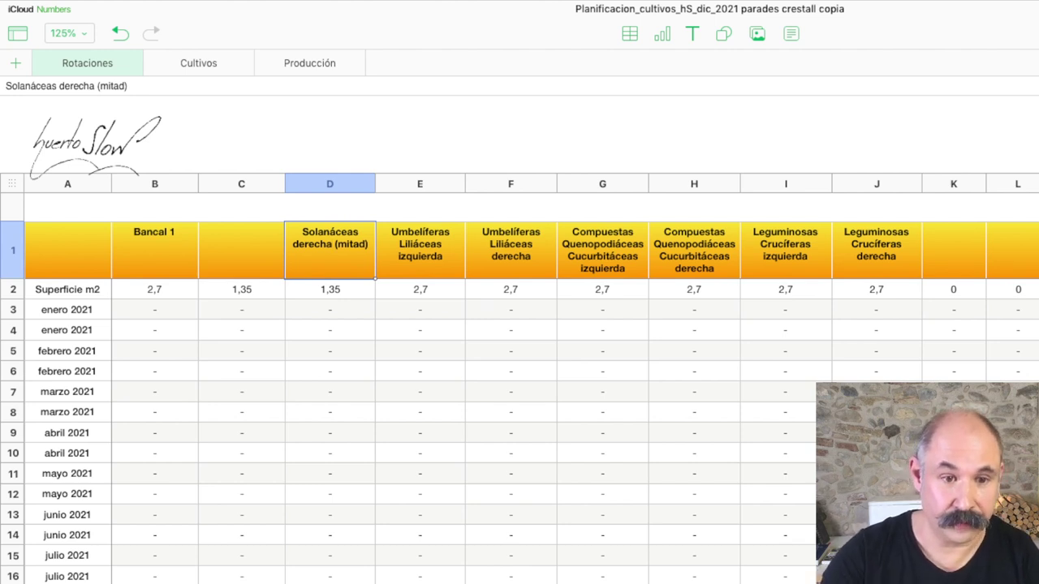
Replace the header in D1 with Bancal 2 and clear the header in E1
{"action": "type", "text": "Bancal 2"}
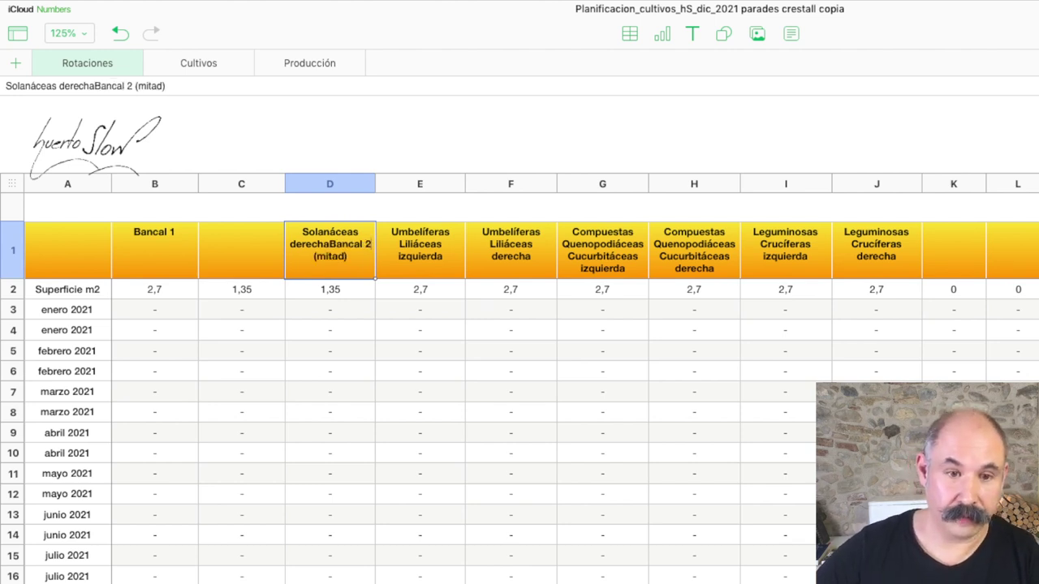
{"action": "left_click", "coordinate": [511, 250]}
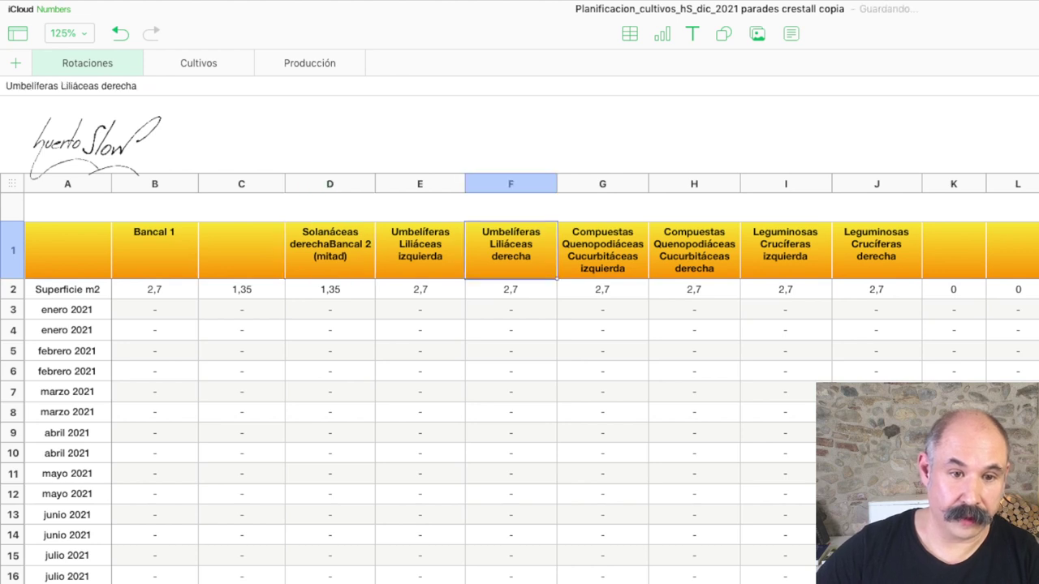
{"action": "left_click", "coordinate": [329, 243]}
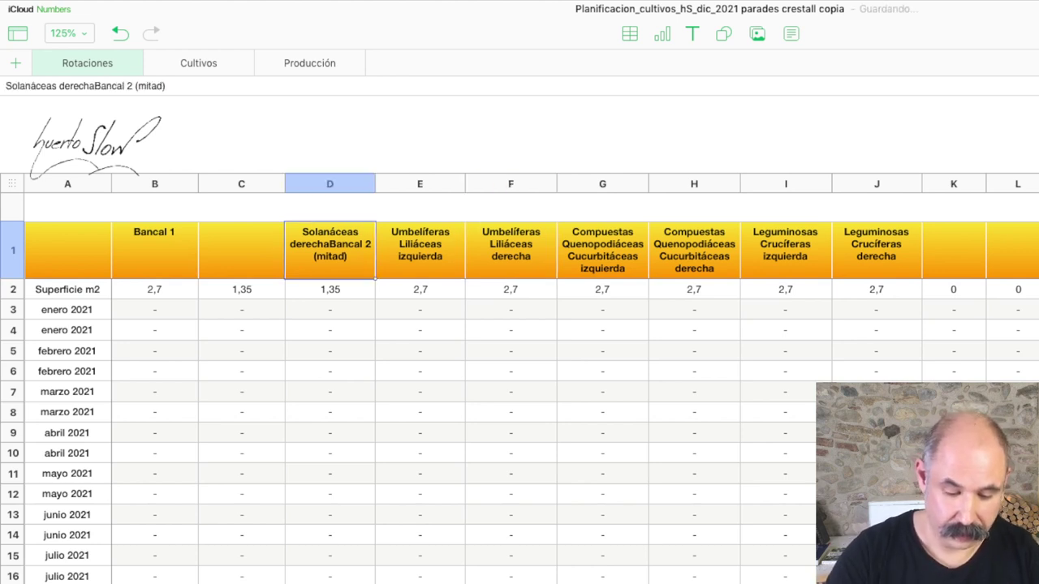
{"action": "type", "text": "Bancal 2"}
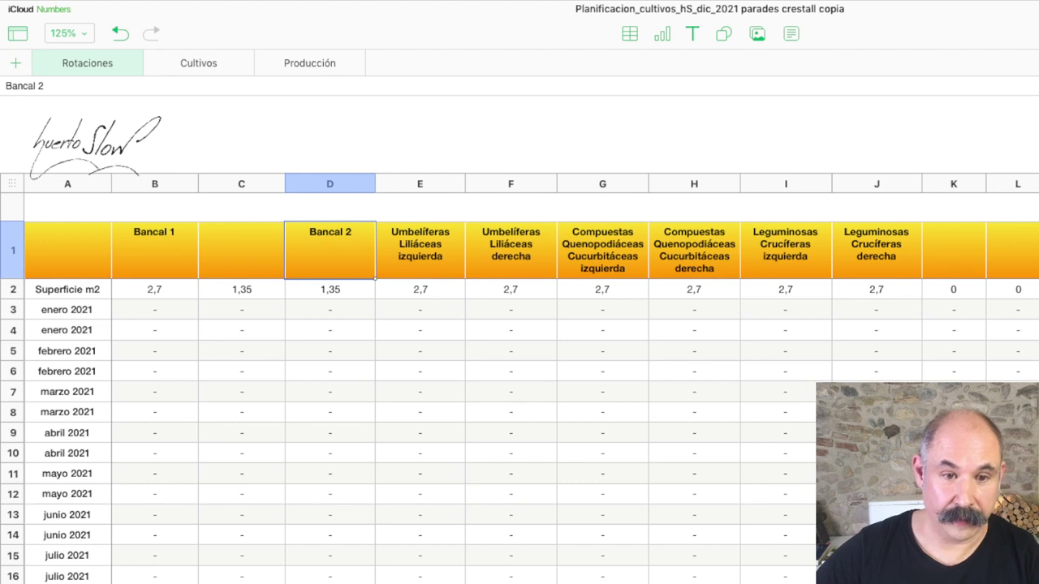
{"action": "left_click", "coordinate": [419, 250]}
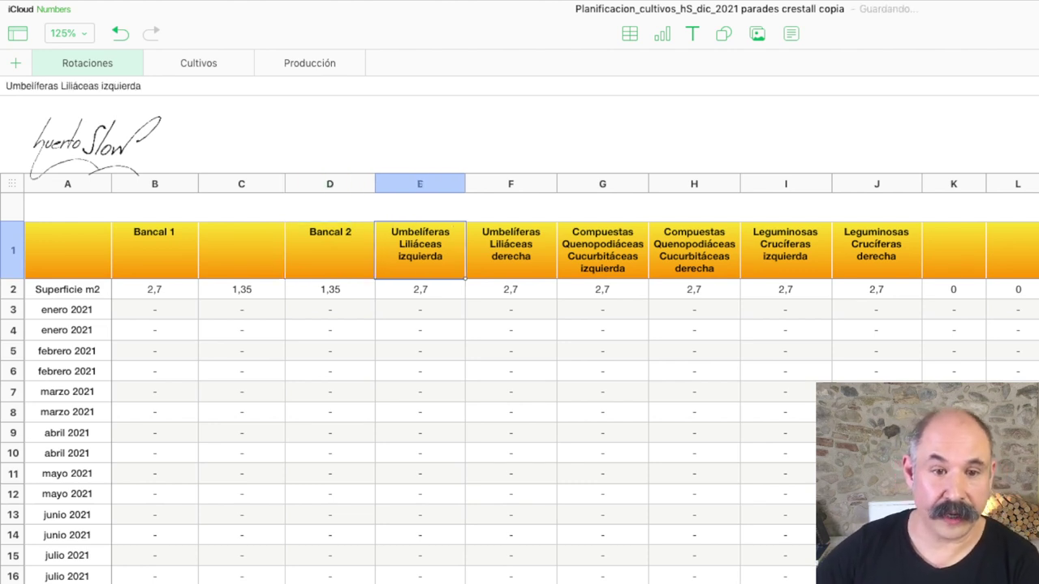
{"action": "key", "text": "BackSpace"}
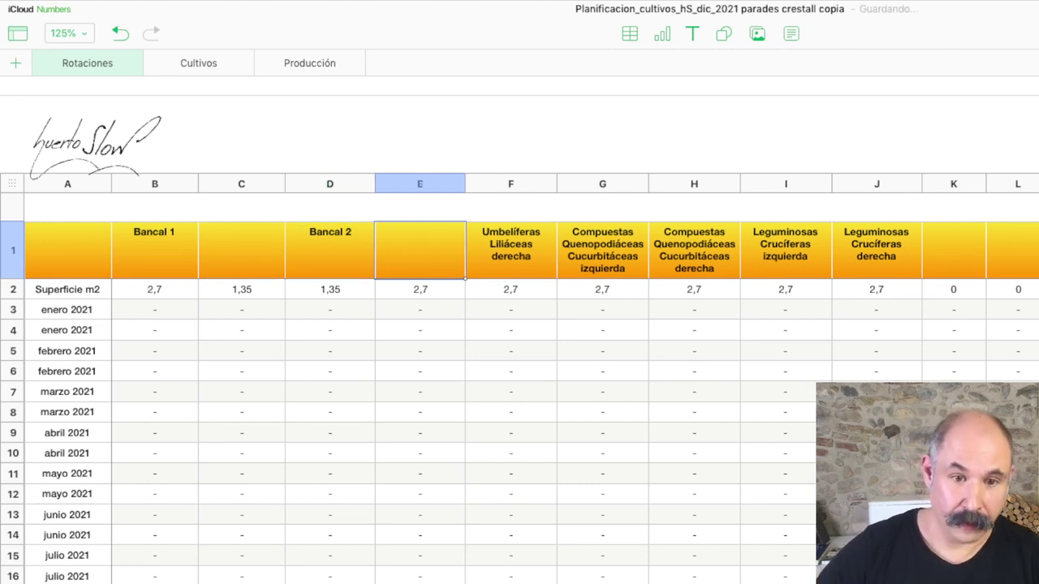
Try to label the header in F1 as Bancal 3, and clear the headers in G1 and I1
{"action": "left_click", "coordinate": [510, 250]}
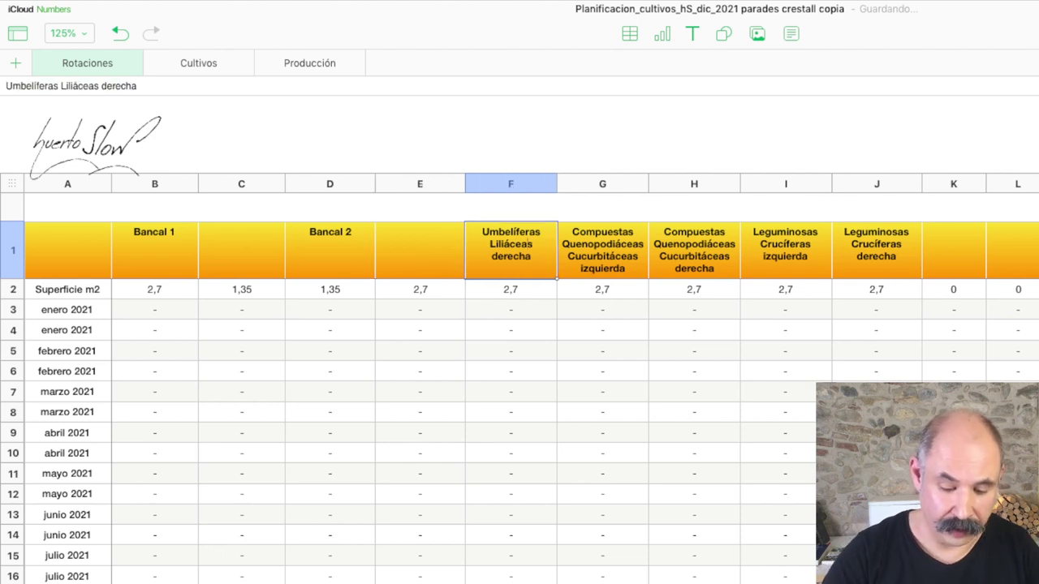
{"action": "type", "text": "Bancal 3"}
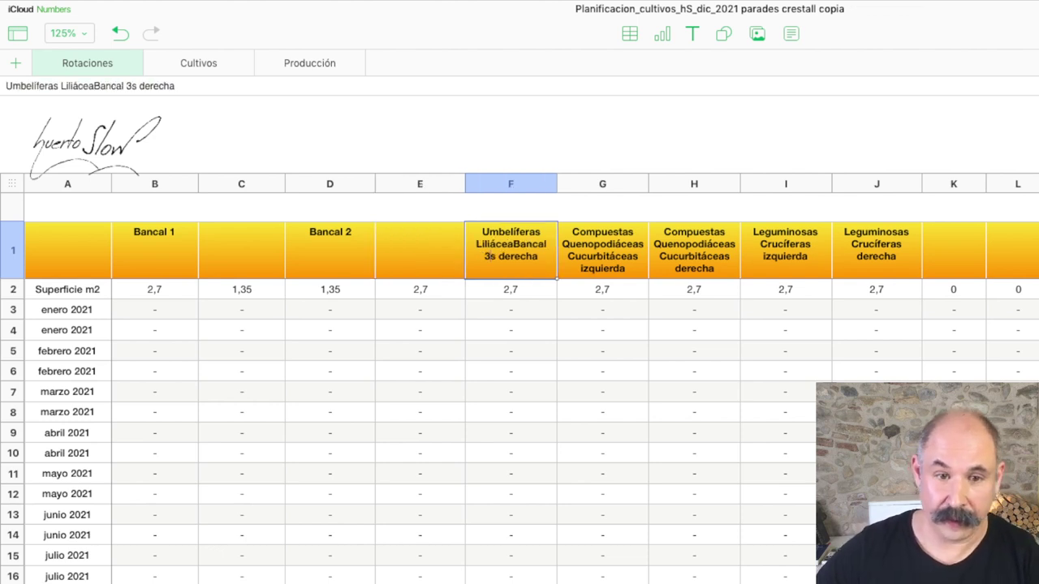
{"action": "left_click", "coordinate": [602, 250]}
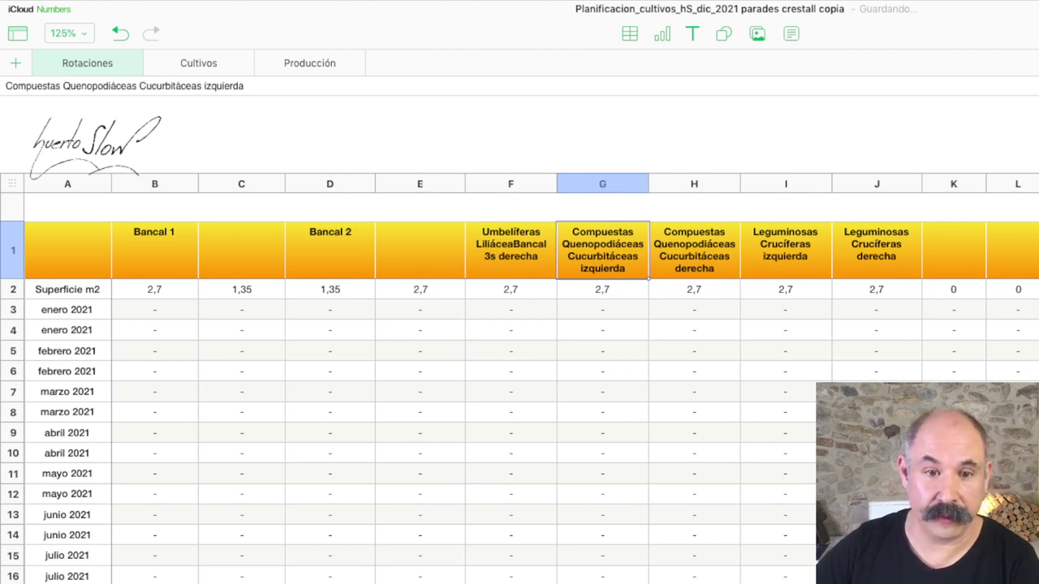
{"action": "key", "text": "Delete"}
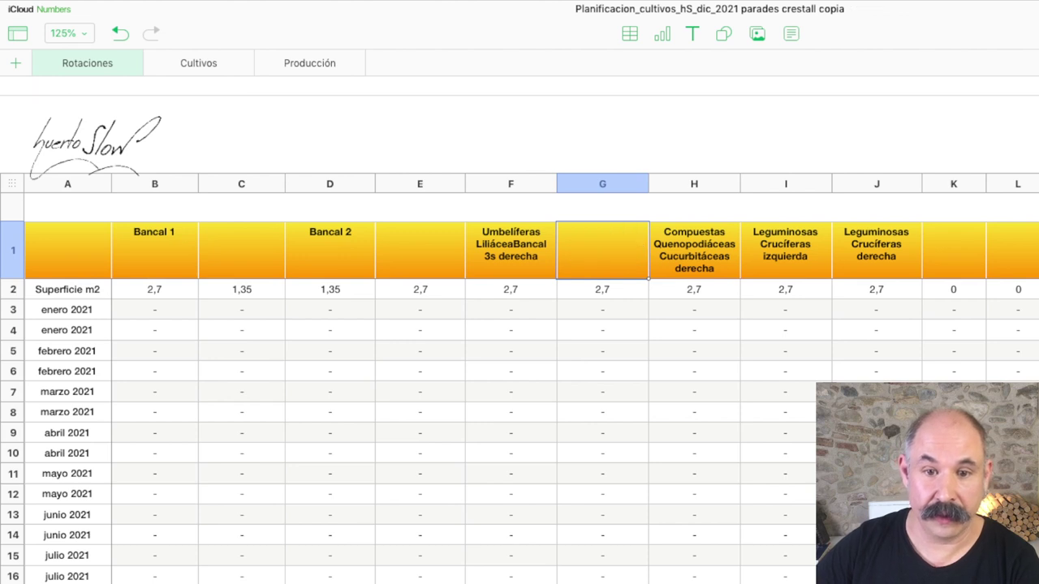
{"action": "left_click", "coordinate": [785, 250]}
{"action": "key", "text": "Delete"}
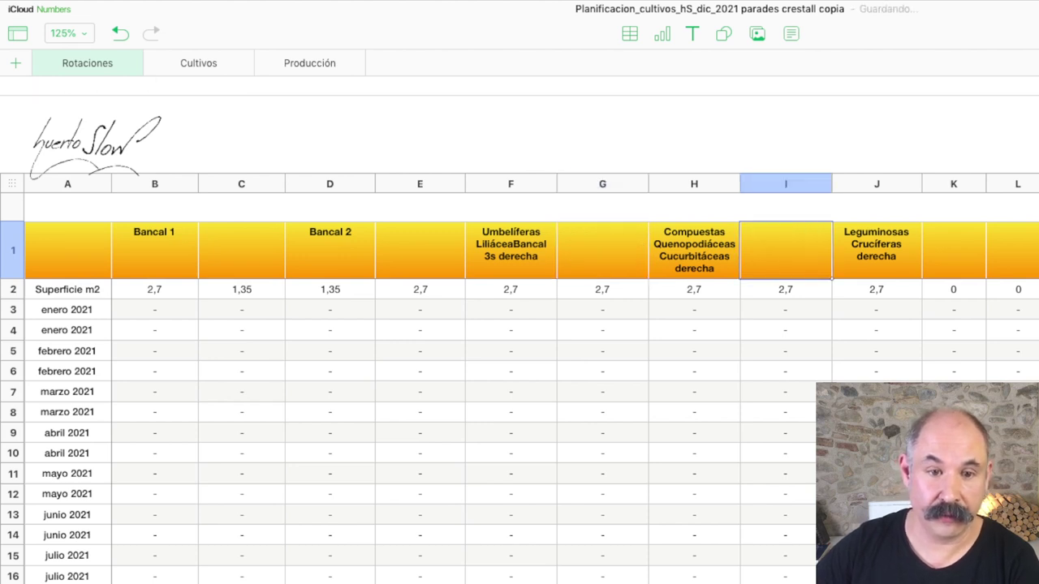
Replace the headers in F1 and H1 with Bancal 3
{"action": "left_click", "coordinate": [510, 250]}
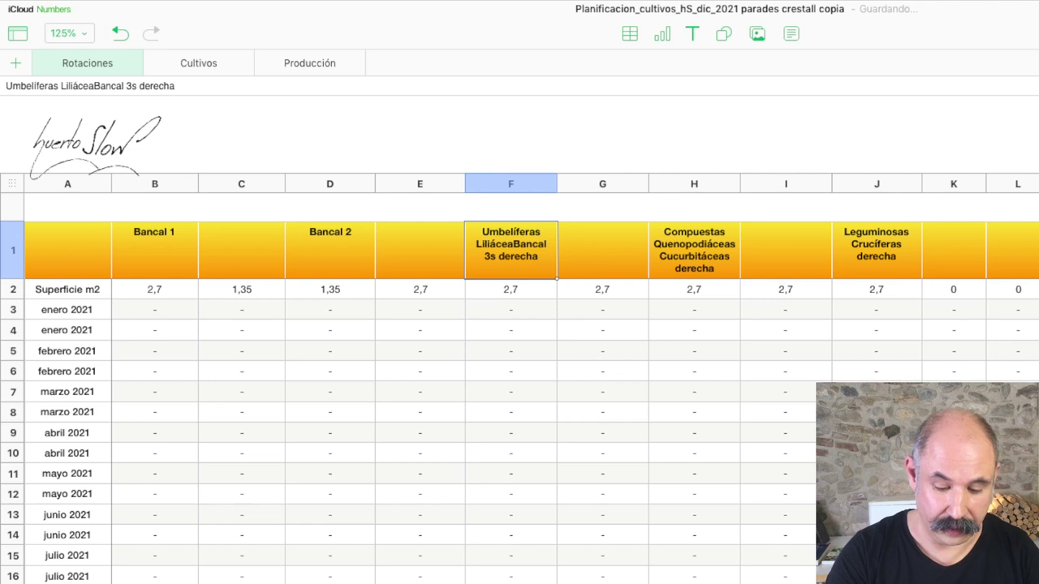
{"action": "type", "text": "Bancal"}
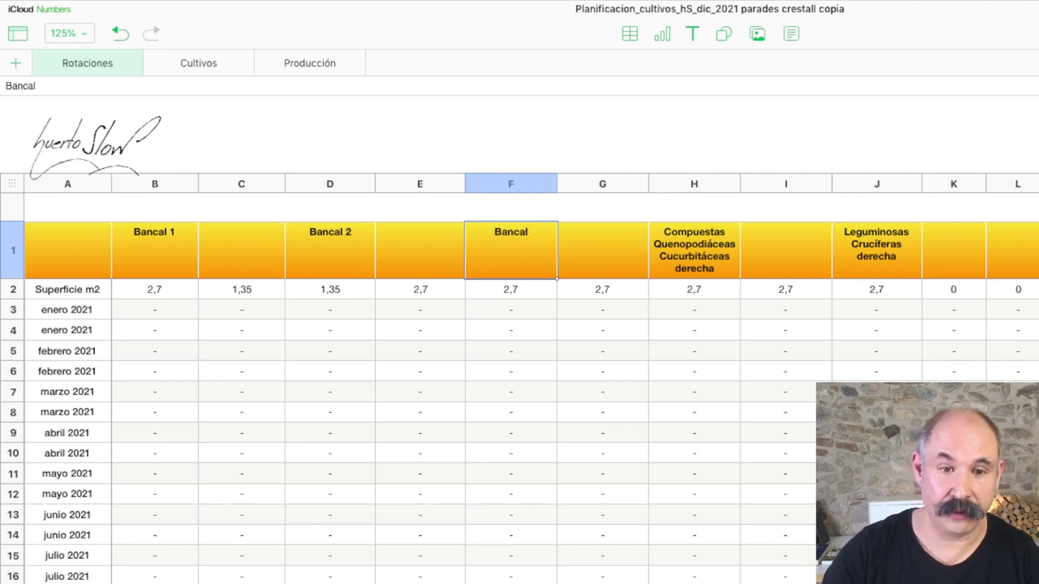
{"action": "type", "text": " 3"}
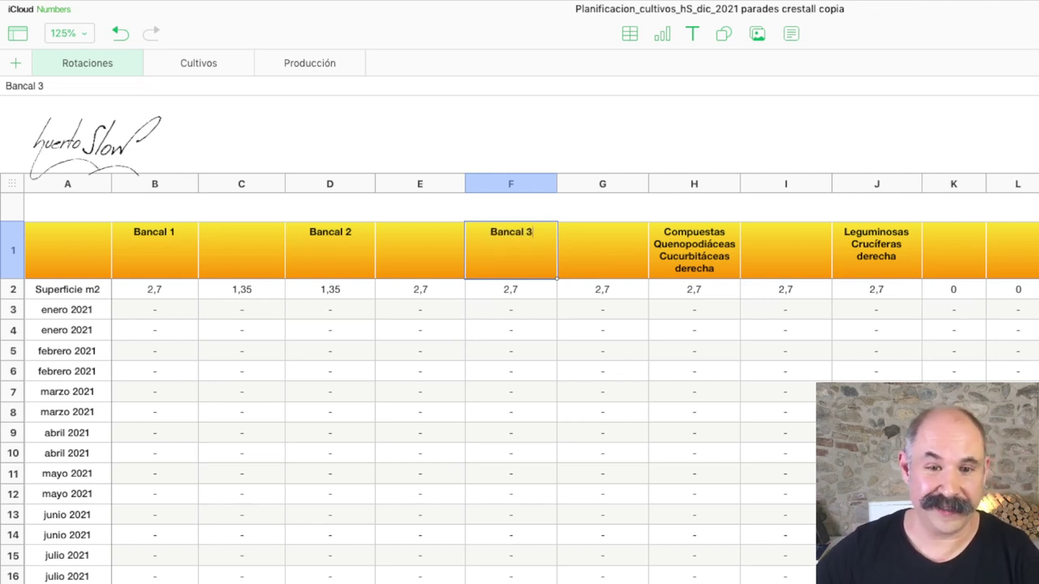
{"action": "left_click", "coordinate": [693, 250]}
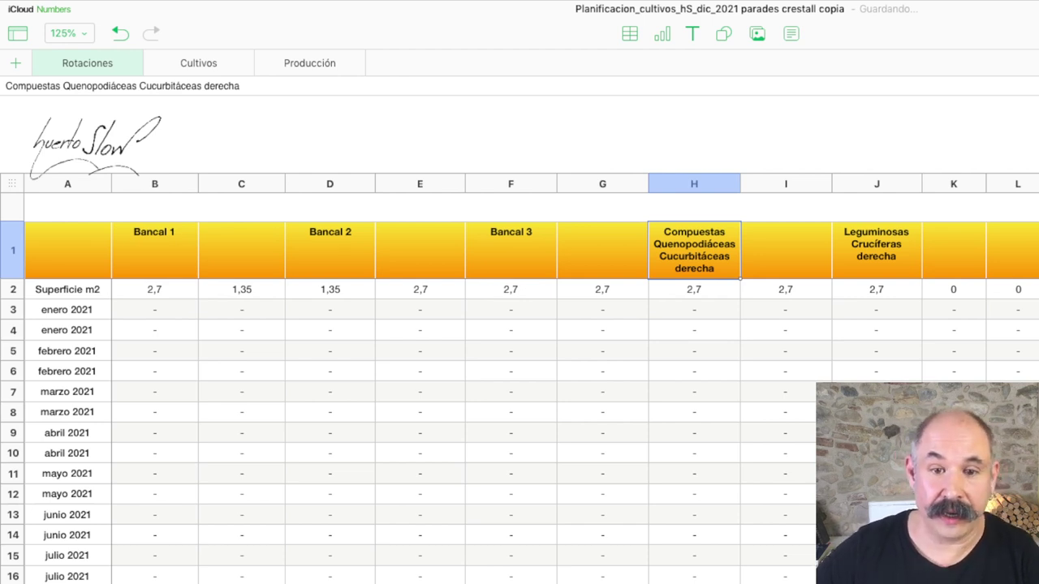
{"action": "type", "text": "Bancal 3"}
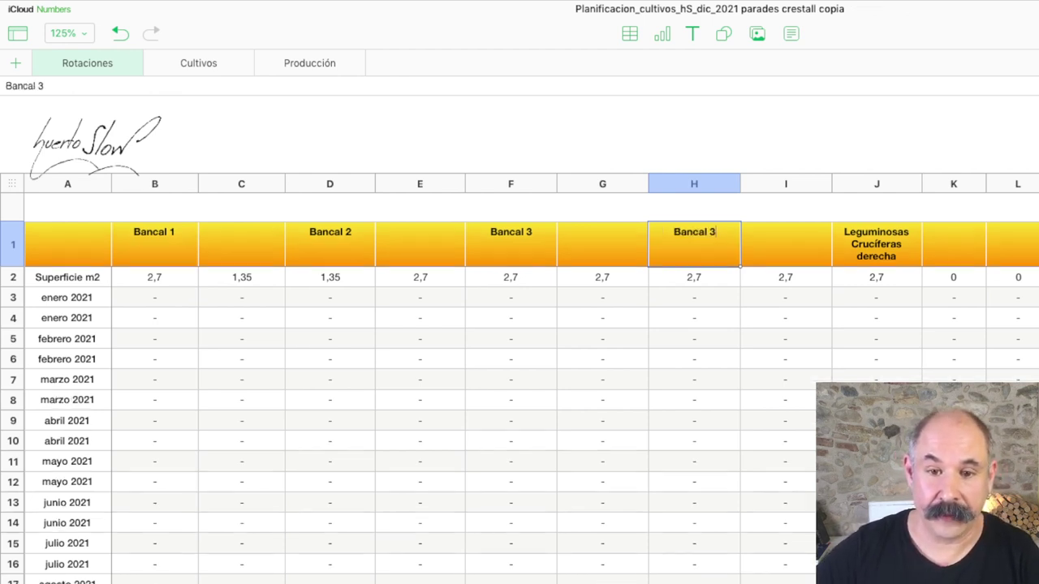
Replace the Leguminosas Crucíferas derecha header in J1 with Bancal 4
{"action": "scroll", "coordinate": [519, 365], "scroll_direction": "right", "scroll_amount": 3}
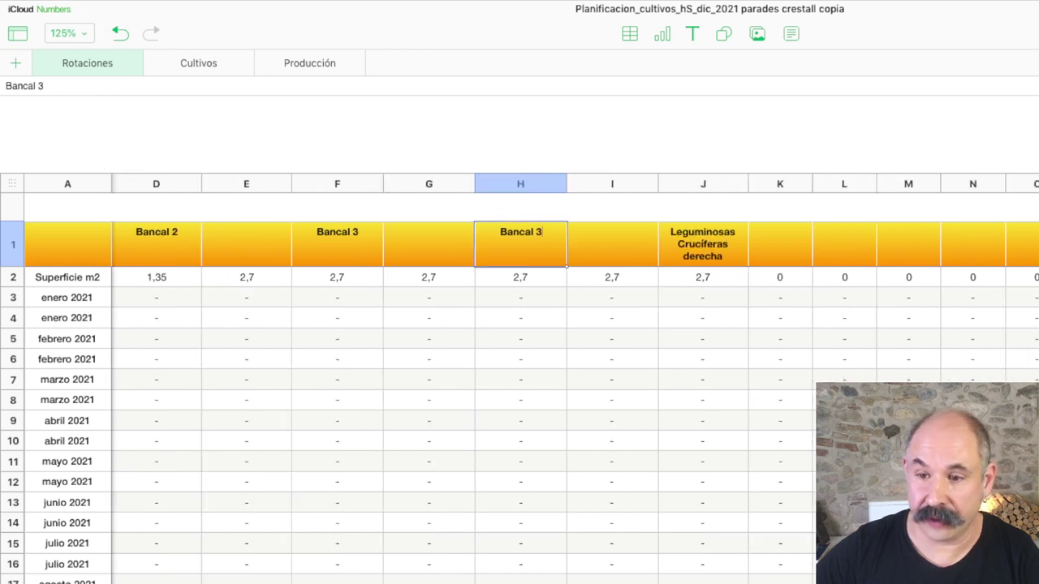
{"action": "scroll", "coordinate": [520, 365], "scroll_direction": "right", "scroll_amount": 4}
{"action": "scroll", "coordinate": [519, 365], "scroll_direction": "right", "scroll_amount": 1}
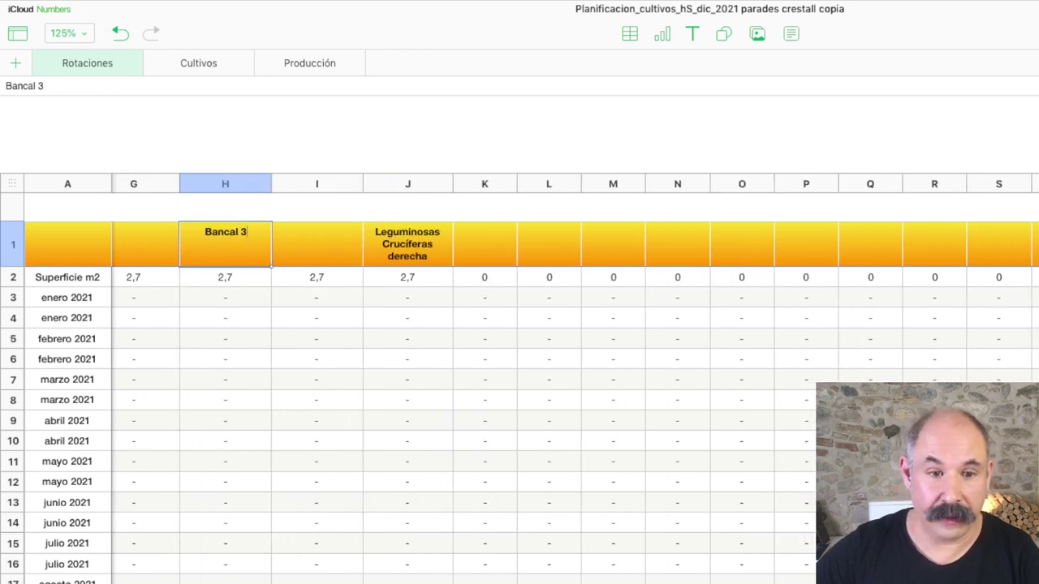
{"action": "left_click", "coordinate": [408, 244]}
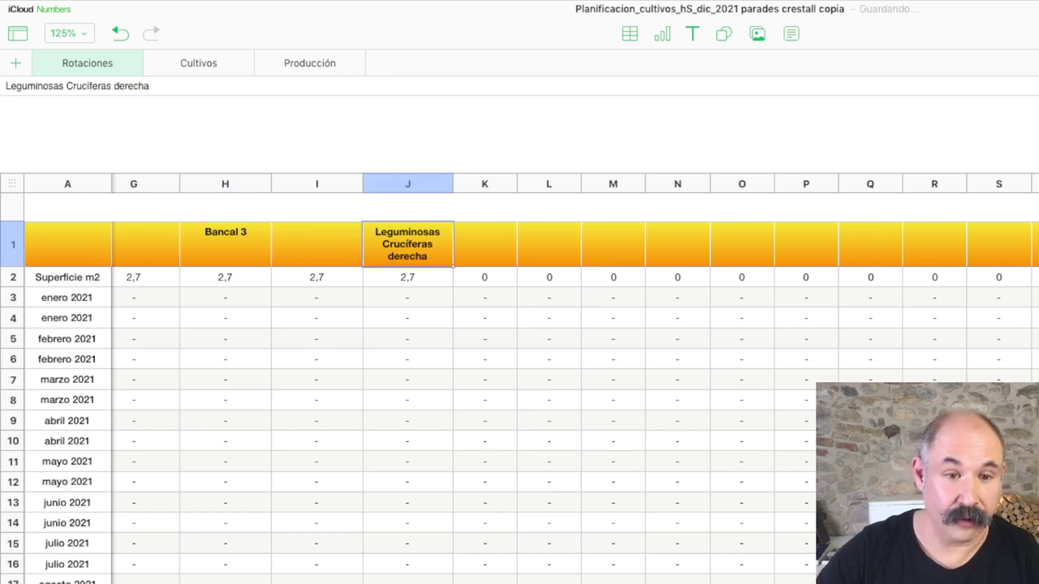
{"action": "type", "text": "Bancal 4"}
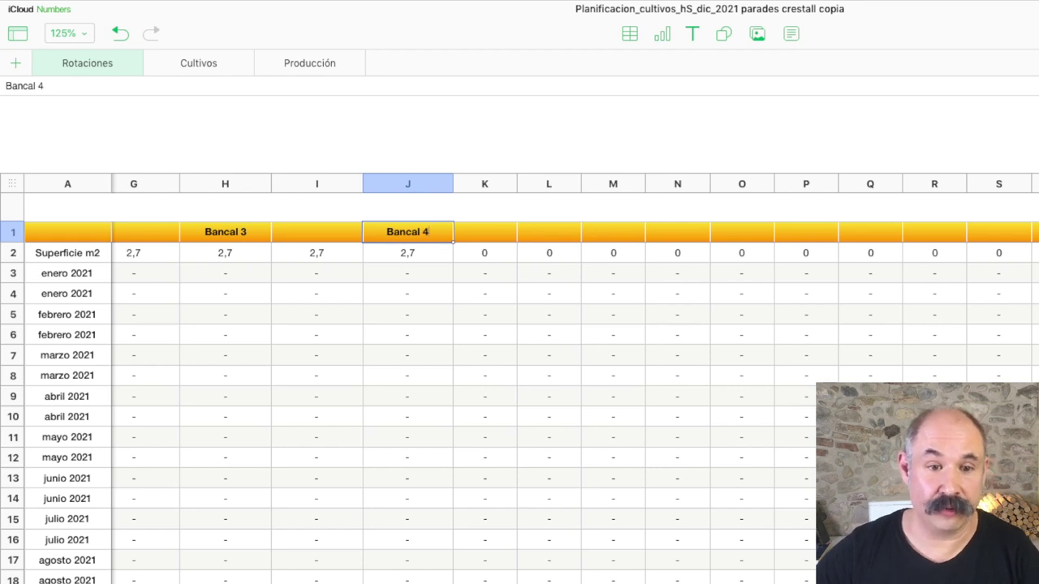
Enter the headers Bancal 5 in L1 and Bancal 6 in N1
{"action": "left_click", "coordinate": [549, 232]}
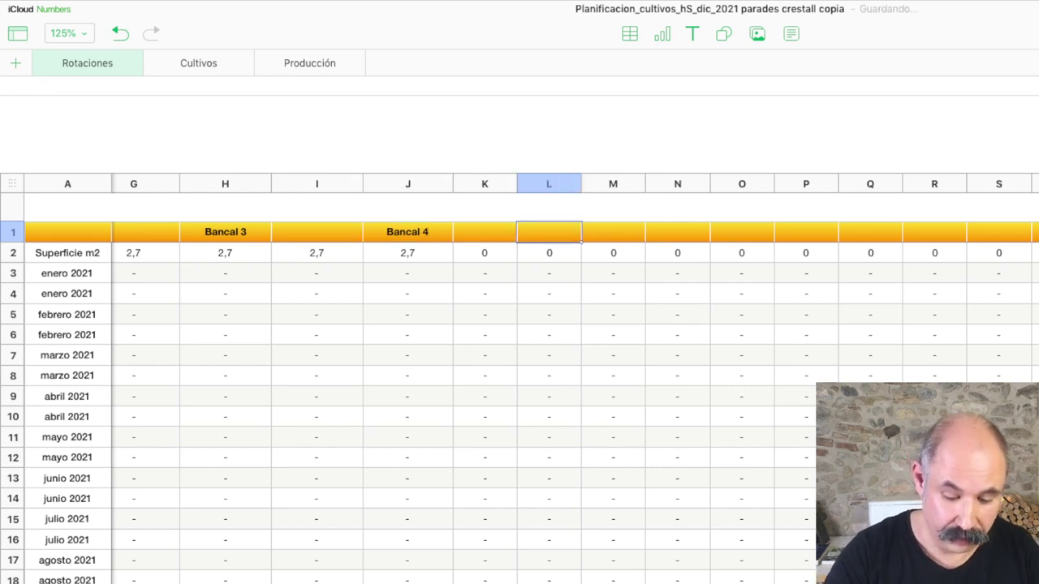
{"action": "type", "text": "Bancal 5"}
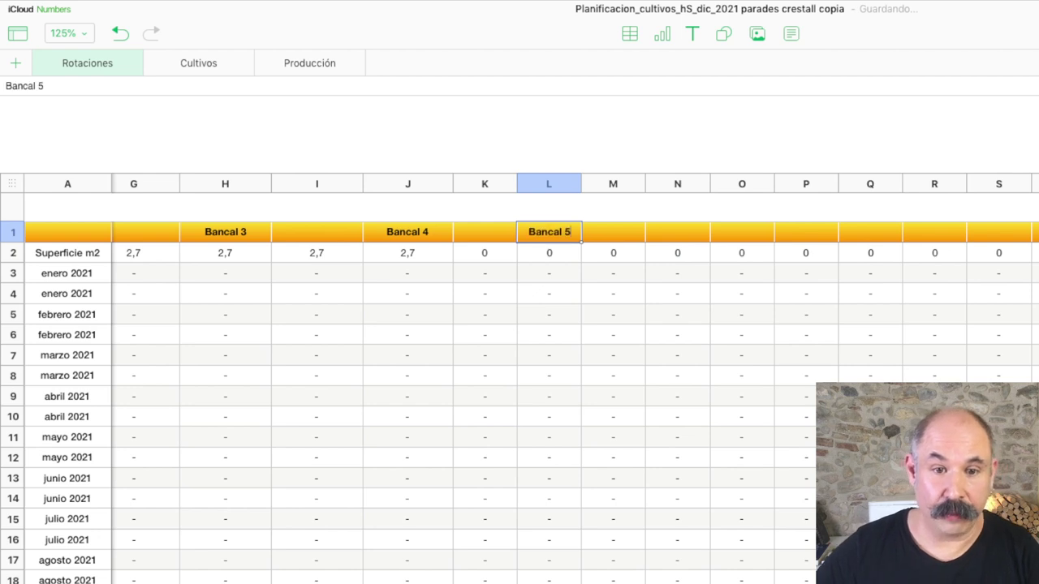
{"action": "left_click", "coordinate": [677, 232]}
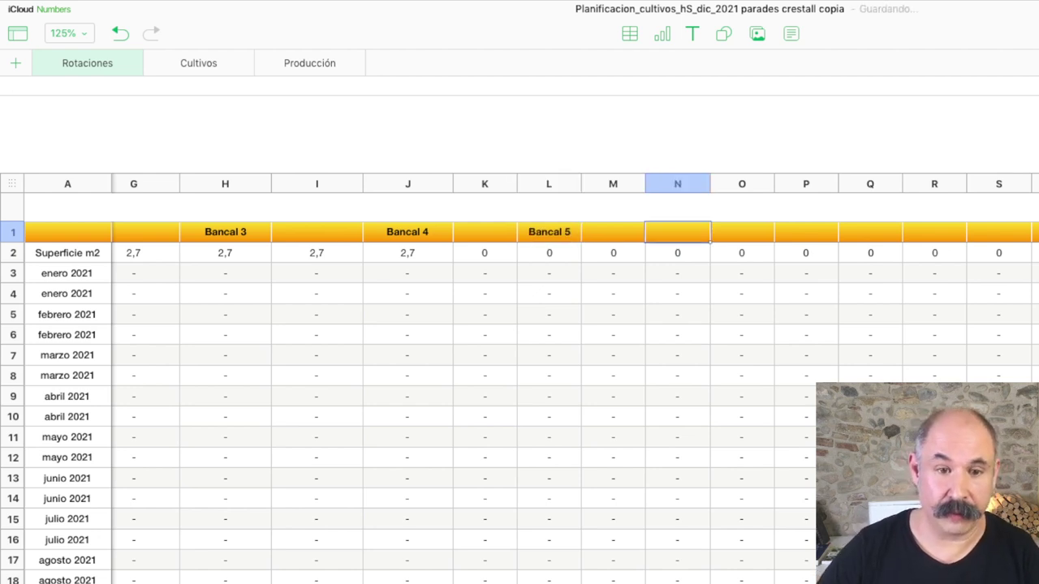
{"action": "type", "text": "Bancal 6"}
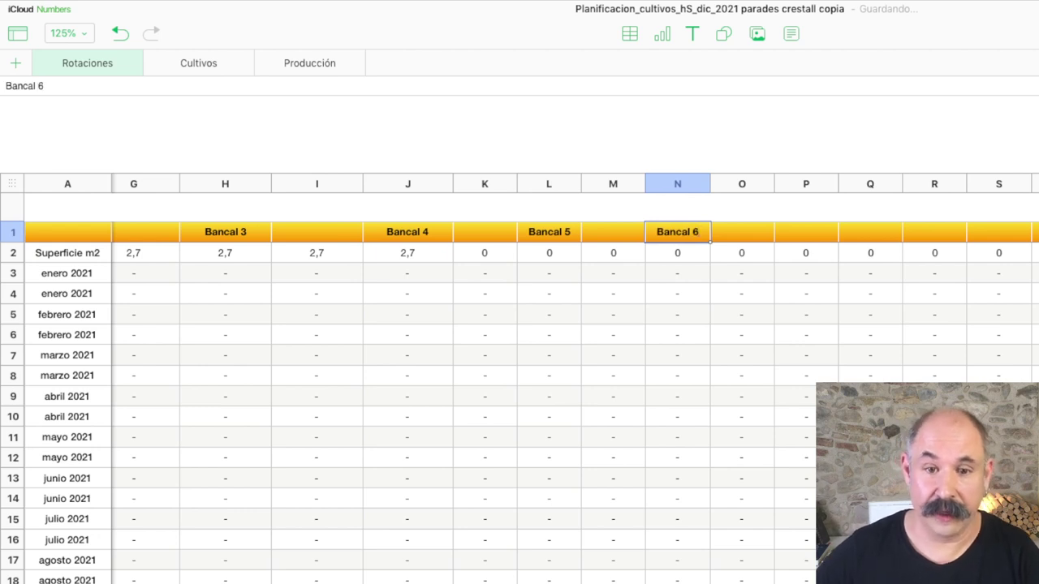
Enter the headers Bancal 7 in P1 and Bancal 8 in R1
{"action": "scroll", "coordinate": [520, 378], "scroll_direction": "right", "scroll_amount": 5}
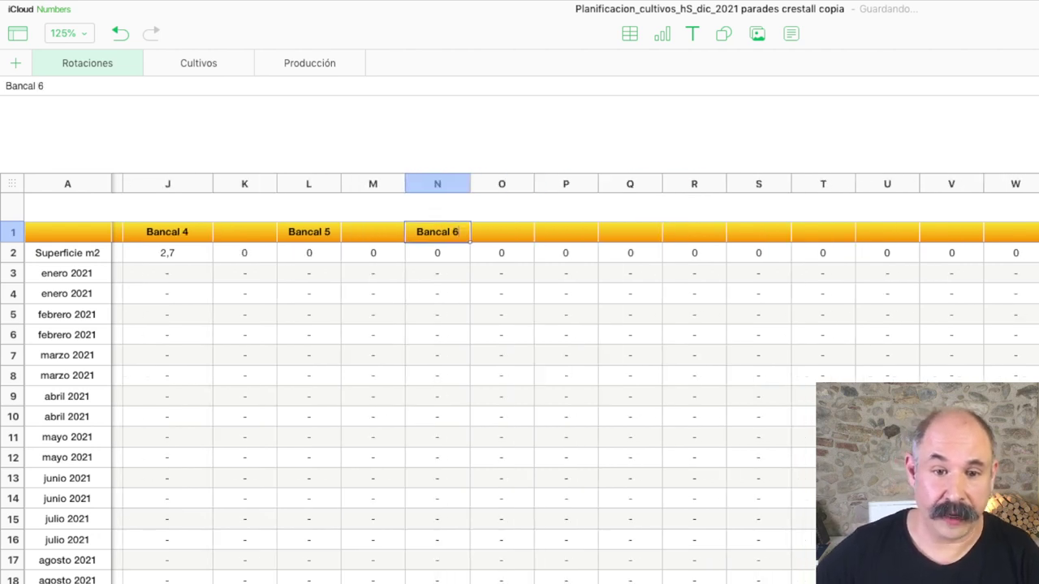
{"action": "left_click", "coordinate": [565, 232]}
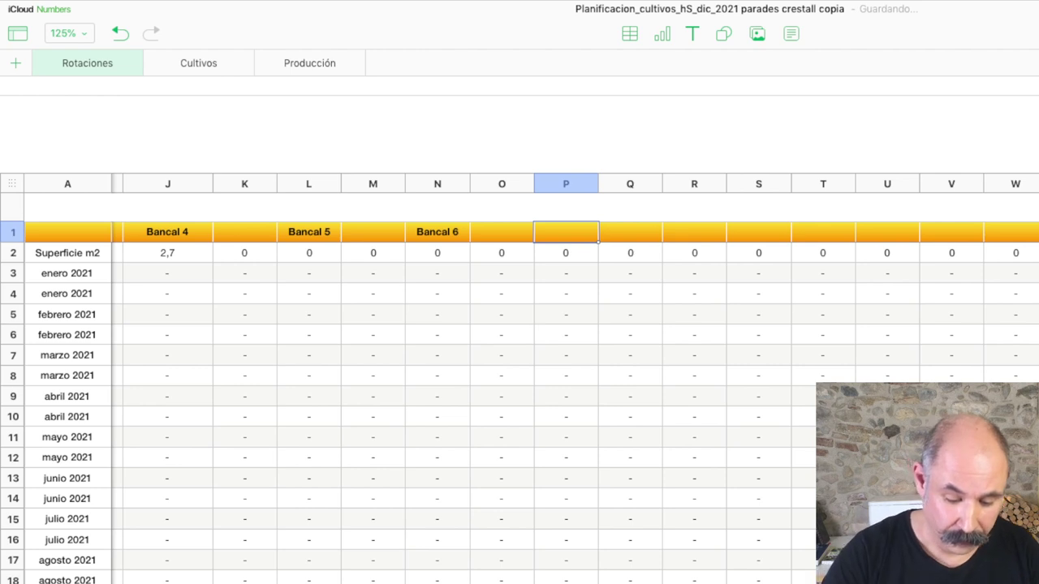
{"action": "type", "text": "Bancal"}
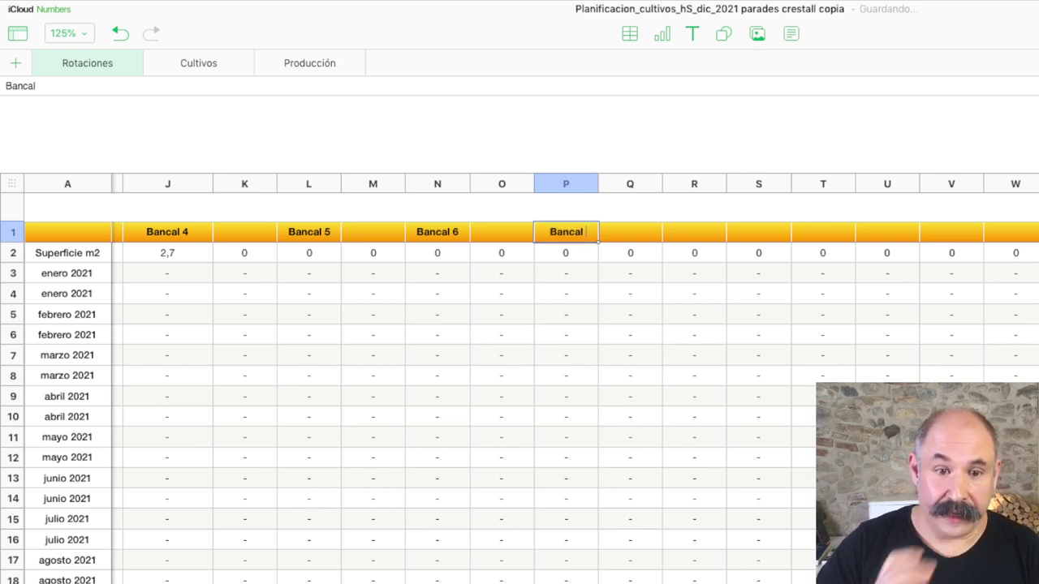
{"action": "type", "text": " 7"}
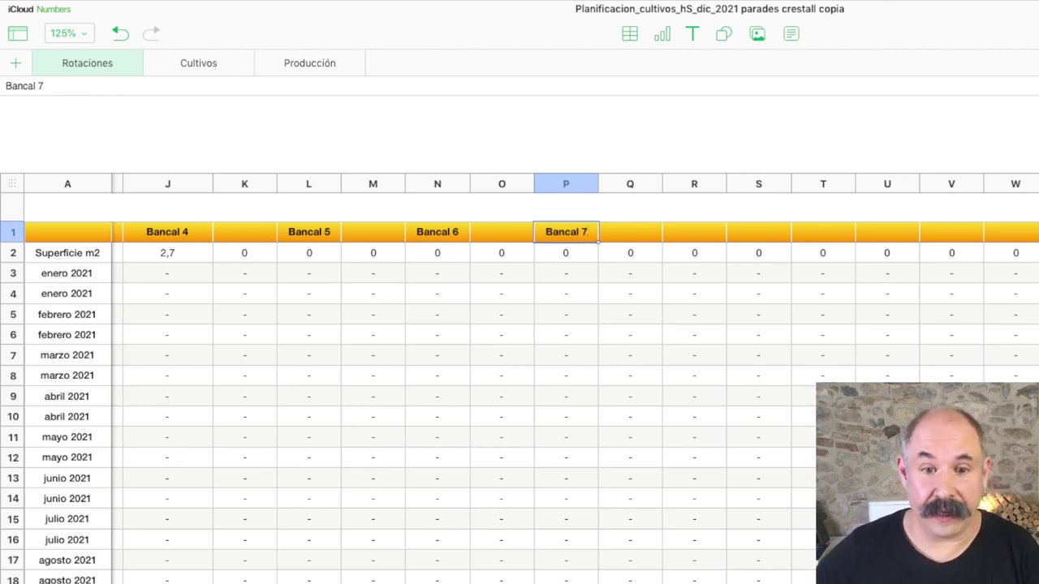
{"action": "left_click", "coordinate": [693, 232]}
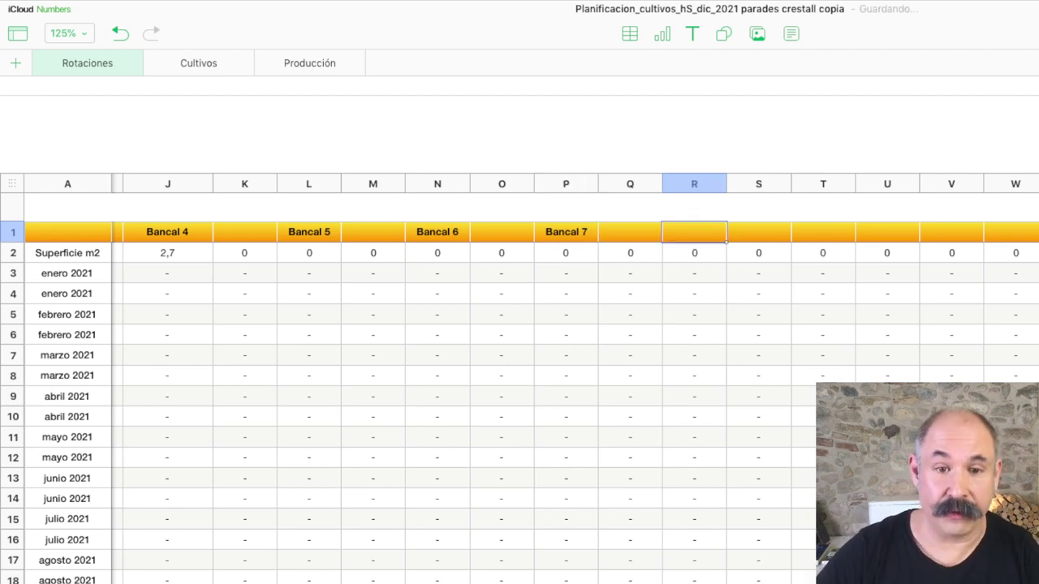
{"action": "type", "text": "Bancal 8"}
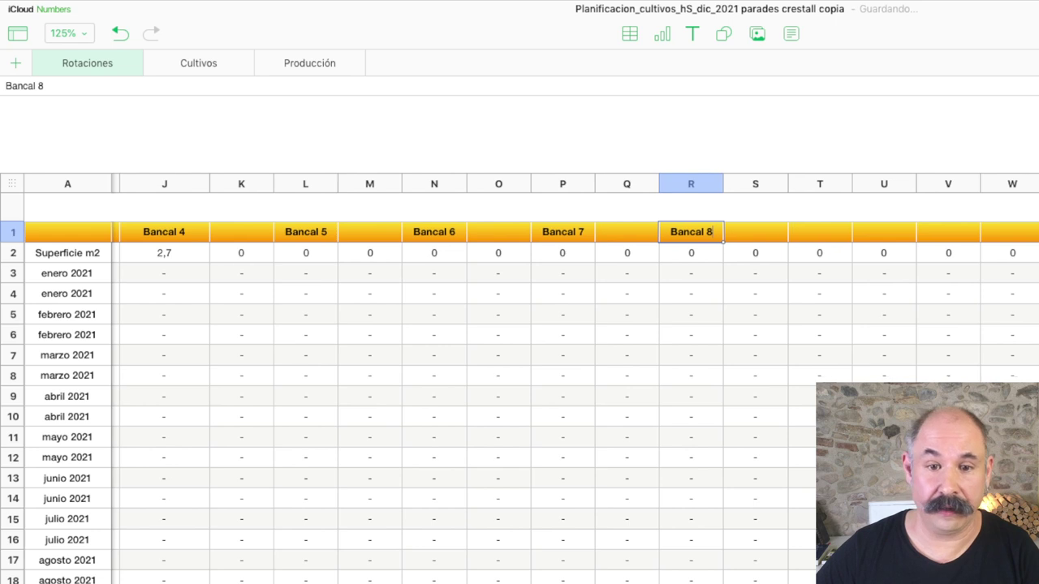
Enter the header Bancal 9 in T1
{"action": "scroll", "coordinate": [520, 366], "scroll_direction": "right", "scroll_amount": 2}
{"action": "left_click", "coordinate": [660, 232]}
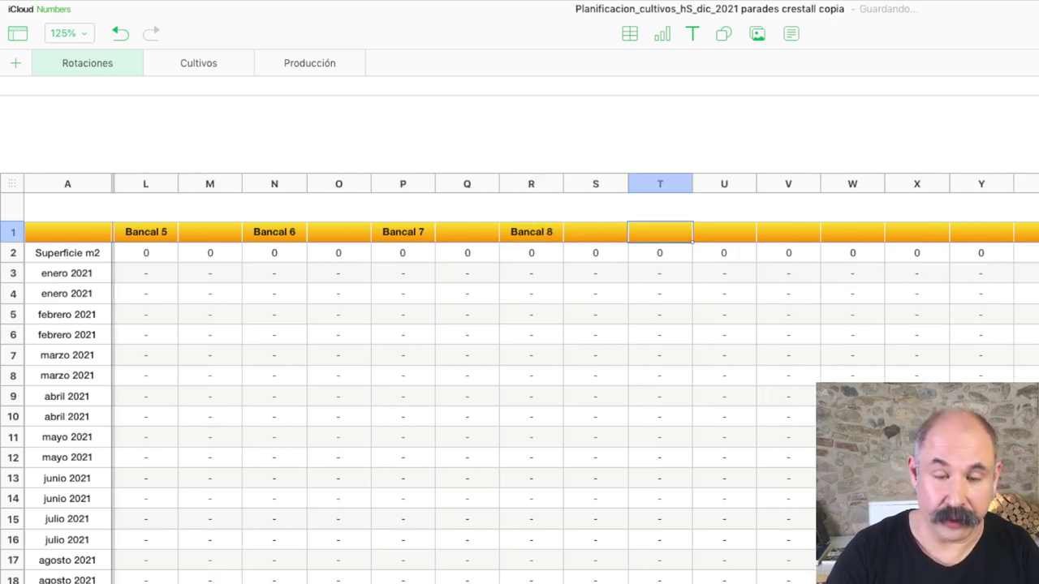
{"action": "type", "text": "Bancal "}
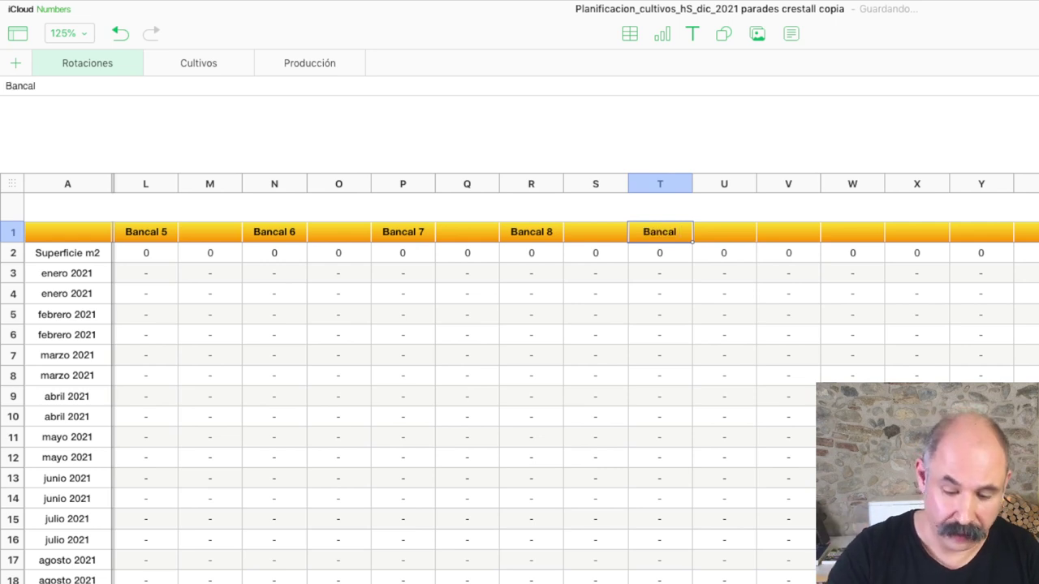
{"action": "type", "text": "9"}
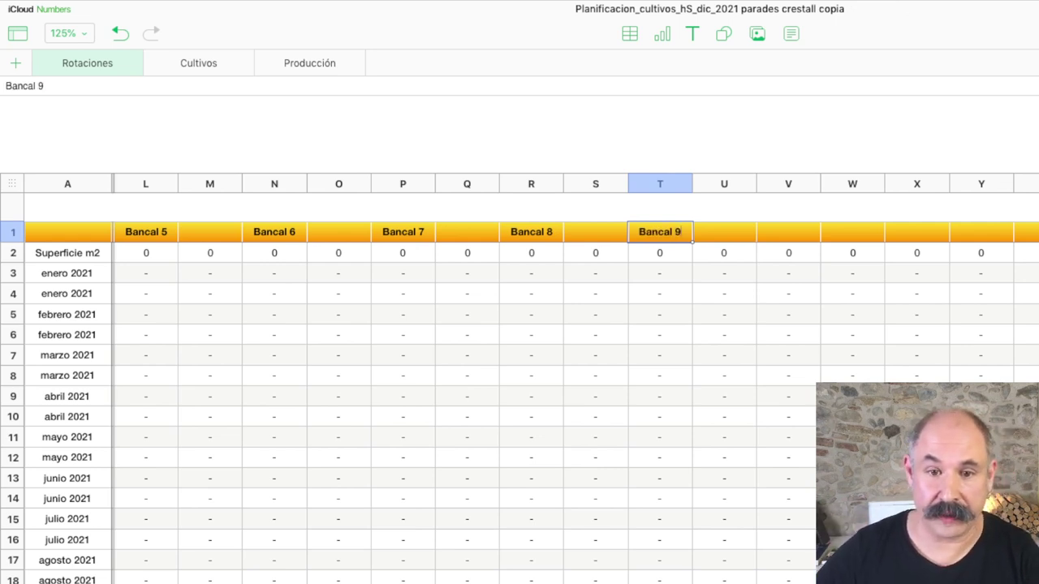
Enter the headers Bancal 10 in V1 and Bancal 11 in X1
{"action": "scroll", "coordinate": [519, 365], "scroll_direction": "right", "scroll_amount": 3}
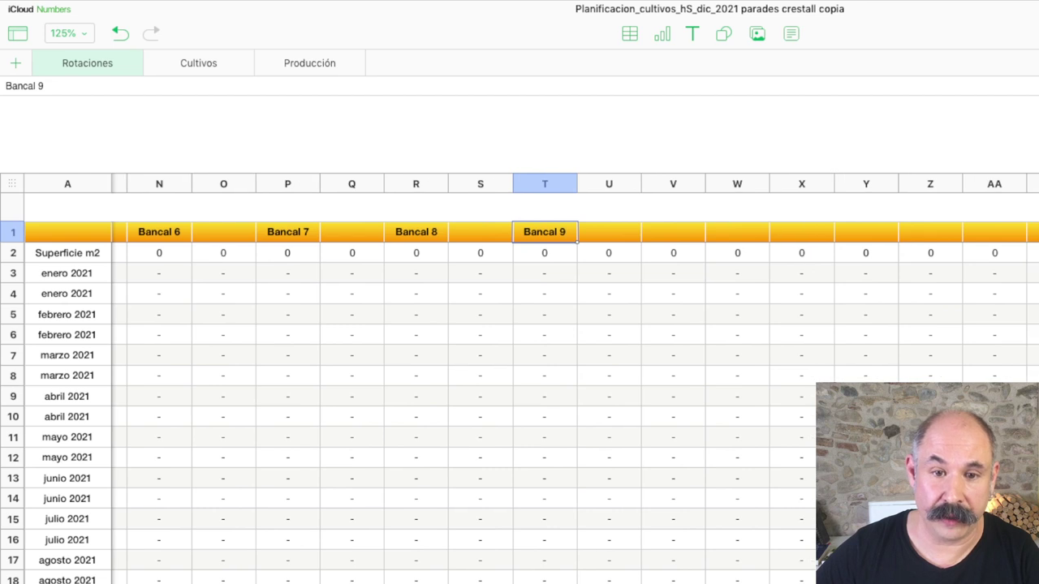
{"action": "left_click", "coordinate": [673, 232]}
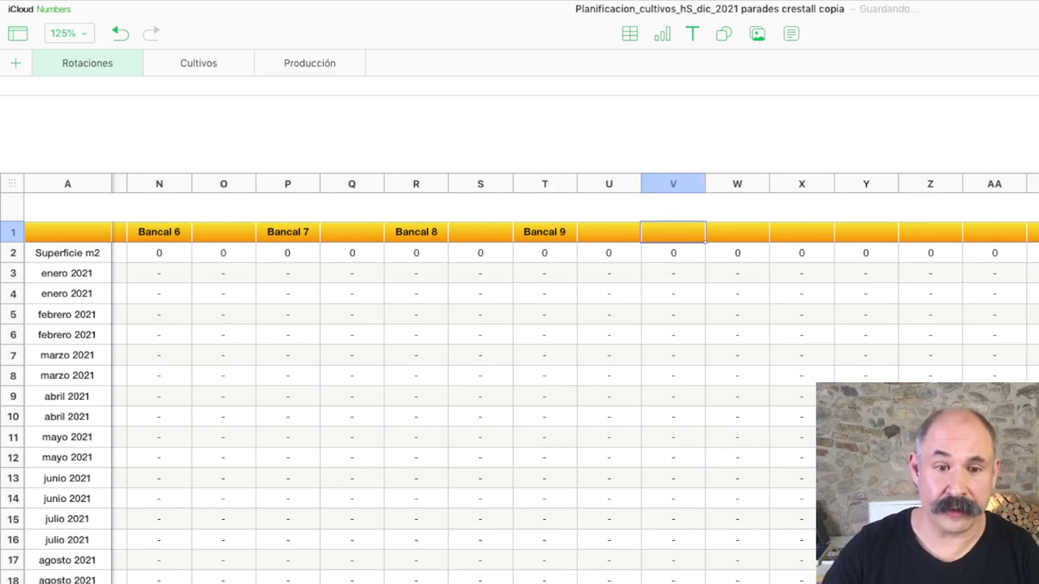
{"action": "type", "text": "Bancal 10"}
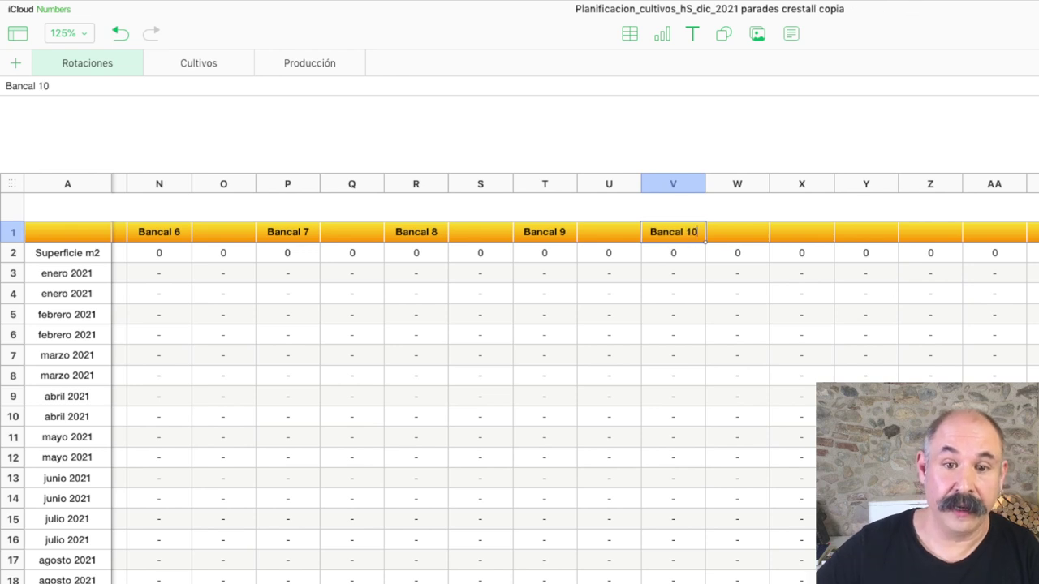
{"action": "scroll", "coordinate": [519, 365], "scroll_direction": "right", "scroll_amount": 3}
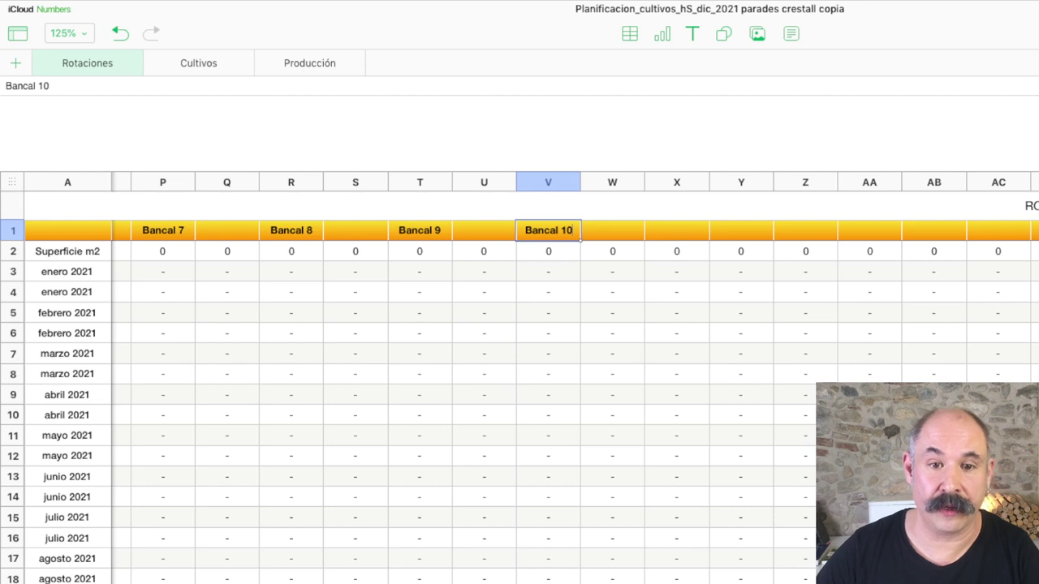
{"action": "left_click", "coordinate": [676, 231]}
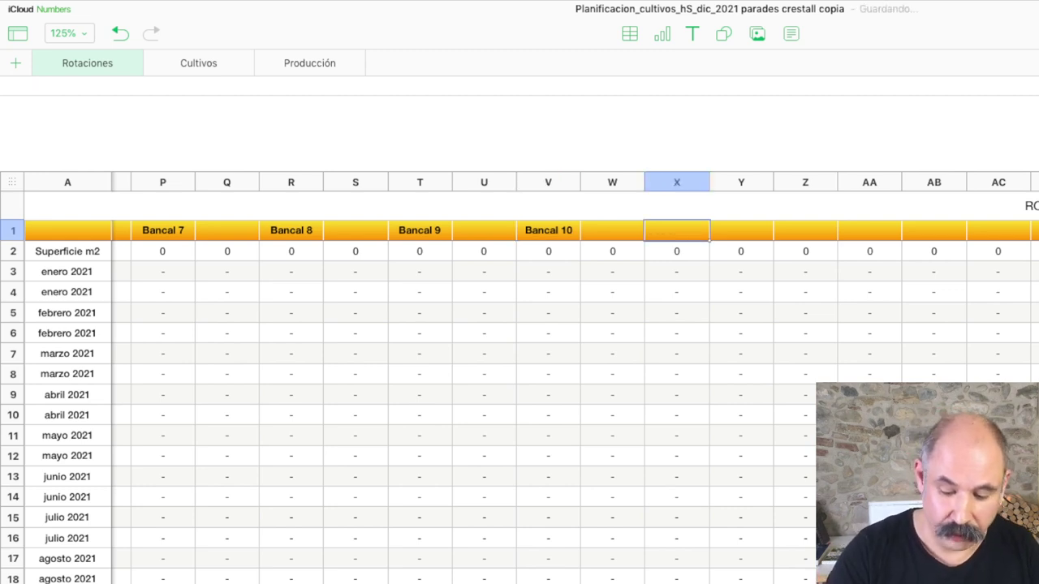
{"action": "type", "text": "Bancal"}
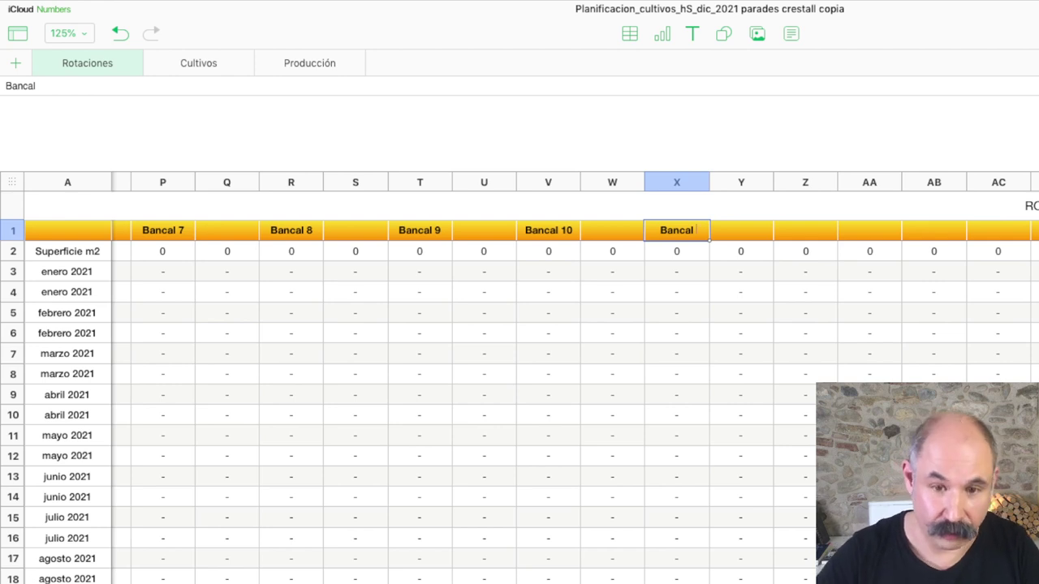
{"action": "type", "text": "11"}
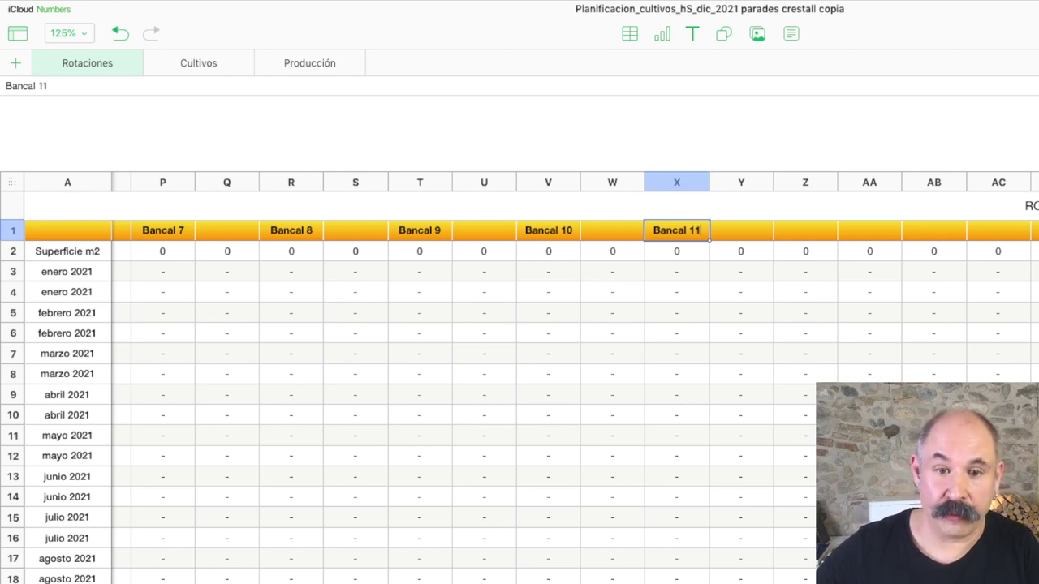
Enter the headers Bancal 12 in Z1 and Bancal 13 in AB1
{"action": "scroll", "coordinate": [519, 378], "scroll_direction": "right", "scroll_amount": 3}
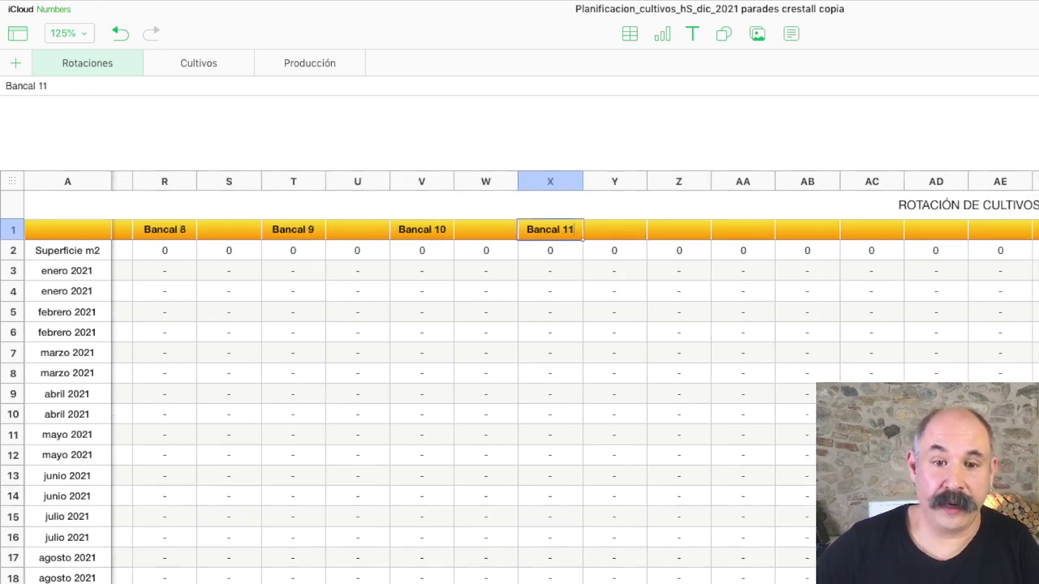
{"action": "left_click", "coordinate": [678, 230]}
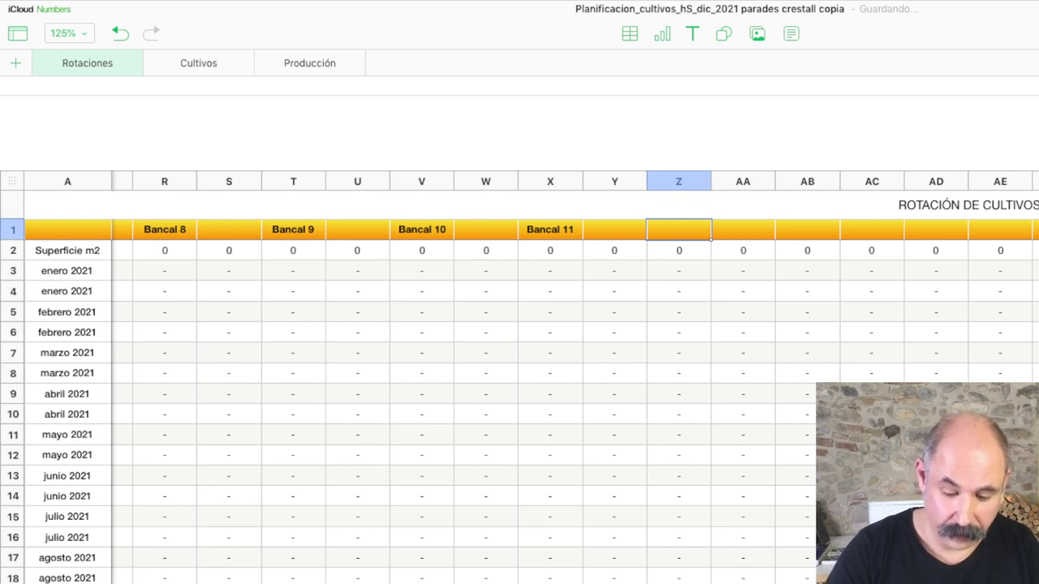
{"action": "type", "text": "Bancal 12"}
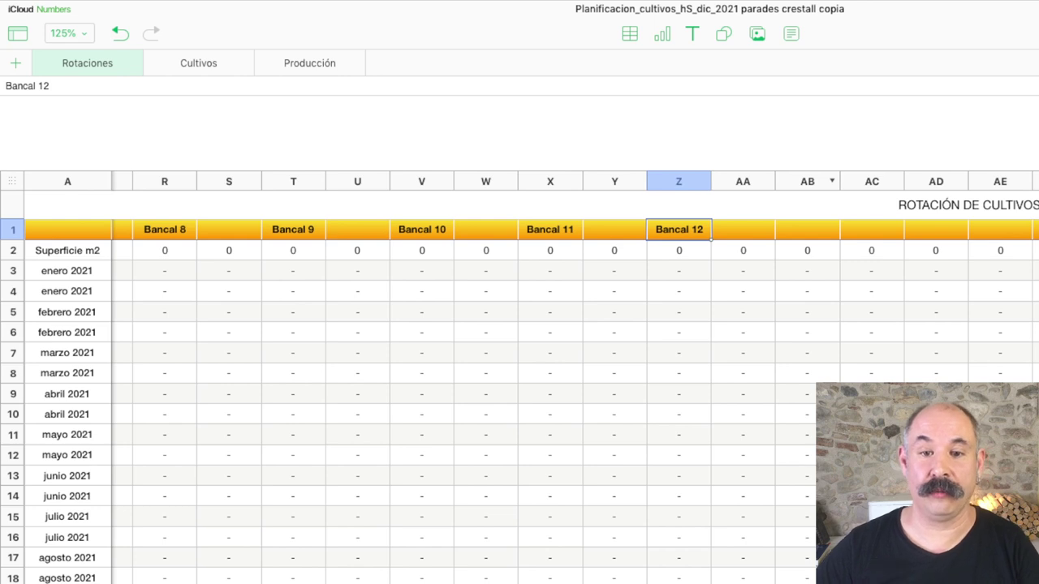
{"action": "left_click", "coordinate": [808, 181]}
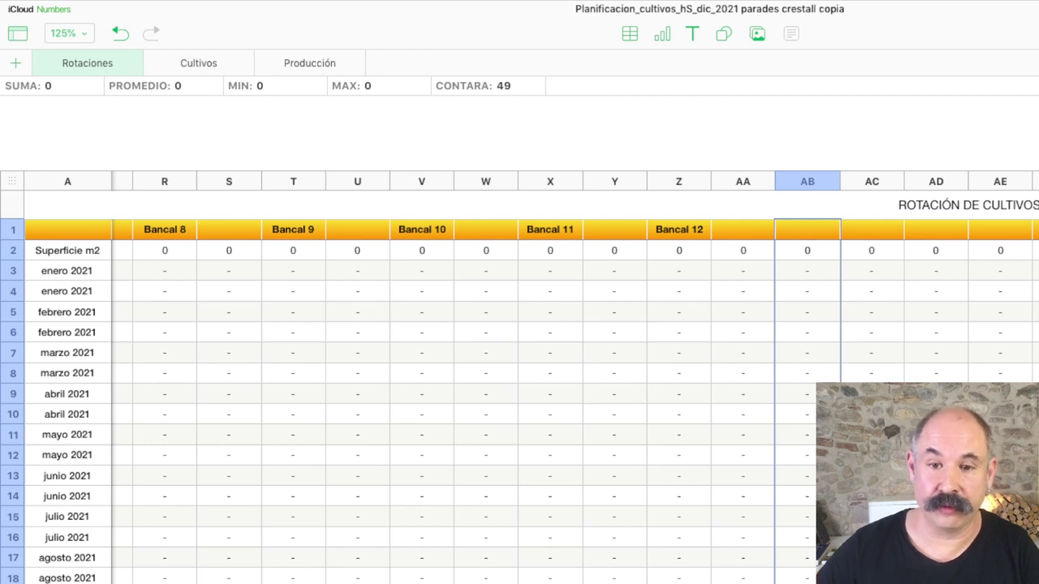
{"action": "left_click", "coordinate": [807, 230]}
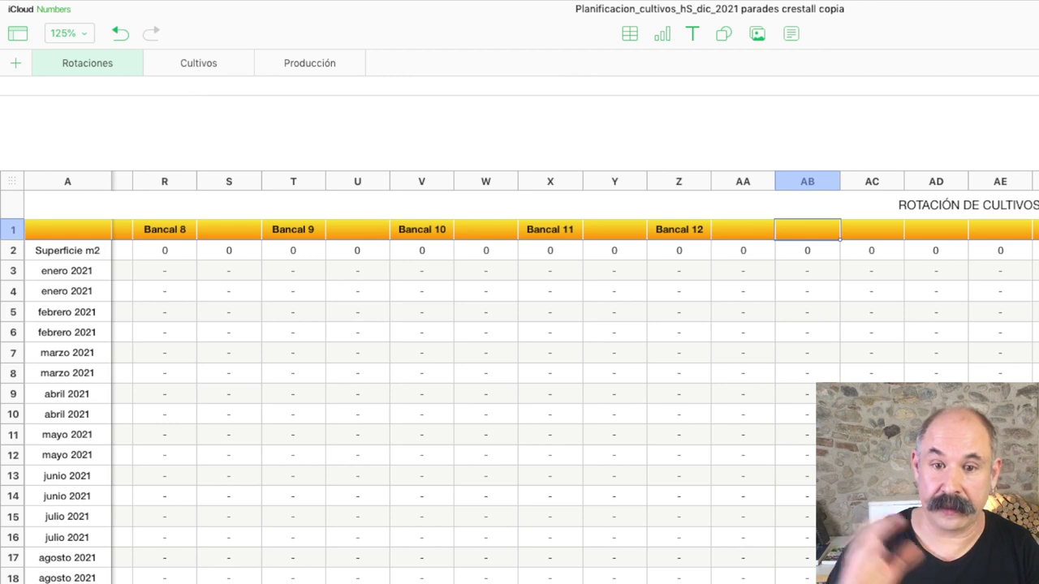
{"action": "type", "text": "Bancal"}
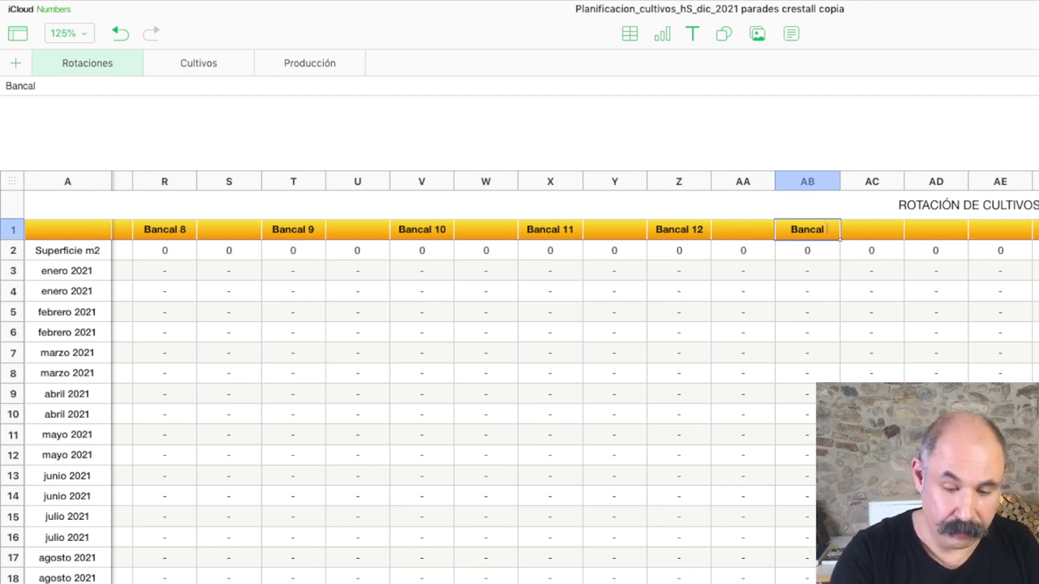
{"action": "type", "text": "13"}
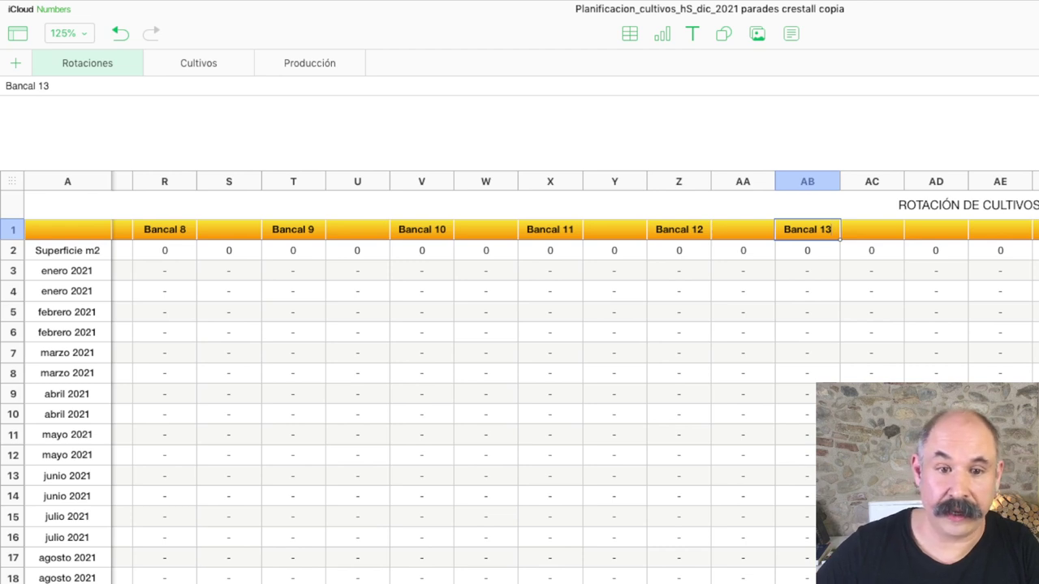
Clear the Superficie m2 values in C2 and E2, beside the Bancal 1 and Bancal 2 columns
{"action": "scroll", "coordinate": [575, 377], "scroll_direction": "left", "scroll_amount": 3}
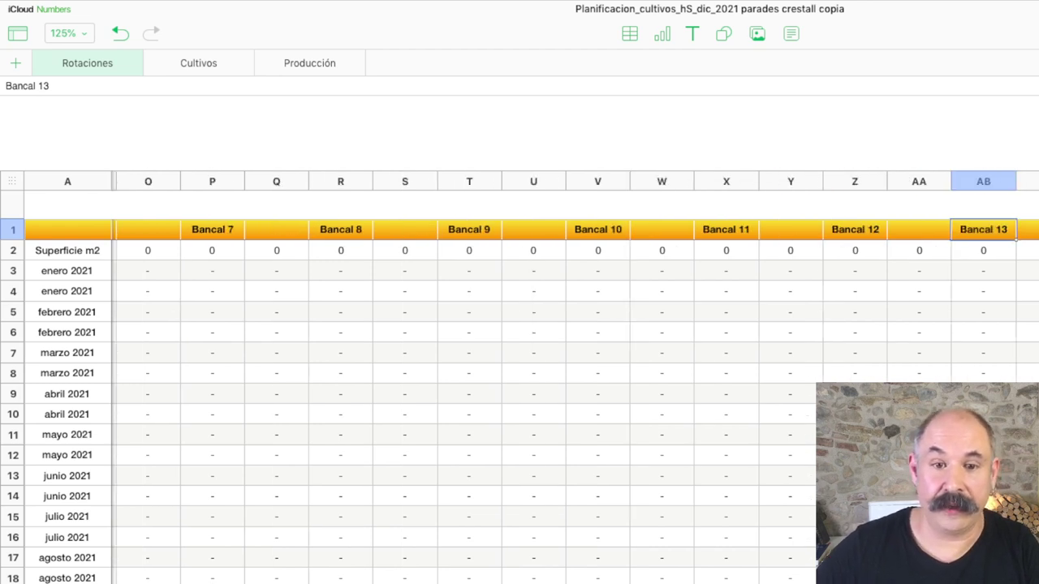
{"action": "scroll", "coordinate": [574, 377], "scroll_direction": "left", "scroll_amount": 8}
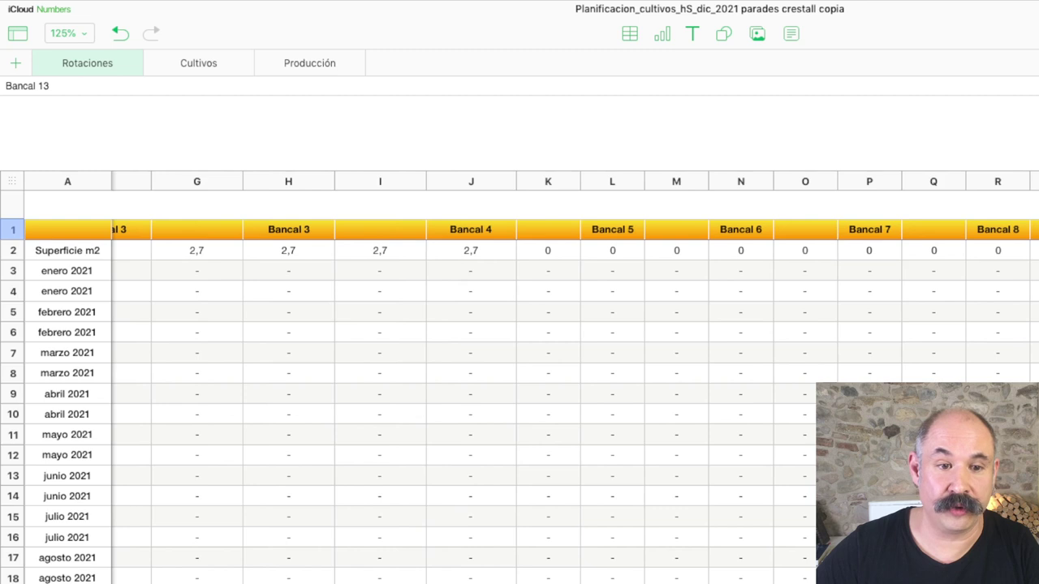
{"action": "scroll", "coordinate": [574, 377], "scroll_direction": "left", "scroll_amount": 5}
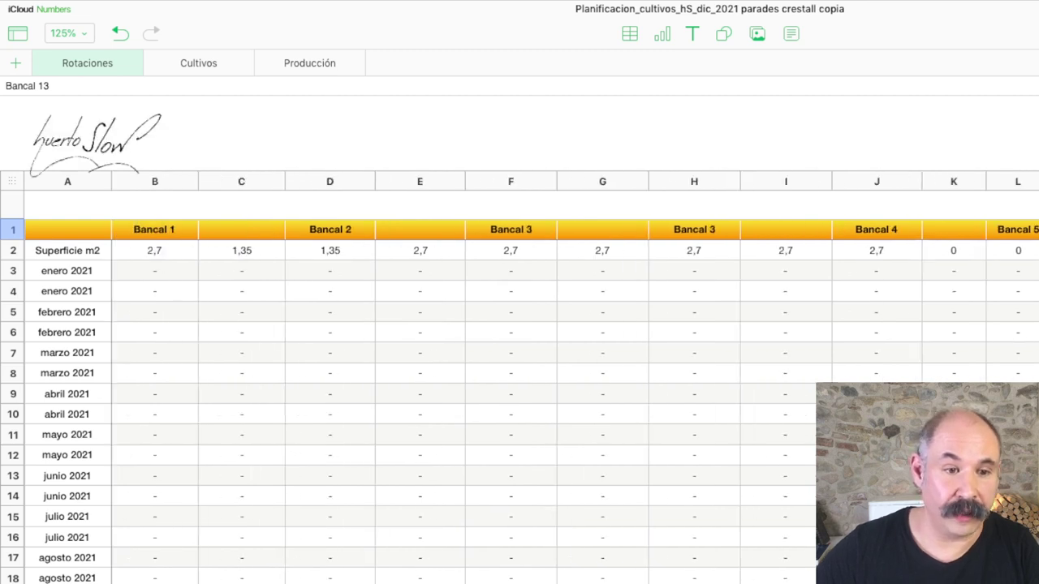
{"action": "left_click", "coordinate": [241, 250]}
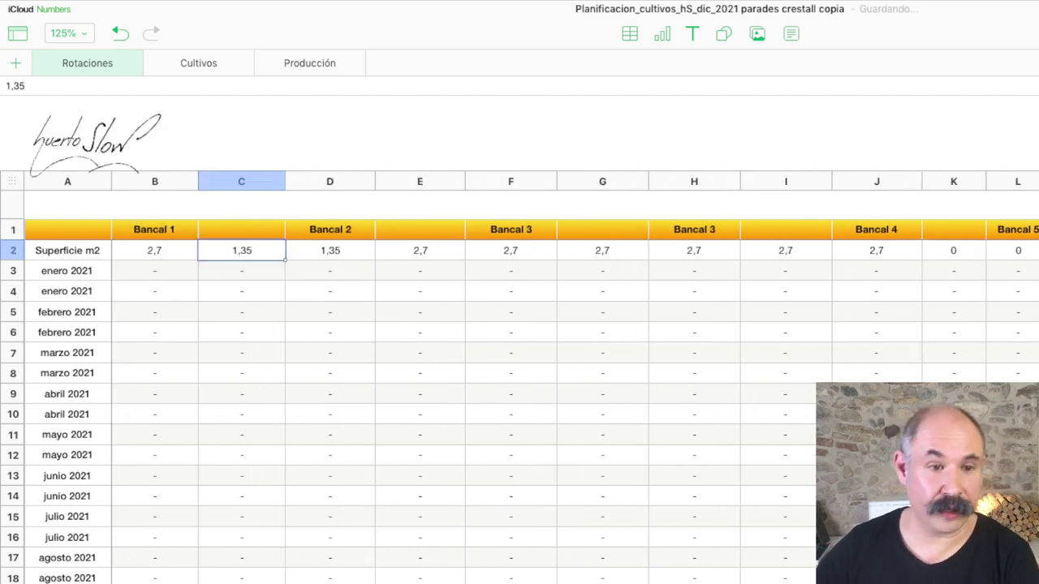
{"action": "key", "text": "BackSpace"}
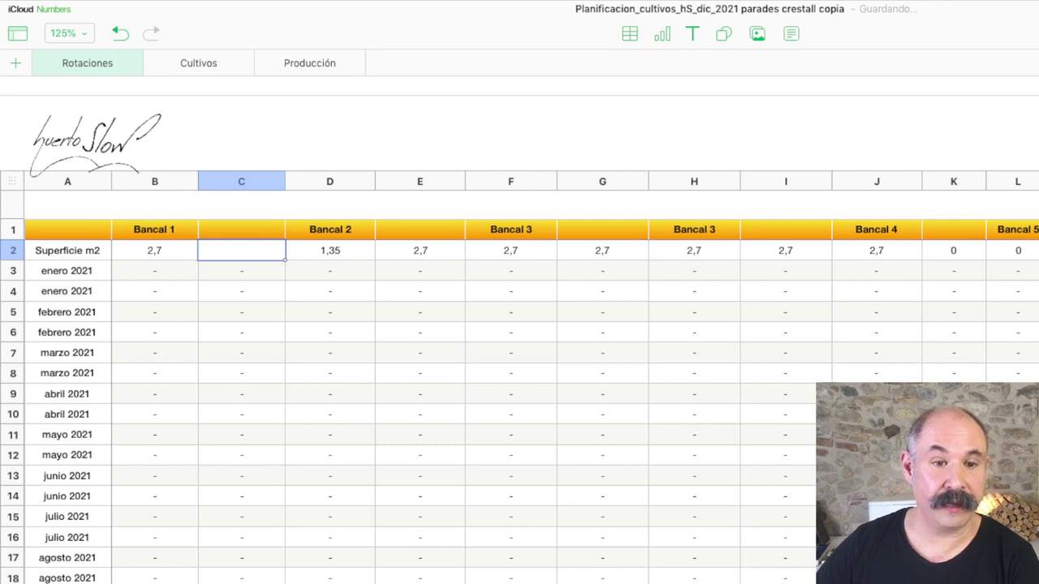
{"action": "left_click", "coordinate": [419, 250]}
{"action": "key", "text": "BackSpace"}
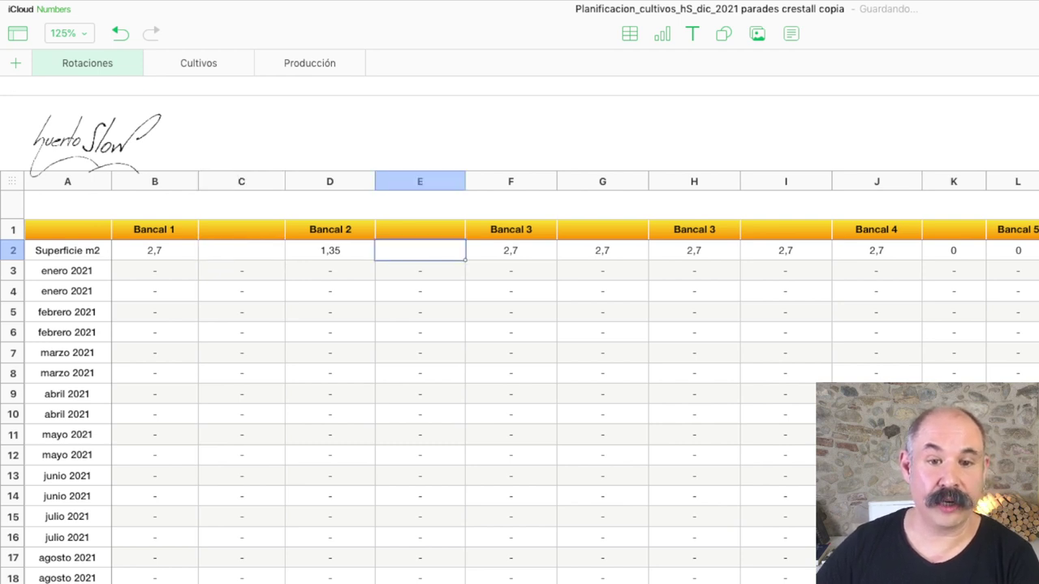
Clear the Superficie m2 values in G2, I2 and K2 under the blank header cells
{"action": "left_click", "coordinate": [602, 250]}
{"action": "key", "text": "BackSpace"}
{"action": "left_click", "coordinate": [785, 250]}
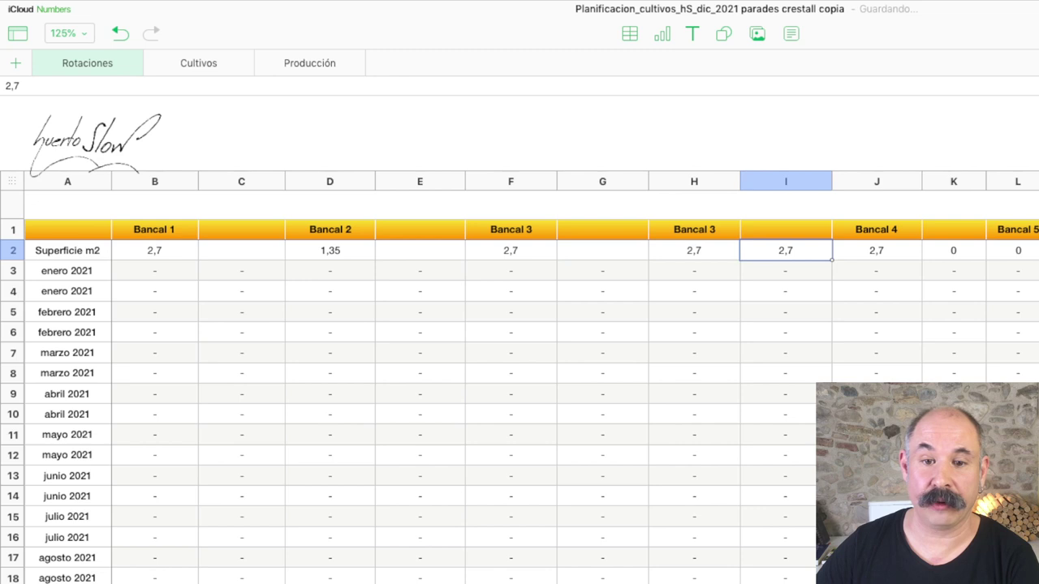
{"action": "key", "text": "BackSpace"}
{"action": "scroll", "coordinate": [528, 365], "scroll_direction": "right", "scroll_amount": 5}
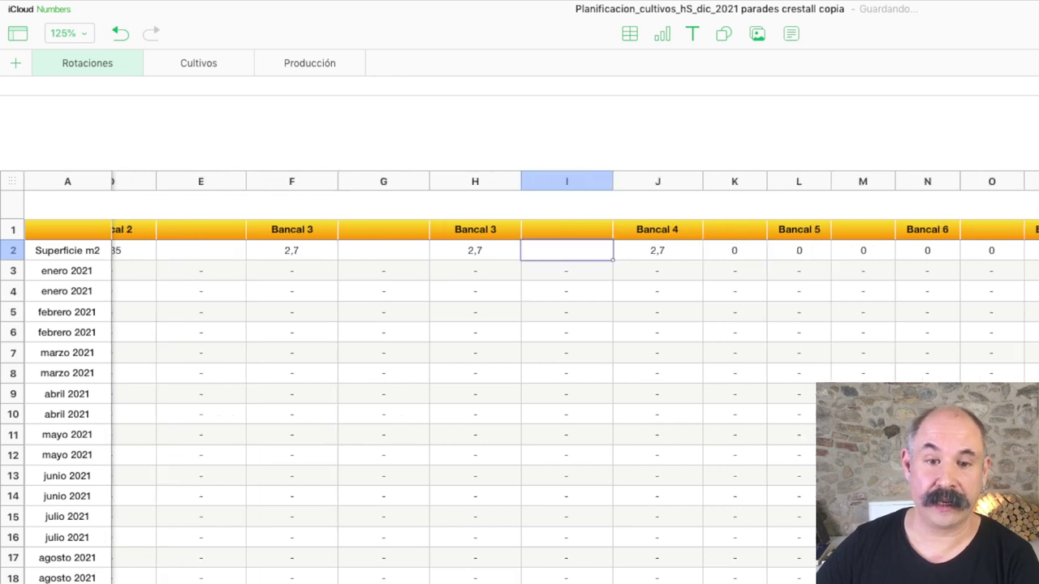
{"action": "left_click", "coordinate": [734, 250]}
{"action": "key", "text": "BackSpace"}
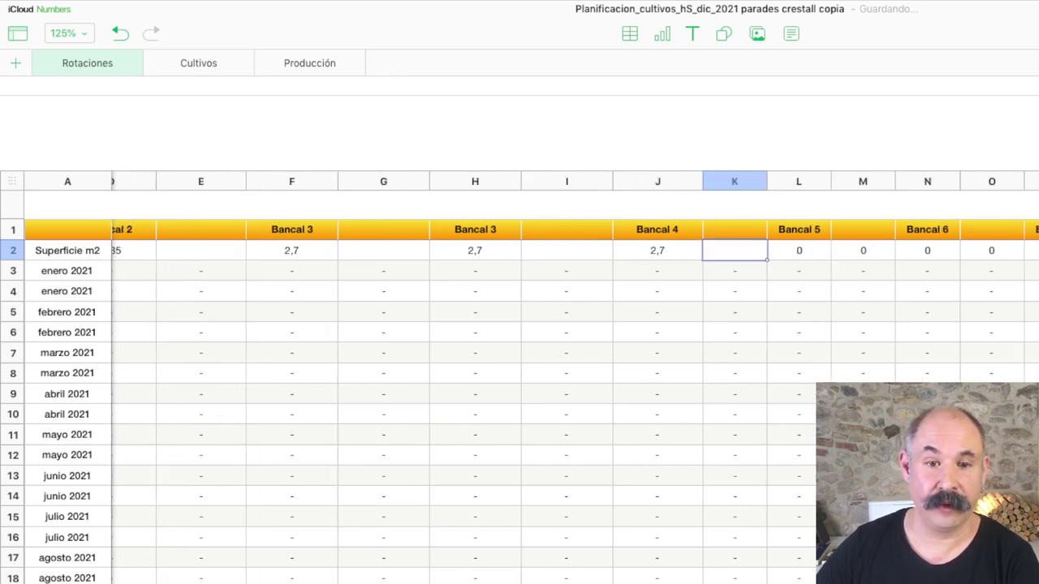
Clear the Superficie m2 values in M2 and O2, beside the Bancal 5 and Bancal 6 columns
{"action": "scroll", "coordinate": [527, 365], "scroll_direction": "right", "scroll_amount": 3}
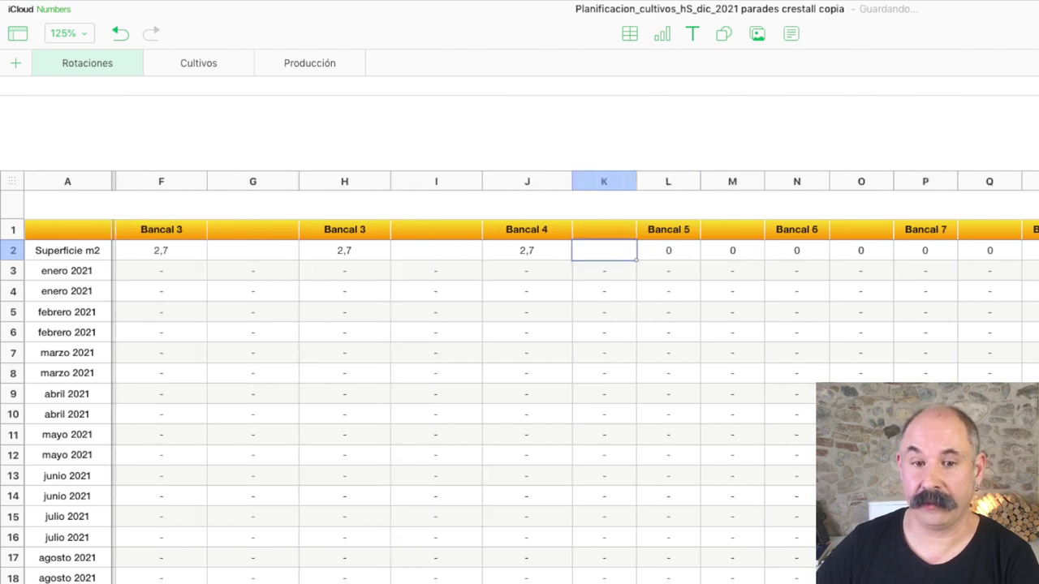
{"action": "left_click", "coordinate": [731, 250]}
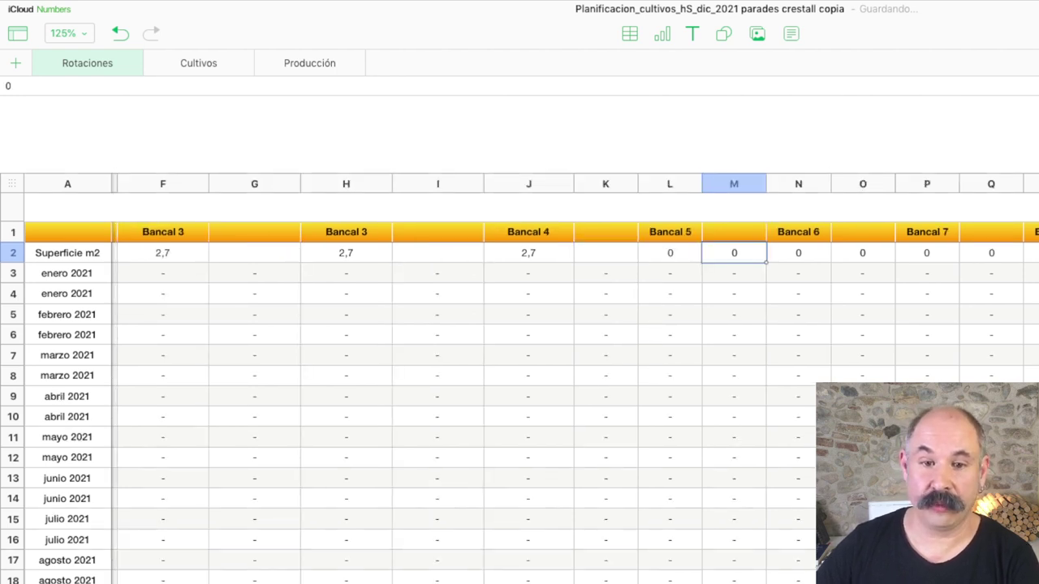
{"action": "key", "text": "BackSpace"}
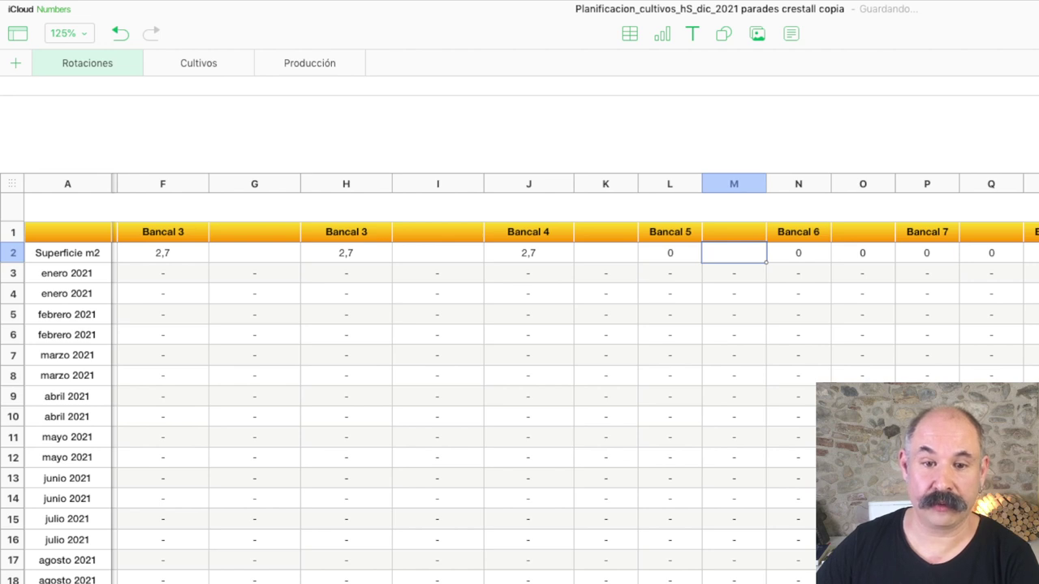
{"action": "scroll", "coordinate": [527, 366], "scroll_direction": "right", "scroll_amount": 3}
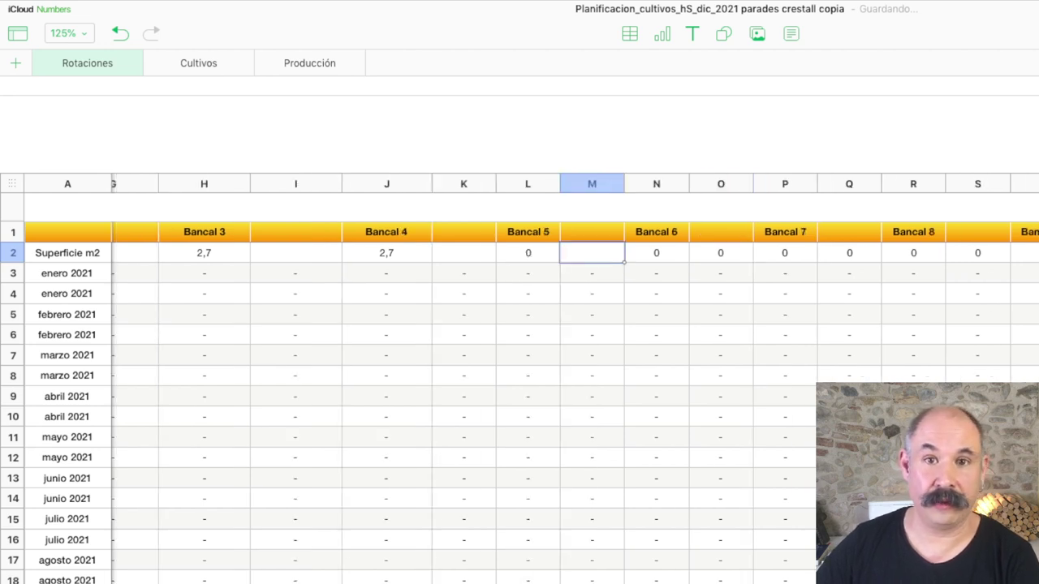
{"action": "left_click", "coordinate": [721, 253]}
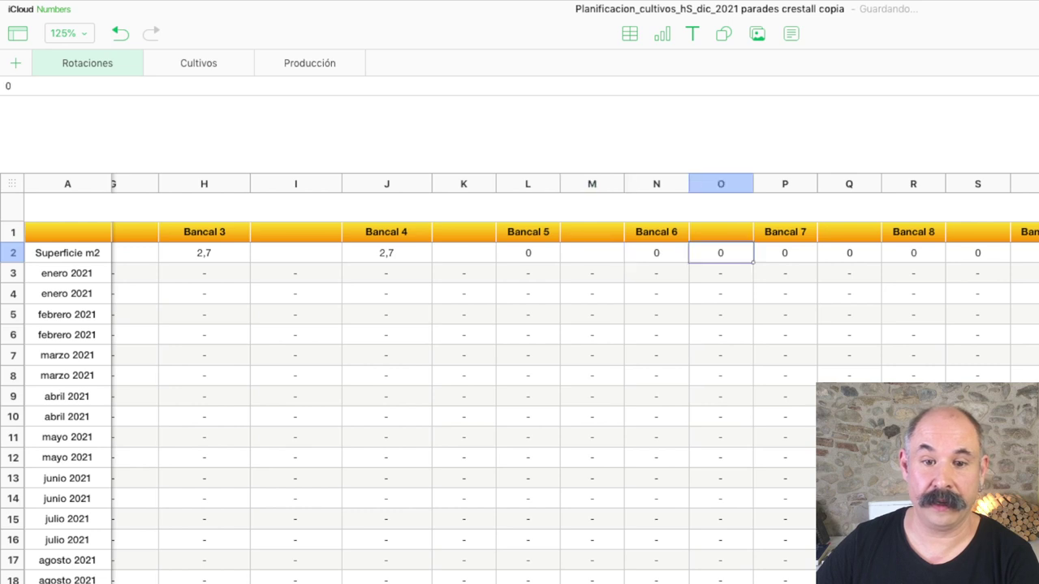
{"action": "key", "text": "BackSpace"}
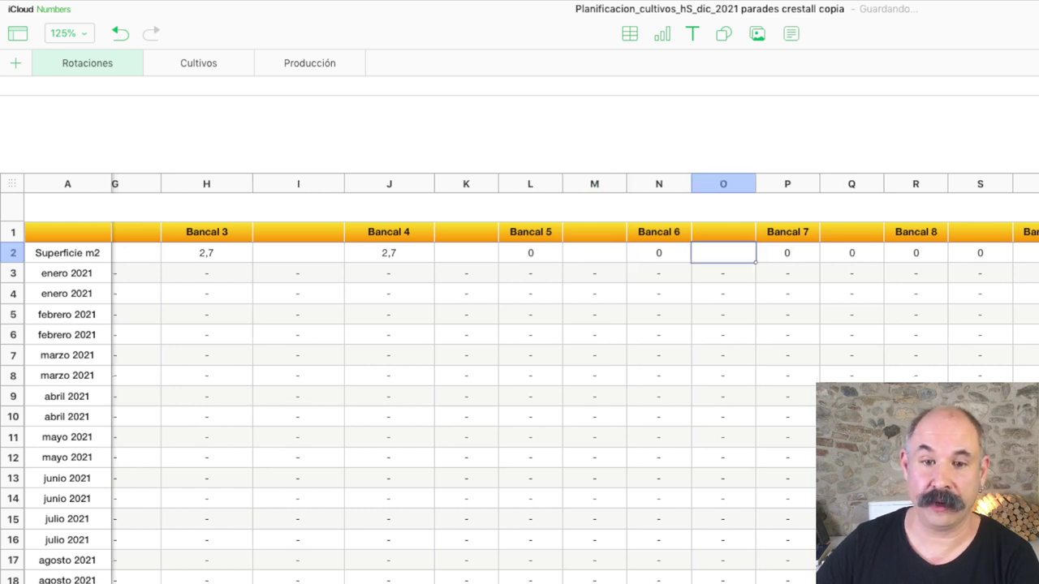
Clear the Superficie m2 values in Q2 and S2, beside the Bancal 7 and Bancal 8 columns
{"action": "scroll", "coordinate": [519, 377], "scroll_direction": "right", "scroll_amount": 5}
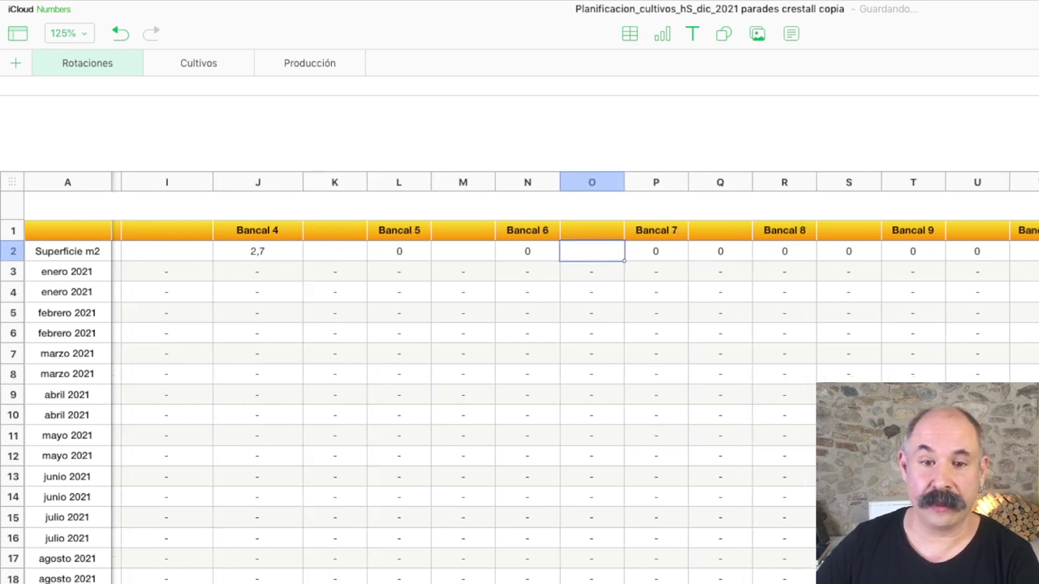
{"action": "left_click", "coordinate": [719, 251]}
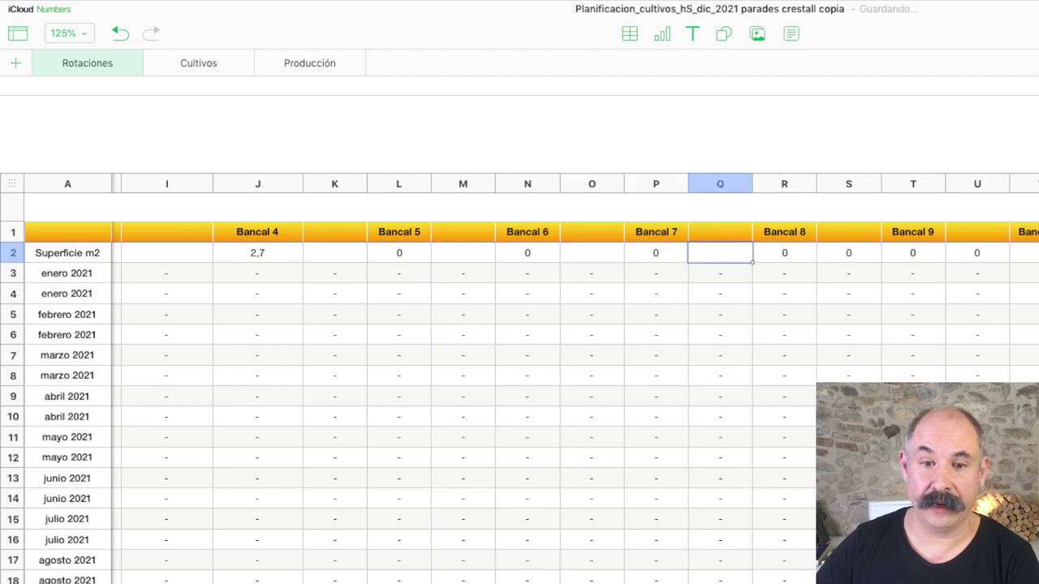
{"action": "left_click", "coordinate": [847, 252]}
{"action": "key", "text": "BackSpace"}
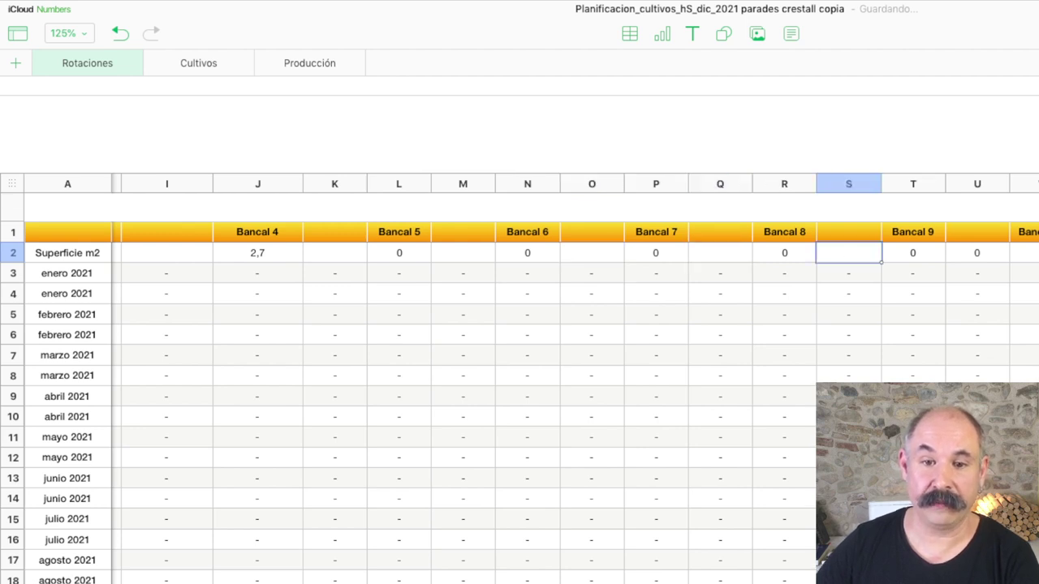
{"action": "scroll", "coordinate": [579, 378], "scroll_direction": "right", "scroll_amount": 5}
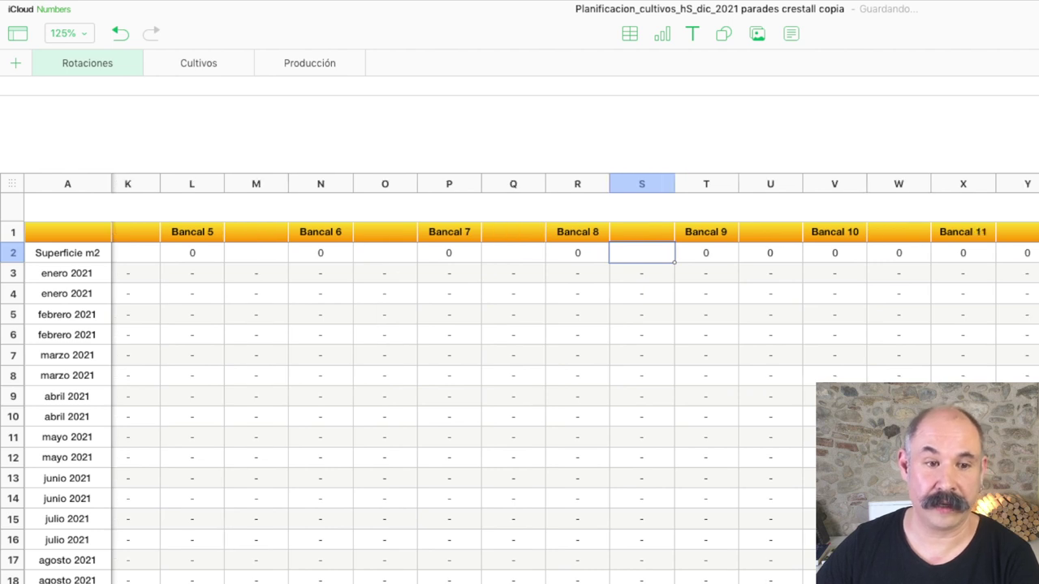
{"action": "scroll", "coordinate": [579, 378], "scroll_direction": "left", "scroll_amount": 5}
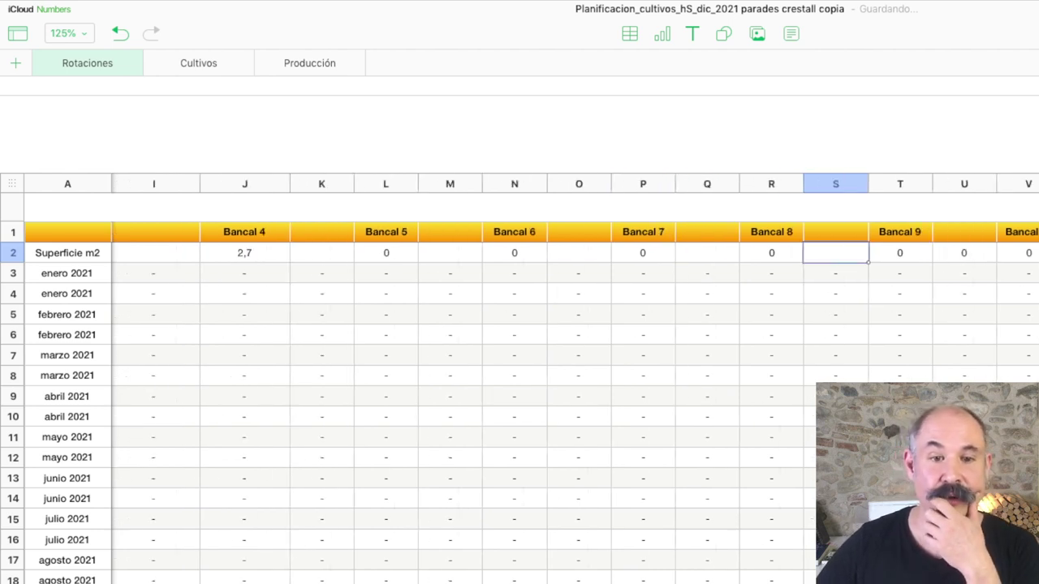
{"action": "scroll", "coordinate": [519, 378], "scroll_direction": "left", "scroll_amount": 5}
{"action": "scroll", "coordinate": [519, 378], "scroll_direction": "left", "scroll_amount": 3}
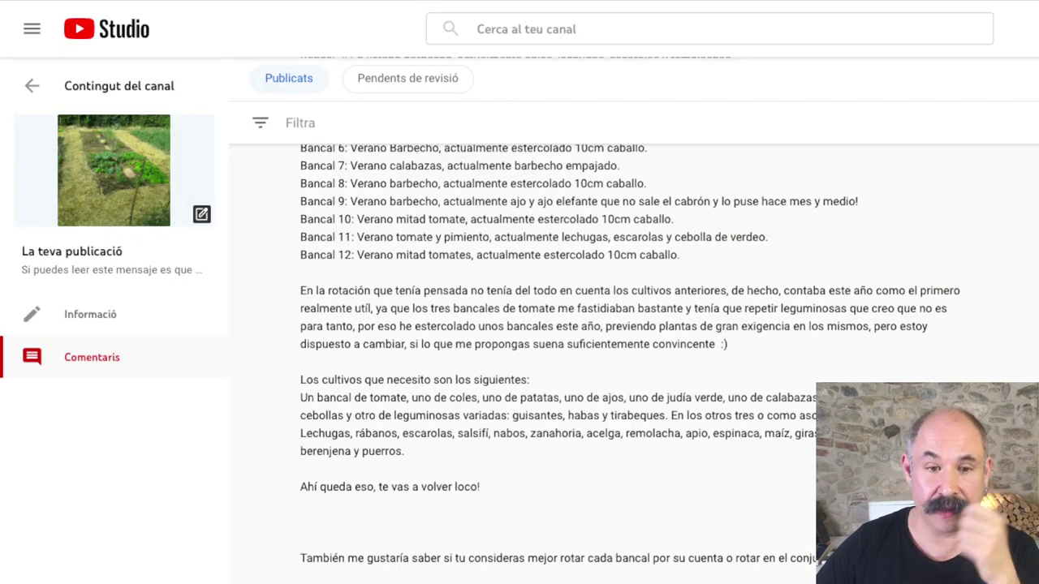
Read the YouTube Studio comment and its replies to find the dimensions of the garden beds
{"action": "scroll", "coordinate": [520, 365], "scroll_direction": "up", "scroll_amount": 5}
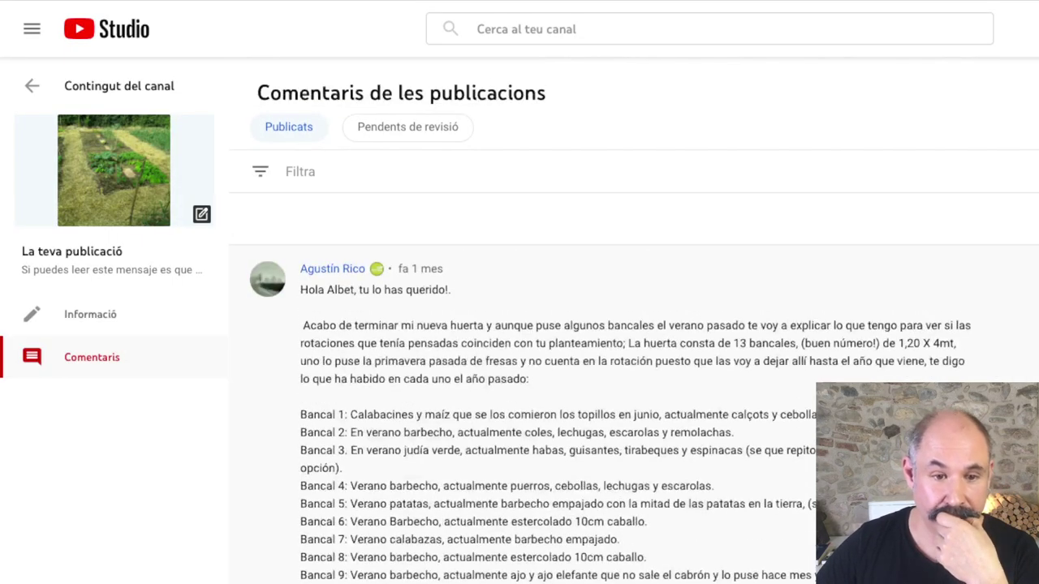
{"action": "scroll", "coordinate": [634, 330], "scroll_direction": "down", "scroll_amount": 3}
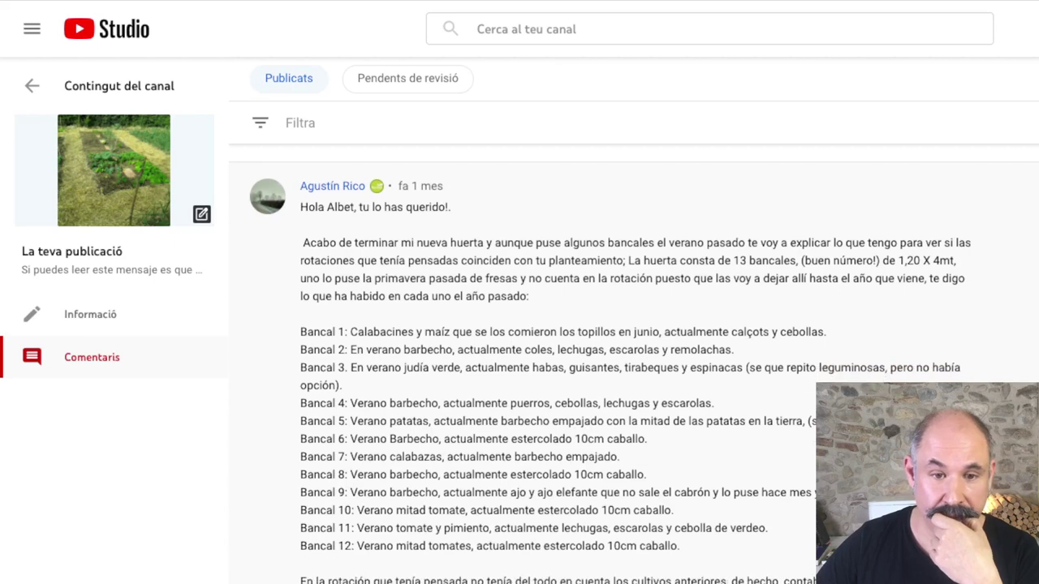
{"action": "scroll", "coordinate": [634, 364], "scroll_direction": "down", "scroll_amount": 10}
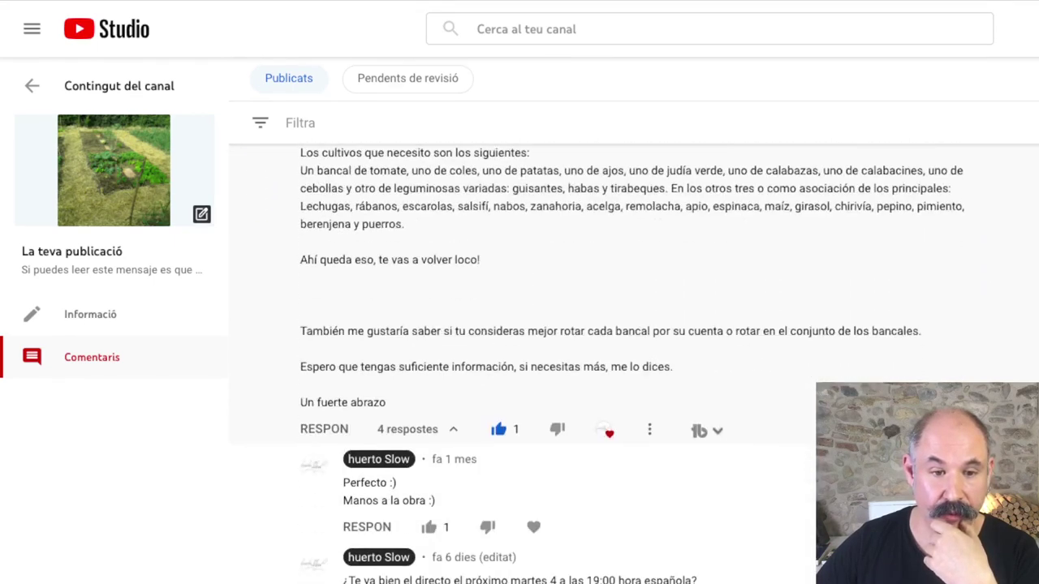
{"action": "scroll", "coordinate": [520, 365], "scroll_direction": "down", "scroll_amount": 1}
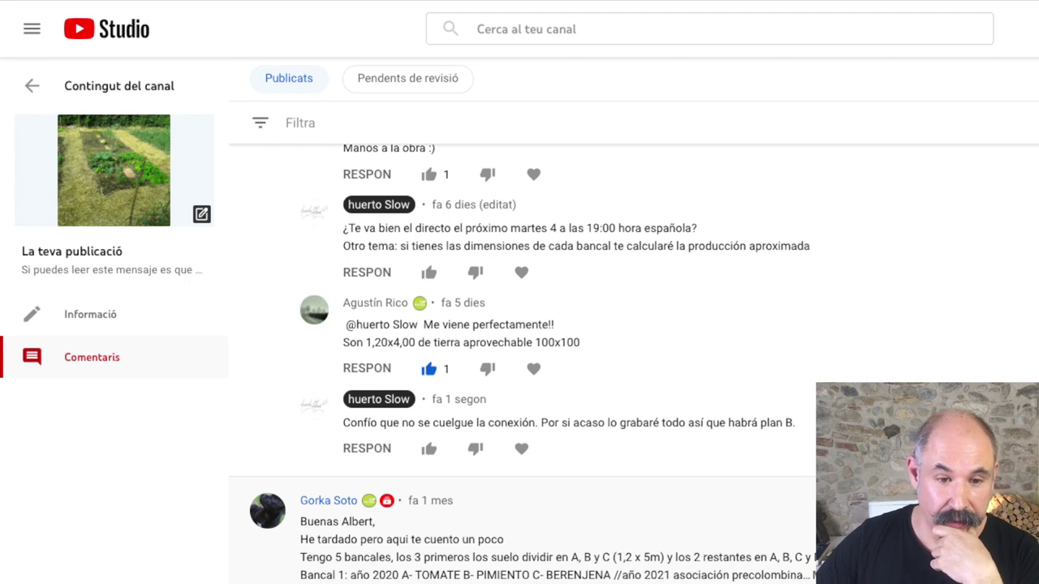
{"action": "scroll", "coordinate": [534, 487], "scroll_direction": "up", "scroll_amount": 3}
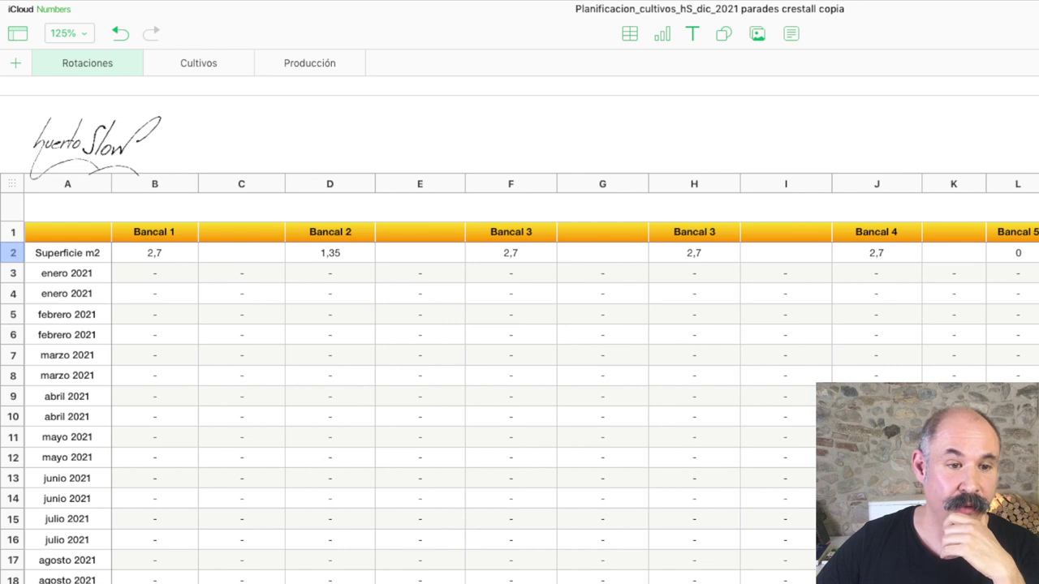
In the Numbers Rotaciones sheet, enter the formula =1,2*4 as the Superficie m2 of Bancal 1 in B2
{"action": "left_click", "coordinate": [154, 253]}
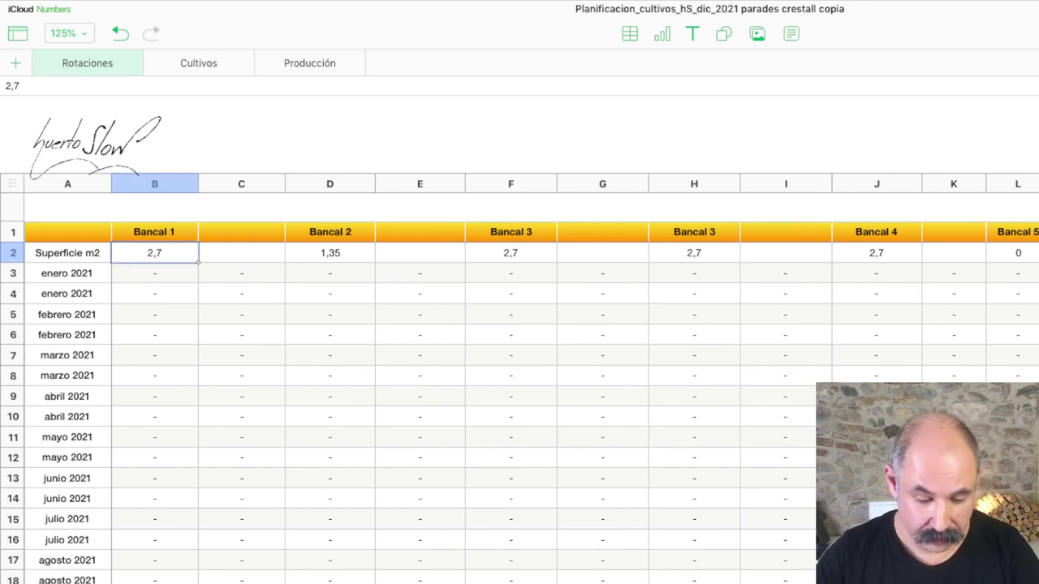
{"action": "type", "text": "=1,2"}
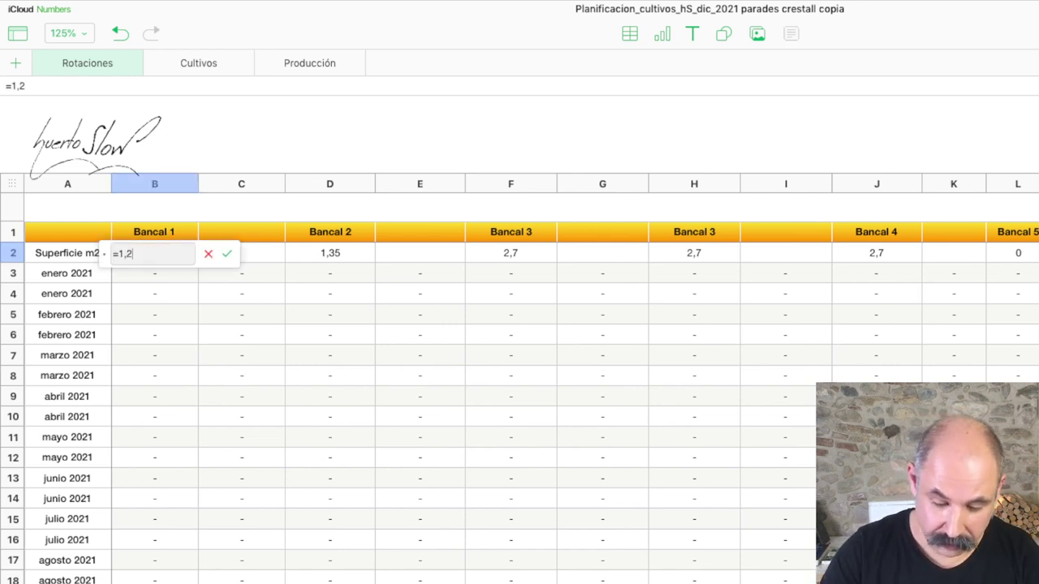
{"action": "type", "text": "*4"}
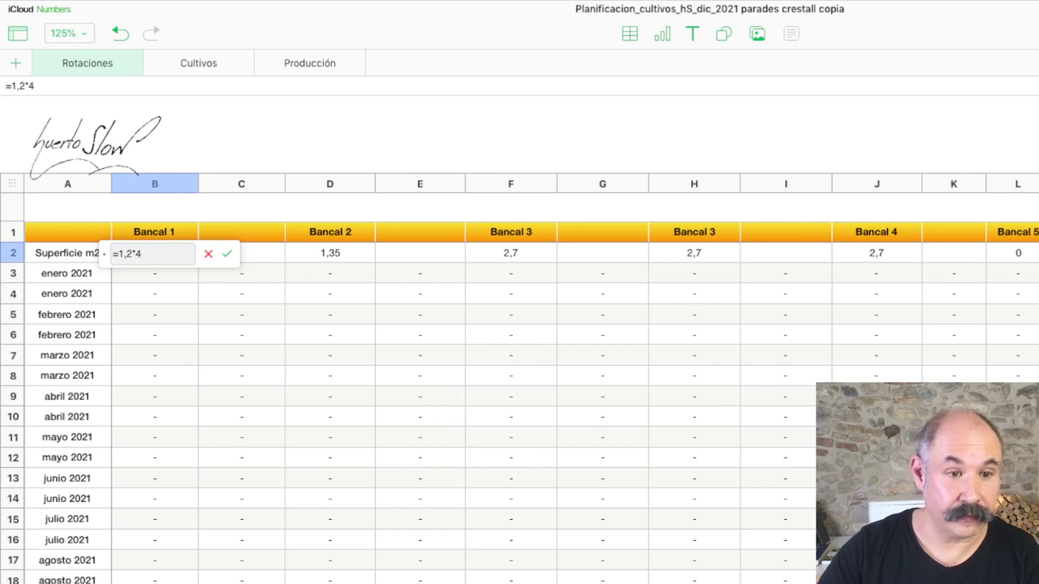
{"action": "key", "text": "Return"}
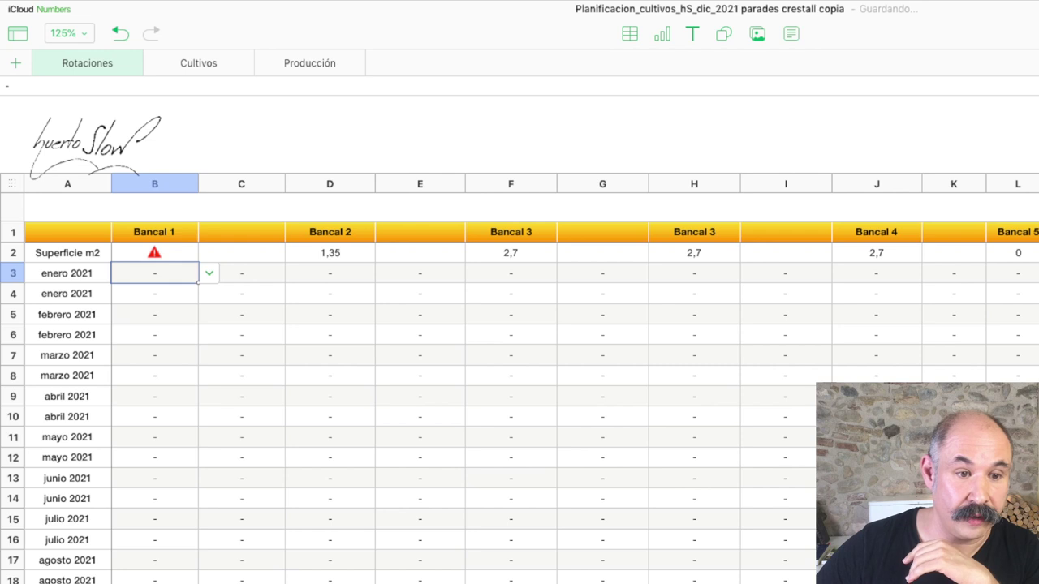
Replace the decimal comma with a point in the B2 formula, making it =1.2*4
{"action": "left_click", "coordinate": [155, 252]}
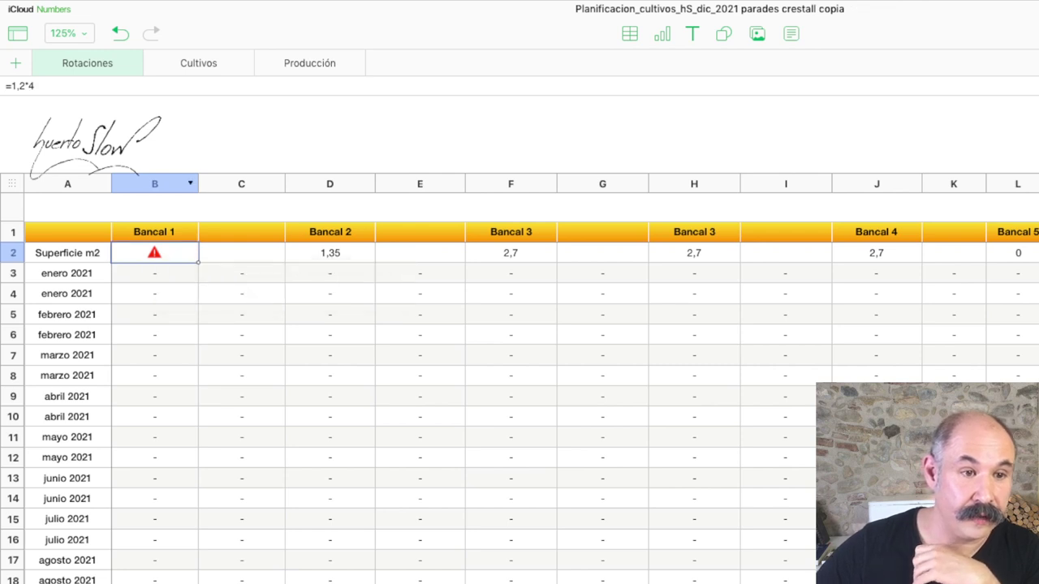
{"action": "left_click", "coordinate": [14, 86]}
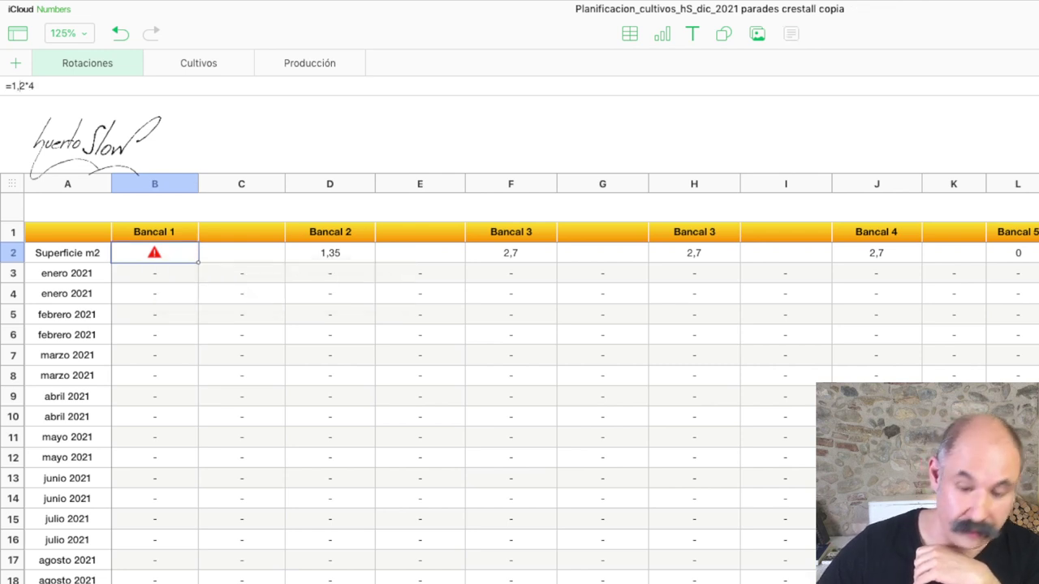
{"action": "key", "text": "BackSpace"}
{"action": "type", "text": "."}
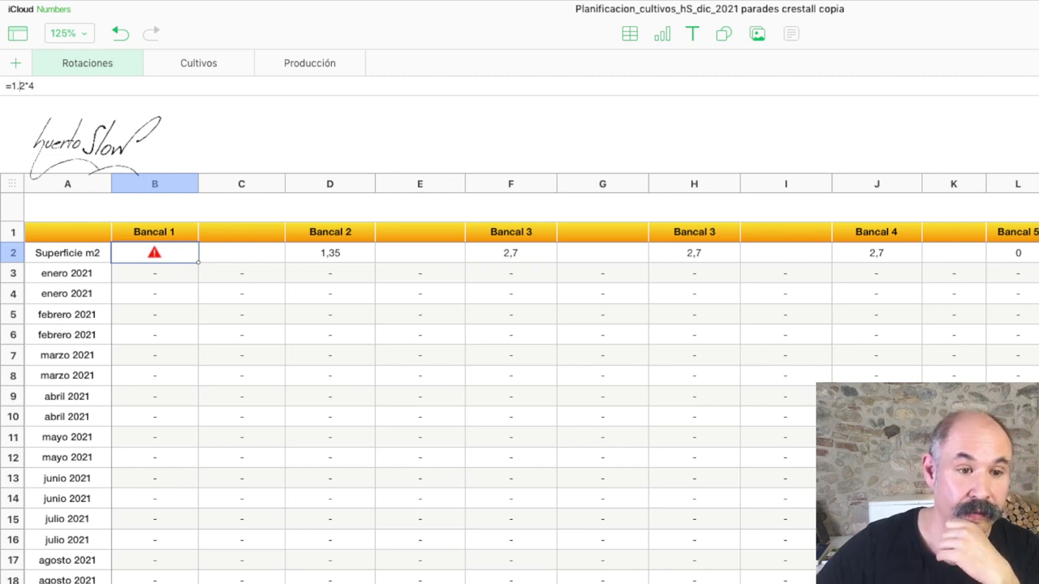
{"action": "key", "text": "Return"}
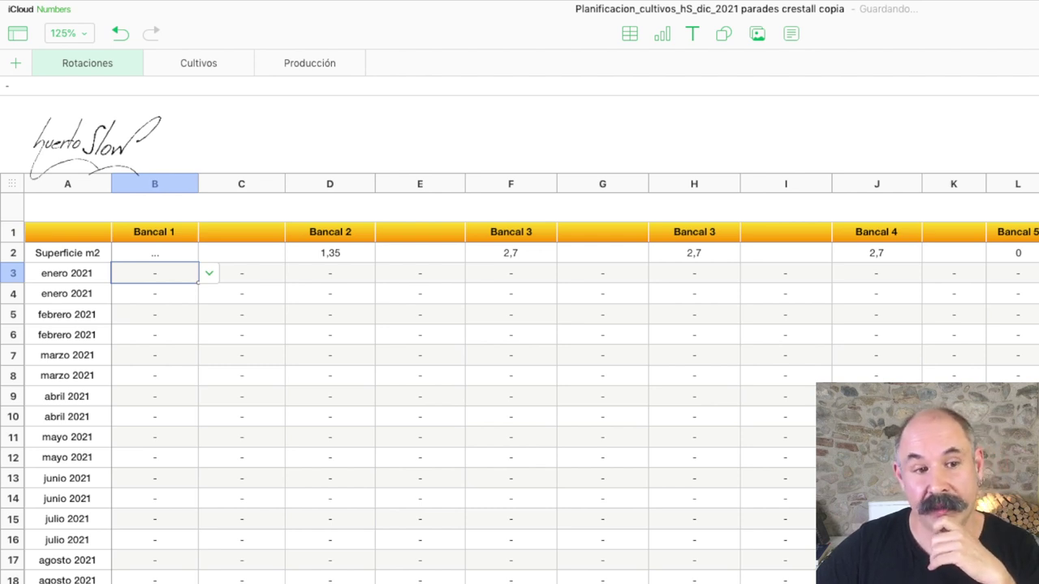
{"action": "left_click", "coordinate": [155, 252]}
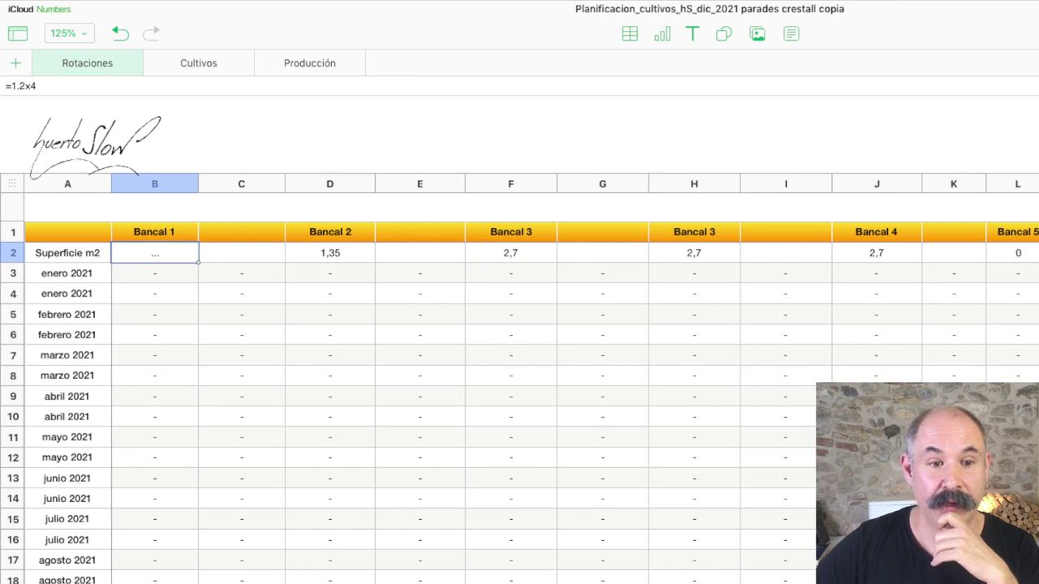
{"action": "left_click", "coordinate": [329, 252]}
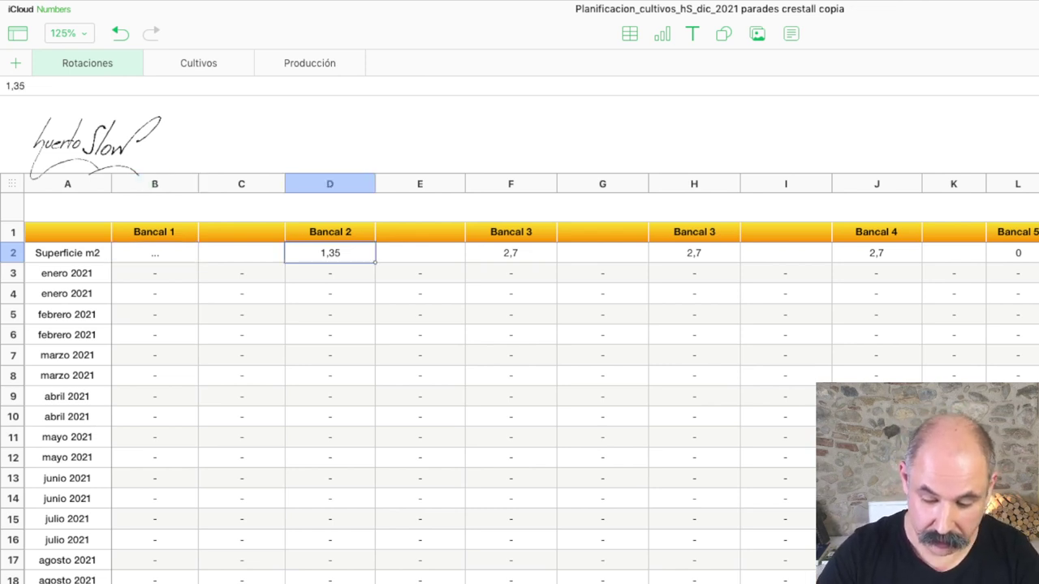
{"action": "type", "text": "=1.2*"}
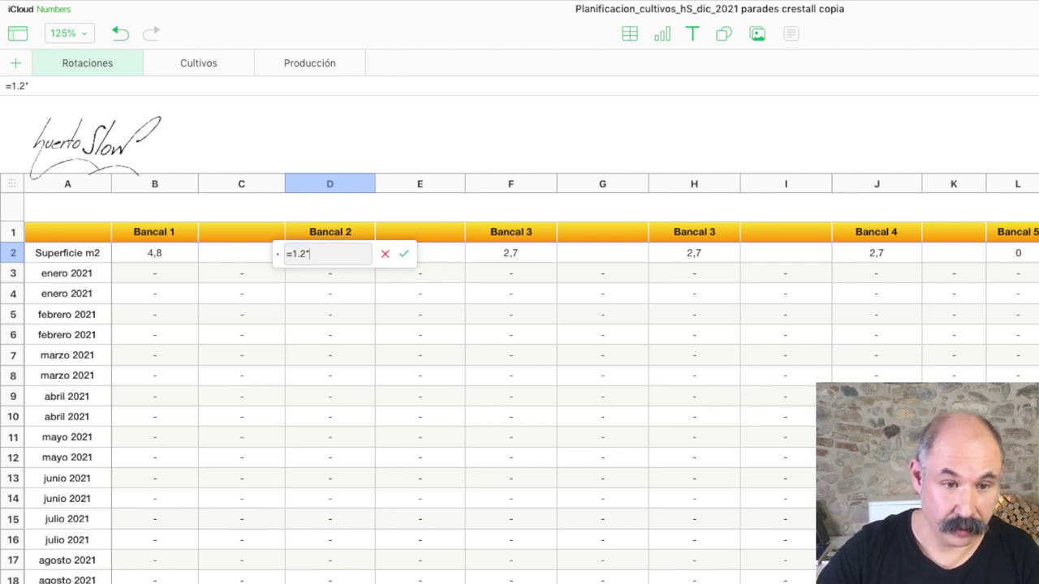
{"action": "key", "text": "BackSpace"}
{"action": "key", "text": "BackSpace"}
{"action": "key", "text": "BackSpace"}
{"action": "key", "text": "BackSpace"}
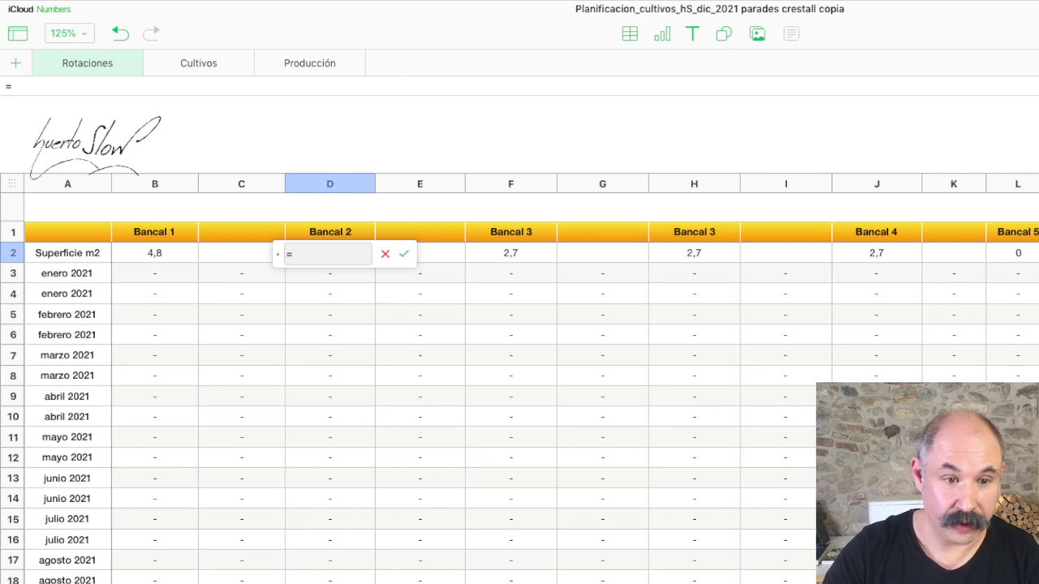
{"action": "key", "text": "BackSpace"}
Set the Superficie m2 values in D2 for Bancal 2 and F2 for the first Bancal 3 column to 4,8
{"action": "type", "text": "4,8"}
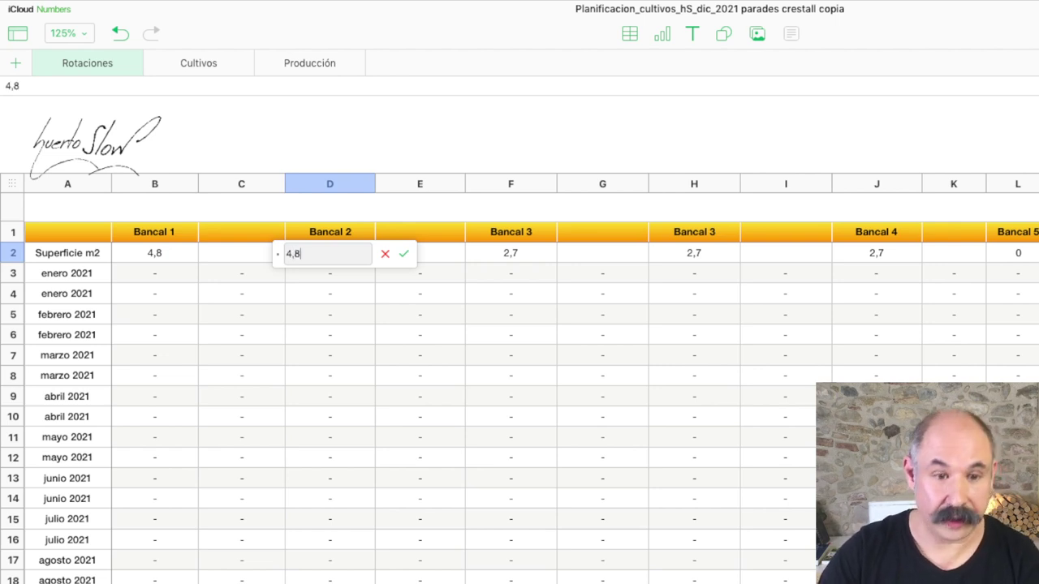
{"action": "key", "text": "Return"}
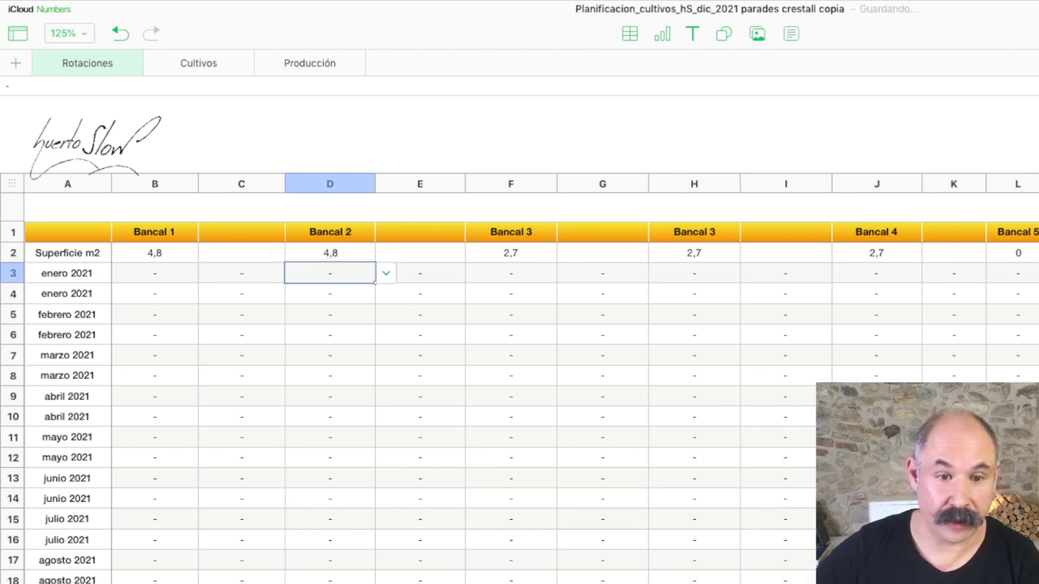
{"action": "left_click", "coordinate": [510, 252]}
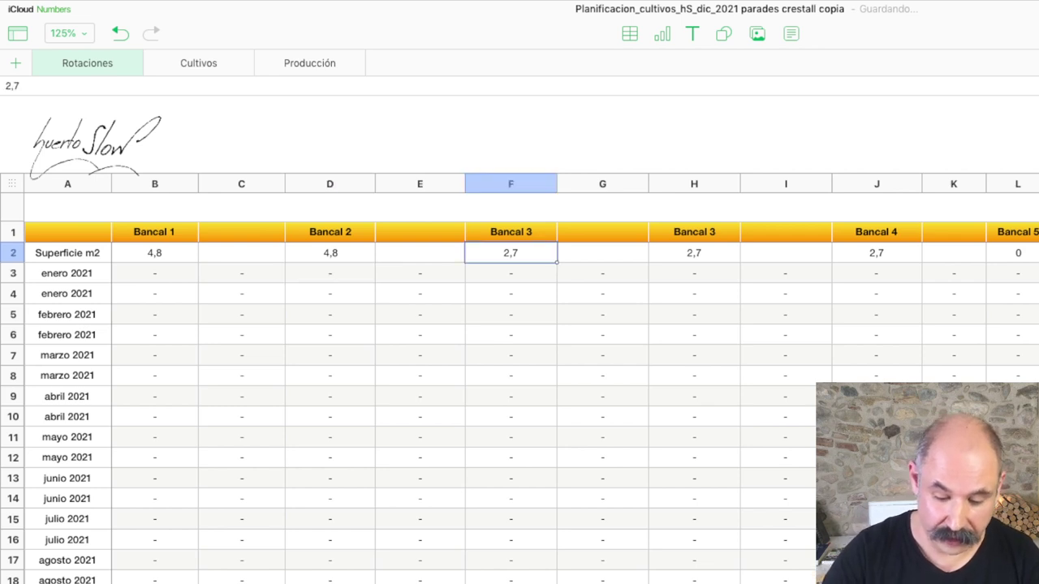
{"action": "type", "text": "4,8"}
{"action": "key", "text": "Return"}
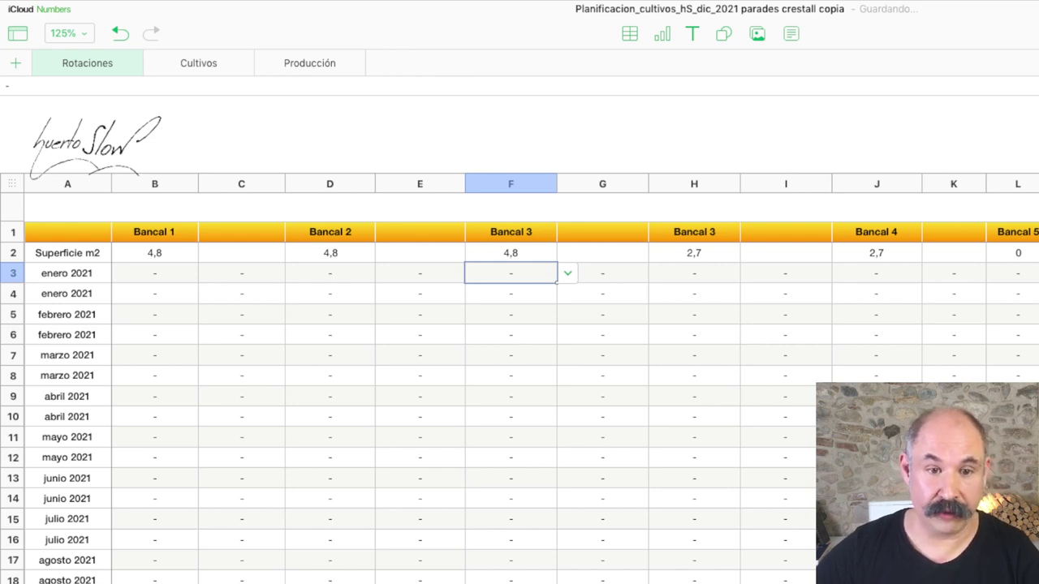
Try to copy the surface value from F2 into H2 under the second Bancal 3 header
{"action": "left_click", "coordinate": [504, 253]}
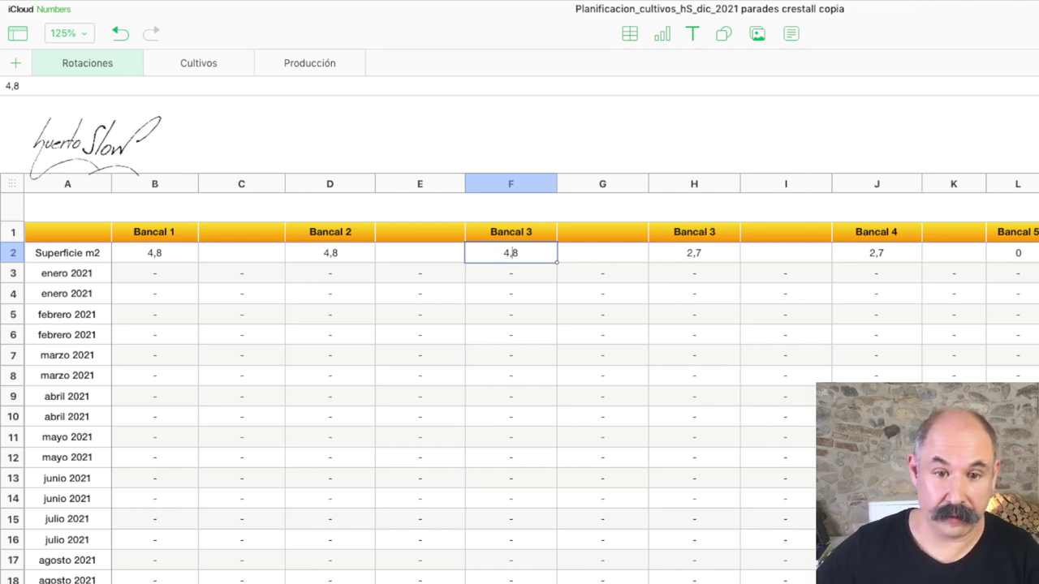
{"action": "key", "text": "Right"}
{"action": "key", "text": "Right"}
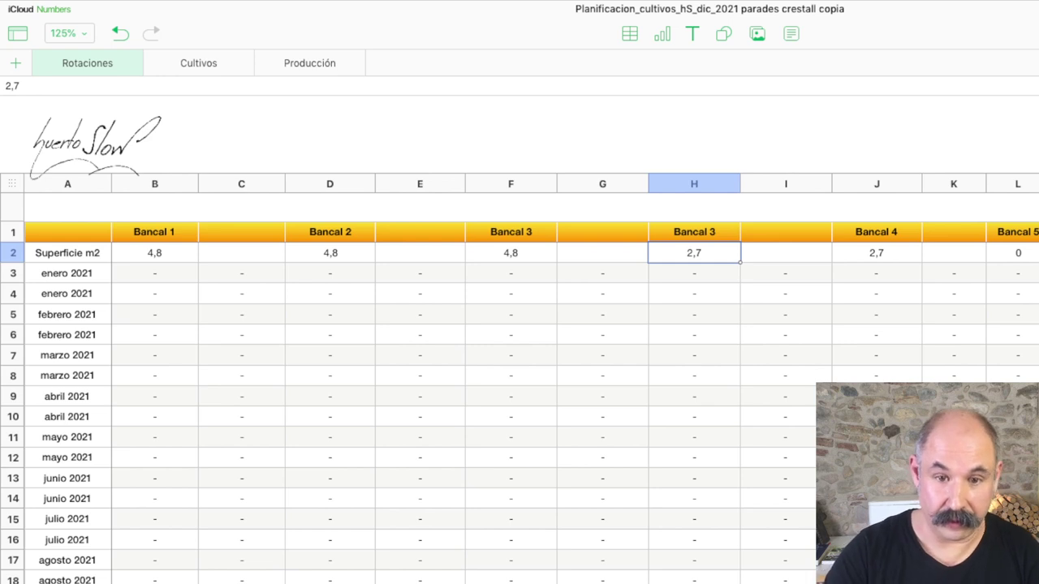
{"action": "type", "text": "https://youtu.be/8E2Khkihpdc"}
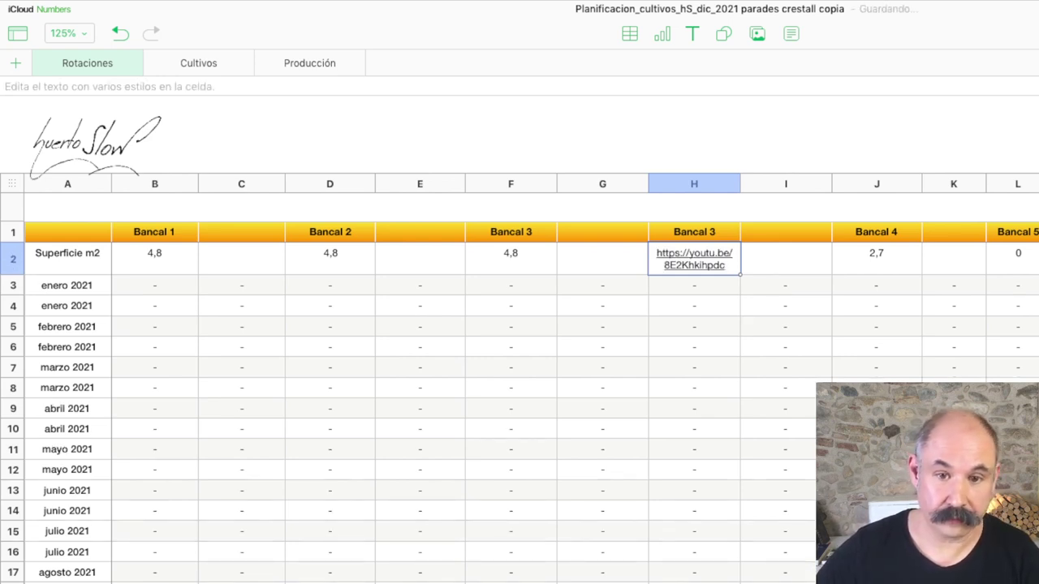
{"action": "left_click", "coordinate": [510, 258]}
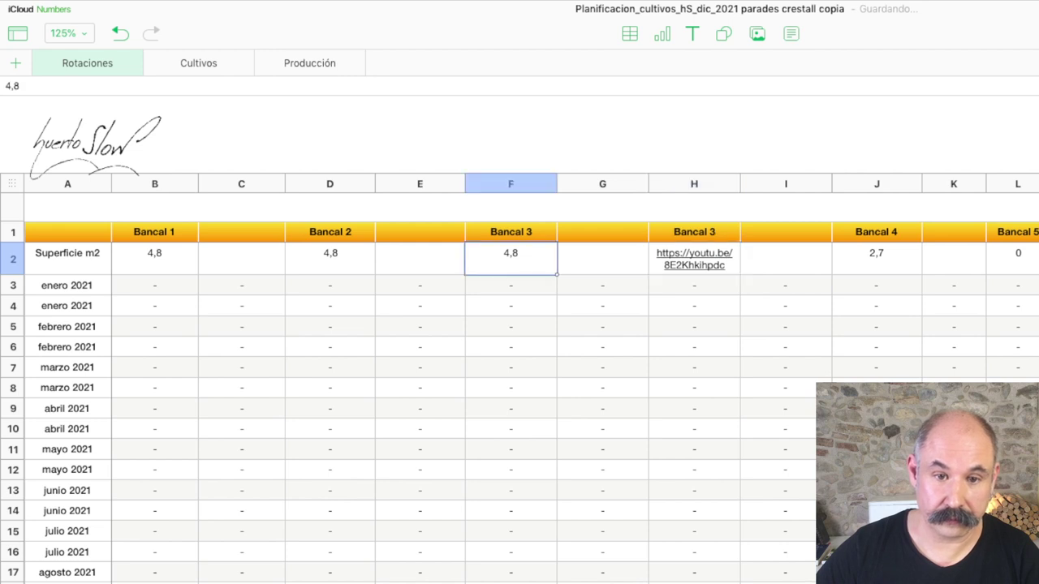
Set the Superficie m2 value in H2, under the second Bancal 3 header, to 4,8
{"action": "left_click", "coordinate": [693, 258]}
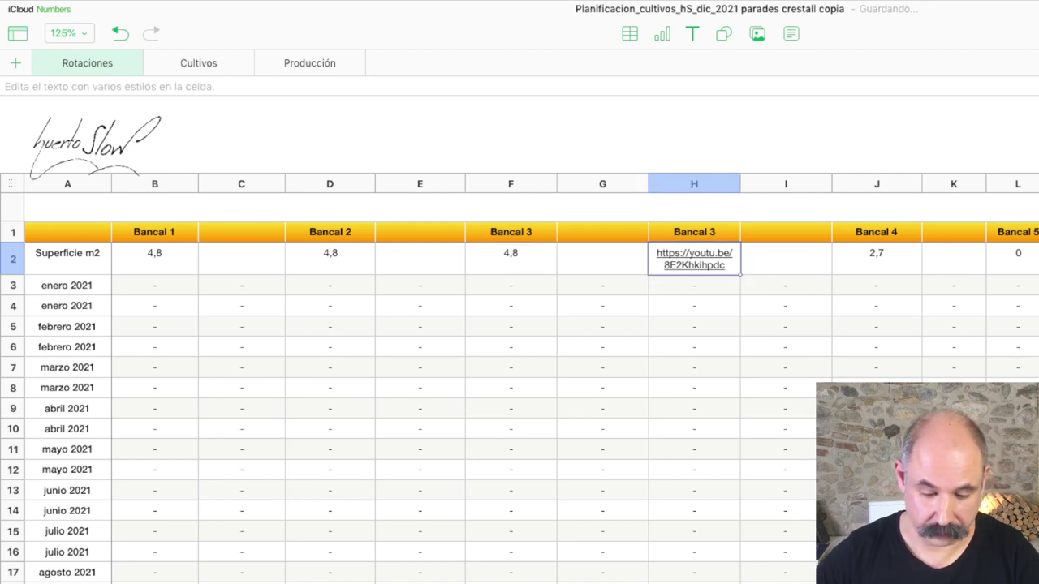
{"action": "type", "text": "4"}
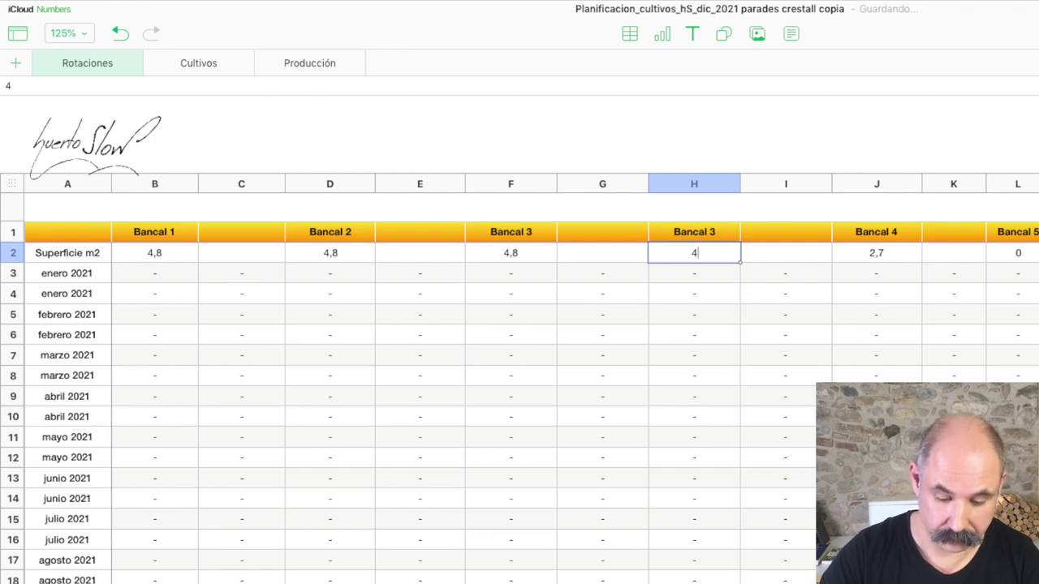
{"action": "type", "text": ",8"}
{"action": "key", "text": "Return"}
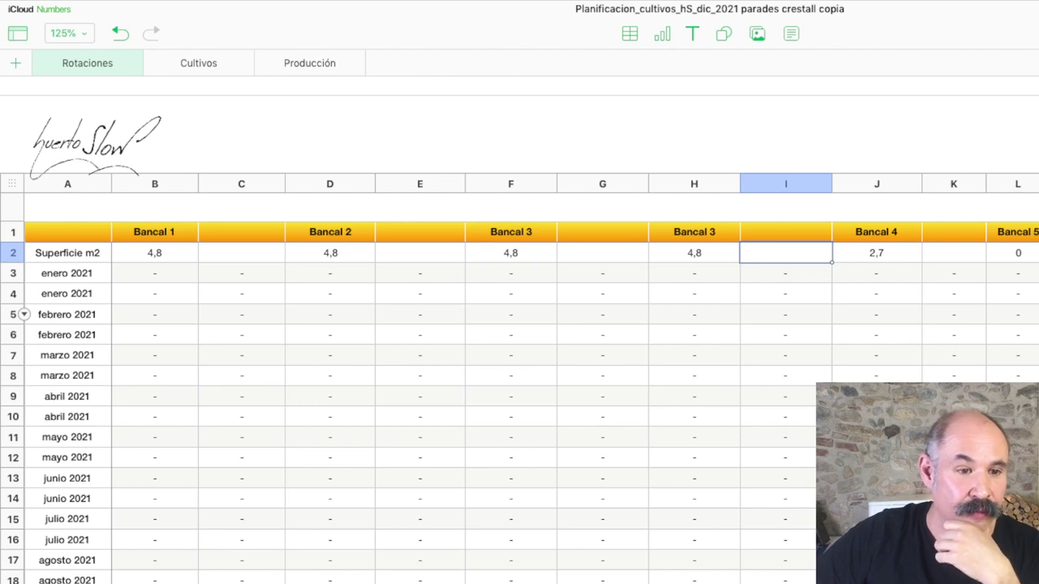
Look through the monthly rows of the Rotaciones sheet down to the enero 2022 crops
{"action": "scroll", "coordinate": [520, 341], "scroll_direction": "down", "scroll_amount": 5}
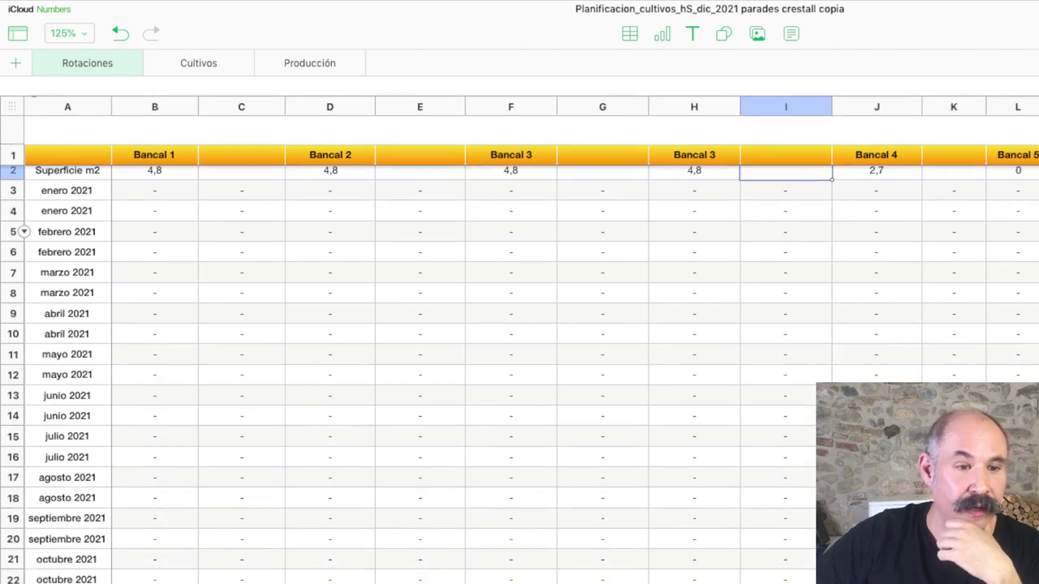
{"action": "scroll", "coordinate": [520, 373], "scroll_direction": "down", "scroll_amount": 5}
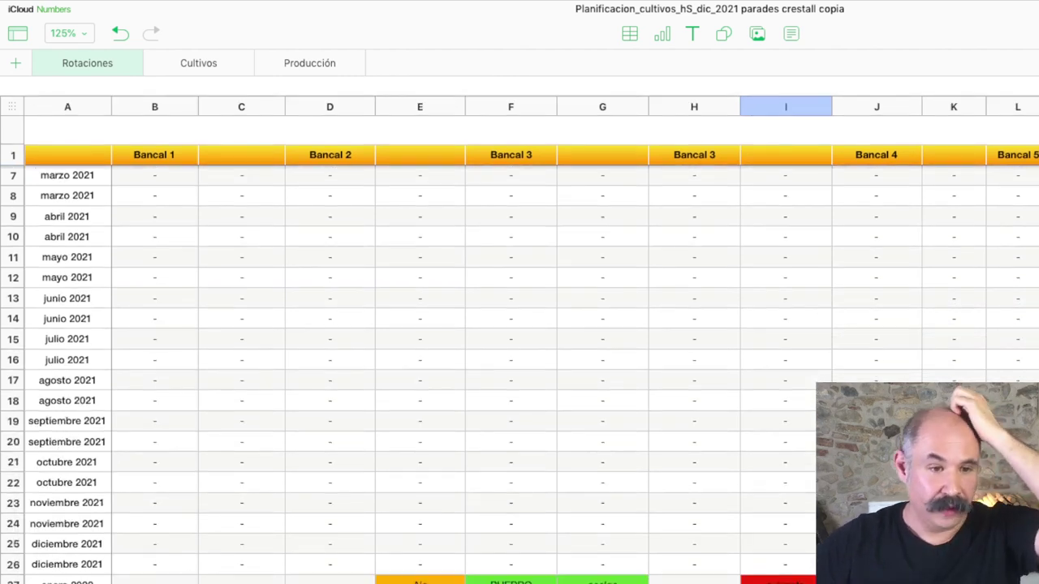
{"action": "scroll", "coordinate": [519, 374], "scroll_direction": "down", "scroll_amount": 1}
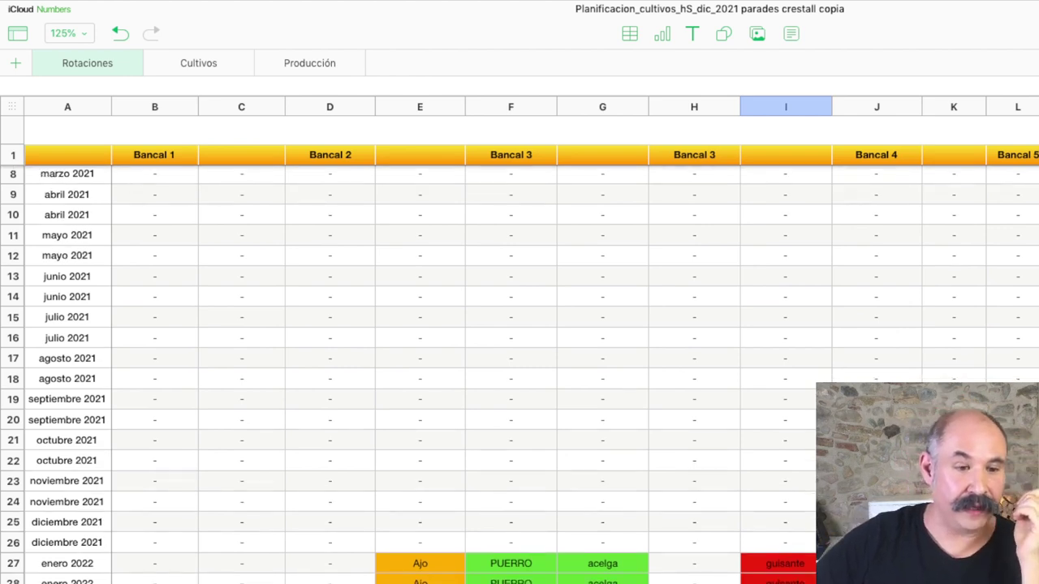
{"action": "scroll", "coordinate": [519, 374], "scroll_direction": "down", "scroll_amount": 1}
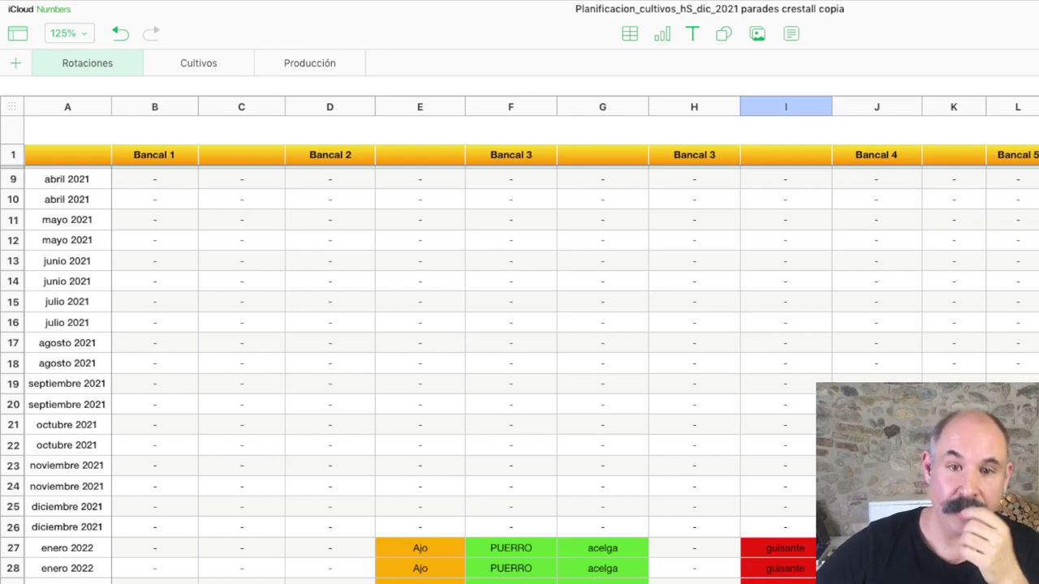
Switch to YouTube Studio and review the comment's list of past and current crops for Bancal 1 to Bancal 12
{"action": "key", "text": "ctrl+Tab"}
{"action": "scroll", "coordinate": [519, 365], "scroll_direction": "up", "scroll_amount": 10}
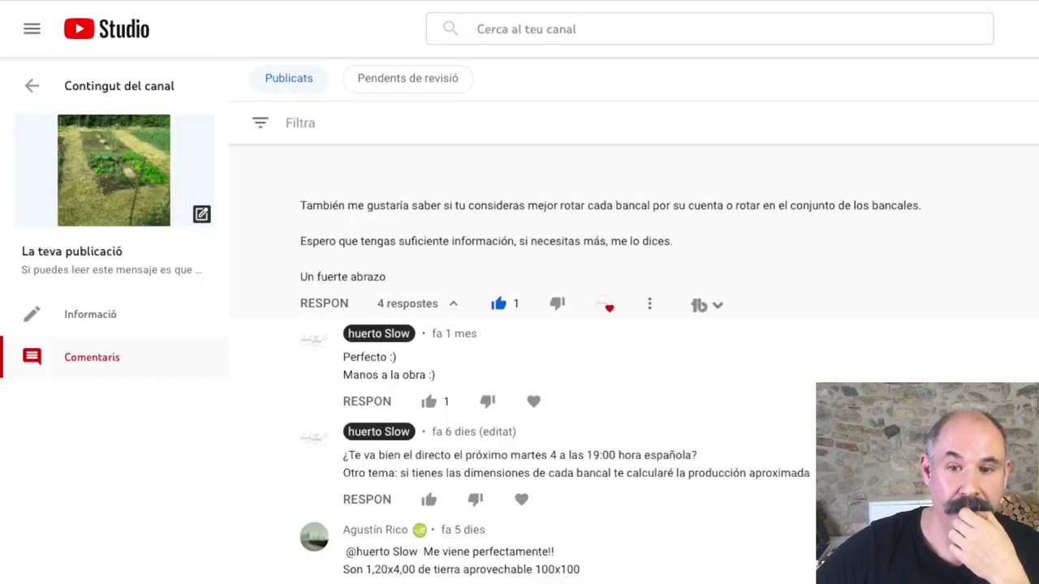
{"action": "scroll", "coordinate": [519, 366], "scroll_direction": "down", "scroll_amount": 1}
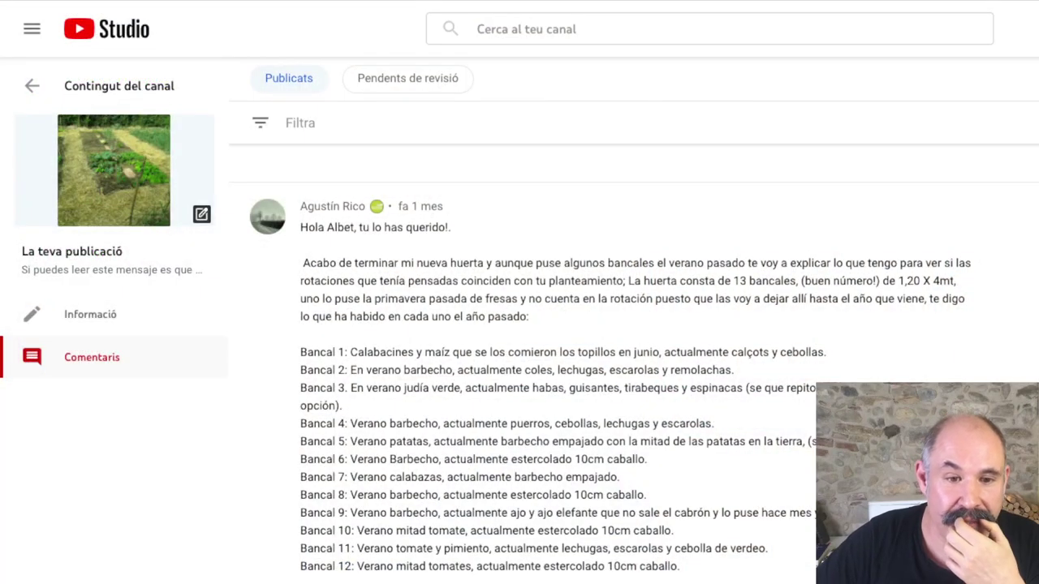
{"action": "scroll", "coordinate": [608, 365], "scroll_direction": "down", "scroll_amount": 3}
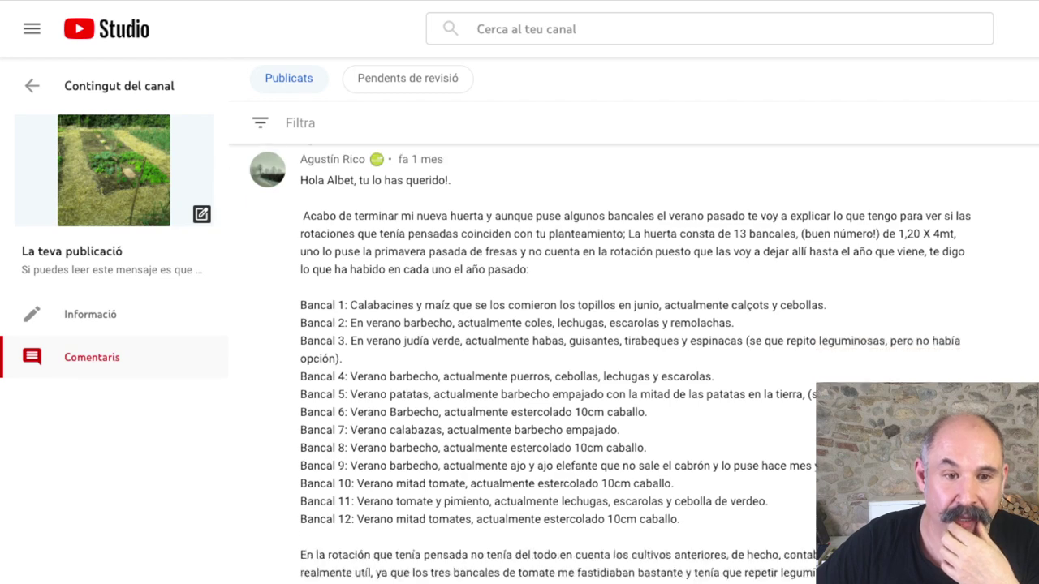
Reread the comment's garden description and bed list, return to the Rotaciones sheet in iCloud Numbers and examine the crops planned for 2022
{"action": "scroll", "coordinate": [608, 365], "scroll_direction": "up", "scroll_amount": 2}
{"action": "scroll", "coordinate": [608, 365], "scroll_direction": "down", "scroll_amount": 2}
{"action": "scroll", "coordinate": [608, 365], "scroll_direction": "down", "scroll_amount": 1}
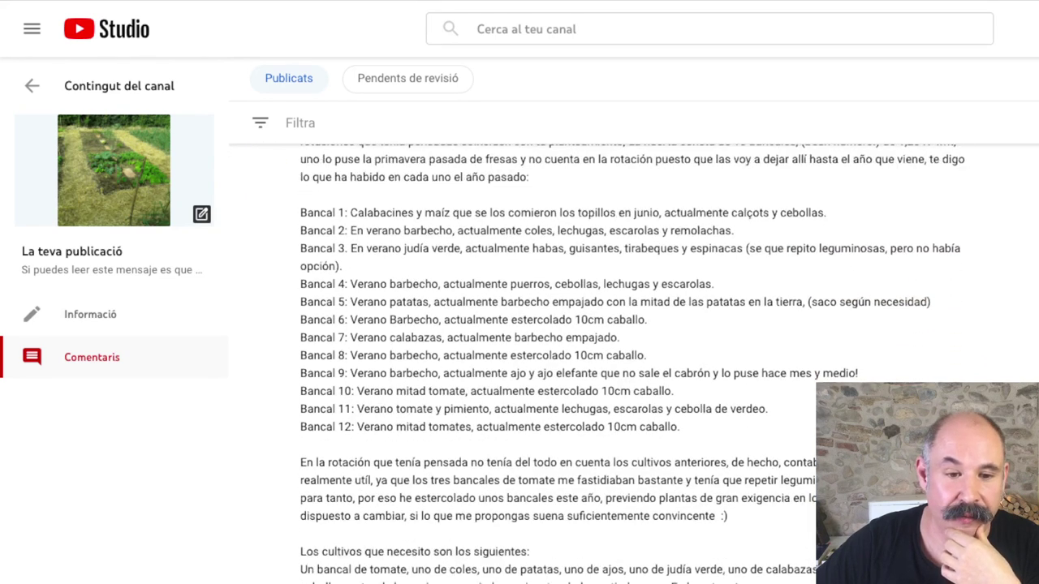
{"action": "scroll", "coordinate": [608, 365], "scroll_direction": "up", "scroll_amount": 1}
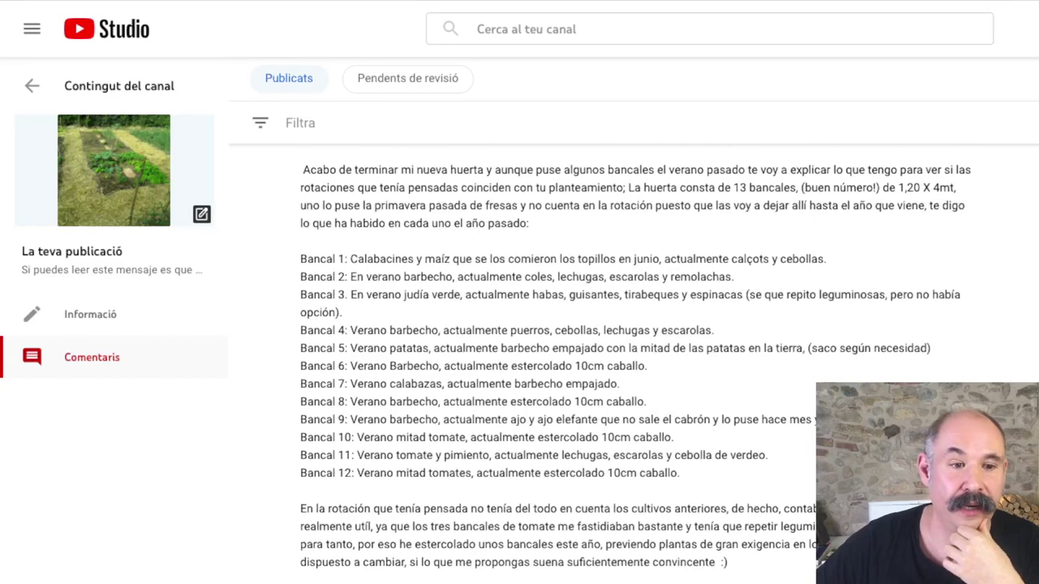
{"action": "key", "text": "ctrl+Tab"}
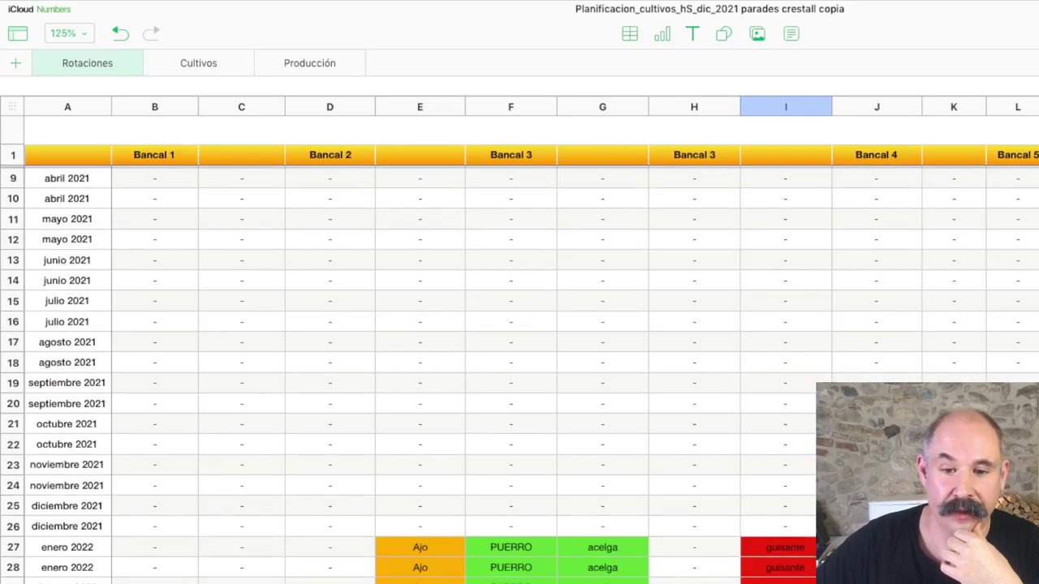
{"action": "scroll", "coordinate": [519, 365], "scroll_direction": "down", "scroll_amount": 5}
{"action": "scroll", "coordinate": [519, 366], "scroll_direction": "down", "scroll_amount": 1}
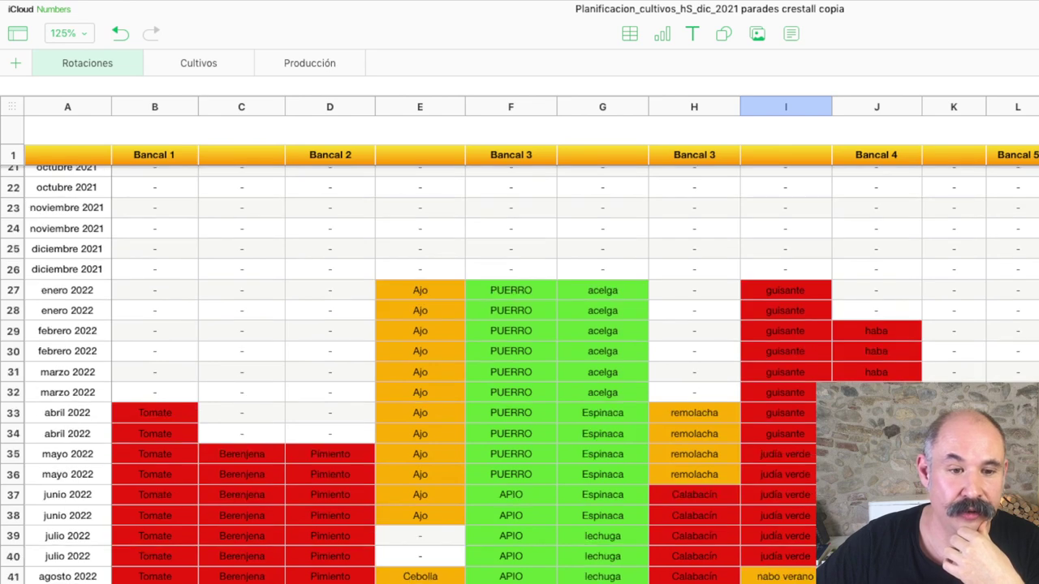
{"action": "scroll", "coordinate": [520, 365], "scroll_direction": "up", "scroll_amount": 2}
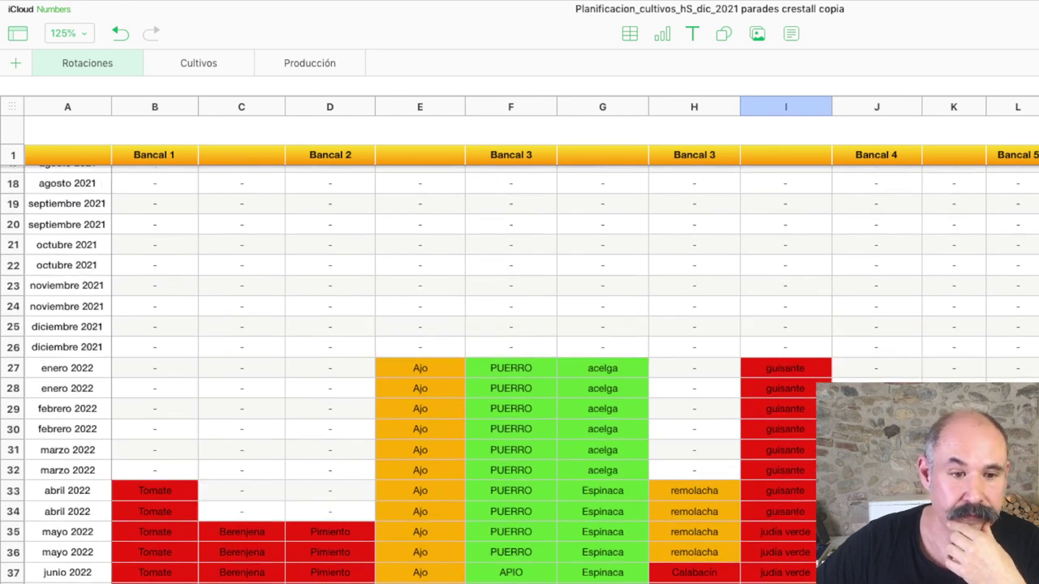
Replace the Tomate, Berenjena and Pimiento entries in columns B to D with "-" from diciembre 2021 to the first agosto 2022 row (B26:D41)
{"action": "left_click", "coordinate": [154, 346]}
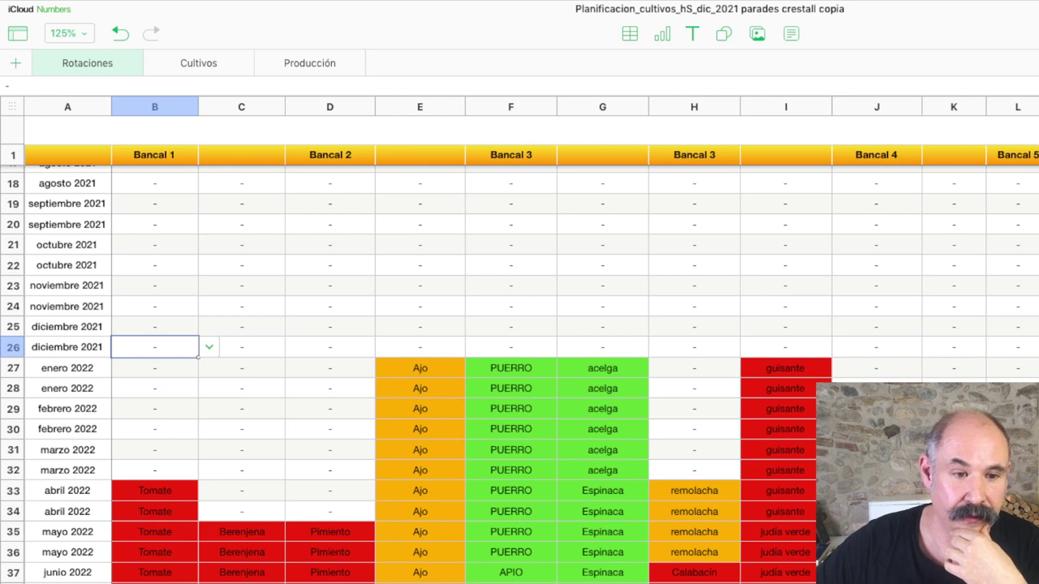
{"action": "left_click_drag", "start_coordinate": [154, 346], "coordinate": [330, 428]}
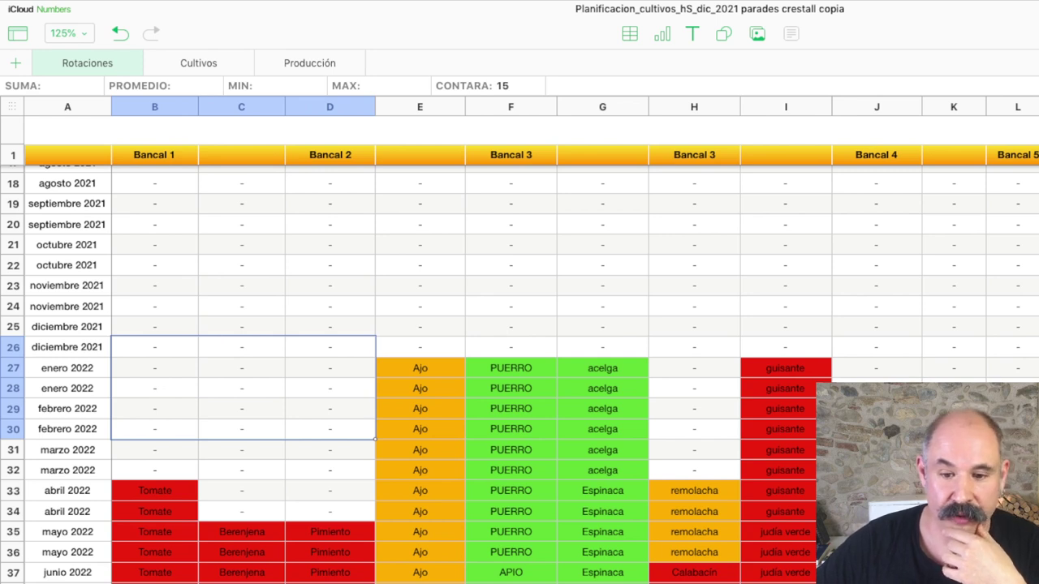
{"action": "key", "text": "shift+Down"}
{"action": "key", "text": "shift+Down"}
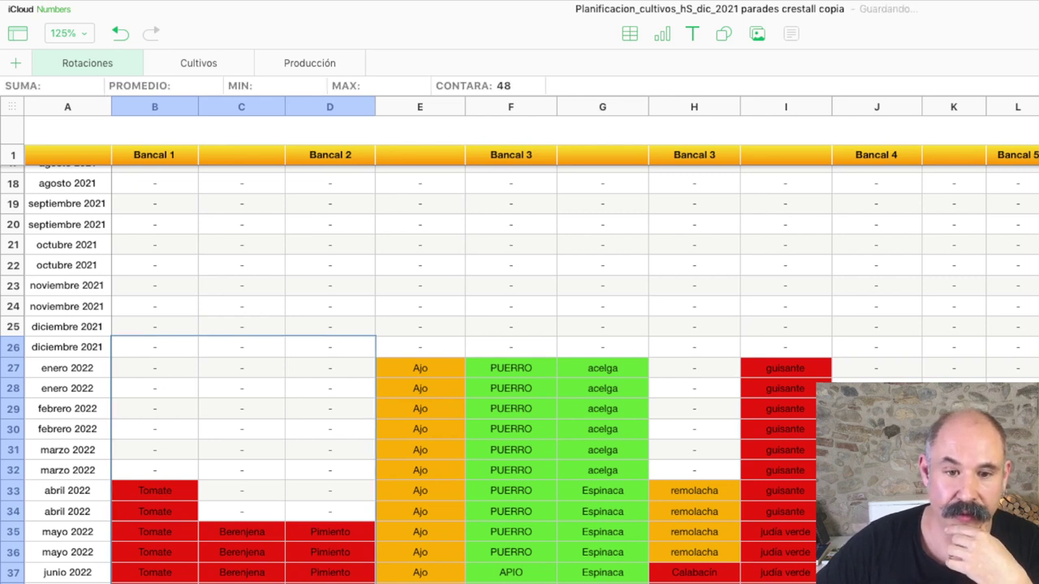
{"action": "scroll", "coordinate": [519, 373], "scroll_direction": "down", "scroll_amount": 3}
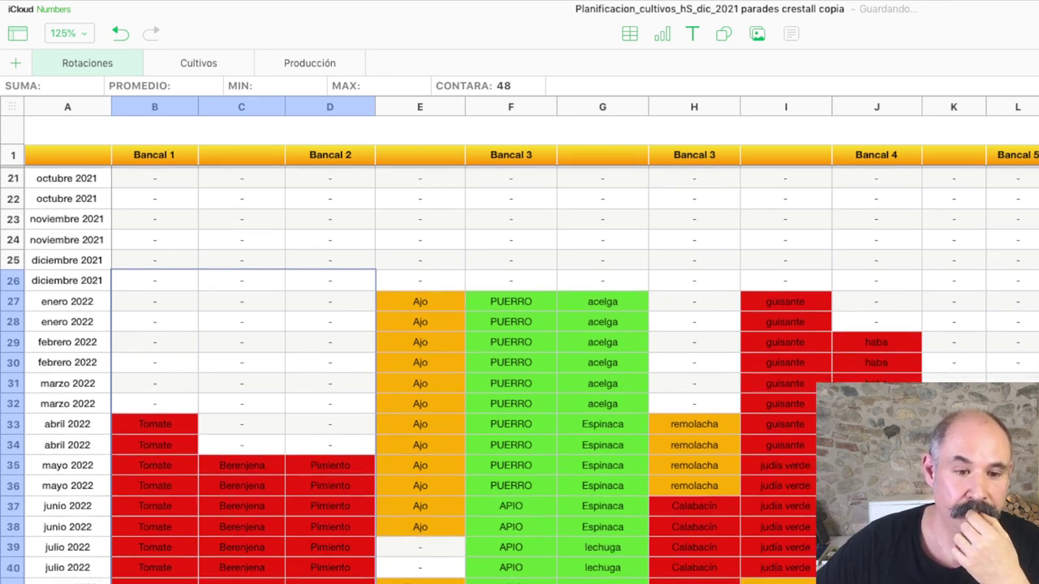
{"action": "key", "text": "super+z"}
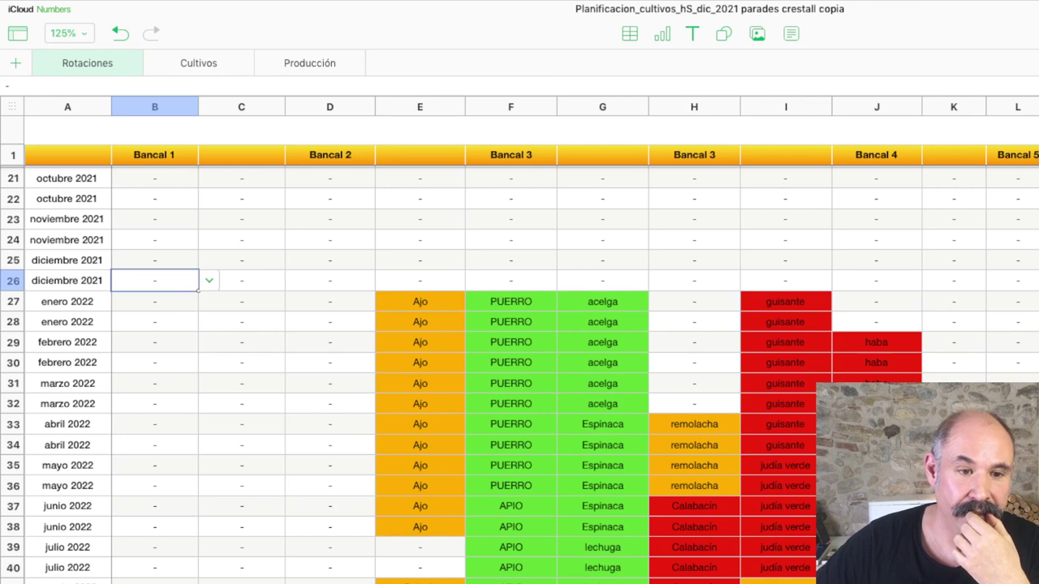
Fill column B with "-" from the second diciembre 2021 row down through B45, replacing the remaining Tomate entry under Bancal 1
{"action": "key", "text": "shift+Down"}
{"action": "key", "text": "shift+Down"}
{"action": "key", "text": "shift+Down"}
{"action": "key", "text": "shift+Down"}
{"action": "key", "text": "shift+Down"}
{"action": "key", "text": "shift+Down"}
{"action": "key", "text": "shift+Down"}
{"action": "key", "text": "shift+Down"}
{"action": "key", "text": "shift+Down"}
{"action": "key", "text": "shift+Down"}
{"action": "key", "text": "shift+Down"}
{"action": "key", "text": "shift+Down"}
{"action": "key", "text": "shift+Down"}
{"action": "key", "text": "shift+Down"}
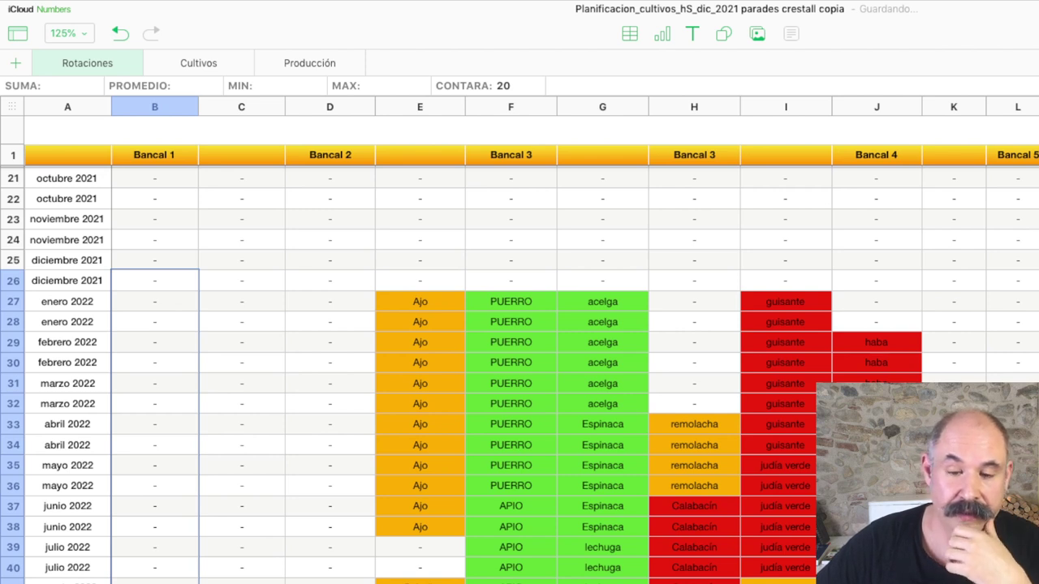
{"action": "scroll", "coordinate": [519, 373], "scroll_direction": "down", "scroll_amount": 2}
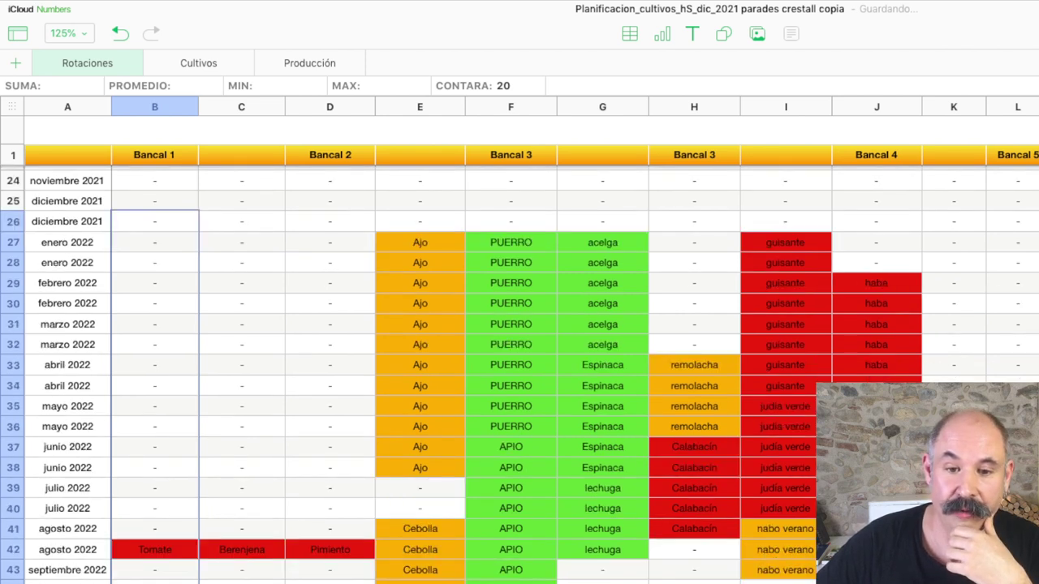
{"action": "key", "text": "super+v"}
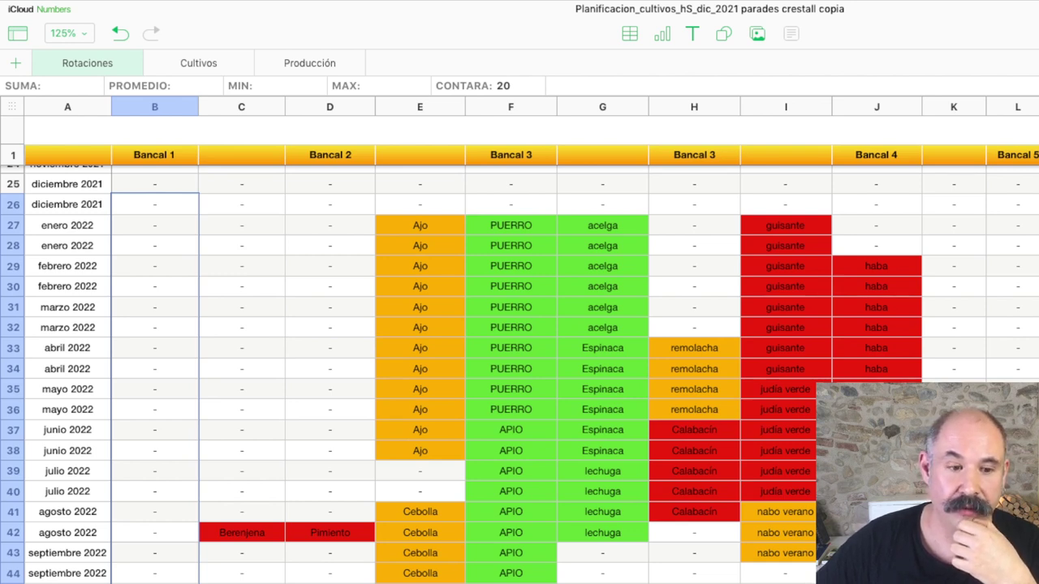
Replace the remaining Berenjena entry in column C, in the second agosto 2022 row, with "-"
{"action": "left_click", "coordinate": [154, 583]}
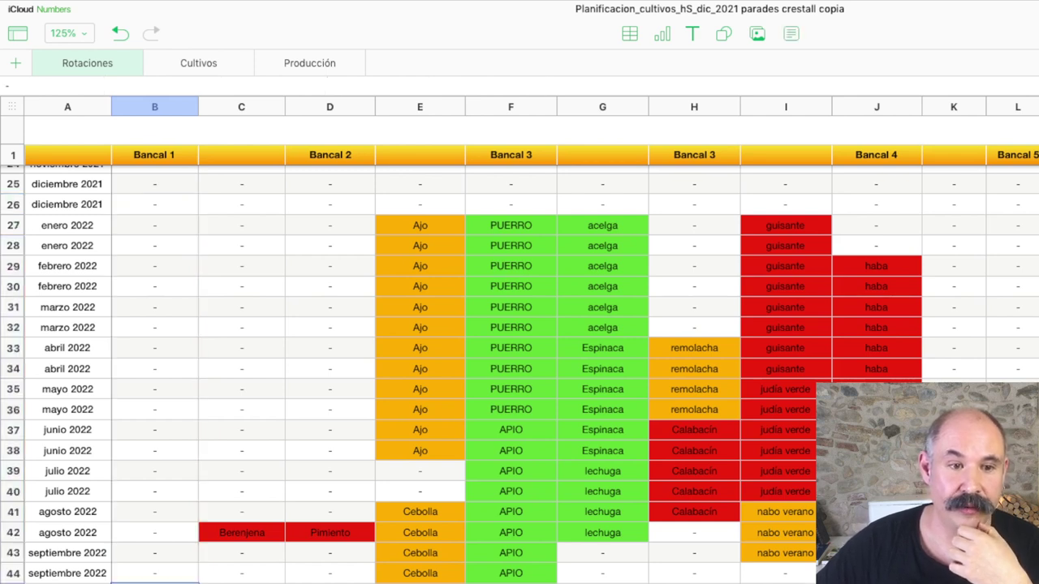
{"action": "left_click", "coordinate": [154, 203]}
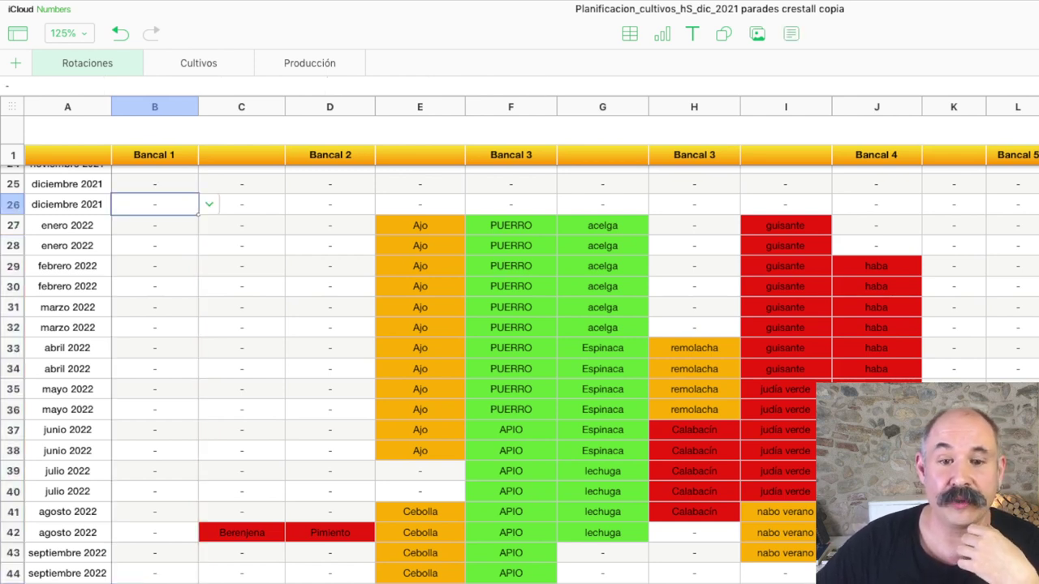
{"action": "key", "text": "shift+Down"}
{"action": "key", "text": "shift+Down"}
{"action": "key", "text": "shift+Down"}
{"action": "key", "text": "shift+Down"}
{"action": "key", "text": "shift+Down"}
{"action": "key", "text": "shift+Down"}
{"action": "key", "text": "shift+Down"}
{"action": "key", "text": "shift+Down"}
{"action": "key", "text": "shift+Down"}
{"action": "key", "text": "shift+Down"}
{"action": "key", "text": "shift+Down"}
{"action": "key", "text": "shift+Down"}
{"action": "key", "text": "shift+Down"}
{"action": "key", "text": "shift+Down"}
{"action": "key", "text": "shift+Down"}
{"action": "key", "text": "shift+Down"}
{"action": "key", "text": "shift+Down"}
{"action": "key", "text": "shift+Down"}
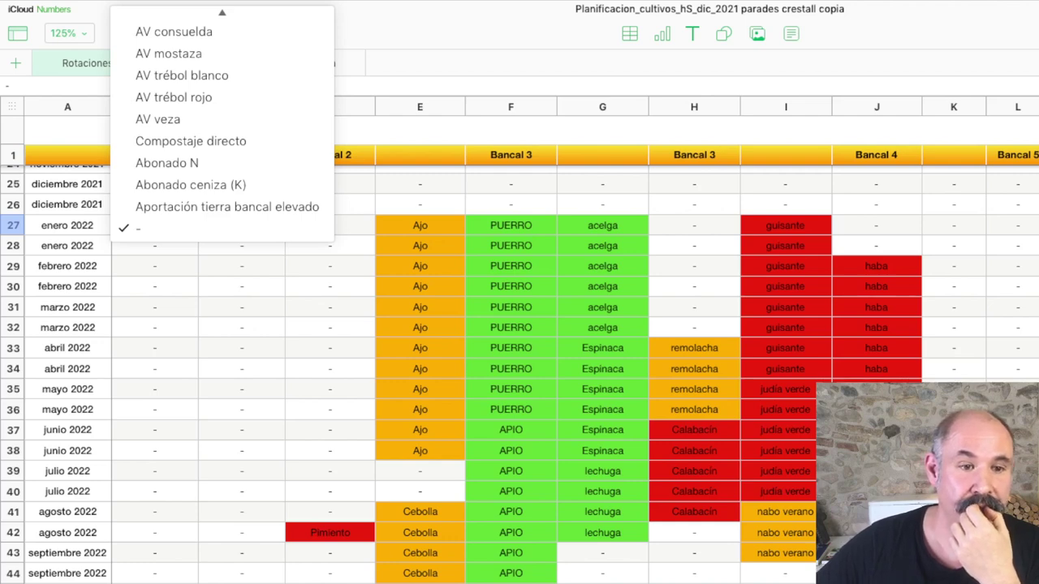
Set the first enero 2022 cell of Bancal 1 (B27) to Fresa and fill it down column B through B50
{"action": "scroll", "coordinate": [221, 301], "scroll_direction": "up", "scroll_amount": 10}
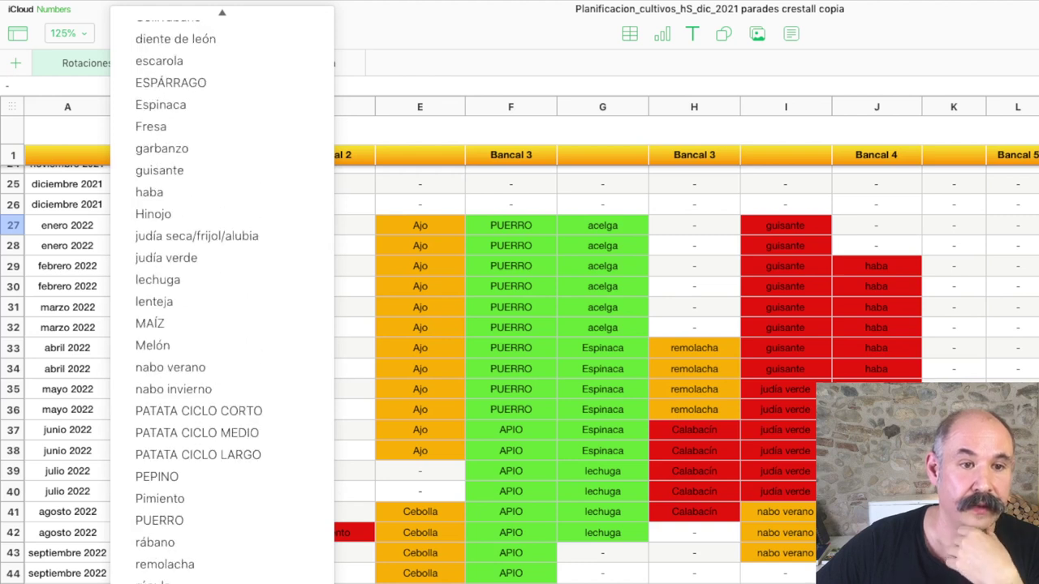
{"action": "scroll", "coordinate": [221, 300], "scroll_direction": "up", "scroll_amount": 3}
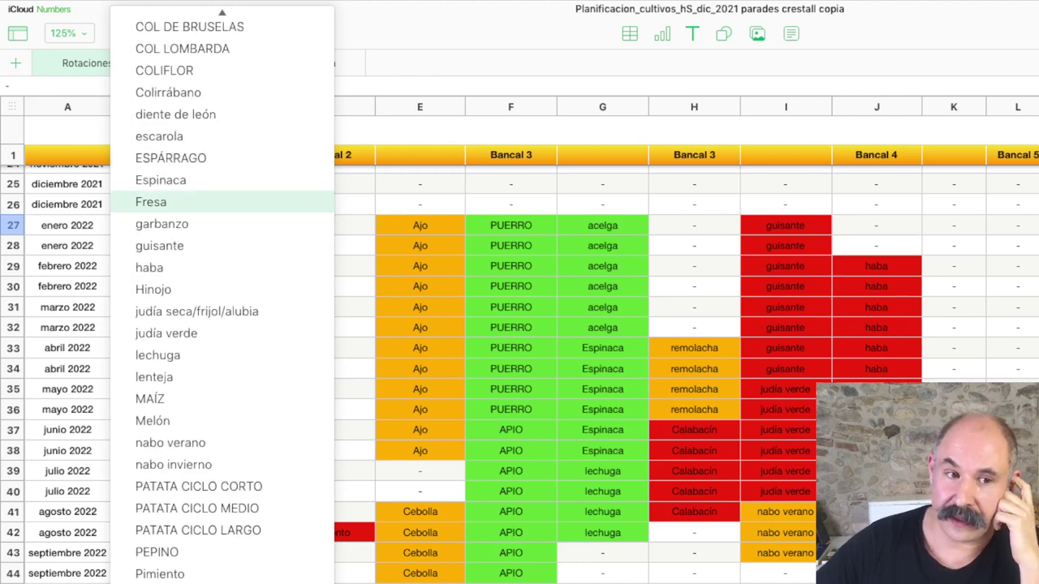
{"action": "left_click", "coordinate": [162, 202]}
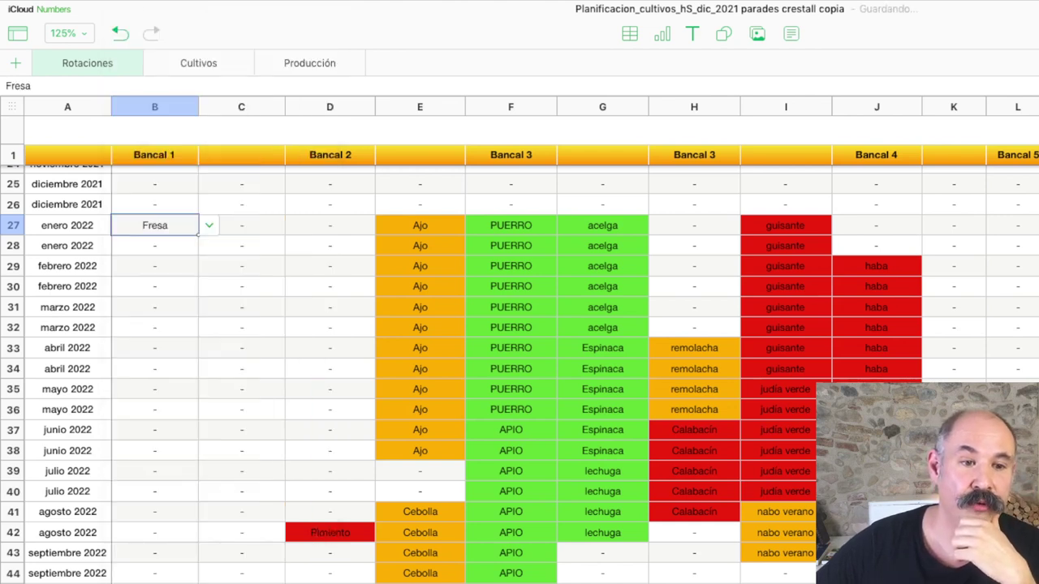
{"action": "left_click_drag", "start_coordinate": [154, 224], "coordinate": [154, 576]}
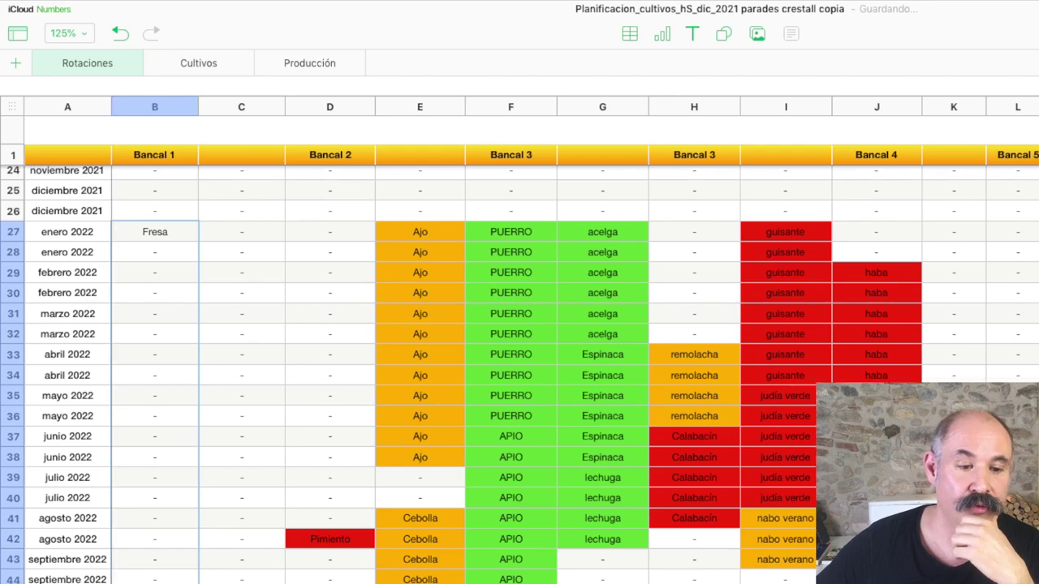
{"action": "left_click_drag", "start_coordinate": [154, 576], "coordinate": [154, 576]}
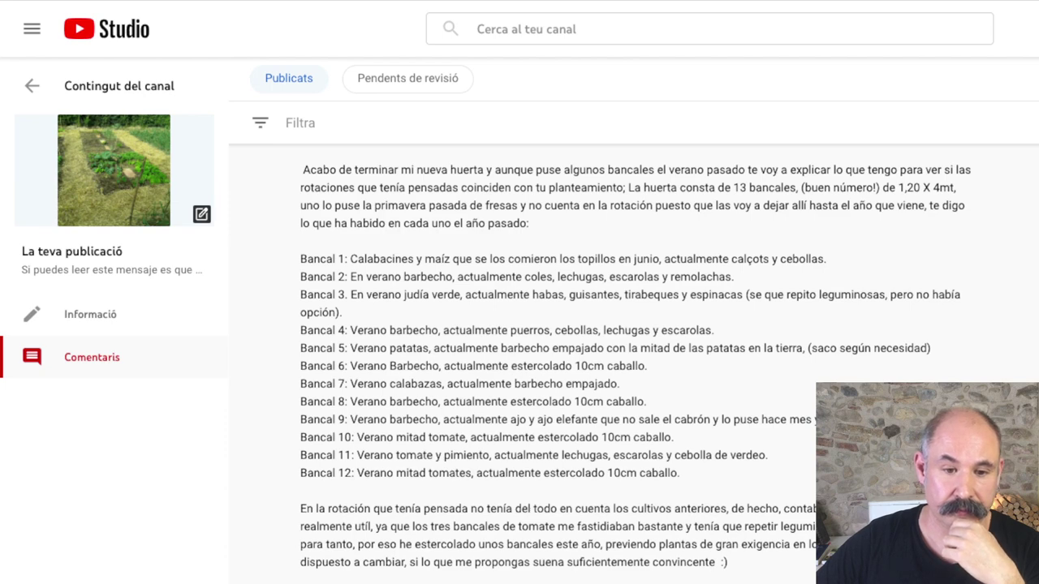
After rechecking the comment's crop list, set C33 (abril 2022) to ajo tierno and fill it down to the second junio 2022 row (C38)
{"action": "scroll", "coordinate": [552, 365], "scroll_direction": "down", "scroll_amount": 3}
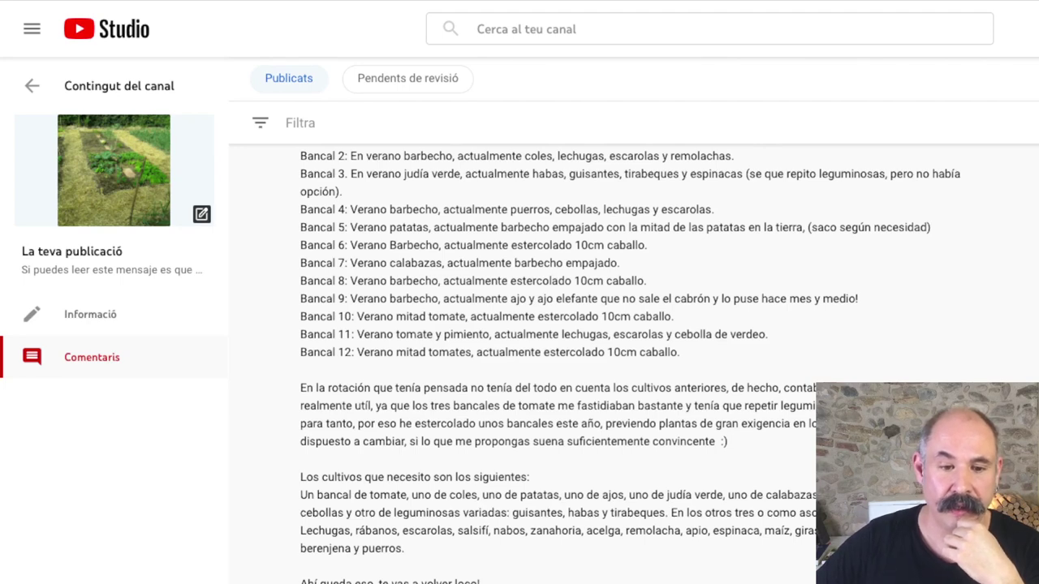
{"action": "scroll", "coordinate": [609, 365], "scroll_direction": "up", "scroll_amount": 4}
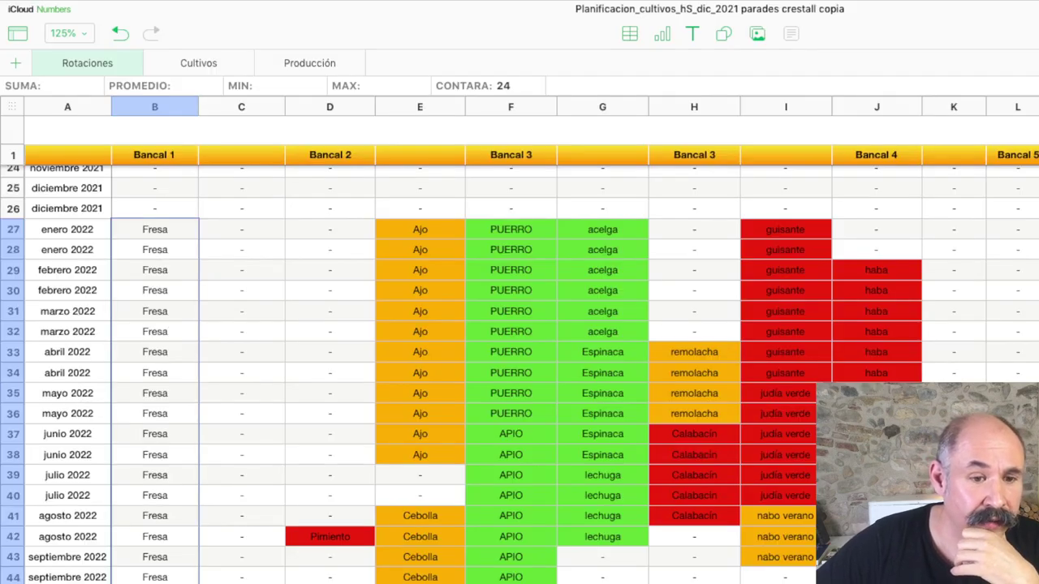
{"action": "left_click", "coordinate": [241, 351]}
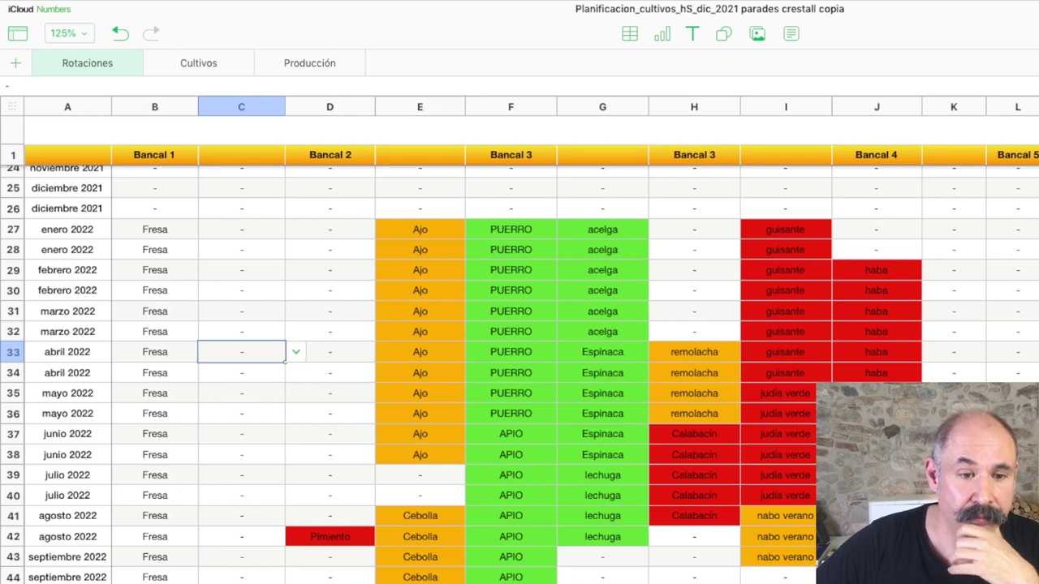
{"action": "left_click", "coordinate": [295, 351]}
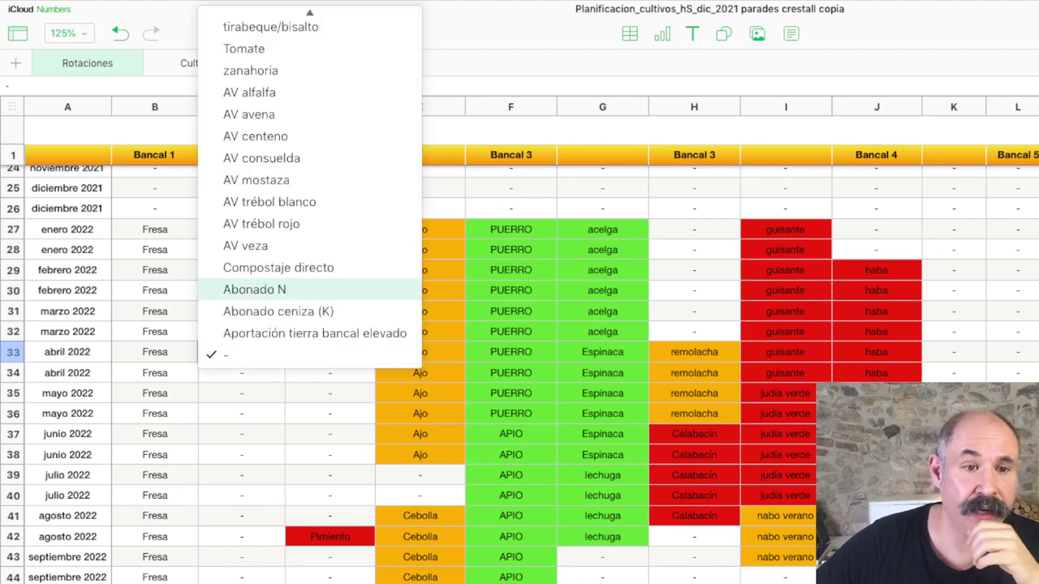
{"action": "scroll", "coordinate": [308, 292], "scroll_direction": "up", "scroll_amount": 10}
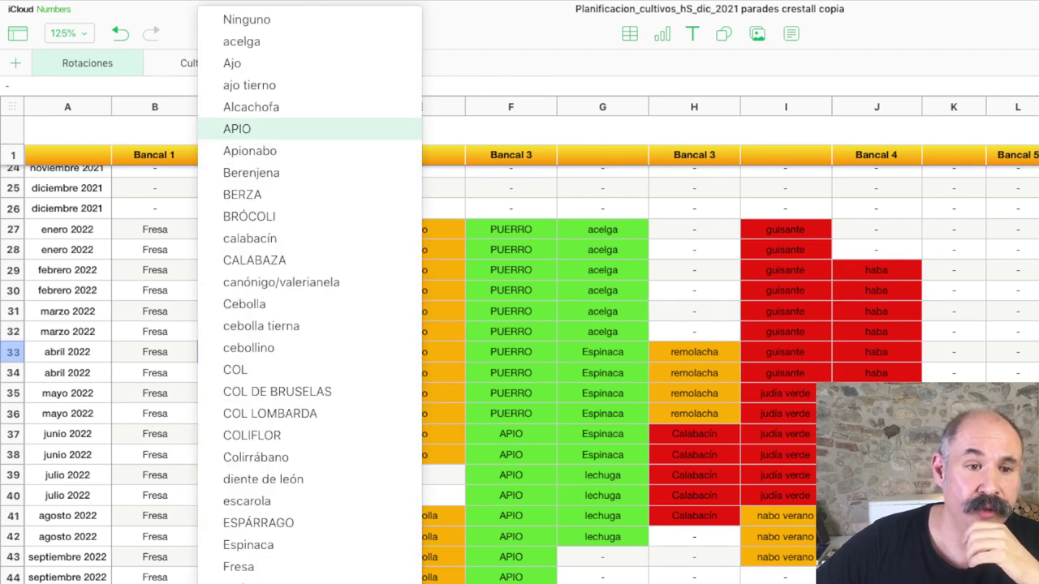
{"action": "left_click", "coordinate": [249, 84]}
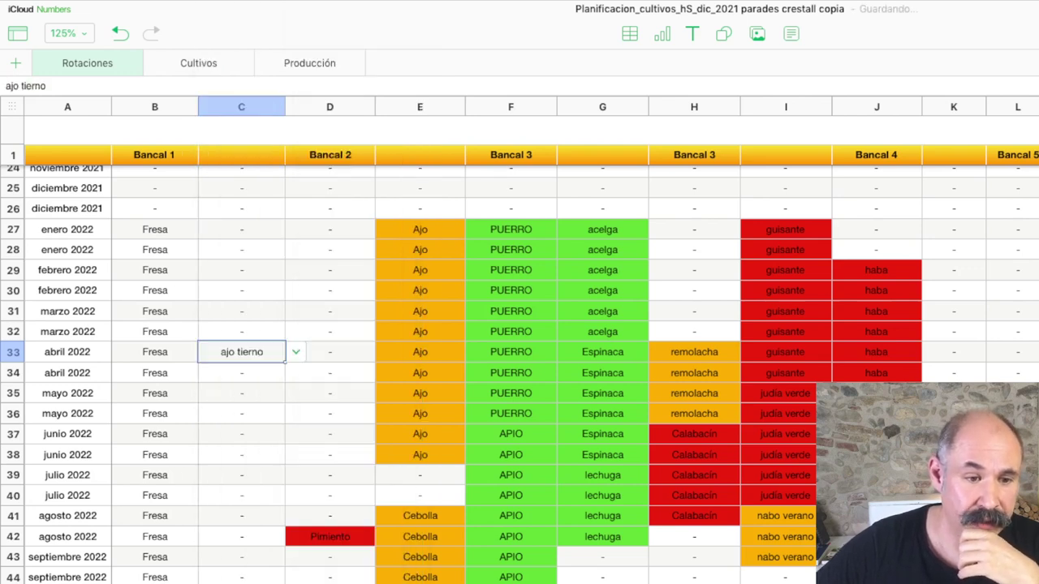
{"action": "left_click_drag", "start_coordinate": [284, 362], "coordinate": [285, 460]}
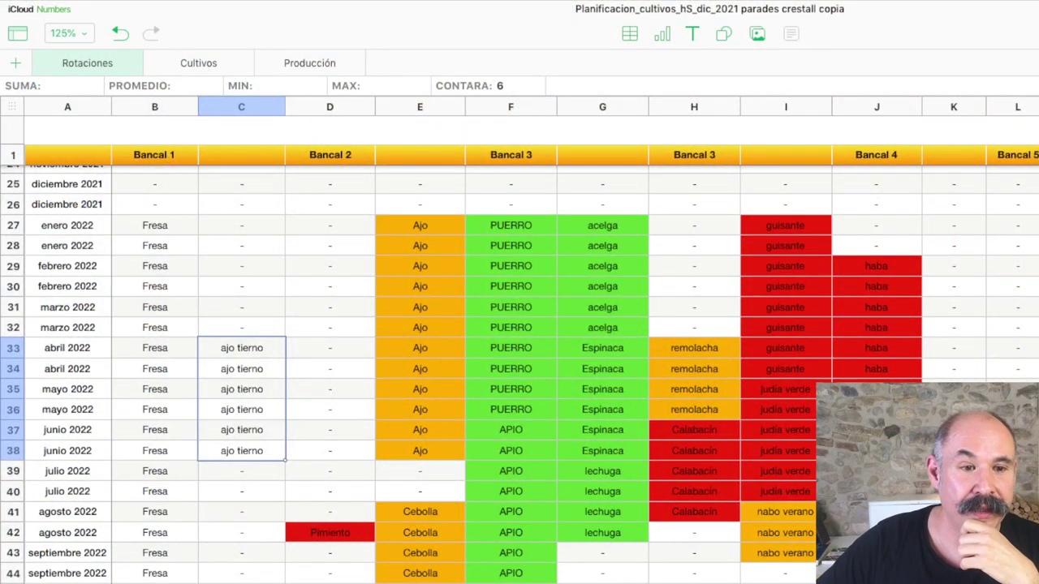
Give the Fresa cells in column B a red fill and the ajo tierno cells C33:C38 a green fill
{"action": "left_click", "coordinate": [154, 225]}
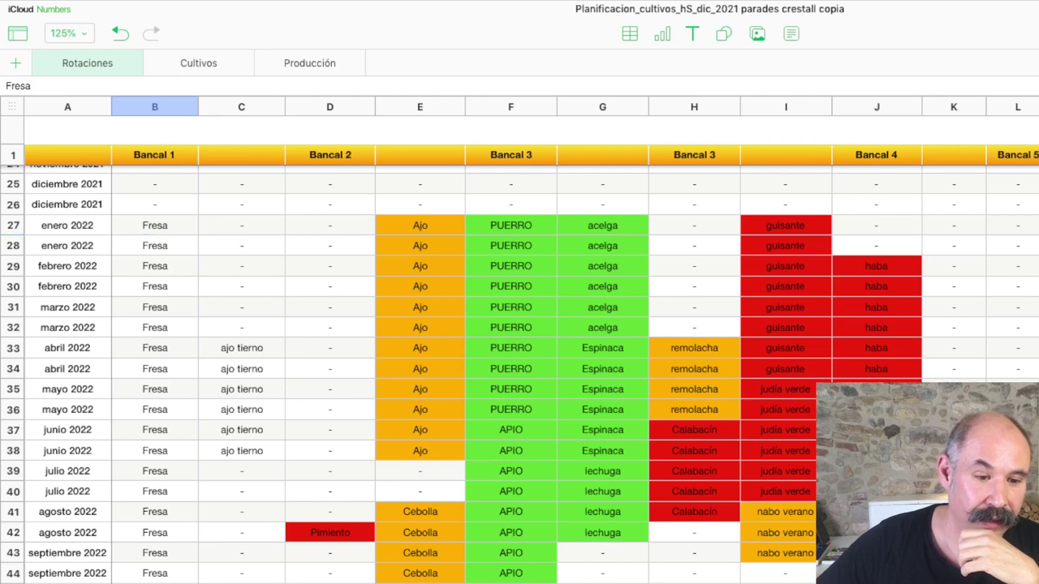
{"action": "left_click_drag", "start_coordinate": [154, 580], "coordinate": [154, 225]}
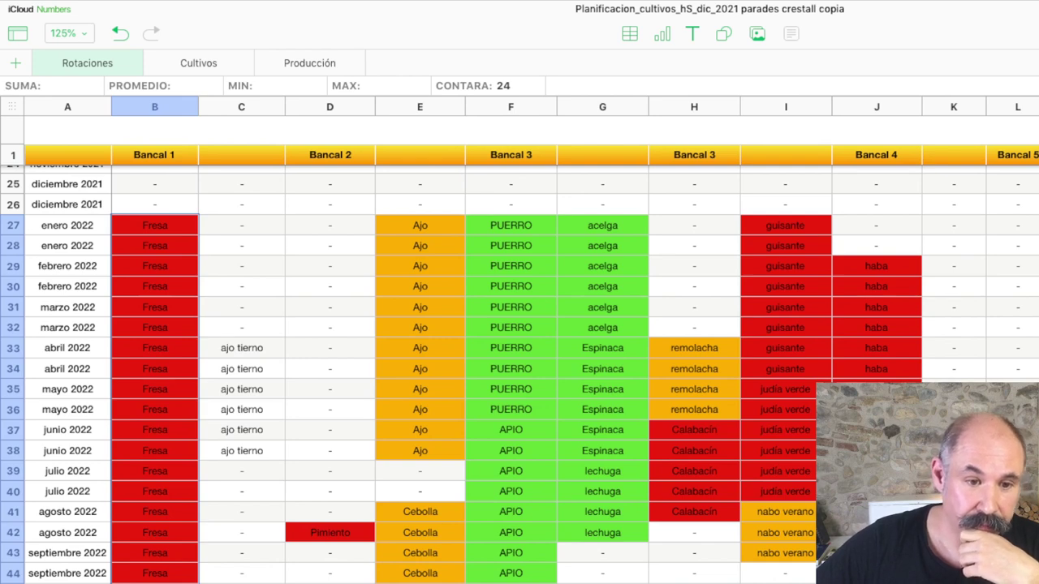
{"action": "left_click", "coordinate": [241, 348]}
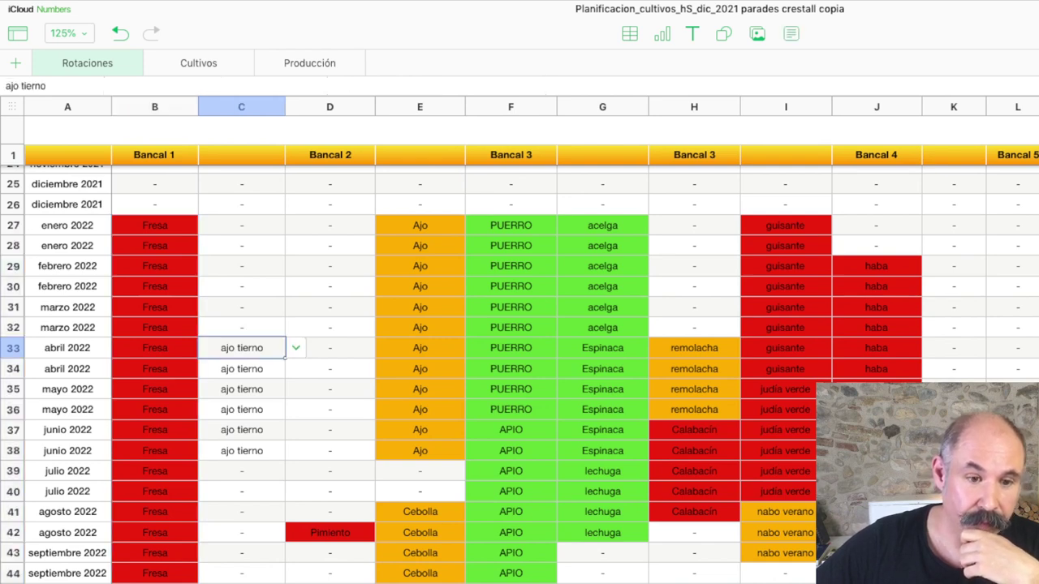
{"action": "left_click_drag", "start_coordinate": [241, 450], "coordinate": [241, 347]}
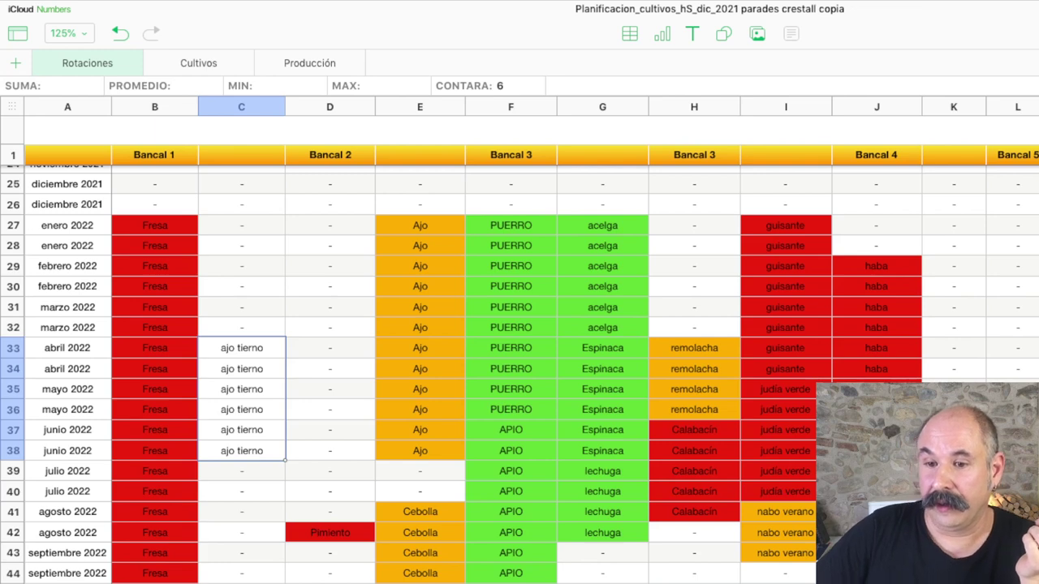
{"action": "key", "text": "super+alt+v"}
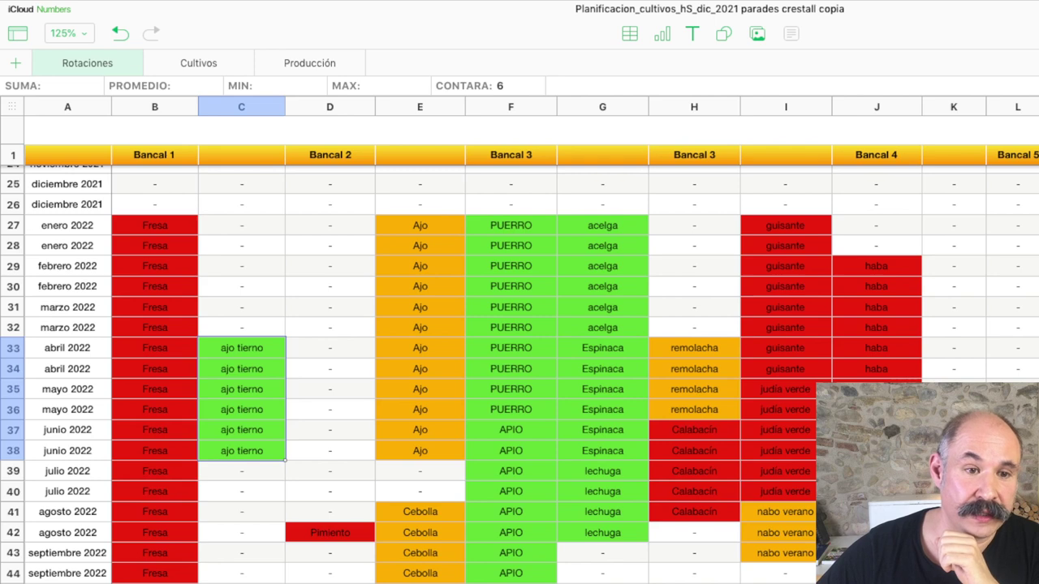
Enter the header Bancal 1 in the empty header cell above the ajo tierno column (C1)
{"action": "left_click", "coordinate": [241, 154]}
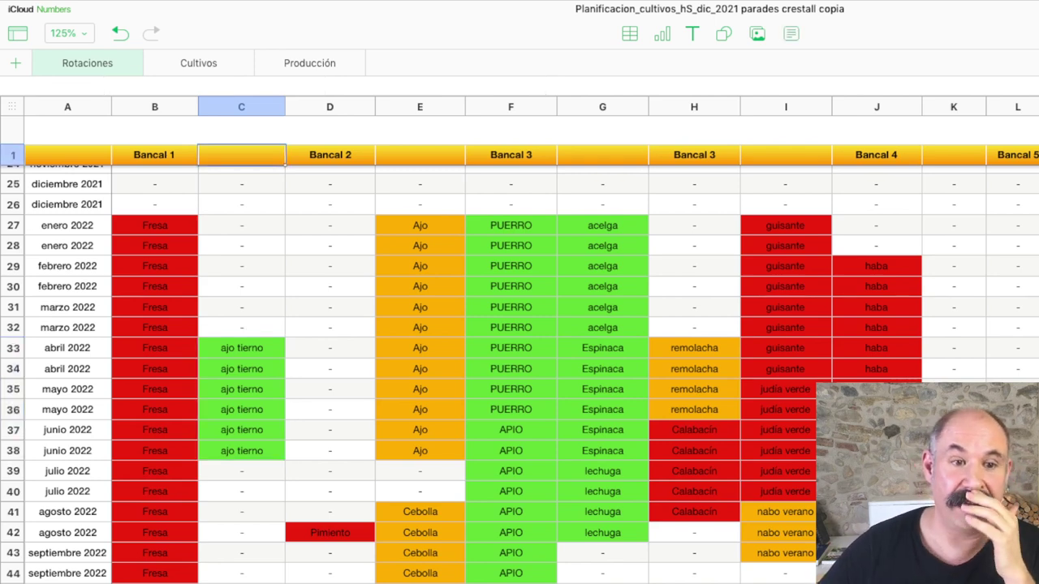
{"action": "type", "text": "Bancal 1"}
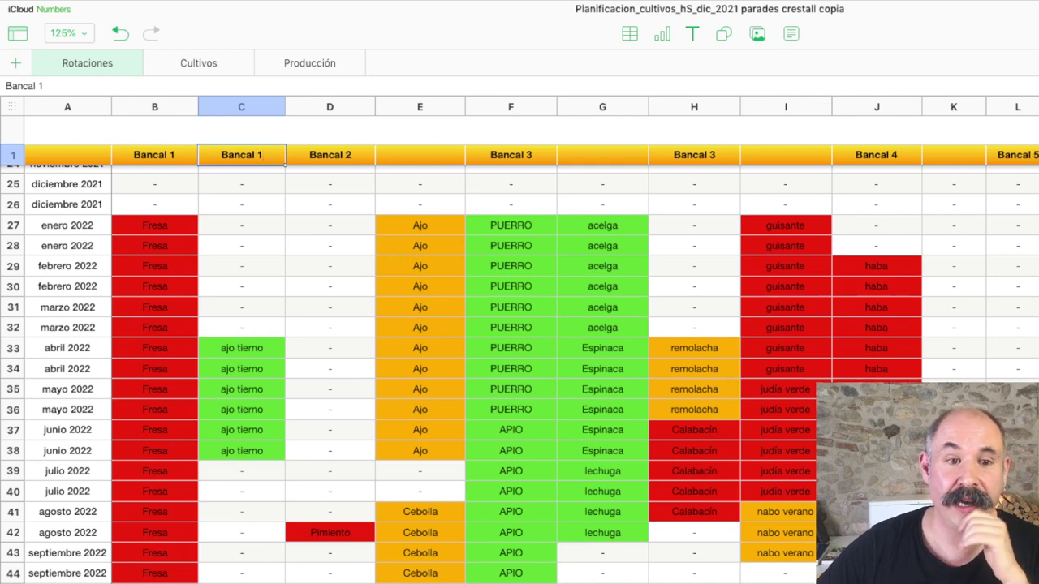
Copy Ajo with its orange fill from E27 into the first enero 2022 cell of Bancal 2 (D27)
{"action": "left_click", "coordinate": [329, 154]}
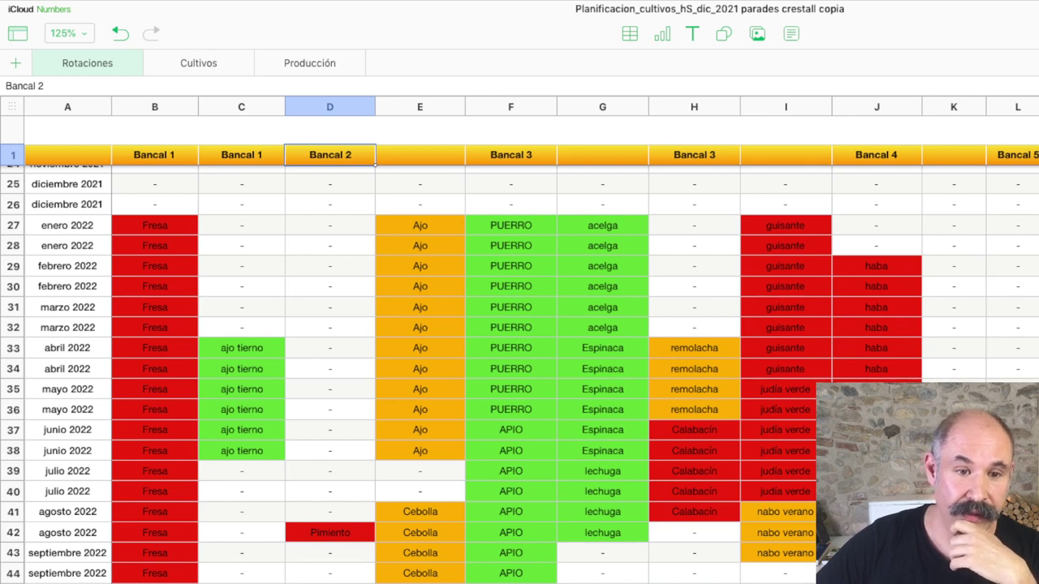
{"action": "left_click", "coordinate": [420, 224]}
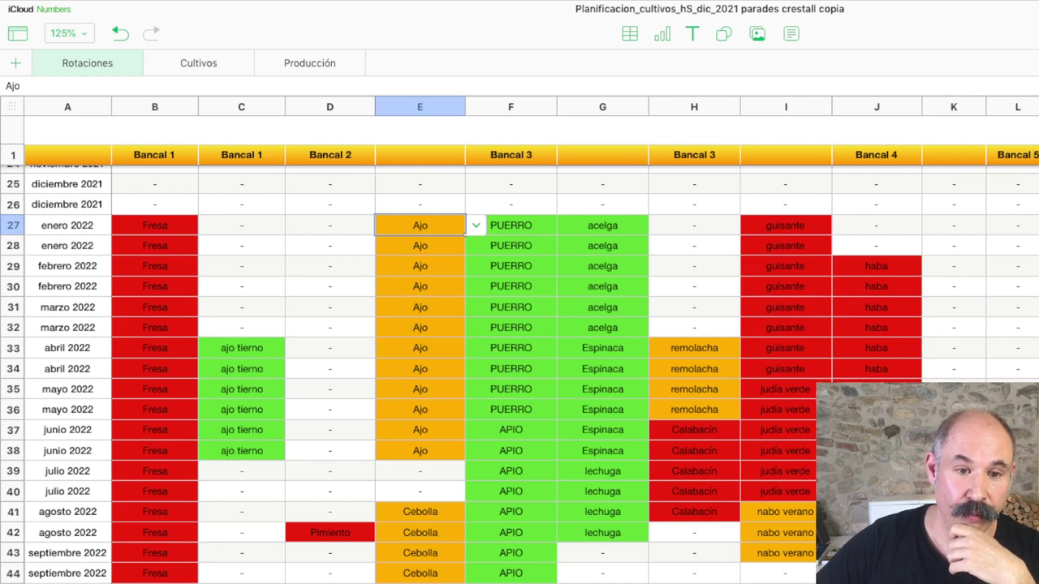
{"action": "key", "text": "shift+Left"}
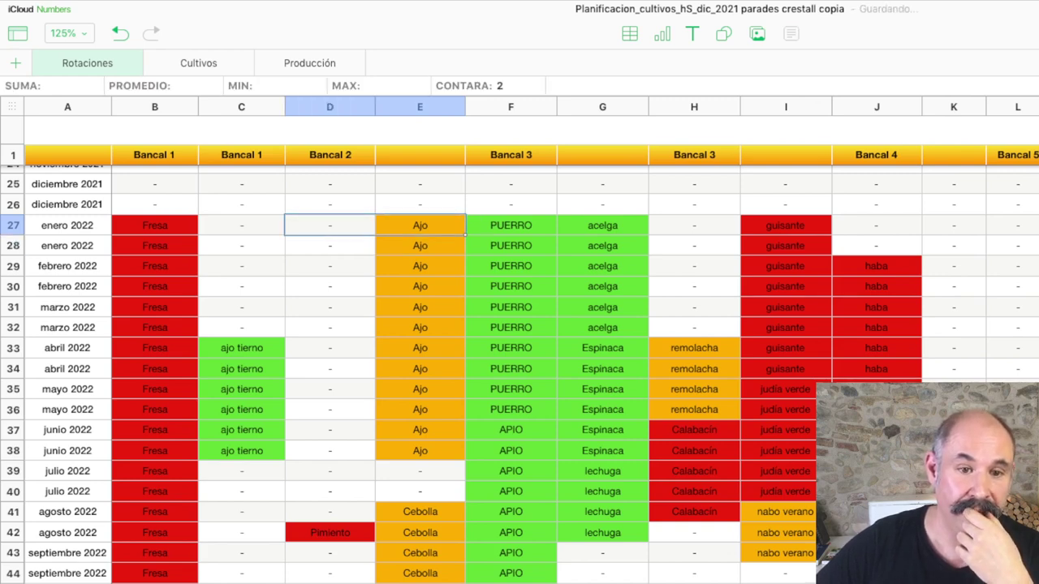
{"action": "type", "text": "Ajo"}
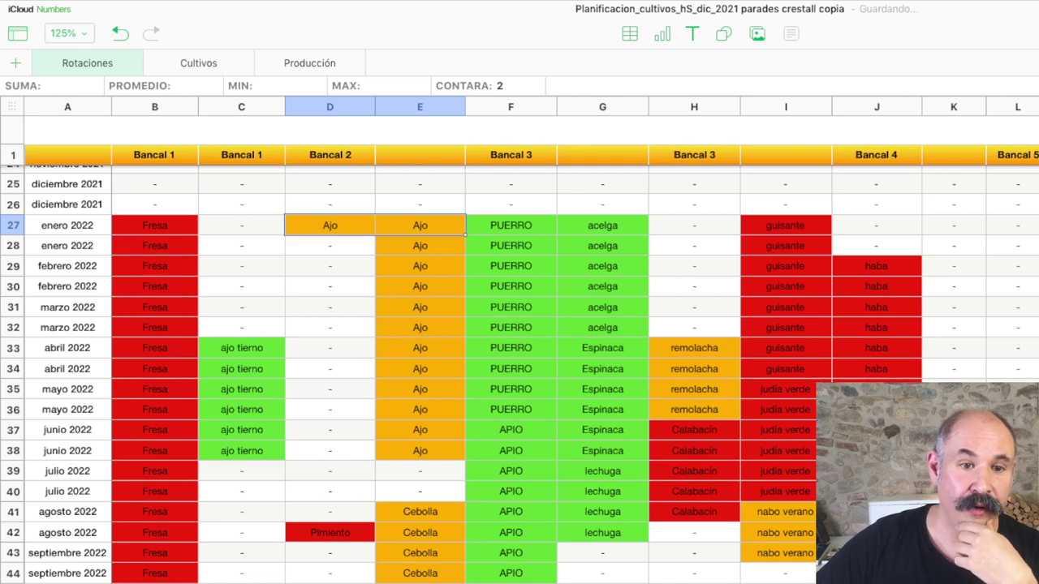
{"action": "left_click", "coordinate": [329, 224]}
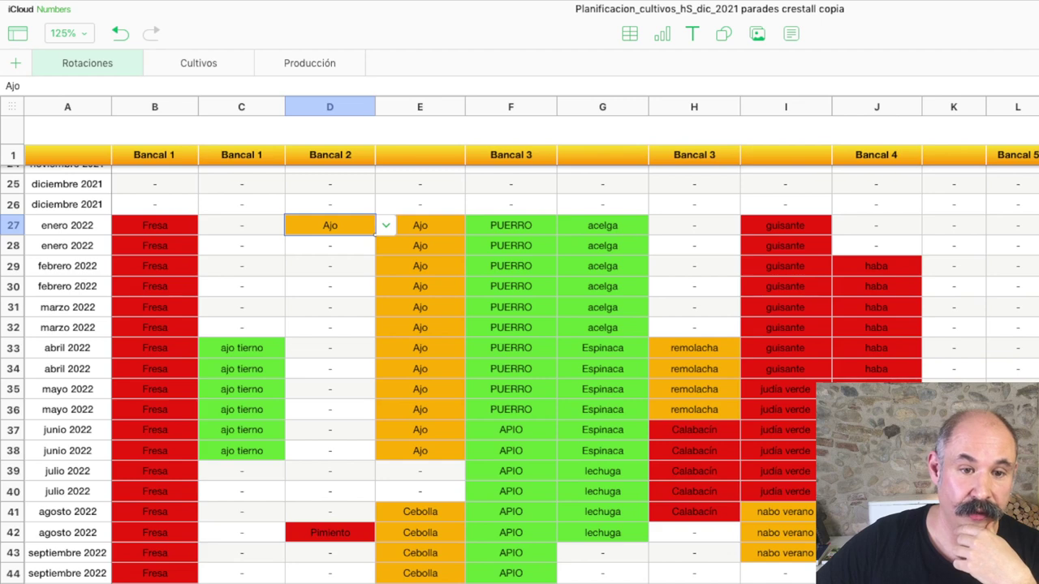
{"action": "key", "text": "shift+Down"}
{"action": "key", "text": "shift+Down"}
{"action": "key", "text": "shift+Down"}
{"action": "key", "text": "shift+Down"}
{"action": "key", "text": "shift+Down"}
{"action": "key", "text": "shift+Down"}
{"action": "key", "text": "shift+Down"}
{"action": "key", "text": "shift+Down"}
{"action": "key", "text": "shift+Down"}
{"action": "key", "text": "shift+Down"}
{"action": "key", "text": "shift+Down"}
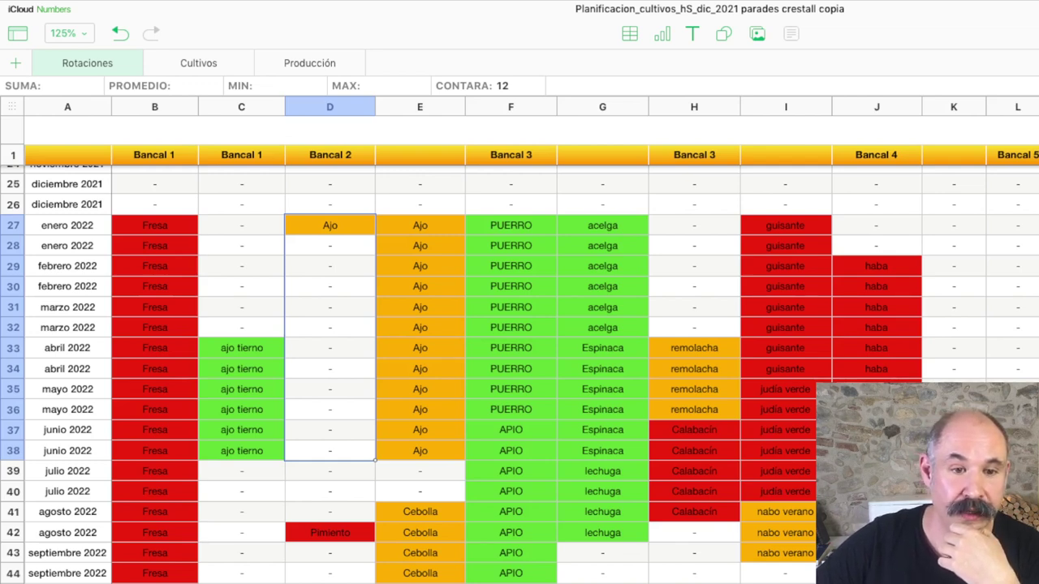
Reset the crop in the first enero 2022 cell of Bancal 2 (D27) to "-"
{"action": "left_click", "coordinate": [330, 224]}
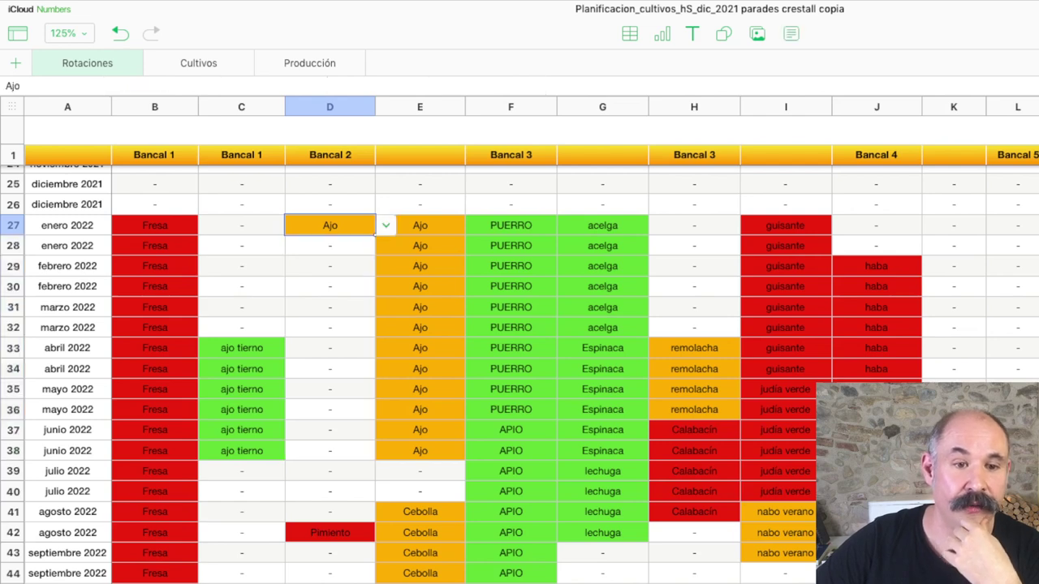
{"action": "left_click", "coordinate": [385, 225]}
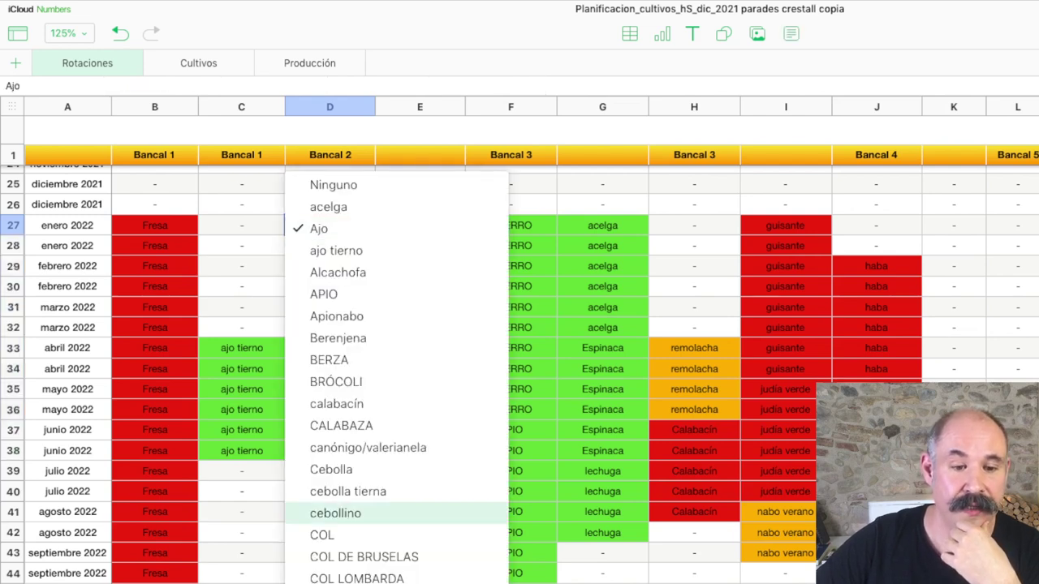
{"action": "scroll", "coordinate": [396, 293], "scroll_direction": "down", "scroll_amount": 10}
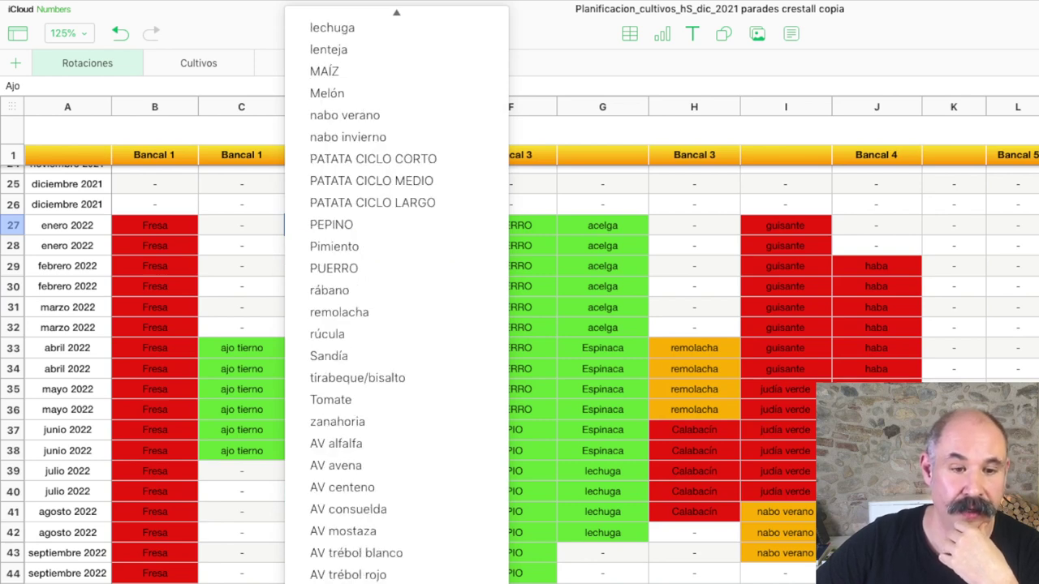
{"action": "left_click", "coordinate": [334, 246]}
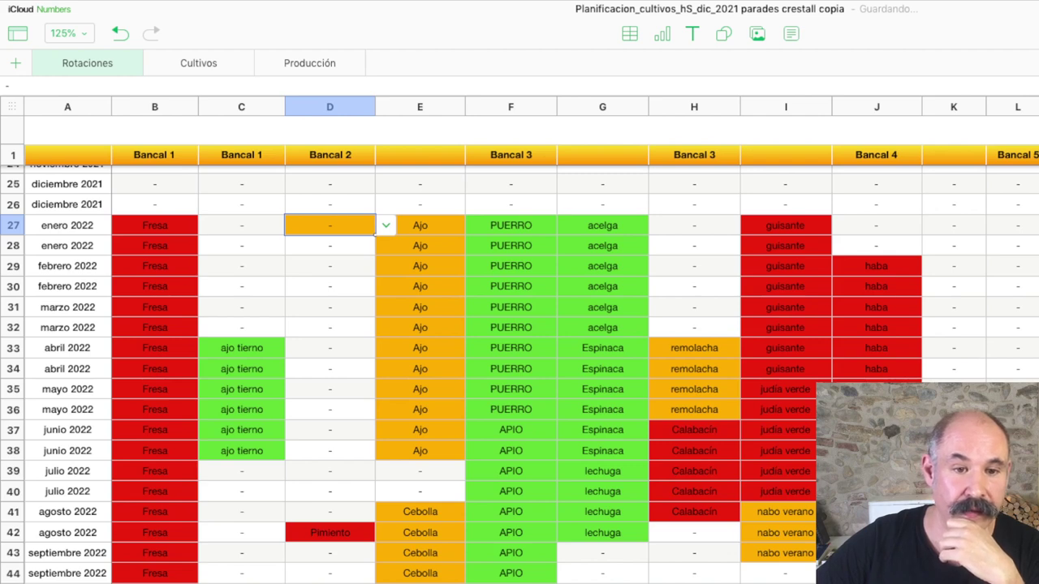
Copy the orange Ajo from E28 into D28, fill it down to D38, and clear the Ajo entries in column E through E38
{"action": "left_click", "coordinate": [329, 245]}
{"action": "left_click", "coordinate": [419, 245]}
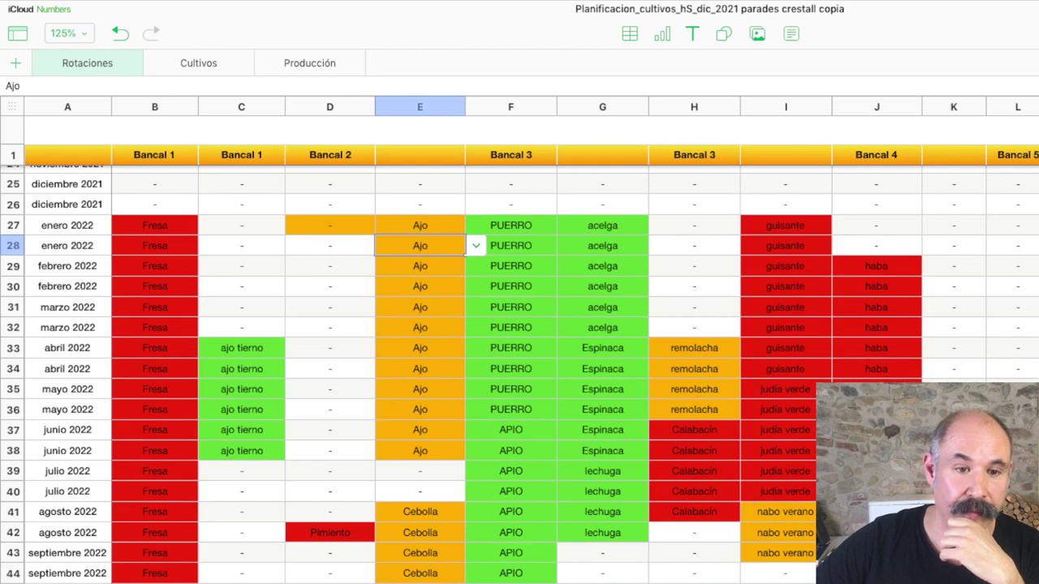
{"action": "key", "text": "shift+Left"}
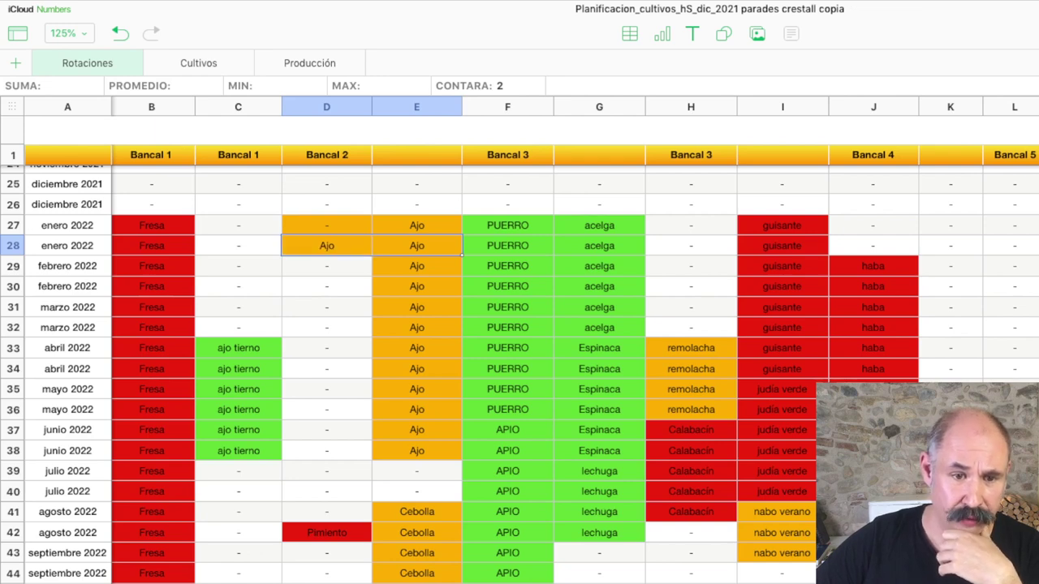
{"action": "left_click", "coordinate": [326, 245]}
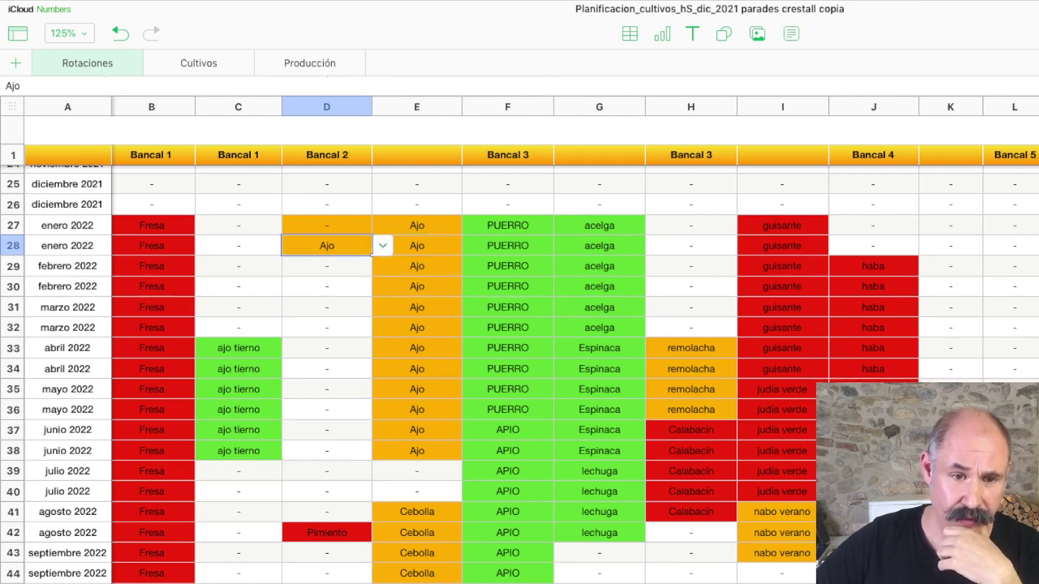
{"action": "left_click_drag", "start_coordinate": [417, 205], "coordinate": [417, 451]}
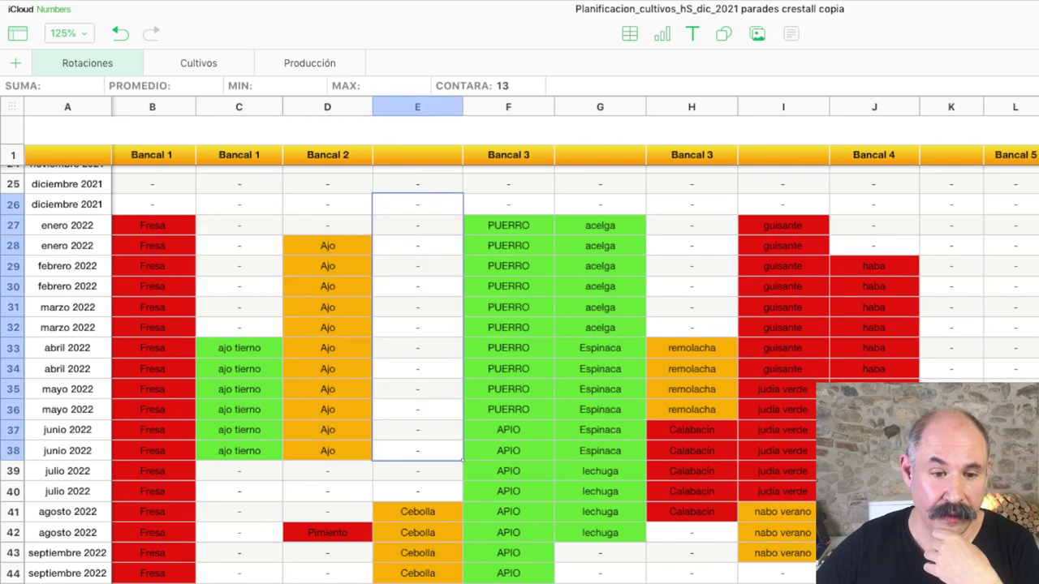
Clear the Pimiento entry and its red fill from the julio to septiembre 2022 cells of Bancal 2 (D40:D43)
{"action": "left_click", "coordinate": [327, 491]}
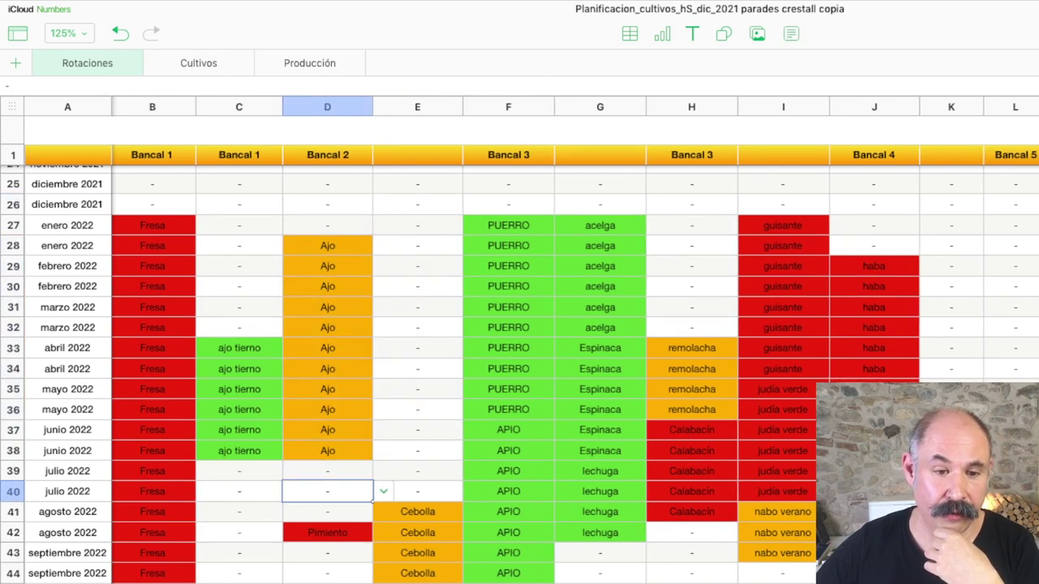
{"action": "key", "text": "shift+Down"}
{"action": "key", "text": "shift+Down"}
{"action": "key", "text": "shift+Down"}
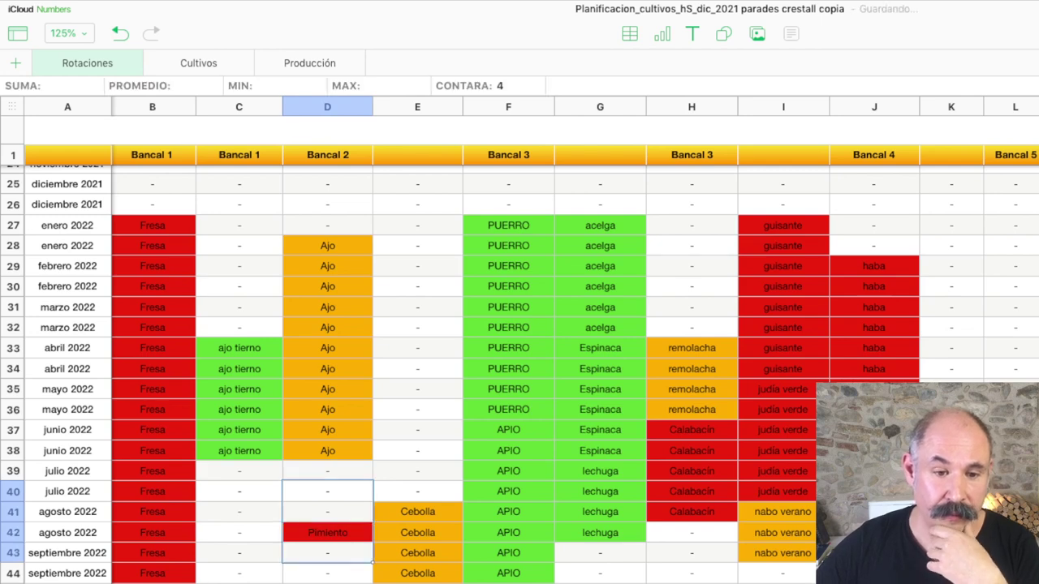
Clear the Cebolla entries and their orange fill from column E, from E40 down to E50
{"action": "left_click", "coordinate": [417, 491]}
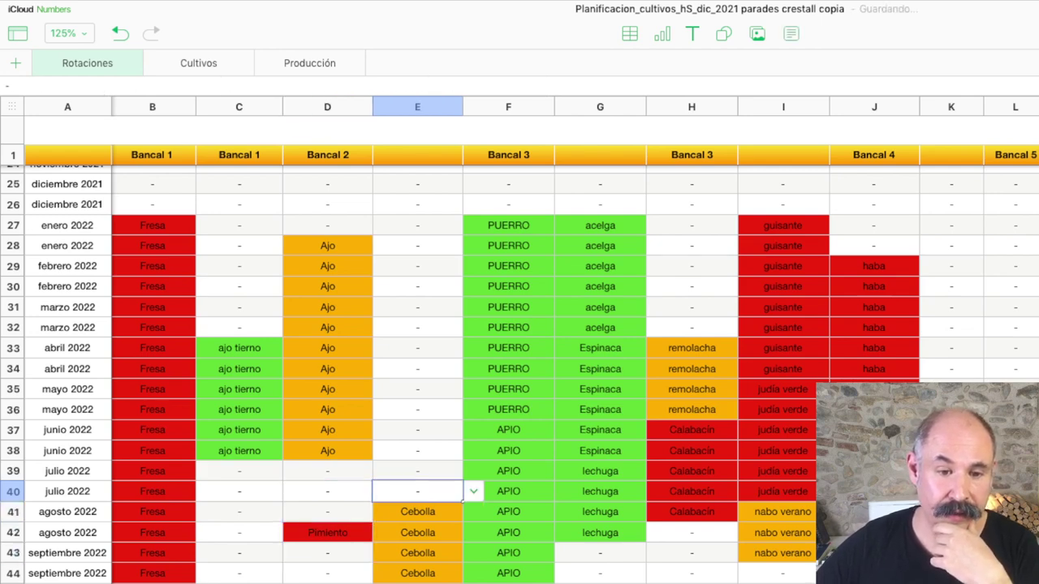
{"action": "key", "text": "shift+Down"}
{"action": "key", "text": "shift+Down"}
{"action": "key", "text": "shift+Down"}
{"action": "key", "text": "shift+Down"}
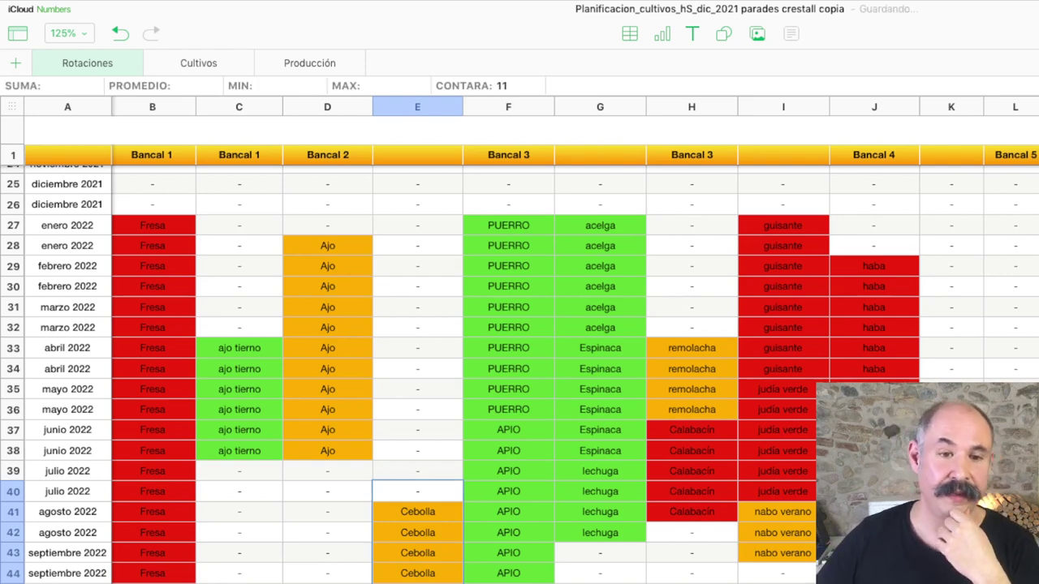
{"action": "key", "text": "Delete"}
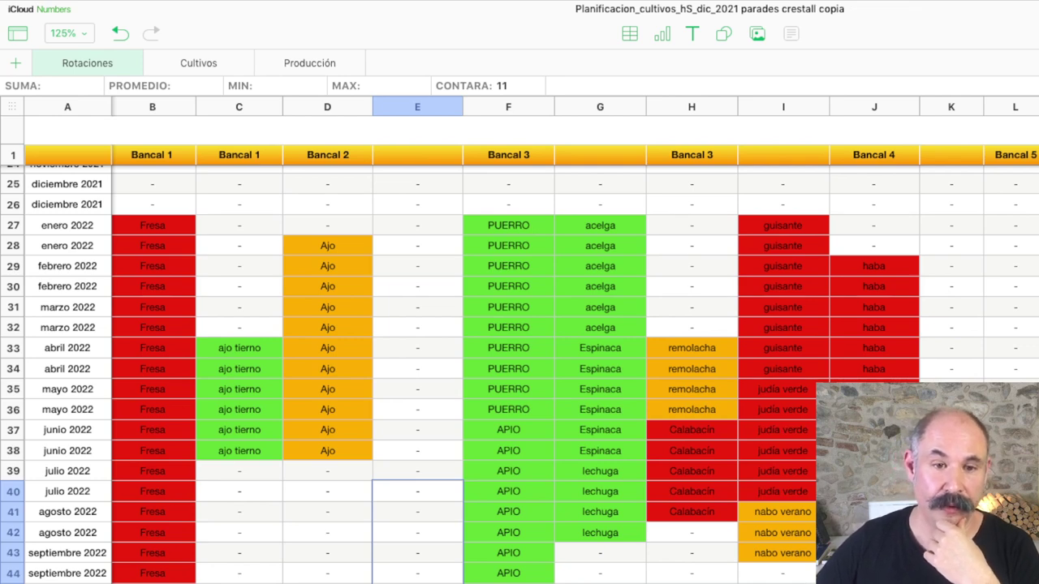
Clear the PUERRO and APIO entries and their green fill from column F, from F26 down to F50
{"action": "left_click", "coordinate": [507, 203]}
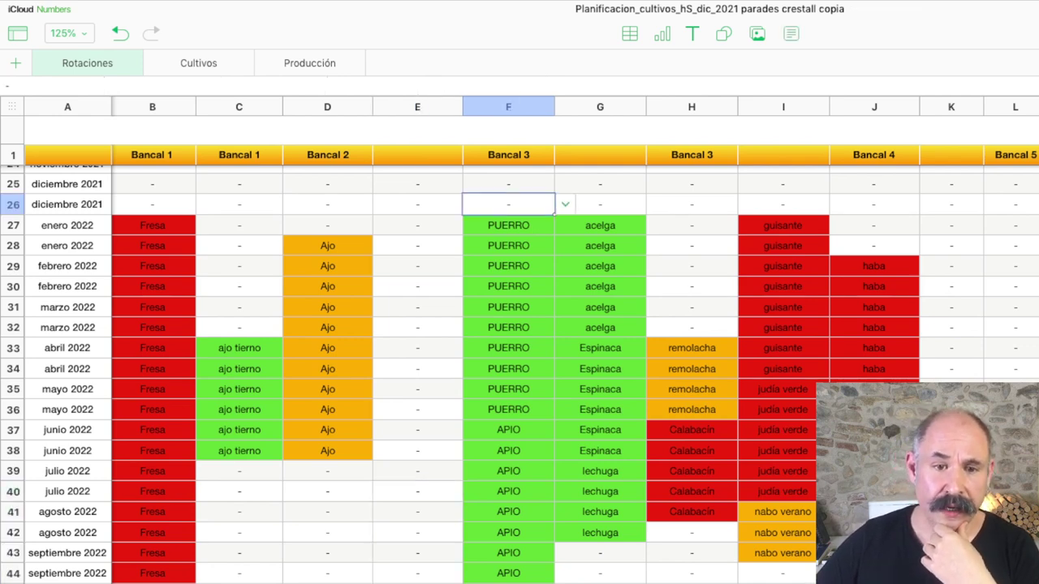
{"action": "key", "text": "shift+Down"}
{"action": "key", "text": "shift+Down"}
{"action": "key", "text": "shift+Down"}
{"action": "key", "text": "shift+Down"}
{"action": "key", "text": "shift+Down"}
{"action": "key", "text": "shift+Down"}
{"action": "key", "text": "shift+Down"}
{"action": "key", "text": "shift+Down"}
{"action": "key", "text": "shift+Down"}
{"action": "key", "text": "shift+Down"}
{"action": "key", "text": "shift+Down"}
{"action": "key", "text": "shift+Down"}
{"action": "key", "text": "shift+Down"}
{"action": "key", "text": "shift+Down"}
{"action": "key", "text": "shift+Down"}
{"action": "key", "text": "shift+Down"}
{"action": "key", "text": "shift+Down"}
{"action": "key", "text": "shift+Down"}
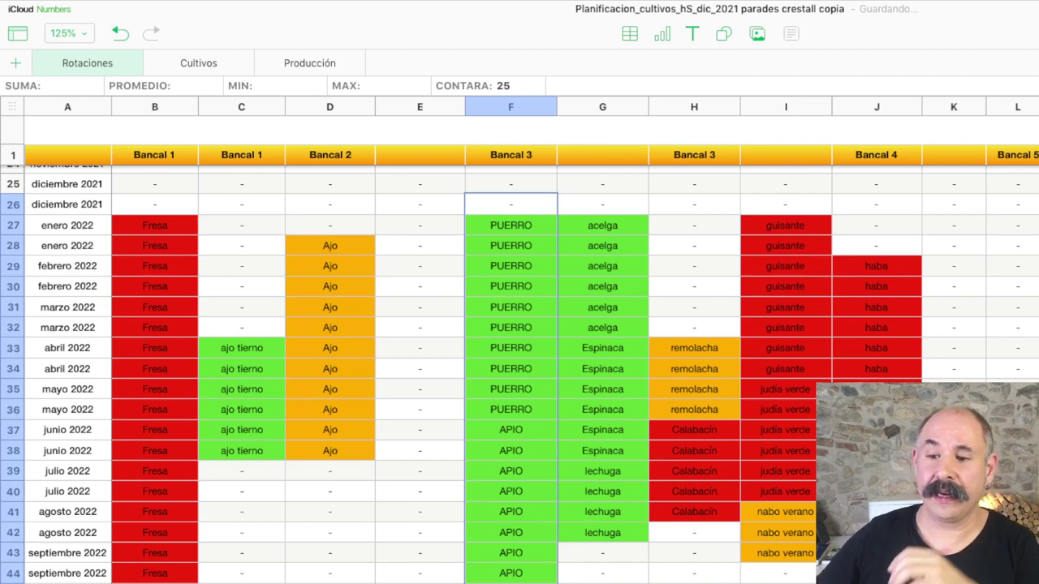
{"action": "key", "text": "Delete"}
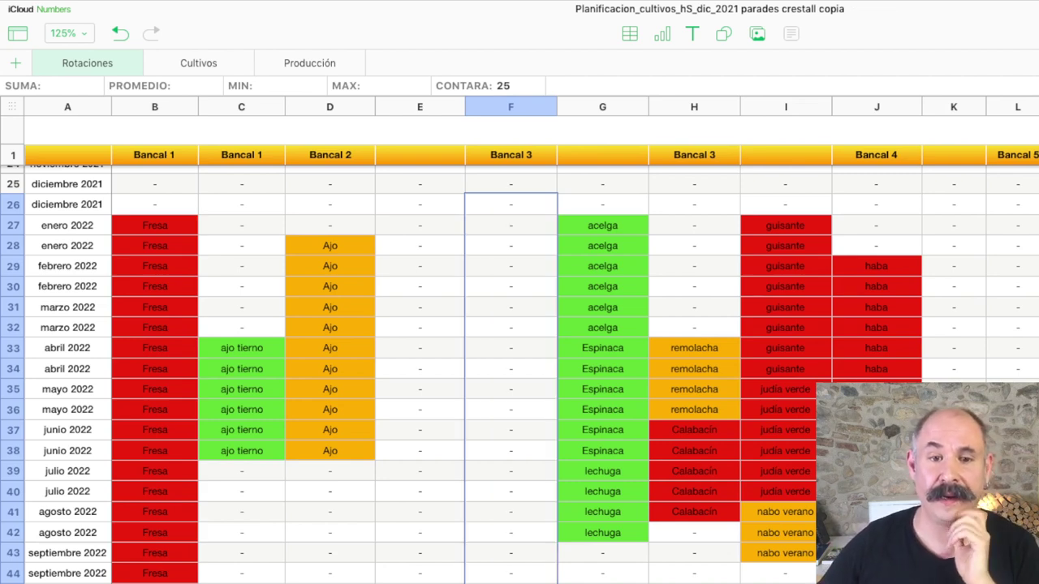
Clear acelga, Espinaca and lechuga from column G, and remolacha and Calabacín from H25:H43, including their colour fills
{"action": "left_click", "coordinate": [602, 203]}
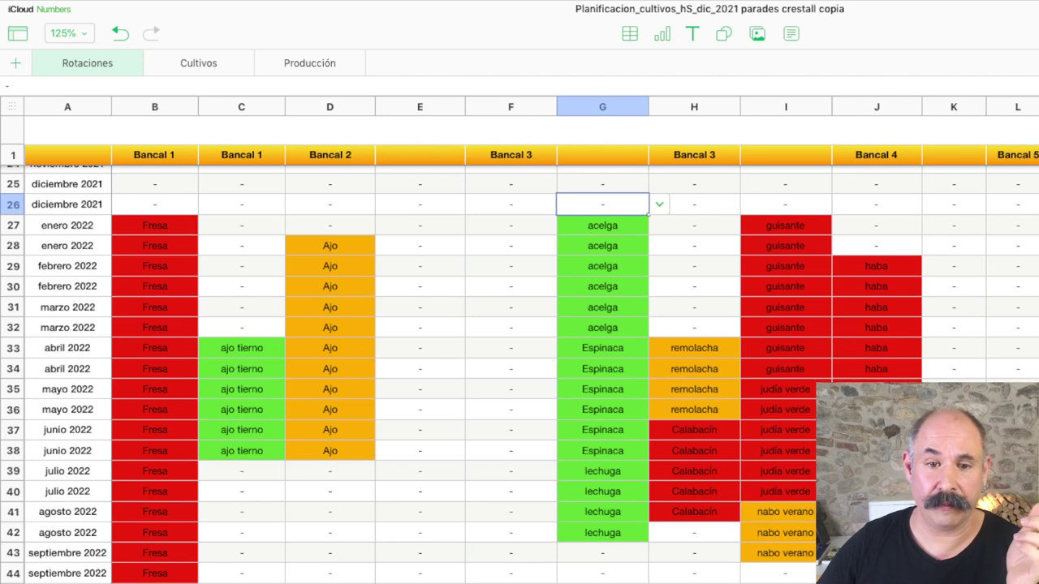
{"action": "key", "text": "shift+Down"}
{"action": "key", "text": "shift+Down"}
{"action": "key", "text": "shift+Down"}
{"action": "key", "text": "shift+Down"}
{"action": "key", "text": "shift+Down"}
{"action": "key", "text": "shift+Down"}
{"action": "key", "text": "shift+Down"}
{"action": "key", "text": "shift+Down"}
{"action": "key", "text": "shift+Down"}
{"action": "key", "text": "shift+Down"}
{"action": "key", "text": "shift+Down"}
{"action": "key", "text": "shift+Down"}
{"action": "key", "text": "shift+Down"}
{"action": "key", "text": "shift+Down"}
{"action": "key", "text": "shift+Down"}
{"action": "key", "text": "shift+Down"}
{"action": "key", "text": "shift+Down"}
{"action": "key", "text": "shift+Down"}
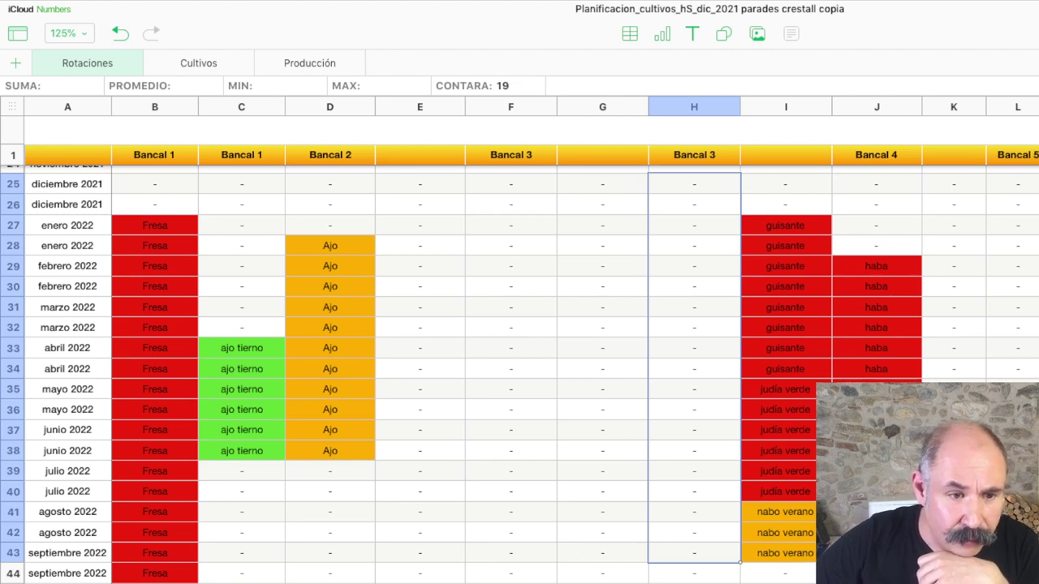
Look up the days to harvest for Pimiento in the Cultivos sheet
{"action": "left_click", "coordinate": [694, 327]}
{"action": "left_click", "coordinate": [694, 347]}
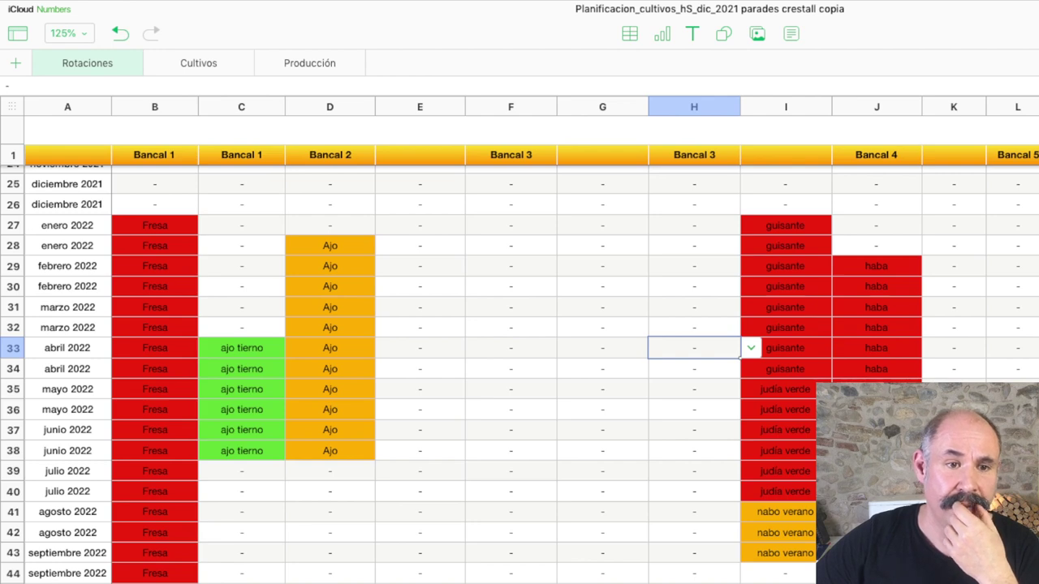
{"action": "double_click", "coordinate": [198, 63]}
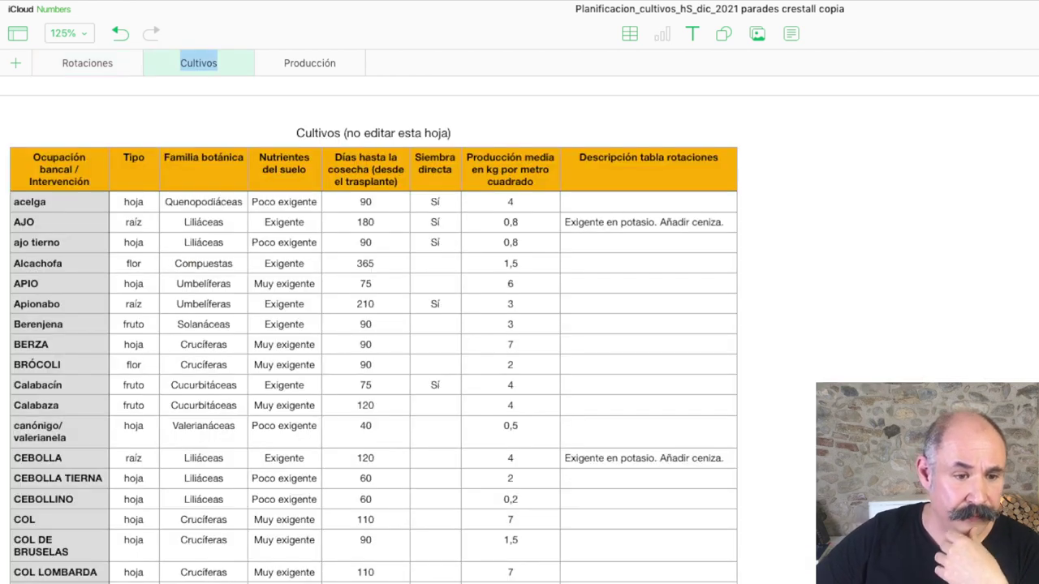
{"action": "scroll", "coordinate": [373, 365], "scroll_direction": "down", "scroll_amount": 5}
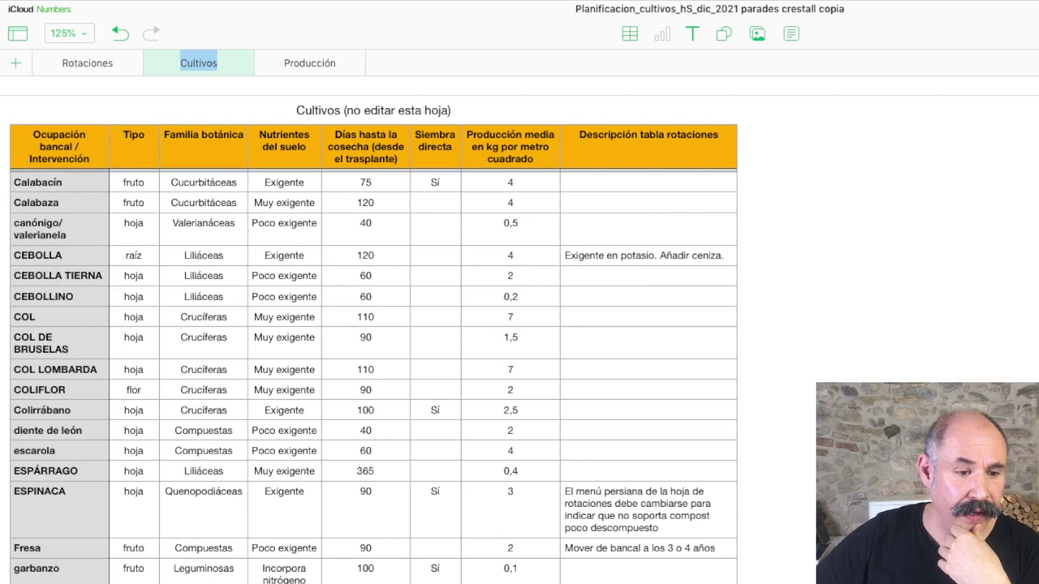
{"action": "scroll", "coordinate": [373, 365], "scroll_direction": "down", "scroll_amount": 8}
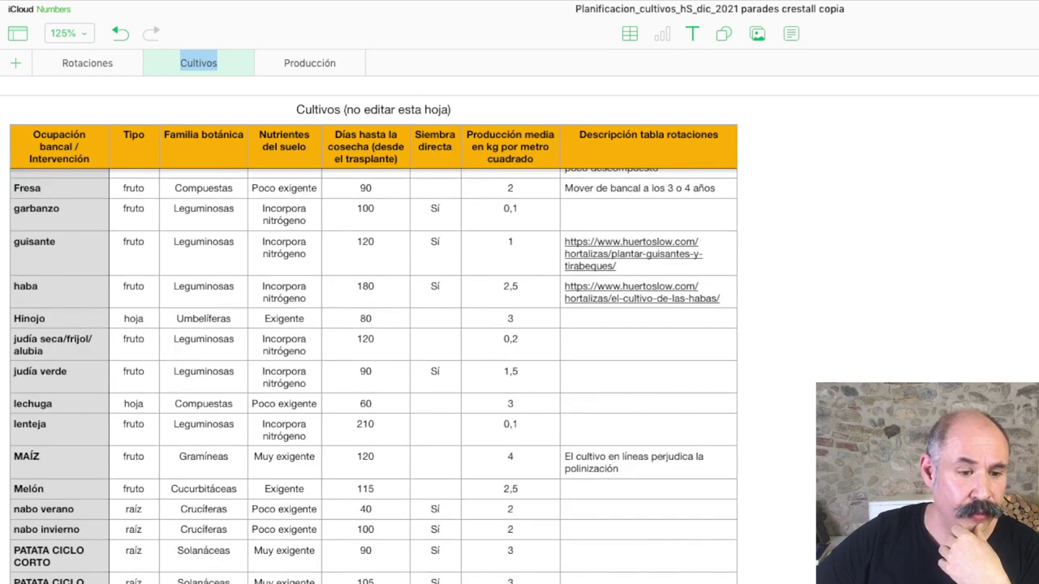
{"action": "scroll", "coordinate": [374, 344], "scroll_direction": "down", "scroll_amount": 15}
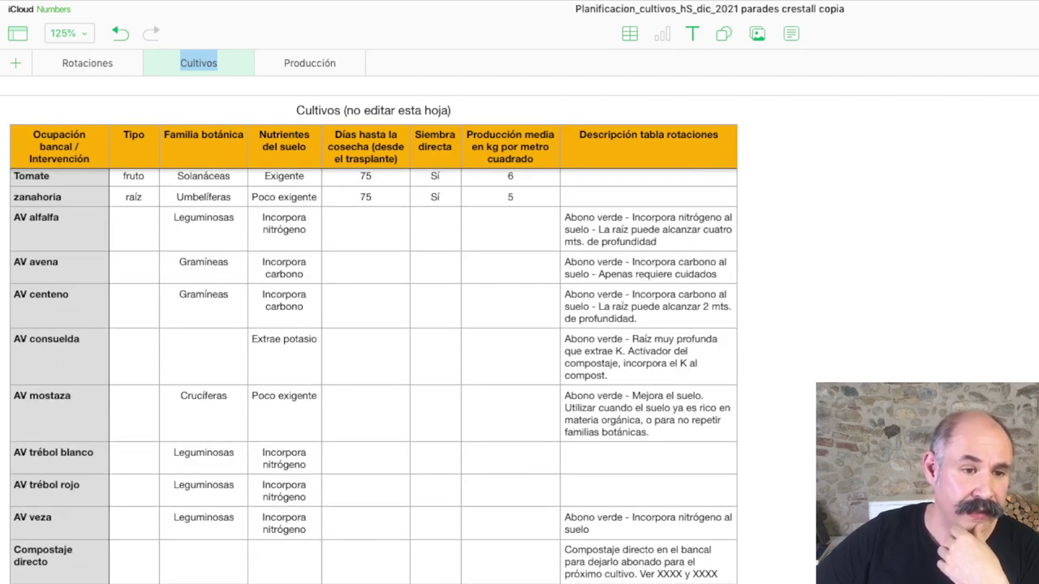
{"action": "scroll", "coordinate": [373, 365], "scroll_direction": "up", "scroll_amount": 13}
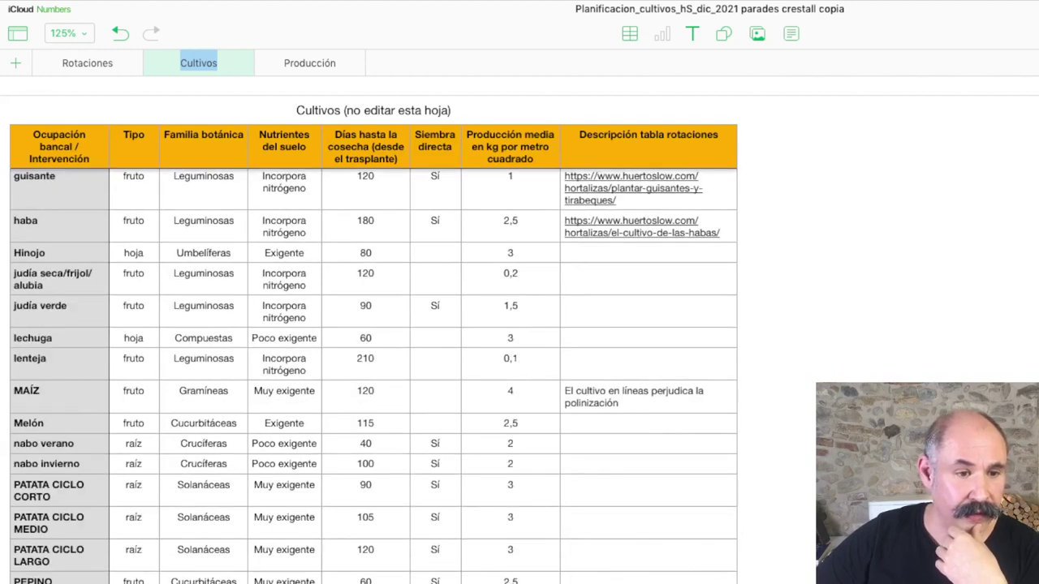
{"action": "scroll", "coordinate": [374, 354], "scroll_direction": "down", "scroll_amount": 3}
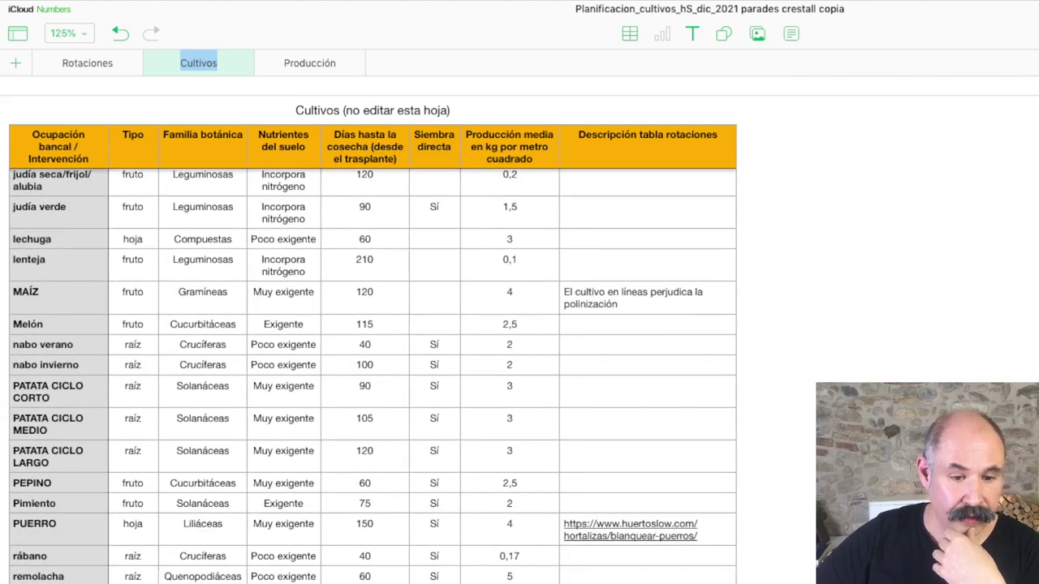
{"action": "left_click", "coordinate": [365, 503]}
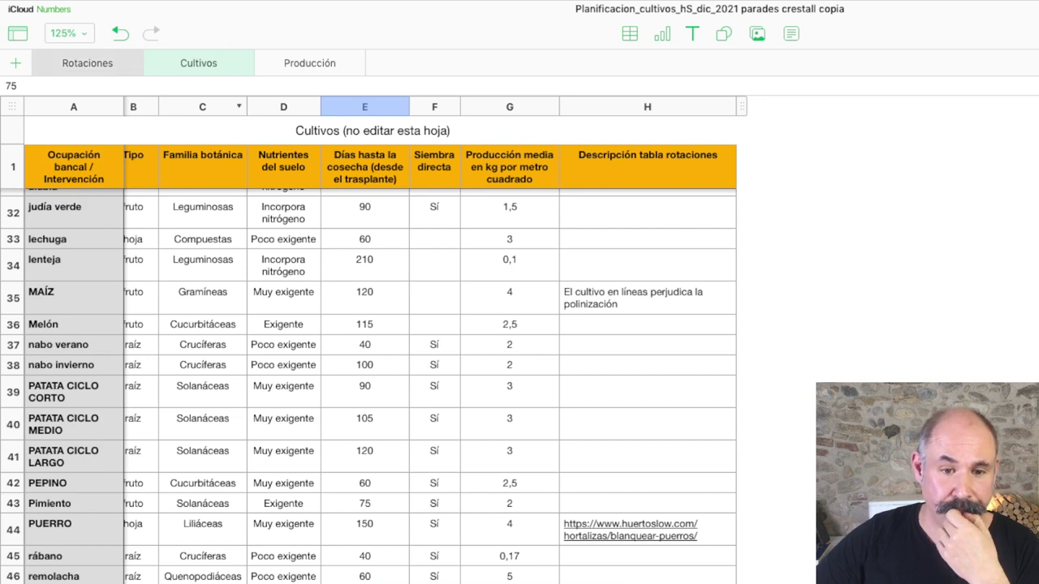
Return to the Rotaciones sheet and set the first April 2022 entry of Bancal 3, cell F33, to Tomate
{"action": "left_click", "coordinate": [87, 62]}
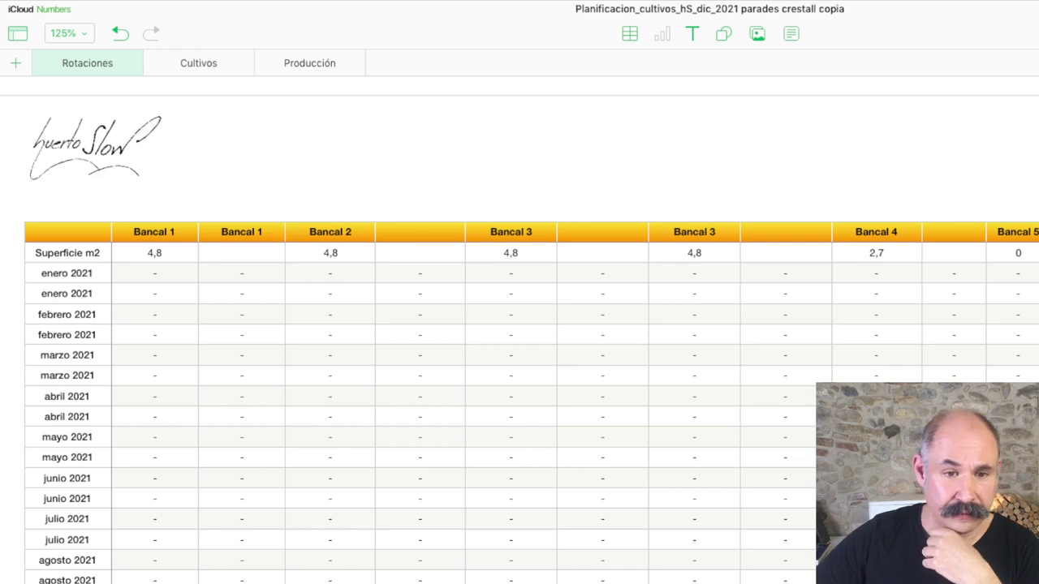
{"action": "scroll", "coordinate": [422, 365], "scroll_direction": "down", "scroll_amount": 3}
{"action": "scroll", "coordinate": [421, 365], "scroll_direction": "down", "scroll_amount": 10}
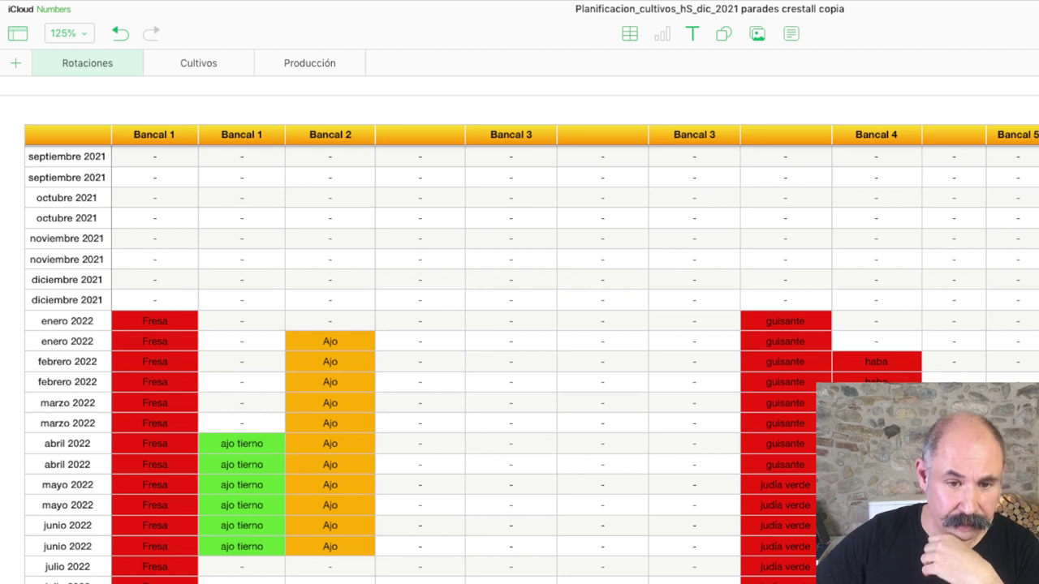
{"action": "left_click", "coordinate": [511, 443]}
{"action": "left_click", "coordinate": [567, 443]}
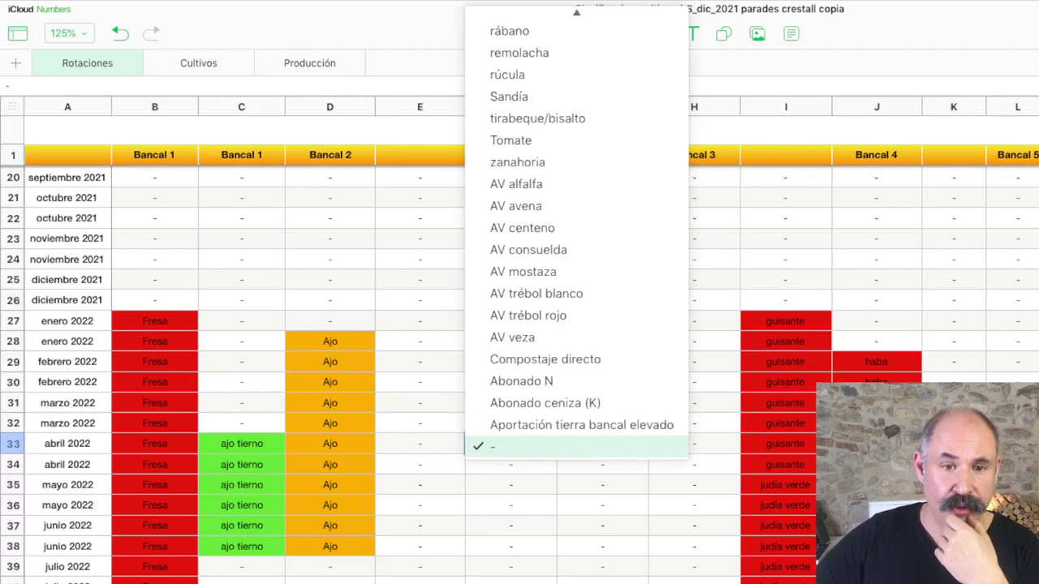
{"action": "scroll", "coordinate": [576, 292], "scroll_direction": "up", "scroll_amount": 3}
{"action": "scroll", "coordinate": [577, 324], "scroll_direction": "up", "scroll_amount": 3}
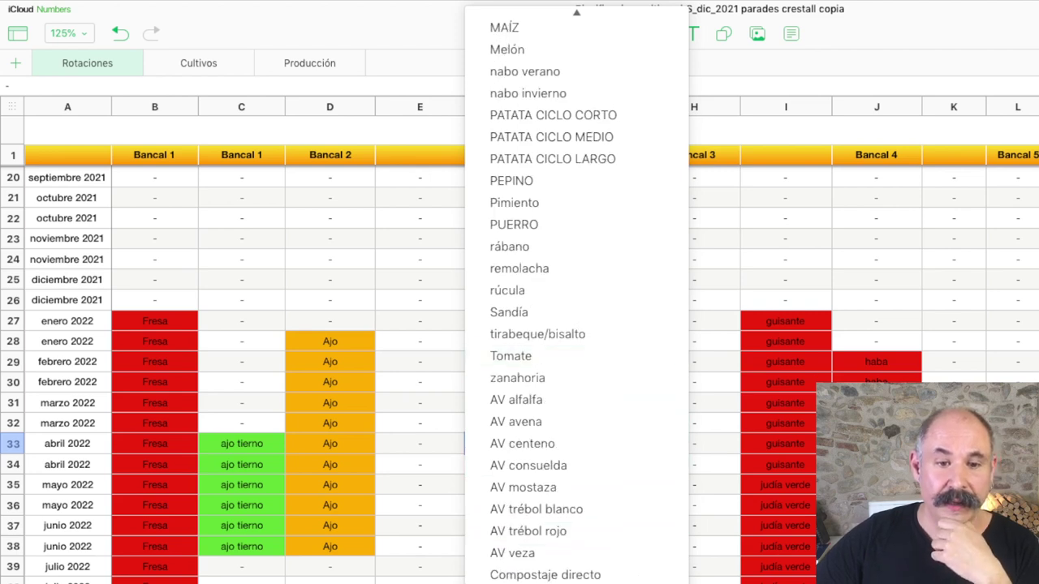
{"action": "left_click", "coordinate": [510, 355]}
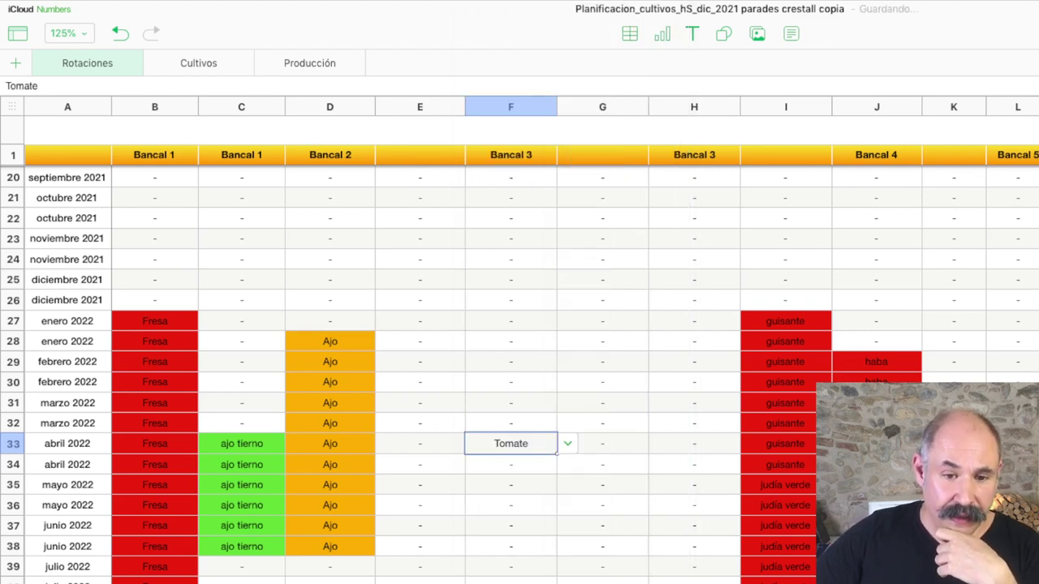
Fill Tomate down column F from F33 to F42, covering April through August 2022
{"action": "key", "text": "shift+Down"}
{"action": "key", "text": "shift+Down"}
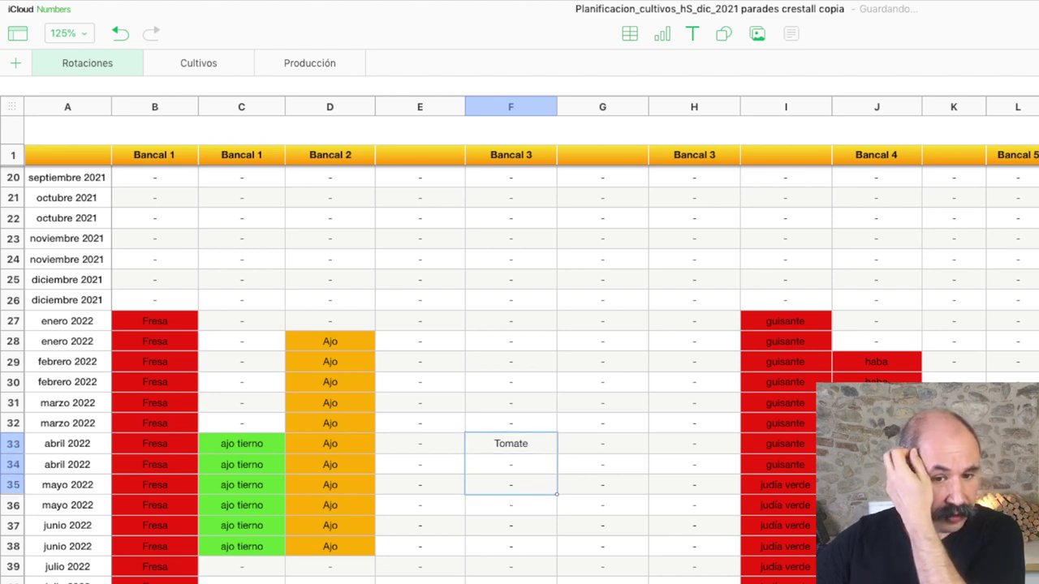
{"action": "key", "text": "shift+Down"}
{"action": "key", "text": "shift+Down"}
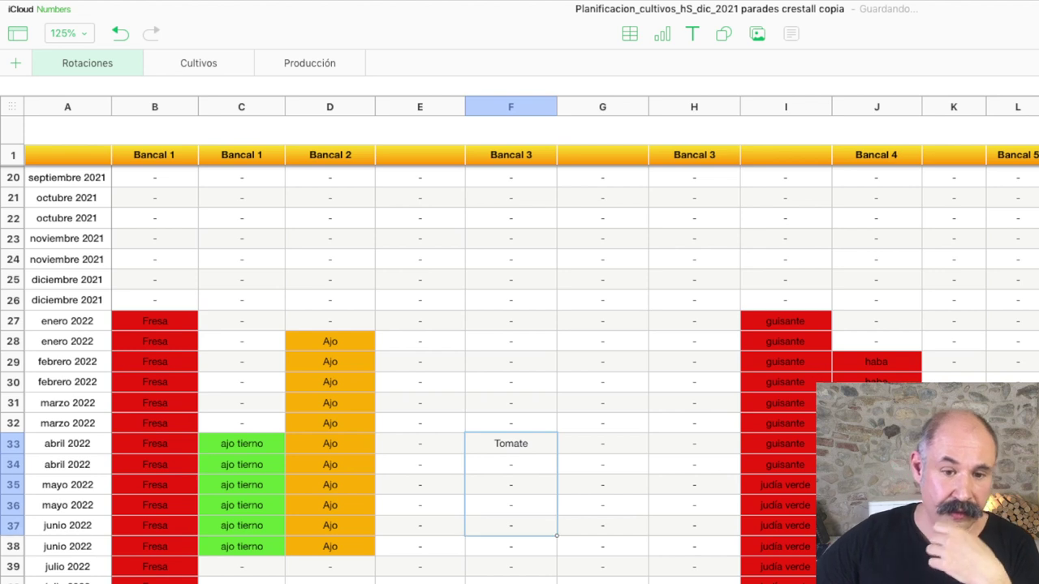
{"action": "scroll", "coordinate": [520, 365], "scroll_direction": "up", "scroll_amount": 1}
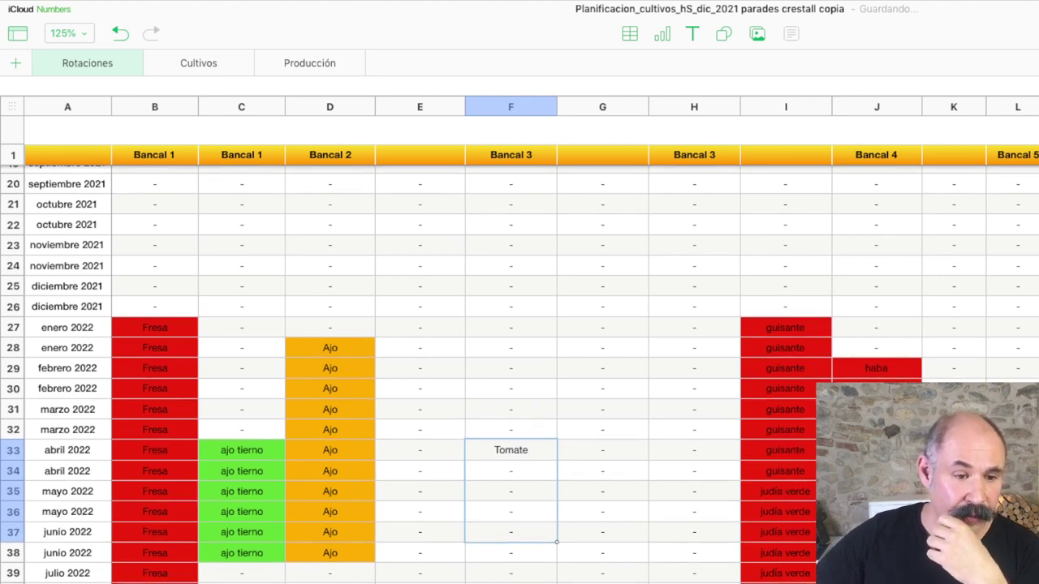
{"action": "key", "text": "shift+Down"}
{"action": "key", "text": "shift+Down"}
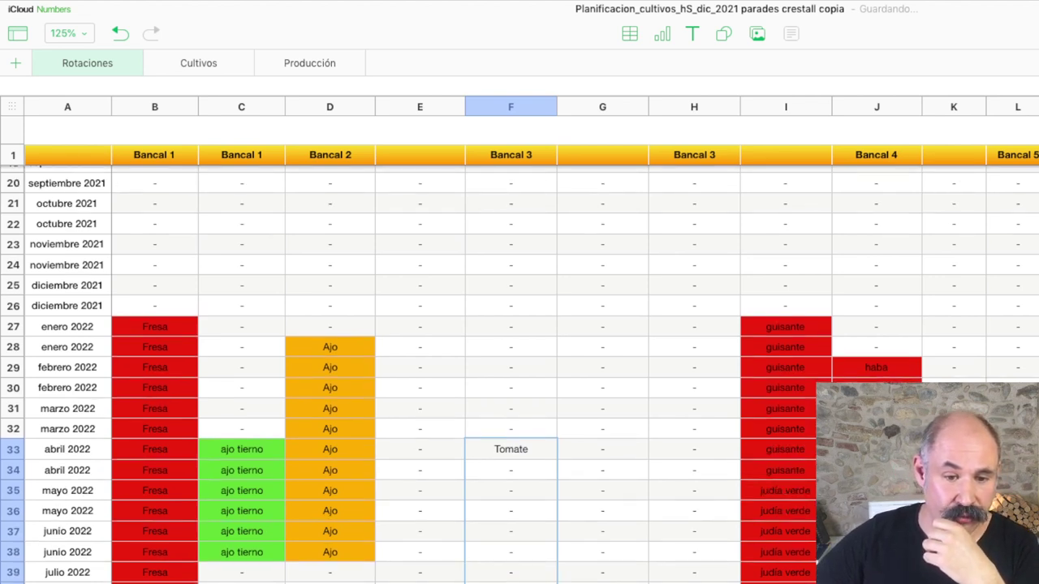
{"action": "scroll", "coordinate": [519, 375], "scroll_direction": "down", "scroll_amount": 1}
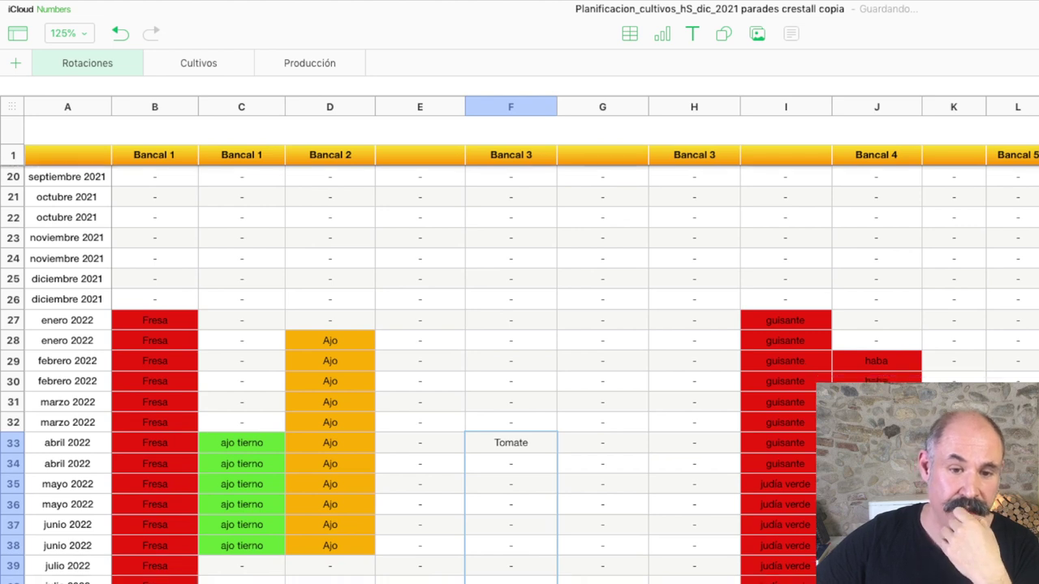
{"action": "key", "text": "shift+Down"}
{"action": "key", "text": "shift+Down"}
{"action": "key", "text": "shift+Down"}
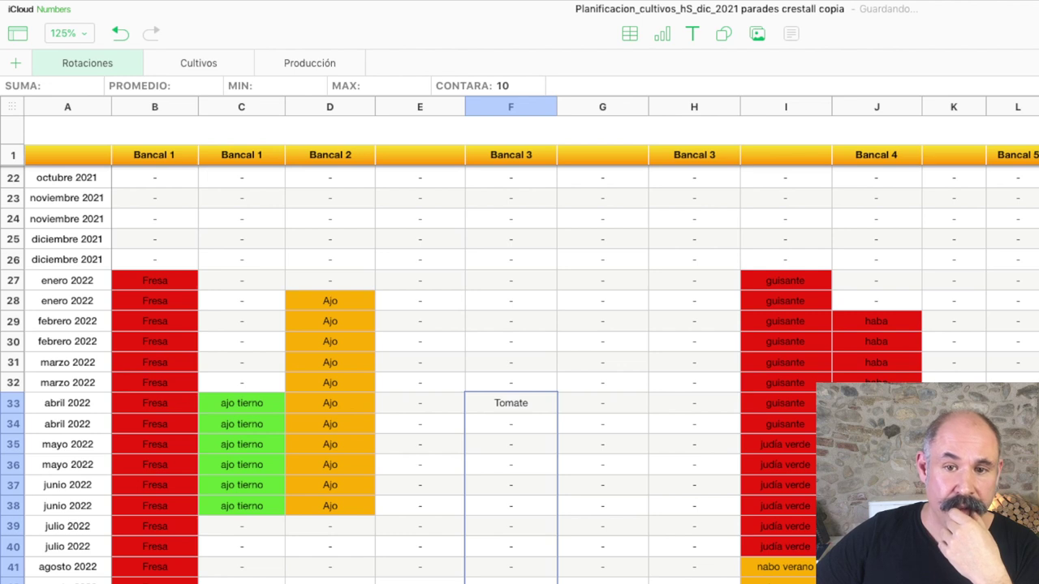
{"action": "key", "text": "super+v"}
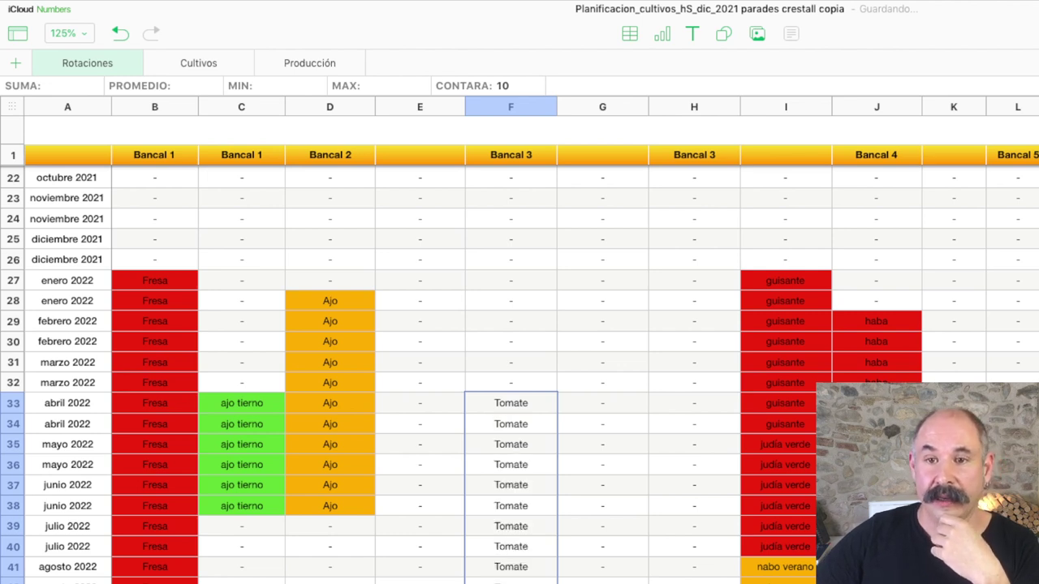
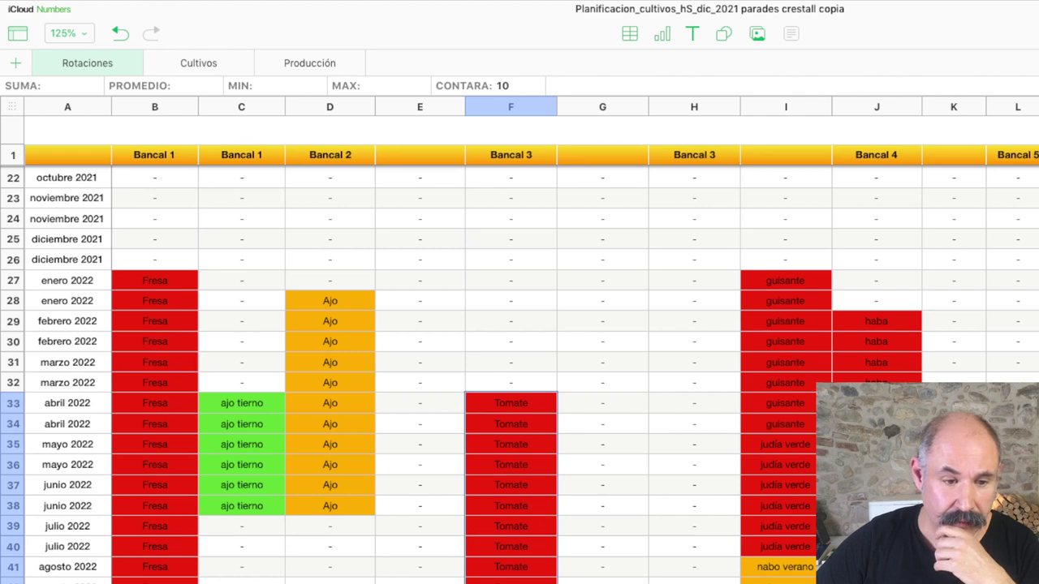
{"action": "scroll", "coordinate": [406, 374], "scroll_direction": "down", "scroll_amount": 1}
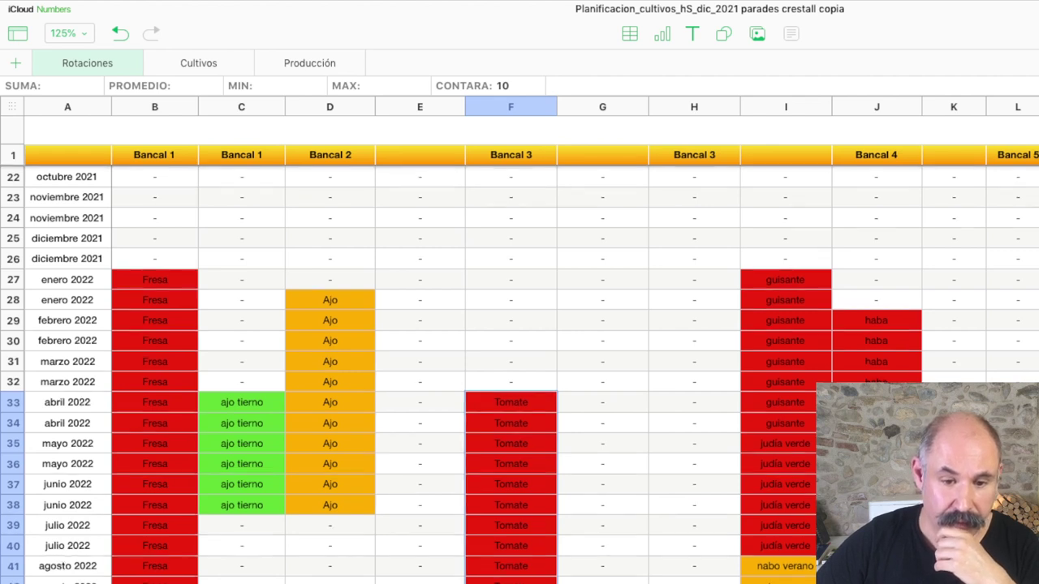
{"action": "scroll", "coordinate": [406, 373], "scroll_direction": "down", "scroll_amount": 1}
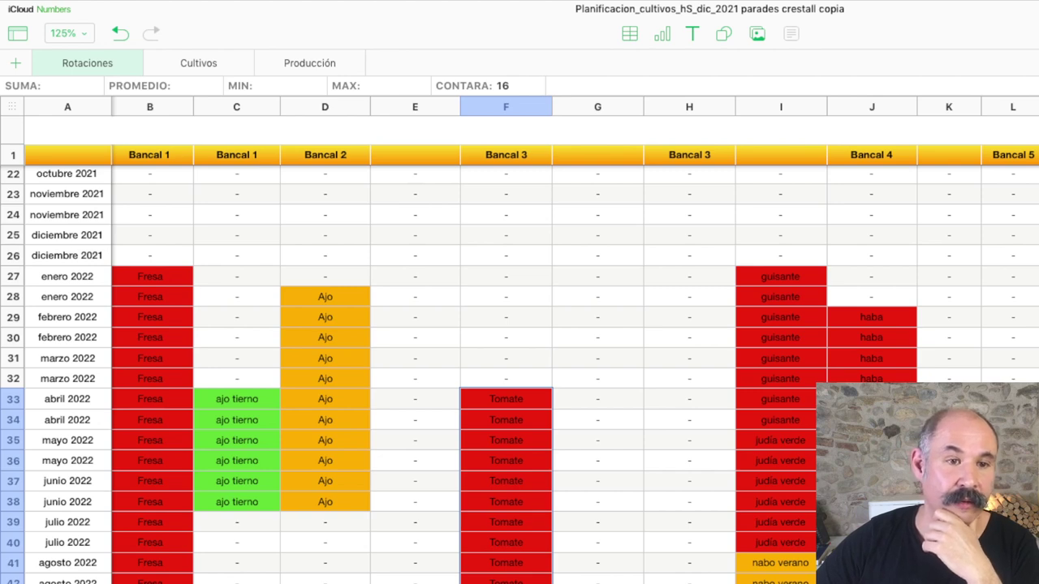
Check the days to harvest in the Cultivos sheet and return to the 2022 rows of the Rotaciones sheet
{"action": "left_click", "coordinate": [198, 62]}
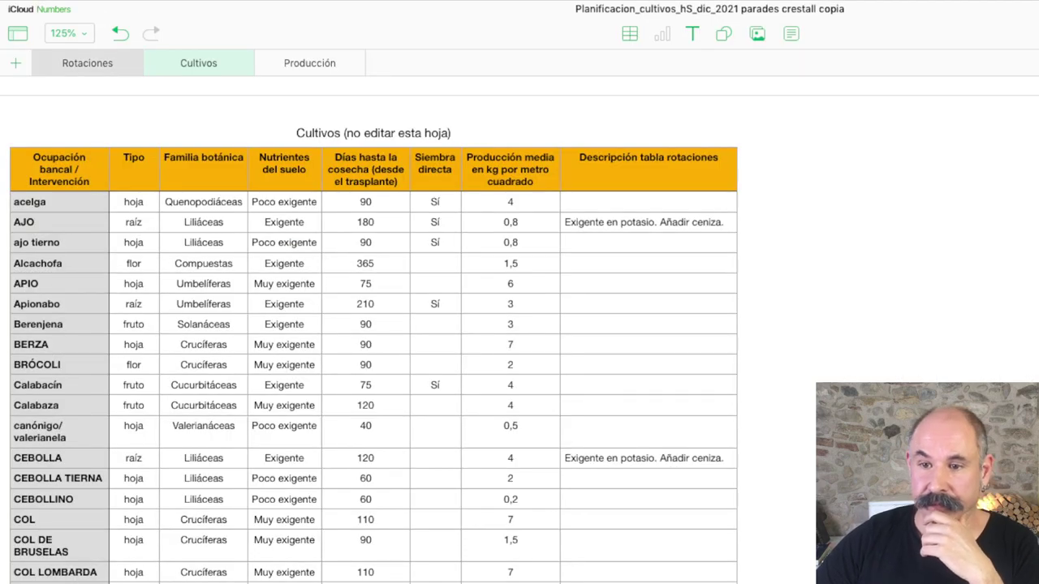
{"action": "left_click", "coordinate": [87, 62]}
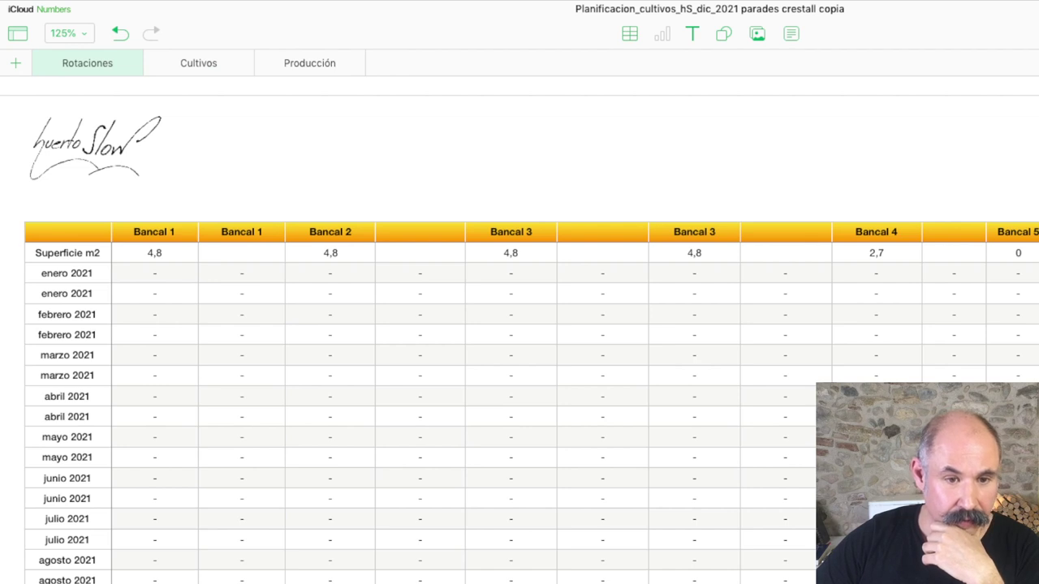
{"action": "scroll", "coordinate": [520, 341], "scroll_direction": "down", "scroll_amount": 10}
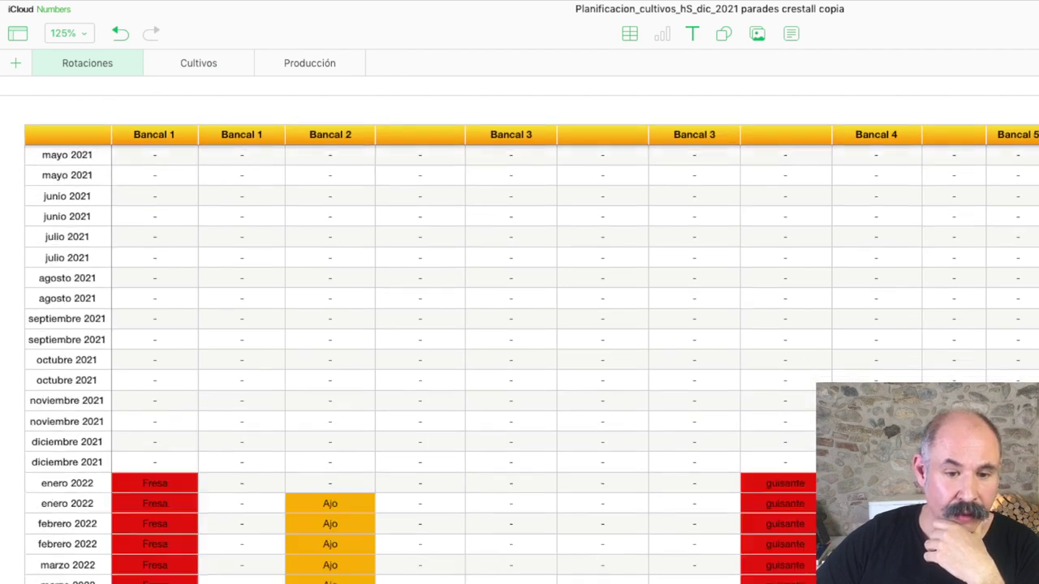
{"action": "scroll", "coordinate": [520, 340], "scroll_direction": "down", "scroll_amount": 6}
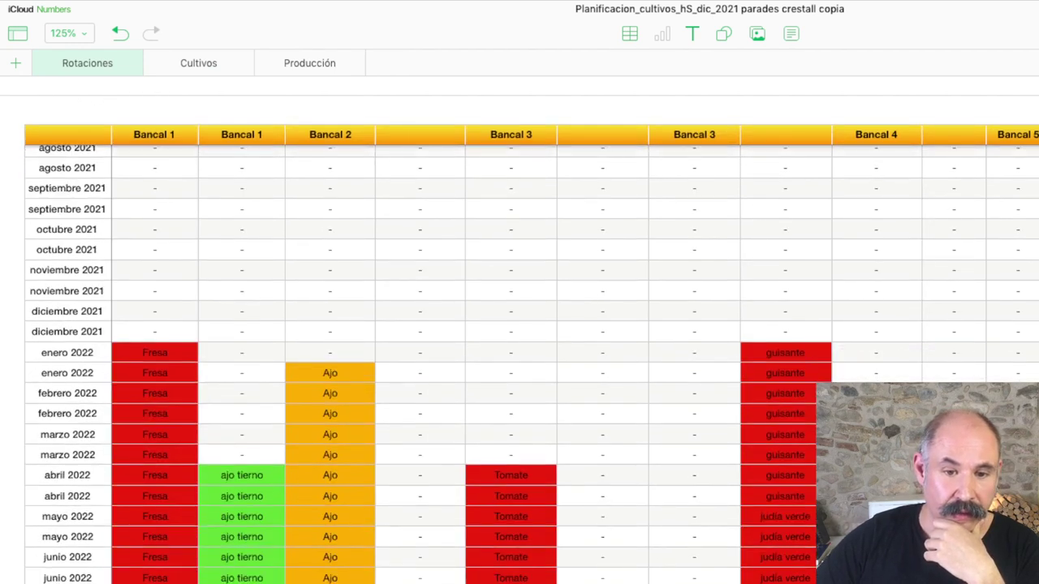
{"action": "scroll", "coordinate": [520, 341], "scroll_direction": "down", "scroll_amount": 2}
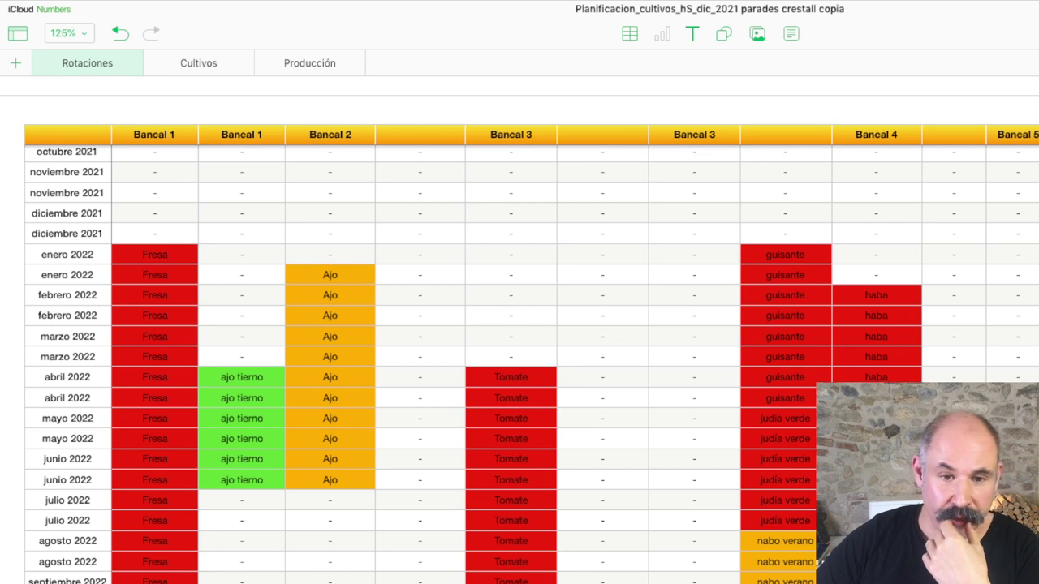
Set the first March 2022 entry in column G, cell G31, to Cebolla
{"action": "left_click", "coordinate": [602, 336]}
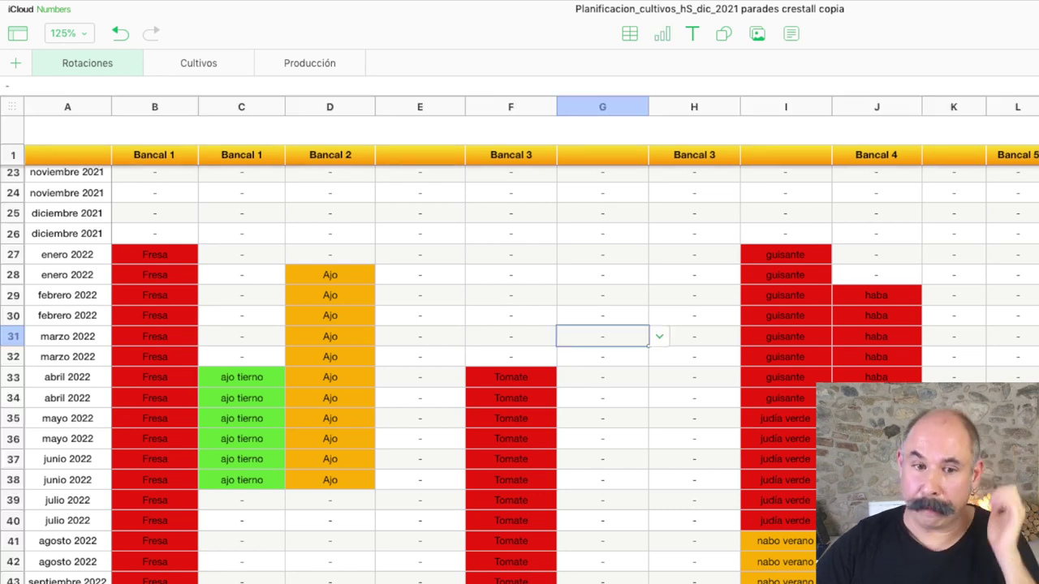
{"action": "left_click", "coordinate": [658, 336]}
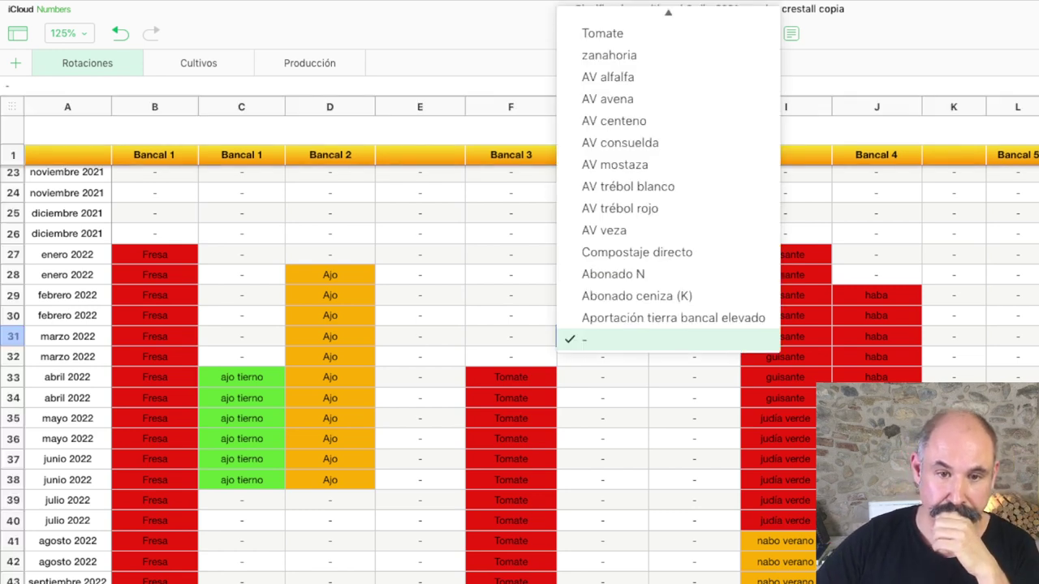
{"action": "key", "text": "Up"}
{"action": "key", "text": "Up"}
{"action": "key", "text": "Up"}
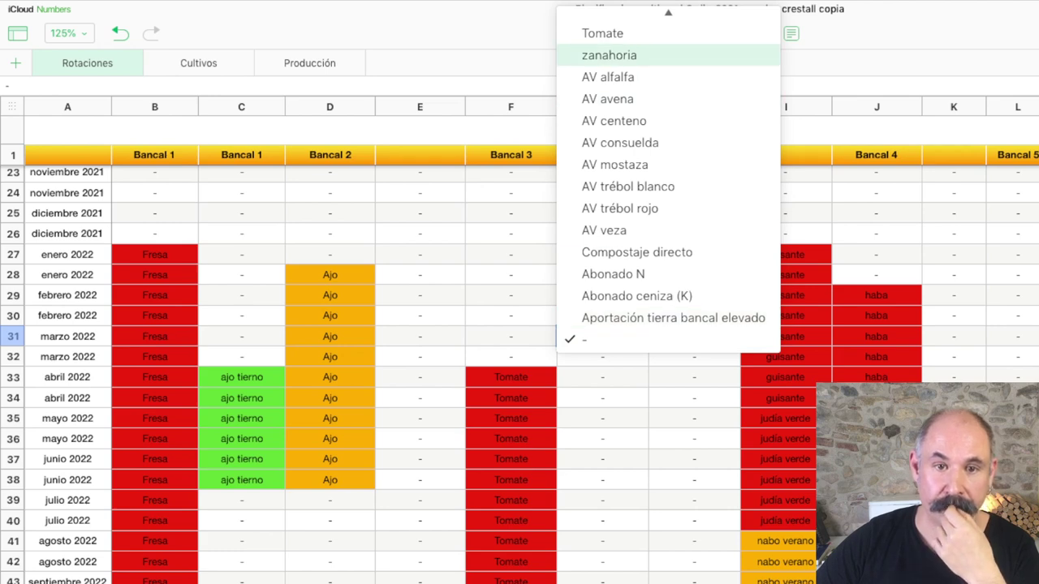
{"action": "scroll", "coordinate": [649, 121], "scroll_direction": "up", "scroll_amount": 15}
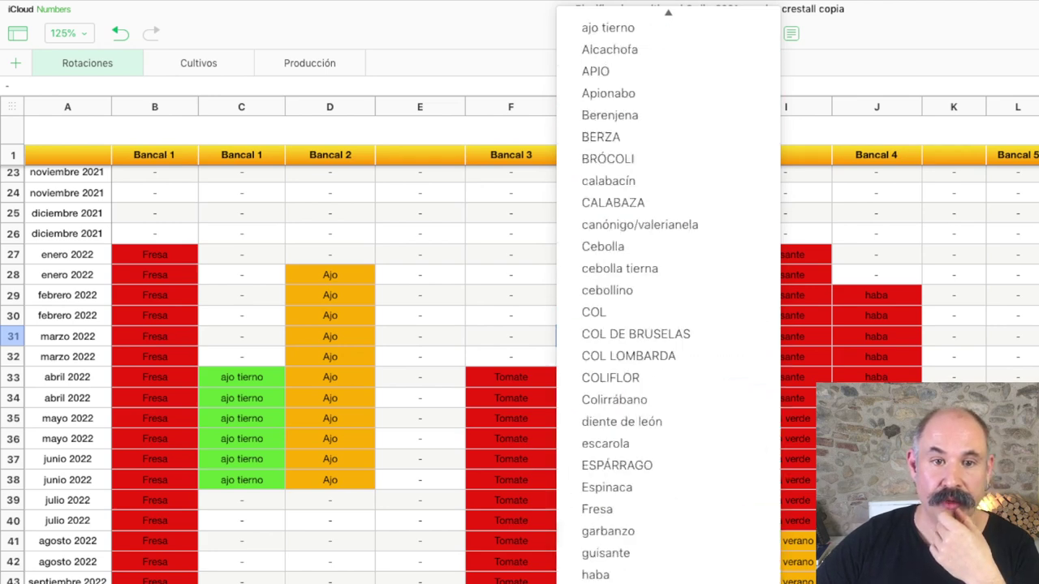
{"action": "key", "text": "Down"}
{"action": "key", "text": "Down"}
{"action": "key", "text": "Down"}
{"action": "key", "text": "Down"}
{"action": "key", "text": "Down"}
{"action": "key", "text": "Down"}
{"action": "key", "text": "Down"}
{"action": "key", "text": "Down"}
{"action": "key", "text": "Down"}
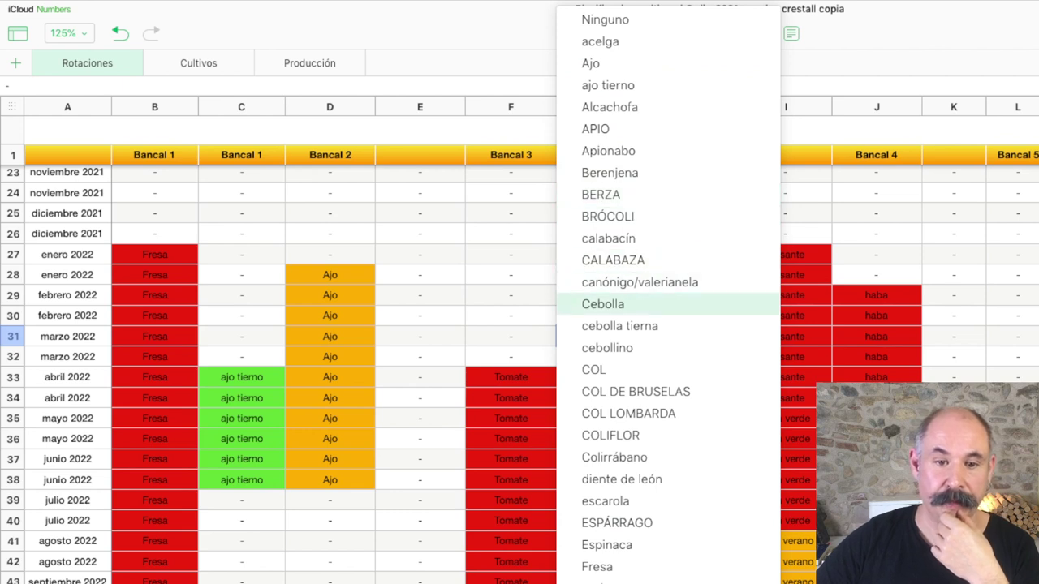
{"action": "key", "text": "Return"}
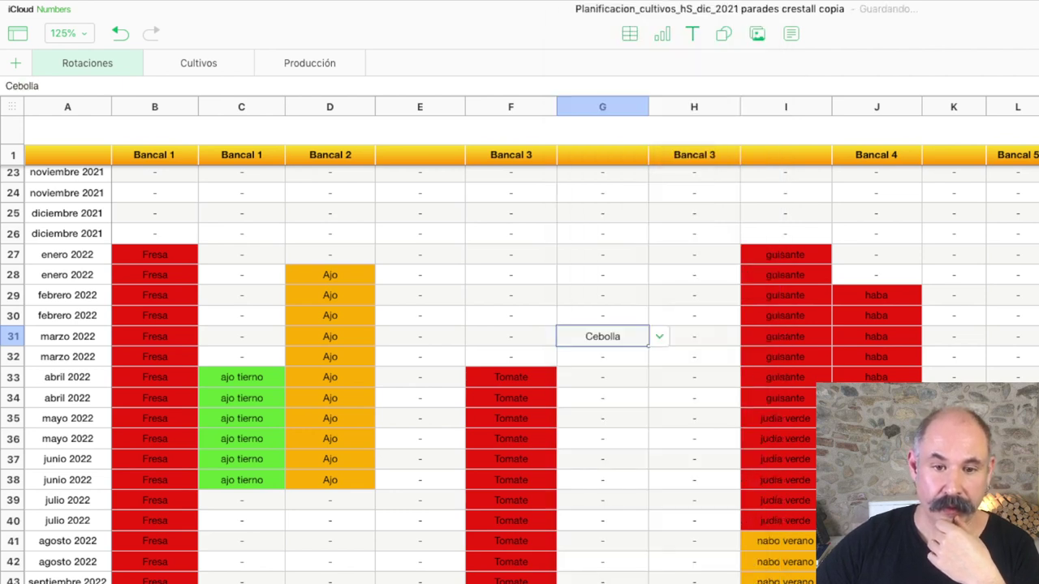
{"action": "key", "text": "shift+Down"}
{"action": "key", "text": "shift+Down"}
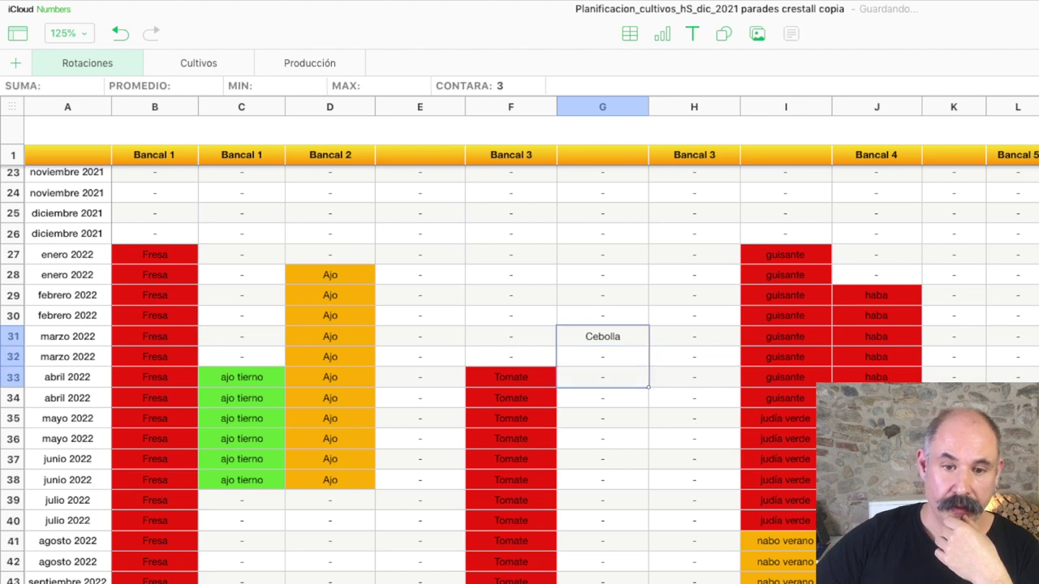
{"action": "key", "text": "shift+Down"}
{"action": "key", "text": "shift+Down"}
{"action": "key", "text": "shift+Right"}
{"action": "key", "text": "shift+Down"}
{"action": "key", "text": "shift+Down"}
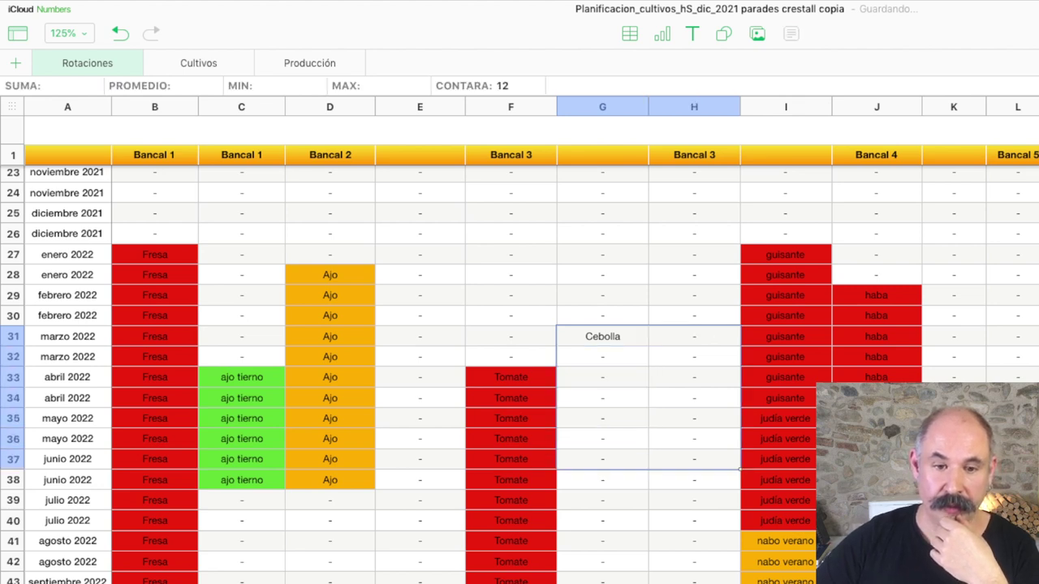
{"action": "key", "text": "shift+Down"}
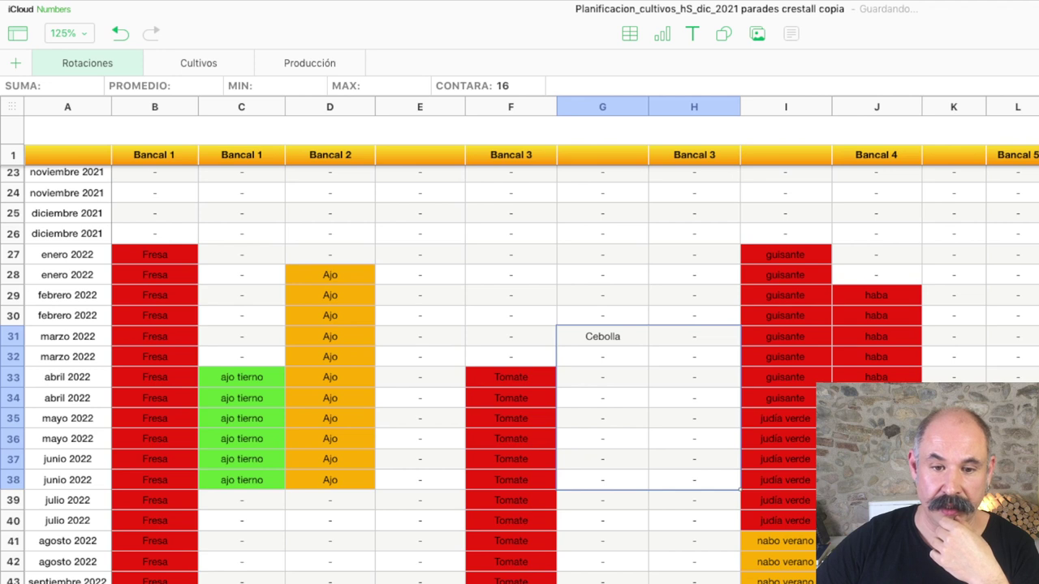
{"action": "key", "text": "shift+Left"}
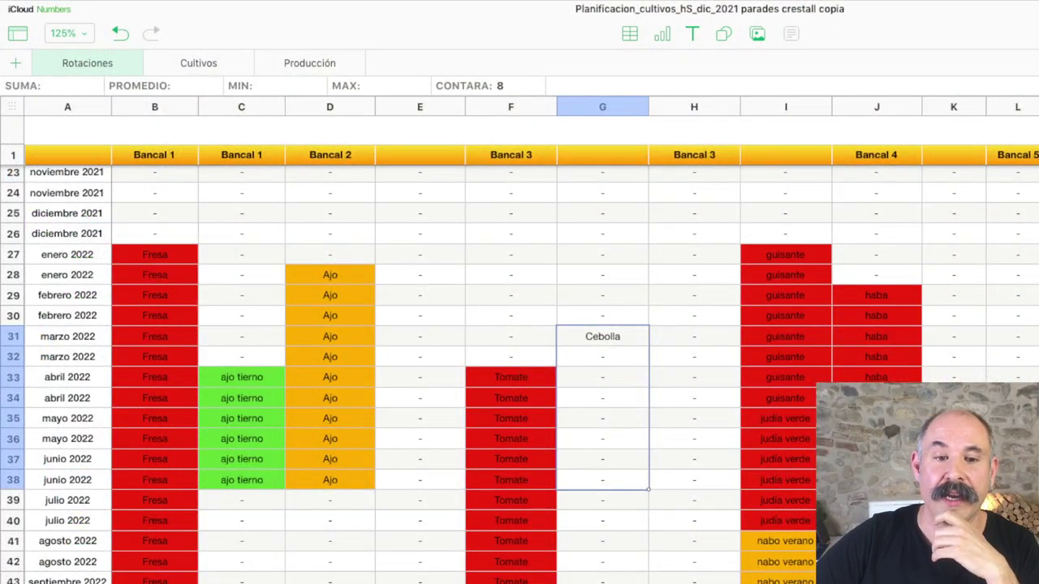
{"action": "scroll", "coordinate": [519, 376], "scroll_direction": "down", "scroll_amount": 2}
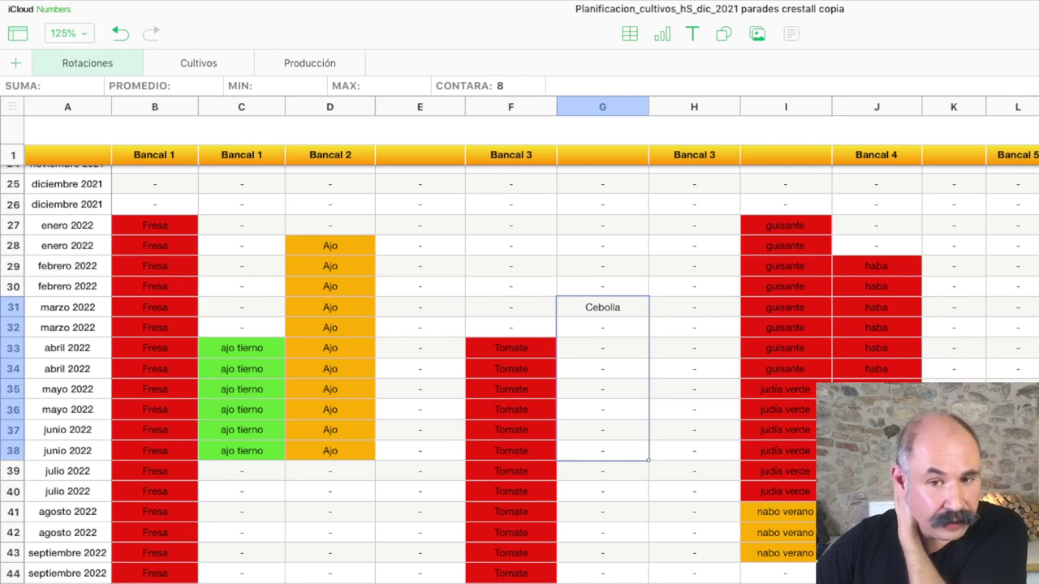
Set the first January 2022 entry of Bancal 3 in column H, cell H27, to guisante
{"action": "left_click", "coordinate": [784, 204]}
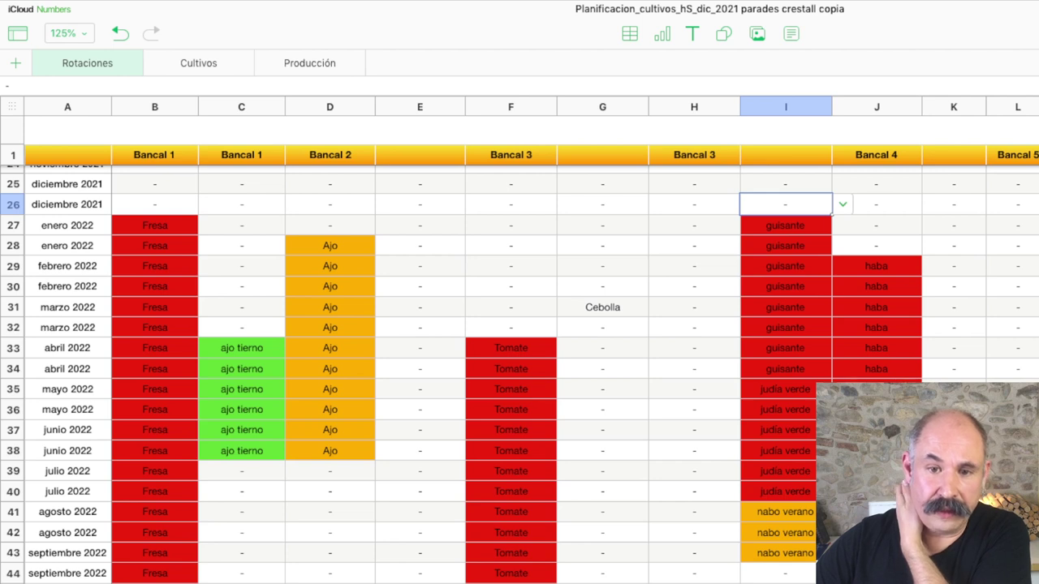
{"action": "left_click", "coordinate": [785, 225]}
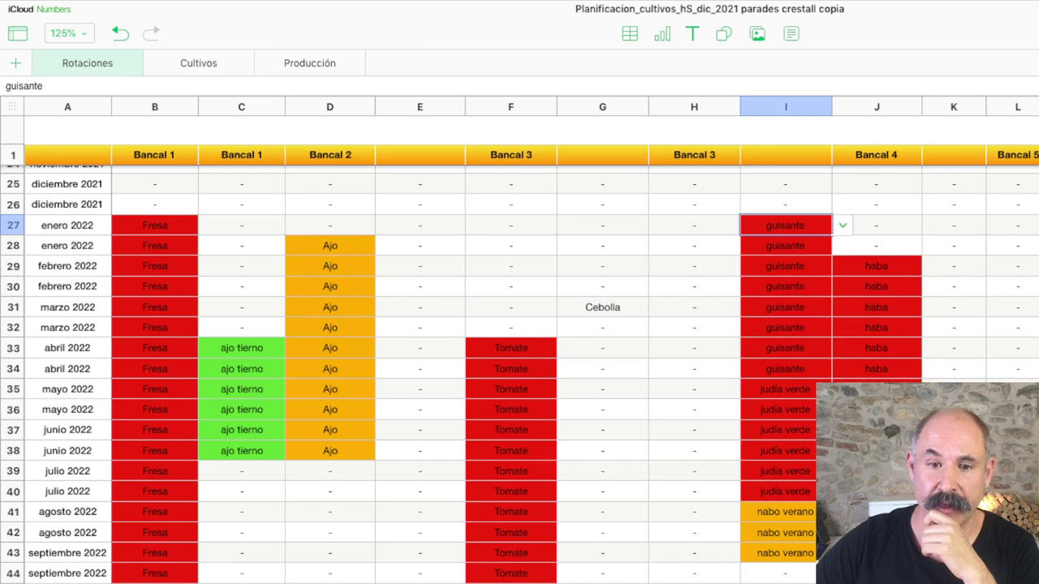
{"action": "key", "text": "shift+Left"}
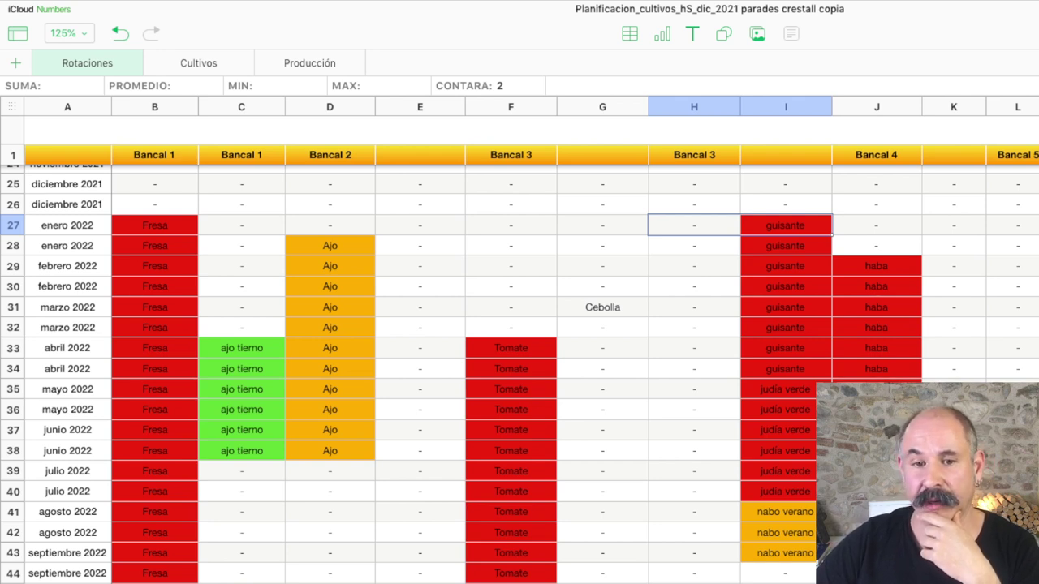
{"action": "left_click", "coordinate": [693, 225]}
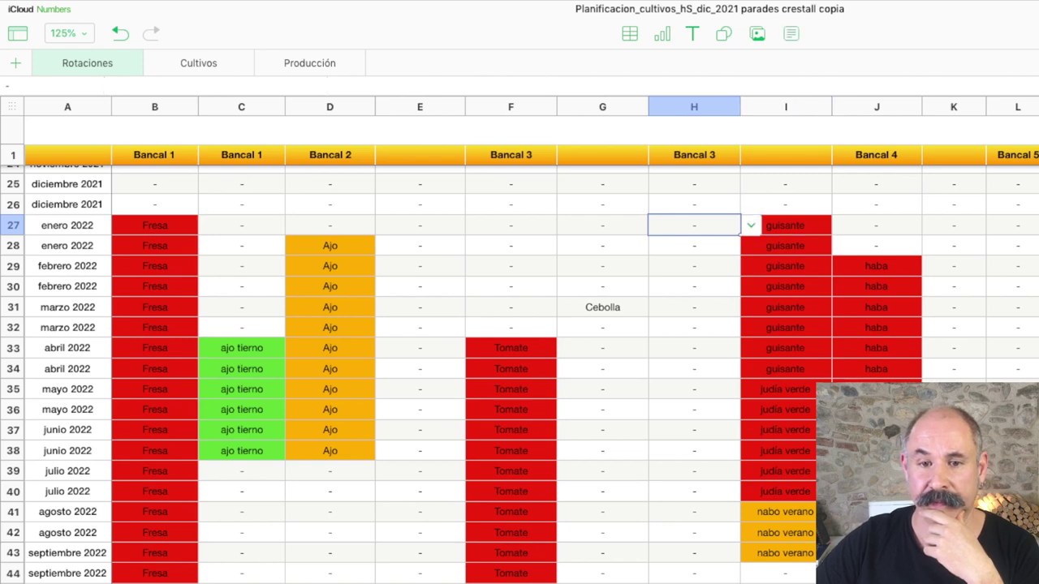
{"action": "left_click", "coordinate": [750, 225]}
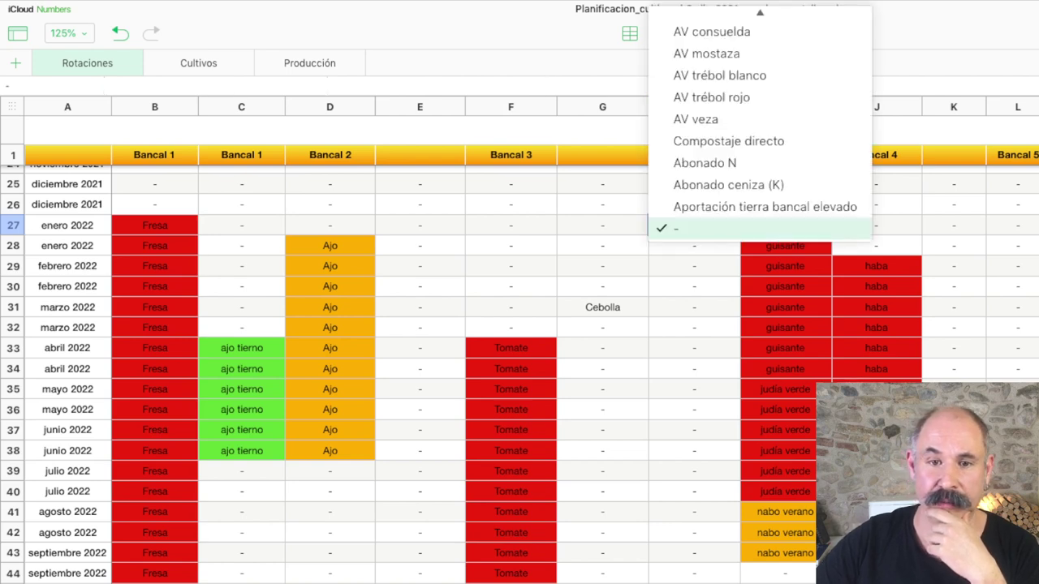
{"action": "scroll", "coordinate": [759, 160], "scroll_direction": "up", "scroll_amount": 15}
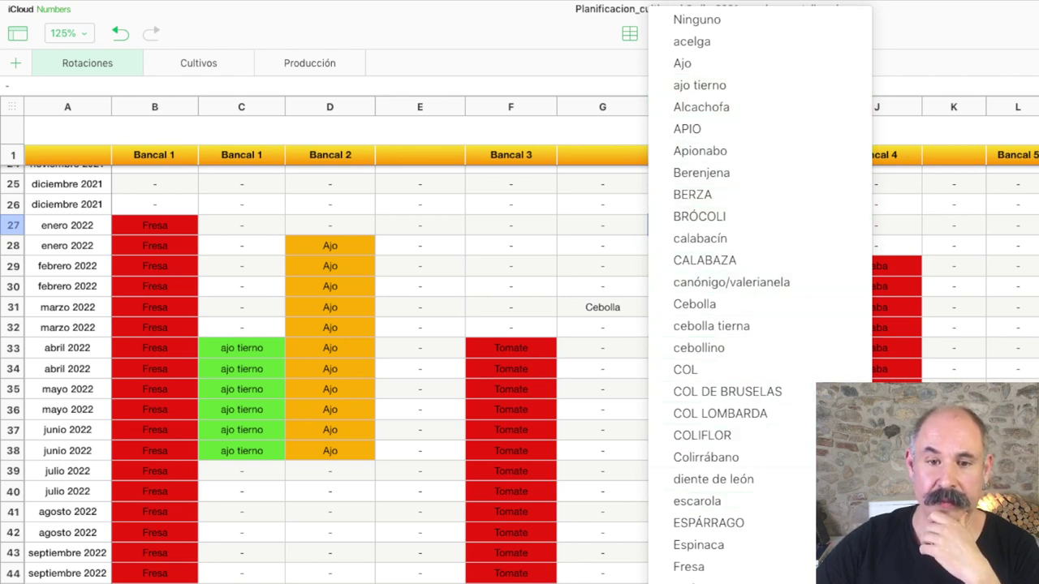
{"action": "key", "text": "Return"}
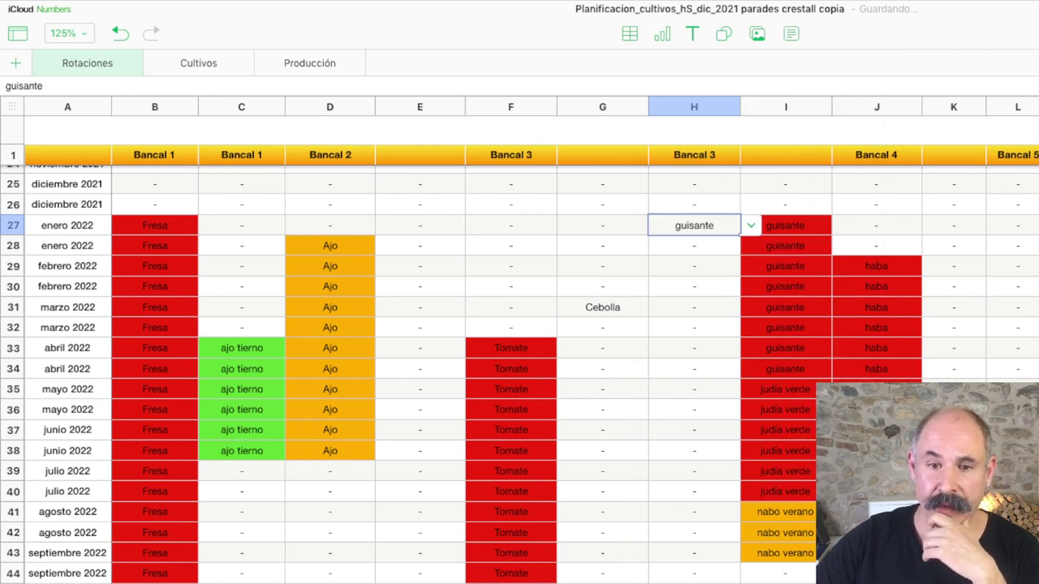
Clear the guisante entries and their red fill in column I from I26 to I34, leaving each cell as "-"
{"action": "left_click", "coordinate": [785, 225]}
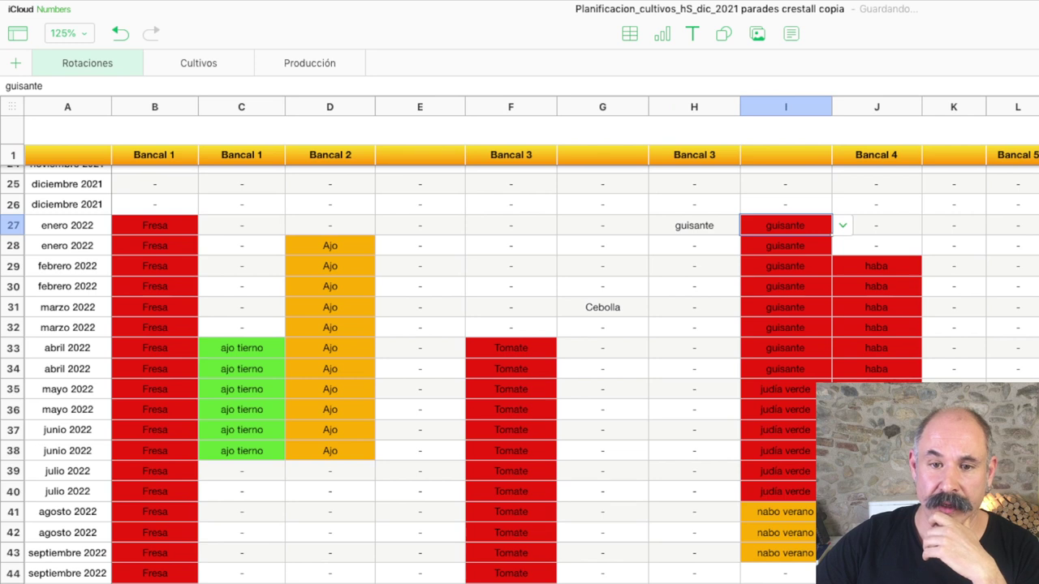
{"action": "left_click", "coordinate": [784, 204]}
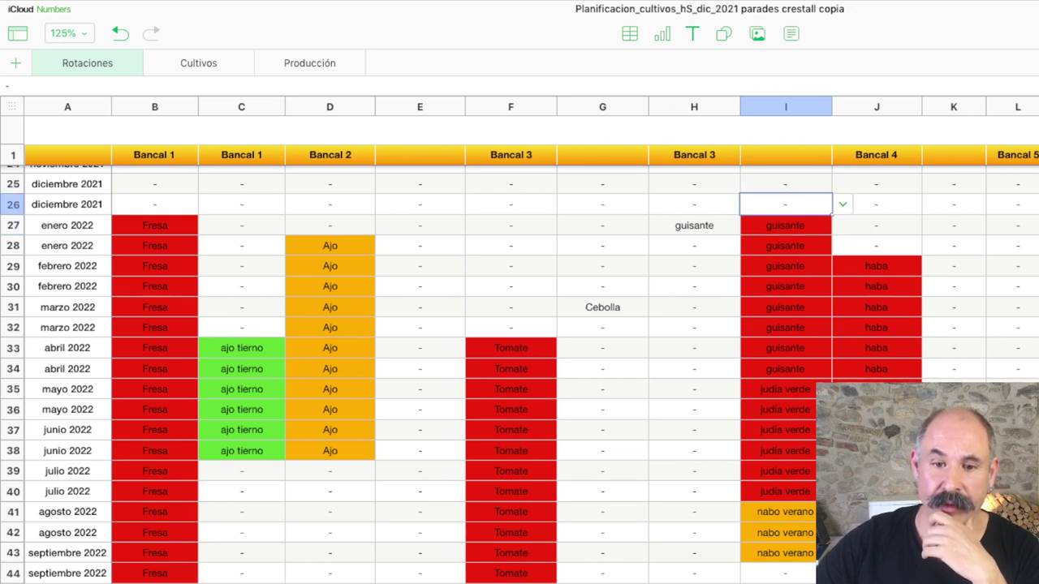
{"action": "left_click", "coordinate": [784, 368], "text": "shift"}
{"action": "key", "text": "super+c"}
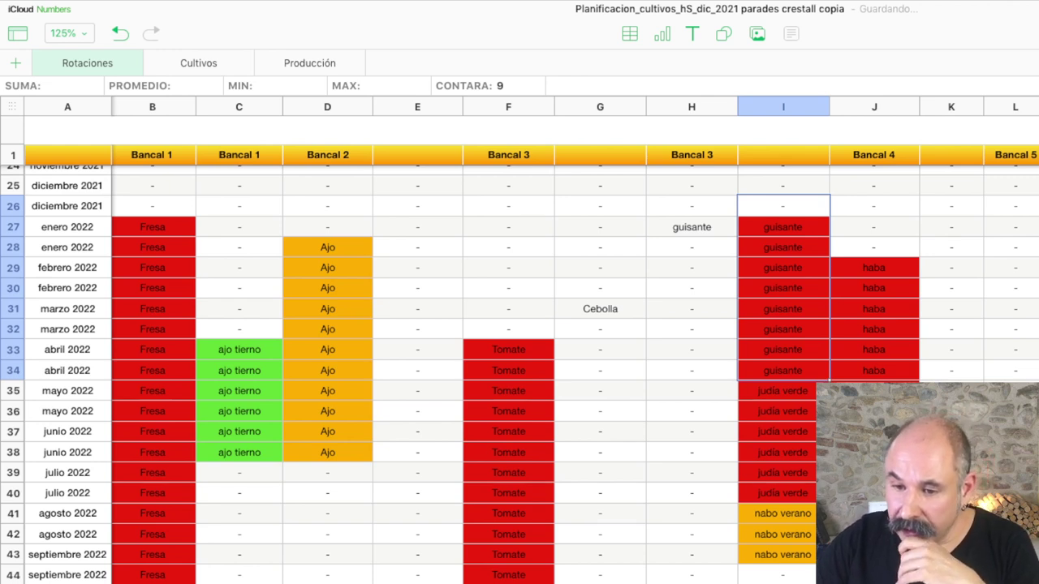
{"action": "key", "text": "Delete"}
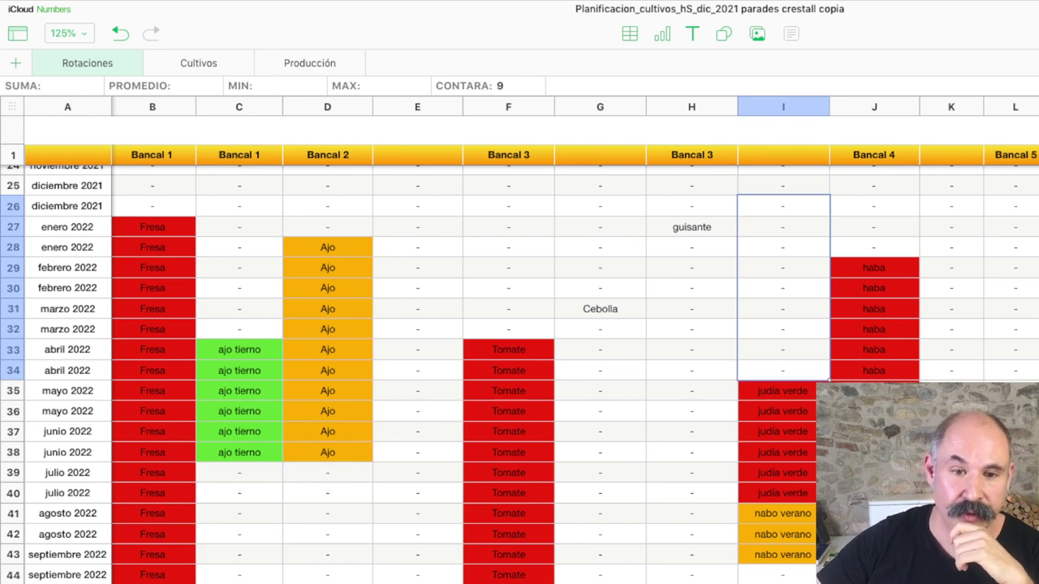
Fill Cebolla down column G from G31 to G38, covering March through June 2022
{"action": "left_click", "coordinate": [599, 308]}
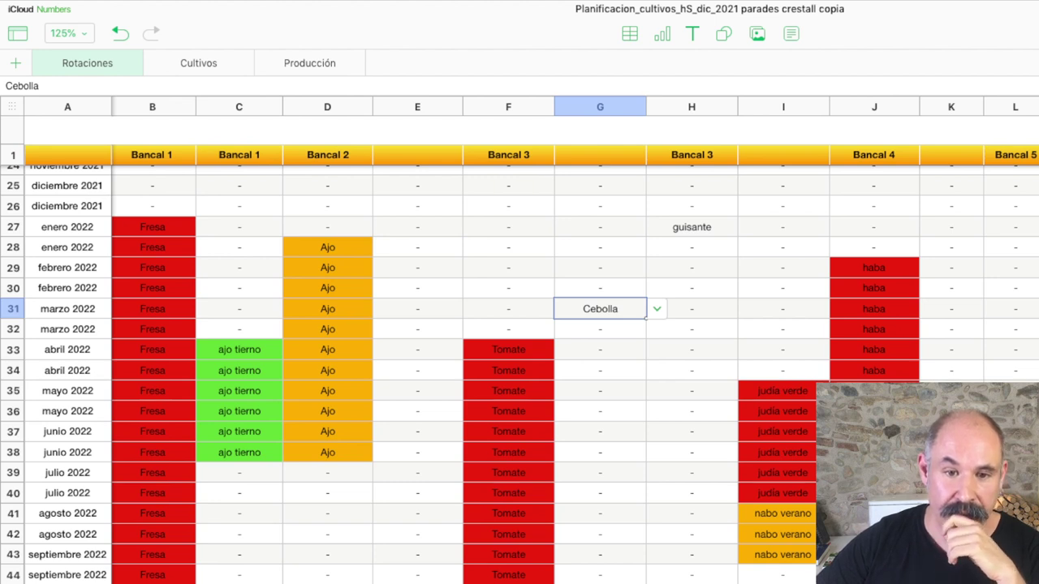
{"action": "key", "text": "shift+Down"}
{"action": "key", "text": "shift+Down"}
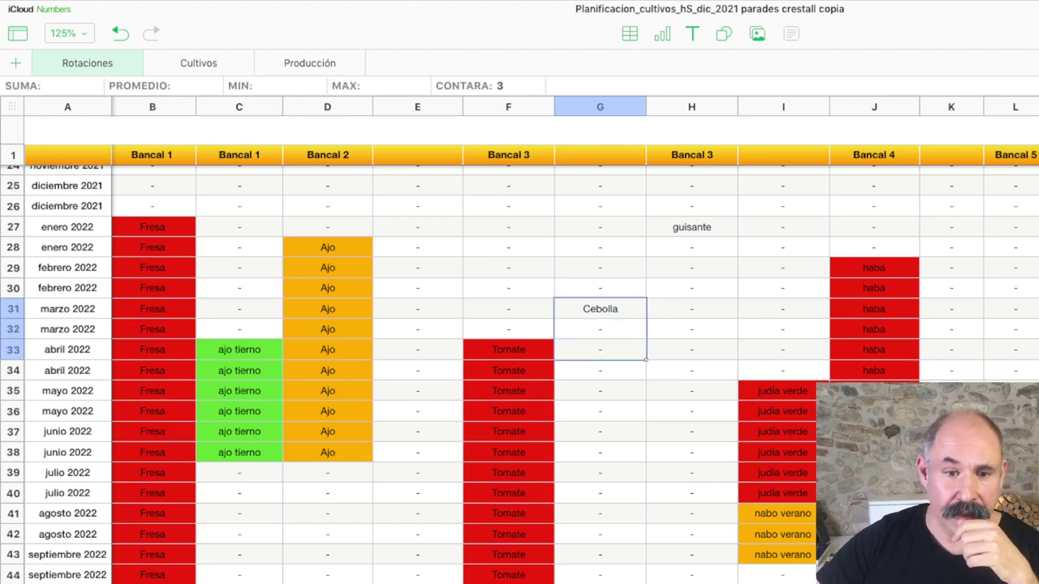
{"action": "key", "text": "shift+Down"}
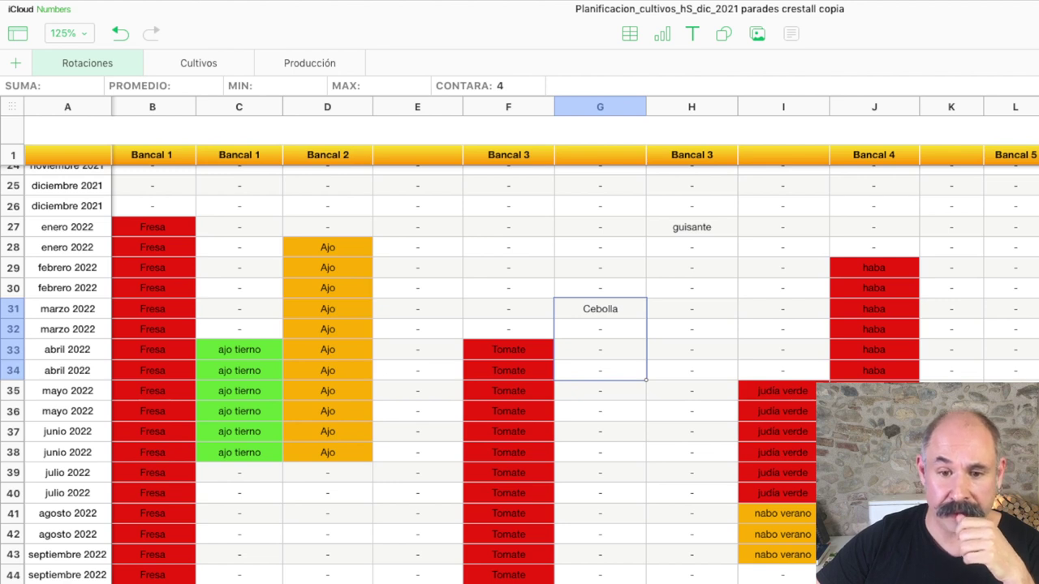
{"action": "key", "text": "shift+Down"}
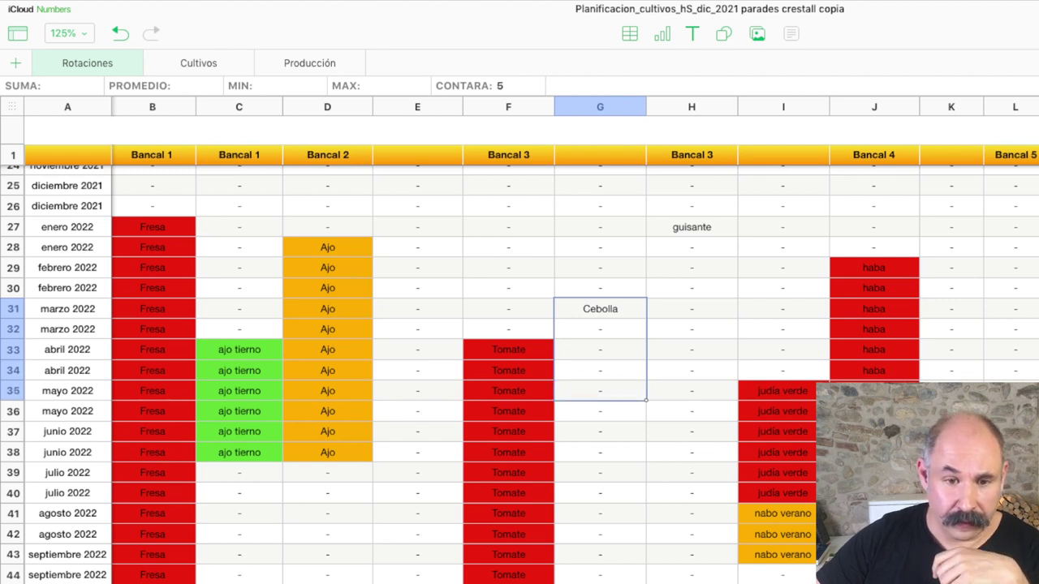
{"action": "key", "text": "shift+Down"}
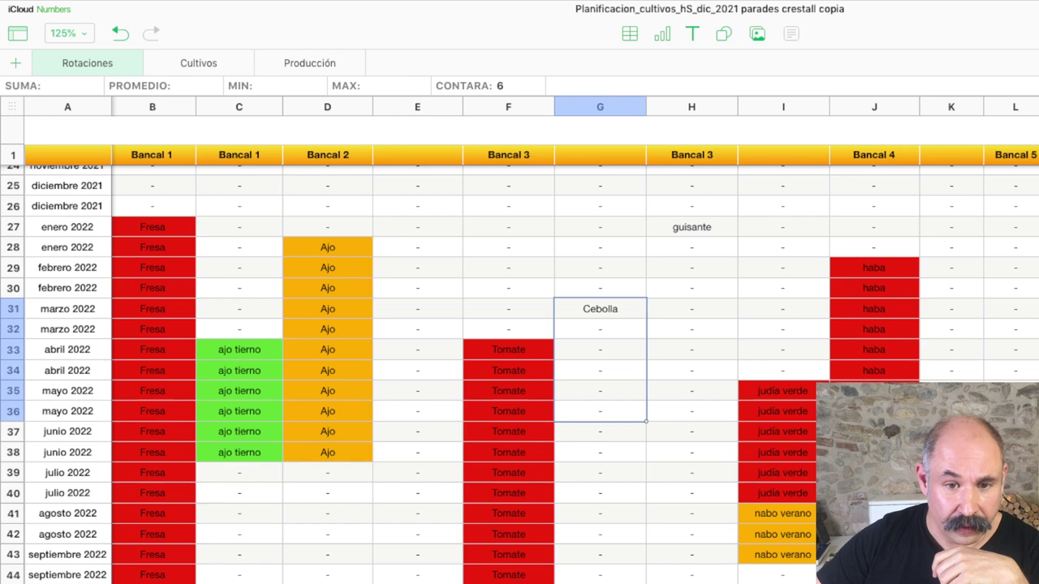
{"action": "key", "text": "shift+Up"}
{"action": "key", "text": "shift+Up"}
{"action": "key", "text": "shift+Up"}
{"action": "key", "text": "shift+Up"}
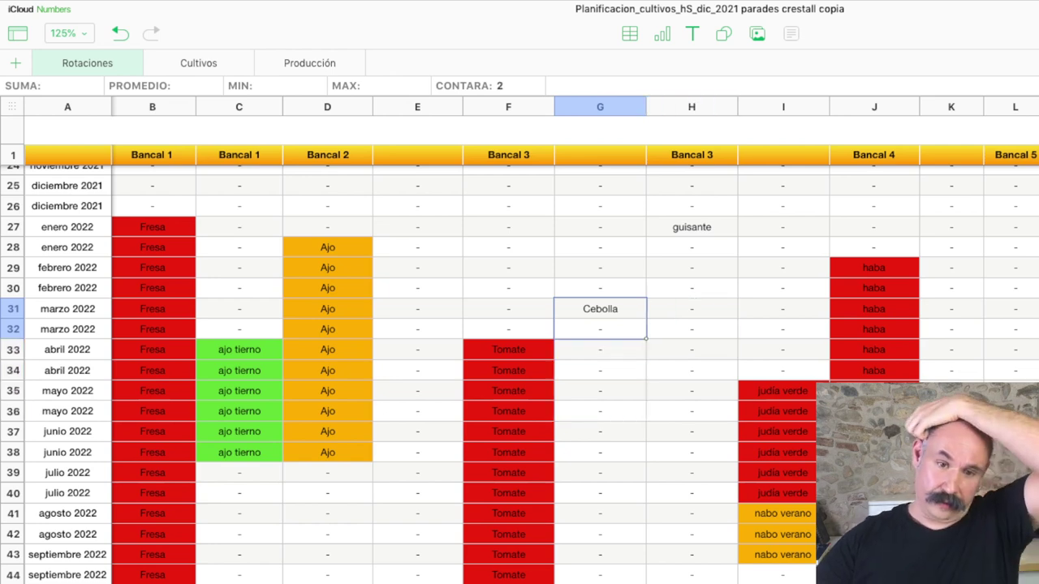
{"action": "key", "text": "shift+Up"}
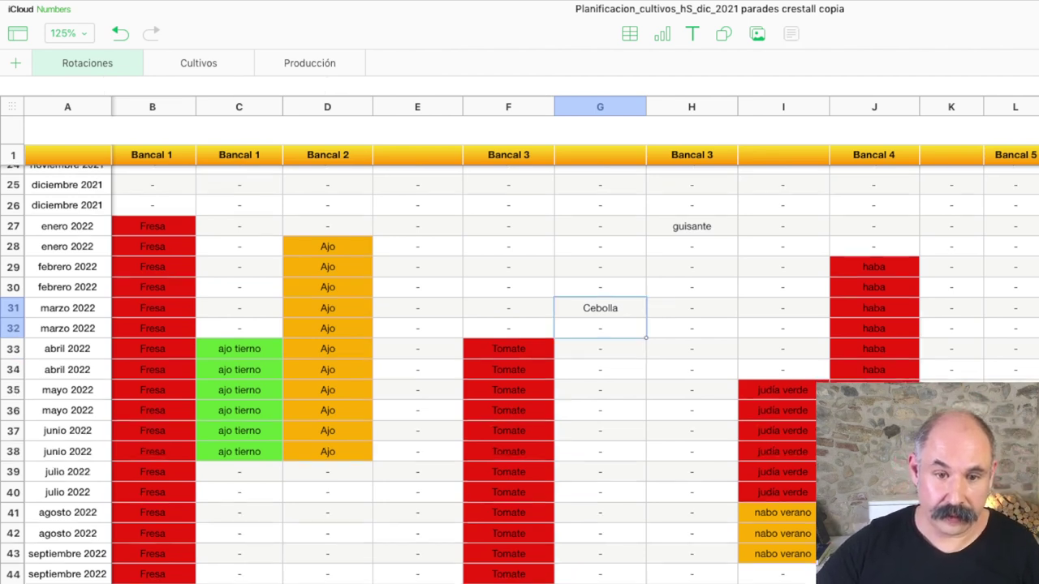
{"action": "key", "text": "shift+Down"}
{"action": "key", "text": "shift+Down"}
{"action": "key", "text": "shift+Down"}
{"action": "key", "text": "shift+Down"}
{"action": "key", "text": "shift+Down"}
{"action": "key", "text": "shift+Down"}
{"action": "key", "text": "shift+Down"}
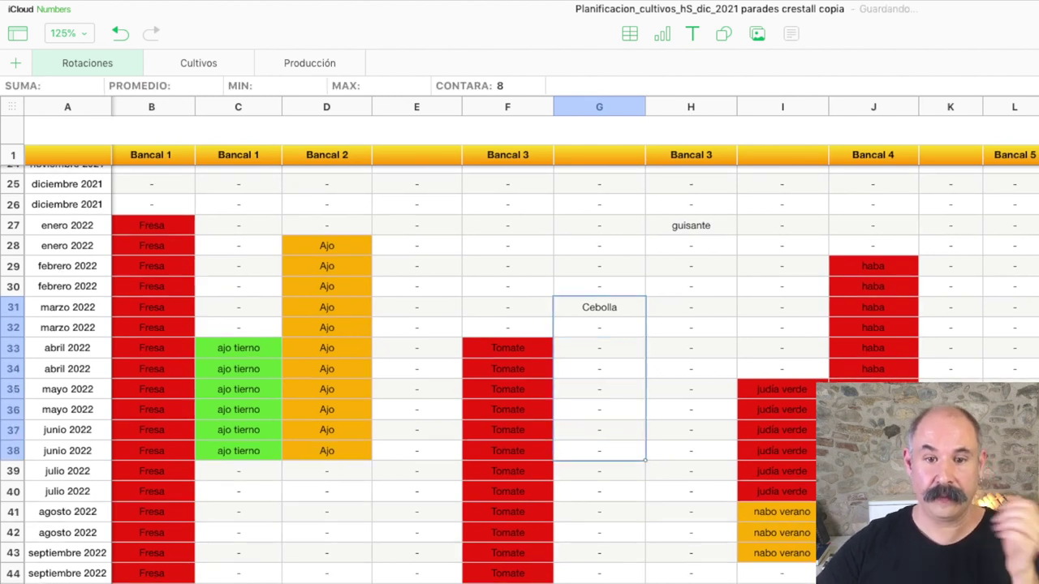
Fill guisante with its red colour down column H from H27 to H34, covering January through April 2022
{"action": "left_click", "coordinate": [691, 225]}
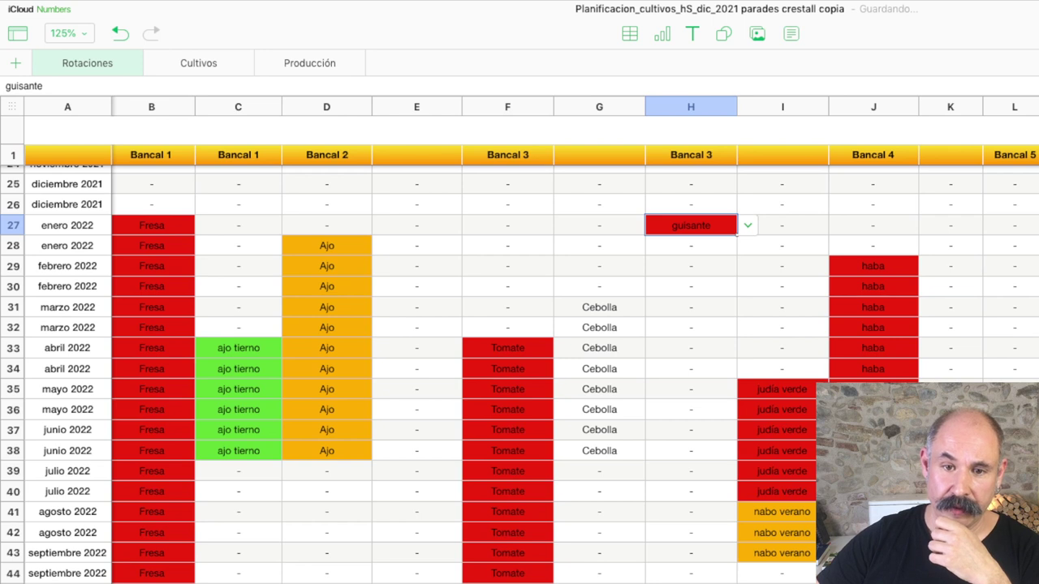
{"action": "key", "text": "shift+Down"}
{"action": "key", "text": "shift+Down"}
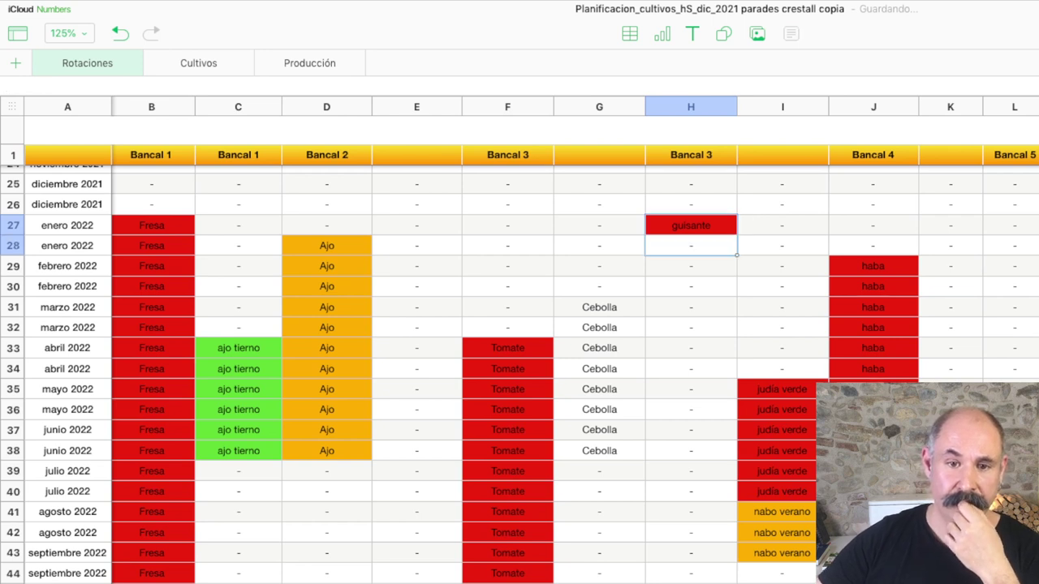
{"action": "scroll", "coordinate": [520, 365], "scroll_direction": "up", "scroll_amount": 1}
{"action": "key", "text": "shift+Down"}
{"action": "key", "text": "shift+Down"}
{"action": "key", "text": "shift+Down"}
{"action": "key", "text": "shift+Down"}
{"action": "key", "text": "shift+Down"}
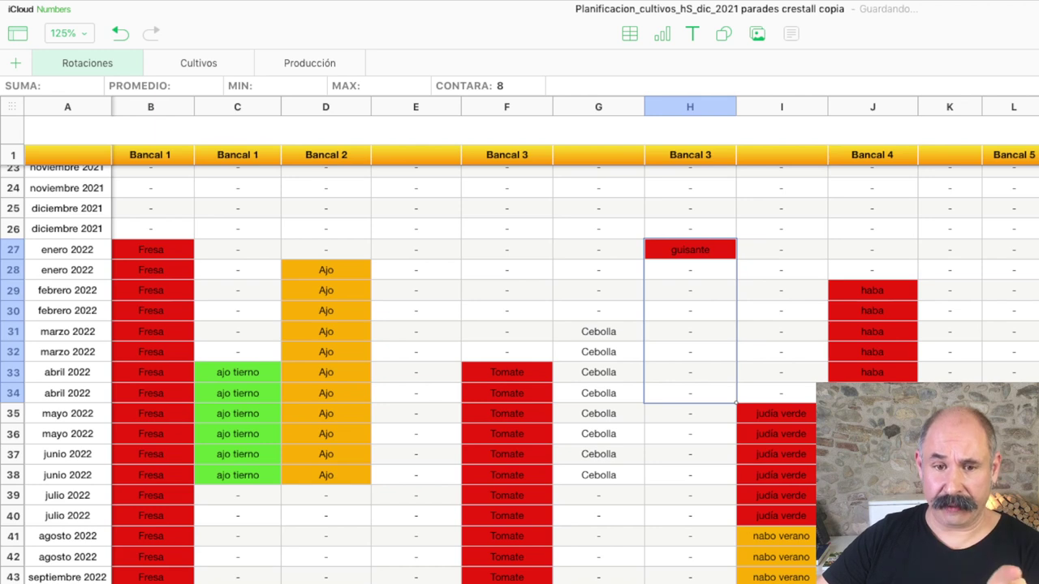
{"action": "key", "text": "super+v"}
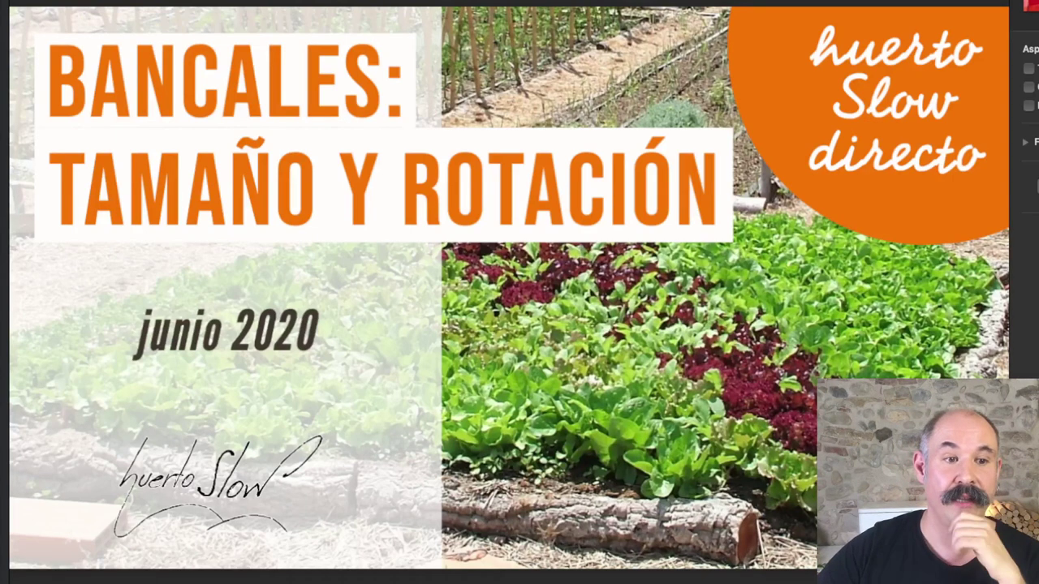
{"action": "key", "text": "Down"}
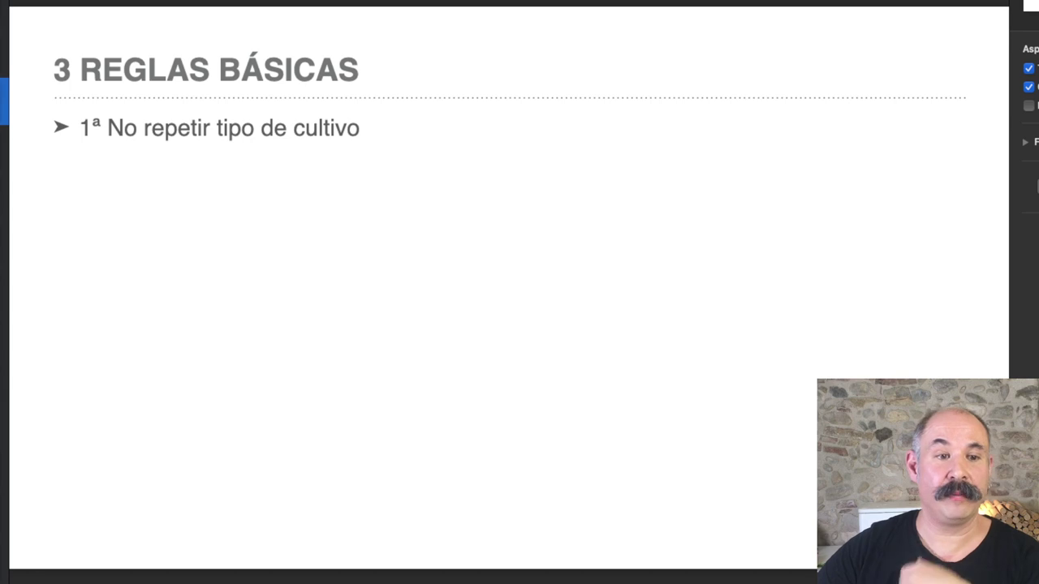
{"action": "key", "text": "Down"}
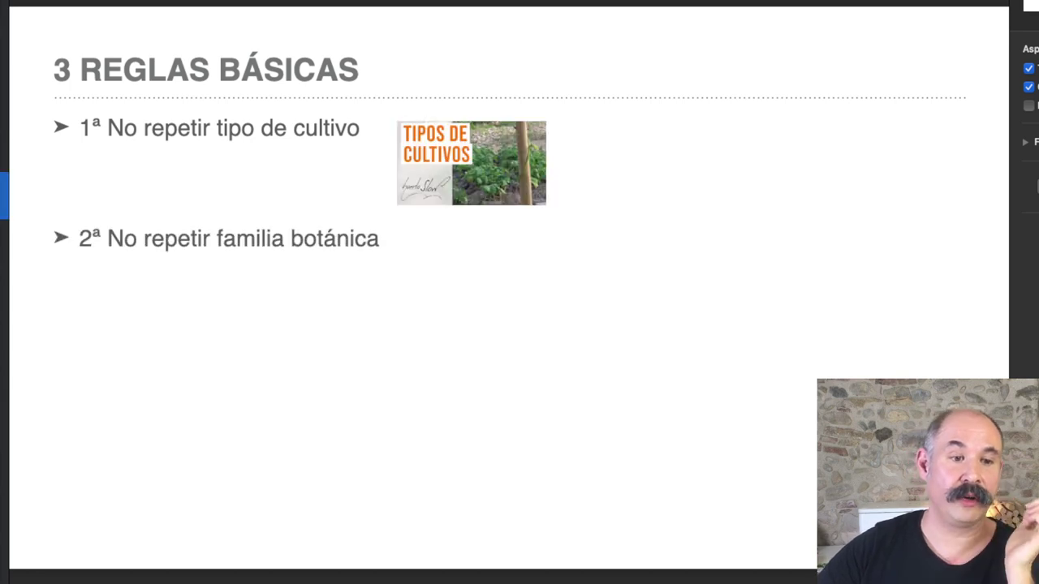
{"action": "key", "text": "Down"}
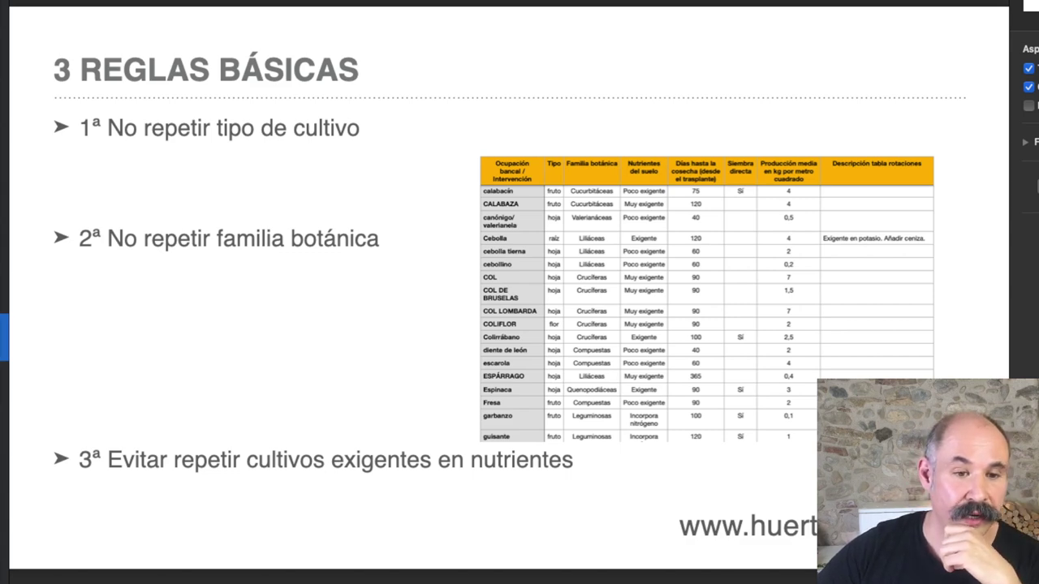
{"action": "key", "text": "Right"}
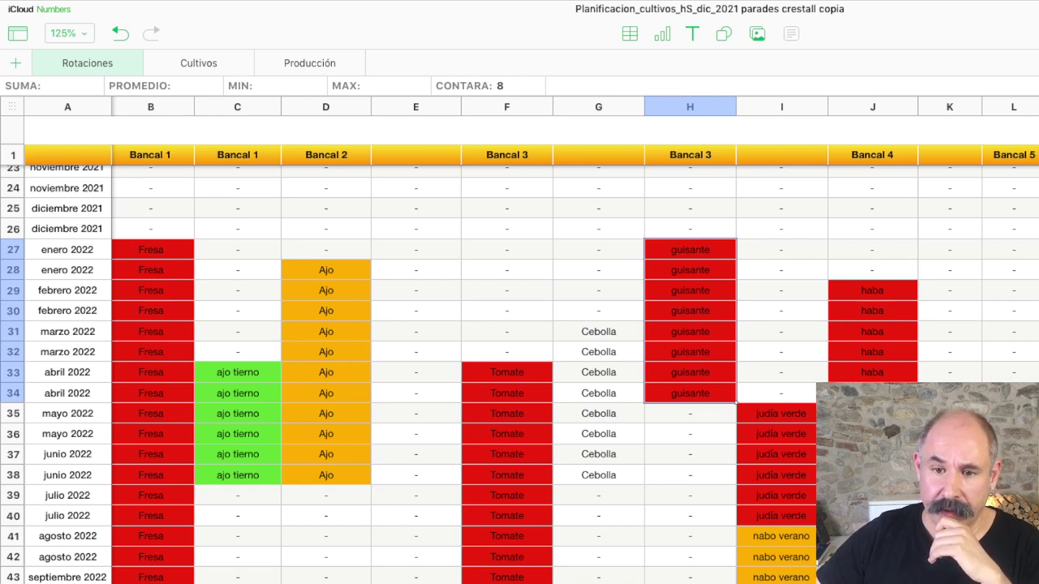
Set the first March 2022 entry of Bancal 5, cell L31, to Cebolla
{"action": "left_click", "coordinate": [1011, 331]}
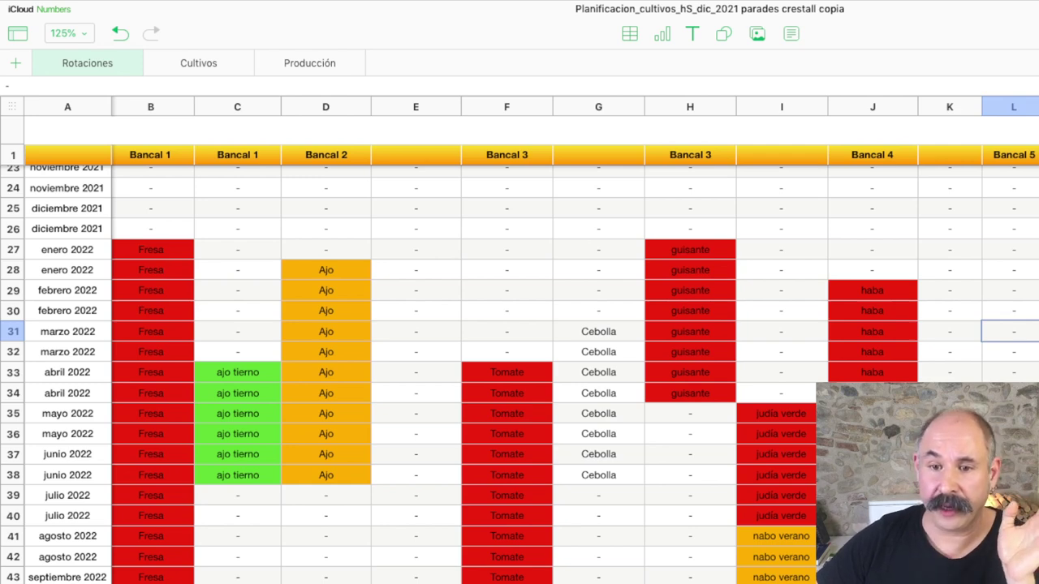
{"action": "left_click", "coordinate": [1011, 331]}
{"action": "scroll", "coordinate": [1010, 243], "scroll_direction": "up", "scroll_amount": 5}
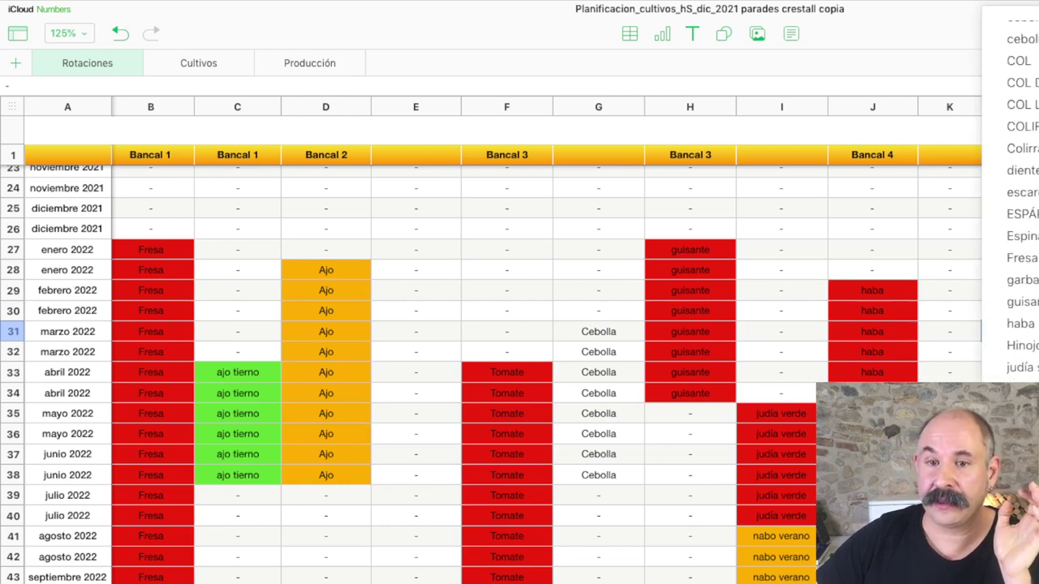
{"action": "scroll", "coordinate": [1010, 243], "scroll_direction": "up", "scroll_amount": 5}
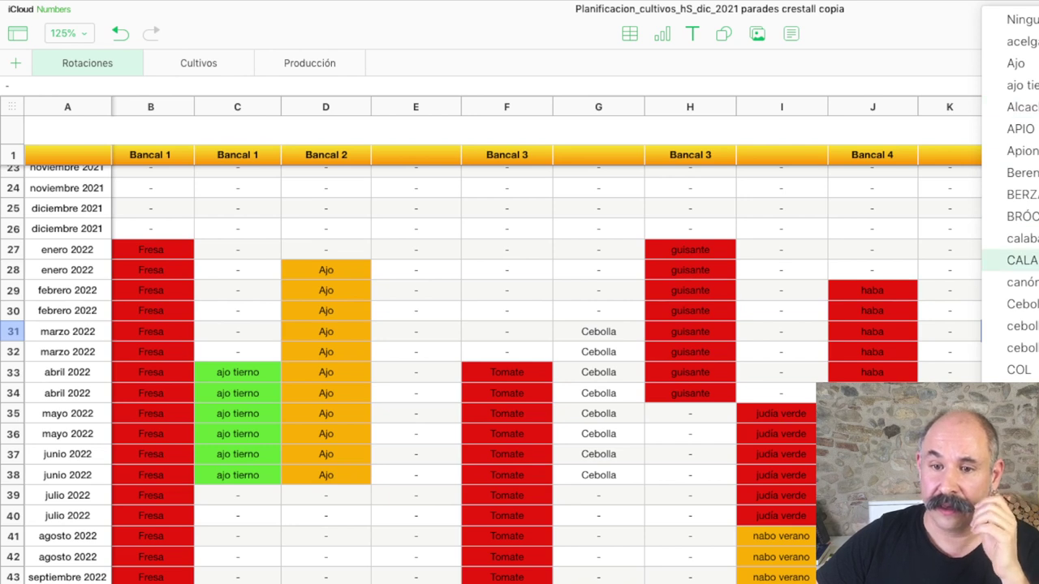
{"action": "key", "text": "Return"}
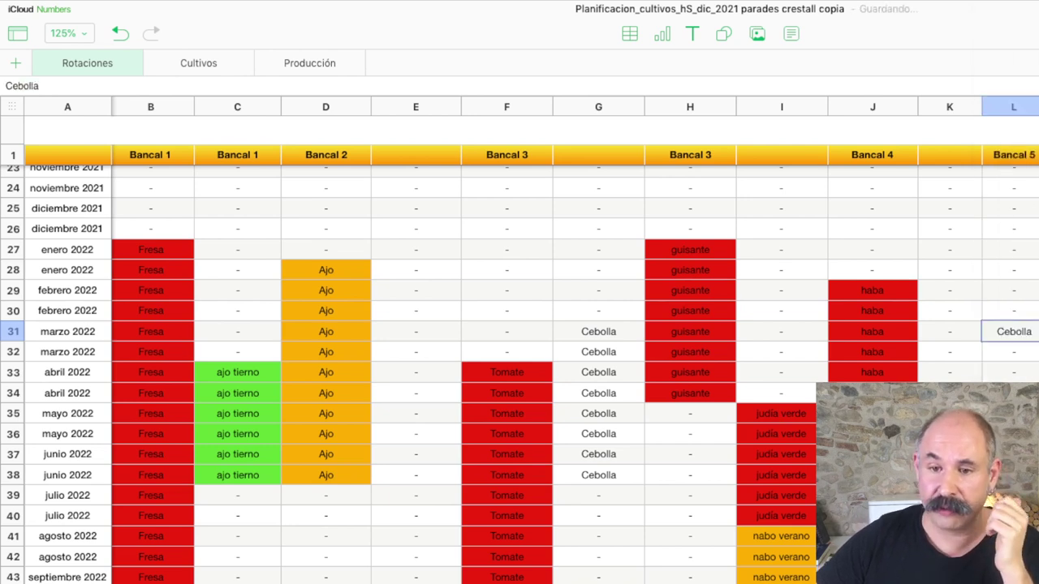
Fill Cebolla down column L from L31 to L38, covering March through June 2022
{"action": "key", "text": "shift+Down"}
{"action": "key", "text": "shift+Down"}
{"action": "key", "text": "shift+Down"}
{"action": "key", "text": "shift+Down"}
{"action": "key", "text": "shift+Down"}
{"action": "key", "text": "shift+Down"}
{"action": "key", "text": "shift+Down"}
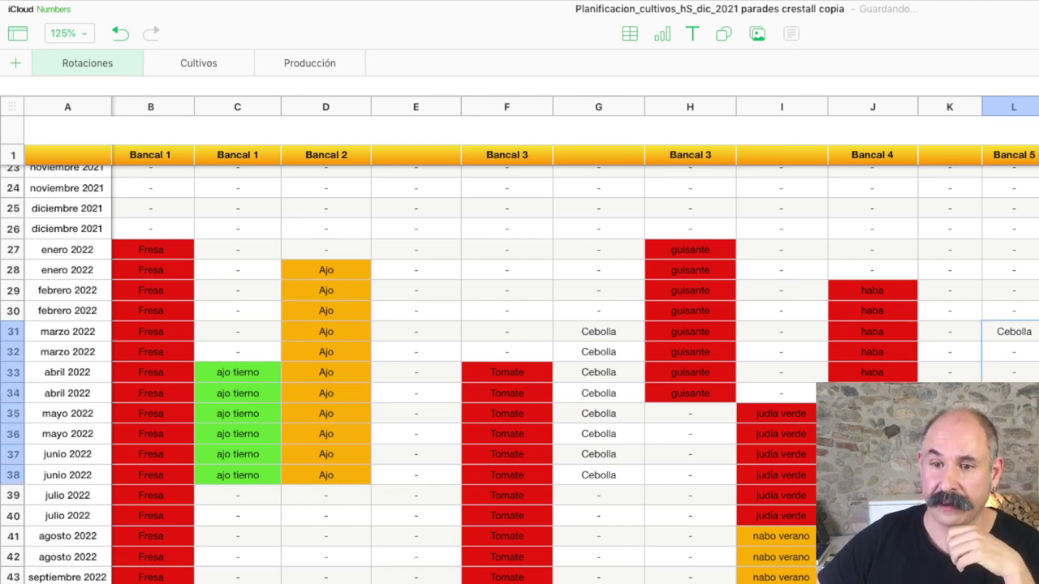
Apply the orange cell style to the Cebolla entries of Bancal 5, cells L31 to L38
{"action": "scroll", "coordinate": [519, 366], "scroll_direction": "down", "scroll_amount": 1}
{"action": "left_click", "coordinate": [1014, 328]}
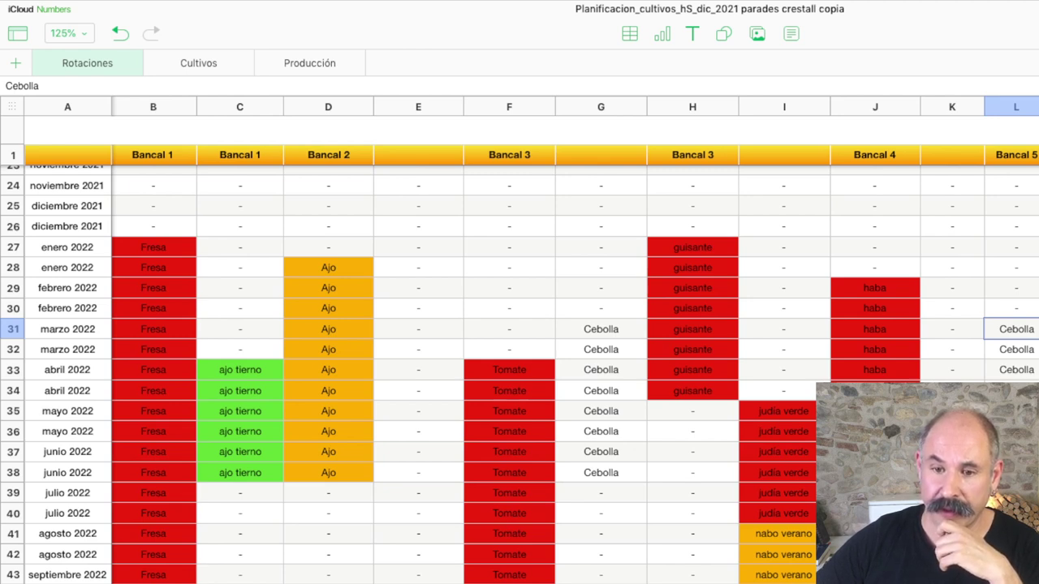
{"action": "key", "text": "shift+Down"}
{"action": "key", "text": "shift+Down"}
{"action": "key", "text": "shift+Down"}
{"action": "key", "text": "shift+Down"}
{"action": "key", "text": "shift+Down"}
{"action": "key", "text": "shift+Down"}
{"action": "key", "text": "shift+Down"}
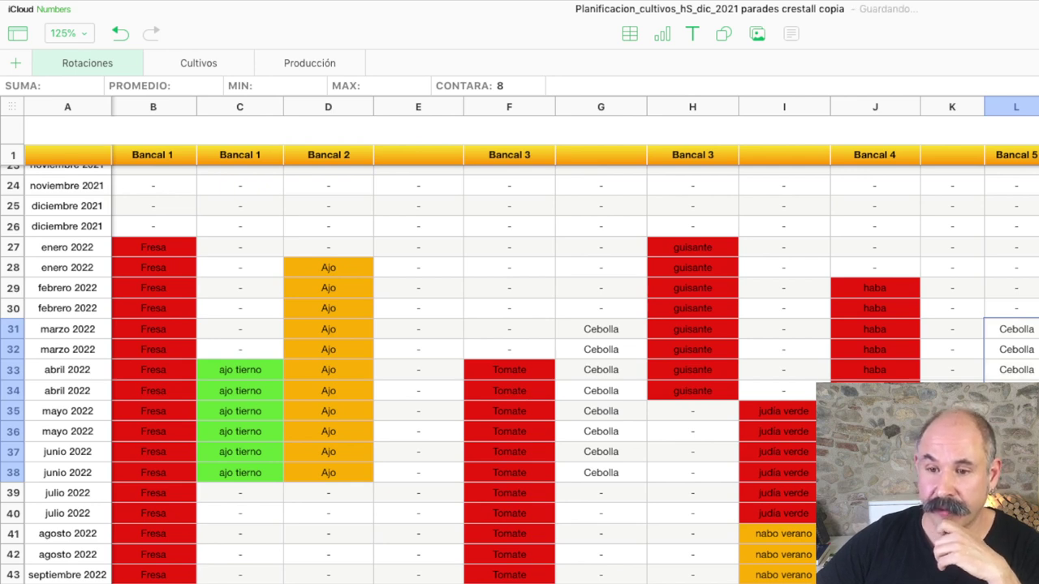
{"action": "key", "text": "alt+super+v"}
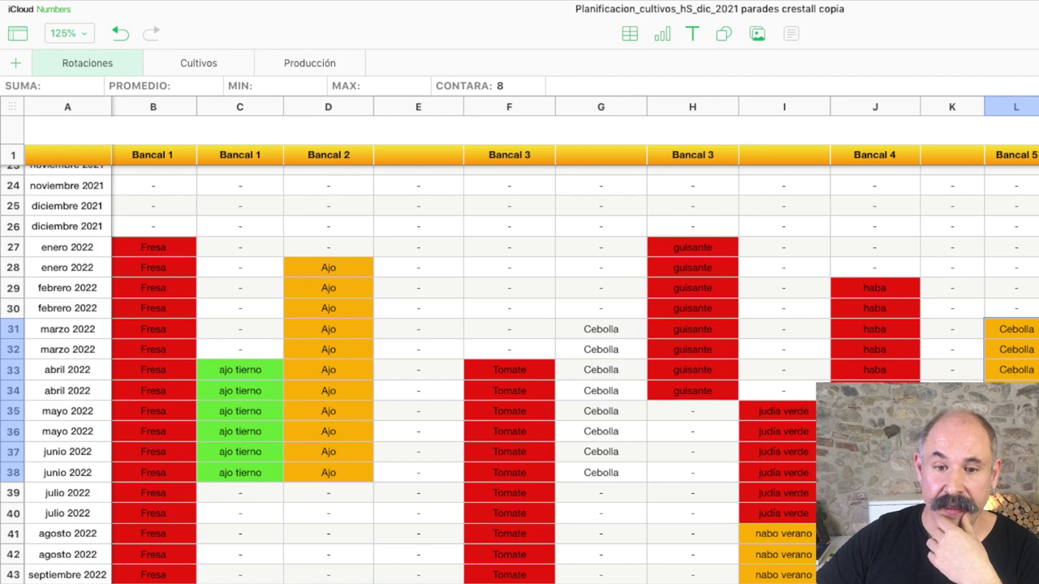
Clear the judía verde entries and the April 2022 placeholder above them in column I, cells I34 to I40
{"action": "left_click", "coordinate": [784, 411]}
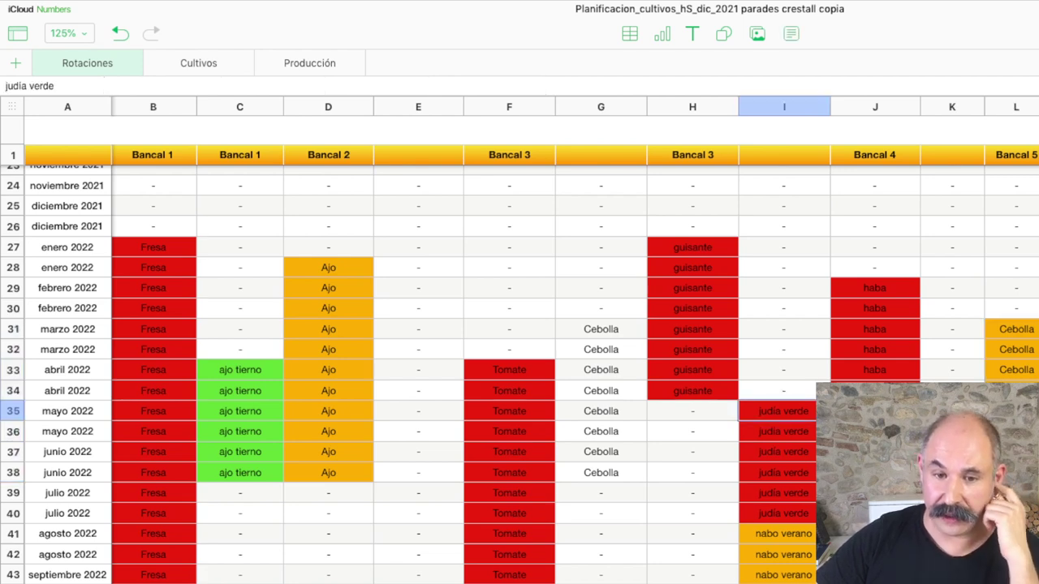
{"action": "left_click", "coordinate": [784, 390]}
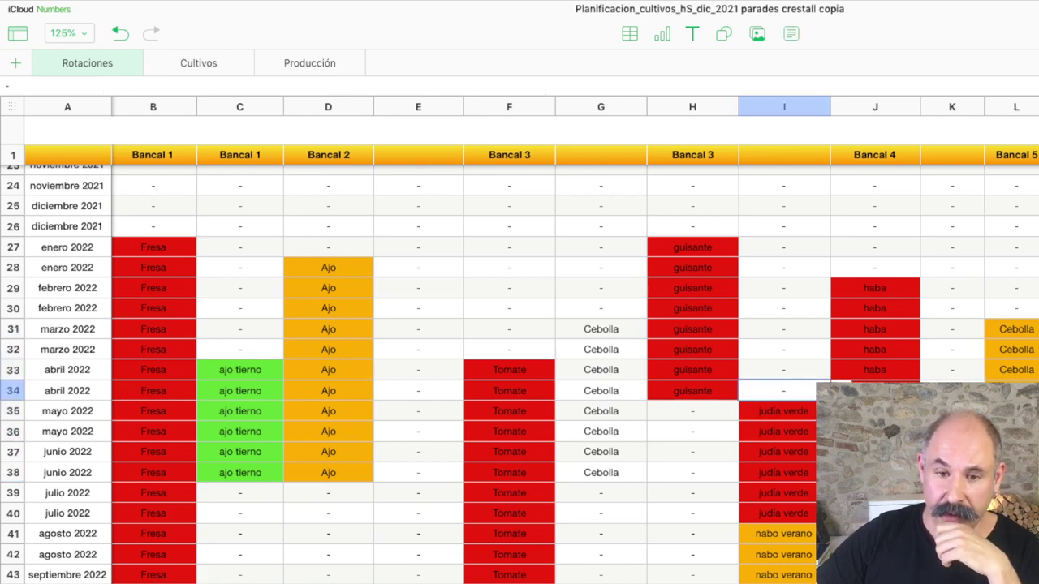
{"action": "key", "text": "shift+Down"}
{"action": "key", "text": "shift+Down"}
{"action": "key", "text": "shift+Down"}
{"action": "key", "text": "shift+Down"}
{"action": "key", "text": "shift+Down"}
{"action": "key", "text": "shift+Down"}
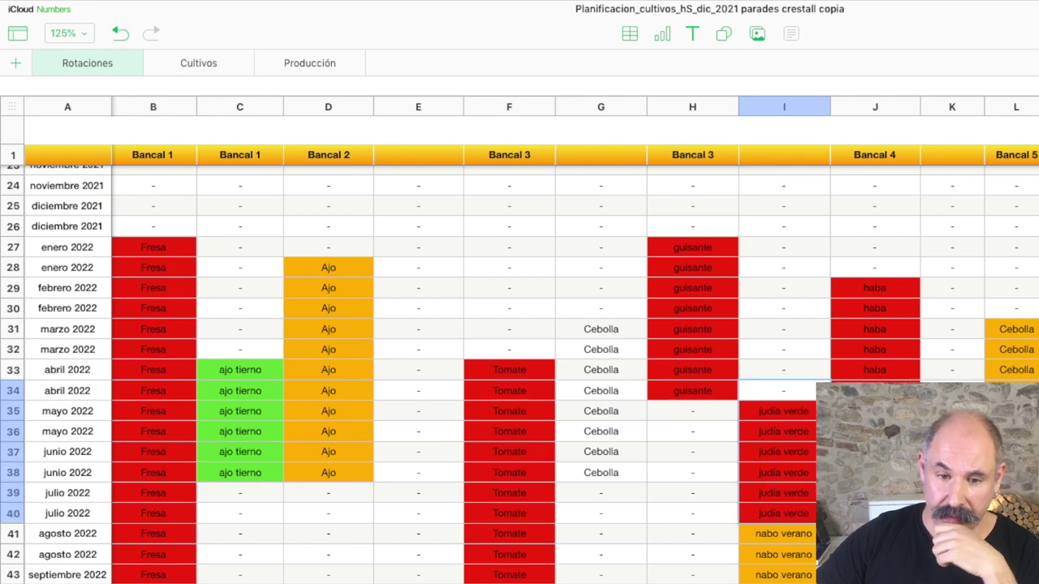
{"action": "key", "text": "Delete"}
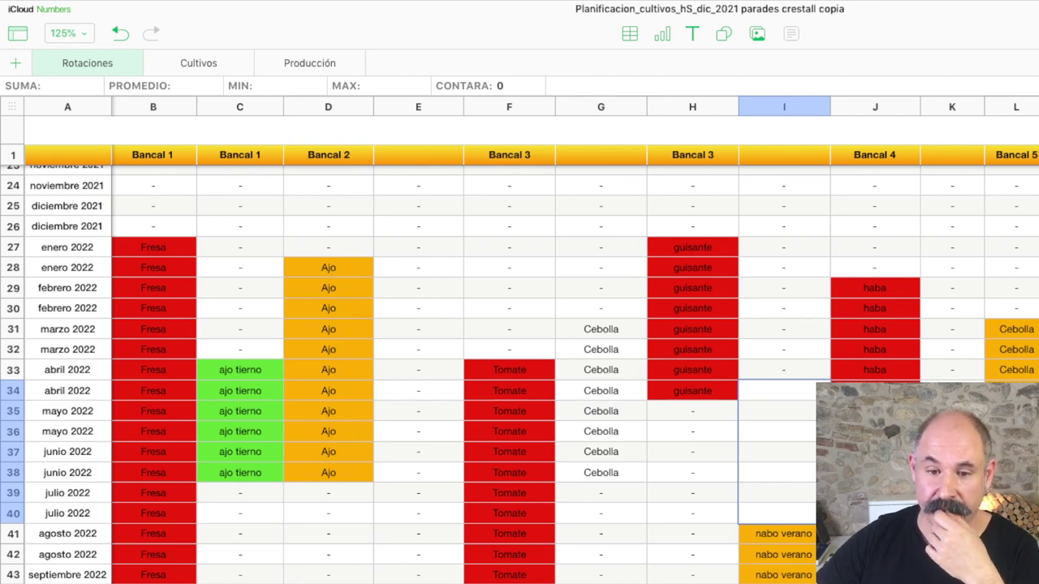
Set the first March 2022 entry of Bancal 6, cell N31, to PATATA CICLO LARGO
{"action": "scroll", "coordinate": [568, 365], "scroll_direction": "right", "scroll_amount": 3}
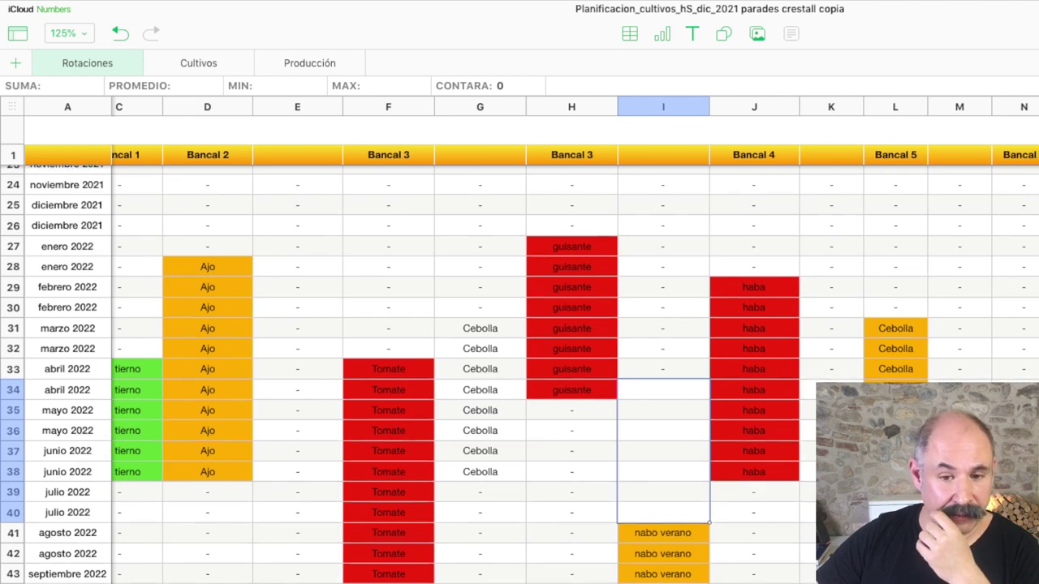
{"action": "scroll", "coordinate": [568, 365], "scroll_direction": "down", "scroll_amount": 1}
{"action": "scroll", "coordinate": [568, 365], "scroll_direction": "left", "scroll_amount": 1}
{"action": "scroll", "coordinate": [568, 366], "scroll_direction": "right", "scroll_amount": 1}
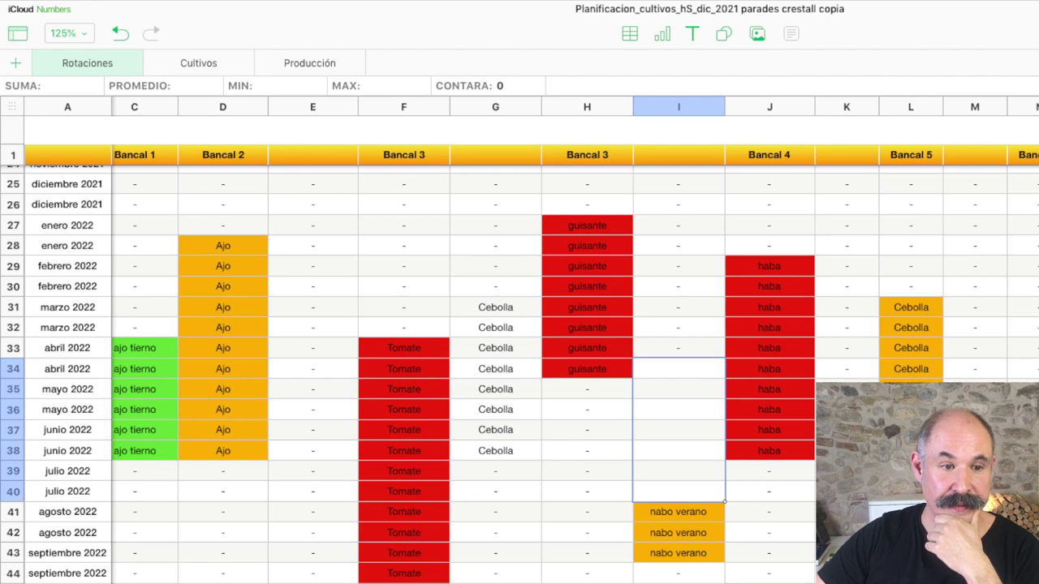
{"action": "scroll", "coordinate": [519, 365], "scroll_direction": "right", "scroll_amount": 1}
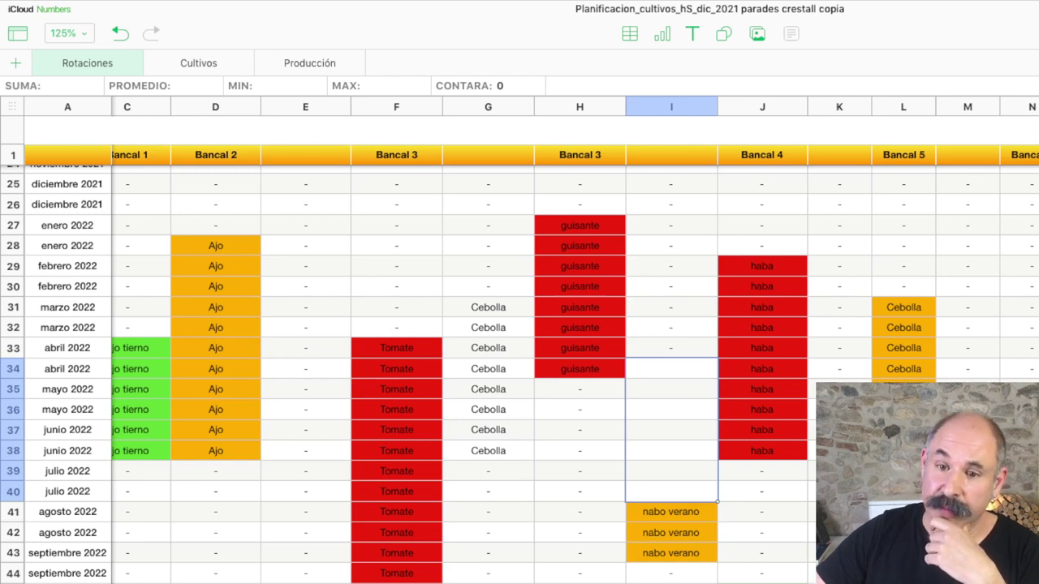
{"action": "left_click", "coordinate": [1018, 307]}
{"action": "left_click", "coordinate": [1018, 327]}
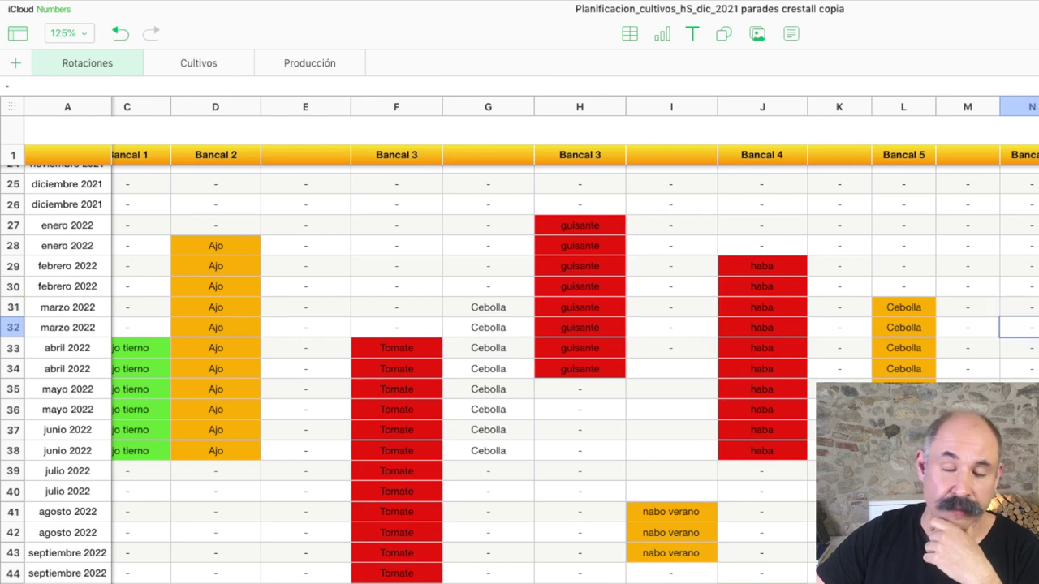
{"action": "left_click", "coordinate": [1018, 307]}
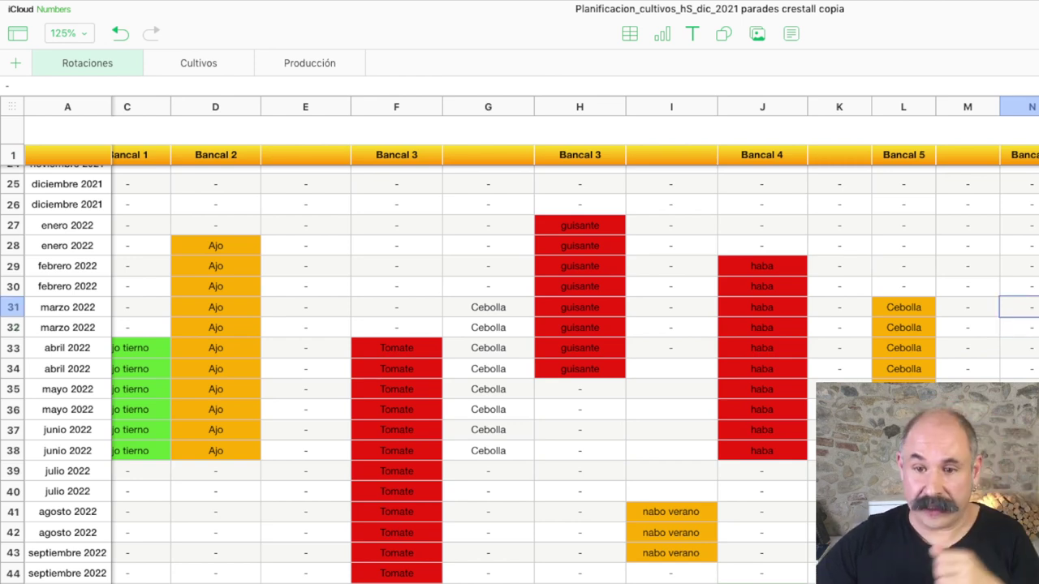
{"action": "left_click", "coordinate": [1018, 307]}
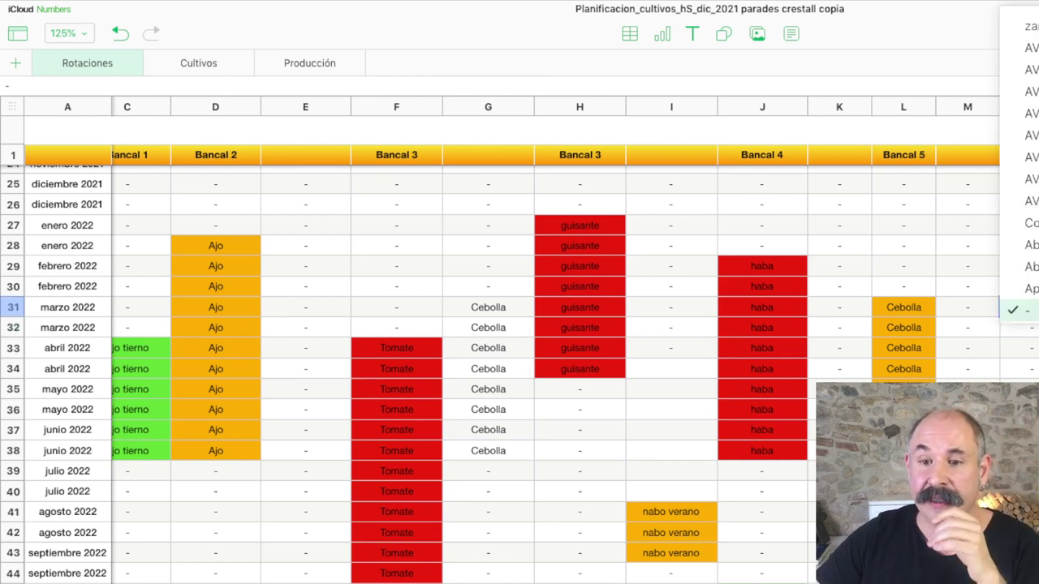
{"action": "scroll", "coordinate": [1018, 203], "scroll_direction": "down", "scroll_amount": 5}
{"action": "scroll", "coordinate": [1019, 203], "scroll_direction": "up", "scroll_amount": 3}
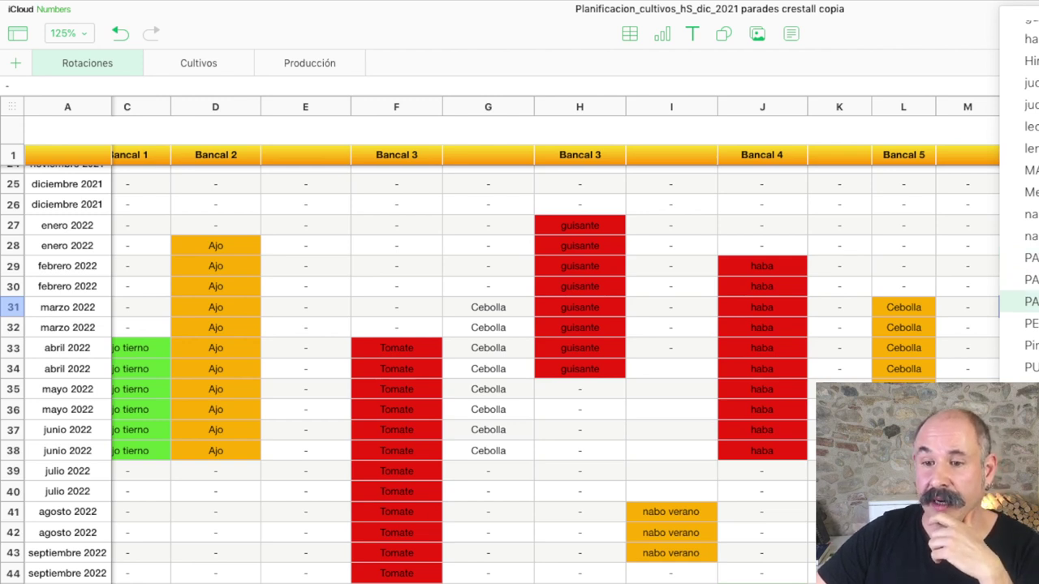
{"action": "left_click", "coordinate": [1024, 301]}
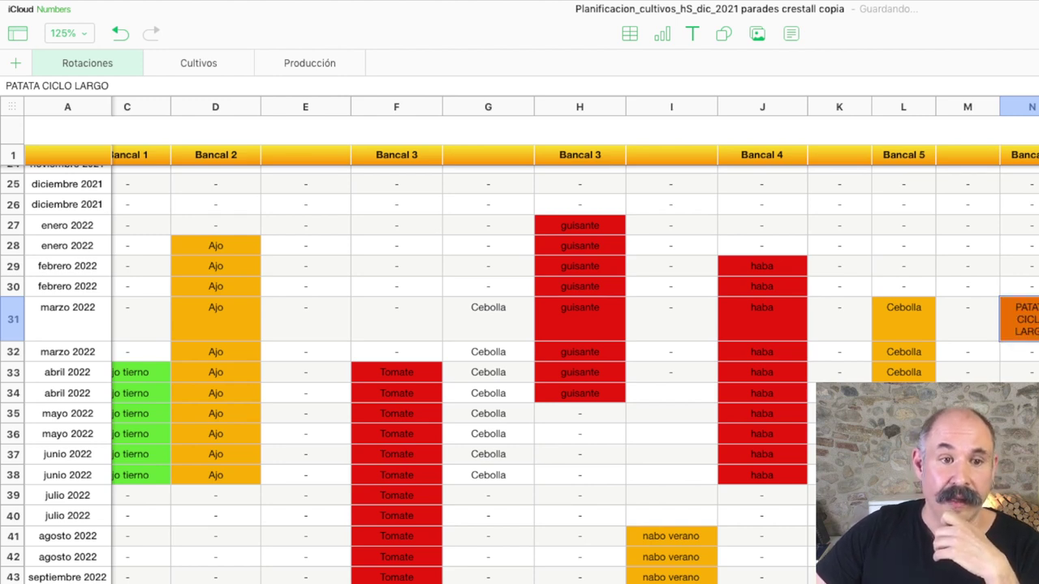
Look up the days to harvest for PATATA CICLO LARGO in the Cultivos sheet
{"action": "left_click", "coordinate": [198, 62]}
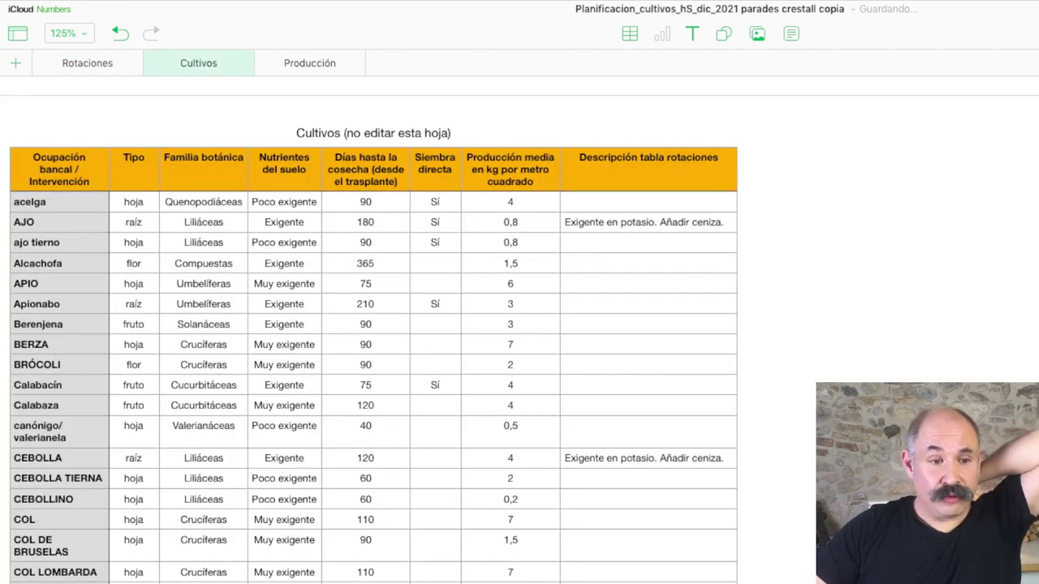
{"action": "scroll", "coordinate": [374, 349], "scroll_direction": "down", "scroll_amount": 6}
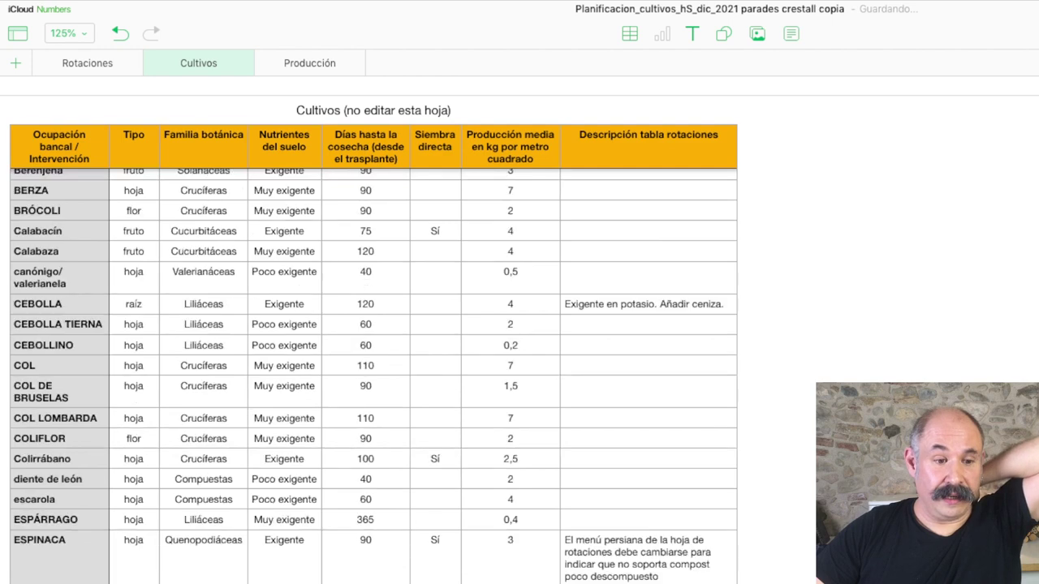
{"action": "scroll", "coordinate": [373, 376], "scroll_direction": "down", "scroll_amount": 12}
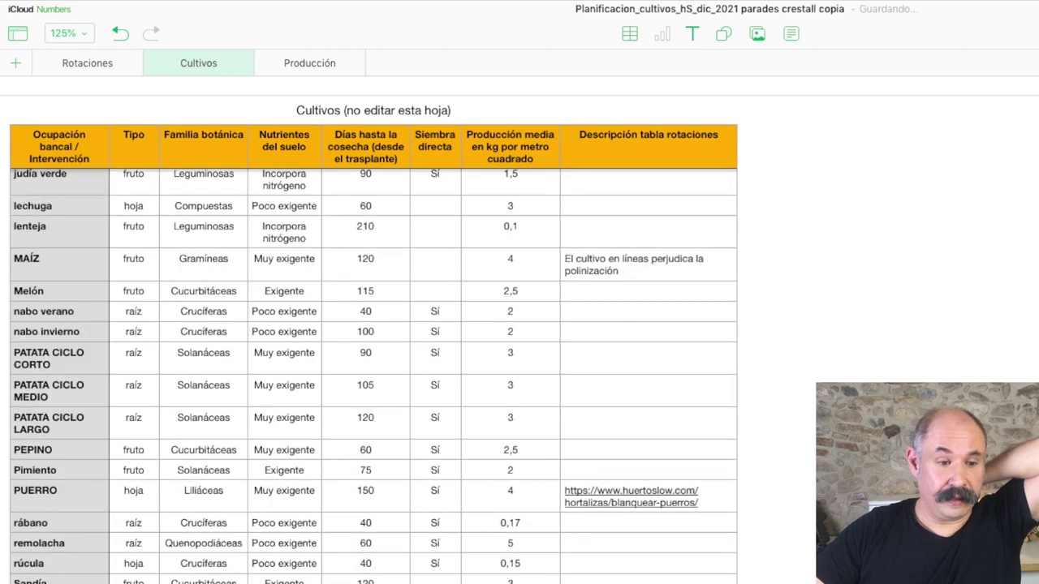
{"action": "scroll", "coordinate": [373, 376], "scroll_direction": "down", "scroll_amount": 1}
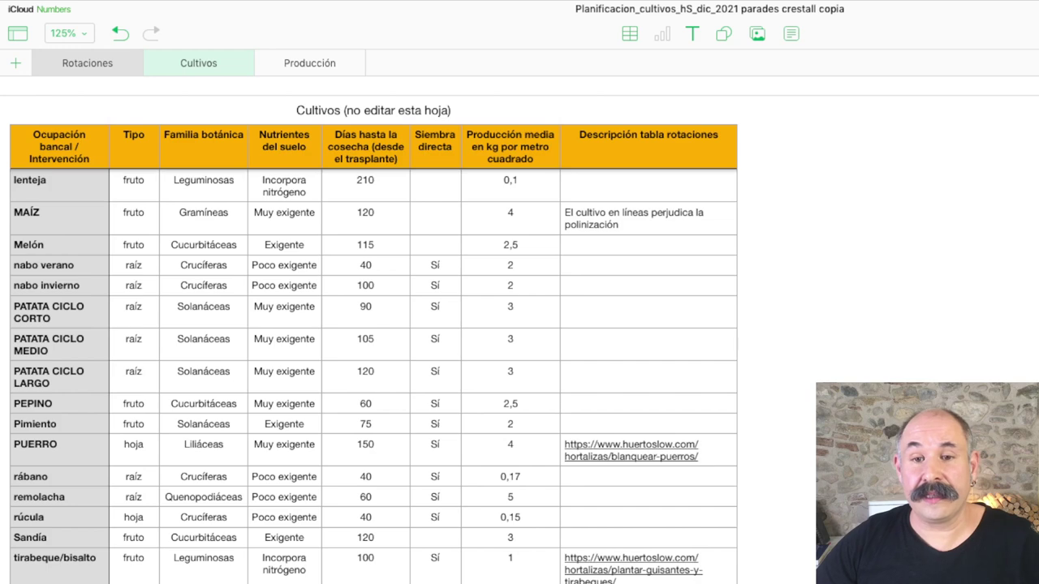
In the Rotaciones sheet, fill PATATA CICLO LARGO down column N from N31 to N38, covering March through June 2022
{"action": "left_click", "coordinate": [87, 63]}
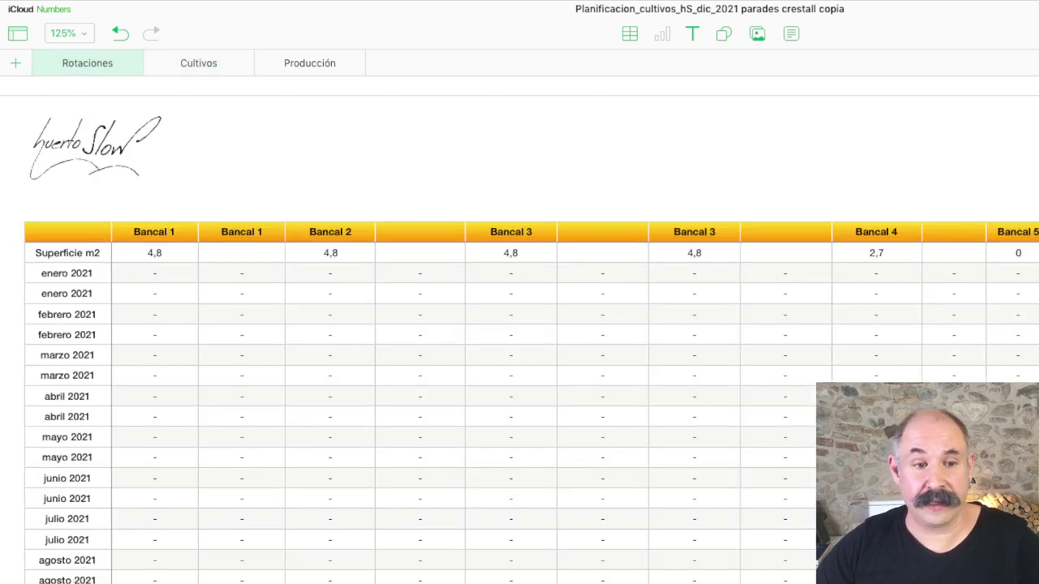
{"action": "scroll", "coordinate": [519, 349], "scroll_direction": "down", "scroll_amount": 15}
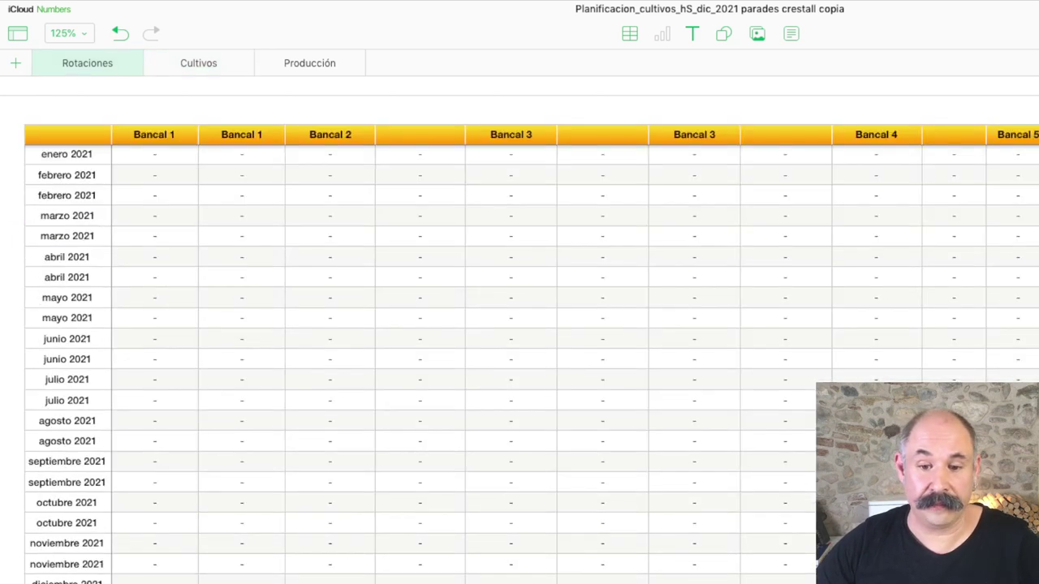
{"action": "scroll", "coordinate": [520, 349], "scroll_direction": "up", "scroll_amount": 5}
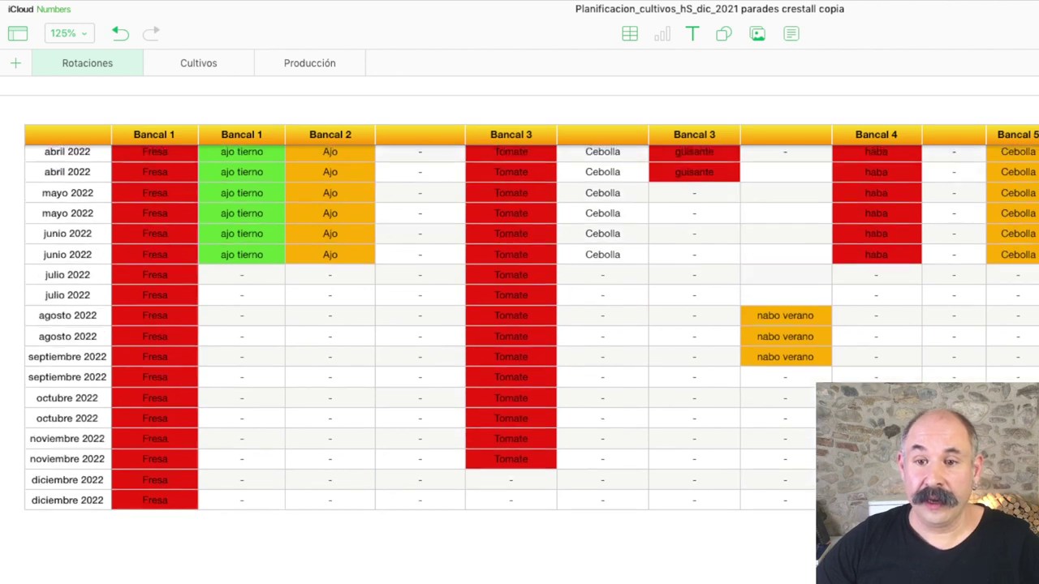
{"action": "scroll", "coordinate": [519, 349], "scroll_direction": "up", "scroll_amount": 1}
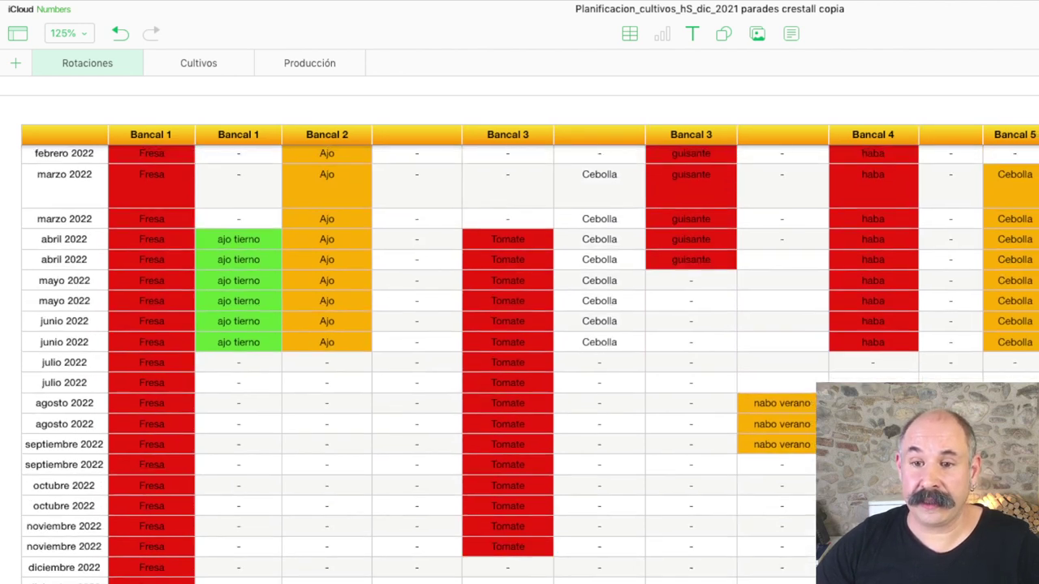
{"action": "scroll", "coordinate": [519, 354], "scroll_direction": "right", "scroll_amount": 5}
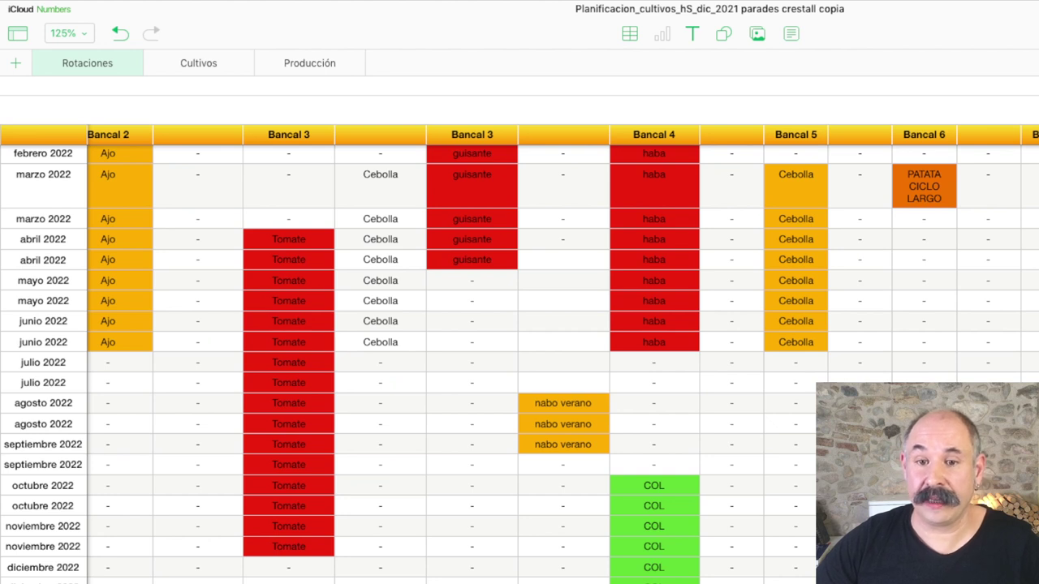
{"action": "left_click", "coordinate": [924, 186]}
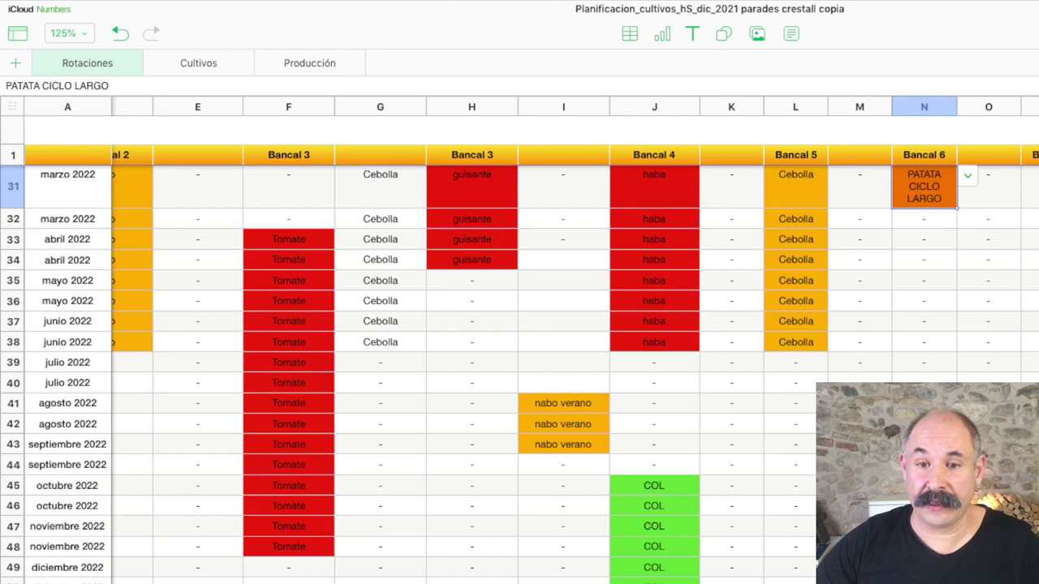
{"action": "left_click", "coordinate": [923, 218]}
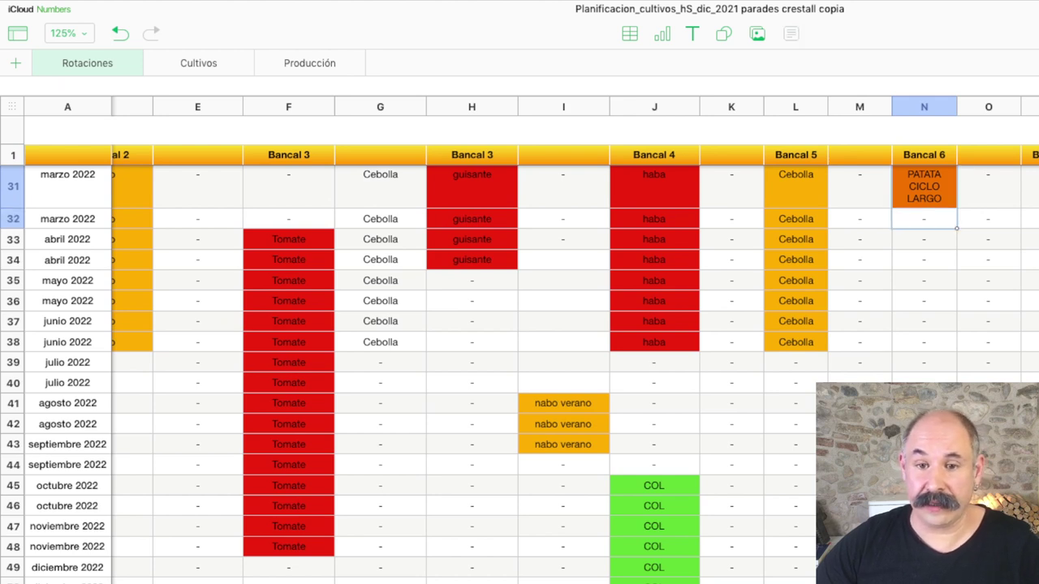
{"action": "key", "text": "shift+Down"}
{"action": "key", "text": "shift+Down"}
{"action": "key", "text": "shift+Down"}
{"action": "key", "text": "shift+Down"}
{"action": "key", "text": "shift+Down"}
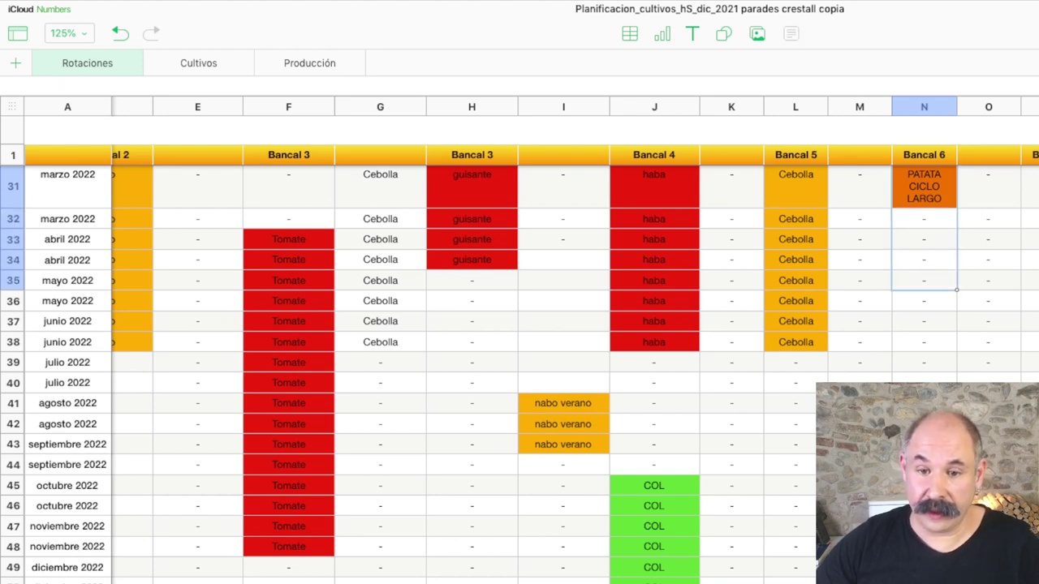
{"action": "key", "text": "shift+Down"}
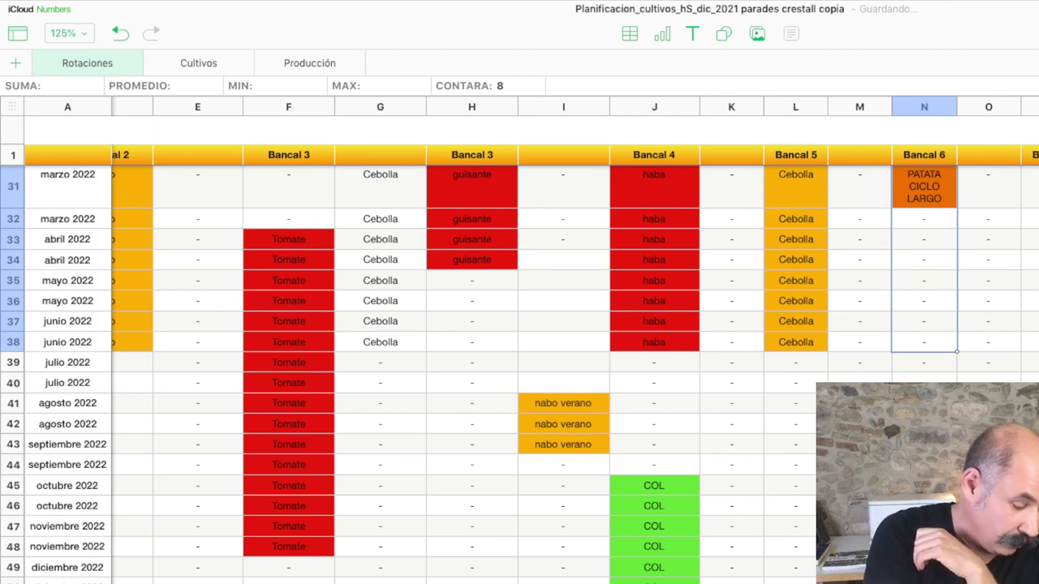
{"action": "type", "text": "PATATA CICLO LARGO PATATA CICLO LARGO PATATA CICLO LARGO PATATA CICLO LARGO PATATA CICLO LARGO PATATA CICLO LARGO PATATA CICLO LARGO"}
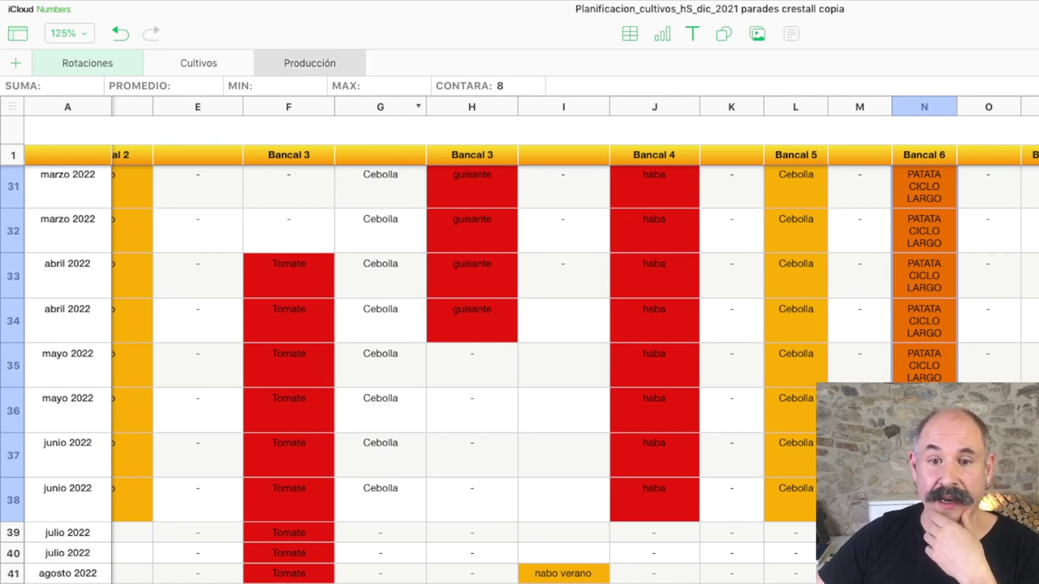
Examine the Fresa row in the Producción sheet and the formula behind its January 2022 production
{"action": "left_click", "coordinate": [309, 62]}
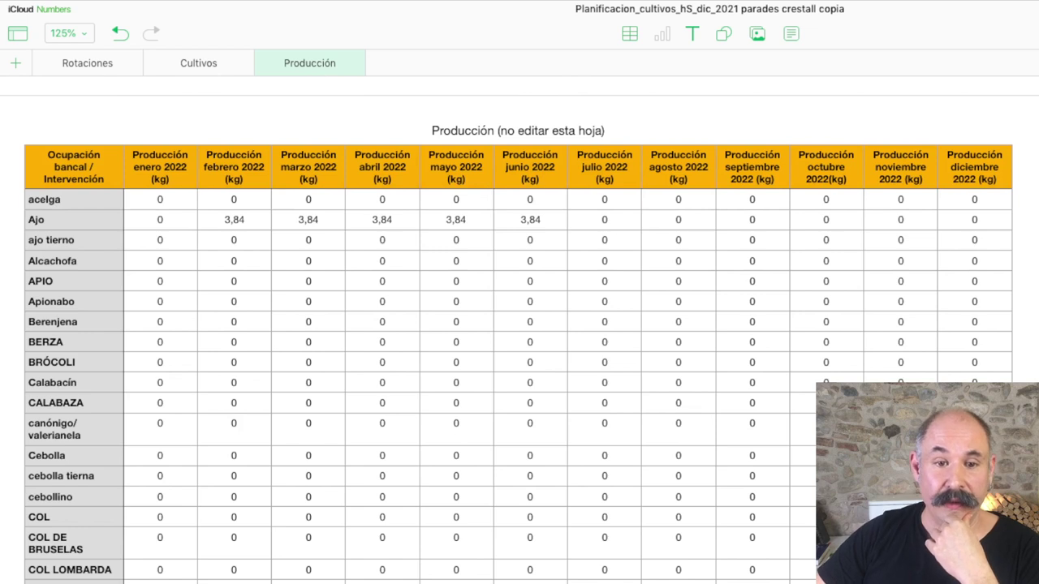
{"action": "scroll", "coordinate": [520, 365], "scroll_direction": "down", "scroll_amount": 5}
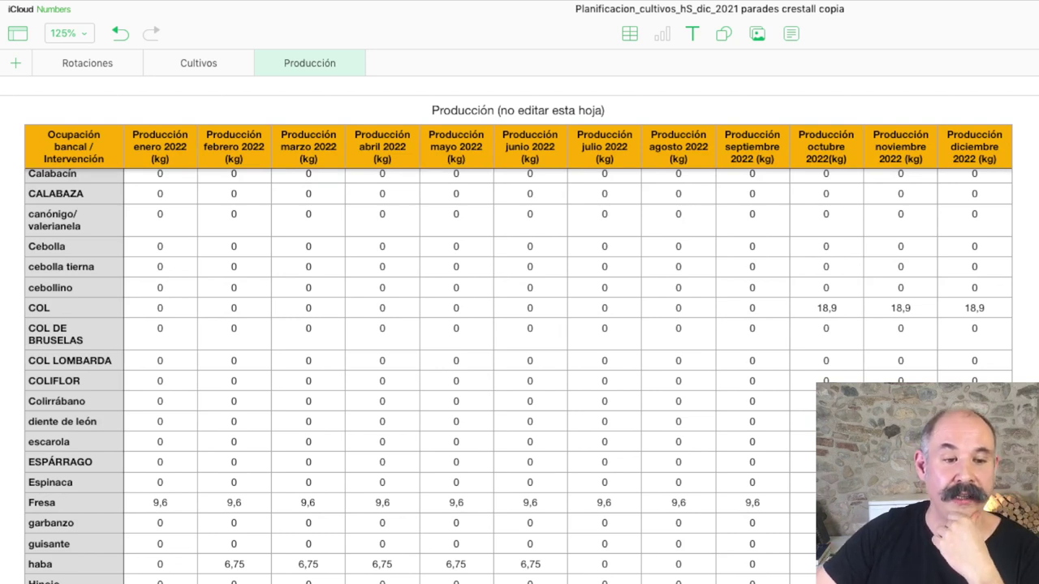
{"action": "left_click", "coordinate": [73, 502]}
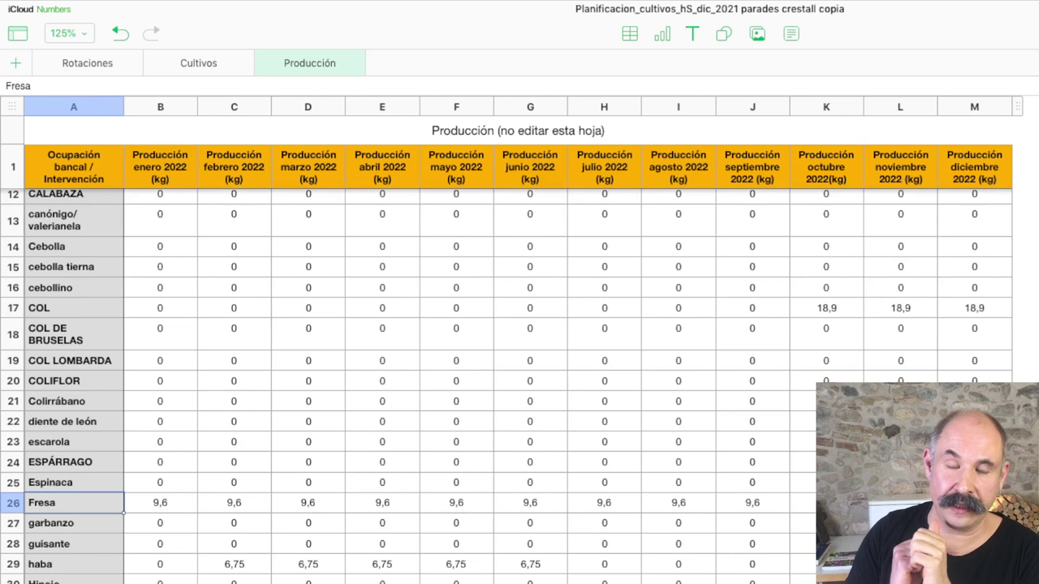
{"action": "left_click", "coordinate": [160, 502]}
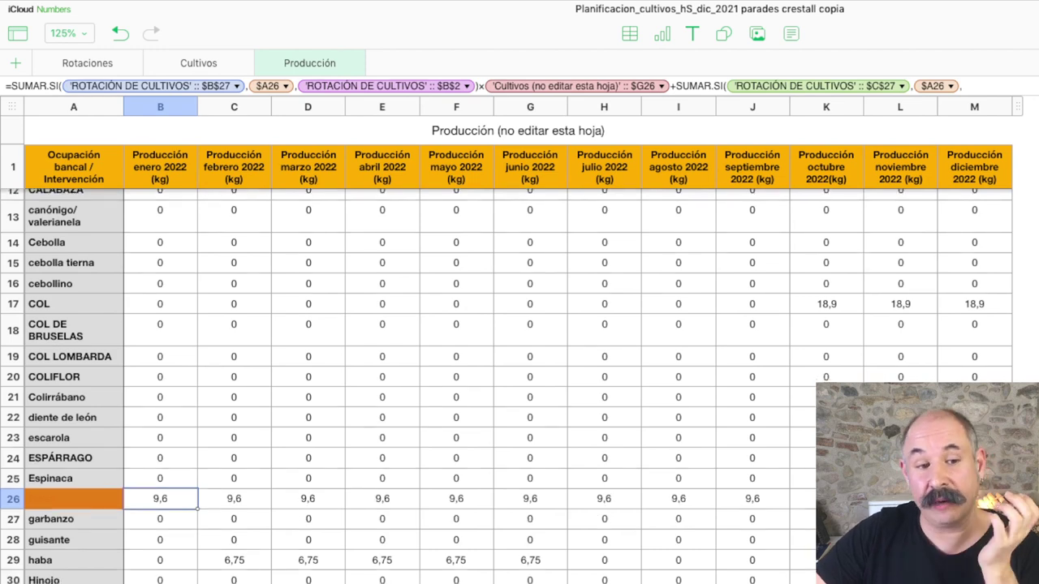
Check the monthly 2022 production of PATATA CICLO LARGO in the Producción sheet
{"action": "scroll", "coordinate": [519, 365], "scroll_direction": "down", "scroll_amount": 4}
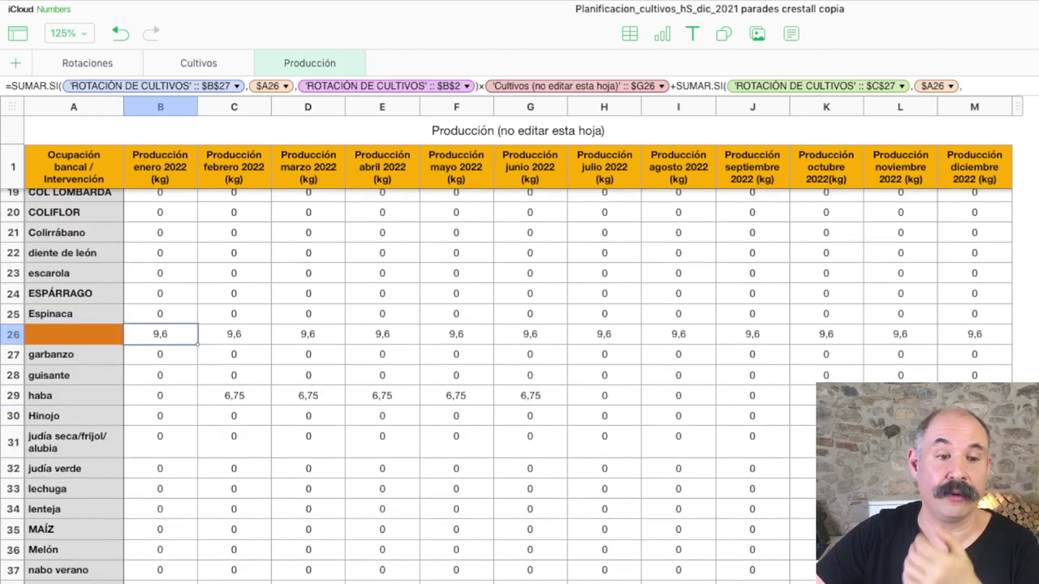
{"action": "scroll", "coordinate": [519, 365], "scroll_direction": "down", "scroll_amount": 3}
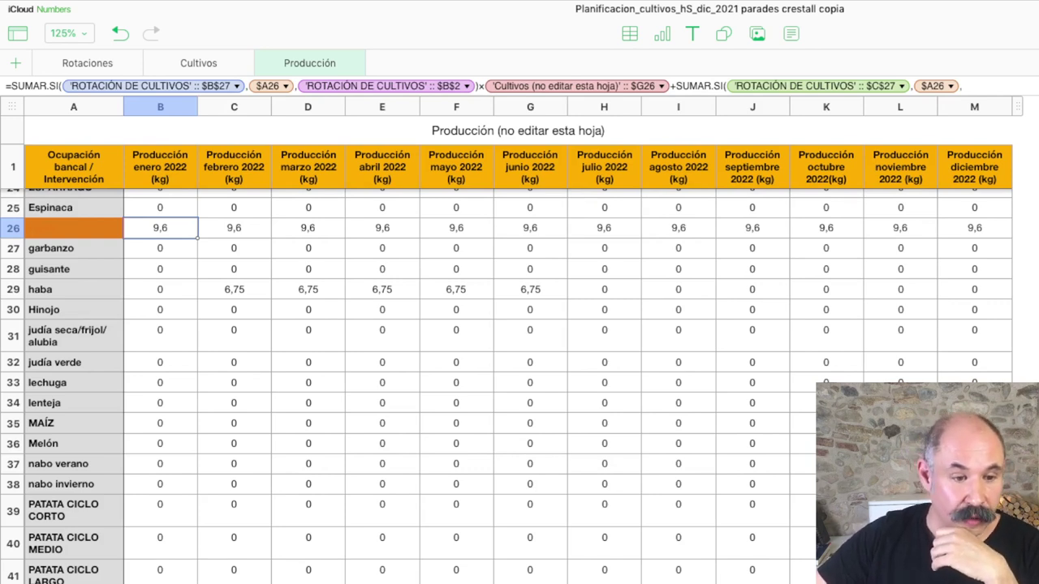
{"action": "left_click", "coordinate": [73, 572]}
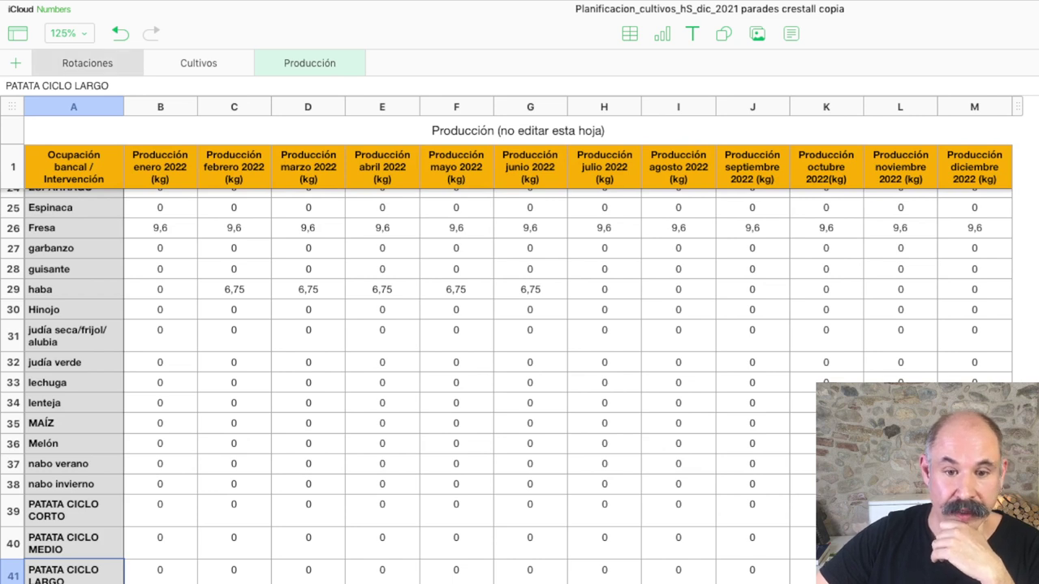
In the Rotaciones sheet, set Bancal 7's second abril 2022 cell (P34) to judía verde
{"action": "left_click", "coordinate": [87, 62]}
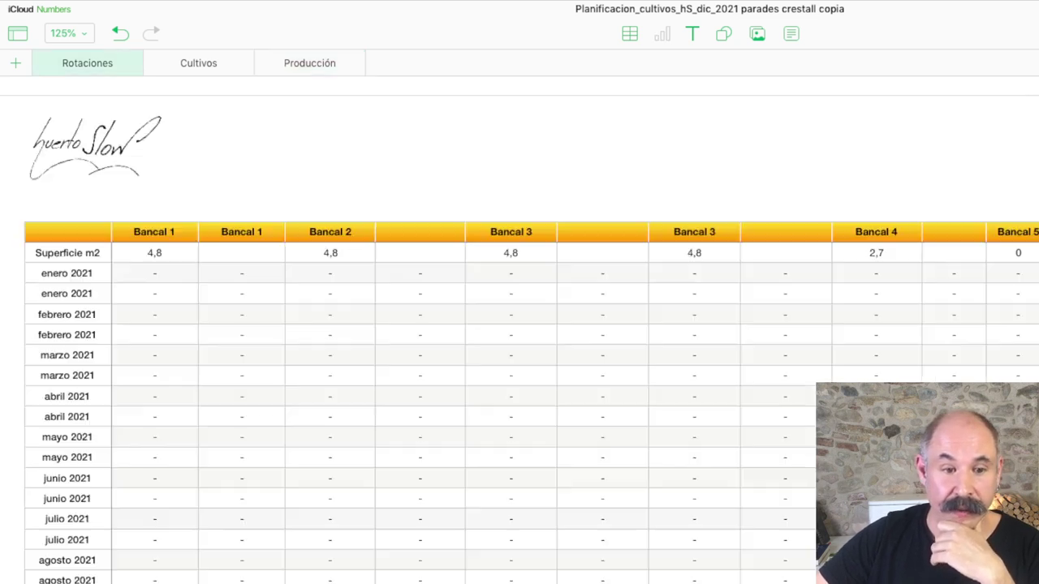
{"action": "scroll", "coordinate": [532, 344], "scroll_direction": "down", "scroll_amount": 10}
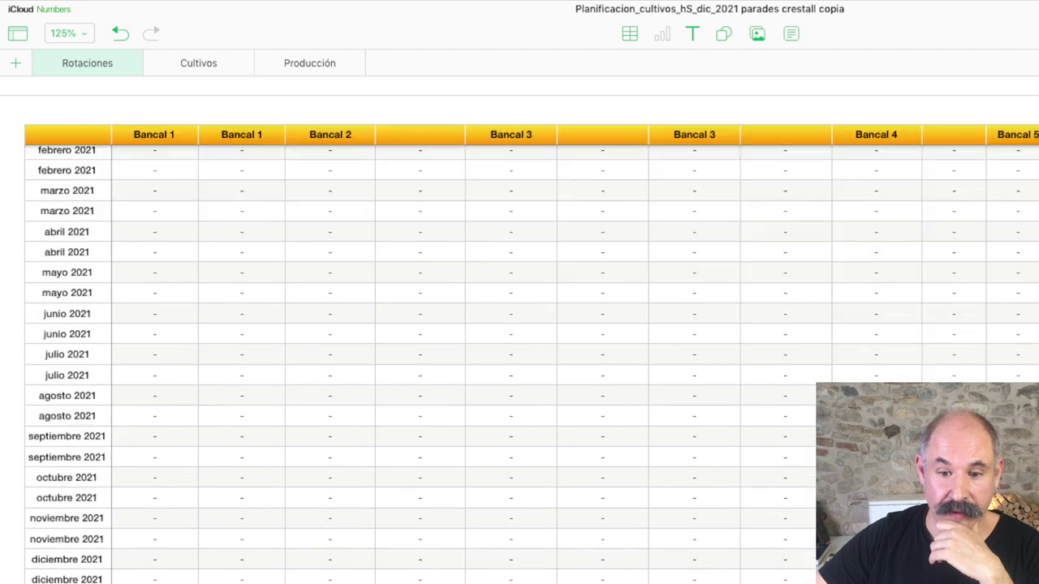
{"action": "scroll", "coordinate": [532, 351], "scroll_direction": "down", "scroll_amount": 5}
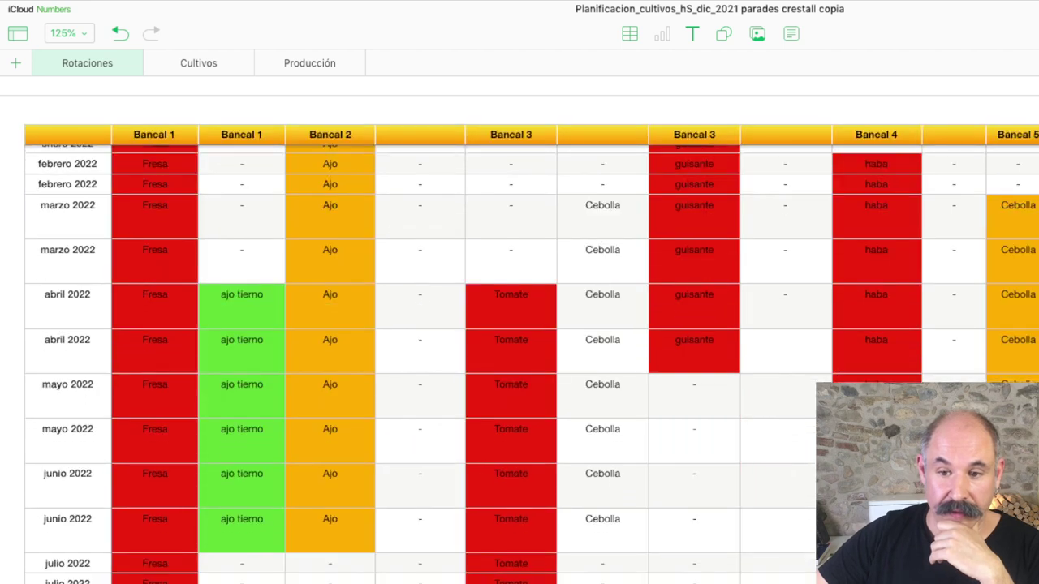
{"action": "scroll", "coordinate": [531, 365], "scroll_direction": "up", "scroll_amount": 3}
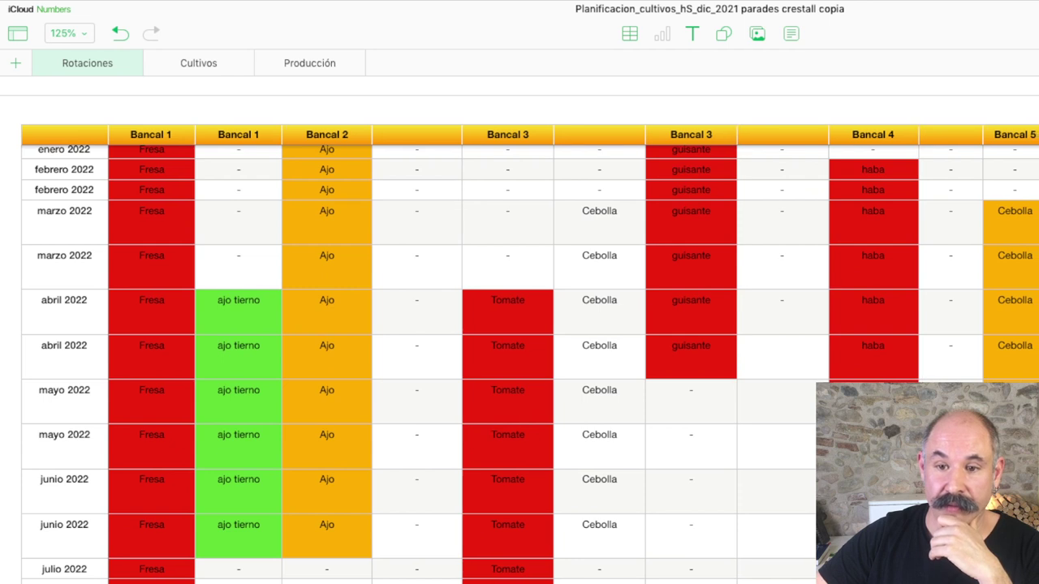
{"action": "scroll", "coordinate": [519, 354], "scroll_direction": "right", "scroll_amount": 3}
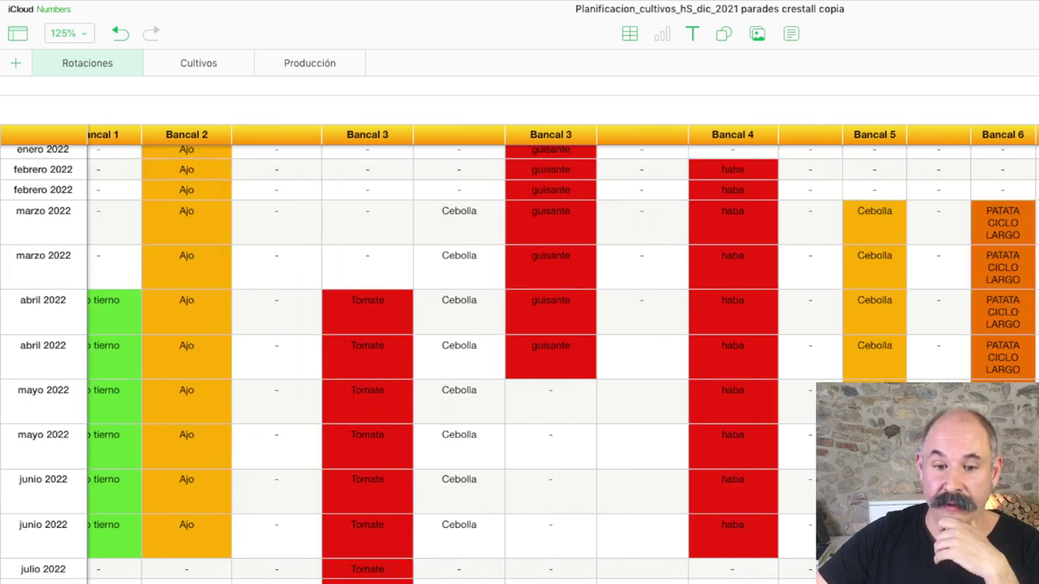
{"action": "scroll", "coordinate": [561, 355], "scroll_direction": "right", "scroll_amount": 3}
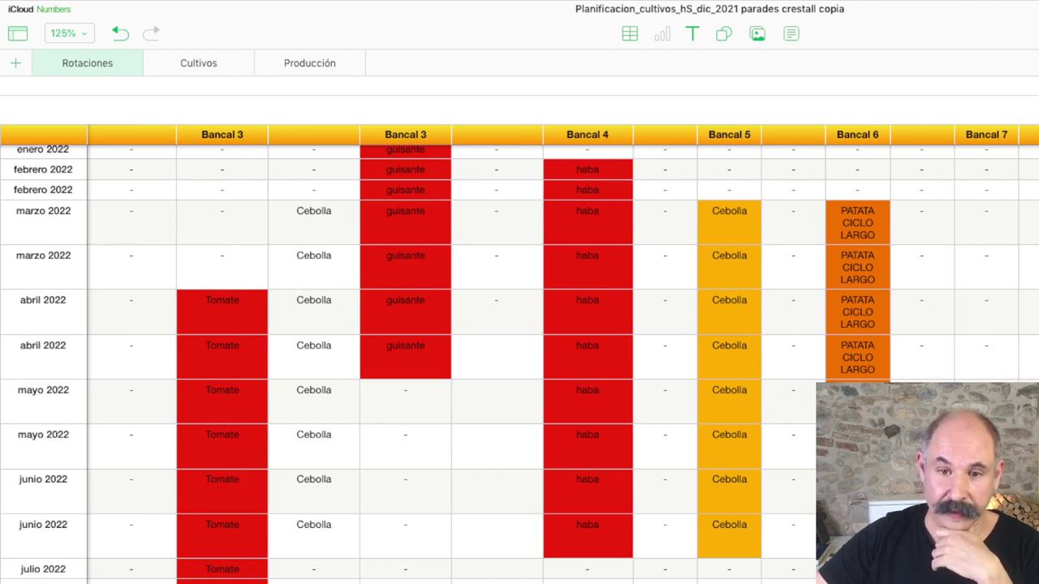
{"action": "scroll", "coordinate": [519, 354], "scroll_direction": "right", "scroll_amount": 2}
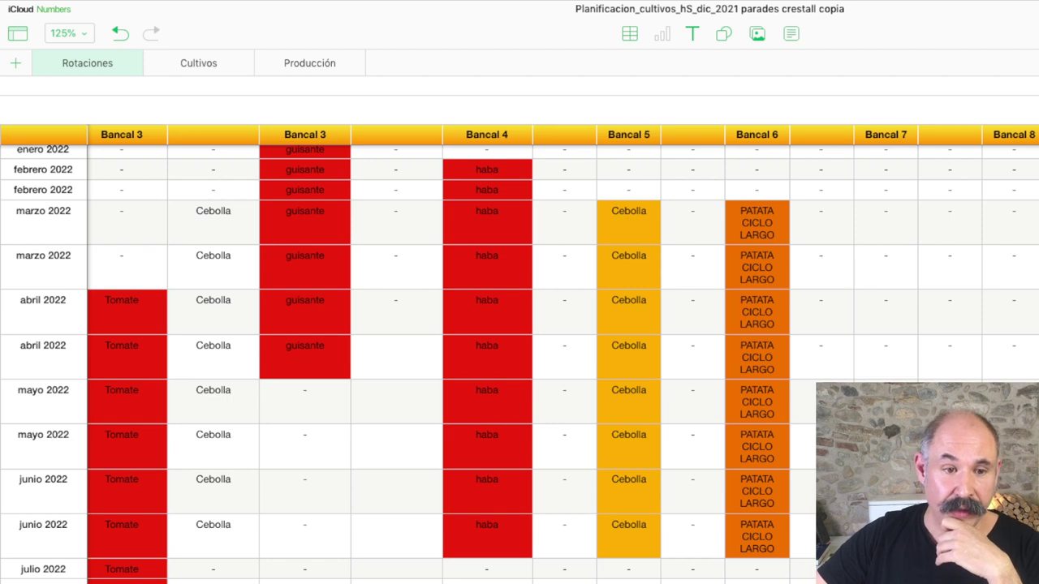
{"action": "scroll", "coordinate": [563, 355], "scroll_direction": "left", "scroll_amount": 1}
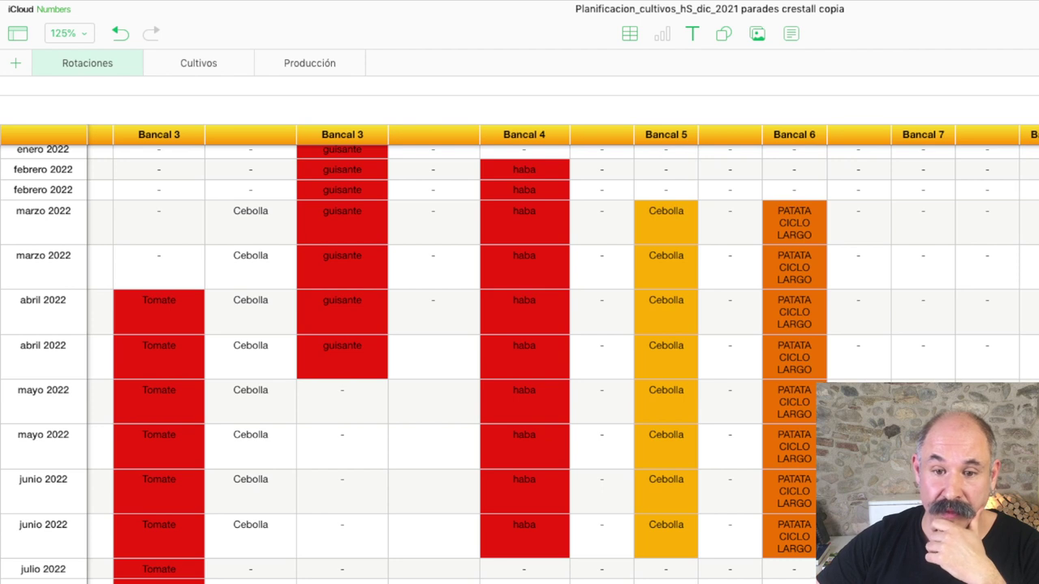
{"action": "left_click", "coordinate": [923, 357]}
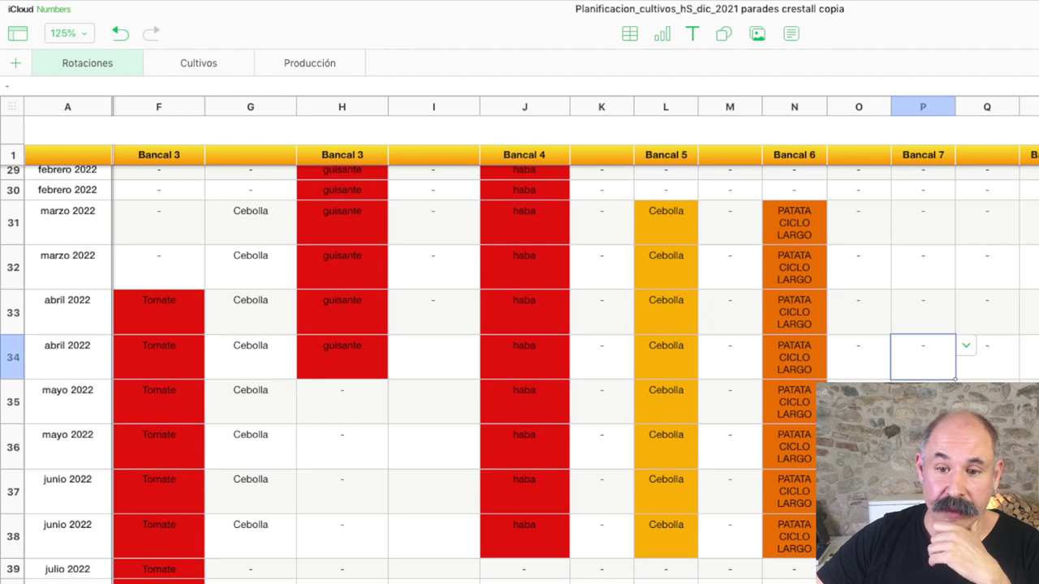
{"action": "left_click", "coordinate": [966, 345]}
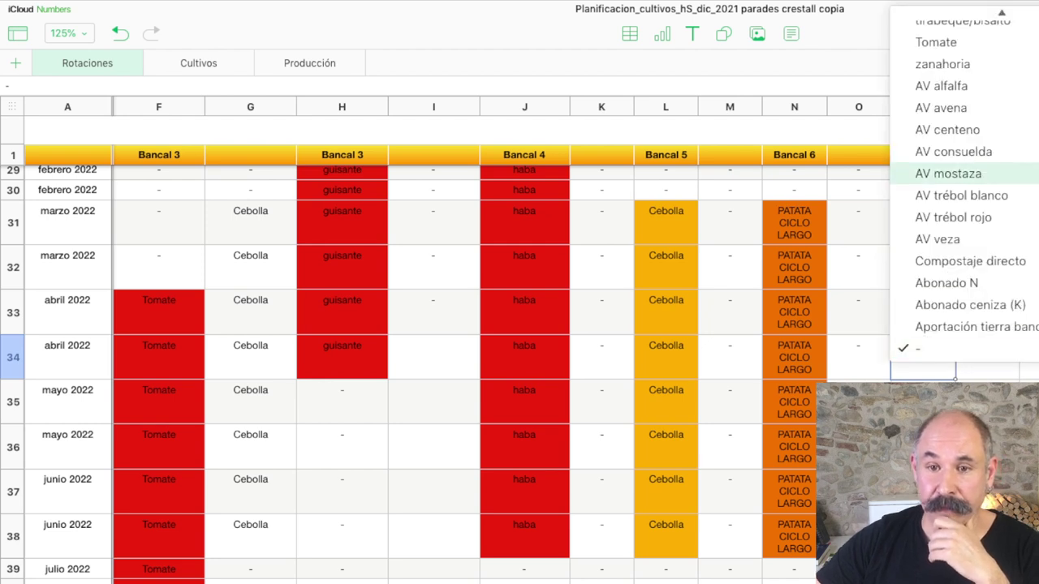
{"action": "scroll", "coordinate": [963, 194], "scroll_direction": "up", "scroll_amount": 10}
{"action": "scroll", "coordinate": [964, 195], "scroll_direction": "up", "scroll_amount": 2}
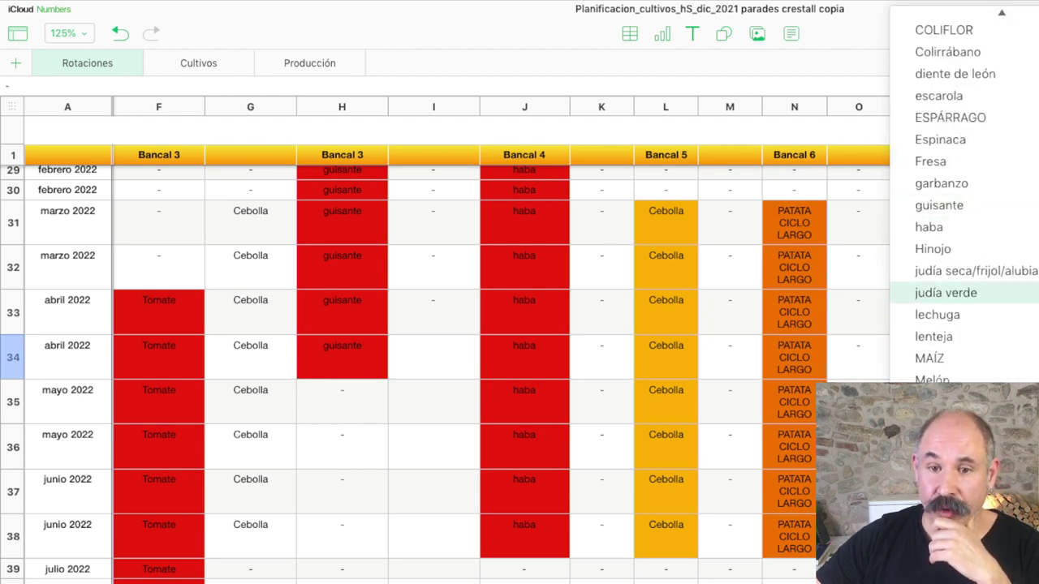
{"action": "left_click", "coordinate": [945, 292]}
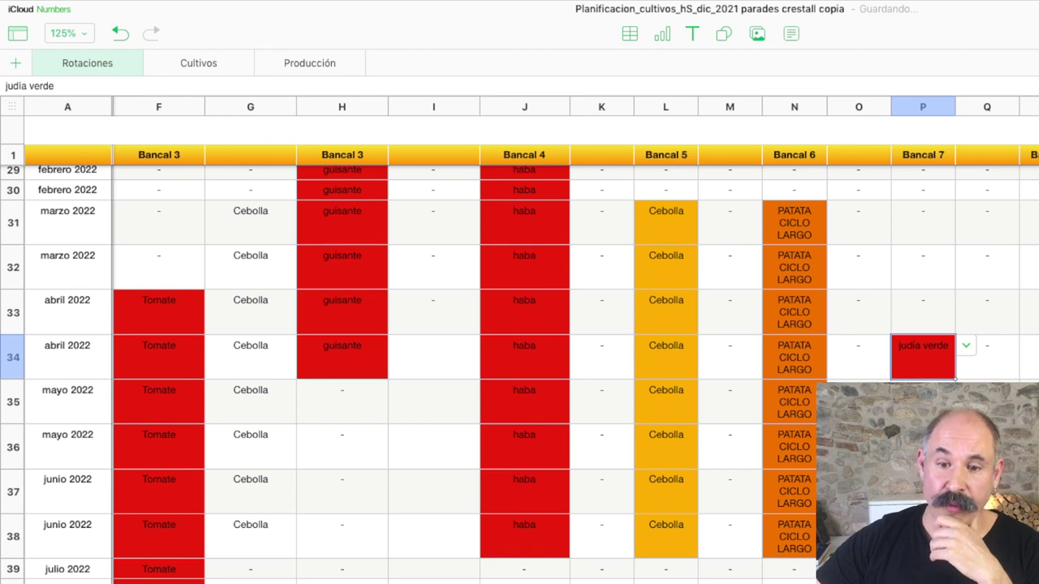
Fill judía verde down column P from P34 to P39
{"action": "key", "text": "shift+Down"}
{"action": "key", "text": "shift+Down"}
{"action": "key", "text": "shift+Down"}
{"action": "key", "text": "shift+Down"}
{"action": "key", "text": "shift+Down"}
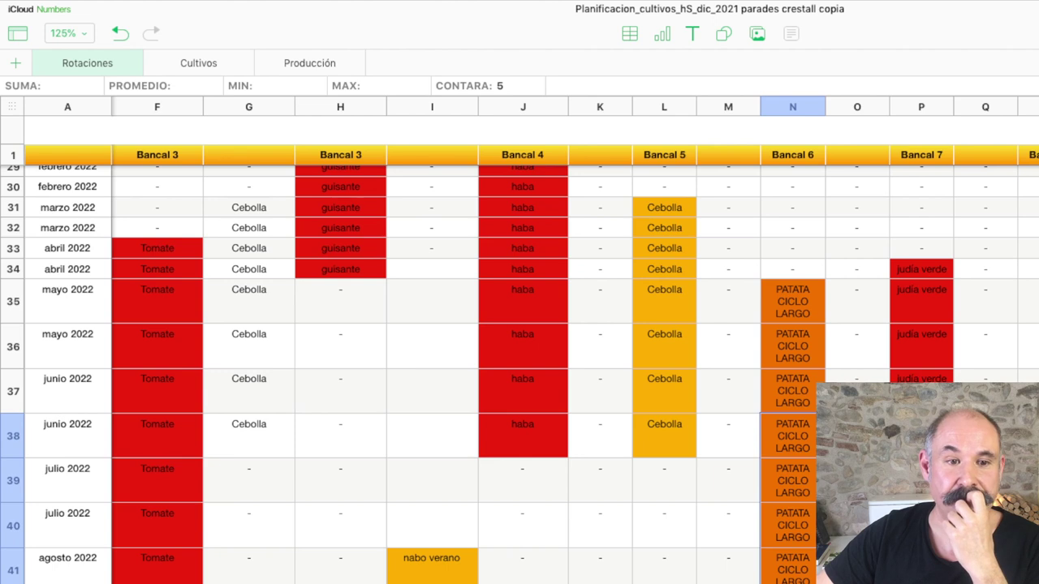
Rename the header in H1 to Bancal 4 and the header in J1 to Bancal 5
{"action": "scroll", "coordinate": [519, 374], "scroll_direction": "up", "scroll_amount": 3}
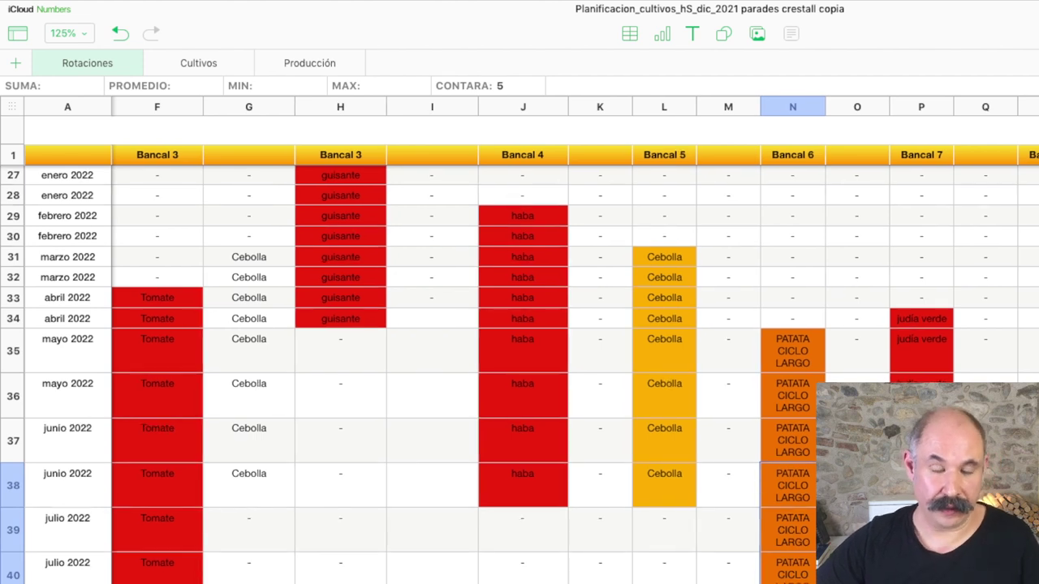
{"action": "left_click", "coordinate": [340, 154]}
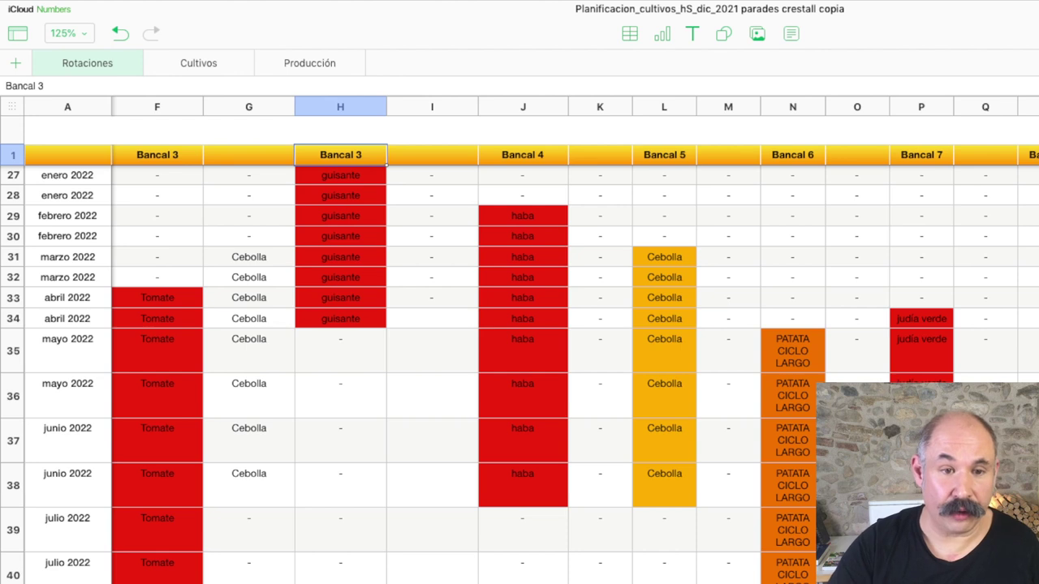
{"action": "key", "text": "BackSpace"}
{"action": "type", "text": "4"}
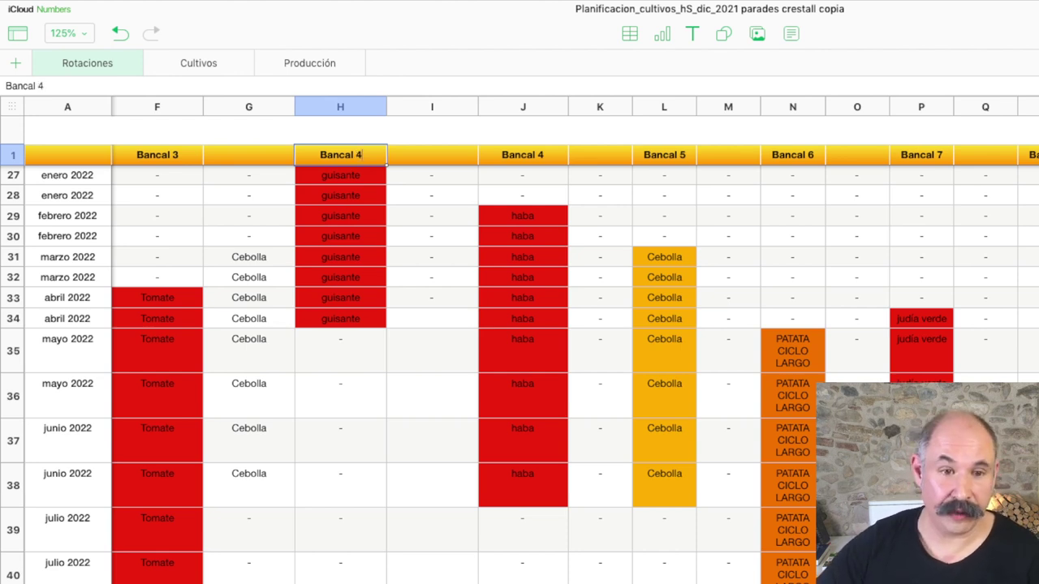
{"action": "left_click", "coordinate": [523, 154]}
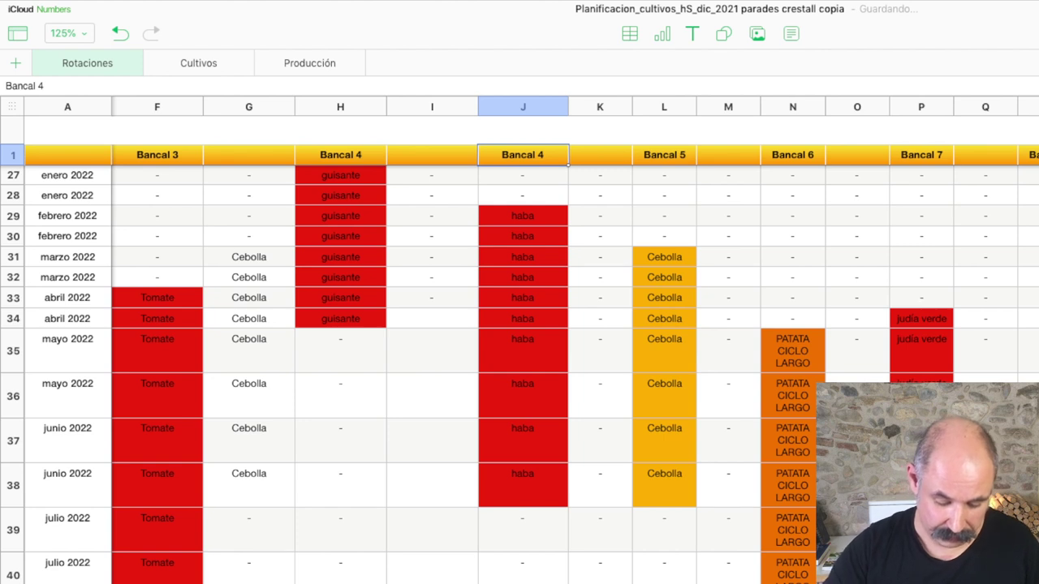
{"action": "key", "text": "BackSpace"}
{"action": "type", "text": "5"}
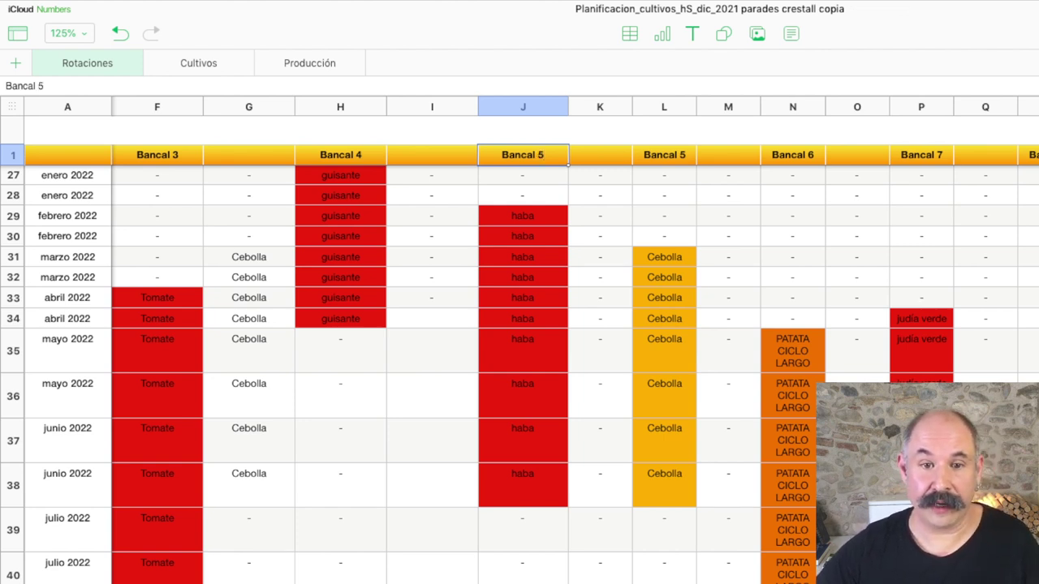
Rename the header above the Cebolla column L to Bancal 6 and the one above column N to Bancal 7
{"action": "left_click", "coordinate": [663, 154]}
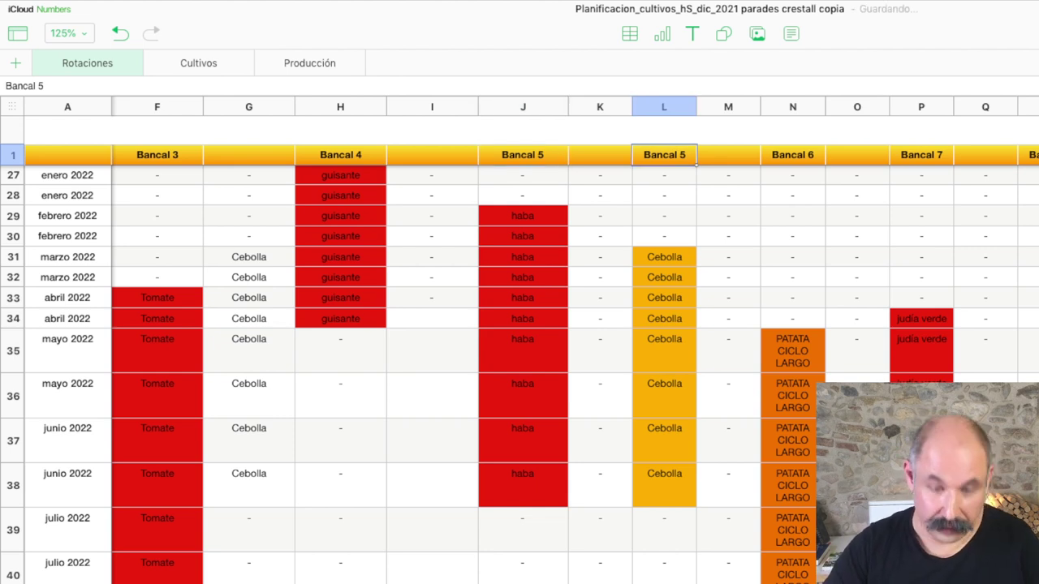
{"action": "key", "text": "BackSpace"}
{"action": "type", "text": "6"}
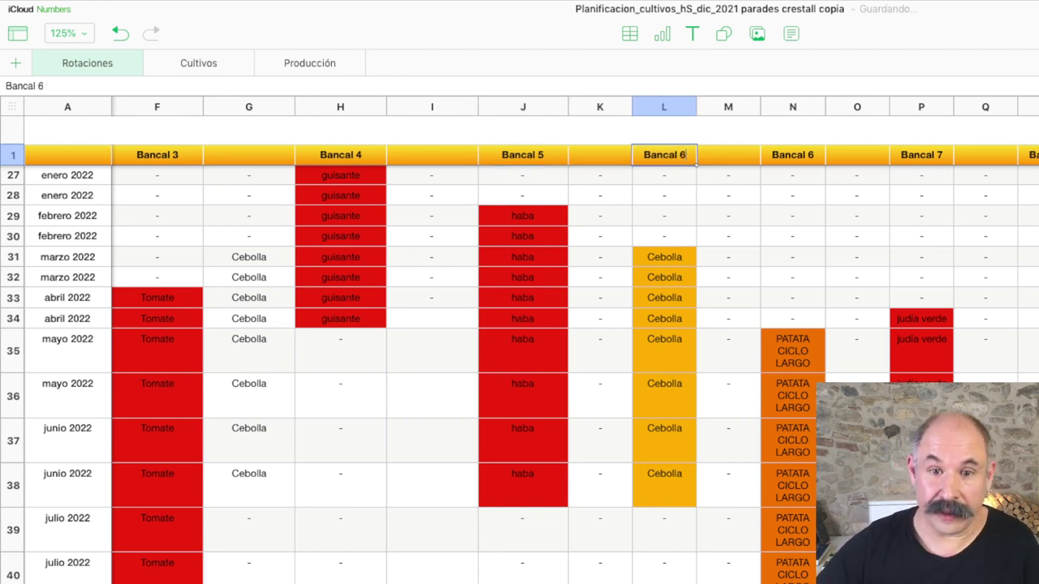
{"action": "left_click", "coordinate": [792, 154]}
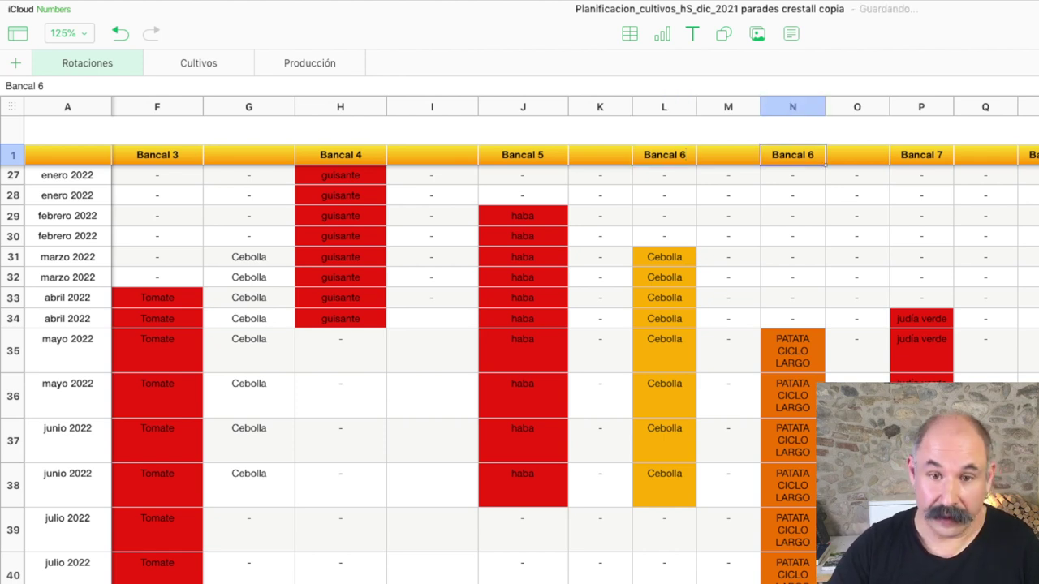
{"action": "key", "text": "BackSpace"}
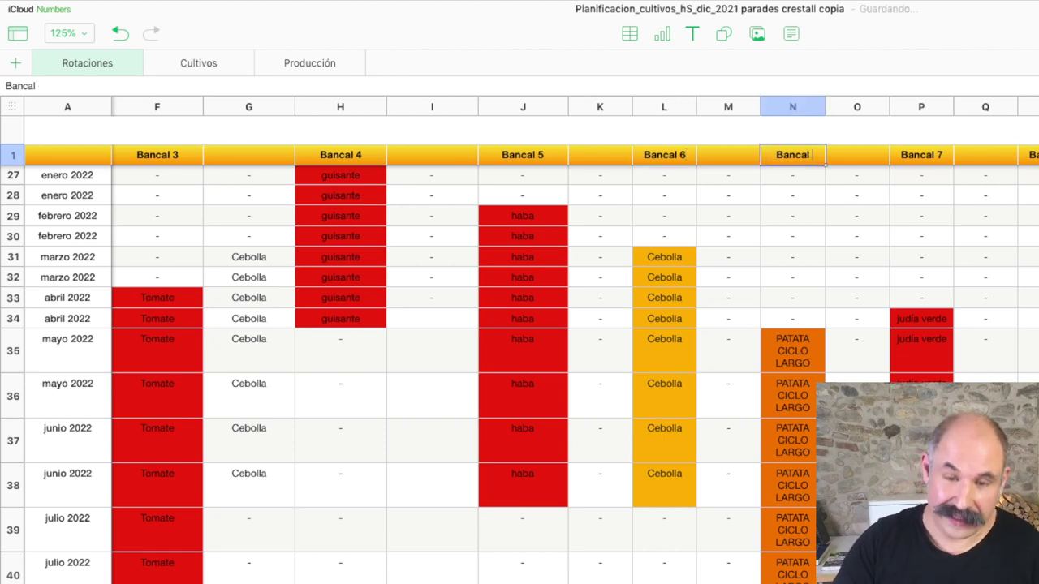
{"action": "type", "text": "7"}
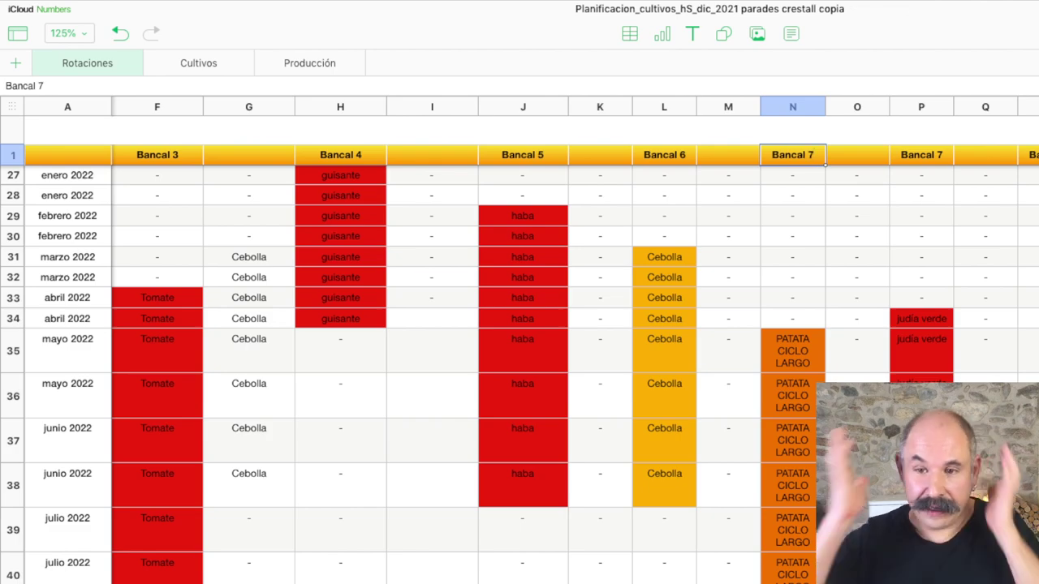
{"action": "key", "text": "Return"}
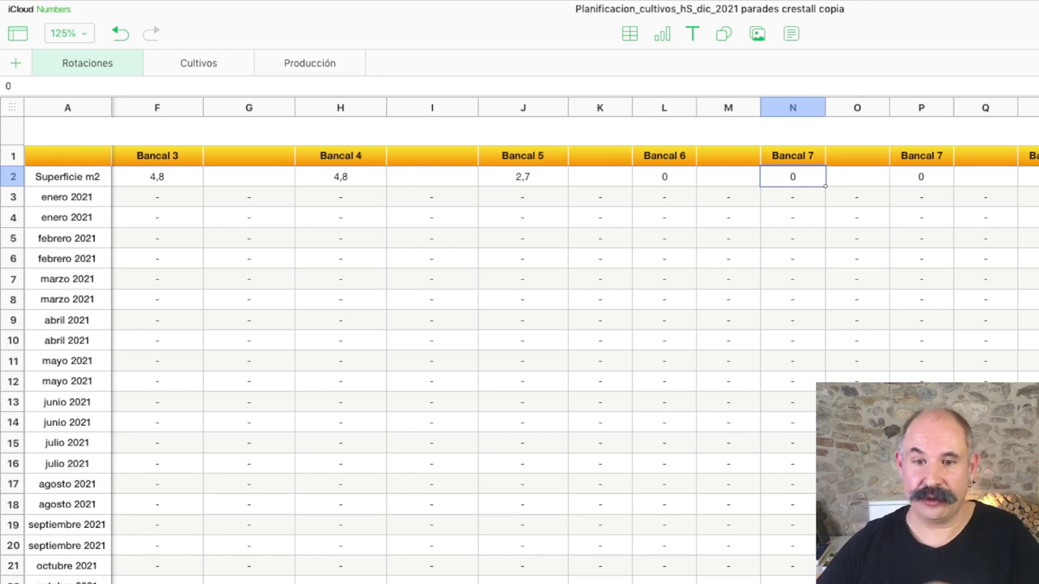
Rename the header in P1 to Bancal 8
{"action": "left_click", "coordinate": [921, 155]}
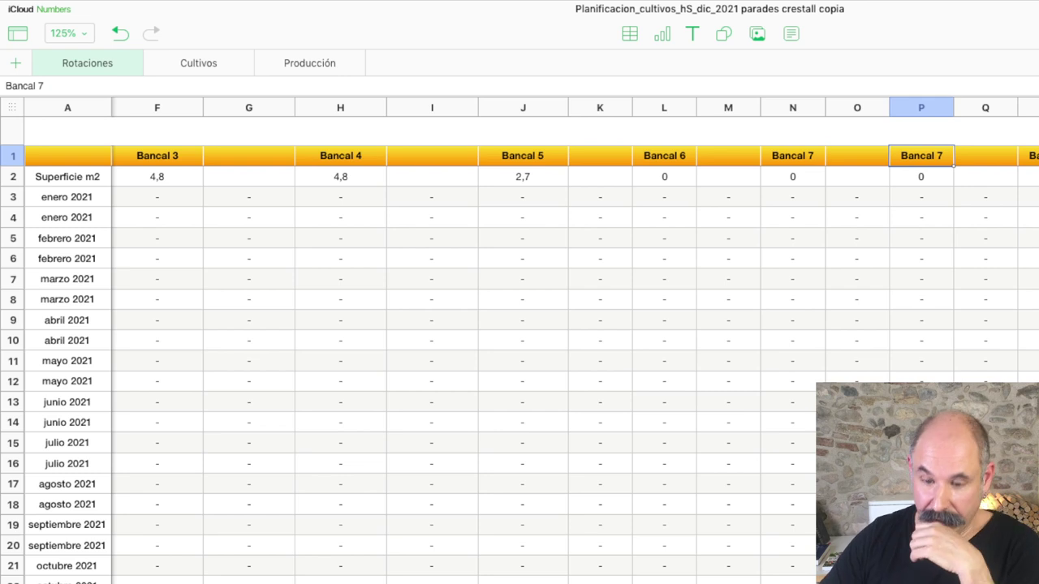
{"action": "key", "text": "BackSpace"}
{"action": "type", "text": "8"}
{"action": "key", "text": "Return"}
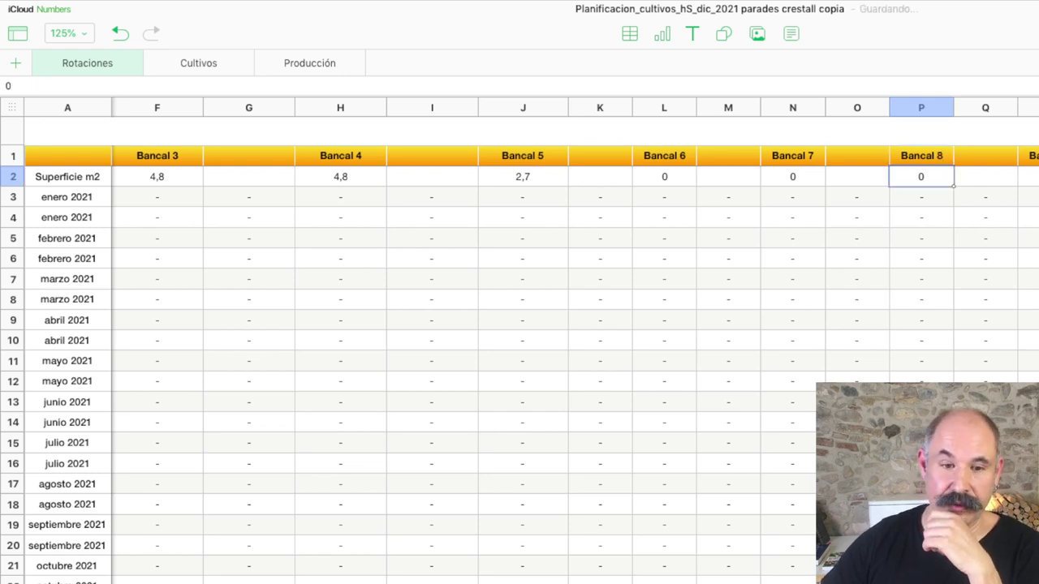
Examine the 2022 crop plan across the Bancales, including the Bancal 5 cells from the second septiembre 2022 row (J44) onward
{"action": "scroll", "coordinate": [519, 373], "scroll_direction": "down", "scroll_amount": 5}
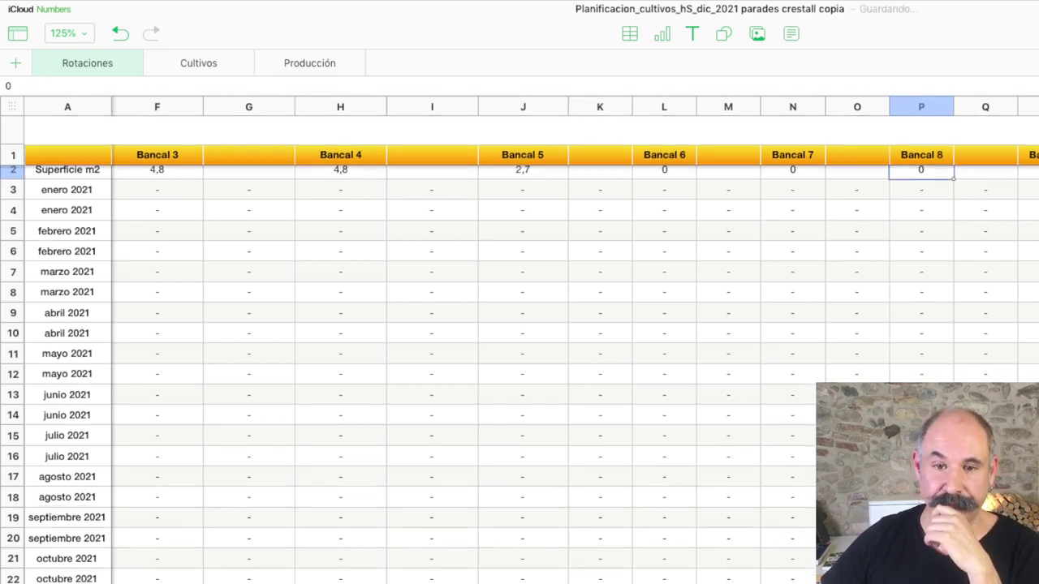
{"action": "scroll", "coordinate": [519, 365], "scroll_direction": "down", "scroll_amount": 10}
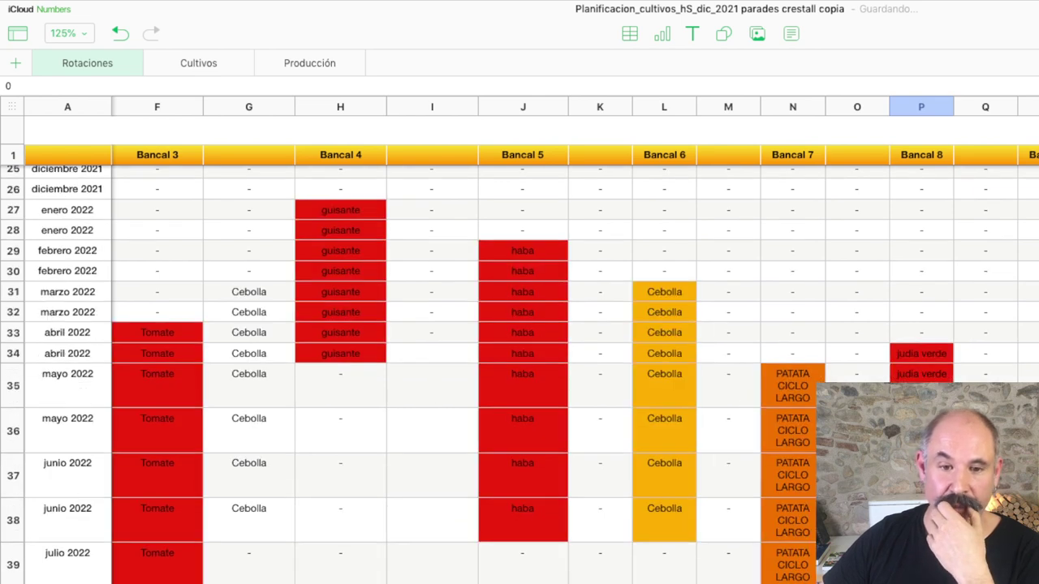
{"action": "scroll", "coordinate": [519, 365], "scroll_direction": "left", "scroll_amount": 2}
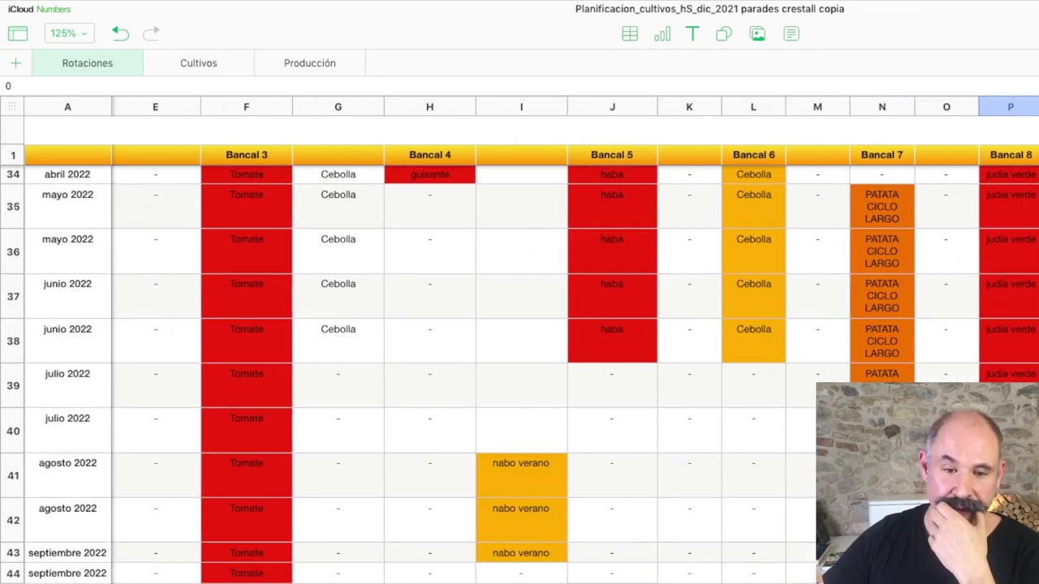
{"action": "left_click", "coordinate": [611, 573]}
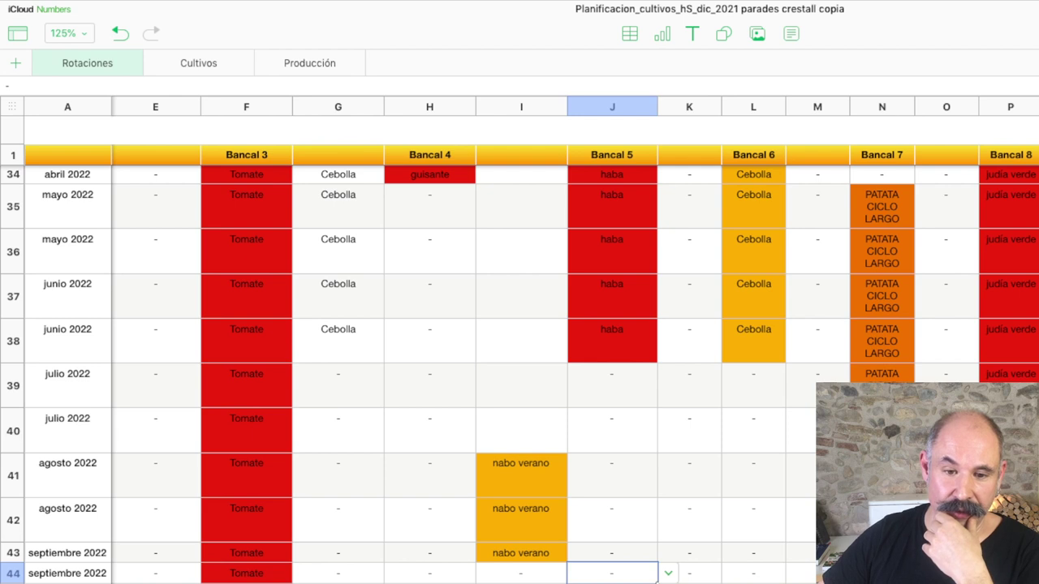
{"action": "key", "text": "shift+Right"}
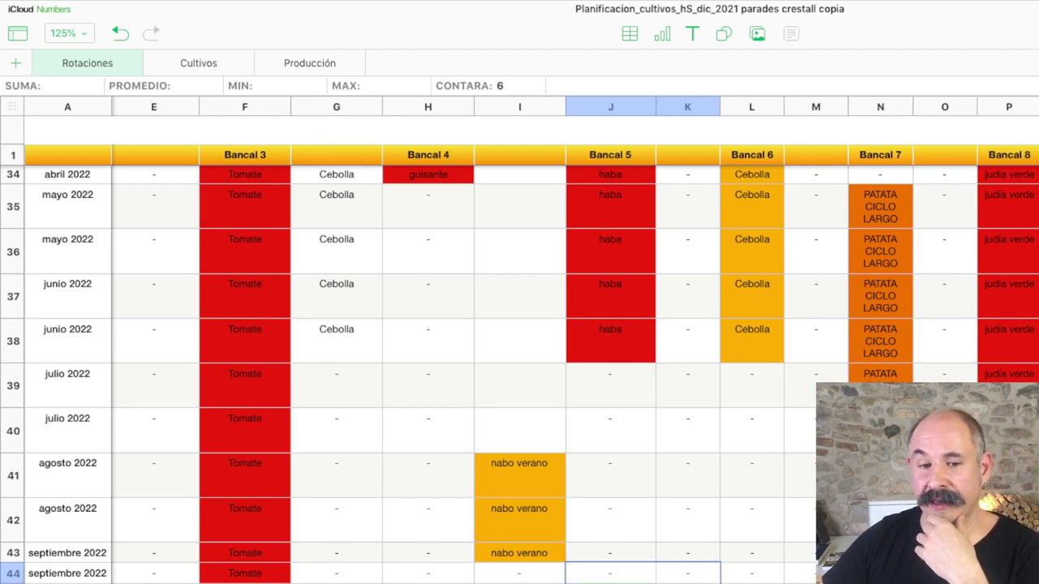
{"action": "key", "text": "shift+Left"}
{"action": "key", "text": "shift+Down"}
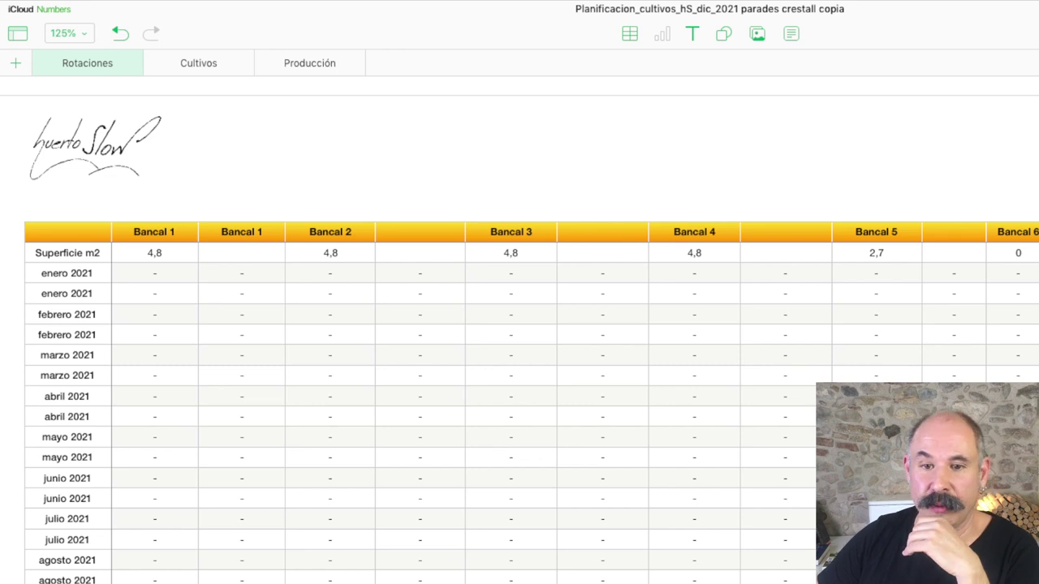
{"action": "scroll", "coordinate": [519, 365], "scroll_direction": "down", "scroll_amount": 10}
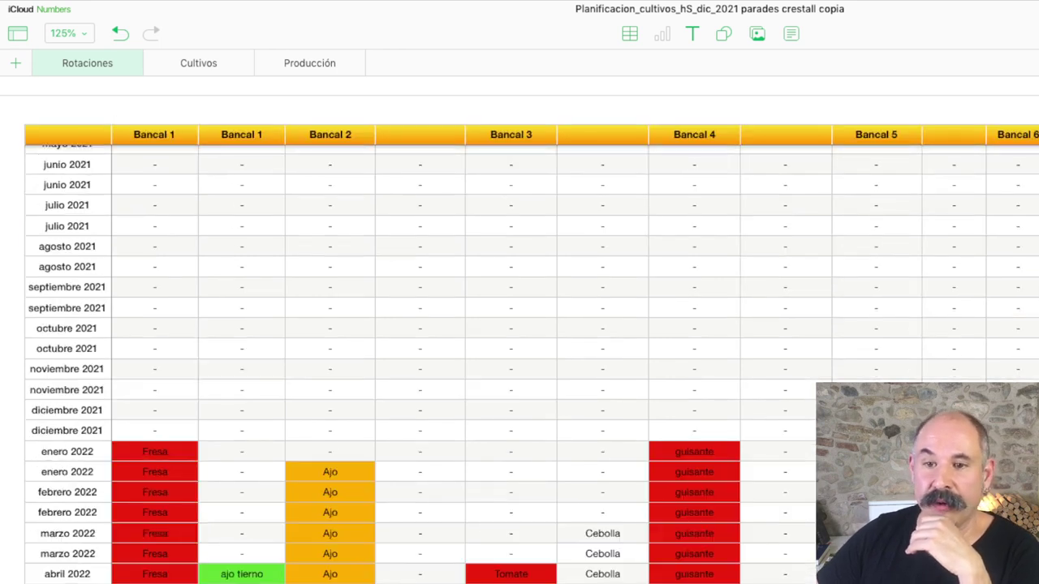
{"action": "scroll", "coordinate": [519, 366], "scroll_direction": "down", "scroll_amount": 4}
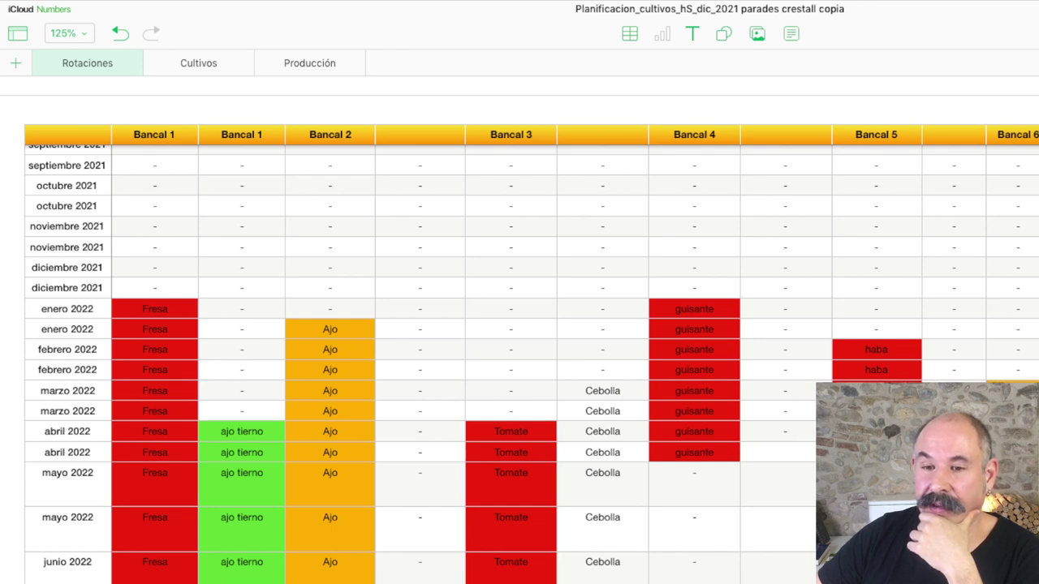
{"action": "scroll", "coordinate": [528, 354], "scroll_direction": "right", "scroll_amount": 1}
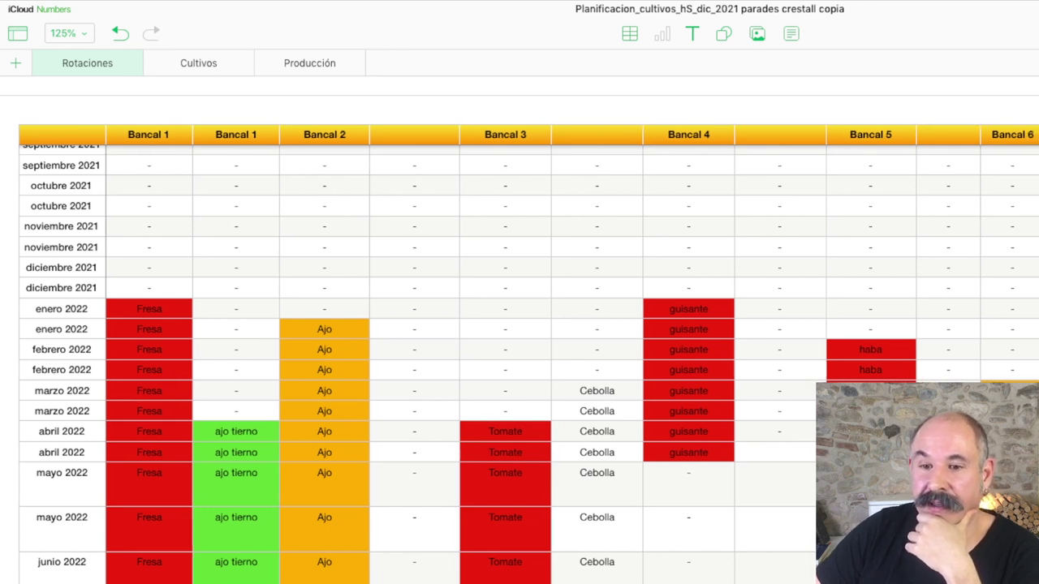
Select the first marzo 2022 cell (R31) in the Bancal column that follows Bancal 8
{"action": "scroll", "coordinate": [528, 354], "scroll_direction": "right", "scroll_amount": 10}
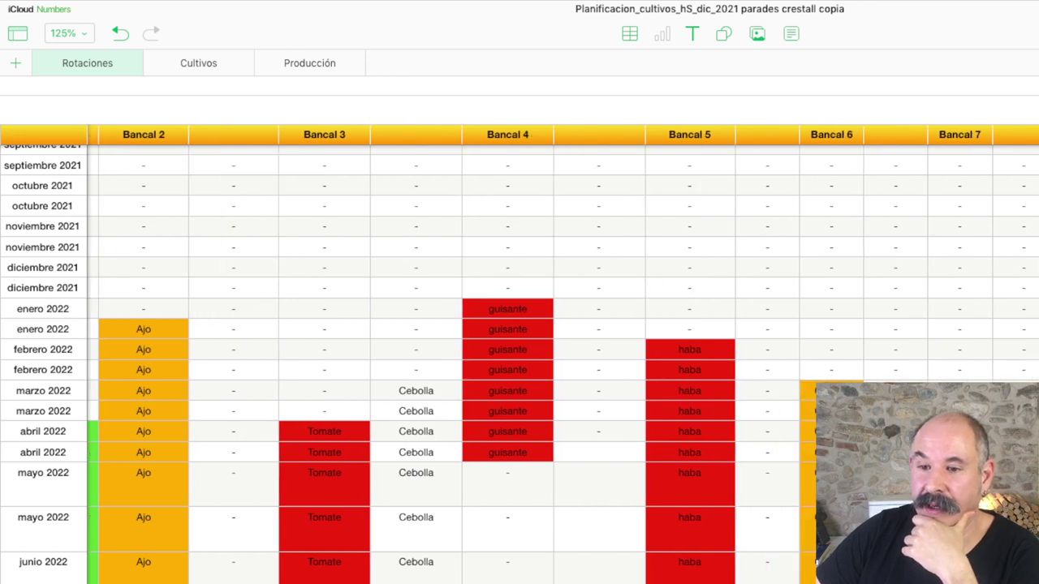
{"action": "scroll", "coordinate": [528, 354], "scroll_direction": "right", "scroll_amount": 2}
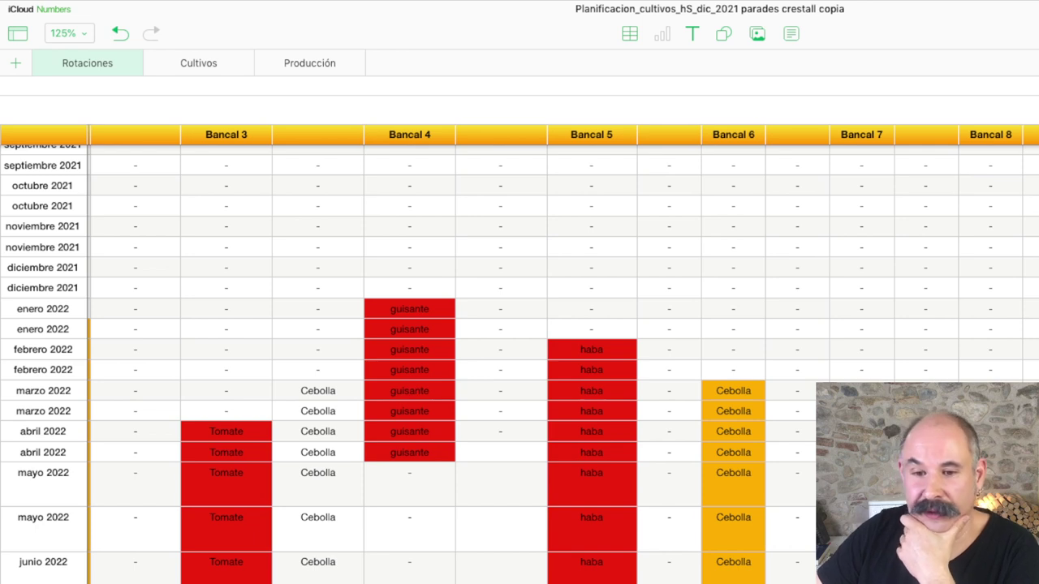
{"action": "scroll", "coordinate": [555, 355], "scroll_direction": "right", "scroll_amount": 1}
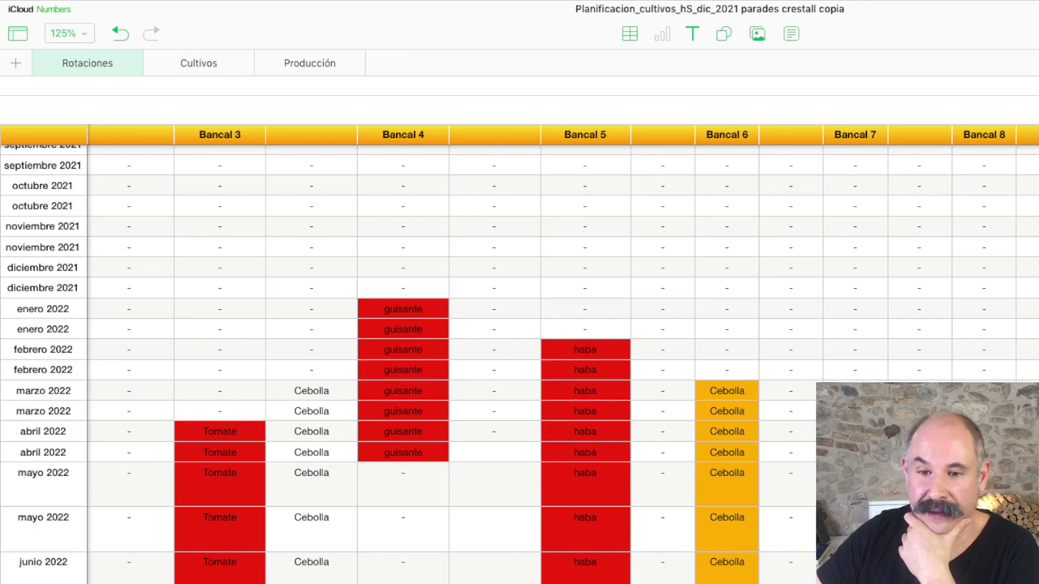
{"action": "scroll", "coordinate": [560, 357], "scroll_direction": "right", "scroll_amount": 5}
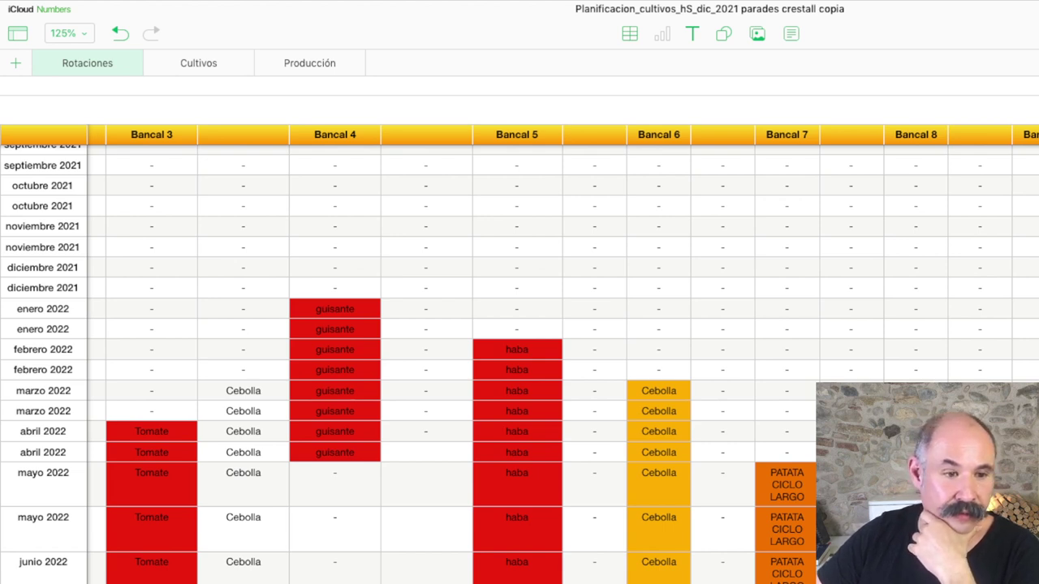
{"action": "scroll", "coordinate": [519, 355], "scroll_direction": "down", "scroll_amount": 3}
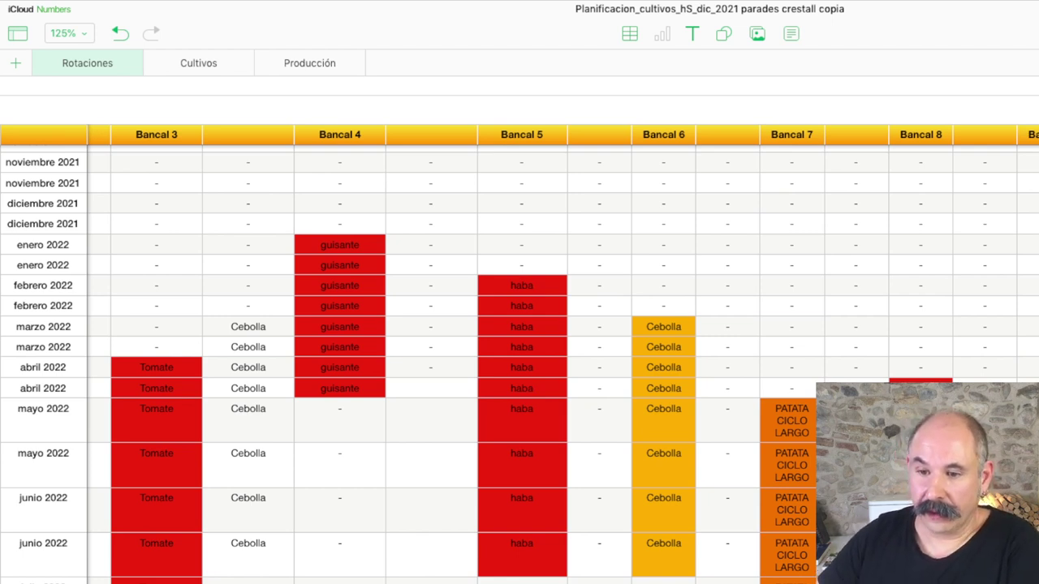
{"action": "left_click", "coordinate": [1027, 327]}
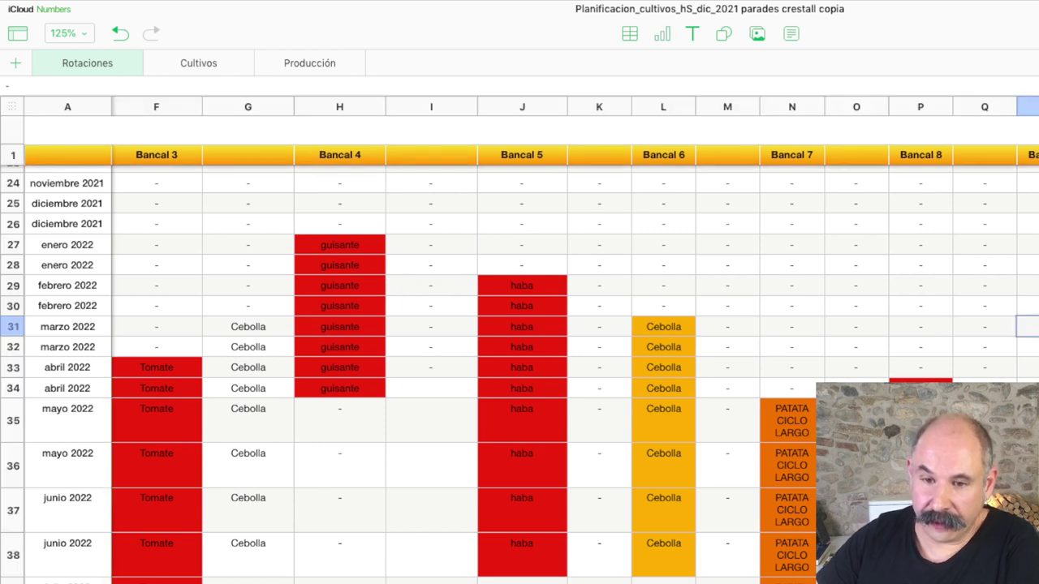
Set cell R31, the first marzo 2022 row of the second Bancal 8 column, to the crop COL
{"action": "left_click", "coordinate": [1027, 326]}
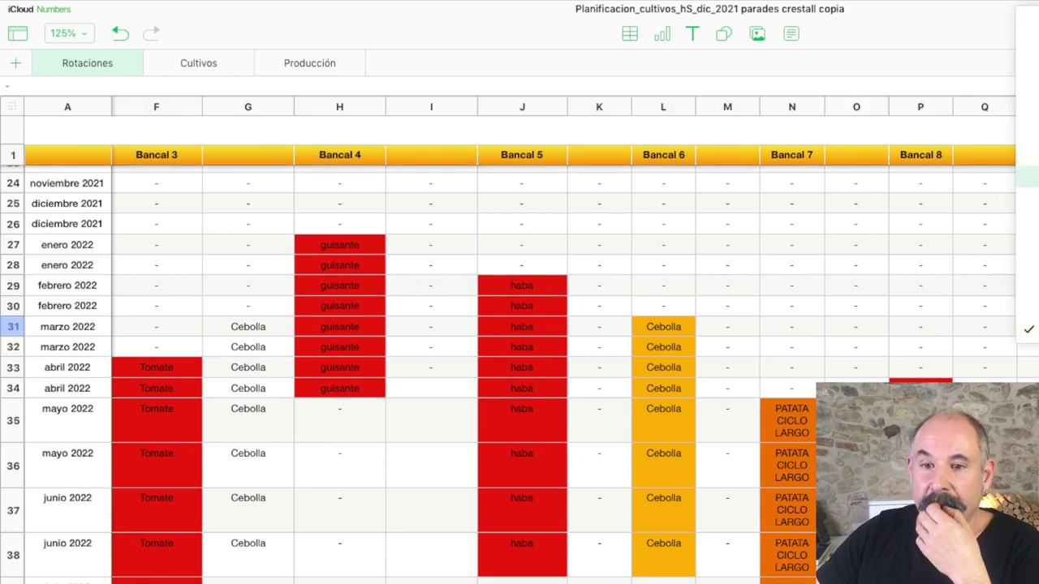
{"action": "key", "text": "Down"}
{"action": "key", "text": "Up"}
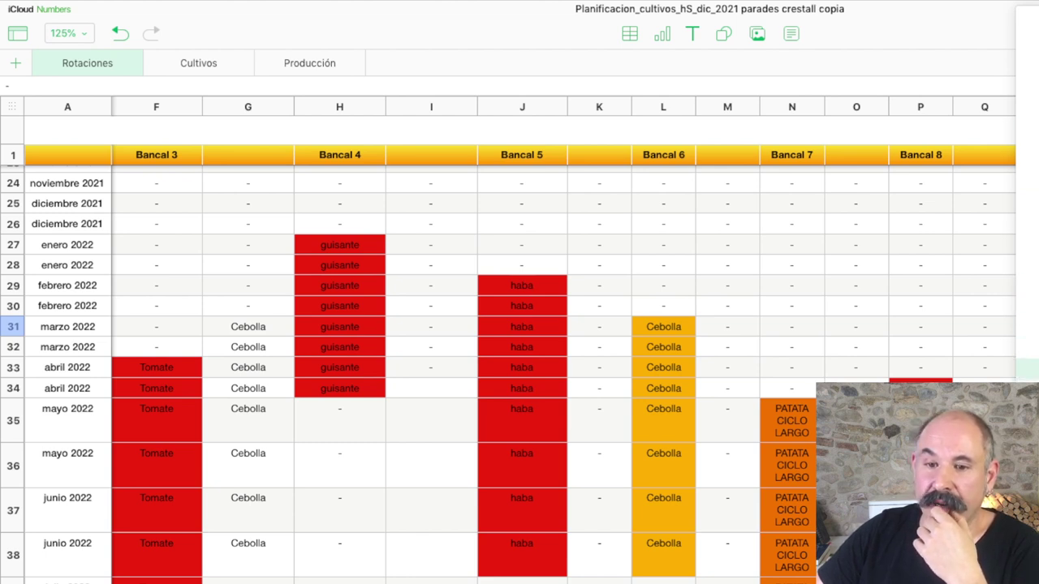
{"action": "key", "text": "Return"}
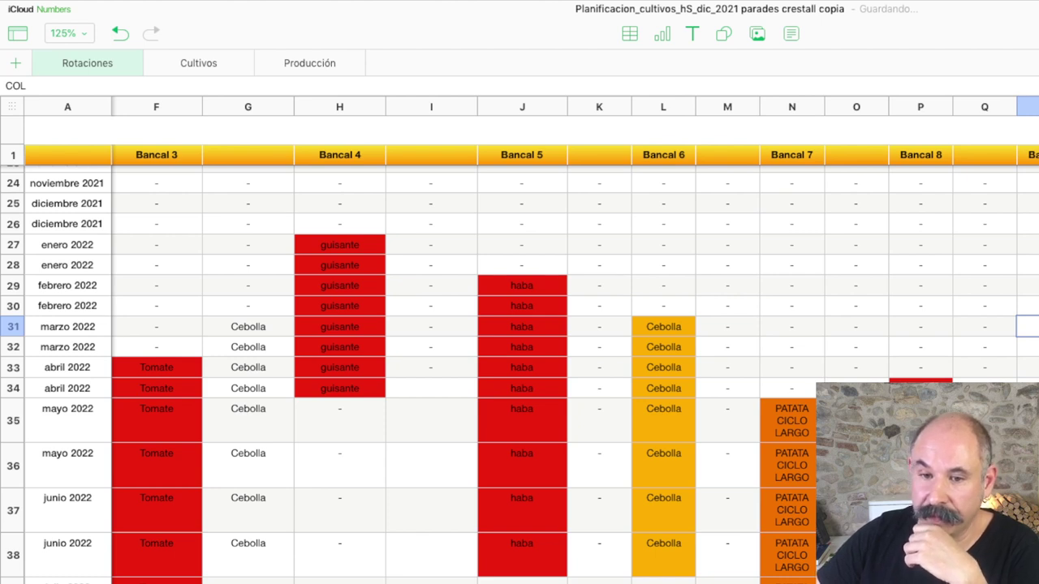
{"action": "key", "text": "super+v"}
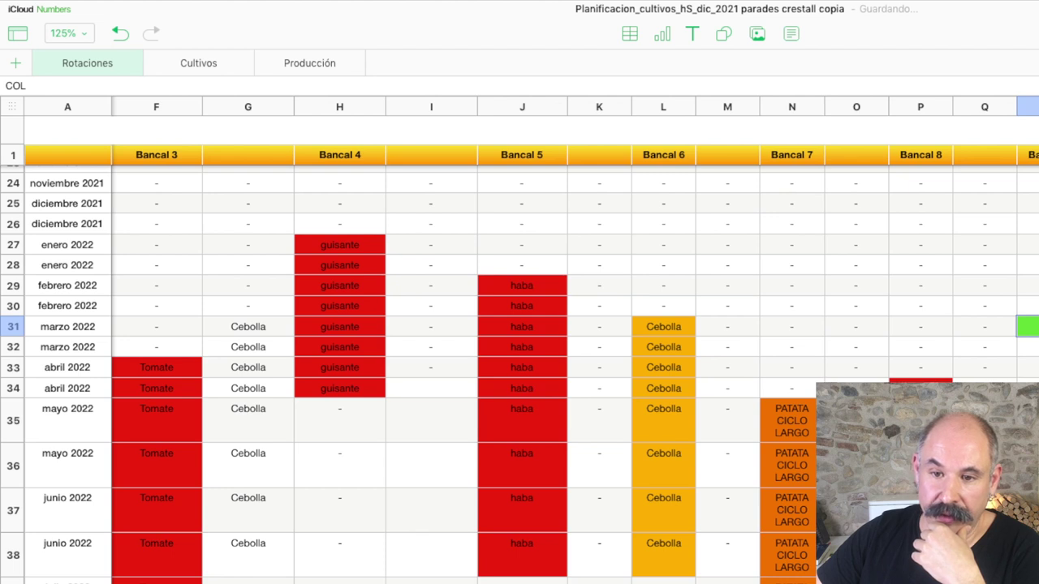
Count the half-month rows in column R from the COL cell in marzo 2022 through the second junio 2022 row
{"action": "key", "text": "shift+Down"}
{"action": "key", "text": "shift+Down"}
{"action": "key", "text": "shift+Down"}
{"action": "key", "text": "shift+Down"}
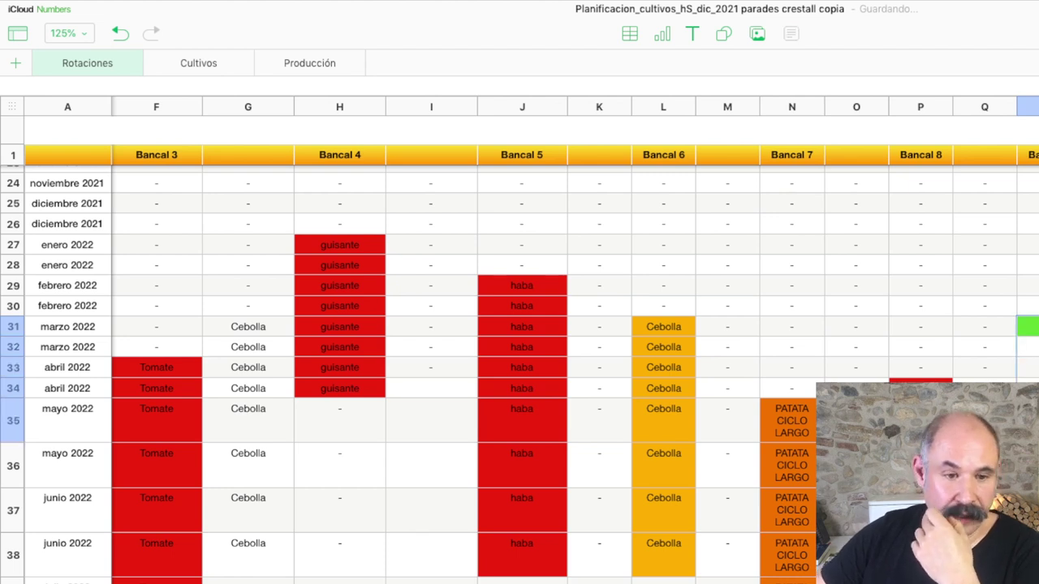
{"action": "key", "text": "shift+Down"}
{"action": "key", "text": "shift+Up"}
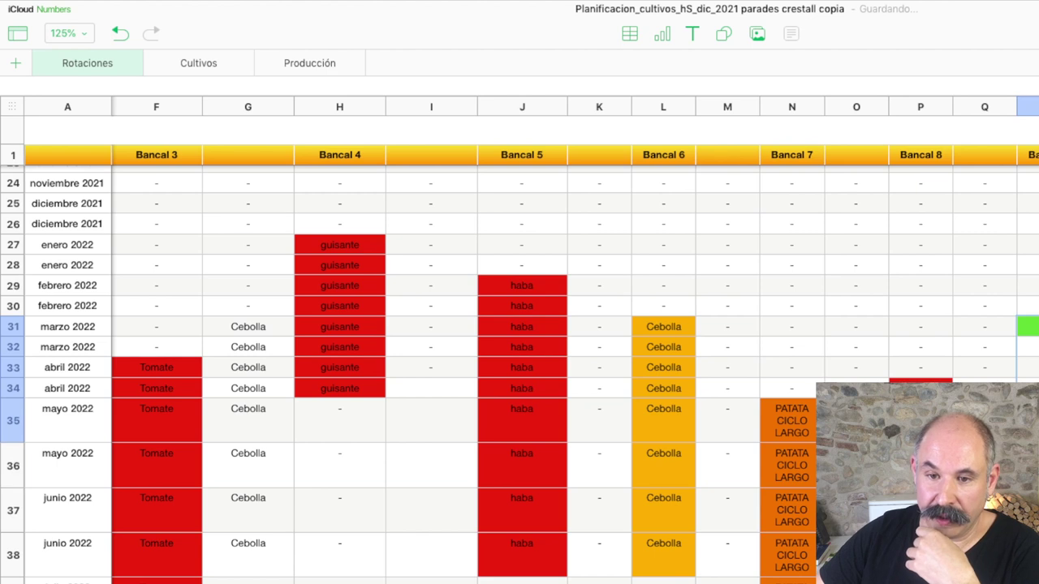
{"action": "key", "text": "shift+Up"}
{"action": "key", "text": "shift+Up"}
{"action": "key", "text": "shift+Down"}
{"action": "key", "text": "shift+Down"}
{"action": "key", "text": "shift+Down"}
{"action": "key", "text": "shift+Down"}
{"action": "key", "text": "shift+Down"}
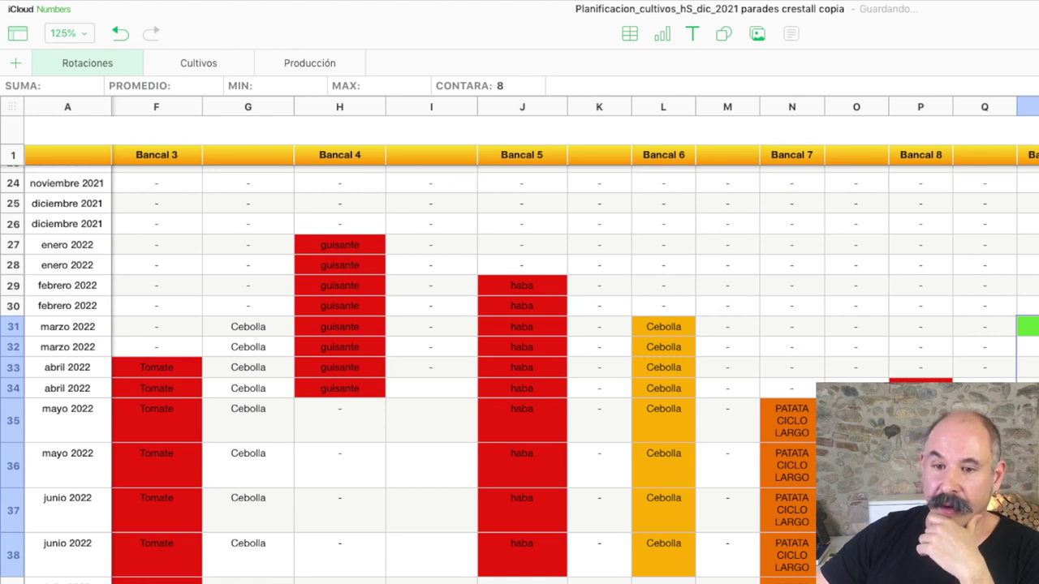
{"action": "scroll", "coordinate": [519, 341], "scroll_direction": "right", "scroll_amount": 2}
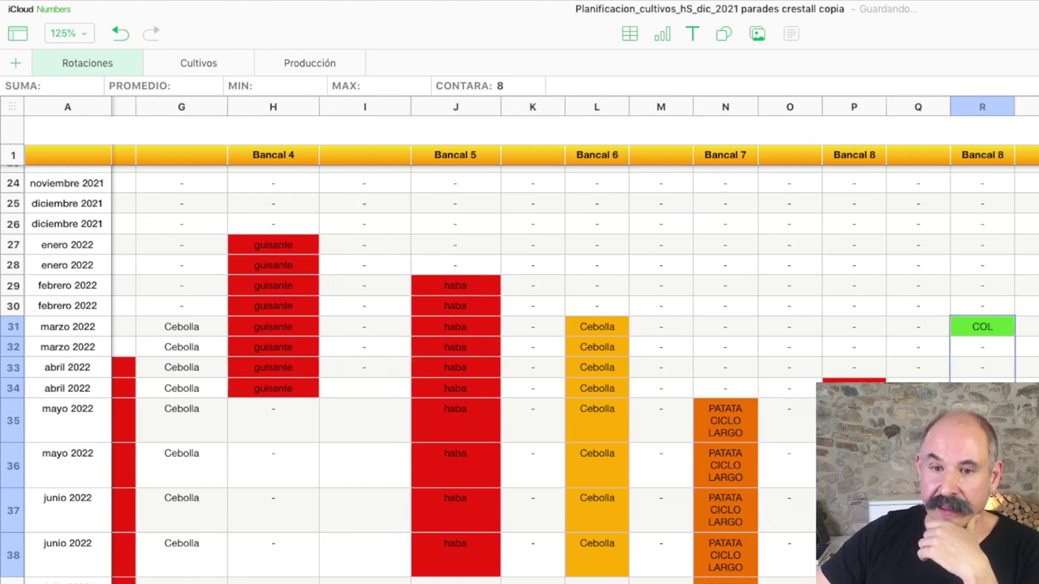
{"action": "scroll", "coordinate": [519, 341], "scroll_direction": "right", "scroll_amount": 3}
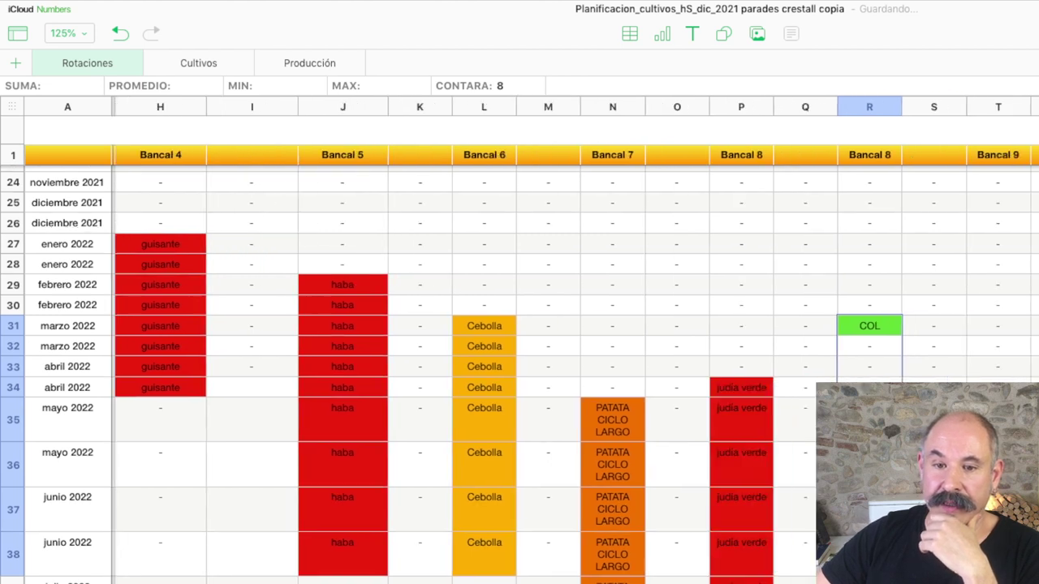
{"action": "scroll", "coordinate": [520, 341], "scroll_direction": "right", "scroll_amount": 1}
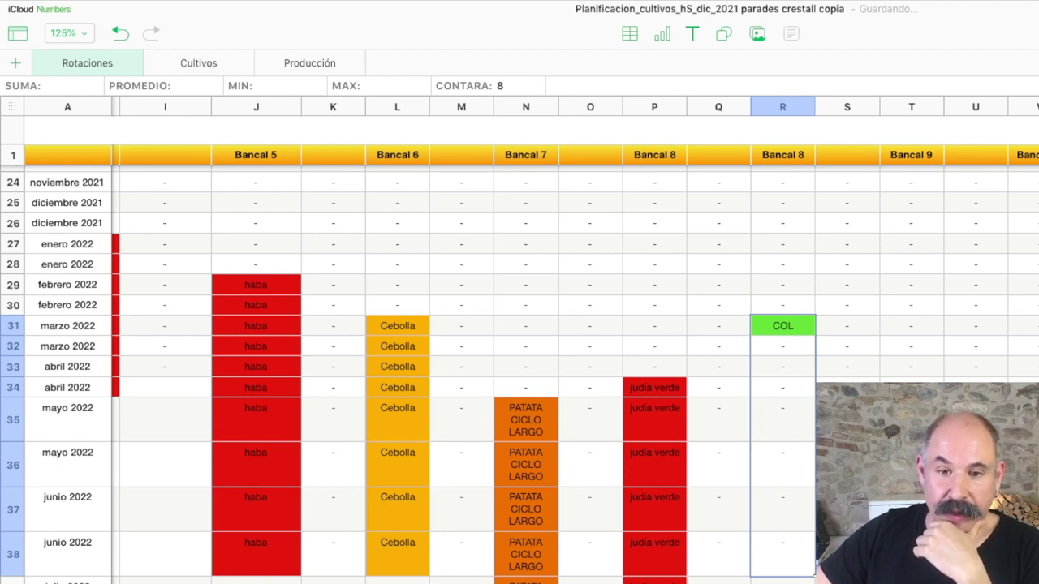
{"action": "left_click", "coordinate": [782, 326]}
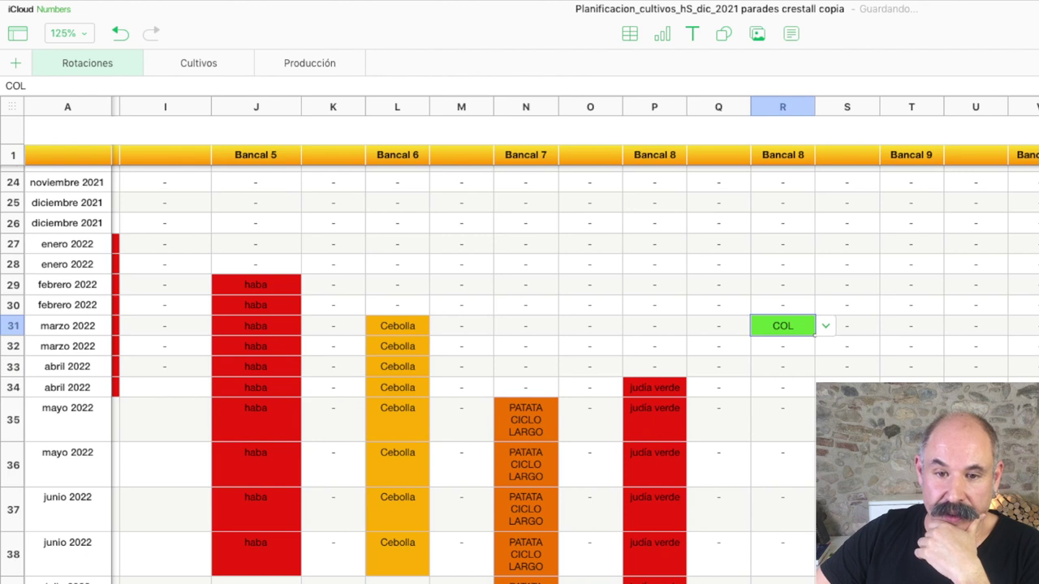
{"action": "key", "text": "shift+Down"}
{"action": "key", "text": "shift+Down"}
{"action": "key", "text": "shift+Down"}
{"action": "key", "text": "shift+Down"}
{"action": "key", "text": "shift+Down"}
{"action": "key", "text": "shift+Down"}
{"action": "key", "text": "shift+Down"}
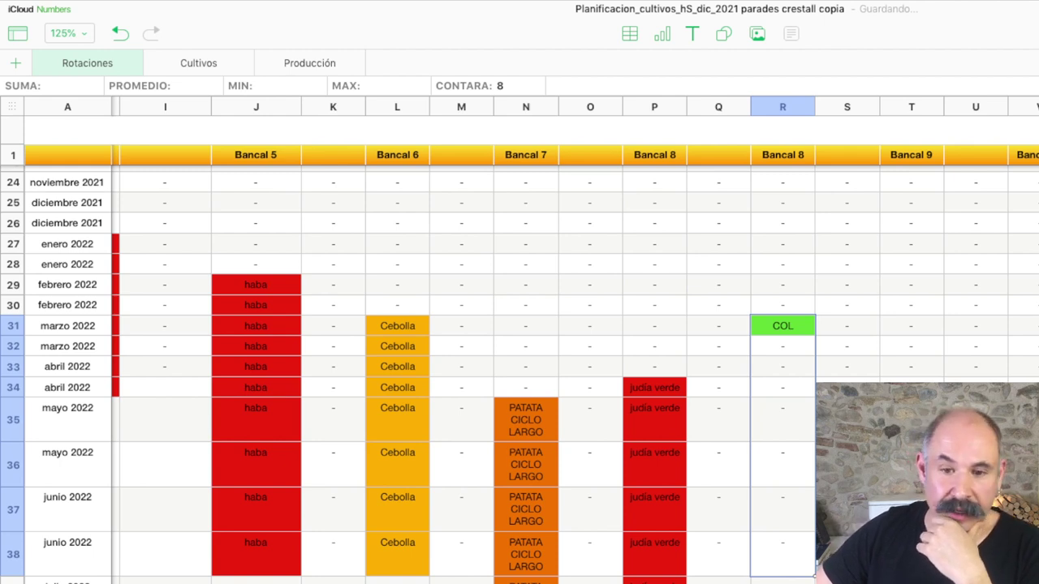
Choose calabacín as the crop in cell T33, the first abril 2022 row of Bancal 9
{"action": "left_click", "coordinate": [911, 365]}
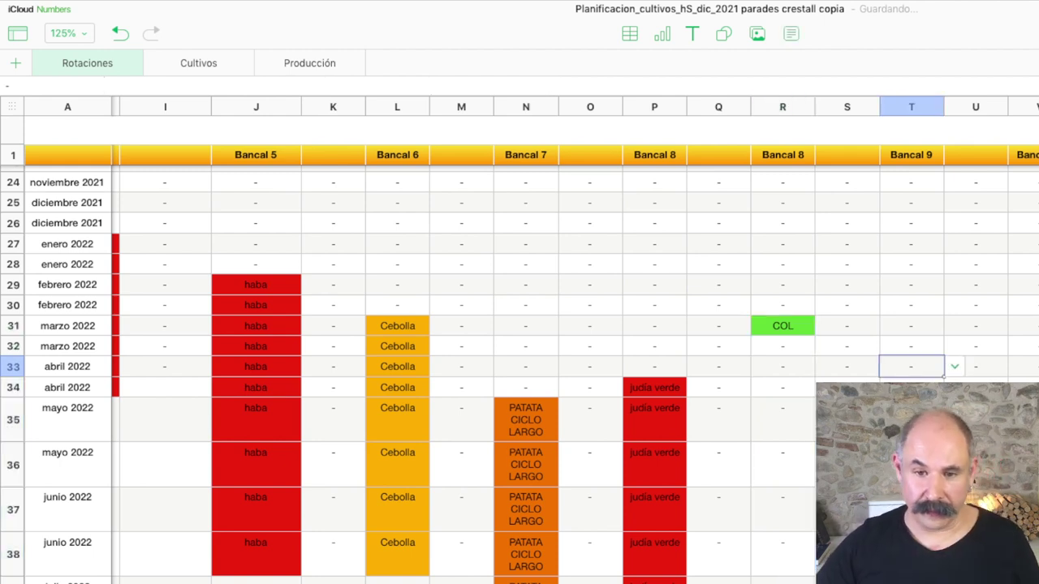
{"action": "left_click", "coordinate": [954, 366]}
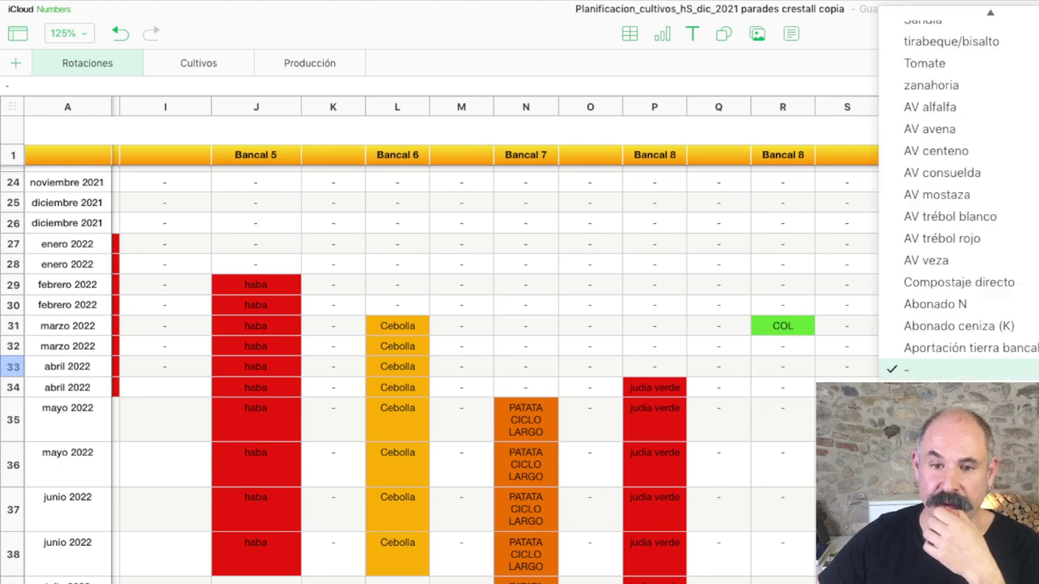
{"action": "scroll", "coordinate": [958, 194], "scroll_direction": "up", "scroll_amount": 10}
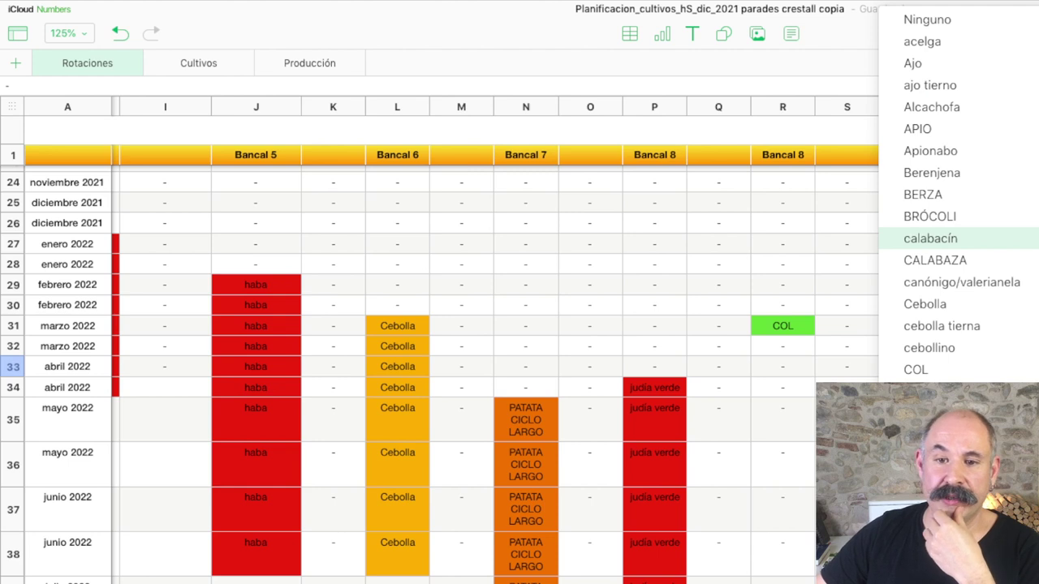
{"action": "left_click", "coordinate": [930, 238]}
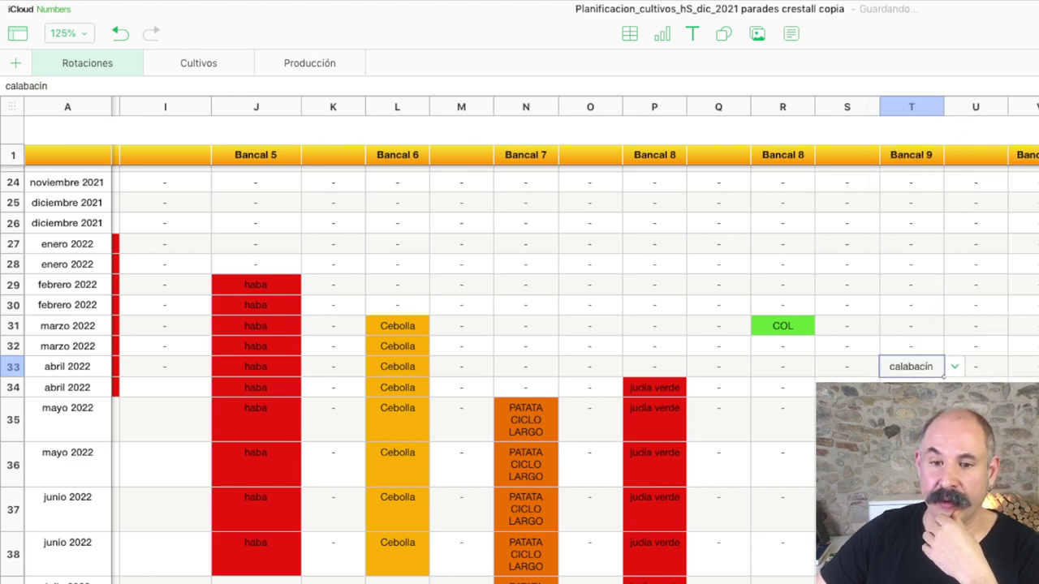
{"action": "key", "text": "Escape"}
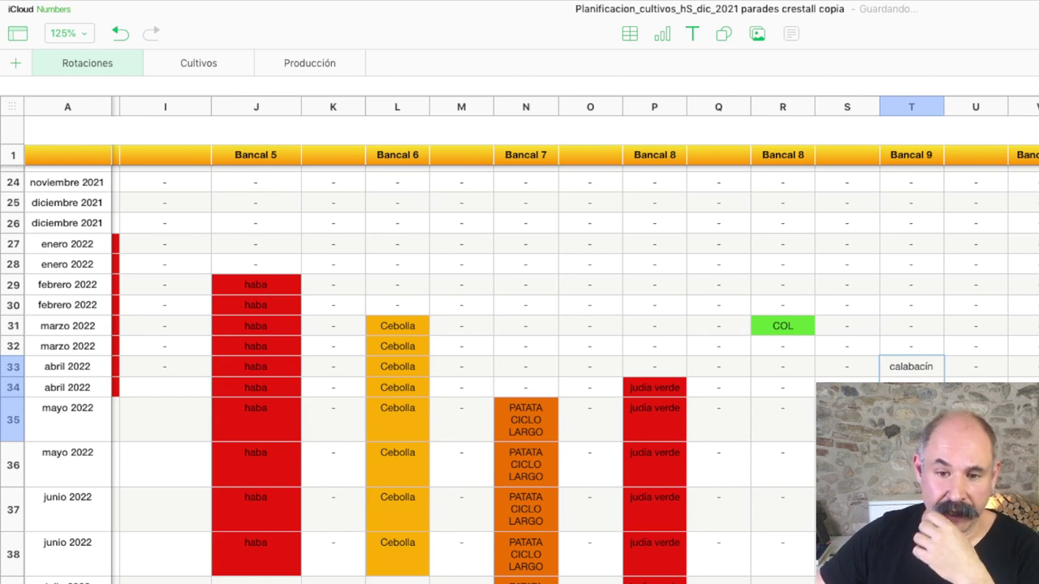
Count the half-month rows of the calabacín crop in Bancal 9, starting from the first abril 2022 row
{"action": "key", "text": "shift+Down"}
{"action": "key", "text": "shift+Down"}
{"action": "key", "text": "shift+Down"}
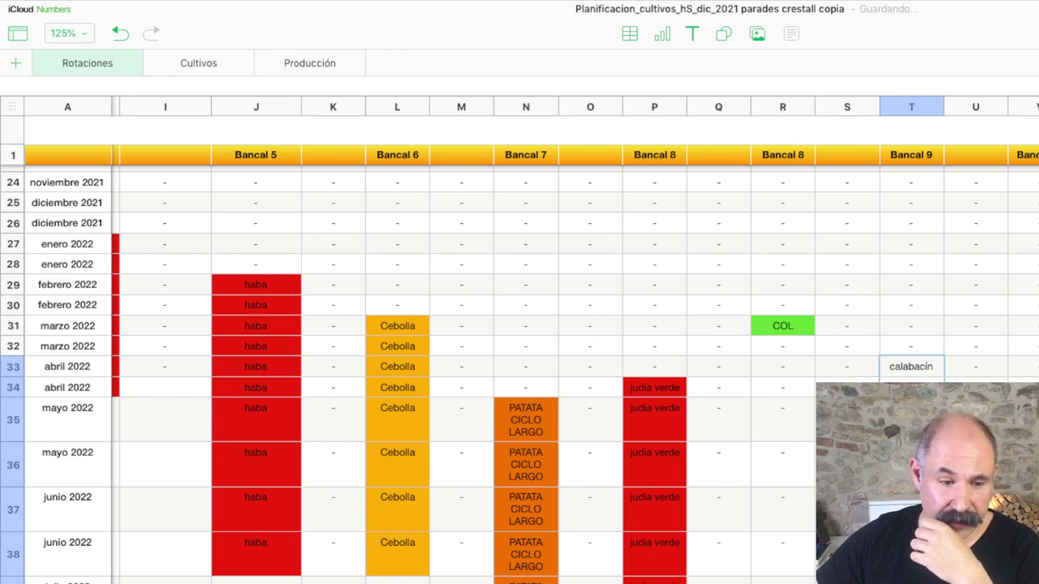
{"action": "scroll", "coordinate": [519, 377], "scroll_direction": "down", "scroll_amount": 2}
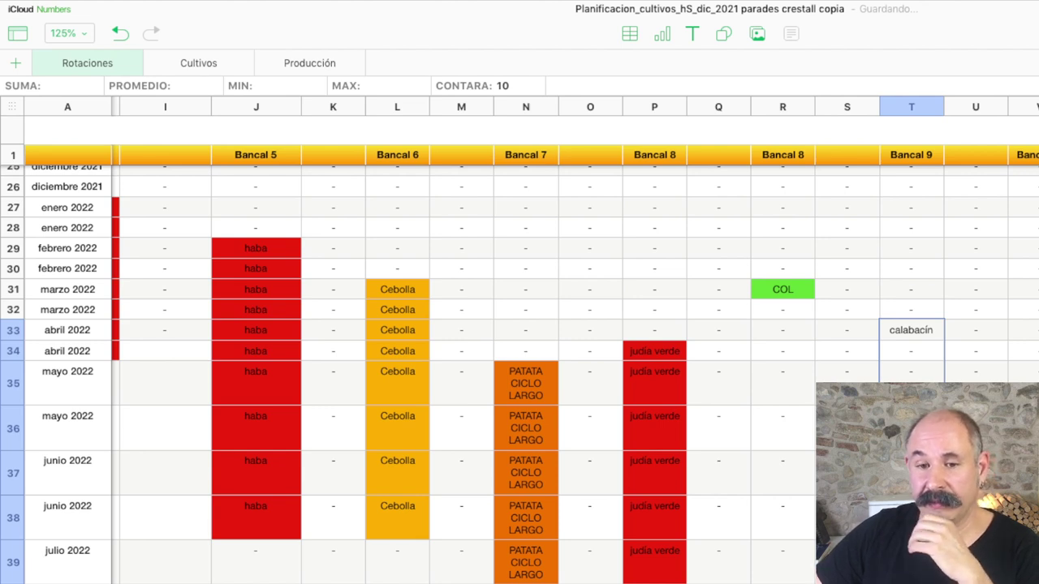
{"action": "left_click", "coordinate": [911, 330]}
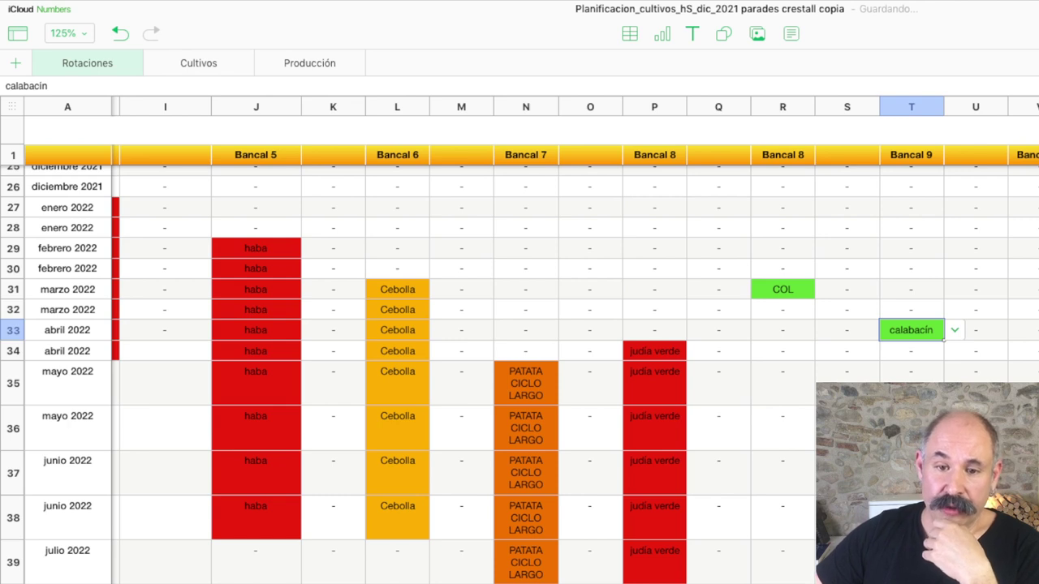
Fill COL into the second Bancal 8 column from the second marzo 2022 row through the second junio 2022 row (R32 to R38)
{"action": "left_click", "coordinate": [782, 289]}
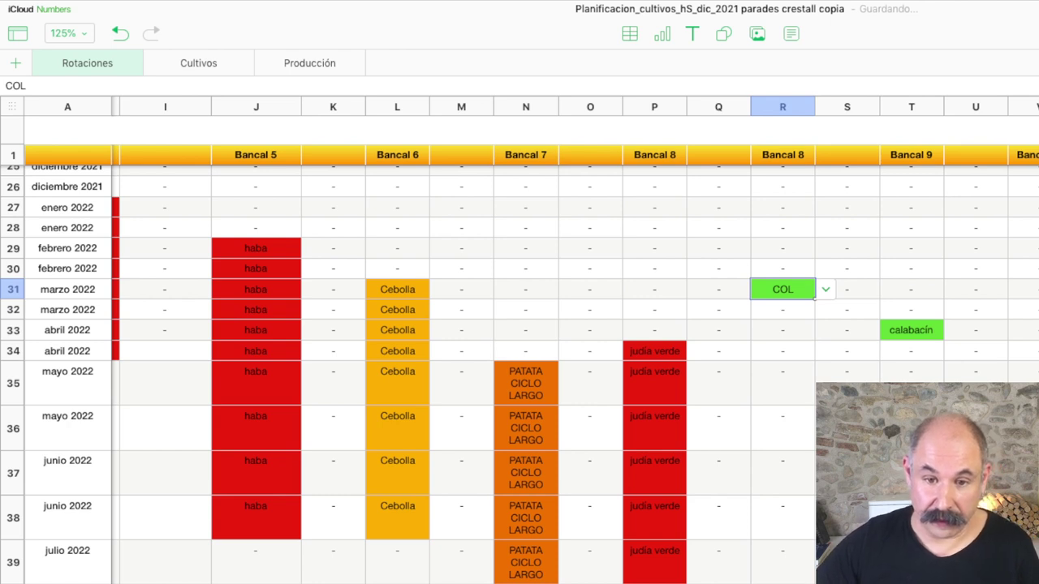
{"action": "key", "text": "Down"}
{"action": "key", "text": "shift+Down"}
{"action": "key", "text": "shift+Down"}
{"action": "key", "text": "shift+Down"}
{"action": "key", "text": "shift+Down"}
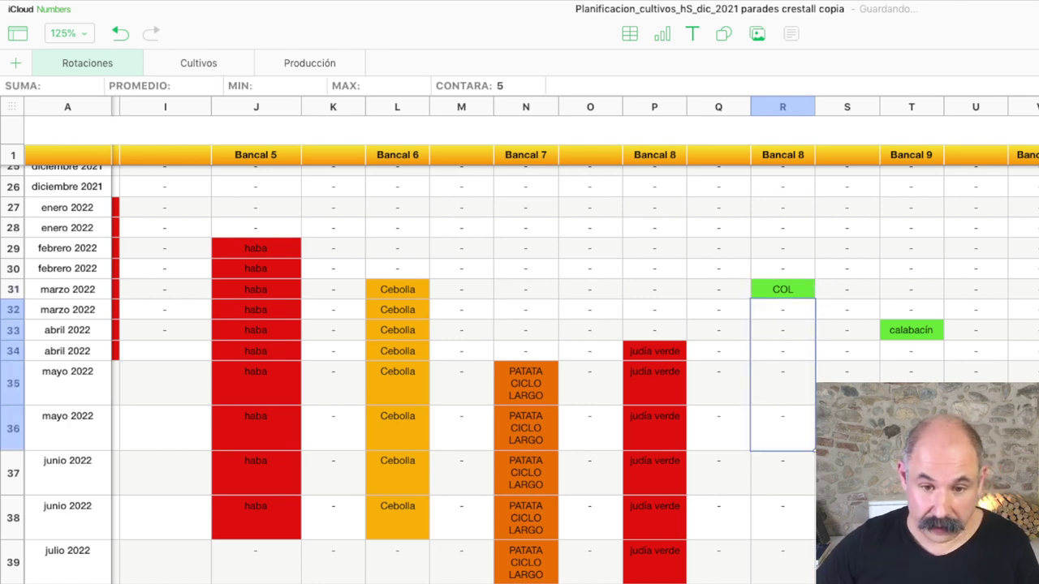
{"action": "key", "text": "shift+Down"}
{"action": "key", "text": "shift+Down"}
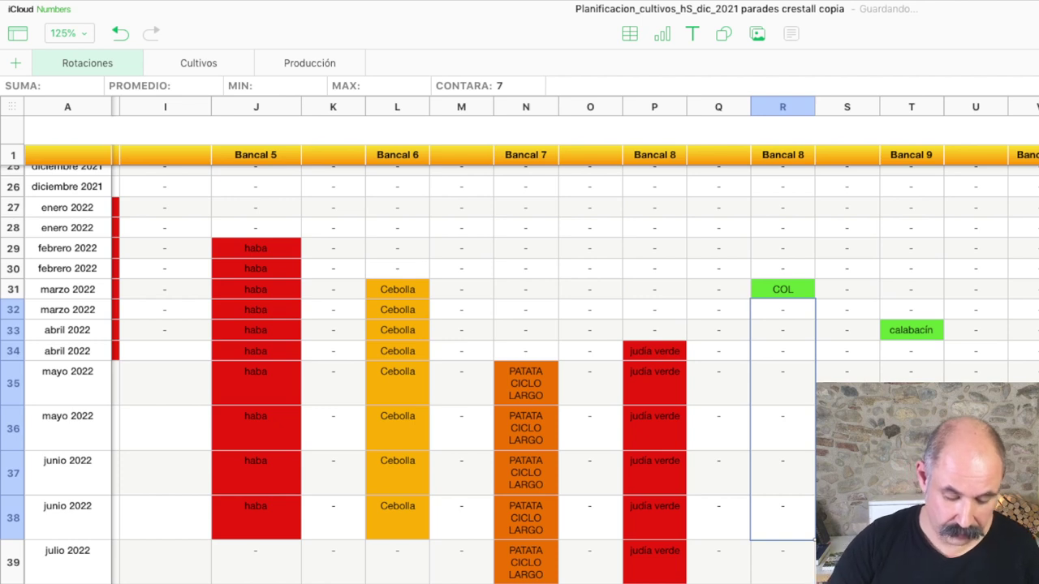
{"action": "type", "text": "COL COL COL COL COL COL COL"}
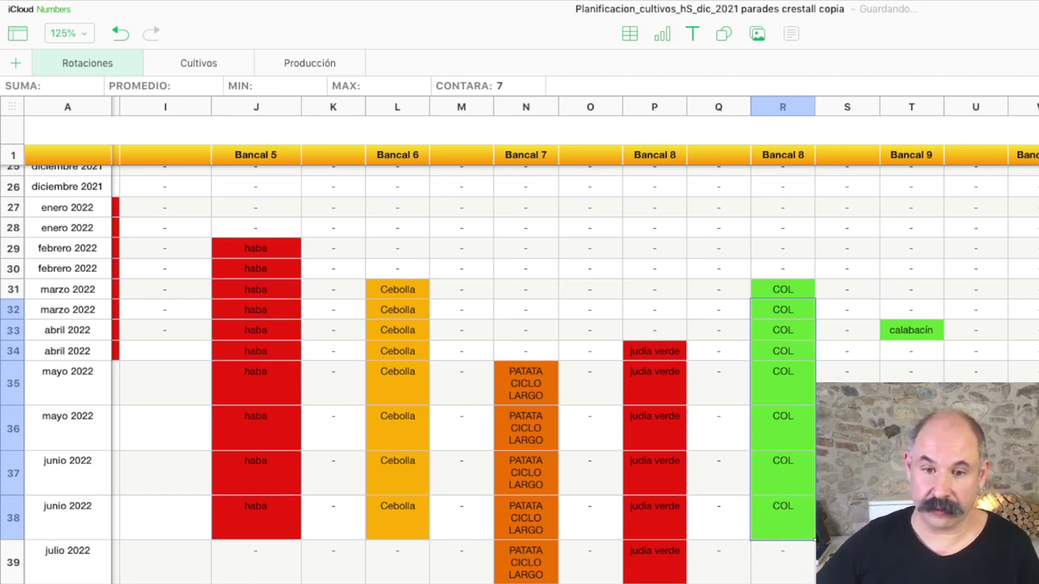
Fill calabacín into the nine Bancal 9 rows directly below T33, starting at the second abril 2022 row
{"action": "left_click", "coordinate": [911, 330]}
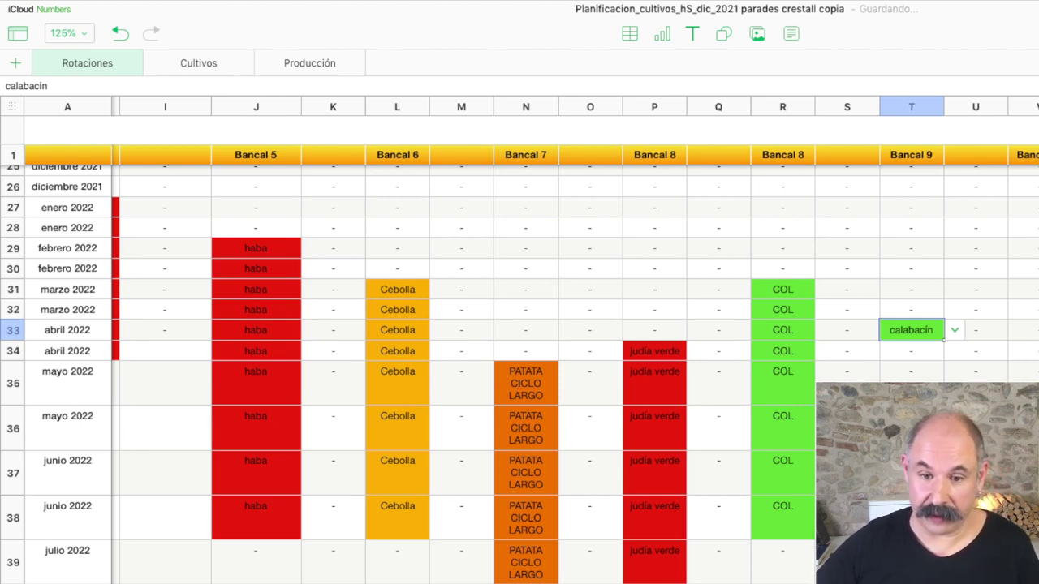
{"action": "key", "text": "Down"}
{"action": "key", "text": "shift+Down"}
{"action": "key", "text": "shift+Down"}
{"action": "key", "text": "shift+Down"}
{"action": "key", "text": "shift+Down"}
{"action": "key", "text": "shift+Down"}
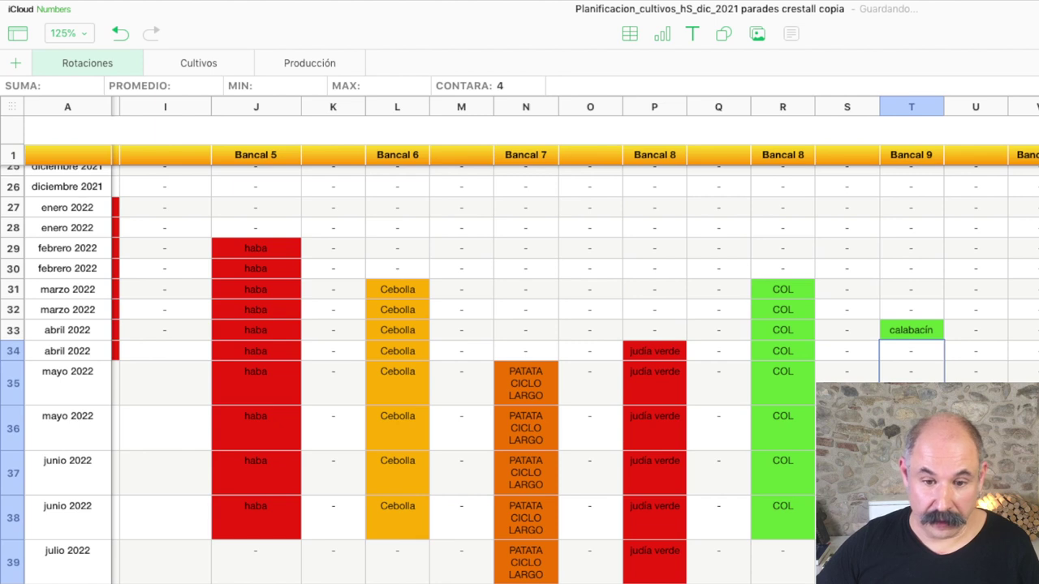
{"action": "key", "text": "shift+Down"}
{"action": "key", "text": "shift+Down"}
{"action": "key", "text": "shift+Down"}
{"action": "key", "text": "shift+Down"}
{"action": "key", "text": "shift+Down"}
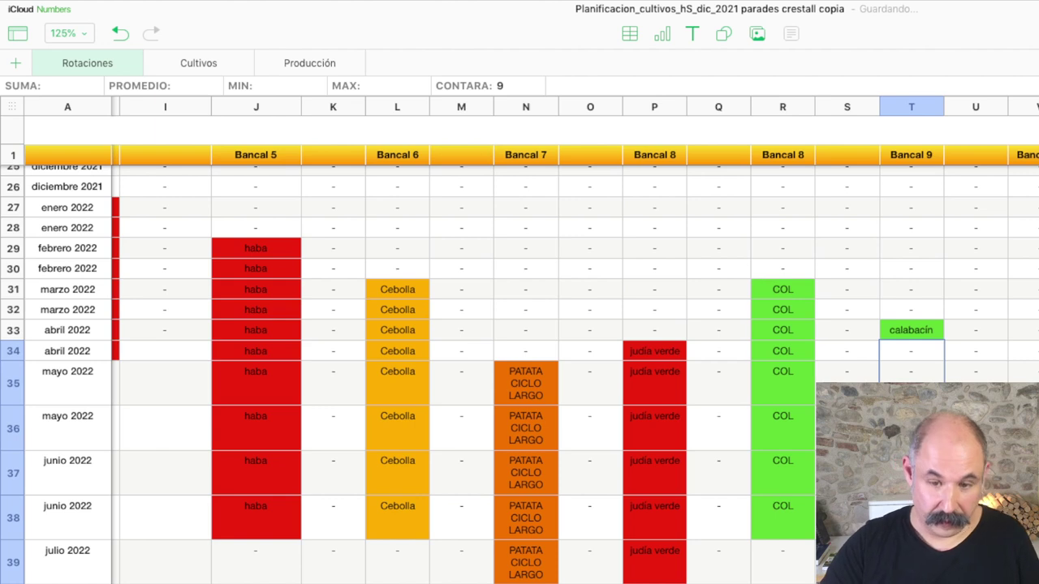
{"action": "type", "text": "calabacín calabacín"}
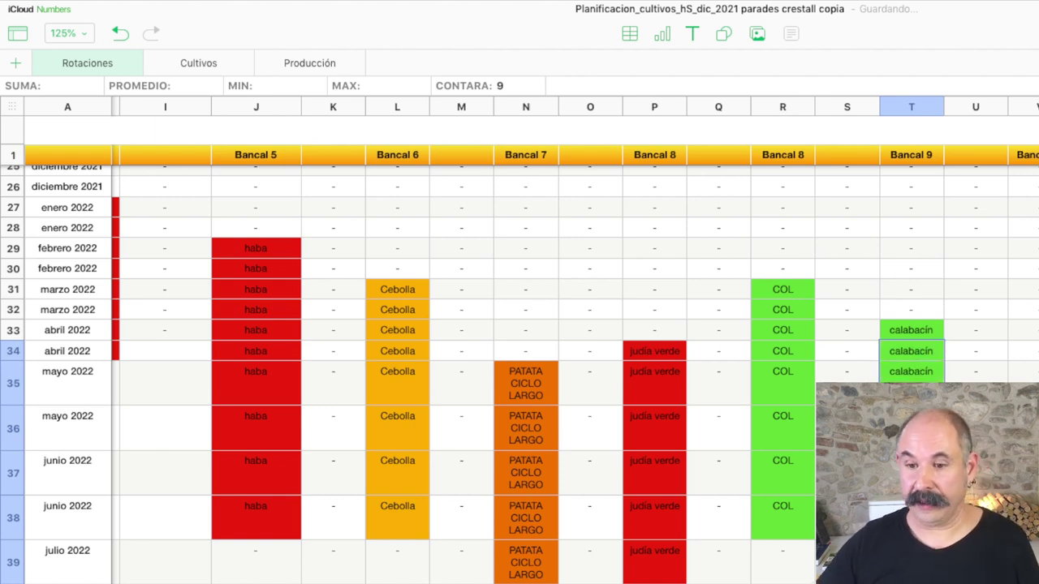
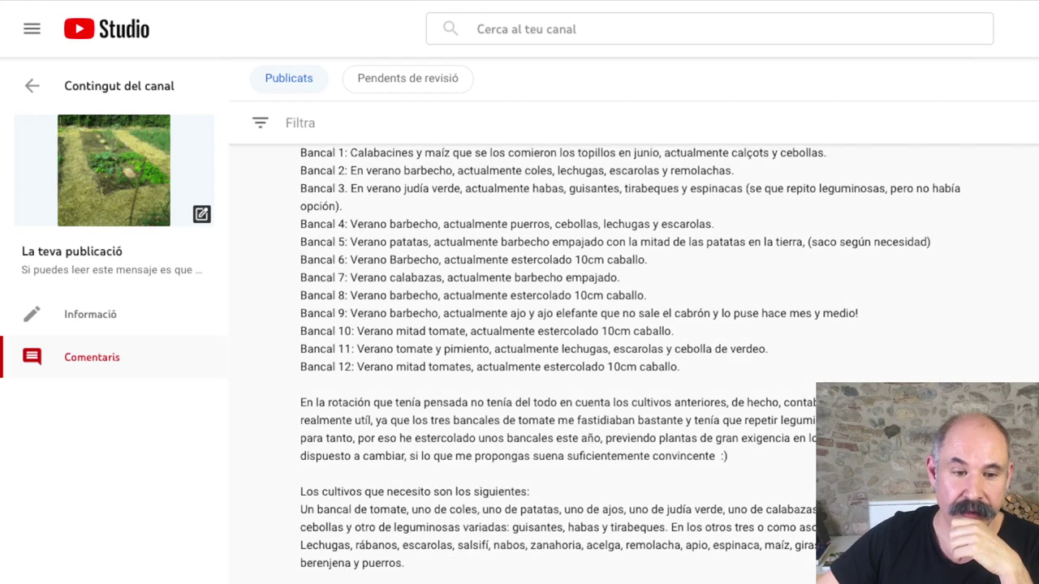
Highlight "Lechugas, rábanos, escarolas" in the list of needed crops in the YouTube Studio comment
{"action": "left_click_drag", "start_coordinate": [300, 545], "coordinate": [453, 545]}
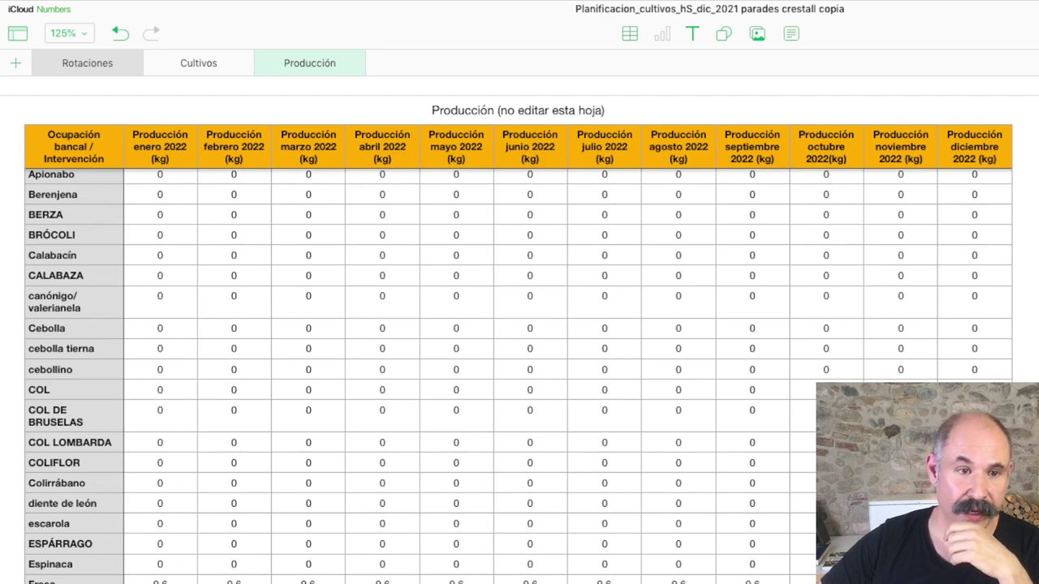
In the Rotaciones sheet, set the second Bancal 4 column to escarola at the second enero 2022 row (I28)
{"action": "left_click", "coordinate": [86, 63]}
{"action": "scroll", "coordinate": [519, 365], "scroll_direction": "down", "scroll_amount": 10}
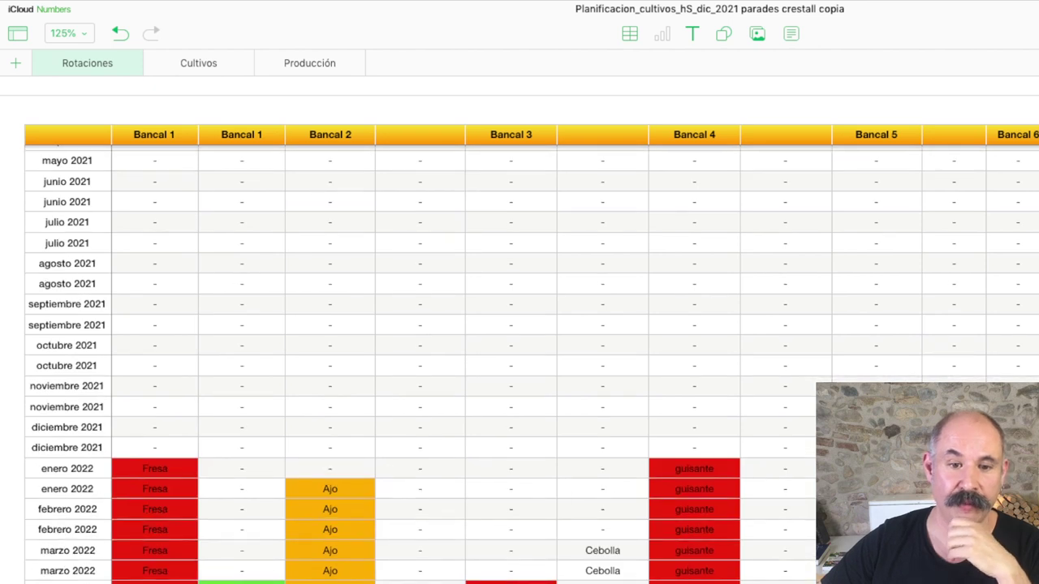
{"action": "scroll", "coordinate": [519, 365], "scroll_direction": "down", "scroll_amount": 2}
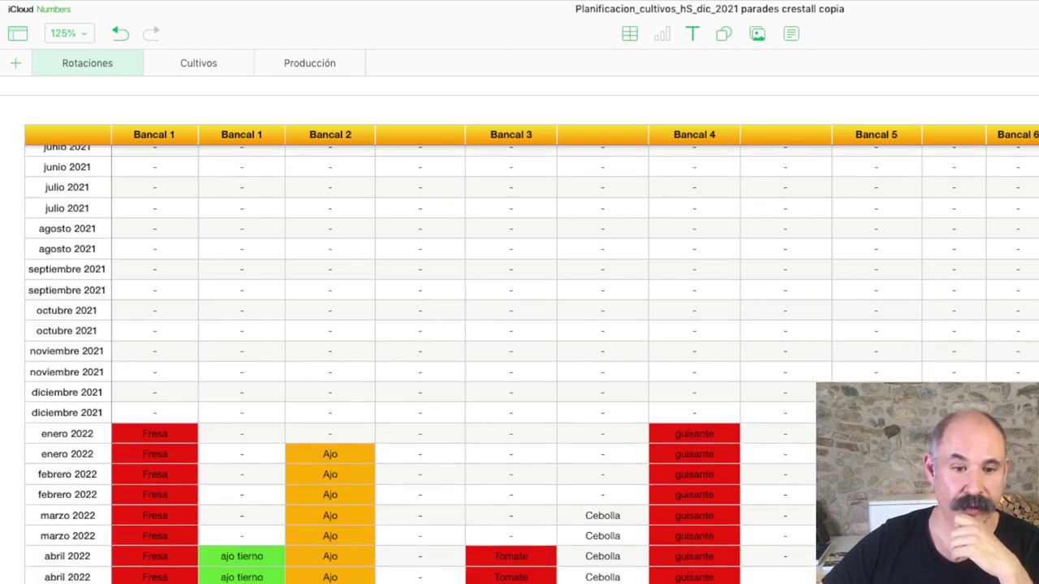
{"action": "scroll", "coordinate": [519, 365], "scroll_direction": "down", "scroll_amount": 4}
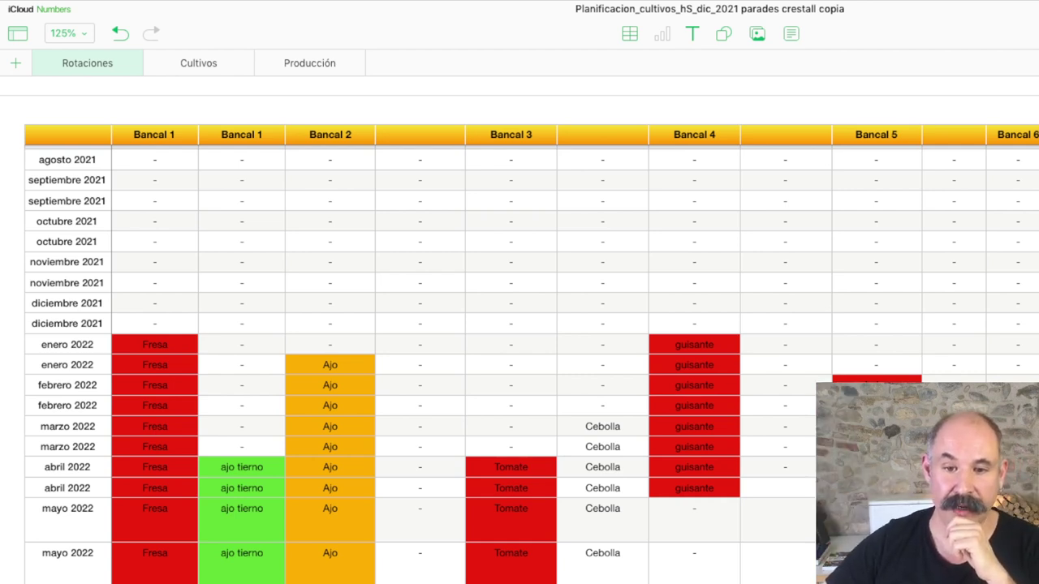
{"action": "left_click", "coordinate": [785, 364]}
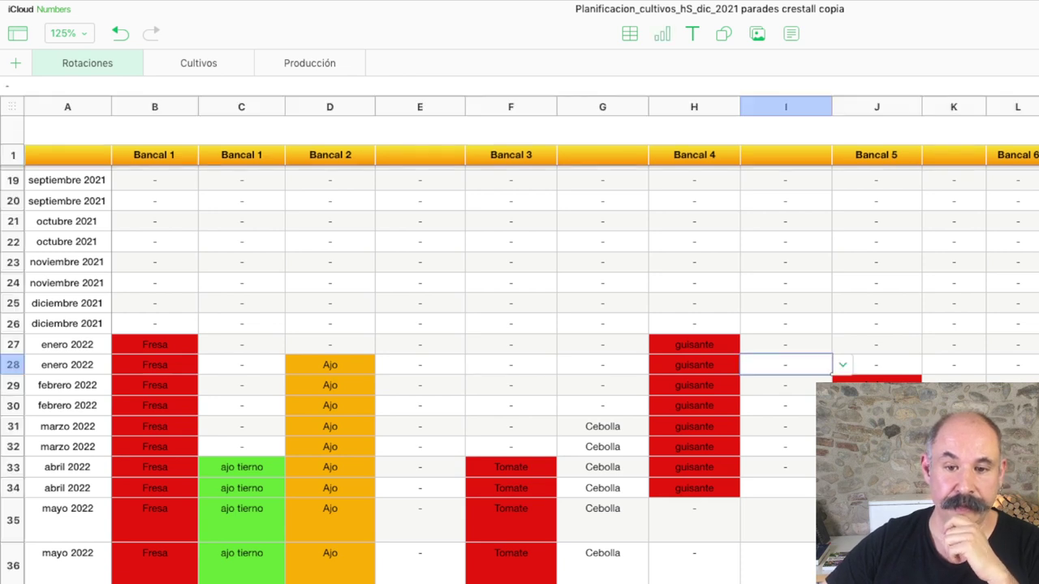
{"action": "left_click", "coordinate": [843, 365]}
{"action": "scroll", "coordinate": [852, 243], "scroll_direction": "up", "scroll_amount": 10}
{"action": "scroll", "coordinate": [852, 243], "scroll_direction": "up", "scroll_amount": 6}
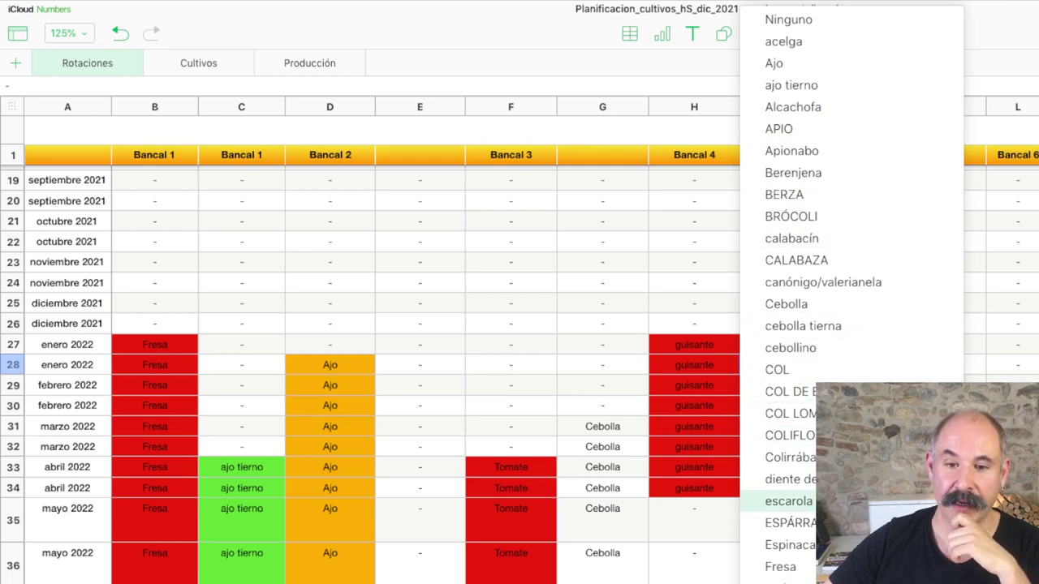
{"action": "left_click", "coordinate": [783, 501]}
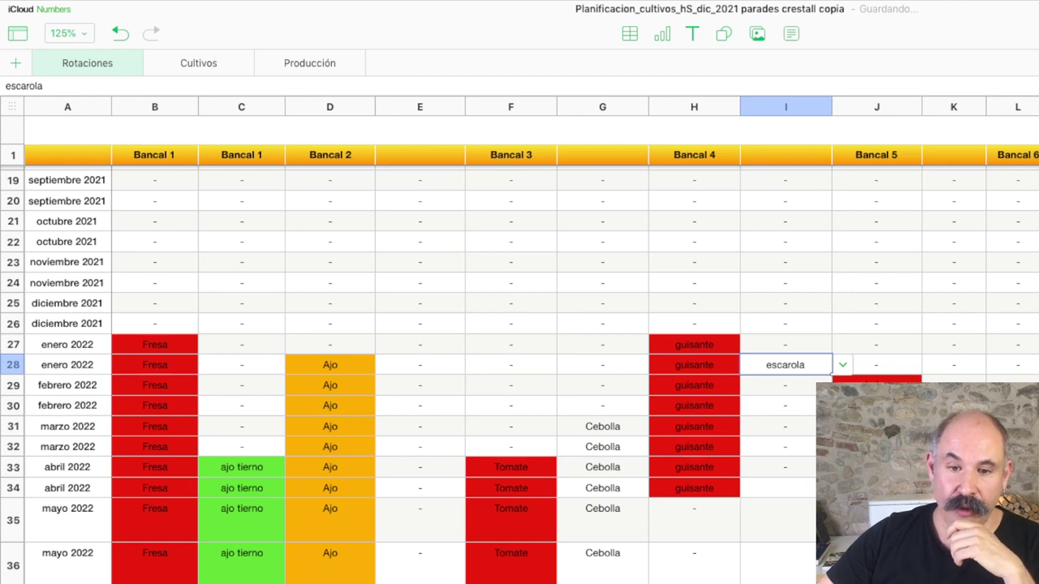
Fill escarola down the second Bancal 4 column from I28 through the second abril 2022 row (I34)
{"action": "key", "text": "shift+Down"}
{"action": "key", "text": "shift+Down"}
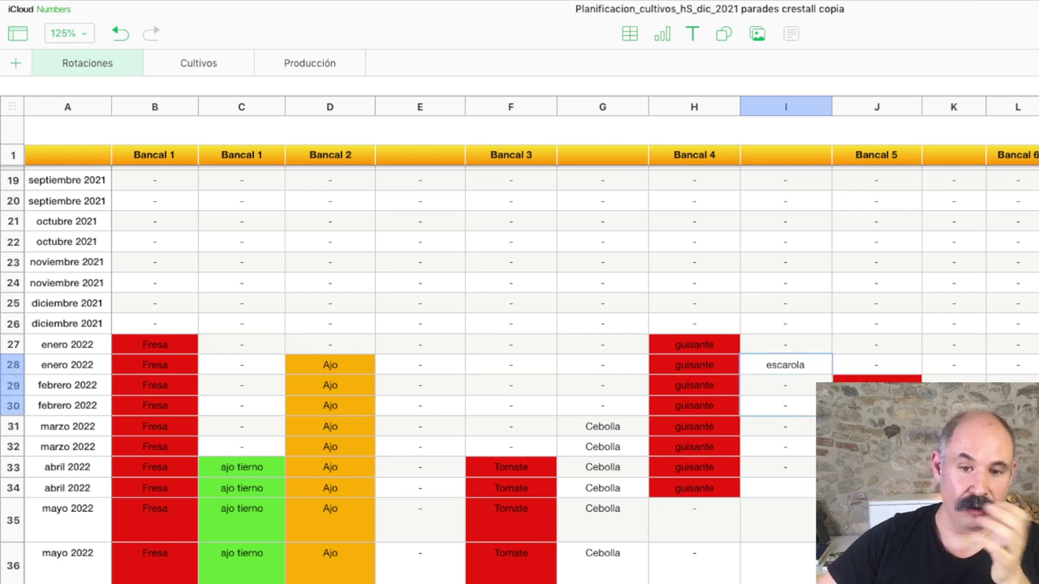
{"action": "key", "text": "shift+Down"}
{"action": "key", "text": "shift+Down"}
{"action": "key", "text": "shift+Down"}
{"action": "key", "text": "shift+Up"}
{"action": "key", "text": "shift+Up"}
{"action": "key", "text": "shift+Up"}
{"action": "key", "text": "shift+Up"}
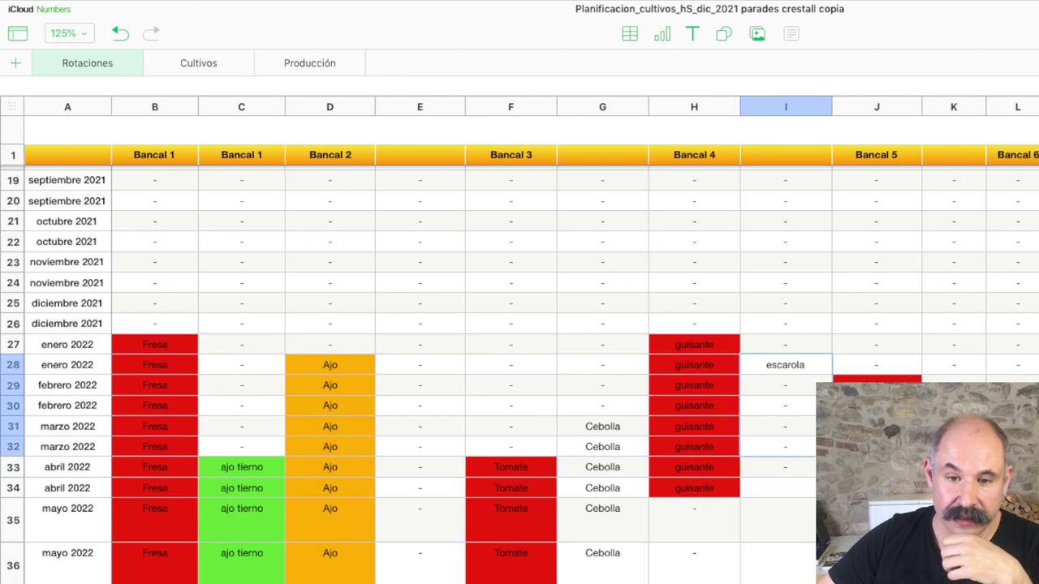
{"action": "key", "text": "shift+Down"}
{"action": "key", "text": "shift+Down"}
{"action": "key", "text": "shift+Down"}
{"action": "key", "text": "shift+Down"}
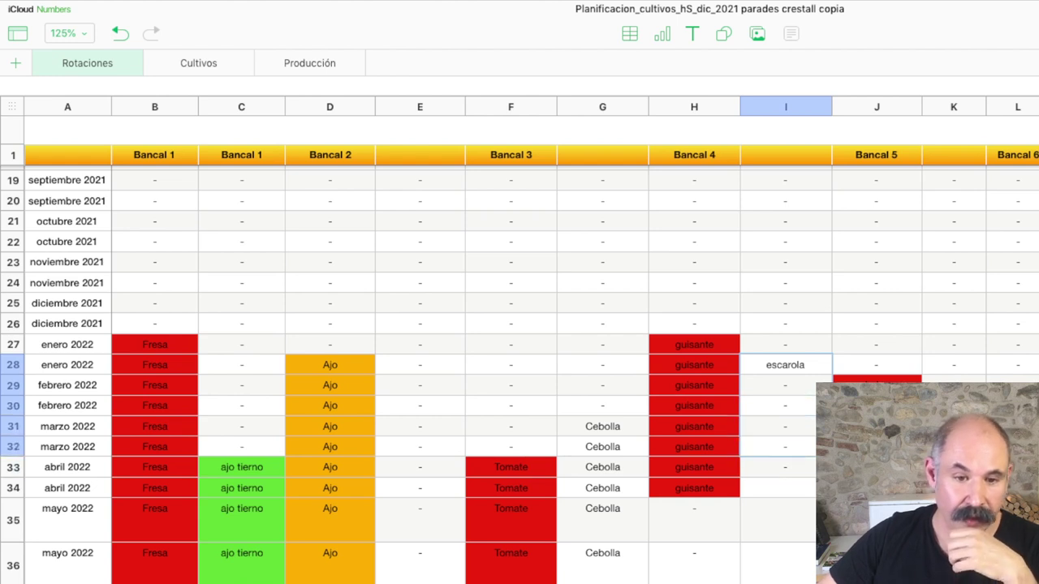
{"action": "key", "text": "shift+Down"}
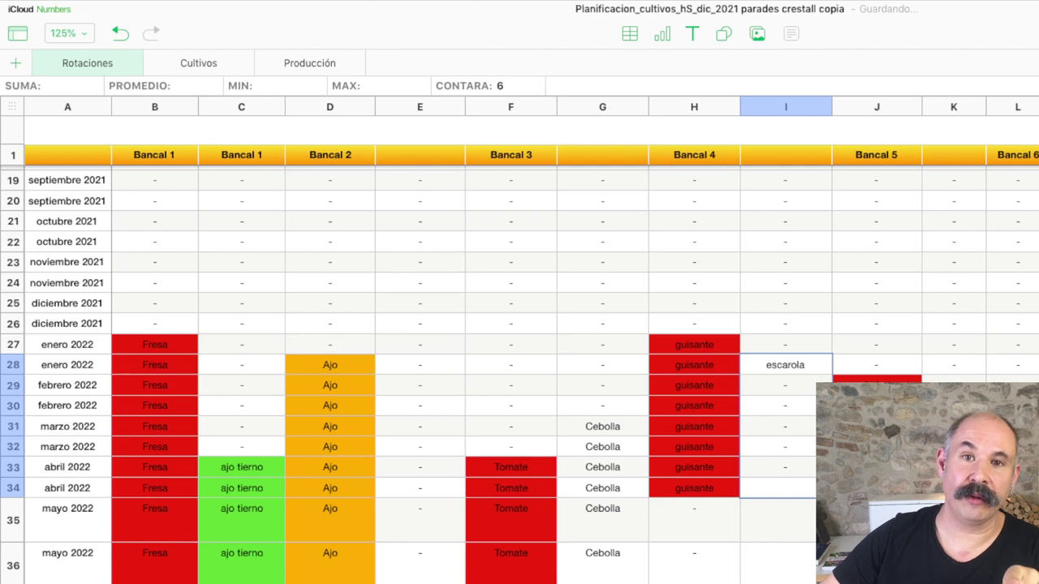
{"action": "key", "text": "super+d"}
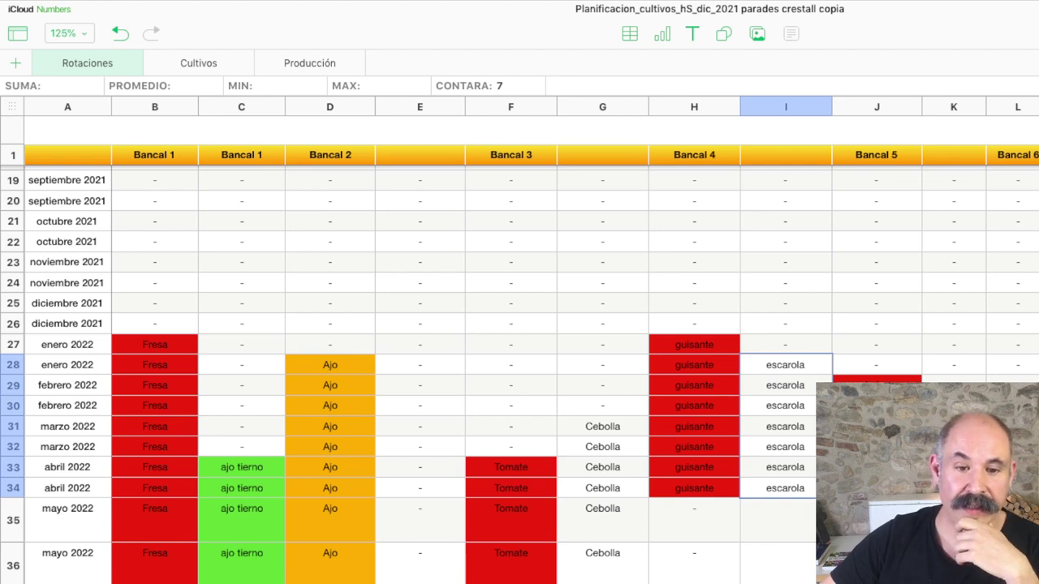
Set the second Bancal 3 column to lechuga at the first julio 2022 row (G39), directly below the Cebolla crop
{"action": "scroll", "coordinate": [406, 373], "scroll_direction": "down", "scroll_amount": 5}
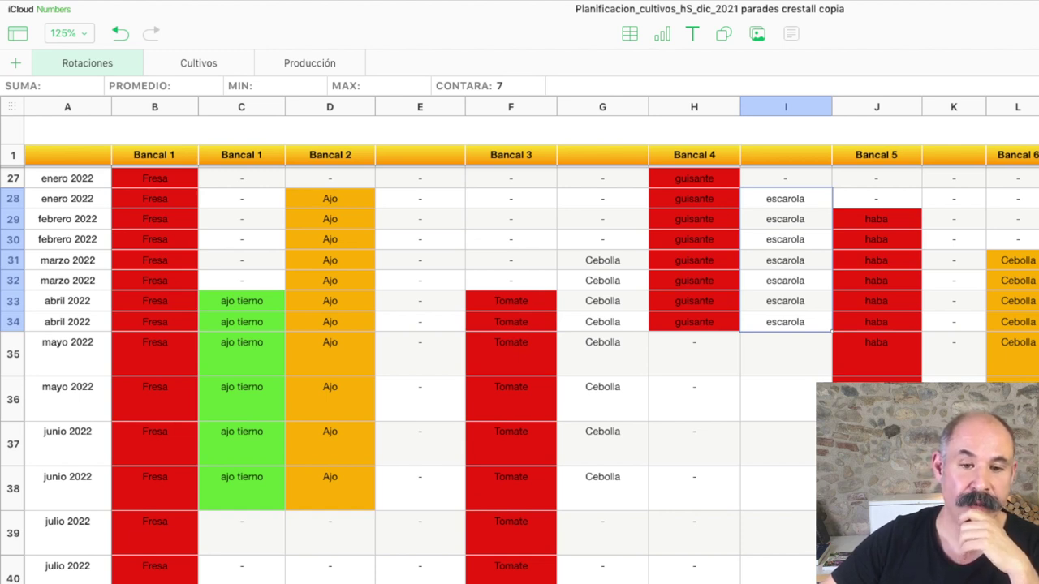
{"action": "left_click", "coordinate": [602, 532]}
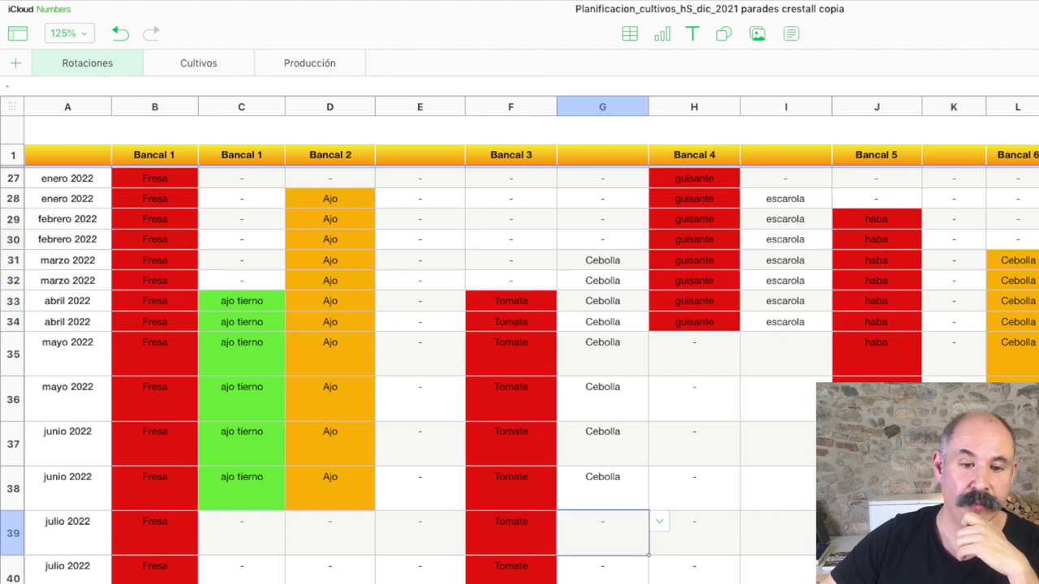
{"action": "left_click", "coordinate": [659, 521]}
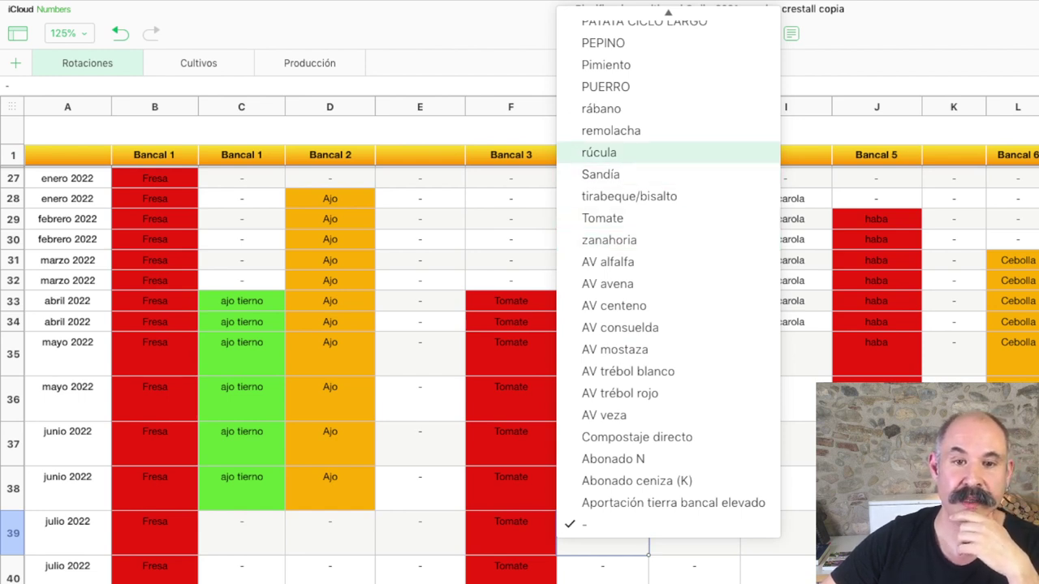
{"action": "scroll", "coordinate": [668, 292], "scroll_direction": "up", "scroll_amount": 10}
{"action": "scroll", "coordinate": [641, 268], "scroll_direction": "down", "scroll_amount": 2}
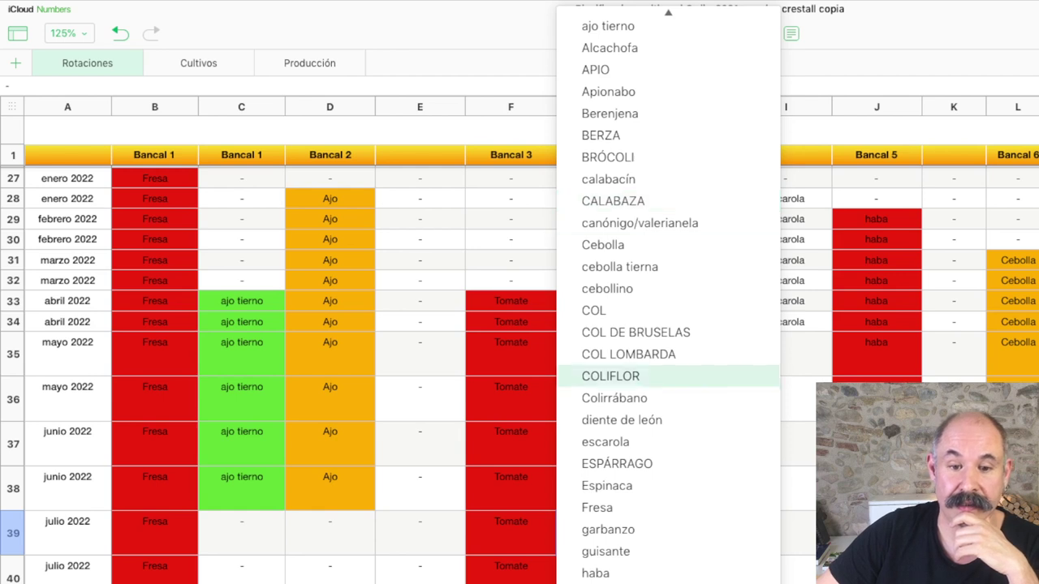
{"action": "scroll", "coordinate": [633, 397], "scroll_direction": "down", "scroll_amount": 5}
{"action": "left_click", "coordinate": [604, 387]}
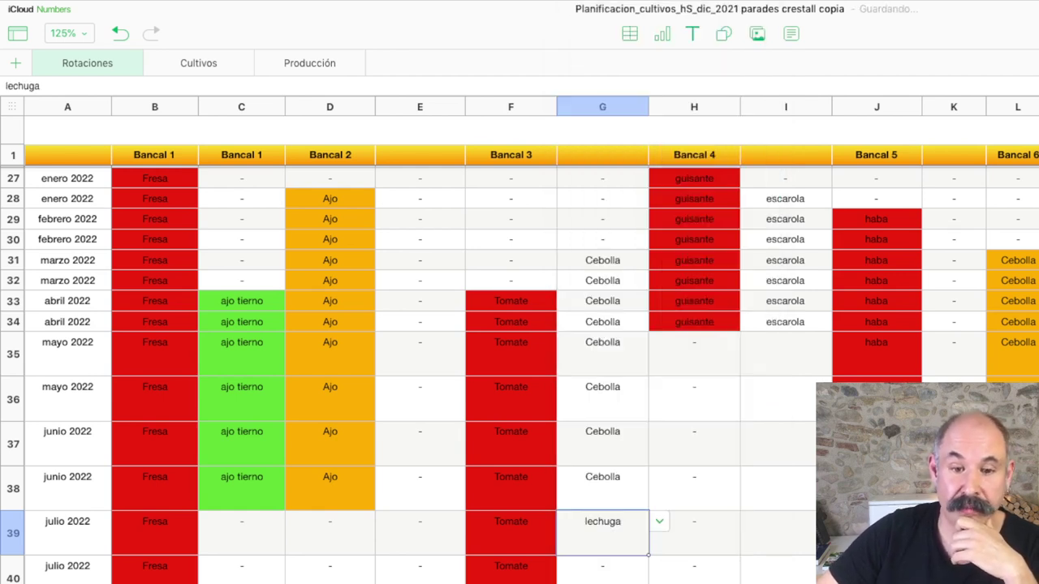
Fill lechuga down the second Bancal 3 column over ten consecutive half-month rows starting at G39
{"action": "scroll", "coordinate": [520, 365], "scroll_direction": "down", "scroll_amount": 5}
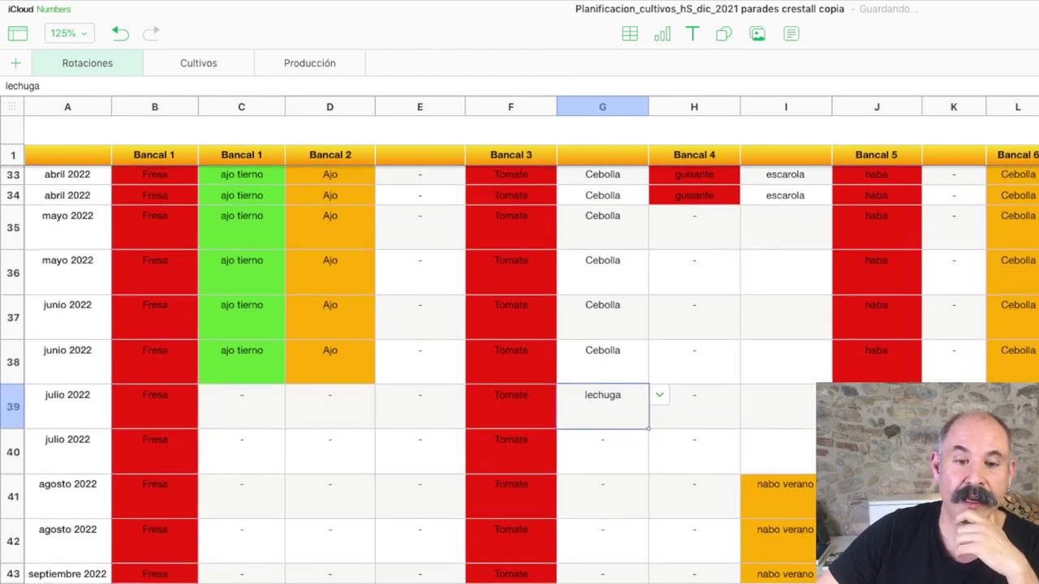
{"action": "key", "text": "shift+Down"}
{"action": "key", "text": "shift+Down"}
{"action": "key", "text": "shift+Down"}
{"action": "key", "text": "shift+Down"}
{"action": "key", "text": "shift+Down"}
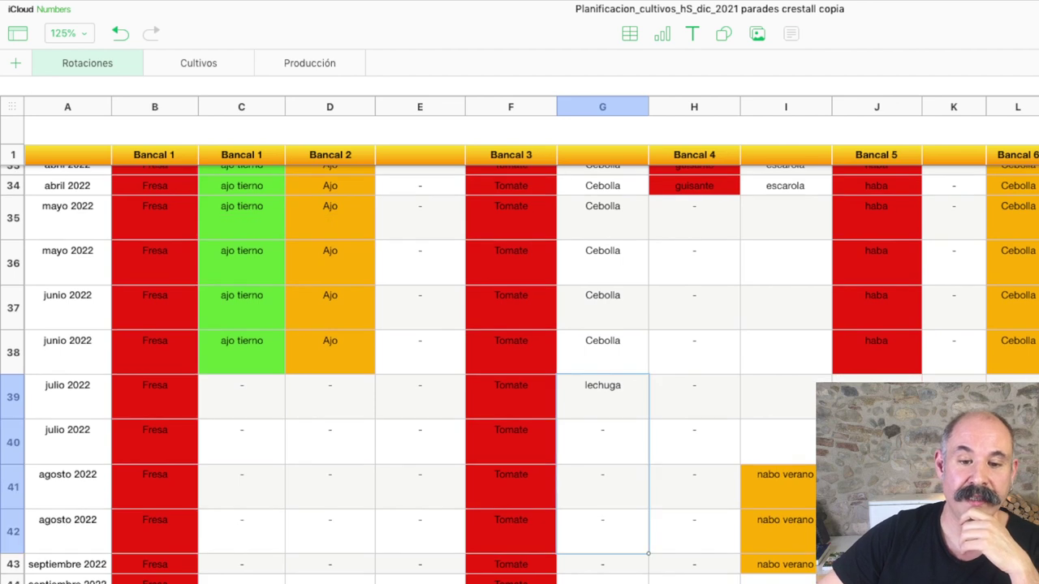
{"action": "key", "text": "shift+Down"}
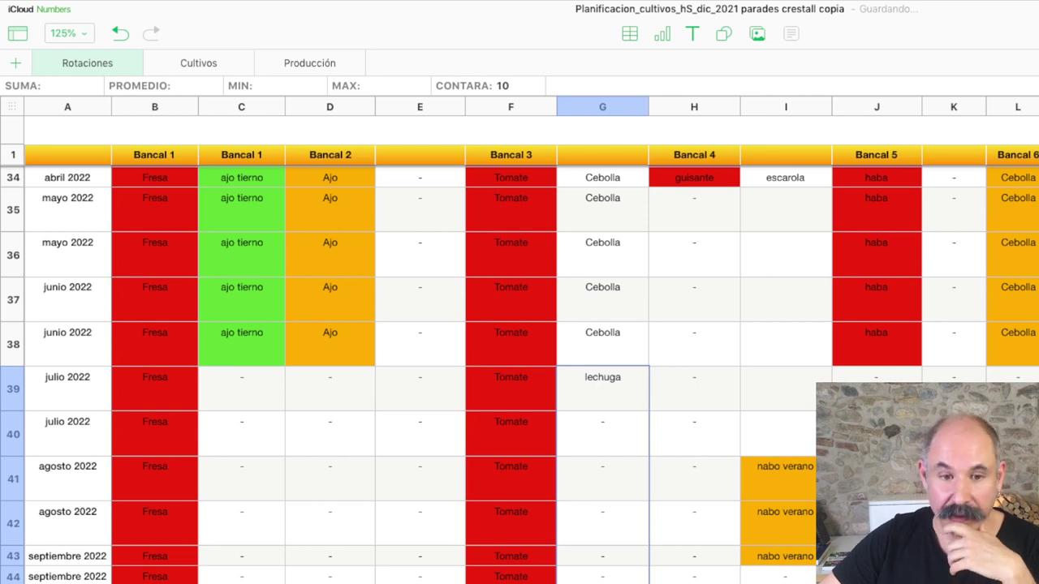
{"action": "type", "text": "lechuga"}
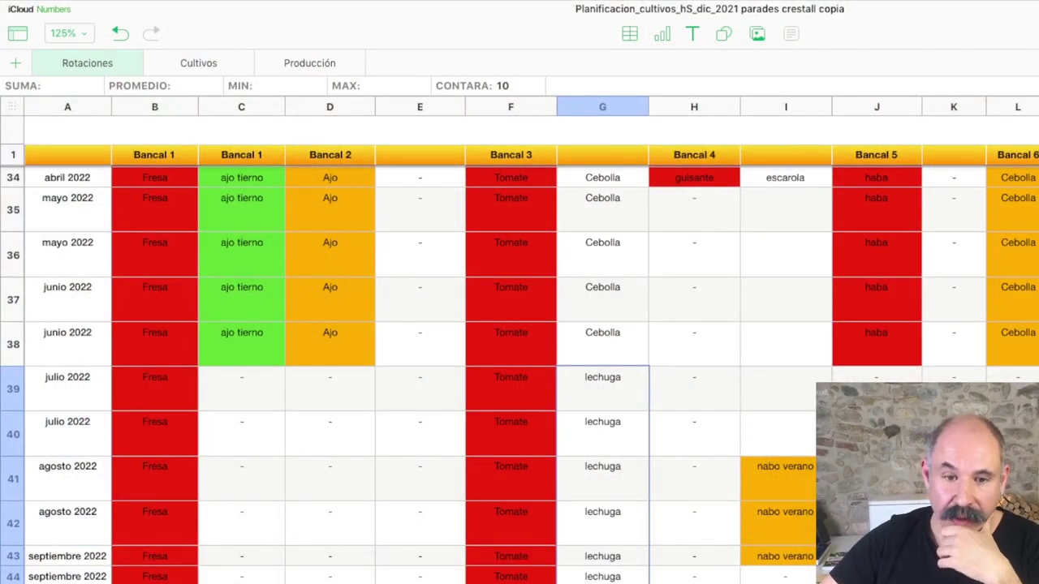
Set the second Bancal 5 column to lechuga at the second abril 2022 row (K34)
{"action": "scroll", "coordinate": [520, 341], "scroll_direction": "up", "scroll_amount": 3}
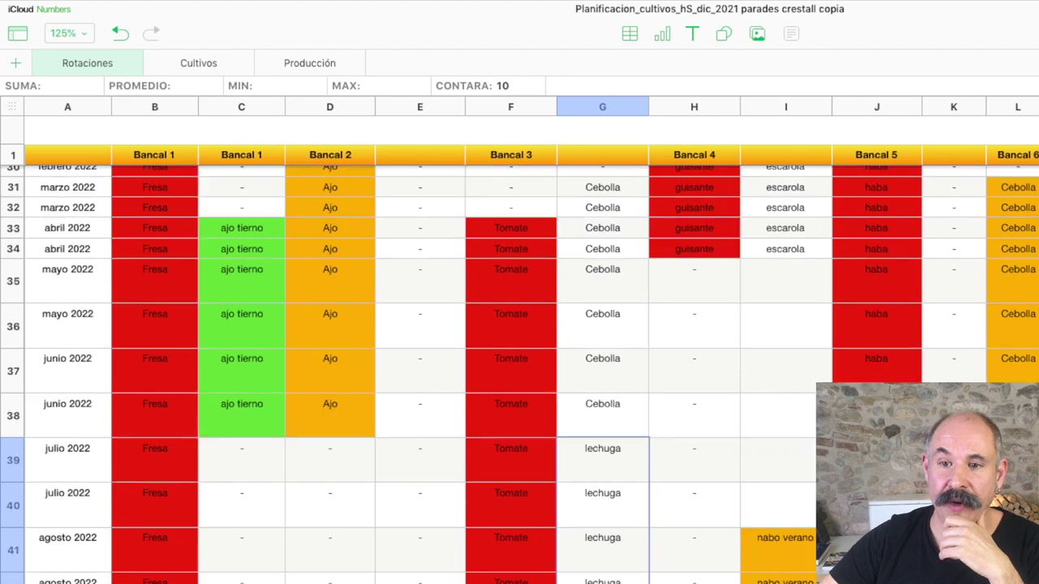
{"action": "scroll", "coordinate": [519, 341], "scroll_direction": "right", "scroll_amount": 3}
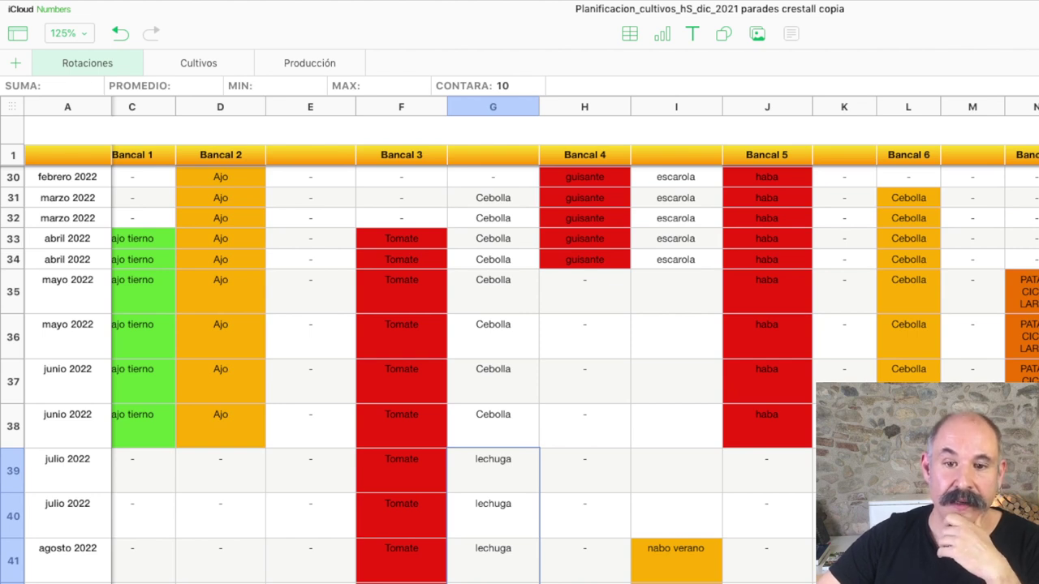
{"action": "left_click", "coordinate": [844, 259]}
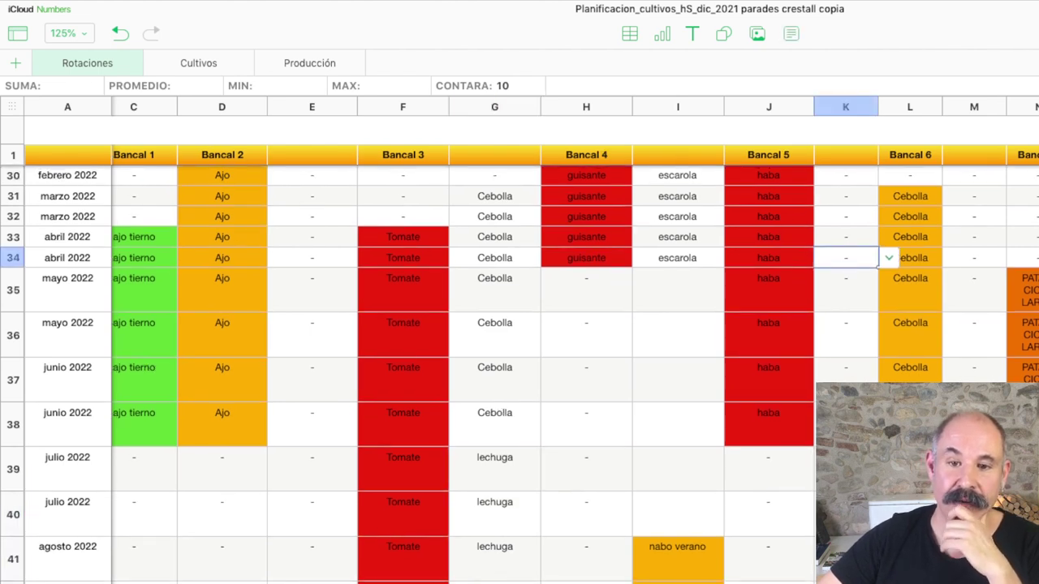
{"action": "left_click", "coordinate": [852, 258]}
{"action": "scroll", "coordinate": [893, 230], "scroll_direction": "up", "scroll_amount": 10}
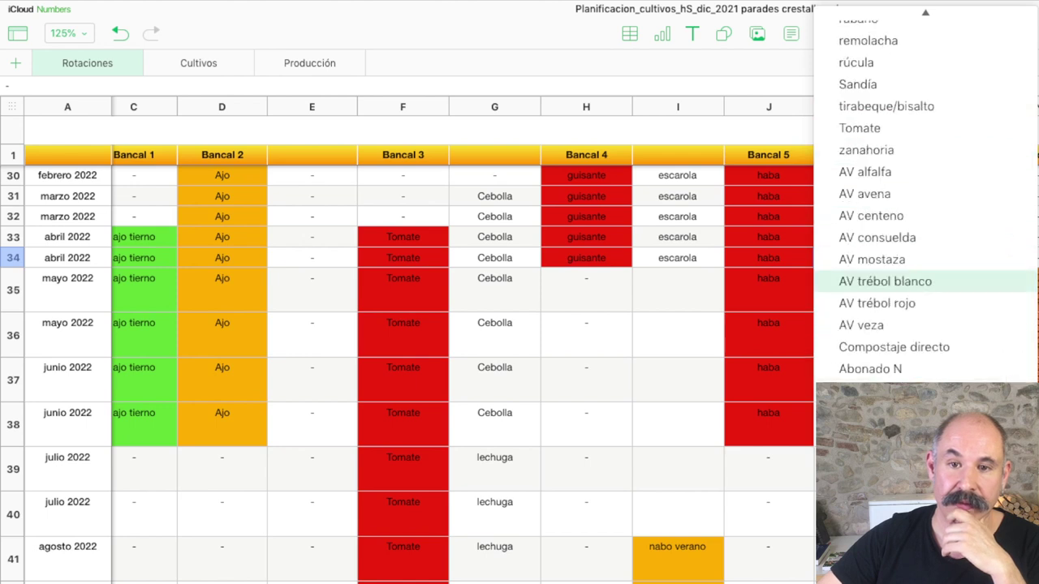
{"action": "left_click", "coordinate": [861, 75]}
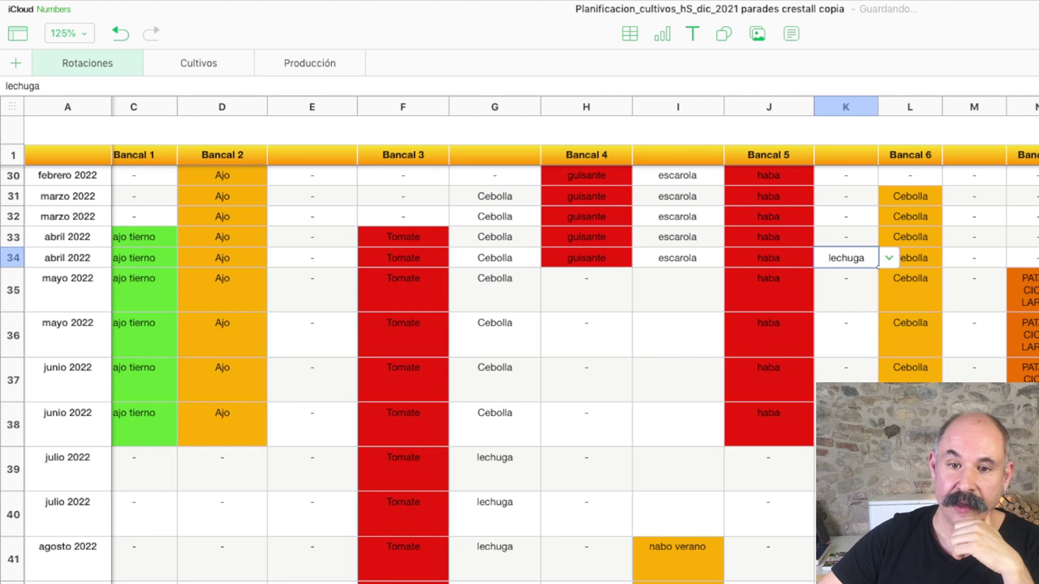
Fill lechuga down the second Bancal 5 column from K34 through the second junio 2022 row (K38)
{"action": "key", "text": "Down"}
{"action": "key", "text": "shift+Down"}
{"action": "key", "text": "shift+Down"}
{"action": "key", "text": "shift+Down"}
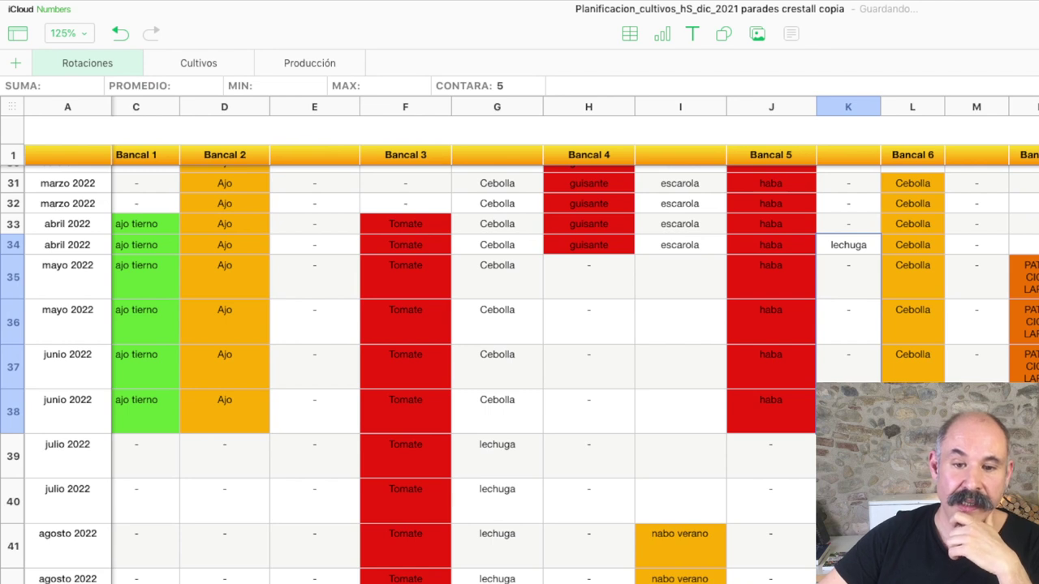
{"action": "scroll", "coordinate": [575, 364], "scroll_direction": "right", "scroll_amount": 8}
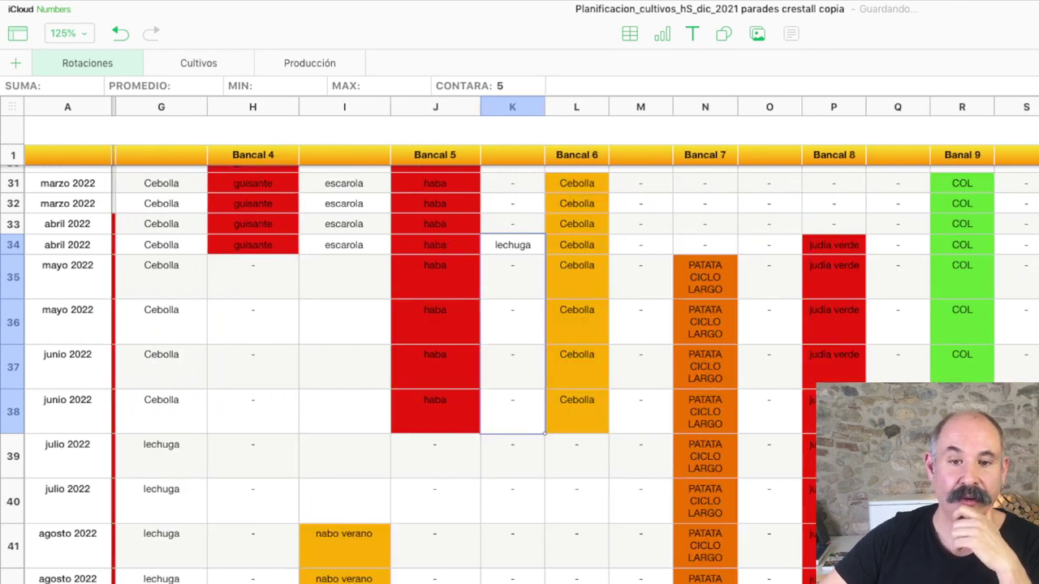
{"action": "type", "text": "lechuga lechuga lechuga lechuga"}
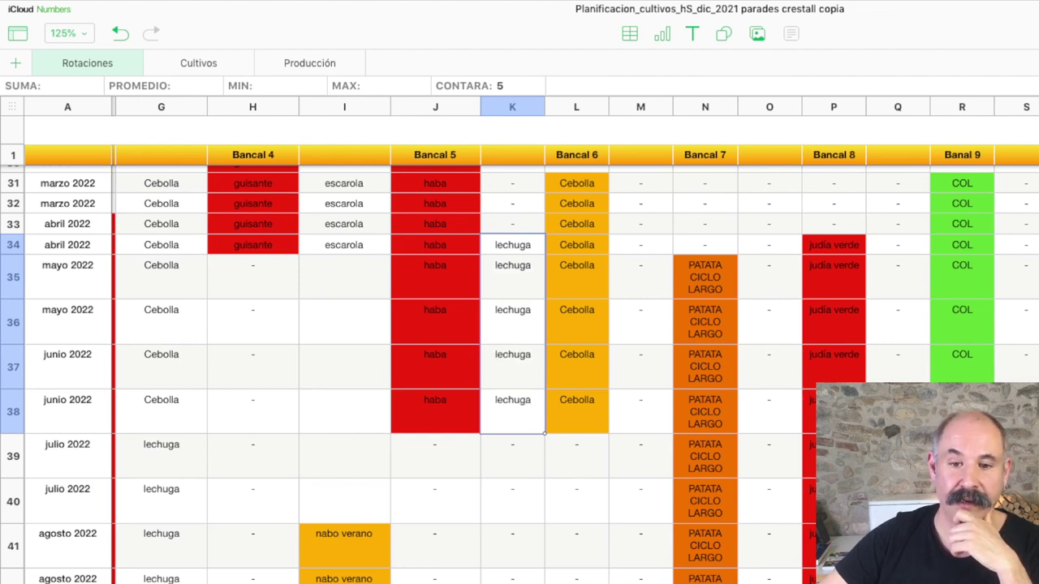
Set the second Bancal 8 column to lechuga at the first junio 2022 row (Q37)
{"action": "left_click", "coordinate": [898, 364]}
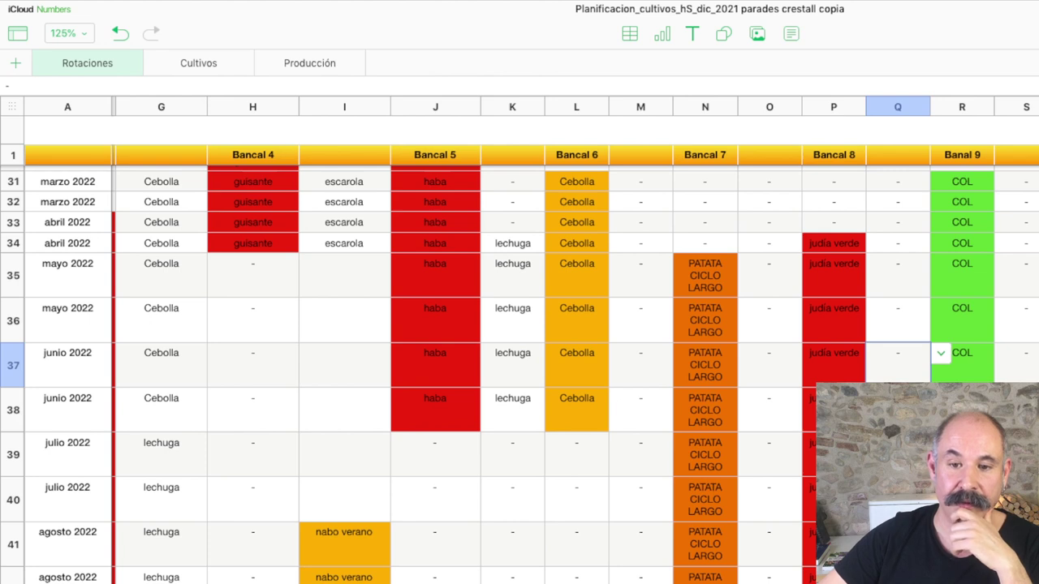
{"action": "left_click", "coordinate": [940, 353]}
{"action": "scroll", "coordinate": [949, 203], "scroll_direction": "down", "scroll_amount": 5}
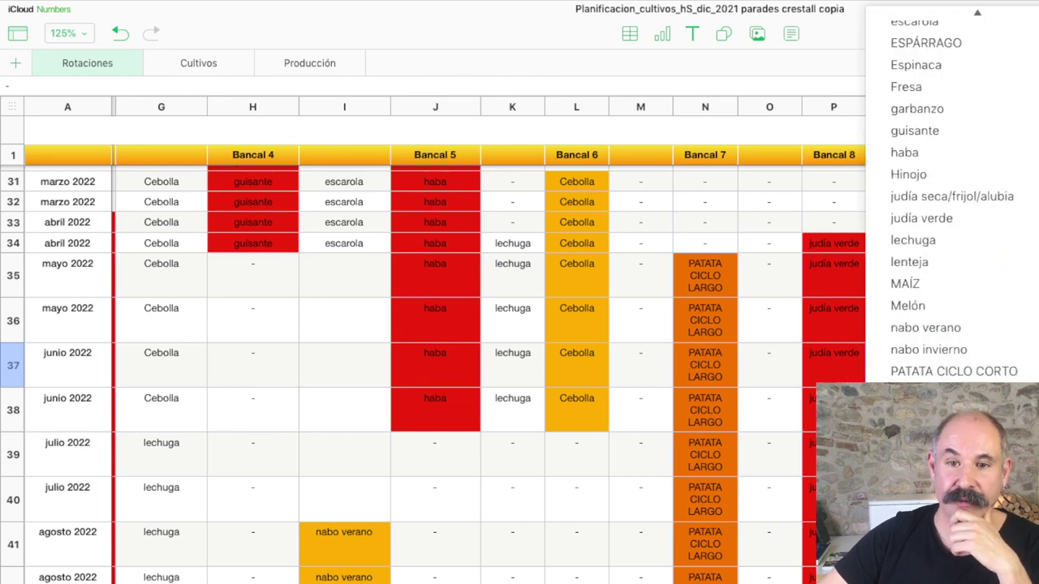
{"action": "scroll", "coordinate": [949, 203], "scroll_direction": "up", "scroll_amount": 5}
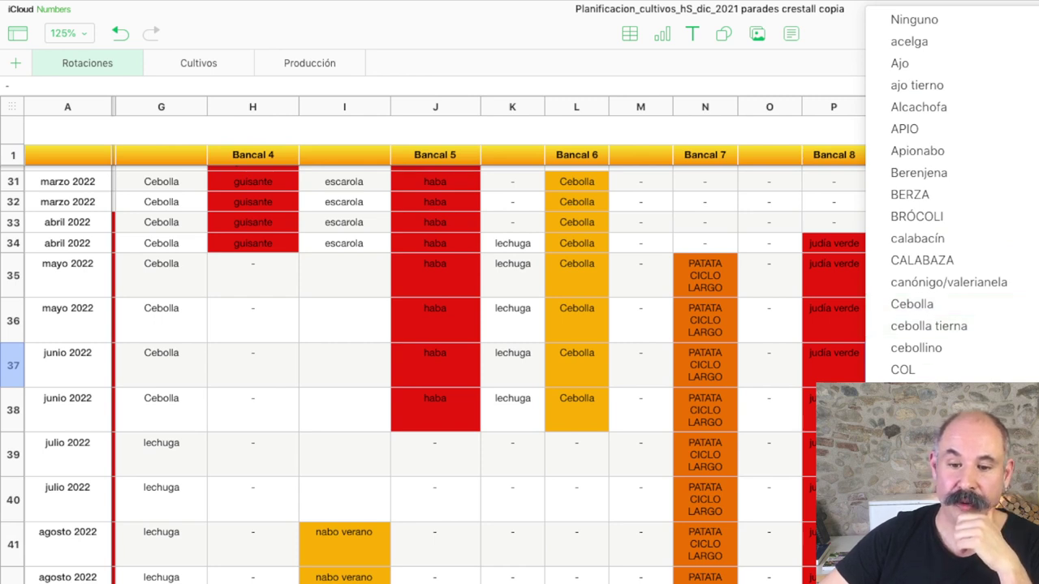
{"action": "scroll", "coordinate": [950, 195], "scroll_direction": "down", "scroll_amount": 4}
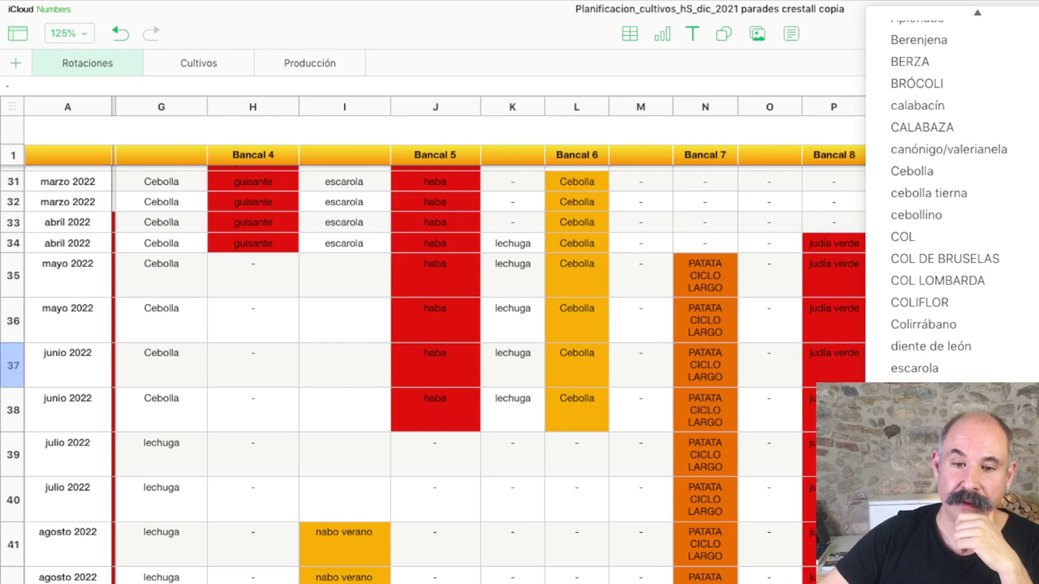
{"action": "left_click", "coordinate": [933, 324]}
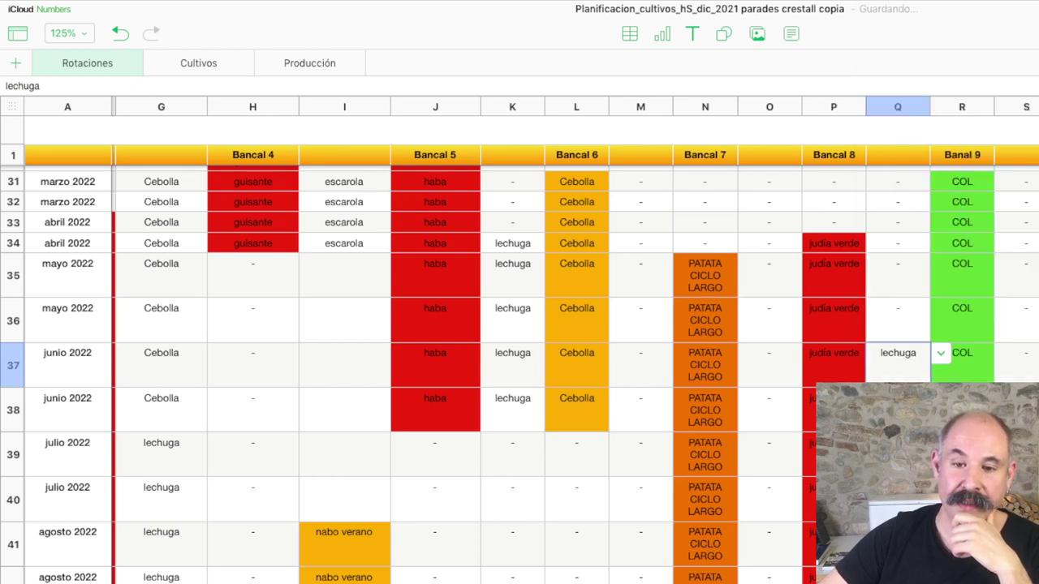
Fill lechuga down the second Bancal 8 column over six consecutive half-month rows starting at the first junio 2022 row (Q37)
{"action": "key", "text": "shift+Down"}
{"action": "key", "text": "shift+Down"}
{"action": "key", "text": "shift+Down"}
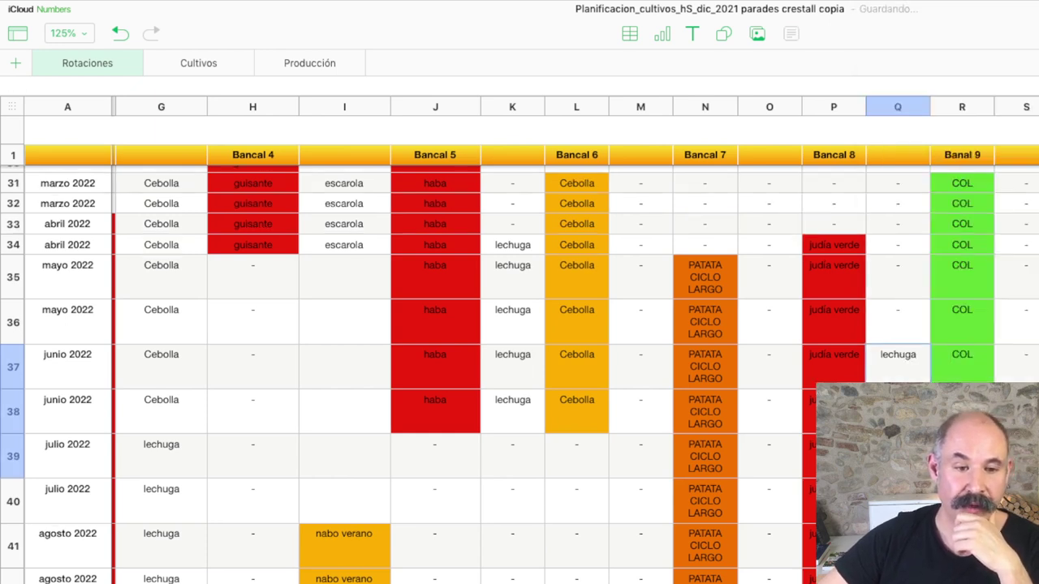
{"action": "scroll", "coordinate": [519, 341], "scroll_direction": "up", "scroll_amount": 1}
{"action": "scroll", "coordinate": [520, 373], "scroll_direction": "down", "scroll_amount": 1}
{"action": "scroll", "coordinate": [519, 373], "scroll_direction": "up", "scroll_amount": 1}
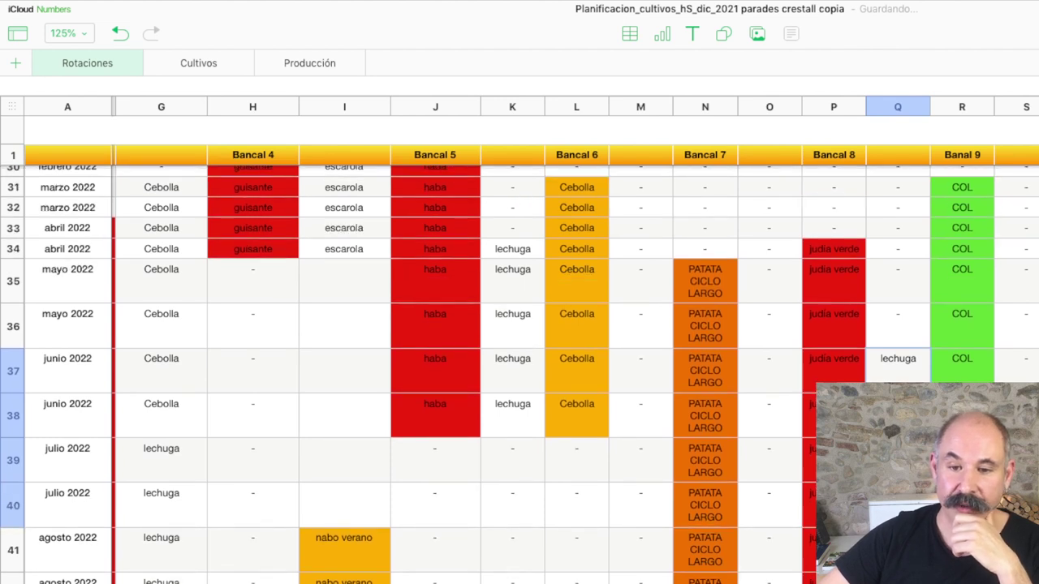
{"action": "key", "text": "shift+Up"}
{"action": "key", "text": "shift+Down"}
{"action": "key", "text": "shift+Down"}
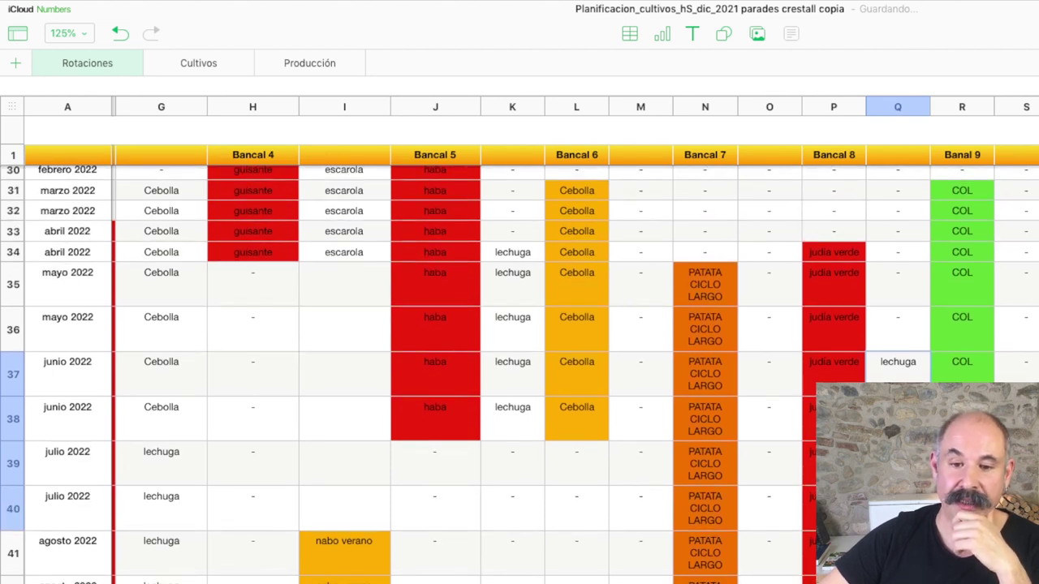
{"action": "scroll", "coordinate": [519, 373], "scroll_direction": "down", "scroll_amount": 1}
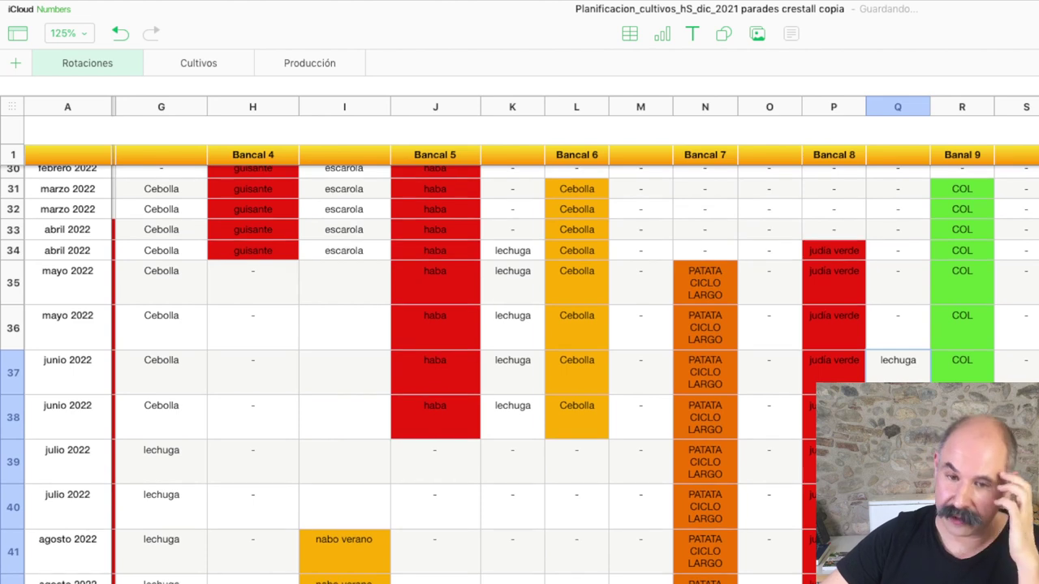
{"action": "scroll", "coordinate": [520, 373], "scroll_direction": "down", "scroll_amount": 1}
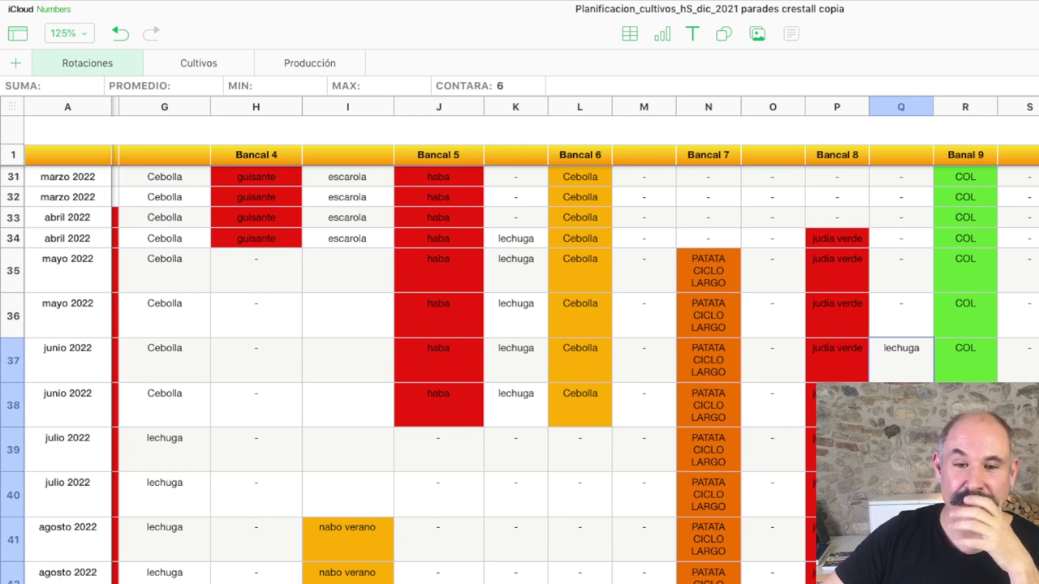
Review the viewer's list of needed crops in the YouTube Studio comment and compare it with the 2022 assignments across the bancales in Rotaciones
{"action": "scroll", "coordinate": [575, 365], "scroll_direction": "left", "scroll_amount": 10}
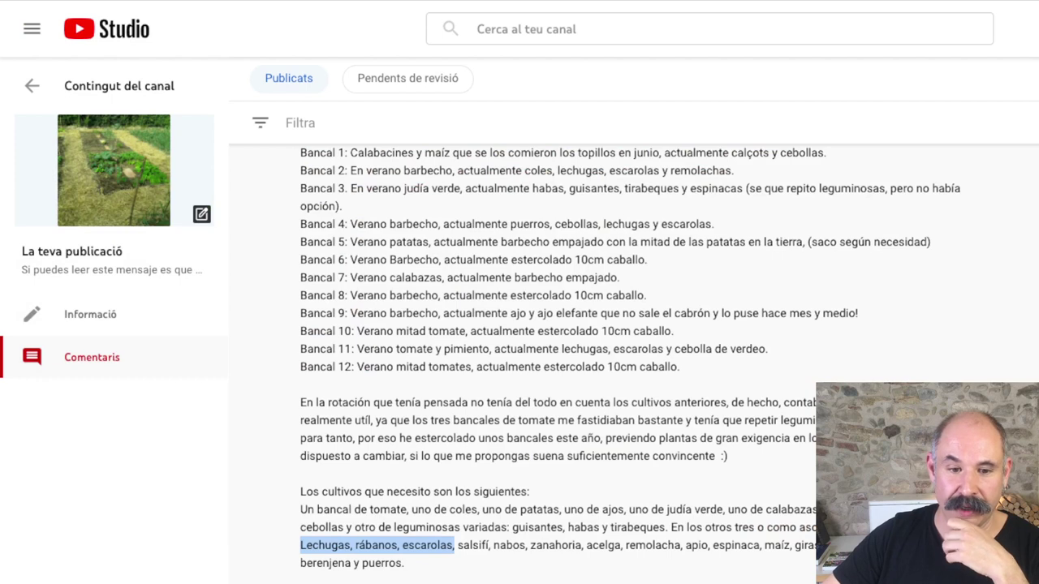
{"action": "scroll", "coordinate": [630, 361], "scroll_direction": "down", "scroll_amount": 3}
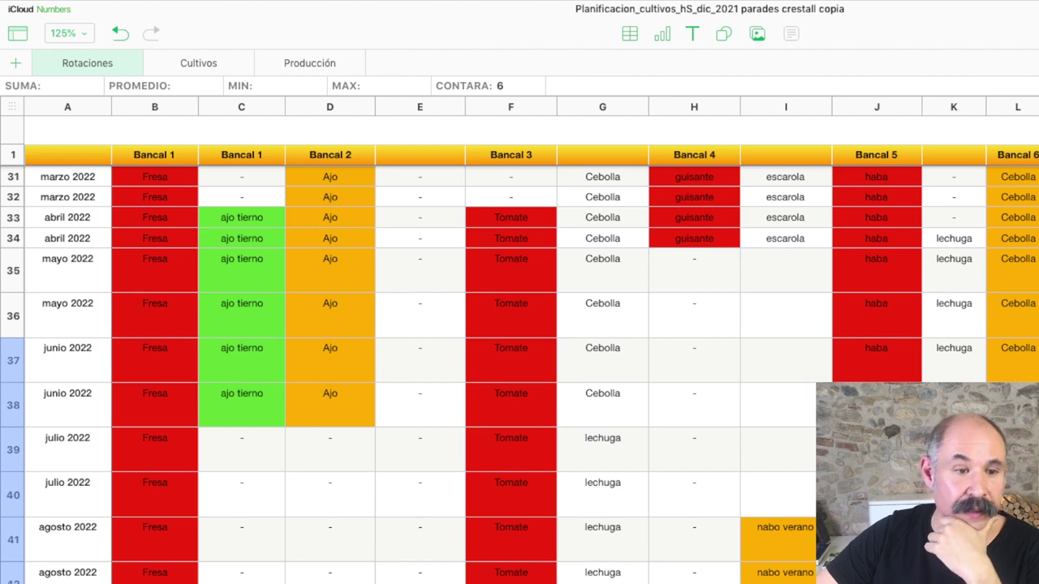
{"action": "scroll", "coordinate": [519, 373], "scroll_direction": "up", "scroll_amount": 3}
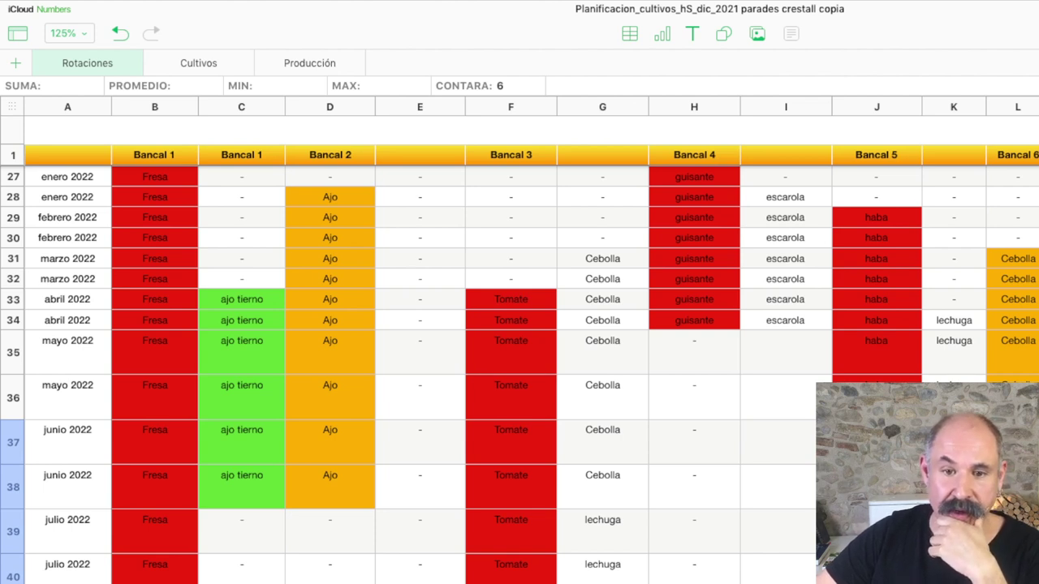
{"action": "scroll", "coordinate": [568, 341], "scroll_direction": "right", "scroll_amount": 3}
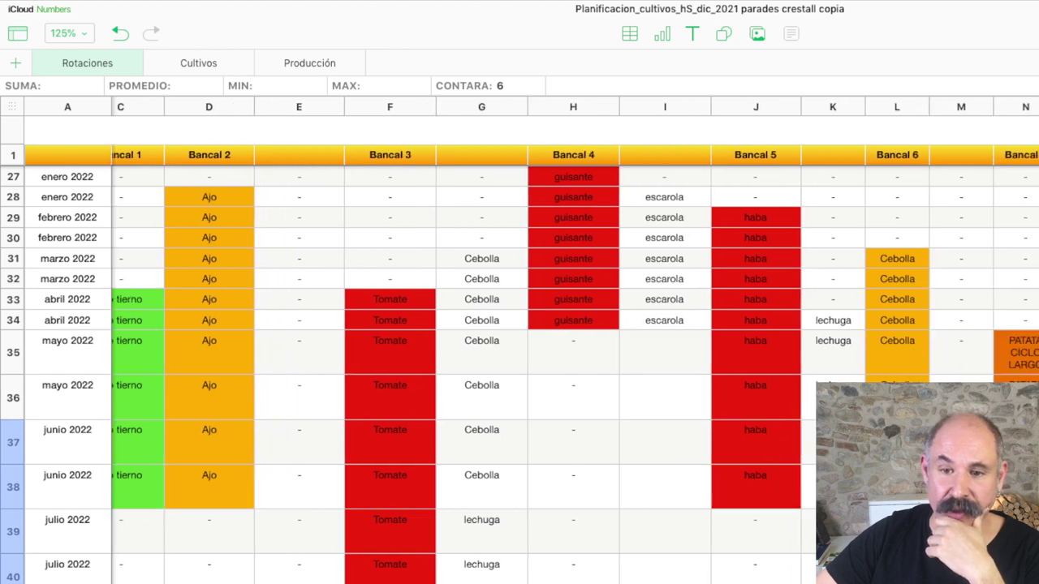
{"action": "scroll", "coordinate": [568, 341], "scroll_direction": "right", "scroll_amount": 5}
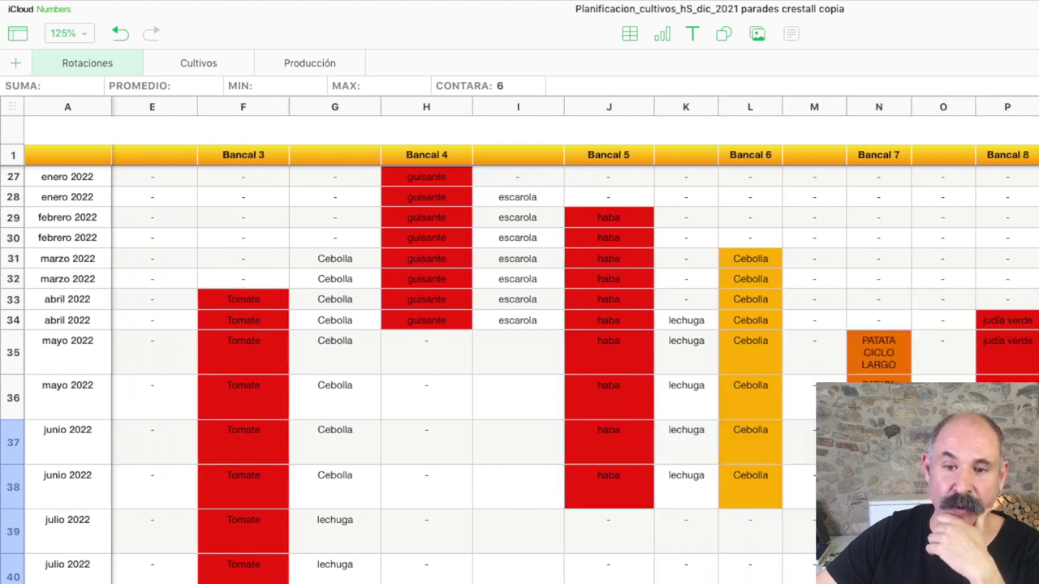
{"action": "scroll", "coordinate": [568, 341], "scroll_direction": "right", "scroll_amount": 2}
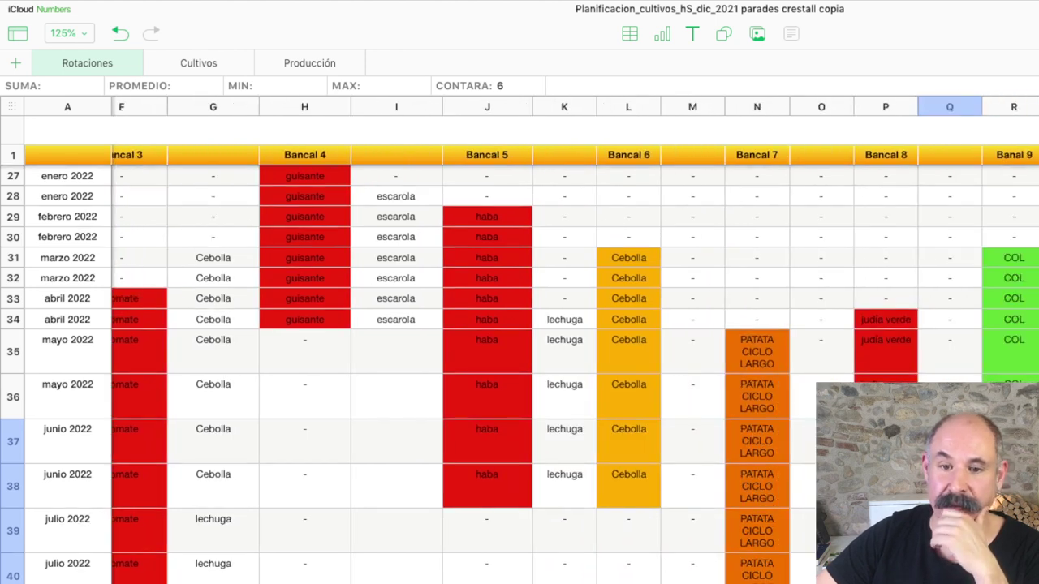
{"action": "scroll", "coordinate": [568, 341], "scroll_direction": "right", "scroll_amount": 1}
{"action": "scroll", "coordinate": [568, 341], "scroll_direction": "right", "scroll_amount": 3}
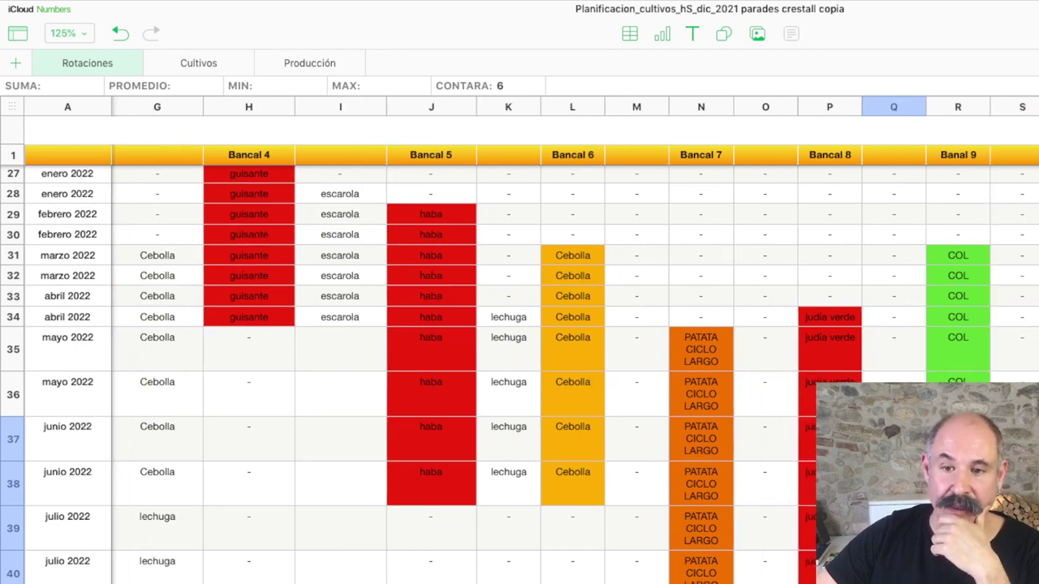
{"action": "scroll", "coordinate": [568, 341], "scroll_direction": "right", "scroll_amount": 2}
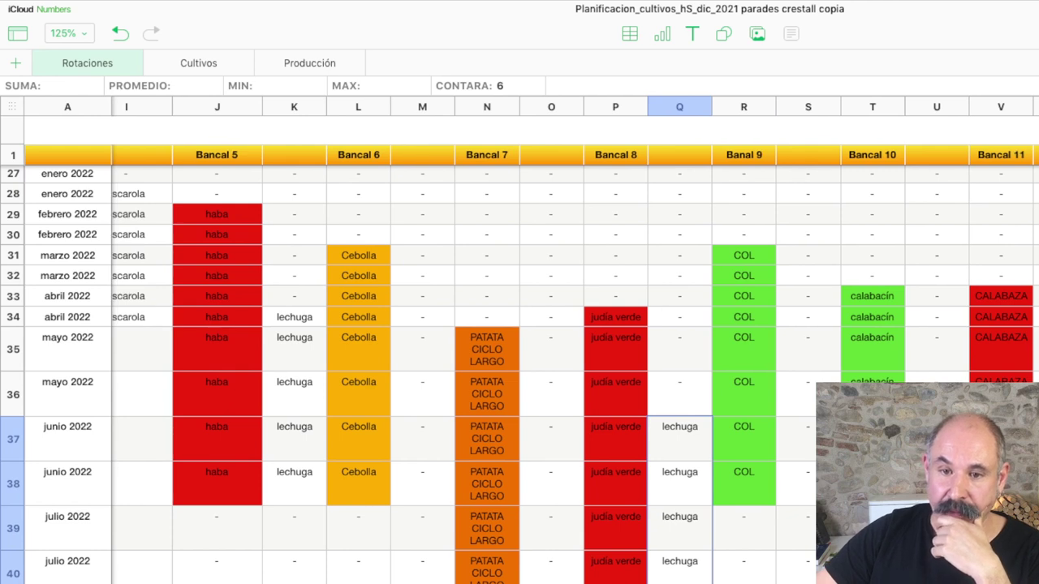
{"action": "scroll", "coordinate": [568, 341], "scroll_direction": "right", "scroll_amount": 3}
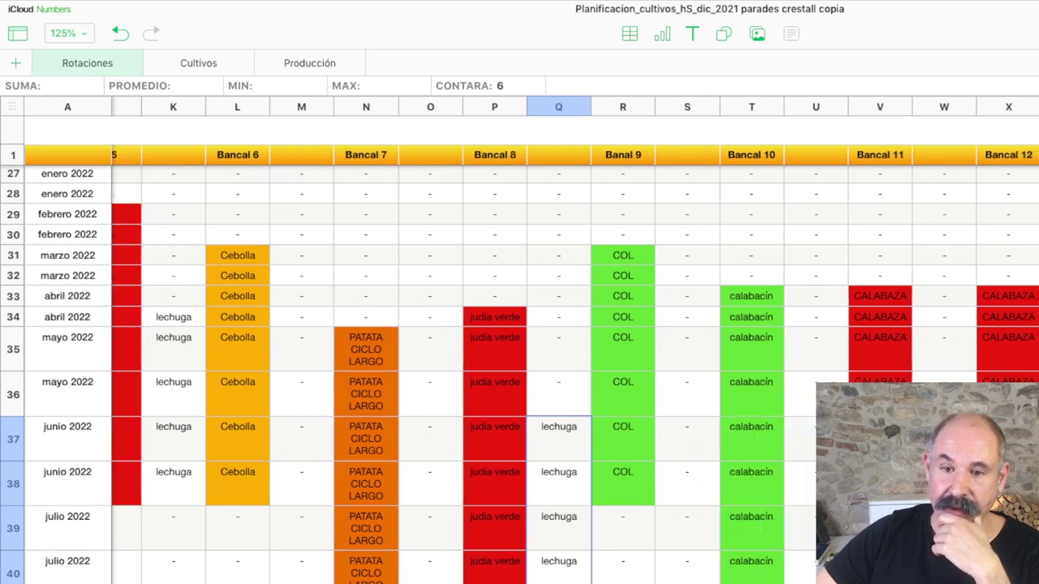
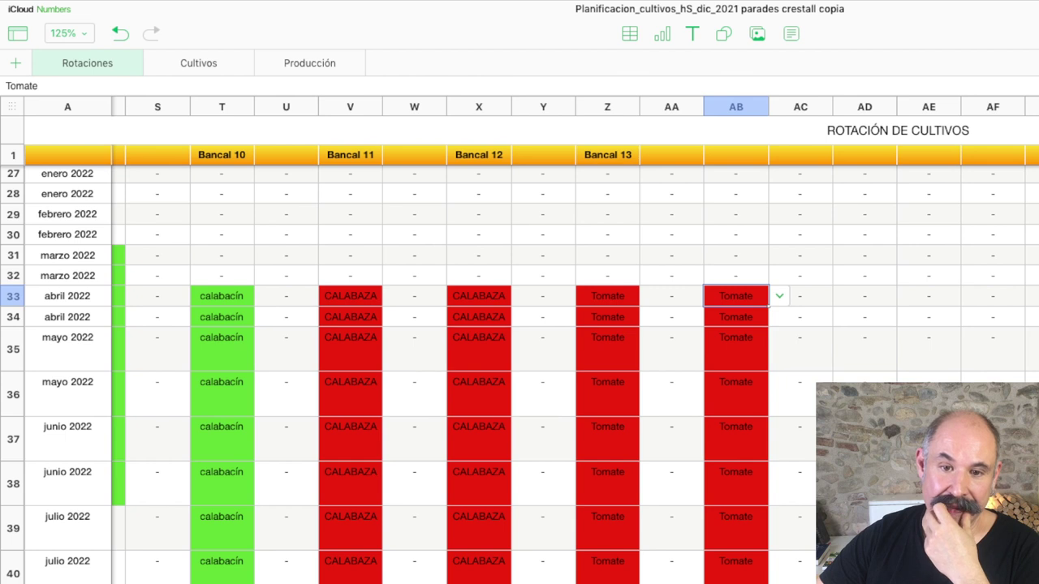
Set the first abril 2022 cell of column AB (AB33) to Pimiento and delete column AB
{"action": "left_click", "coordinate": [779, 295]}
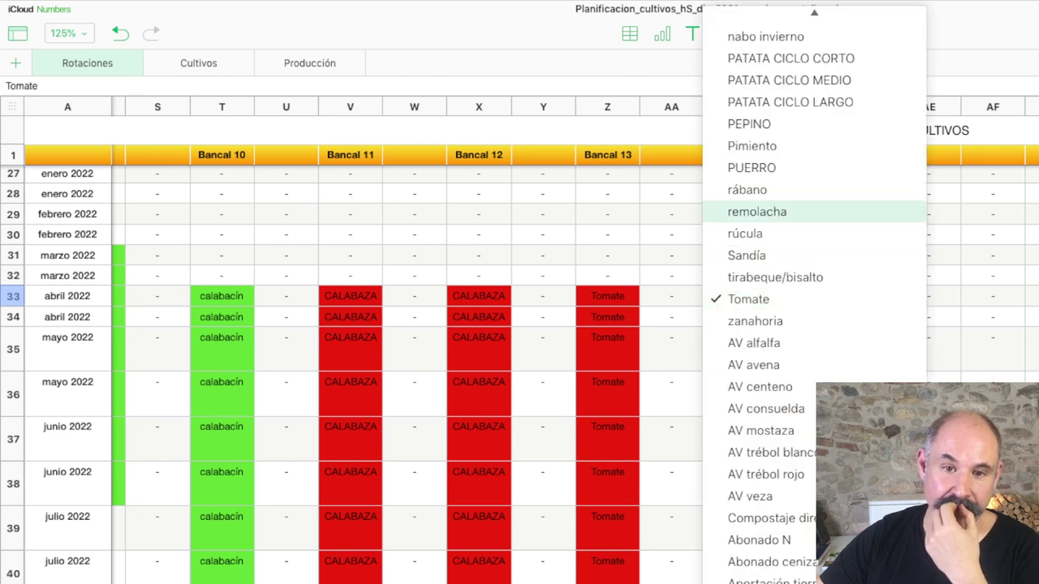
{"action": "key", "text": "Return"}
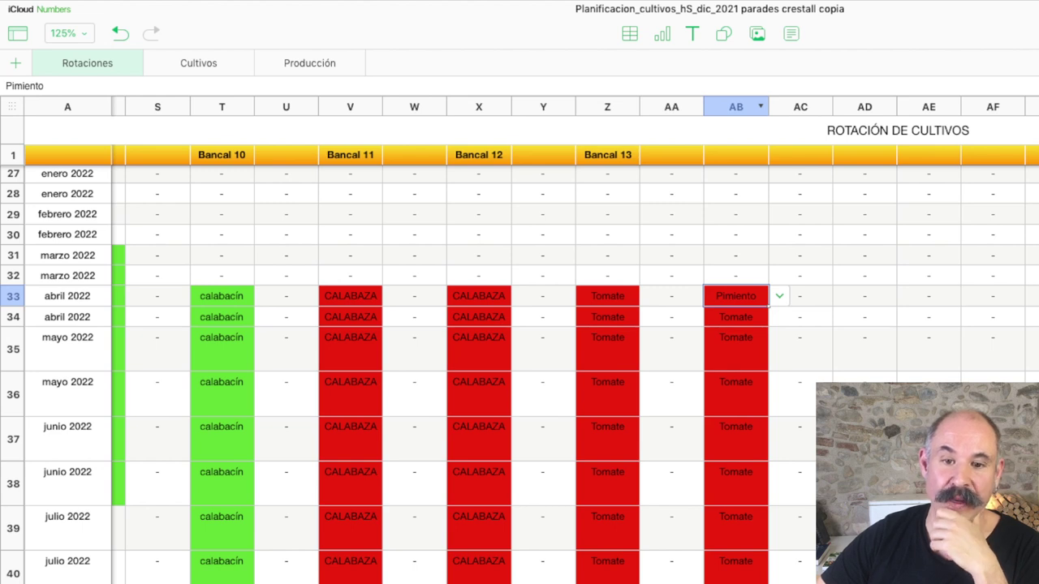
{"action": "left_click", "coordinate": [760, 107]}
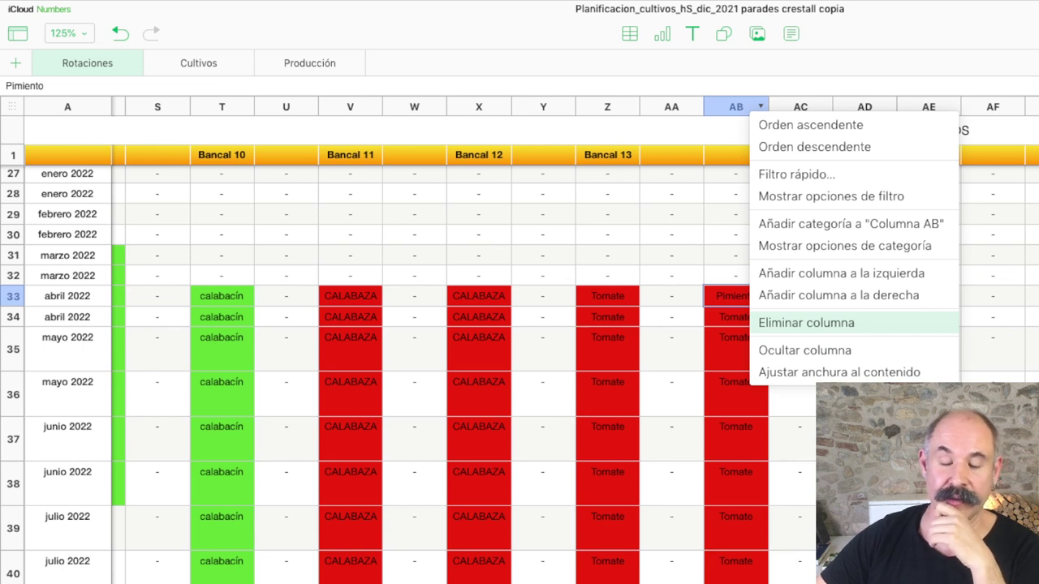
{"action": "left_click", "coordinate": [805, 322]}
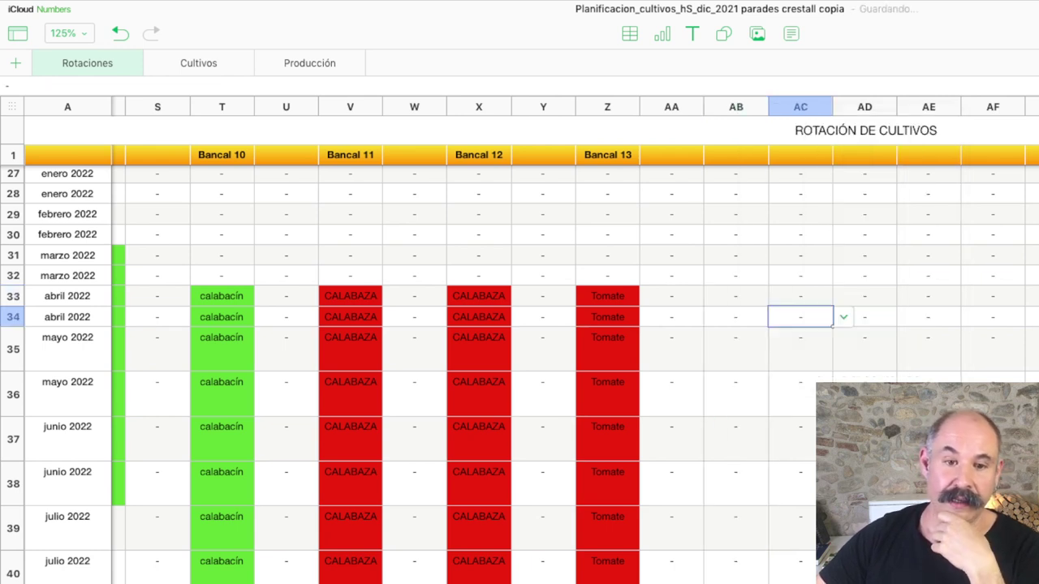
{"action": "left_click", "coordinate": [607, 296]}
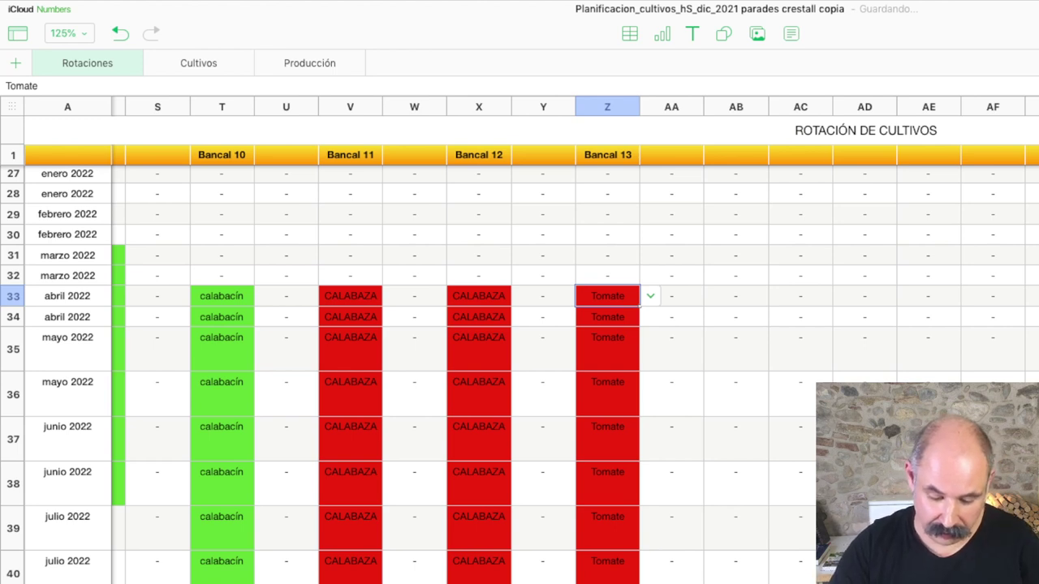
{"action": "key", "text": "BackSpace"}
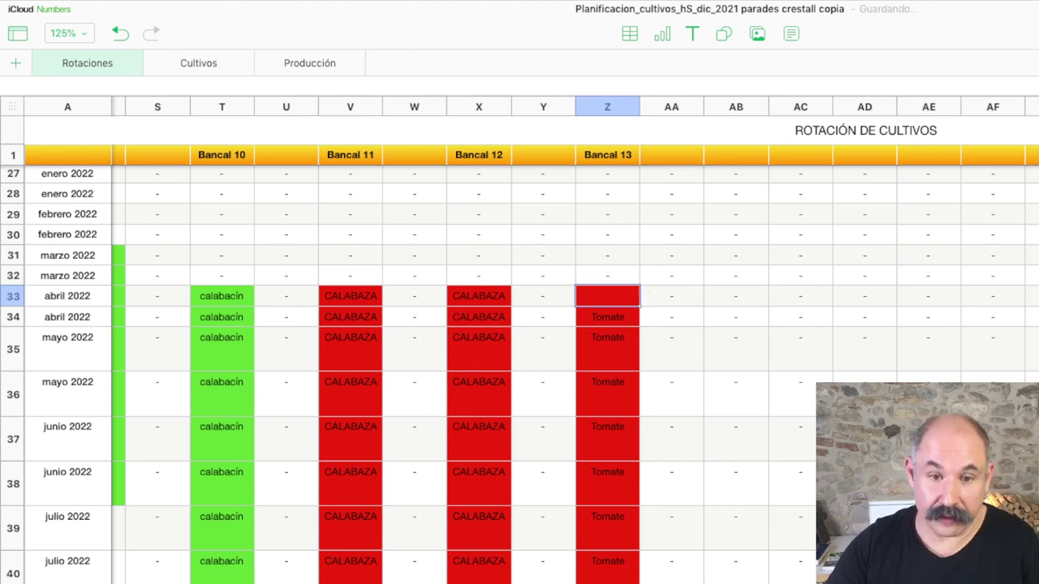
{"action": "type", "text": "ineto"}
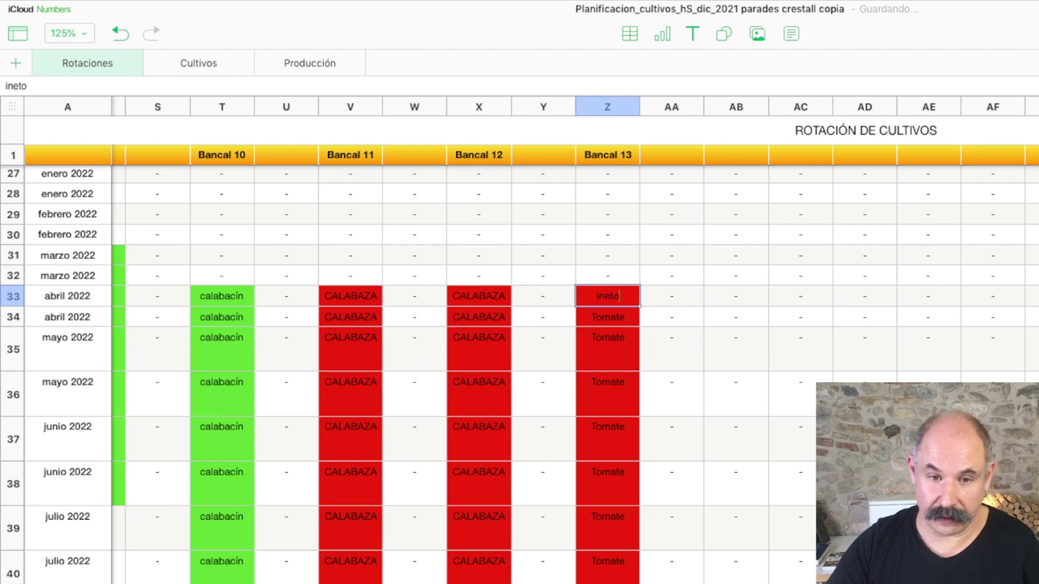
{"action": "key", "text": "BackSpace"}
{"action": "key", "text": "BackSpace"}
{"action": "key", "text": "BackSpace"}
{"action": "key", "text": "BackSpace"}
{"action": "key", "text": "BackSpace"}
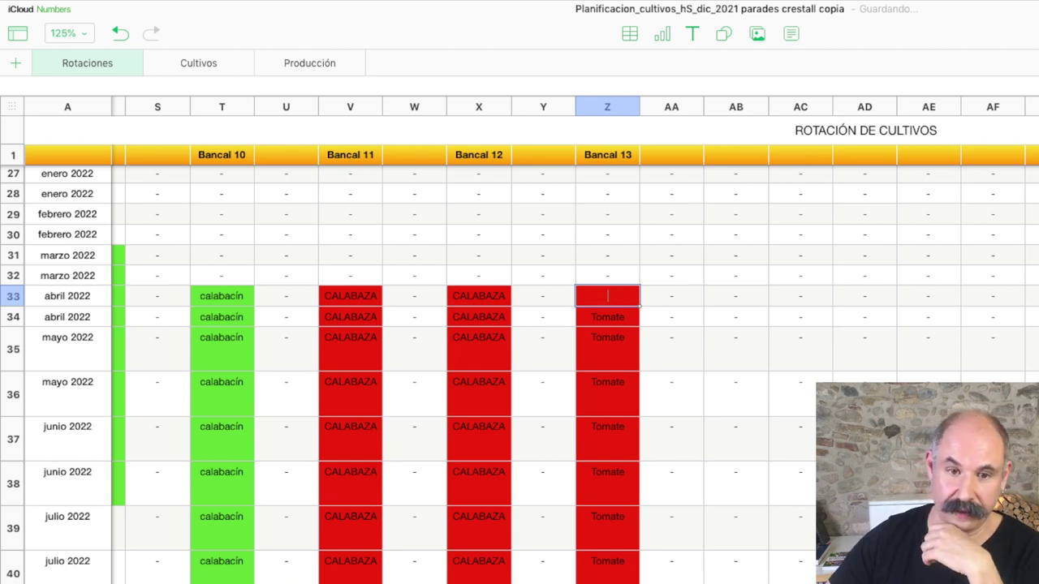
{"action": "right_click", "coordinate": [646, 374]}
{"action": "key", "text": "Escape"}
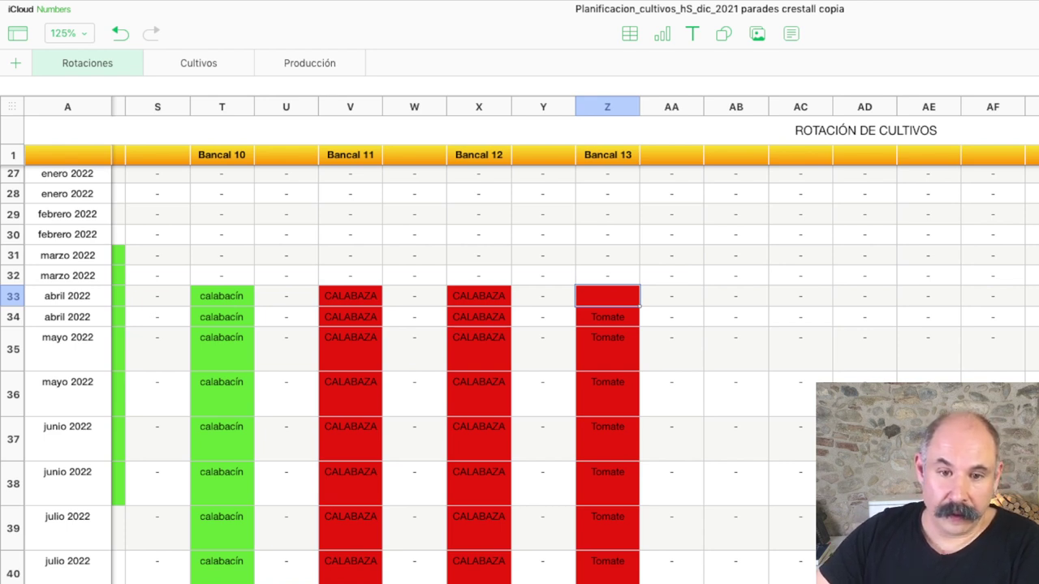
{"action": "left_click", "coordinate": [671, 295]}
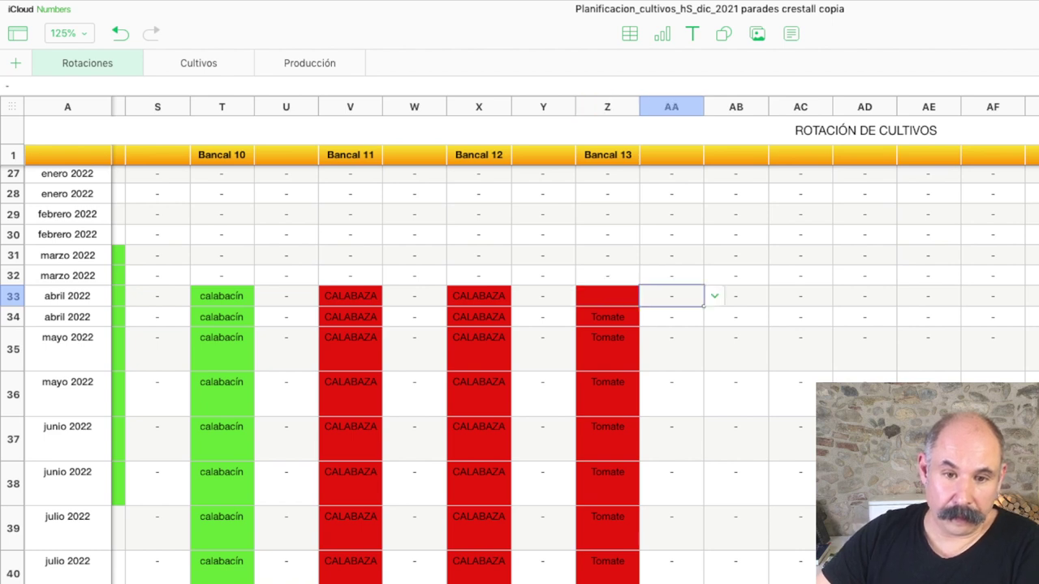
{"action": "left_click", "coordinate": [607, 296]}
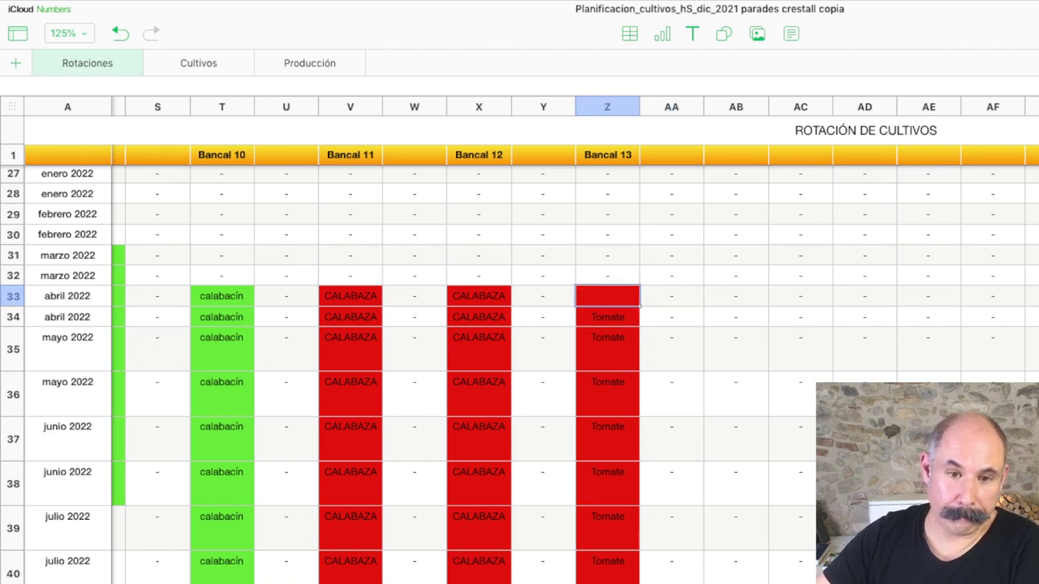
{"action": "left_click", "coordinate": [607, 275]}
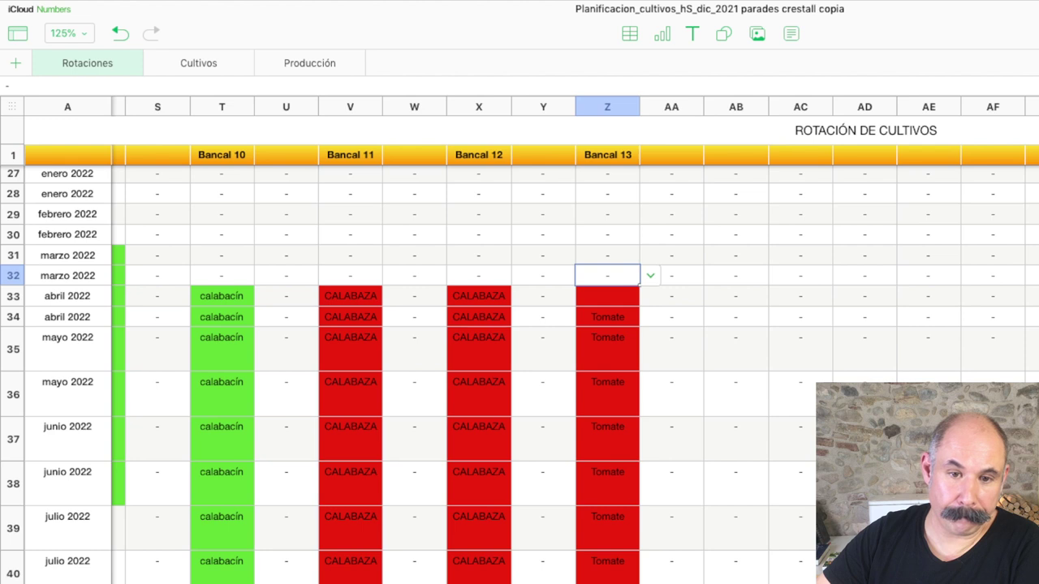
{"action": "key", "text": "shift+Down"}
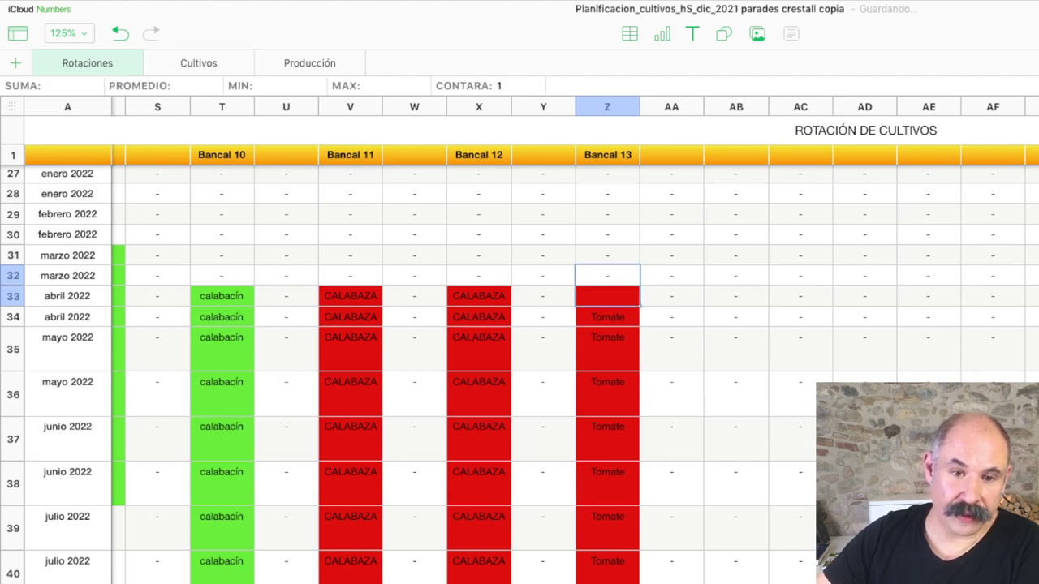
{"action": "left_click", "coordinate": [607, 295]}
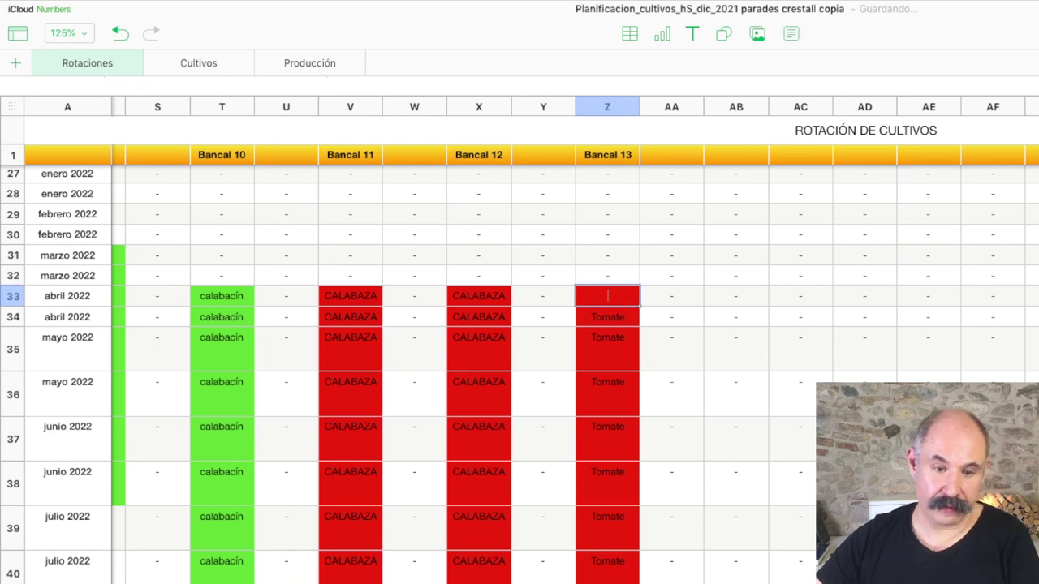
{"action": "double_click", "coordinate": [606, 295]}
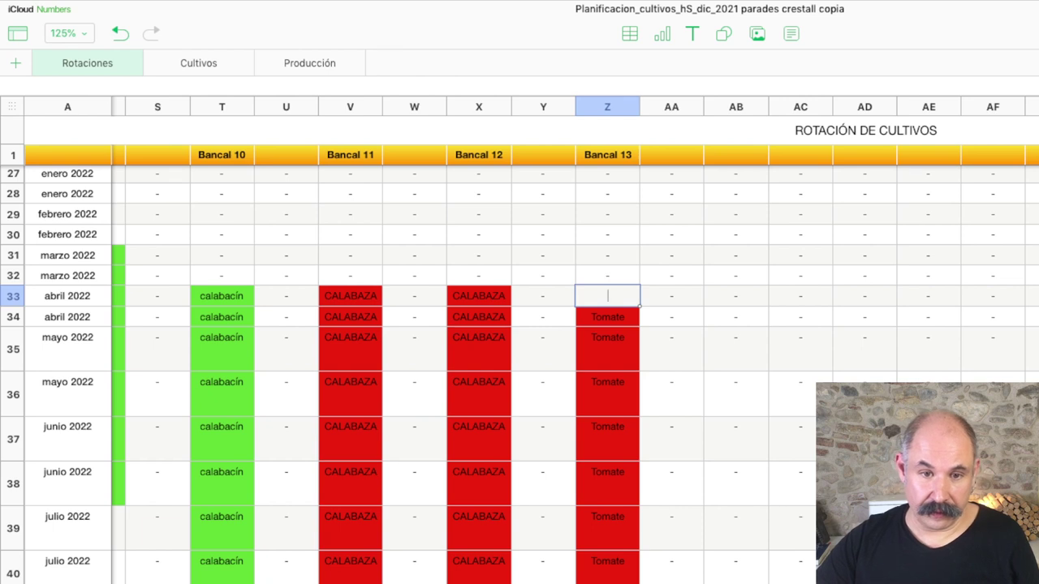
{"action": "left_click", "coordinate": [607, 276]}
{"action": "key", "text": "super+z"}
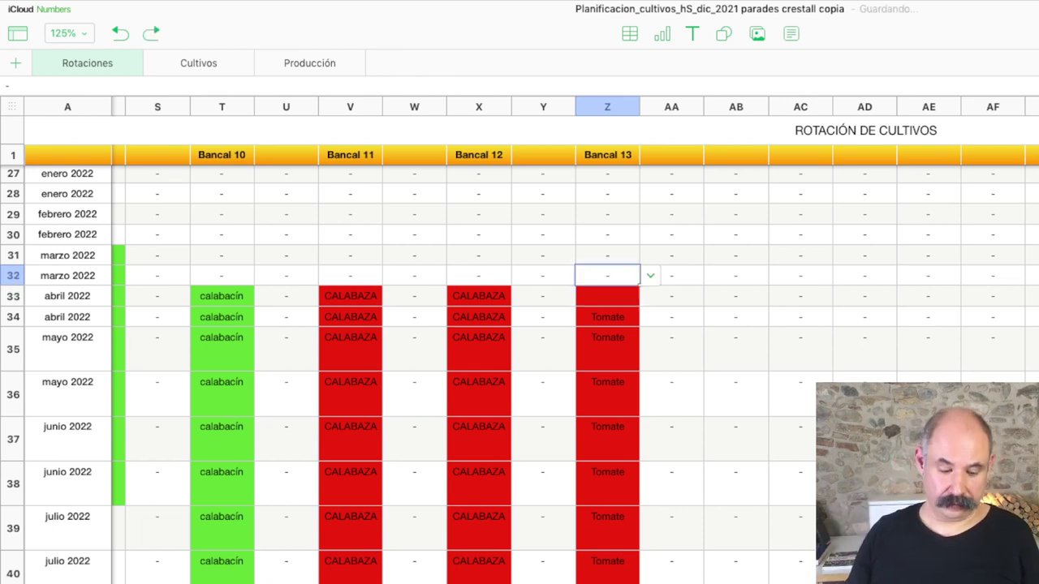
{"action": "key", "text": "super+z"}
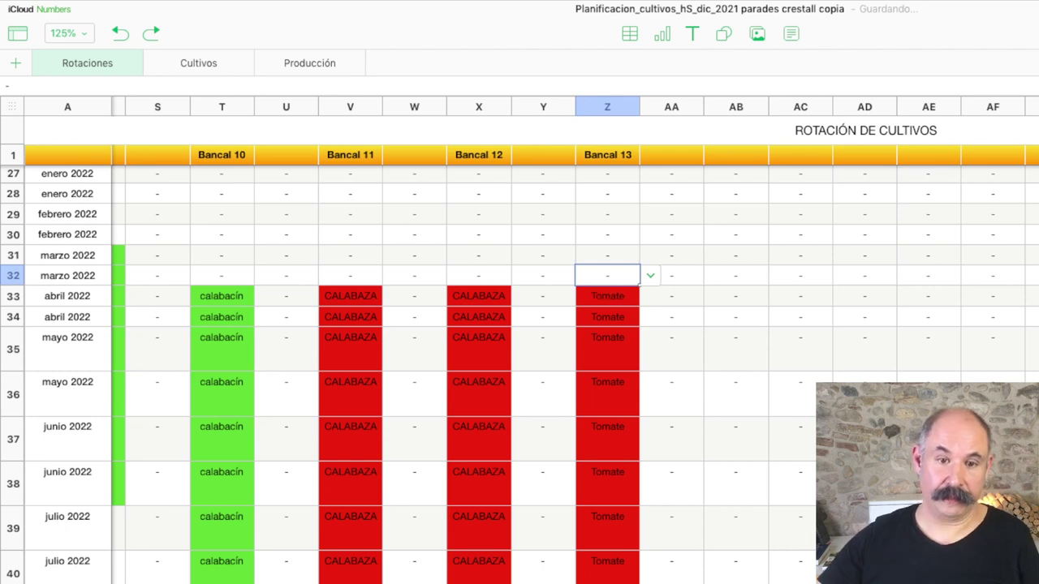
Set the first abril 2022 cell of Bancal 13 (Z33) to Pimiento
{"action": "left_click", "coordinate": [607, 295]}
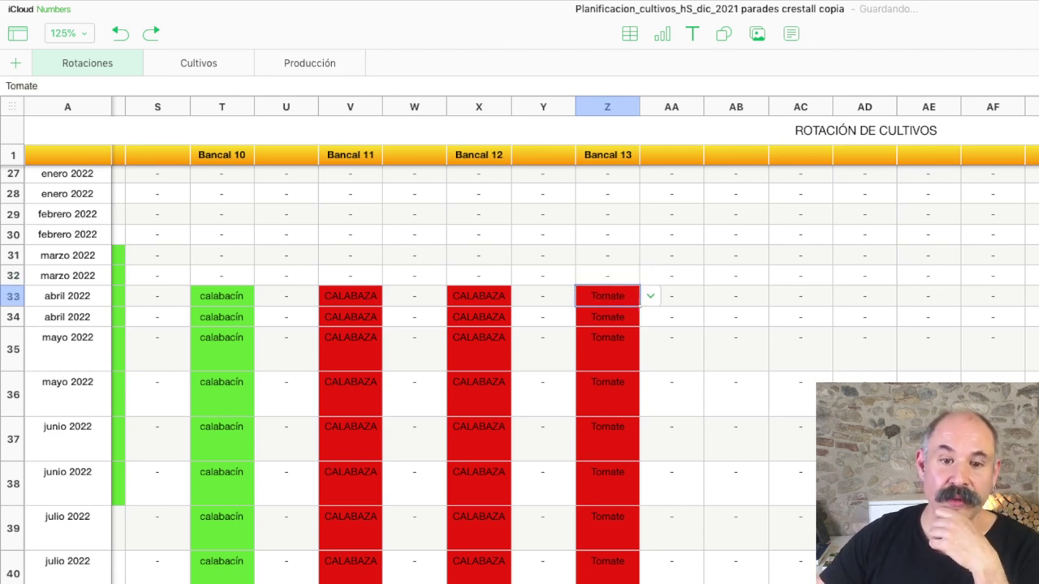
{"action": "left_click", "coordinate": [650, 295]}
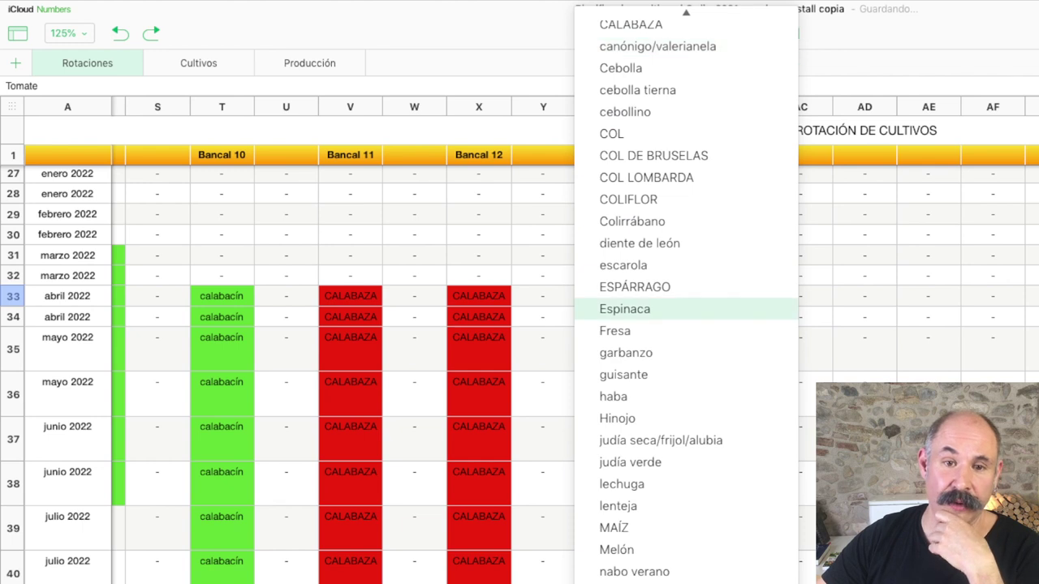
{"action": "key", "text": "Down"}
{"action": "key", "text": "Down"}
{"action": "key", "text": "Down"}
{"action": "key", "text": "Down"}
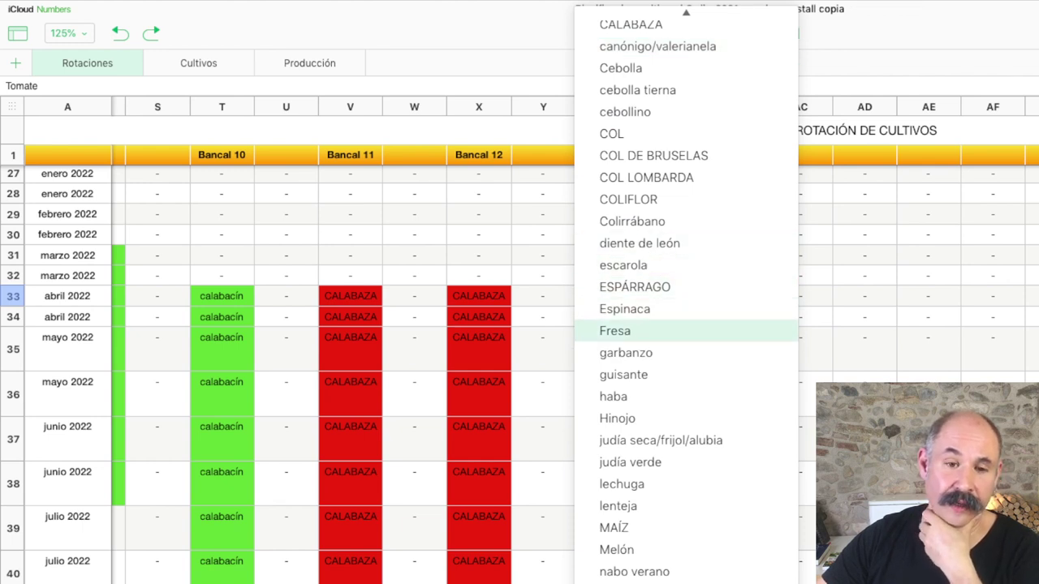
{"action": "key", "text": "Down"}
{"action": "key", "text": "Down"}
{"action": "scroll", "coordinate": [685, 297], "scroll_direction": "down", "scroll_amount": 5}
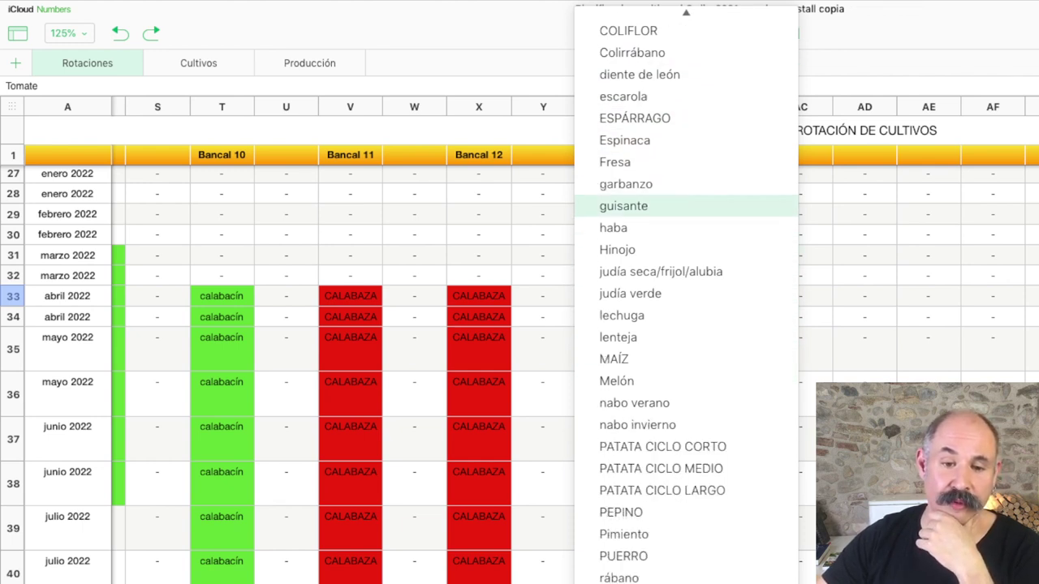
{"action": "key", "text": "Down"}
{"action": "key", "text": "Down"}
{"action": "key", "text": "Down"}
{"action": "key", "text": "Down"}
{"action": "key", "text": "Down"}
{"action": "key", "text": "Down"}
{"action": "key", "text": "Down"}
{"action": "key", "text": "Down"}
{"action": "key", "text": "Down"}
{"action": "key", "text": "Down"}
{"action": "key", "text": "Down"}
{"action": "key", "text": "Down"}
{"action": "key", "text": "Down"}
{"action": "key", "text": "Down"}
{"action": "key", "text": "Down"}
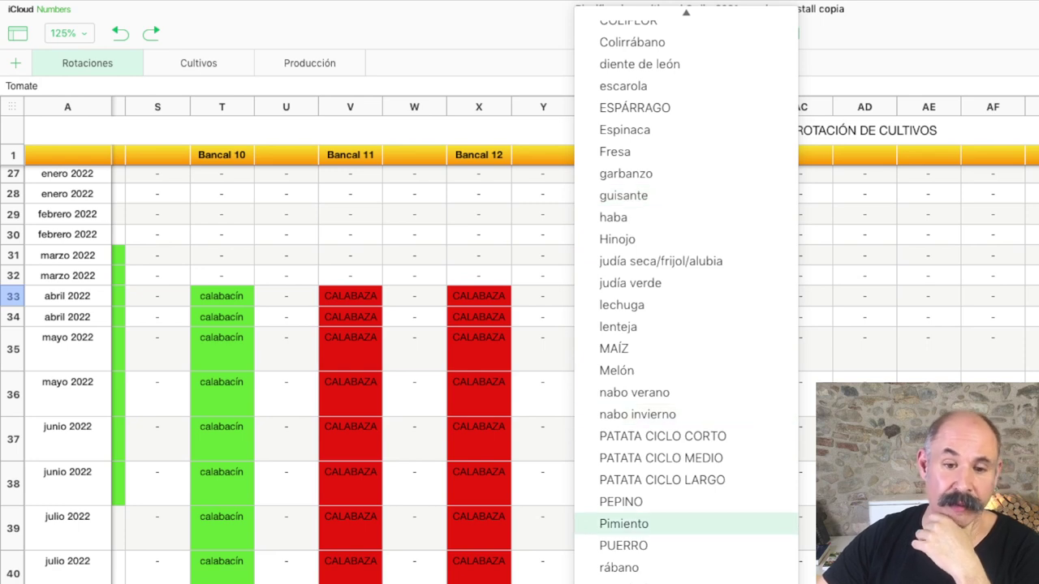
{"action": "key", "text": "Return"}
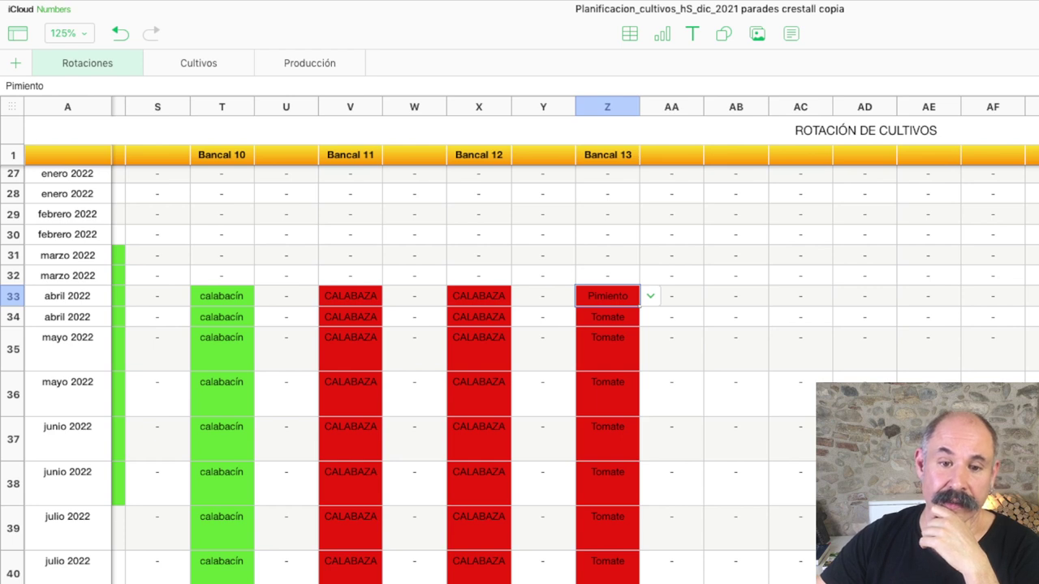
Set the first abril 2022 cell of the second Bancal 13 column (AA33) to Berenjena
{"action": "key", "text": "shift+Right"}
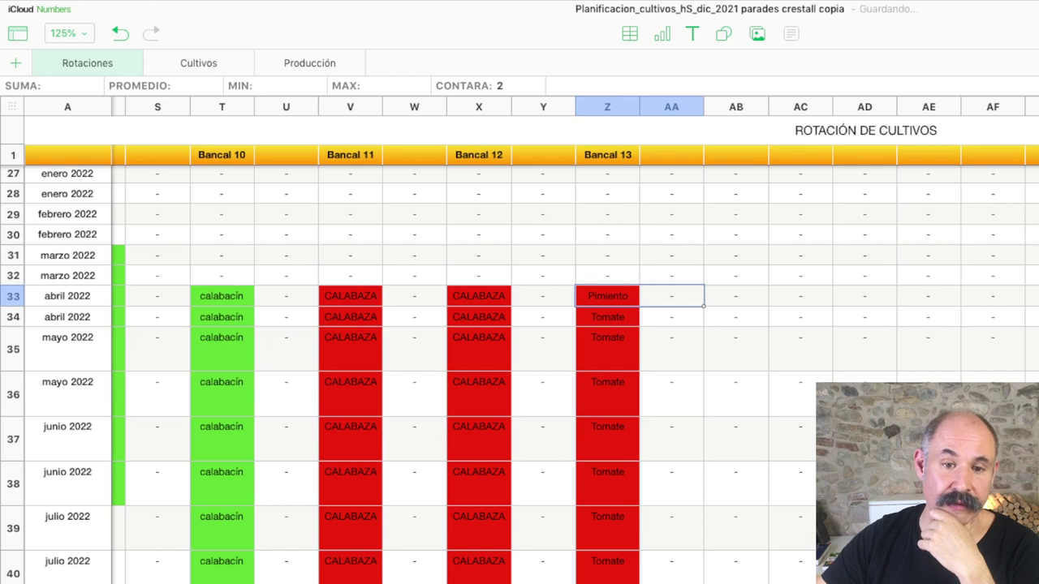
{"action": "left_click", "coordinate": [671, 295]}
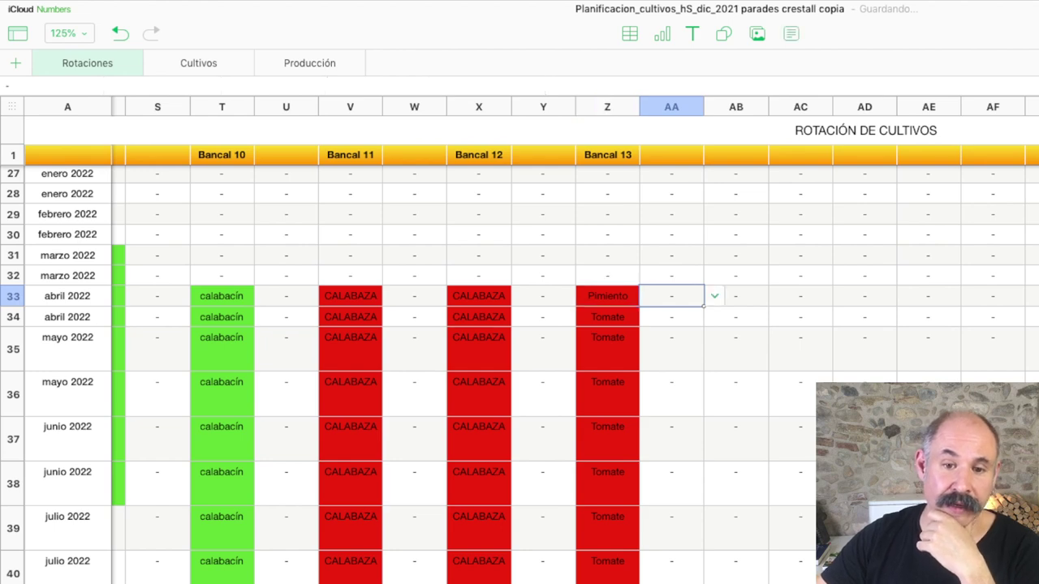
{"action": "left_click", "coordinate": [714, 295]}
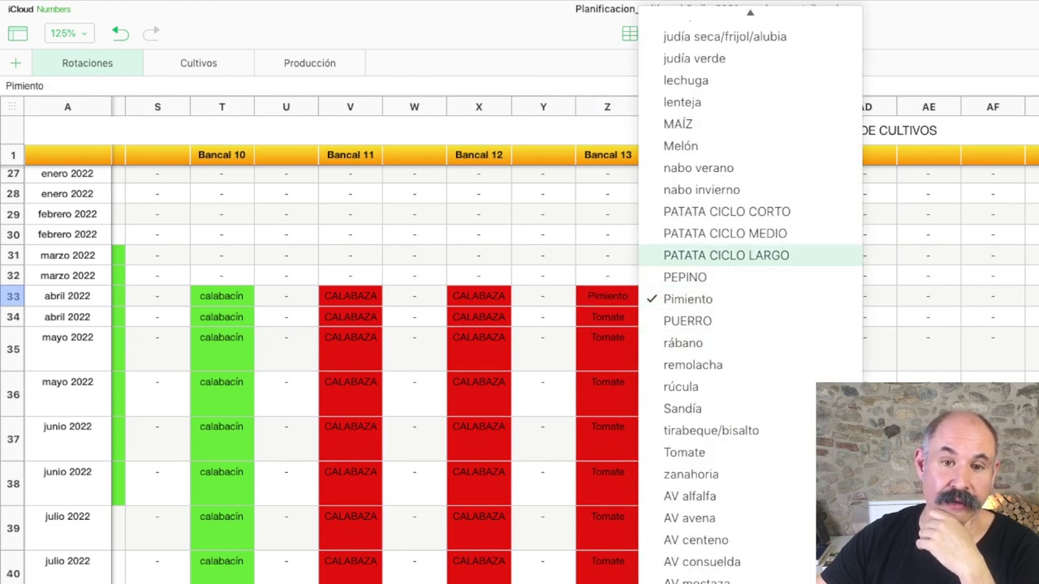
{"action": "scroll", "coordinate": [747, 292], "scroll_direction": "up", "scroll_amount": 10}
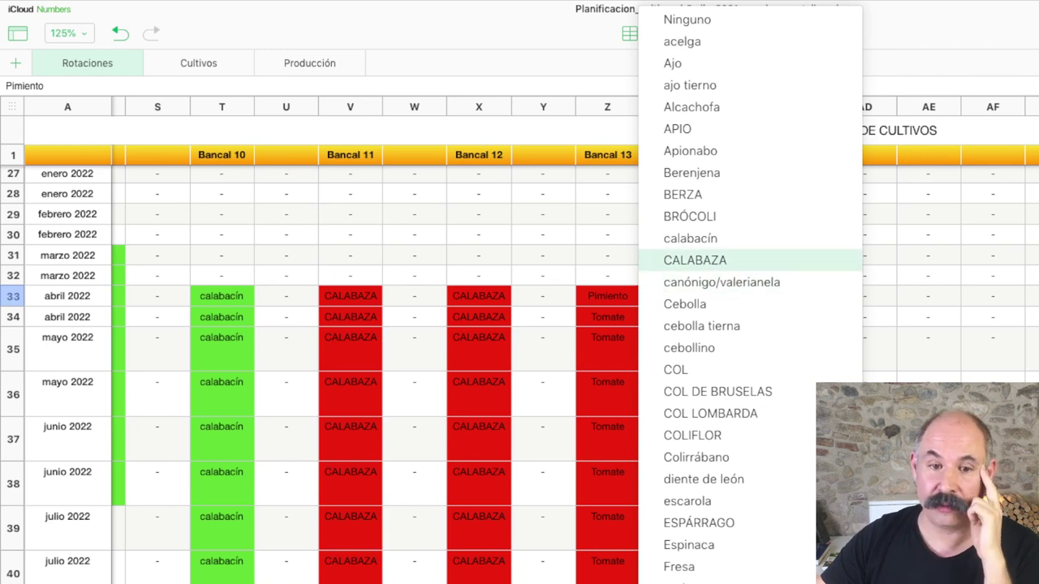
{"action": "scroll", "coordinate": [746, 314], "scroll_direction": "down", "scroll_amount": 2}
{"action": "scroll", "coordinate": [746, 314], "scroll_direction": "down", "scroll_amount": 4}
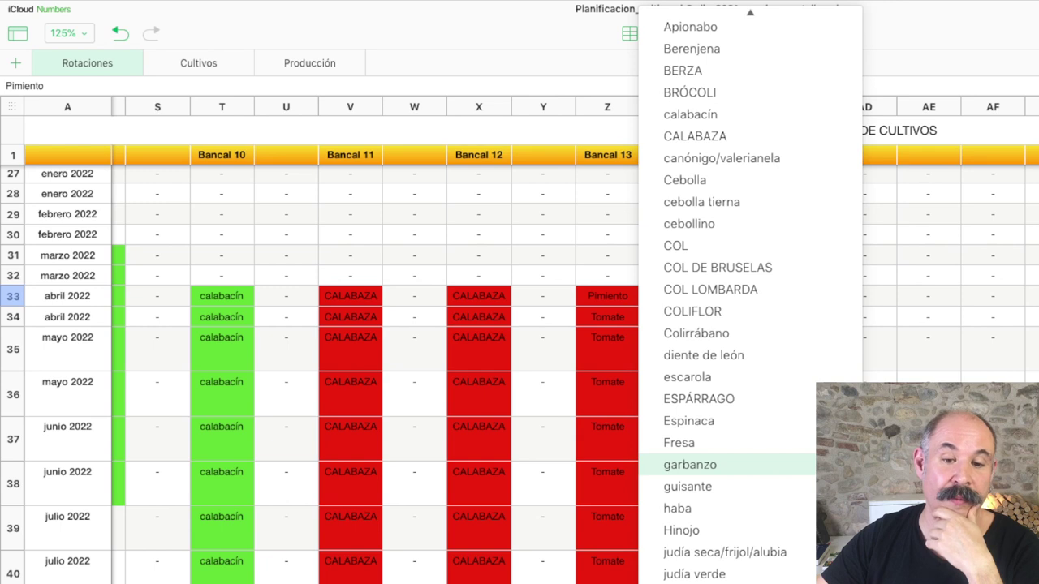
{"action": "scroll", "coordinate": [730, 464], "scroll_direction": "down", "scroll_amount": 2}
{"action": "scroll", "coordinate": [730, 439], "scroll_direction": "up", "scroll_amount": 8}
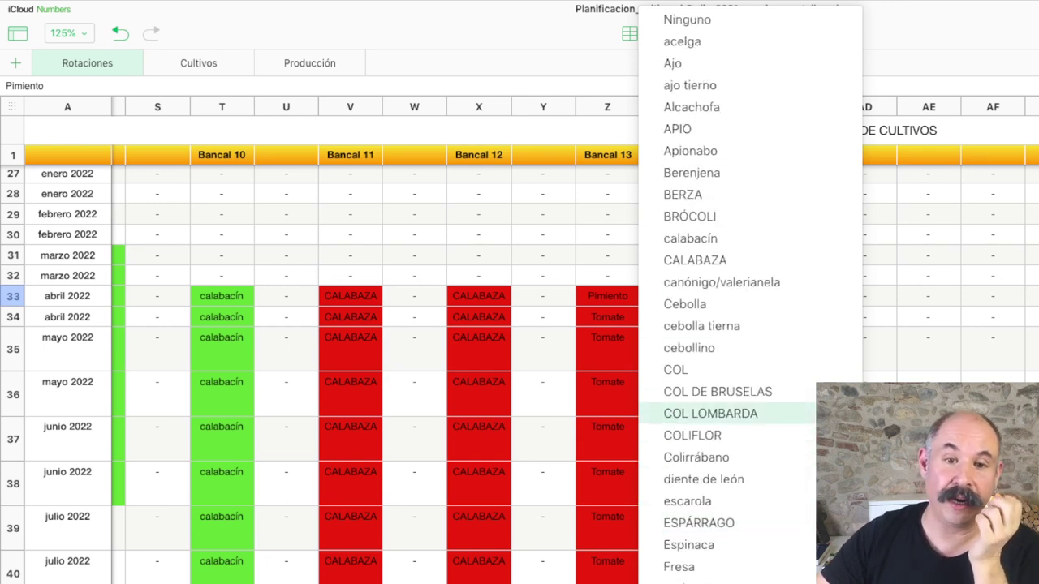
{"action": "key", "text": "Return"}
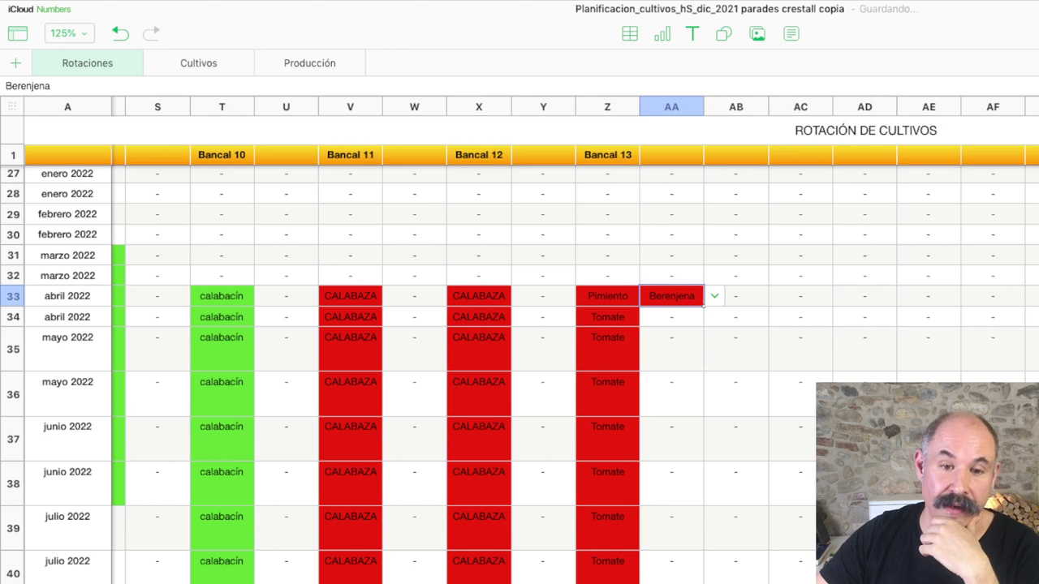
Fill Pimiento and Berenjena down the two Bancal 13 columns over sixteen half-month rows starting at the first abril 2022 row (Z33:AA33)
{"action": "key", "text": "shift+Left"}
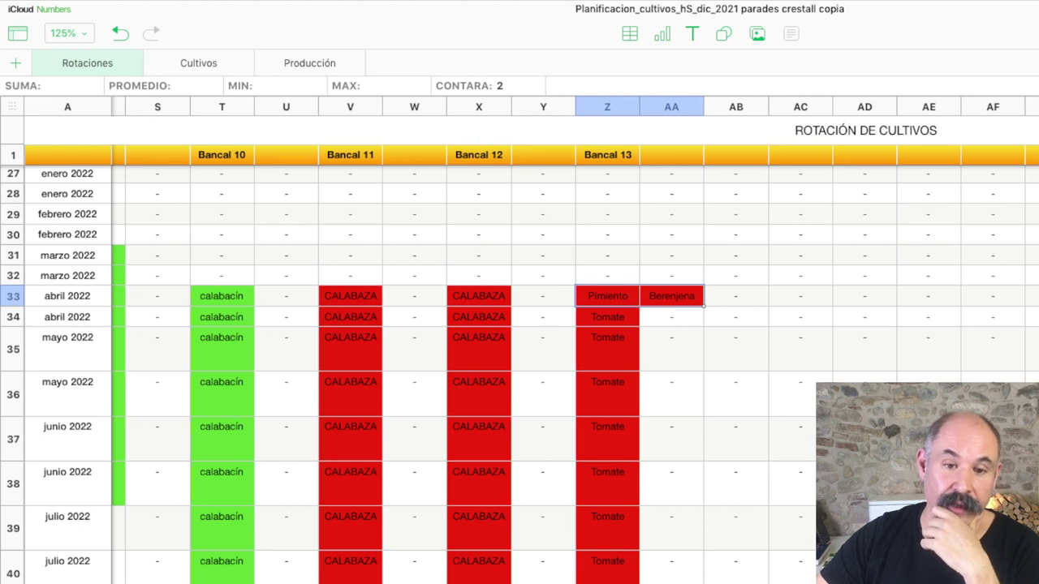
{"action": "key", "text": "shift+Down"}
{"action": "key", "text": "shift+Down"}
{"action": "key", "text": "shift+Down"}
{"action": "key", "text": "shift+Down"}
{"action": "key", "text": "shift+Down"}
{"action": "key", "text": "shift+Down"}
{"action": "key", "text": "shift+Down"}
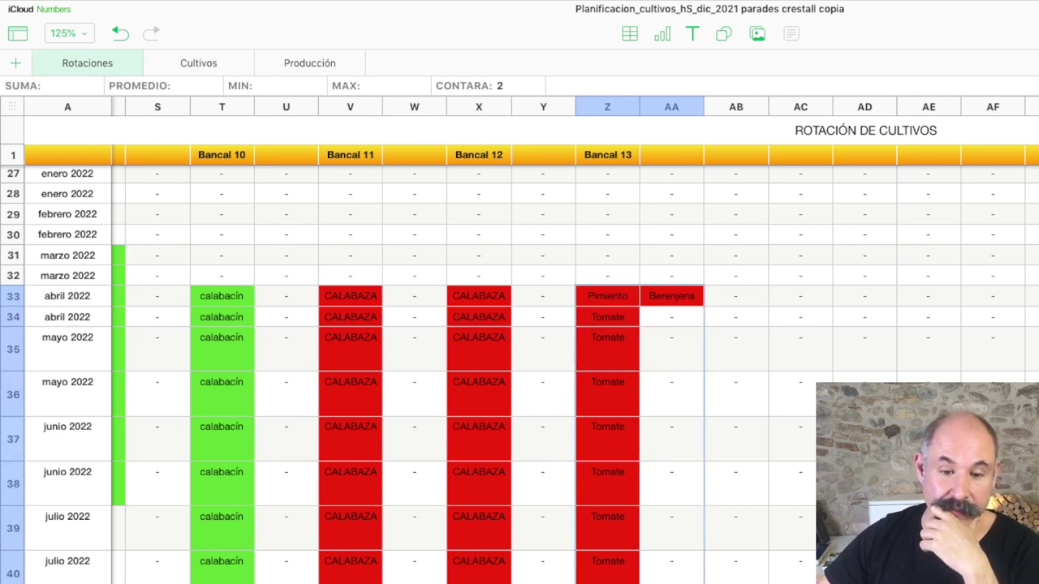
{"action": "scroll", "coordinate": [520, 341], "scroll_direction": "down", "scroll_amount": 1}
{"action": "scroll", "coordinate": [519, 374], "scroll_direction": "down", "scroll_amount": 3}
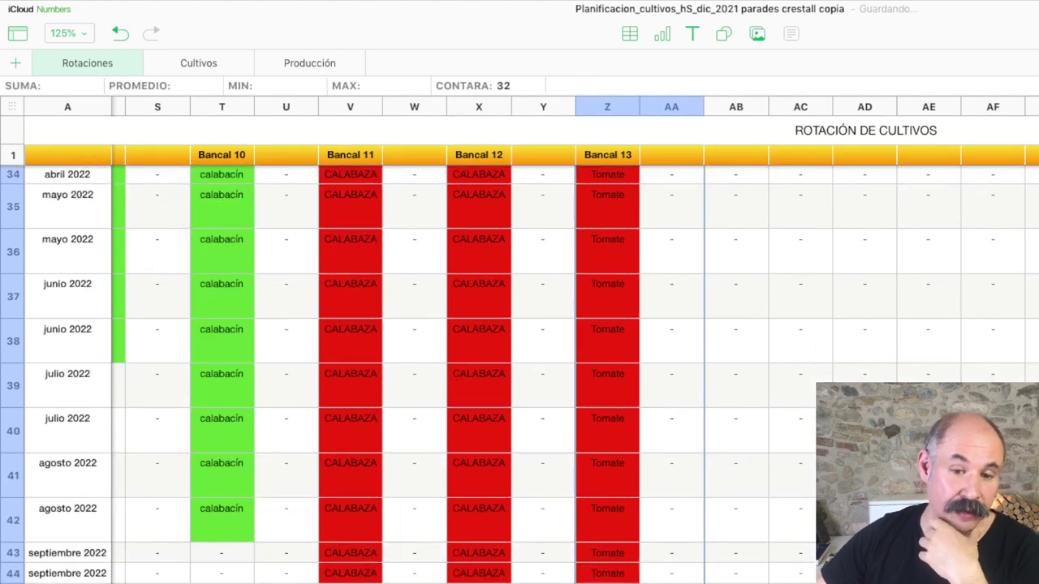
{"action": "scroll", "coordinate": [520, 374], "scroll_direction": "up", "scroll_amount": 2}
{"action": "scroll", "coordinate": [519, 373], "scroll_direction": "up", "scroll_amount": 1}
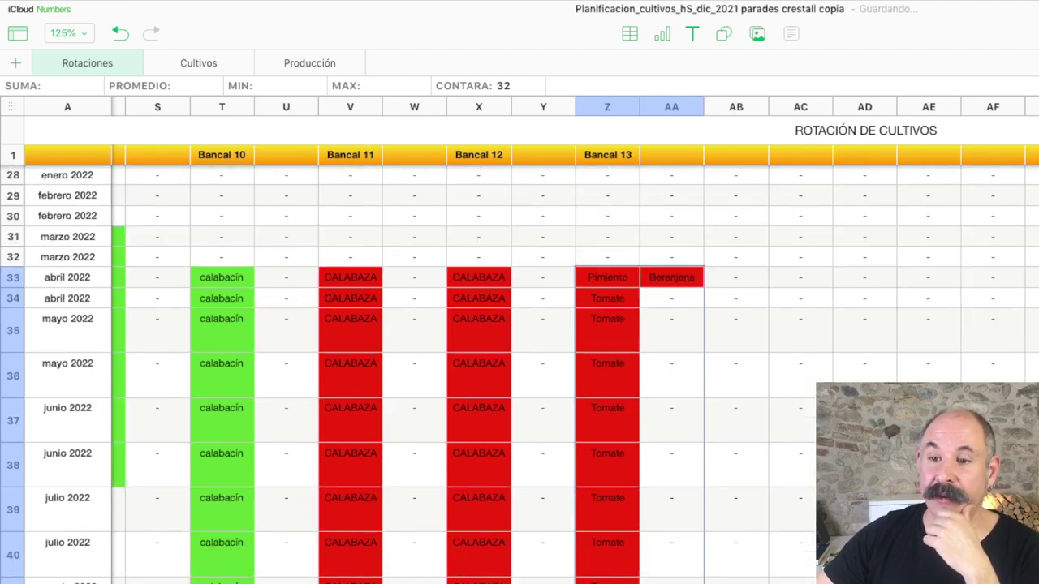
{"action": "scroll", "coordinate": [519, 374], "scroll_direction": "up", "scroll_amount": 5}
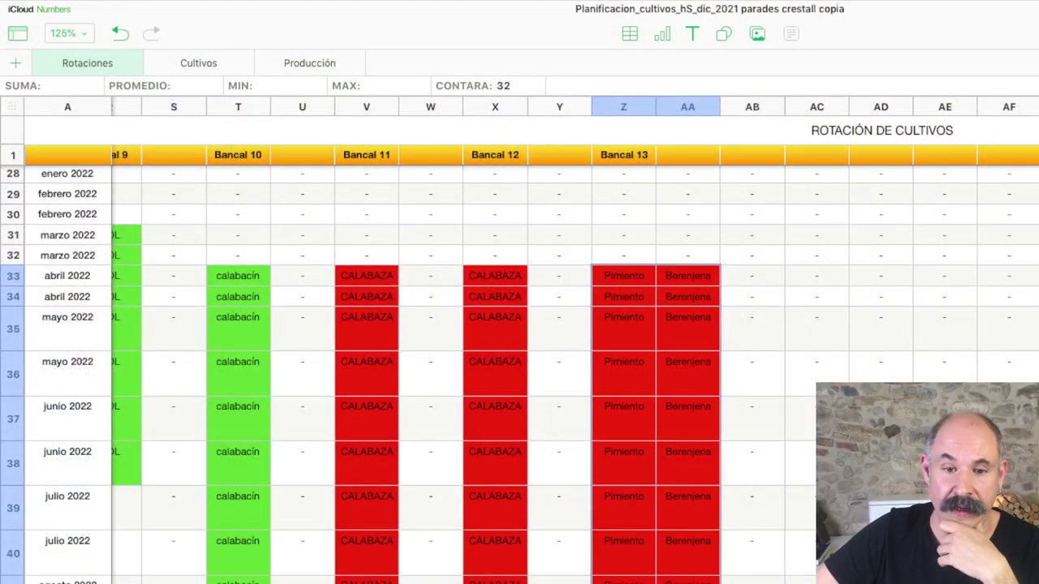
Review the 2022 crop assignments from Bancal 6 through Bancal 13 and look for free columns and periods
{"action": "scroll", "coordinate": [520, 365], "scroll_direction": "down", "scroll_amount": 3}
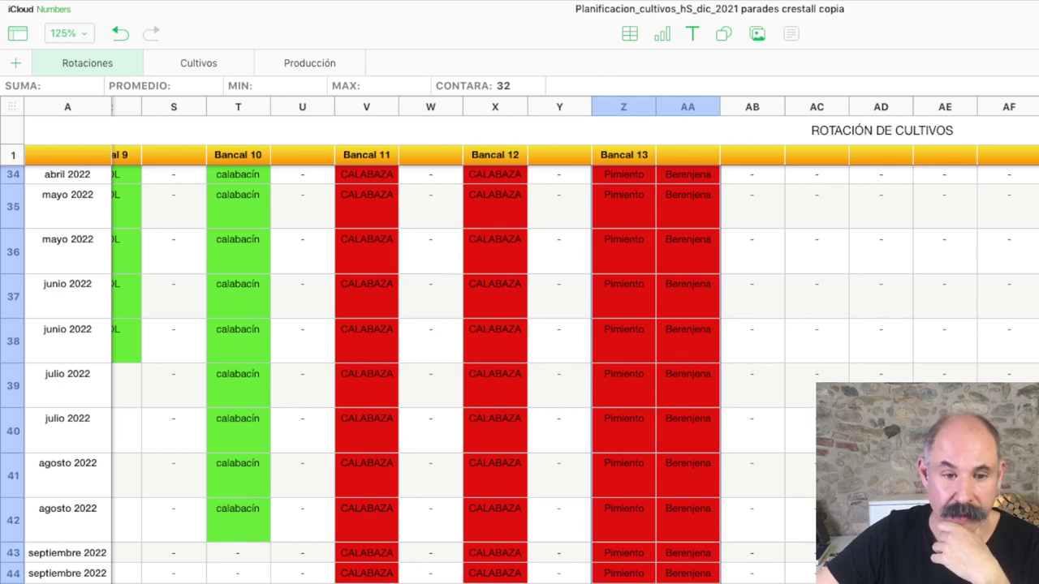
{"action": "scroll", "coordinate": [519, 373], "scroll_direction": "up", "scroll_amount": 5}
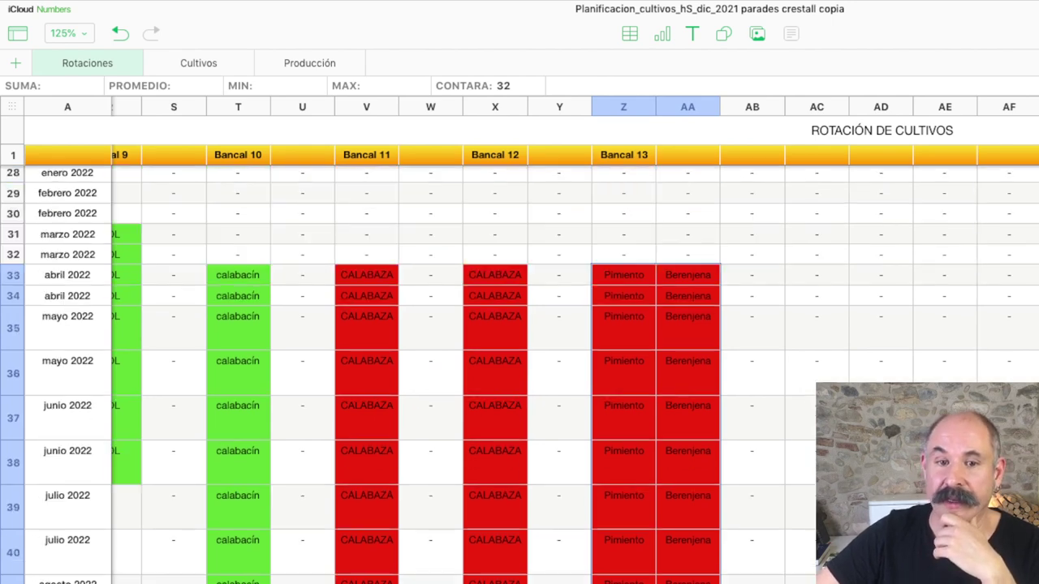
{"action": "scroll", "coordinate": [519, 373], "scroll_direction": "up", "scroll_amount": 2}
{"action": "scroll", "coordinate": [520, 373], "scroll_direction": "down", "scroll_amount": 4}
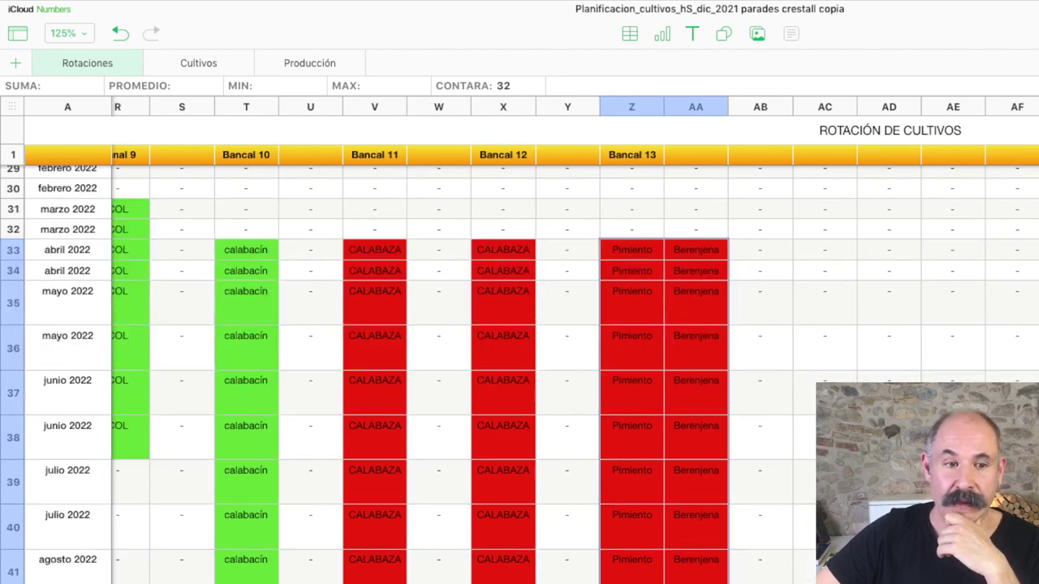
{"action": "scroll", "coordinate": [519, 373], "scroll_direction": "down", "scroll_amount": 2}
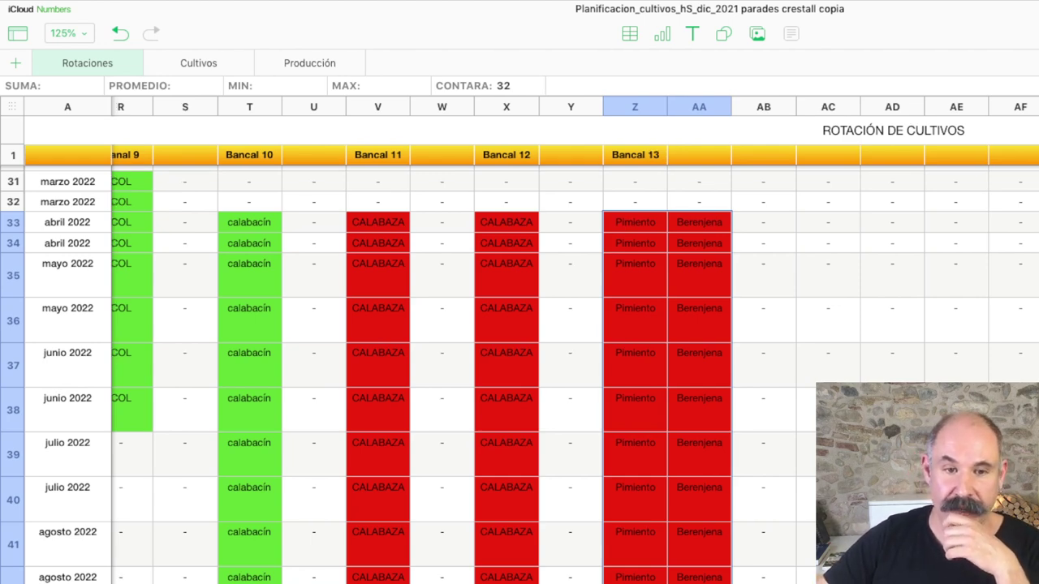
{"action": "scroll", "coordinate": [568, 340], "scroll_direction": "left", "scroll_amount": 3}
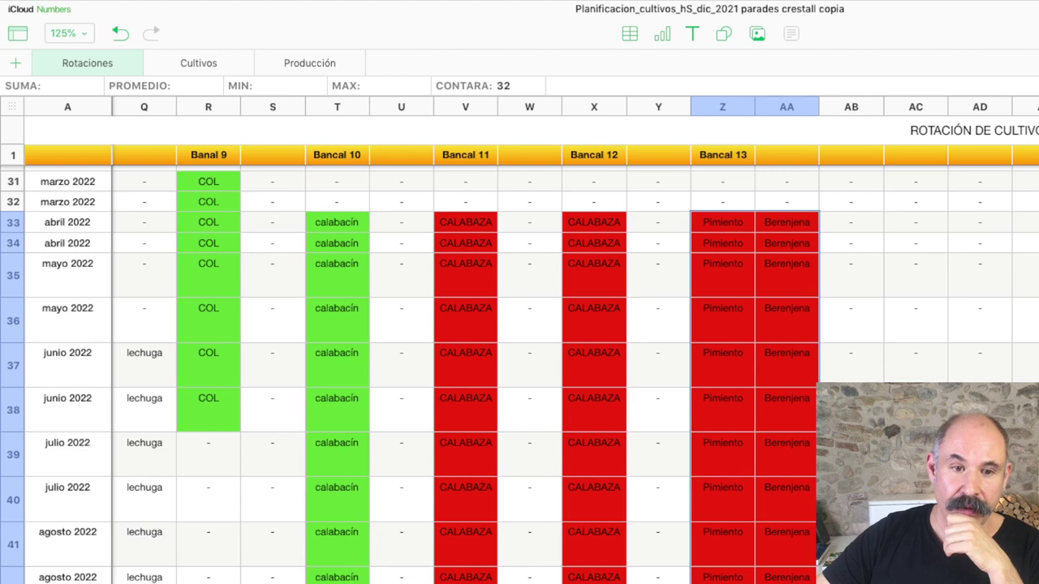
{"action": "scroll", "coordinate": [575, 340], "scroll_direction": "left", "scroll_amount": 3}
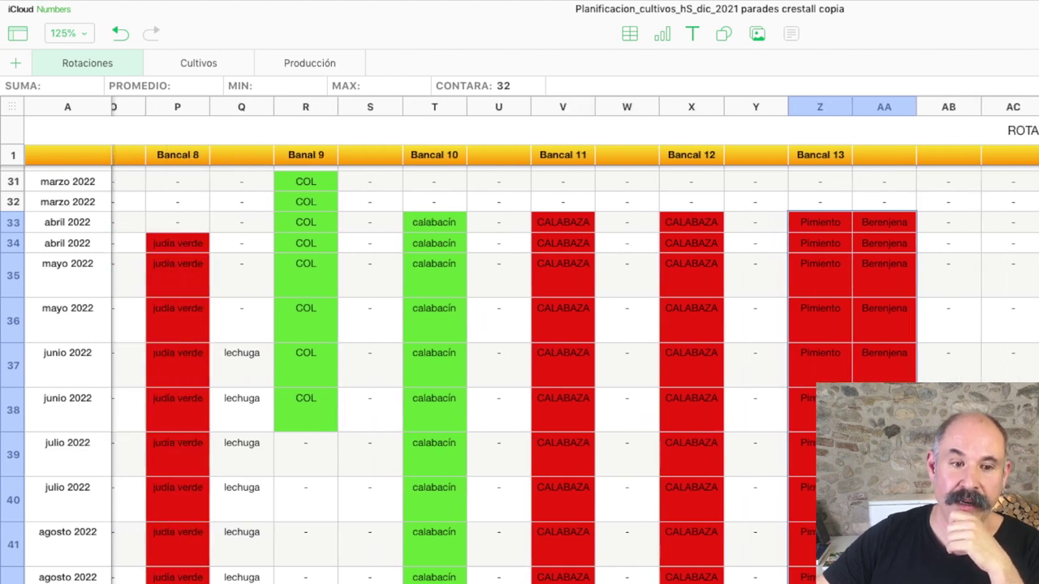
{"action": "scroll", "coordinate": [519, 340], "scroll_direction": "left", "scroll_amount": 5}
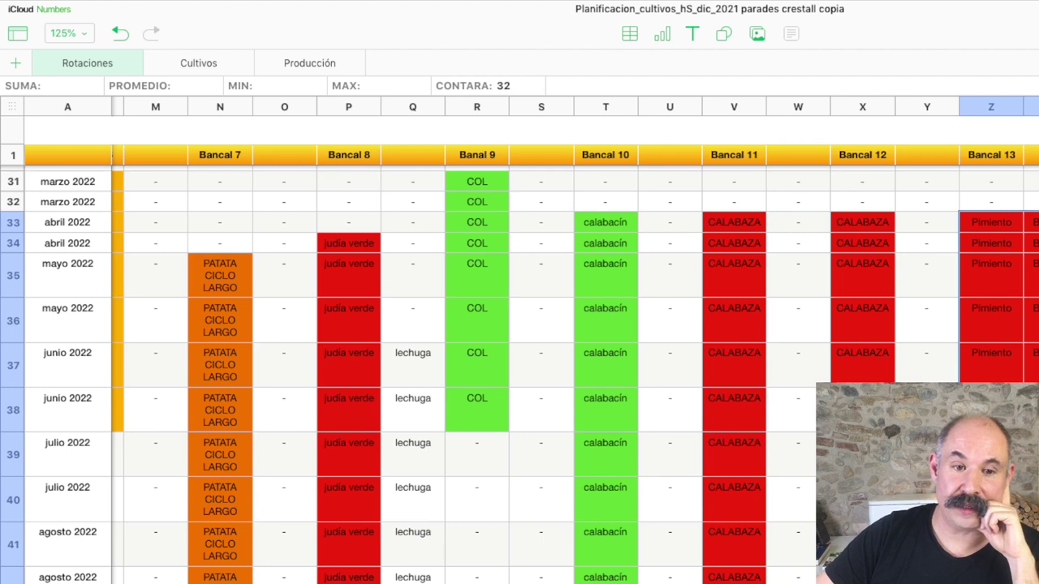
{"action": "scroll", "coordinate": [519, 341], "scroll_direction": "left", "scroll_amount": 3}
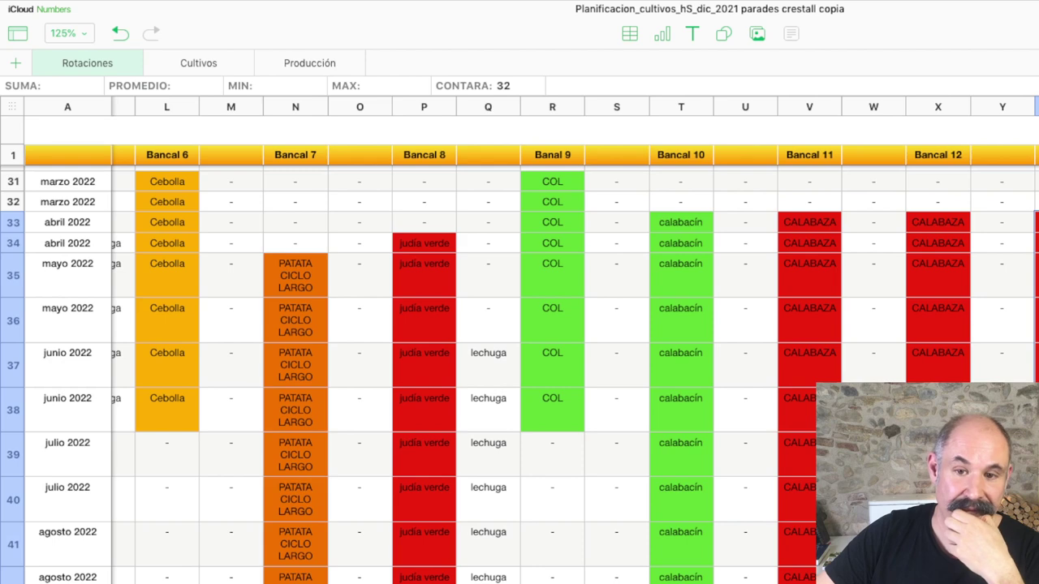
{"action": "scroll", "coordinate": [519, 340], "scroll_direction": "right", "scroll_amount": 5}
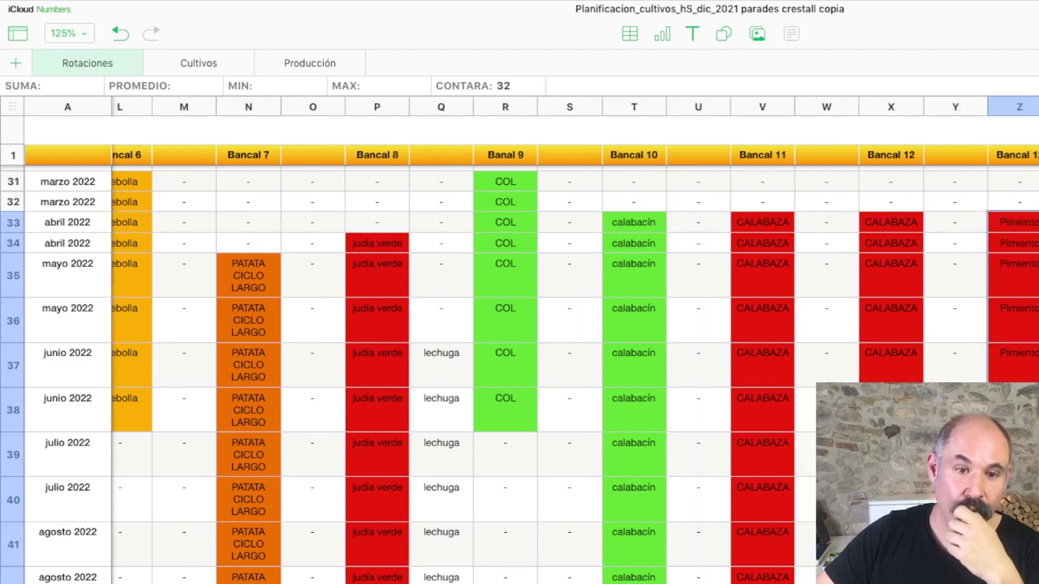
{"action": "scroll", "coordinate": [519, 341], "scroll_direction": "right", "scroll_amount": 5}
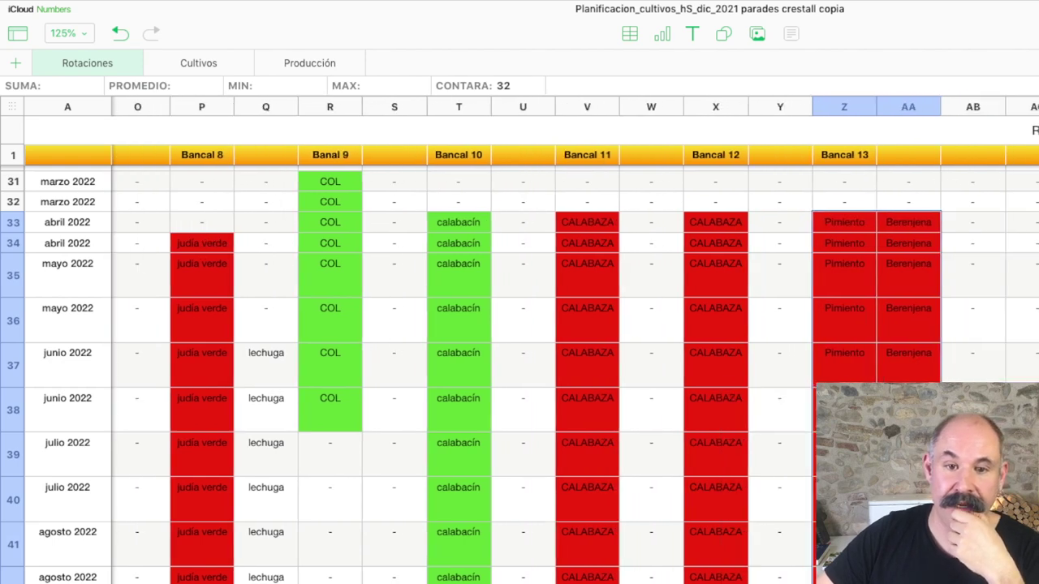
{"action": "scroll", "coordinate": [519, 341], "scroll_direction": "right", "scroll_amount": 4}
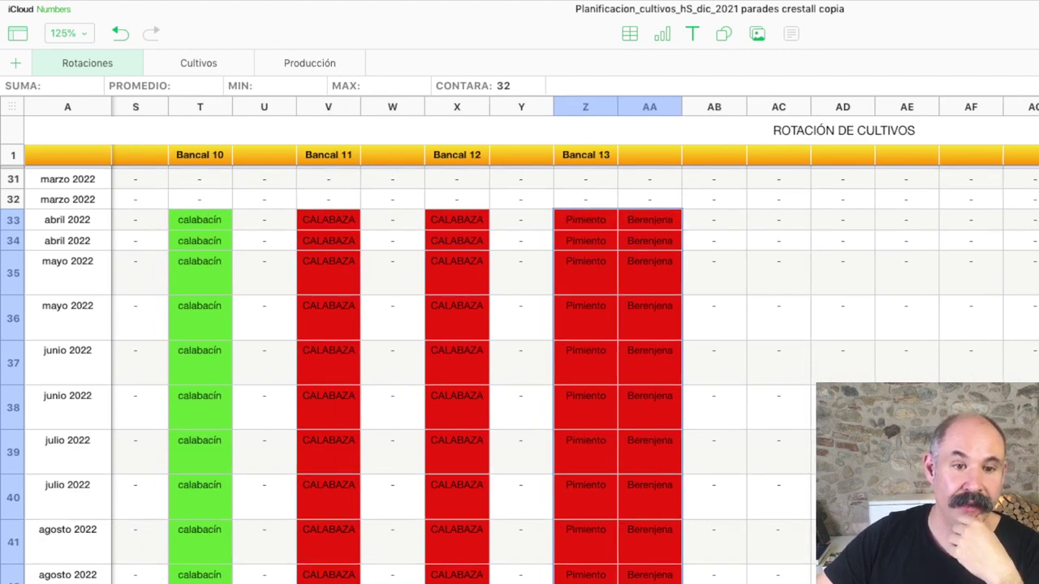
{"action": "left_click", "coordinate": [392, 220]}
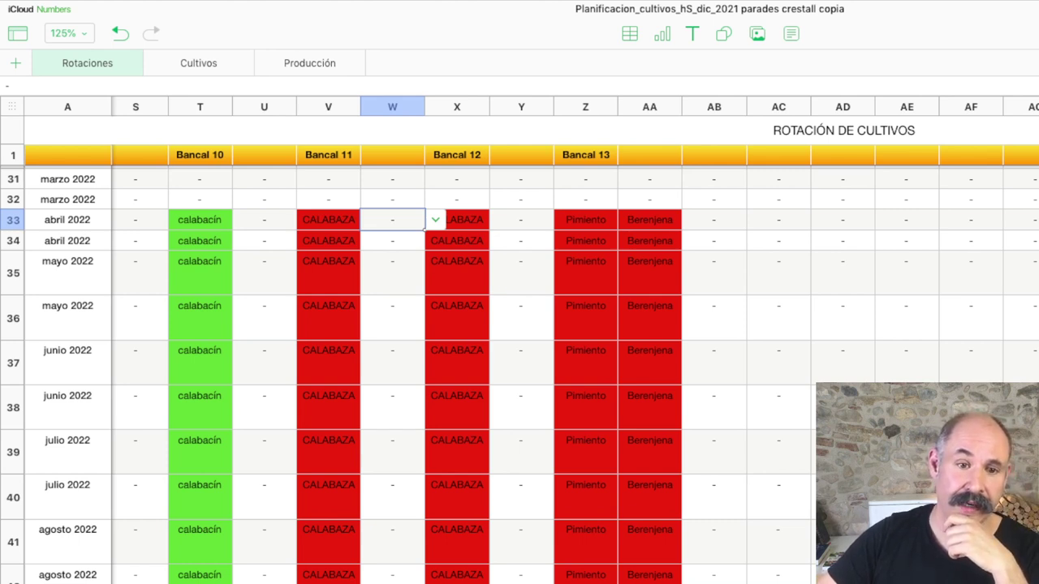
{"action": "left_click", "coordinate": [435, 219]}
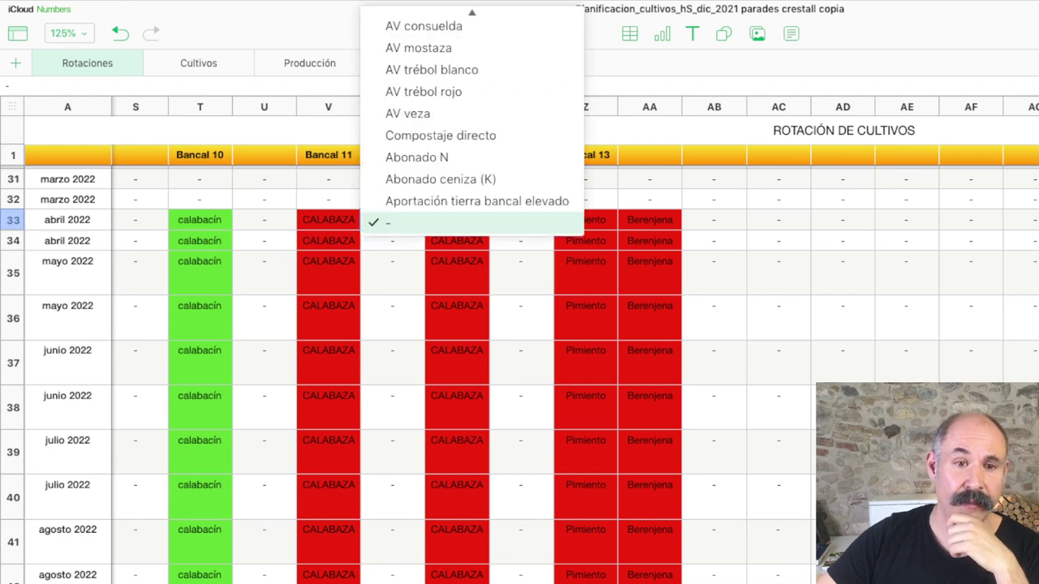
{"action": "scroll", "coordinate": [470, 324], "scroll_direction": "up", "scroll_amount": 5}
{"action": "scroll", "coordinate": [471, 325], "scroll_direction": "up", "scroll_amount": 10}
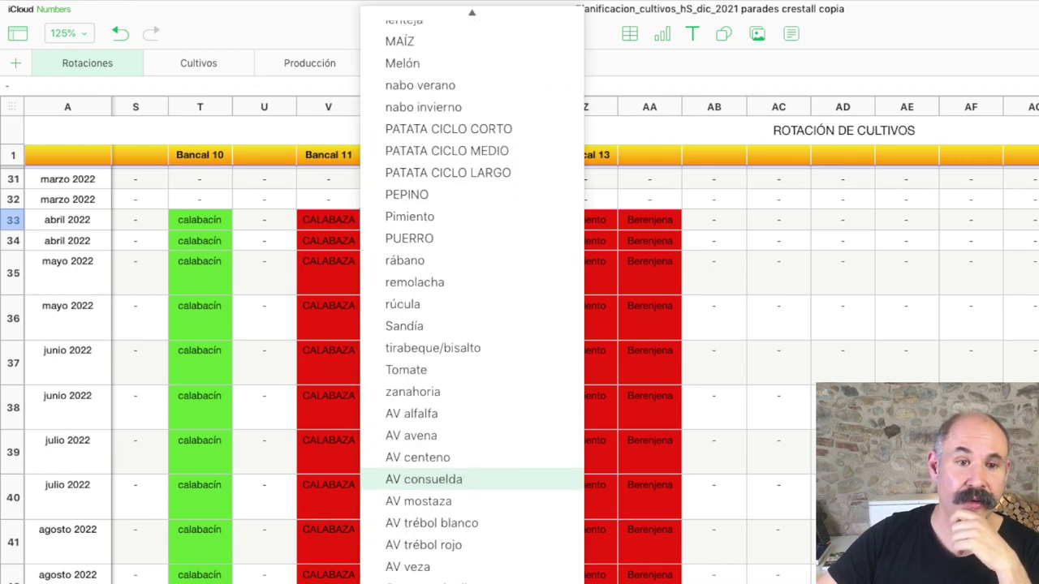
{"action": "scroll", "coordinate": [471, 325], "scroll_direction": "up", "scroll_amount": 2}
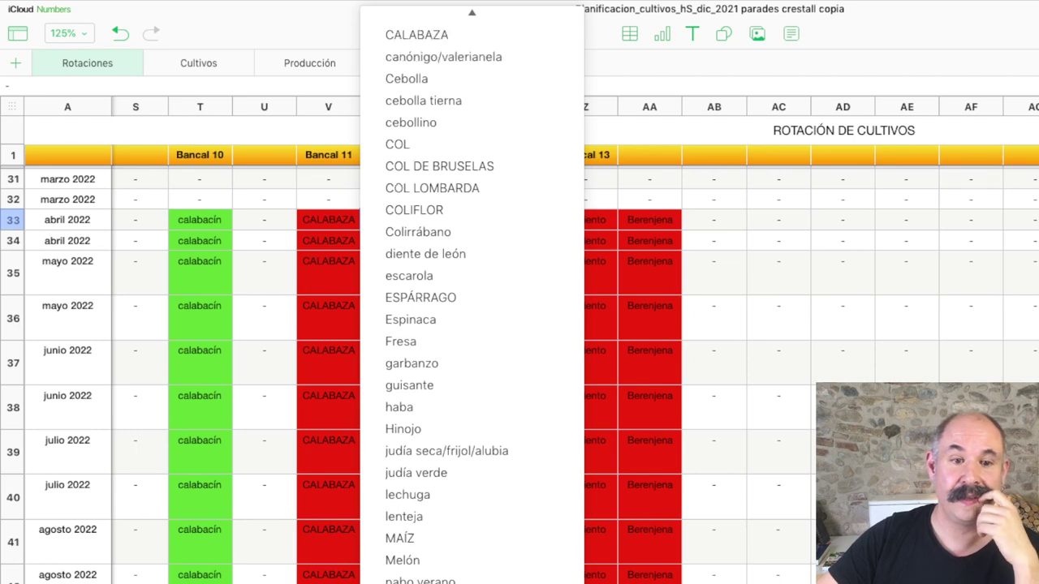
{"action": "scroll", "coordinate": [470, 300], "scroll_direction": "down", "scroll_amount": 2}
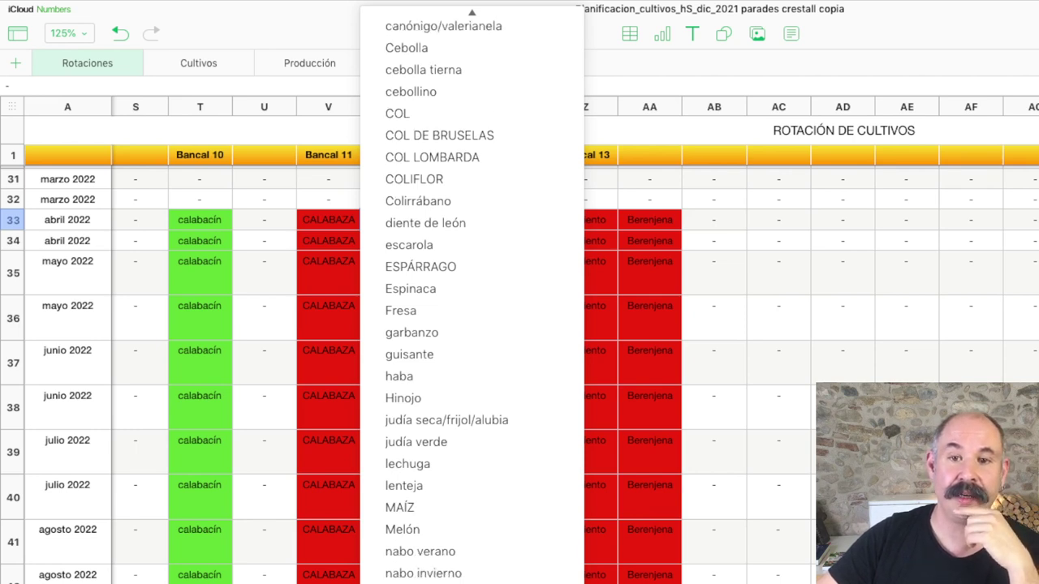
{"action": "key", "text": "Escape"}
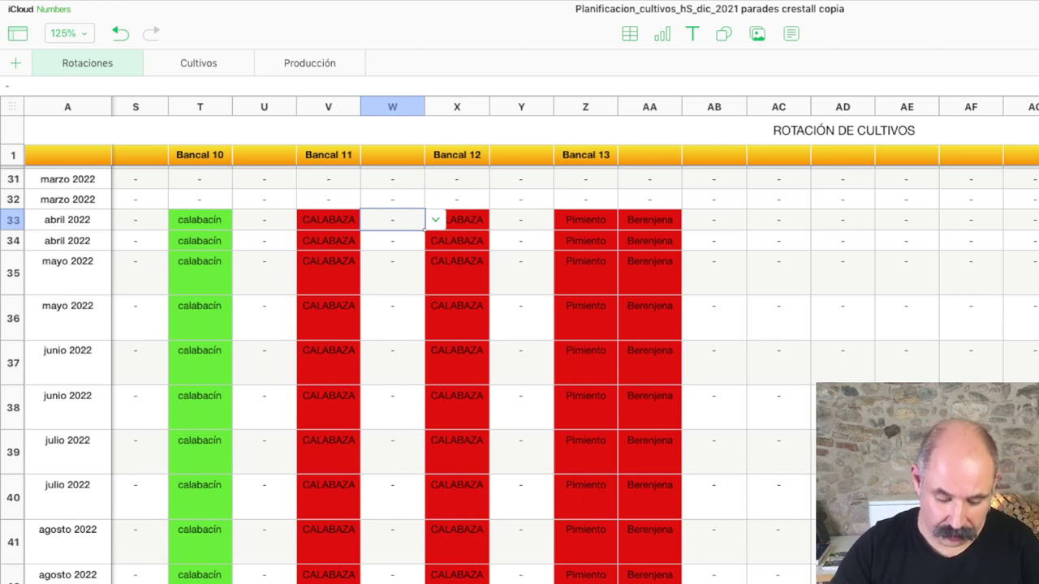
Set the first abril 2022 cell of the second Bancal 11 column (W33) to Girasol
{"action": "left_click", "coordinate": [392, 240]}
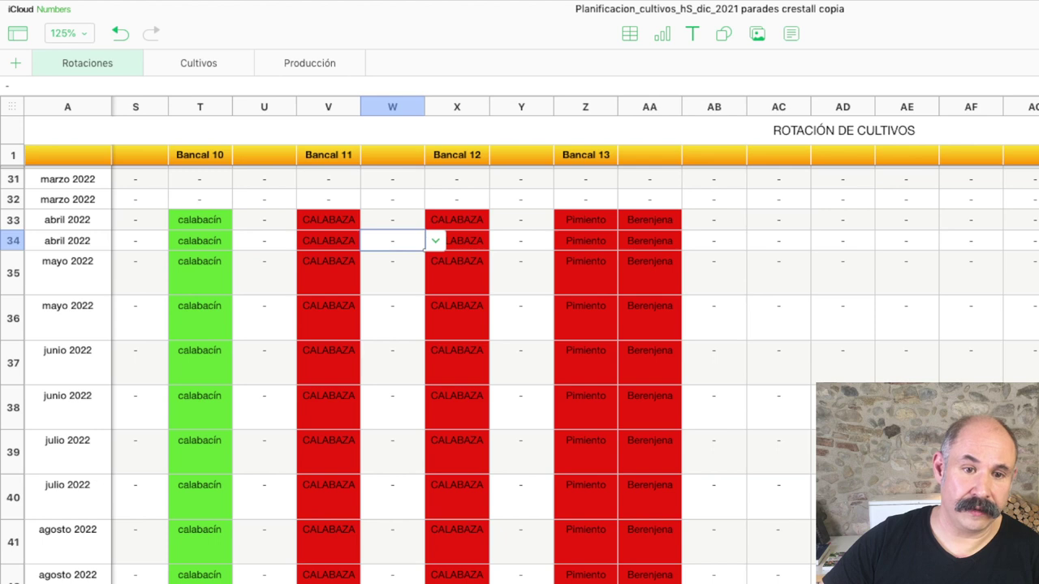
{"action": "left_click", "coordinate": [392, 219]}
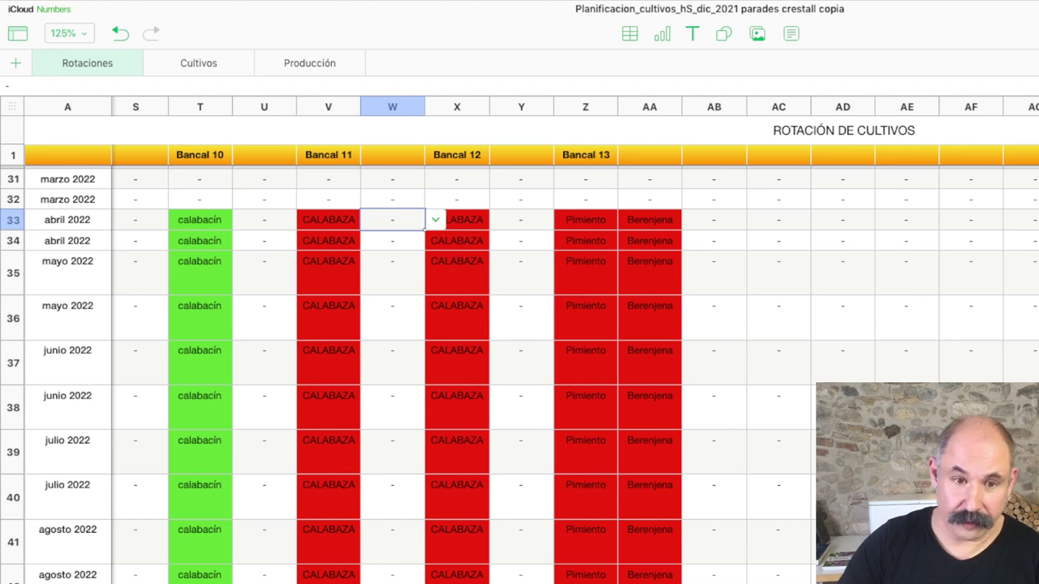
{"action": "key", "text": "BackSpace"}
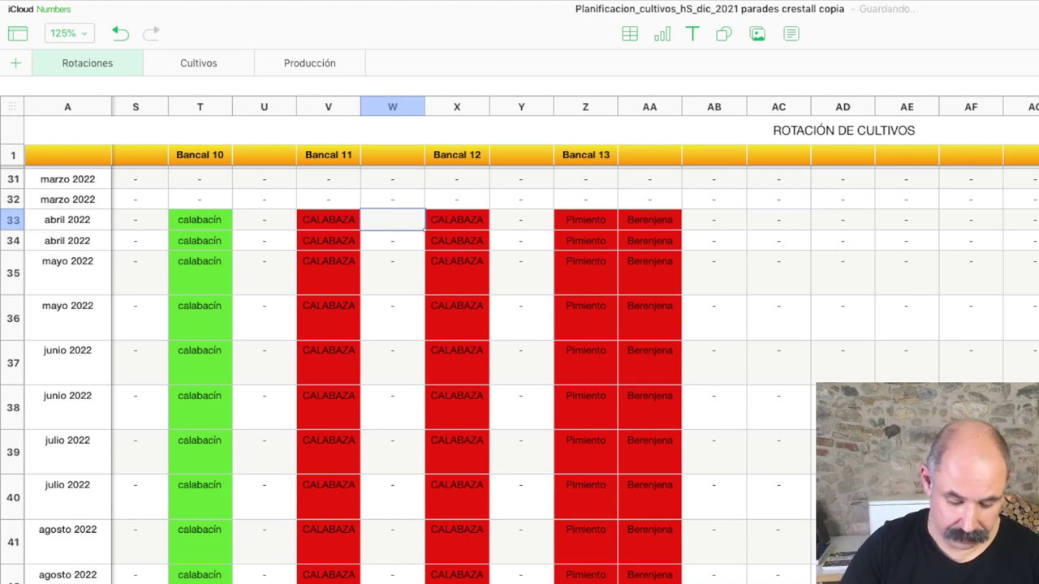
{"action": "type", "text": "Gi"}
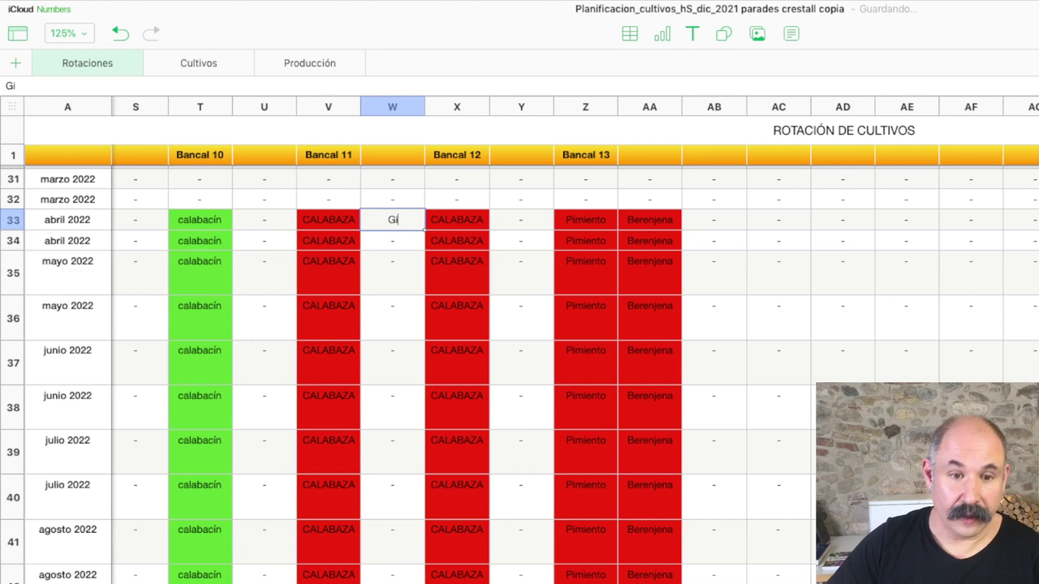
{"action": "type", "text": "rasol"}
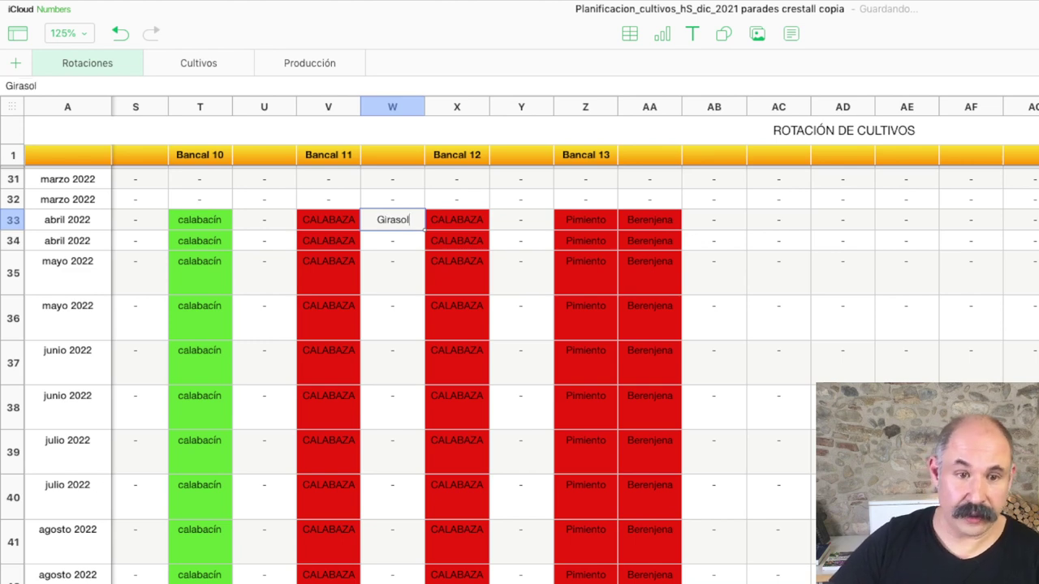
{"action": "key", "text": "Return"}
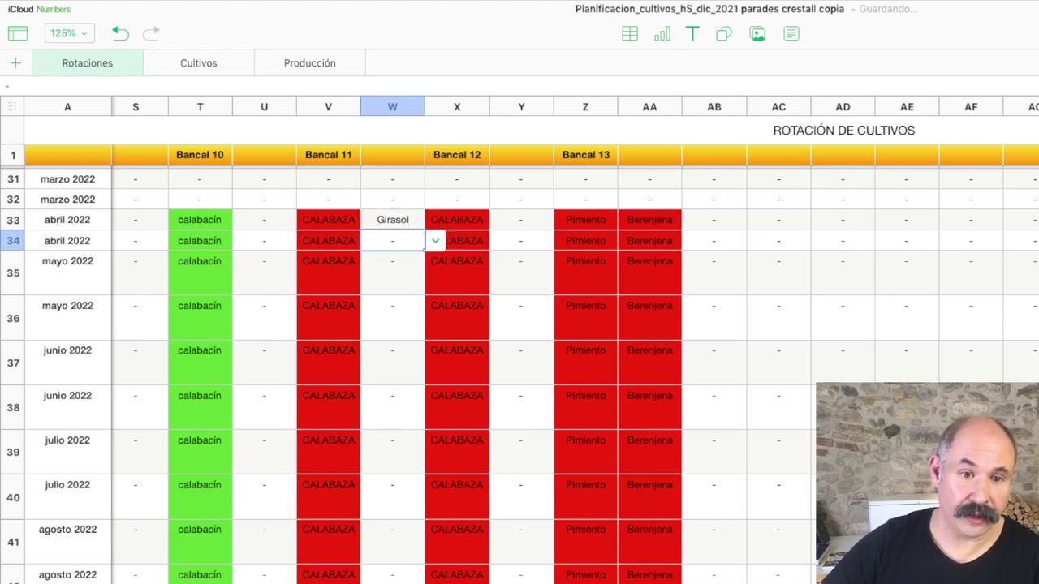
Fill Girasol down the second Bancal 11 column over the next eleven half-month rows, starting at the second abril 2022 row (W34)
{"action": "left_click", "coordinate": [392, 219]}
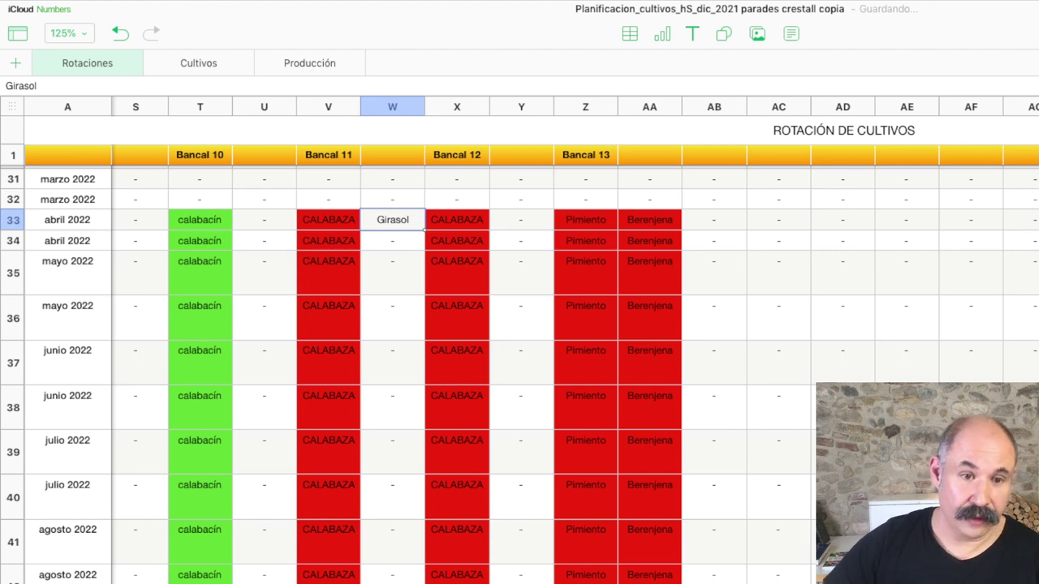
{"action": "left_click_drag", "start_coordinate": [392, 240], "coordinate": [392, 576]}
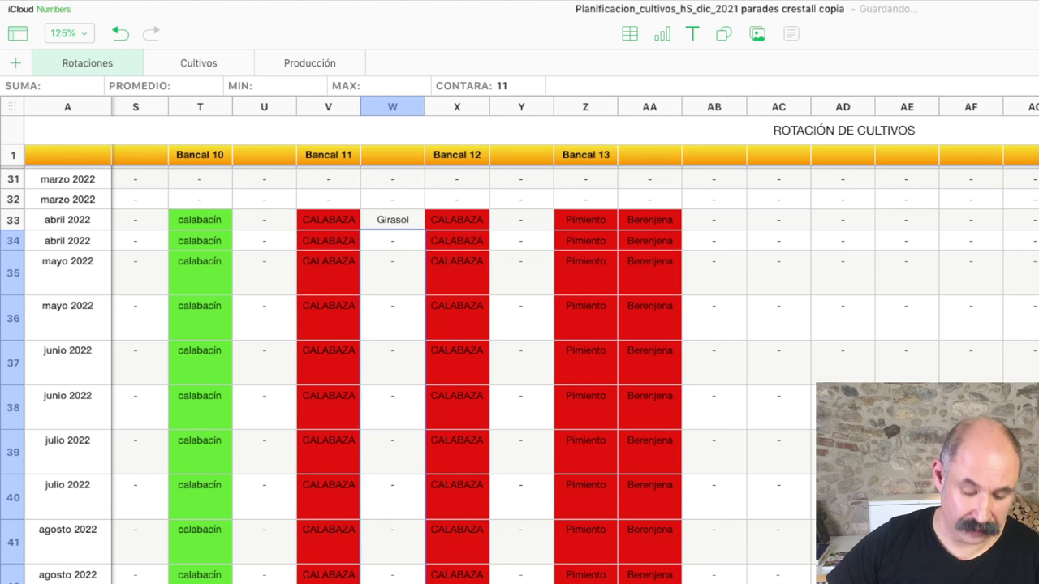
{"action": "type", "text": "Girasol"}
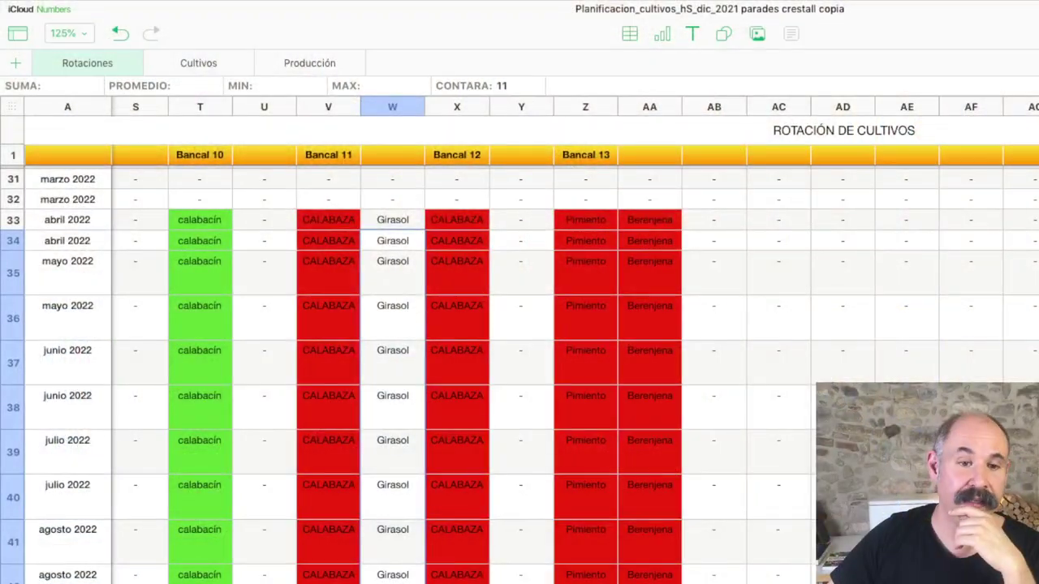
Review the 2022 crop assignments from Bancal 1 through Bancal 10 and look for free columns and periods for the remaining crops
{"action": "scroll", "coordinate": [519, 341], "scroll_direction": "left", "scroll_amount": 4}
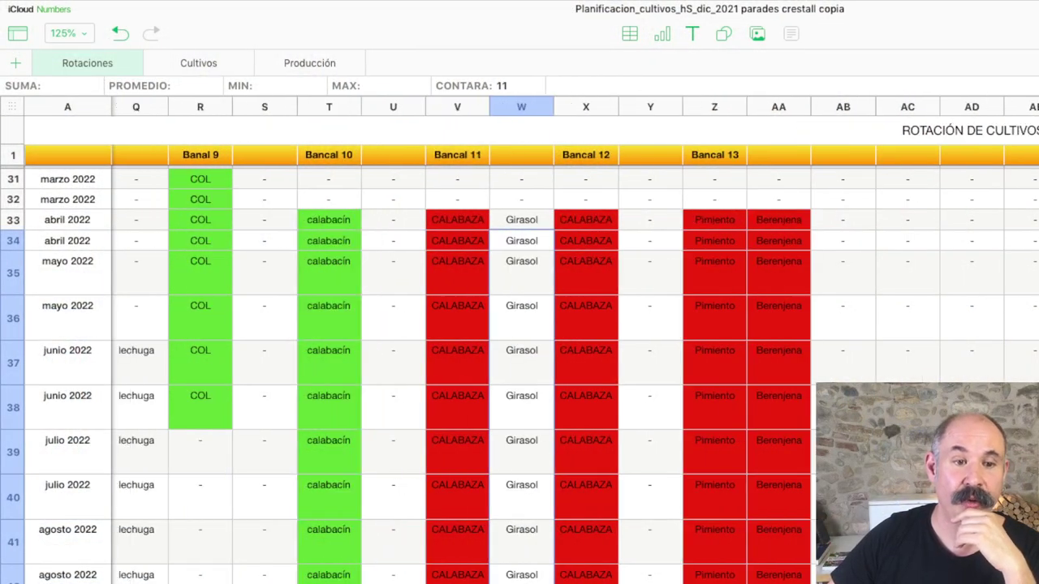
{"action": "scroll", "coordinate": [574, 340], "scroll_direction": "left", "scroll_amount": 8}
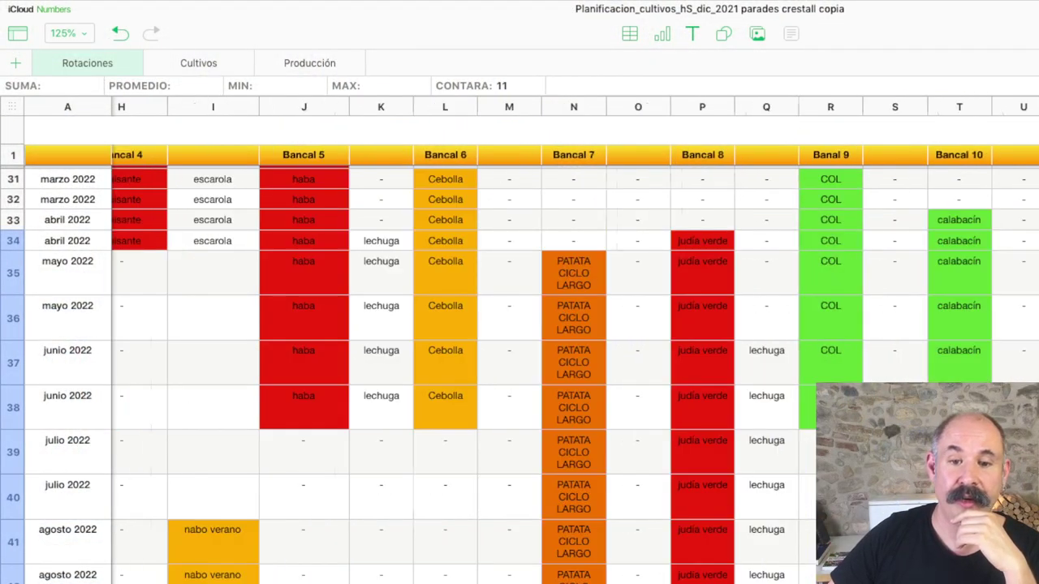
{"action": "scroll", "coordinate": [519, 340], "scroll_direction": "left", "scroll_amount": 6}
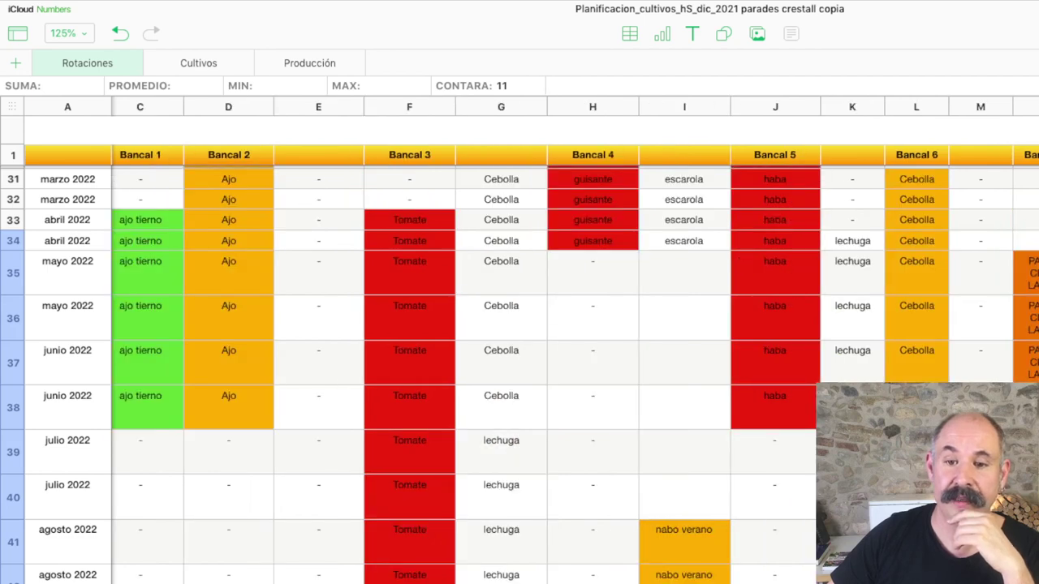
{"action": "scroll", "coordinate": [520, 340], "scroll_direction": "up", "scroll_amount": 3}
{"action": "scroll", "coordinate": [520, 341], "scroll_direction": "right", "scroll_amount": 5}
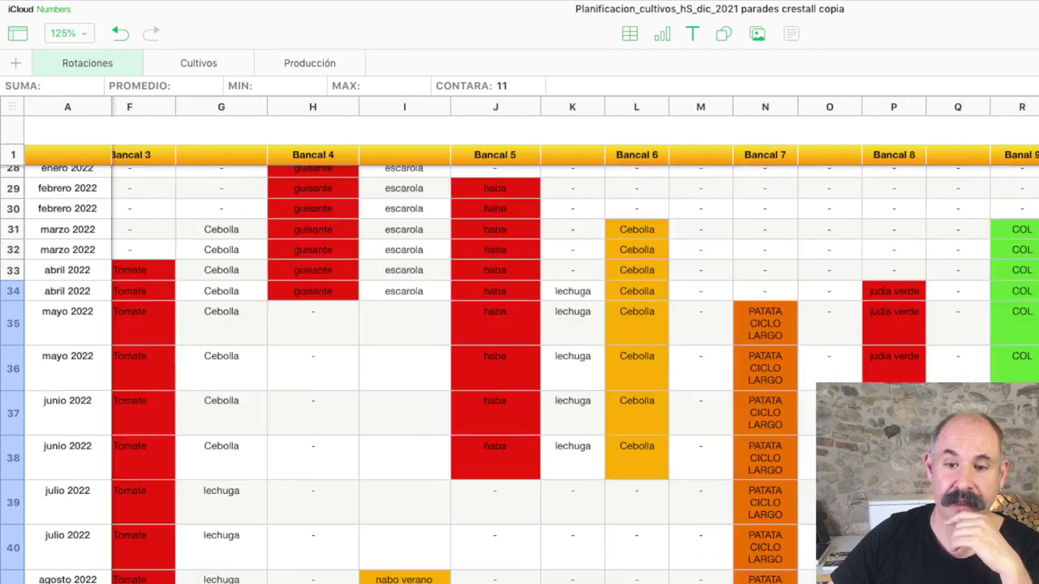
{"action": "scroll", "coordinate": [574, 341], "scroll_direction": "right", "scroll_amount": 5}
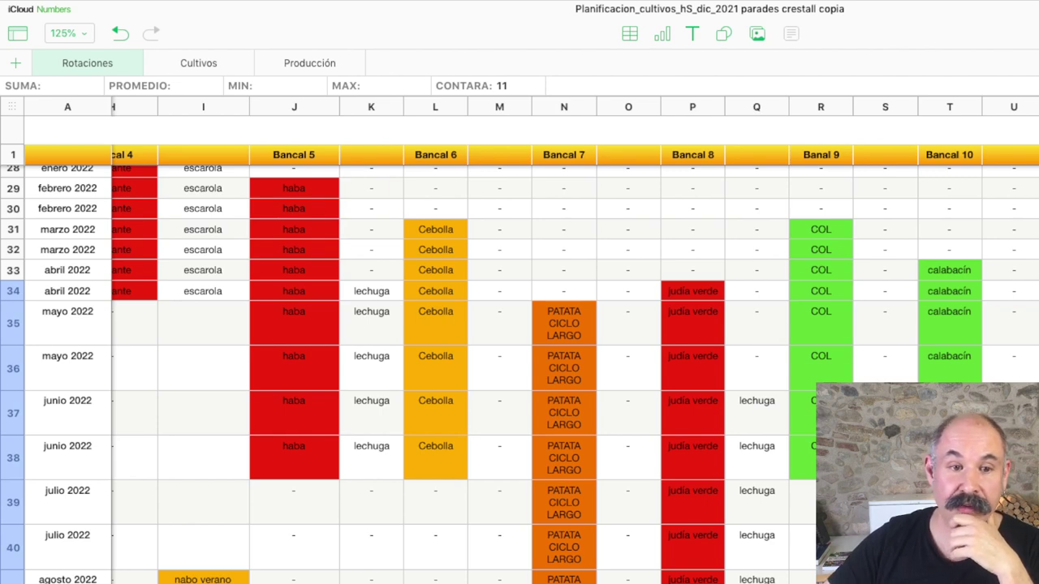
{"action": "scroll", "coordinate": [568, 365], "scroll_direction": "left", "scroll_amount": 1}
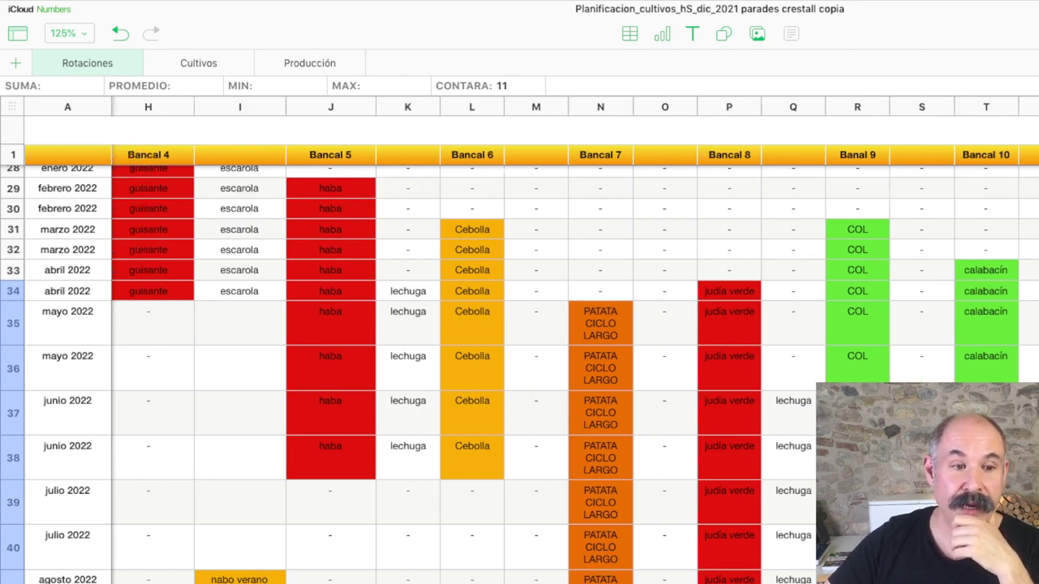
{"action": "scroll", "coordinate": [568, 365], "scroll_direction": "left", "scroll_amount": 15}
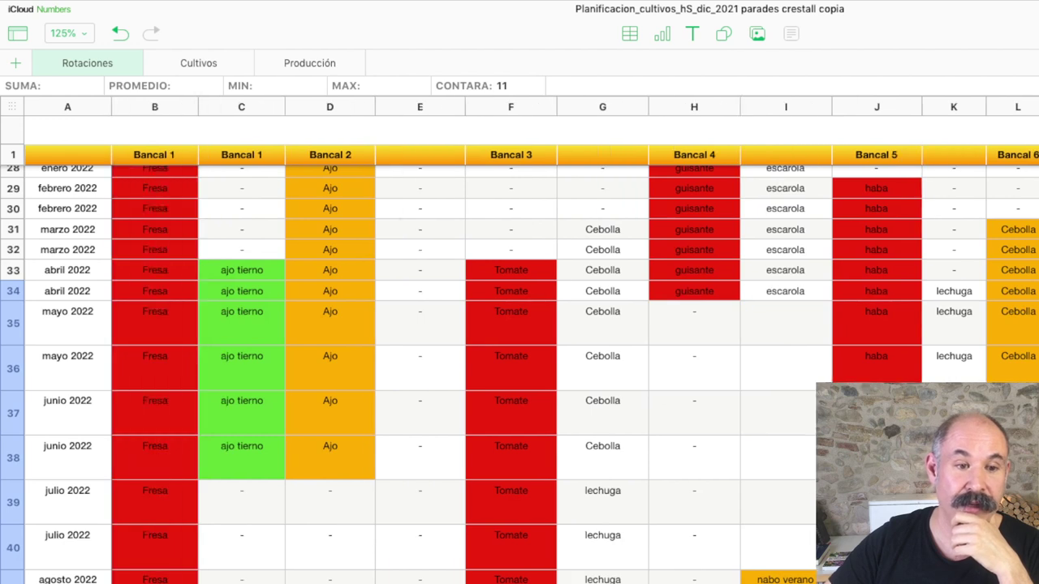
{"action": "scroll", "coordinate": [519, 365], "scroll_direction": "up", "scroll_amount": 4}
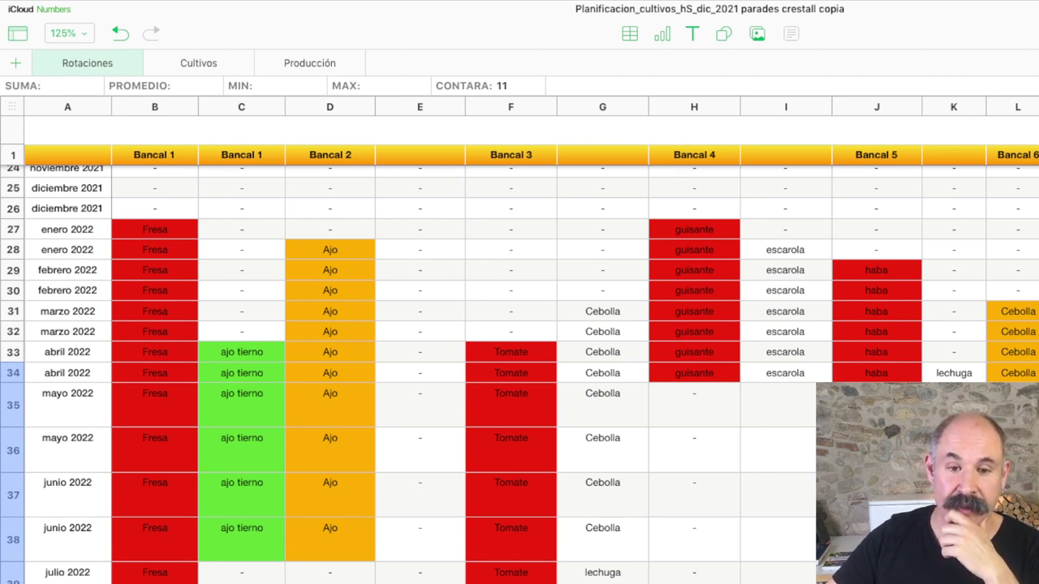
{"action": "left_click", "coordinate": [694, 448]}
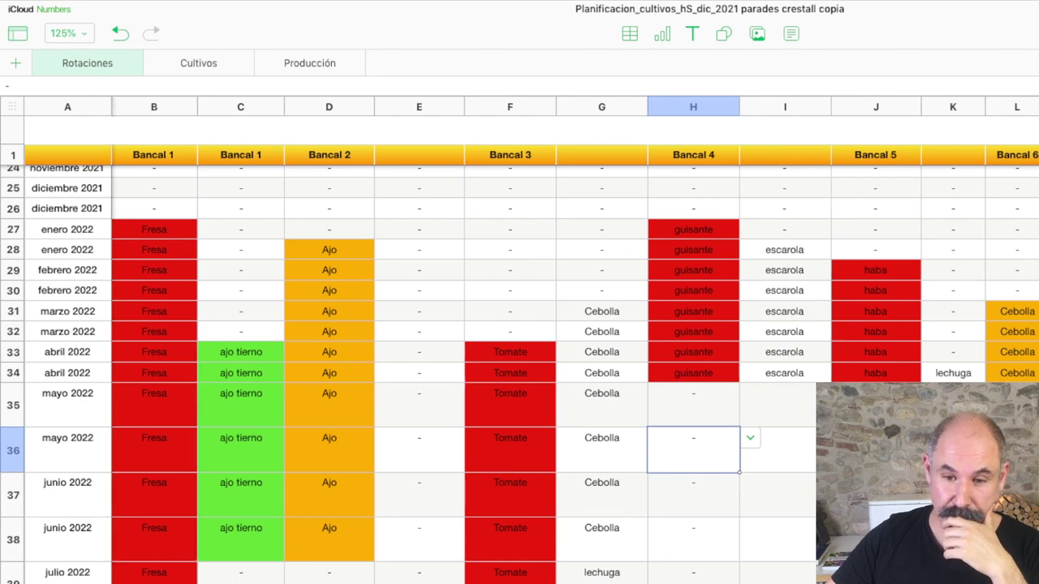
{"action": "scroll", "coordinate": [519, 365], "scroll_direction": "right", "scroll_amount": 3}
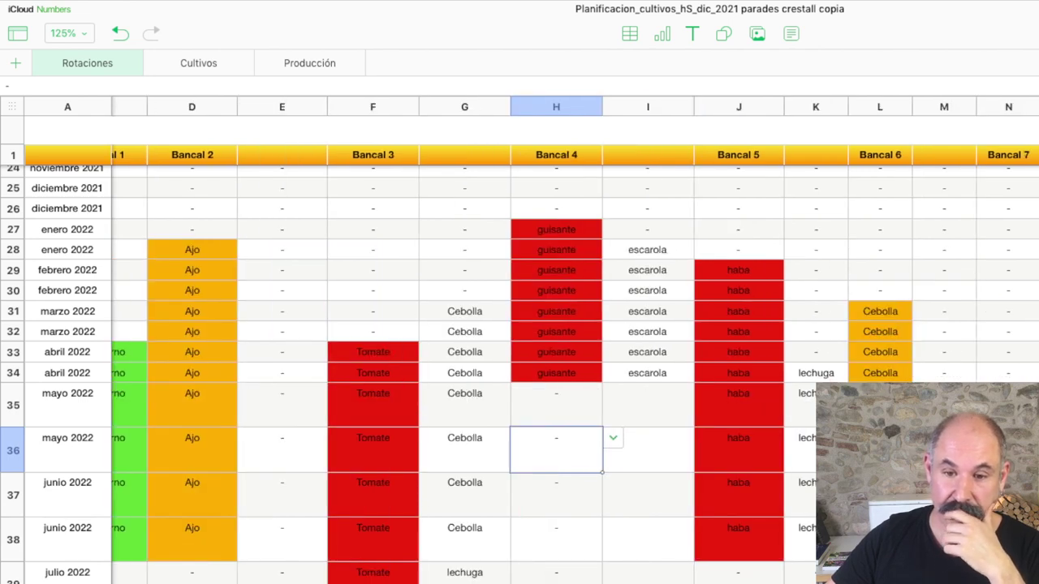
{"action": "scroll", "coordinate": [519, 365], "scroll_direction": "right", "scroll_amount": 3}
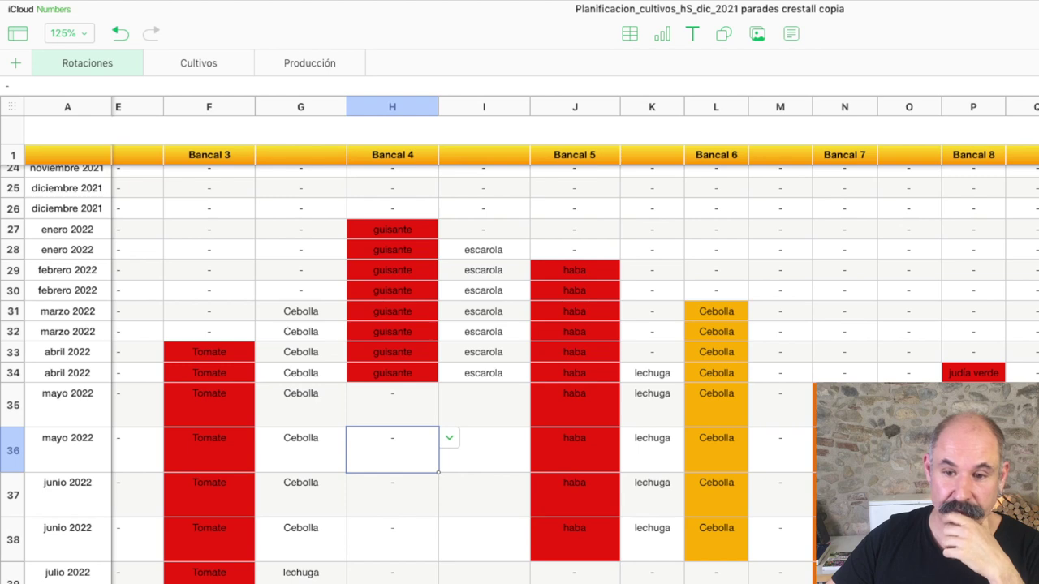
{"action": "scroll", "coordinate": [519, 365], "scroll_direction": "right", "scroll_amount": 4}
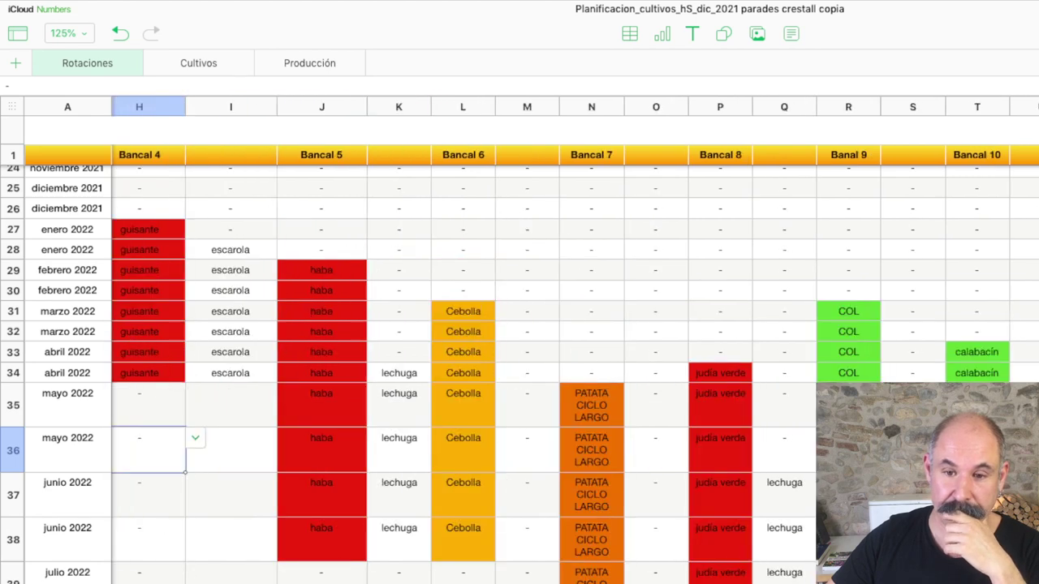
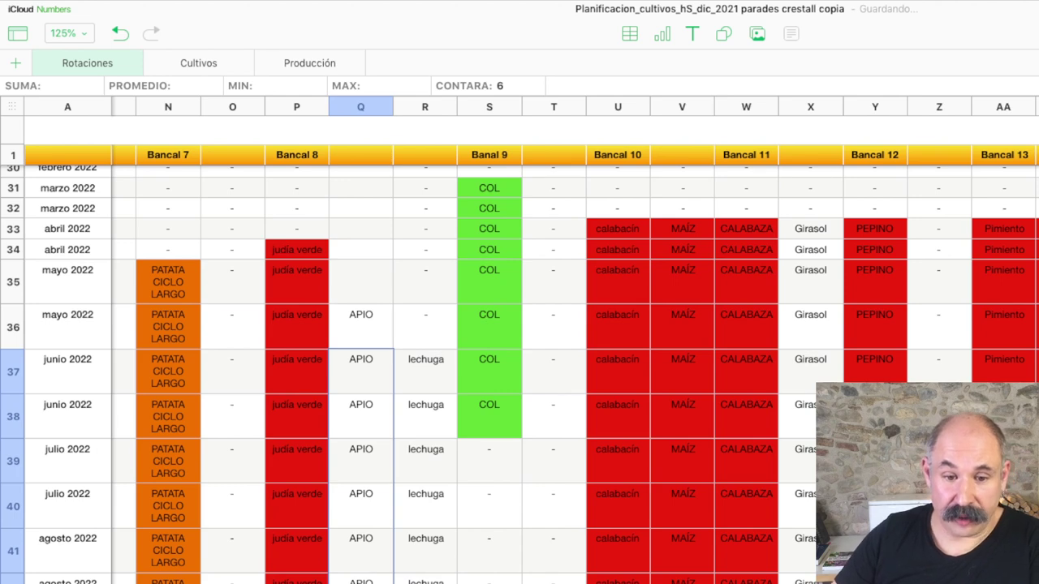
Set the Bancal 10 cell directly below the second septiembre 2022 row (U45) to zanahoria
{"action": "scroll", "coordinate": [519, 365], "scroll_direction": "down", "scroll_amount": 2}
{"action": "scroll", "coordinate": [519, 365], "scroll_direction": "left", "scroll_amount": 1}
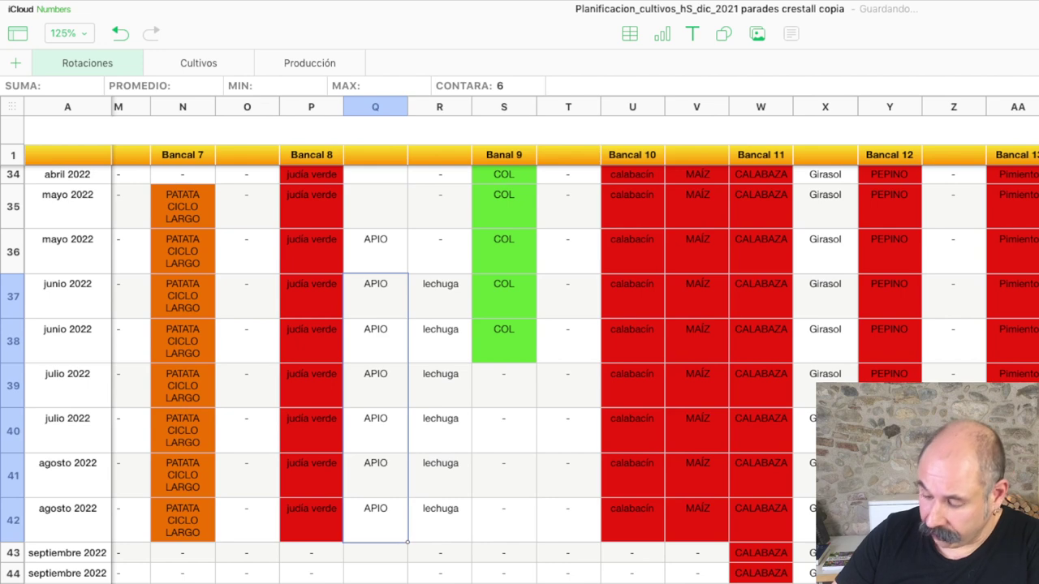
{"action": "scroll", "coordinate": [520, 365], "scroll_direction": "left", "scroll_amount": 1}
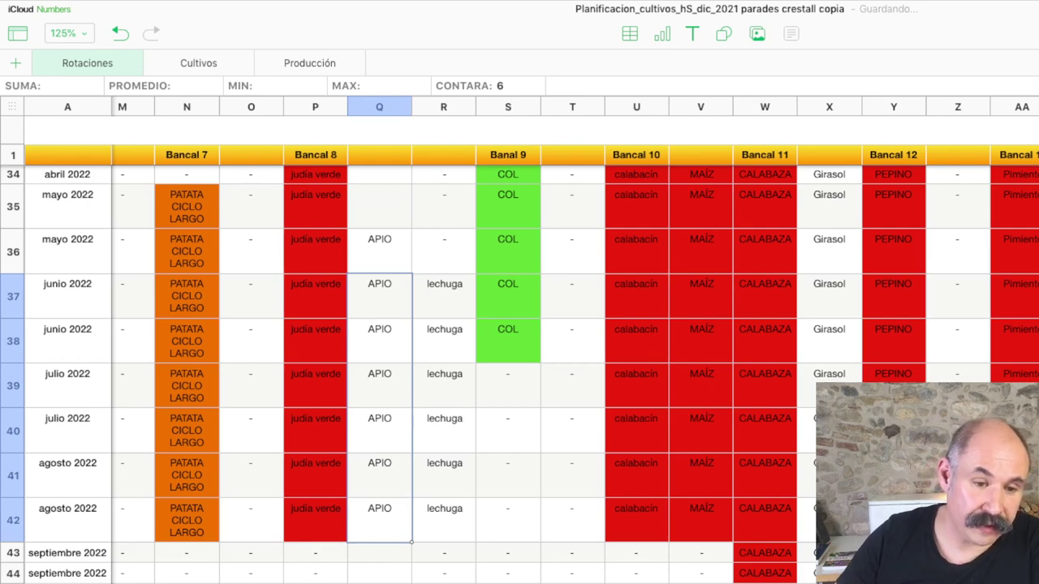
{"action": "left_click", "coordinate": [637, 573]}
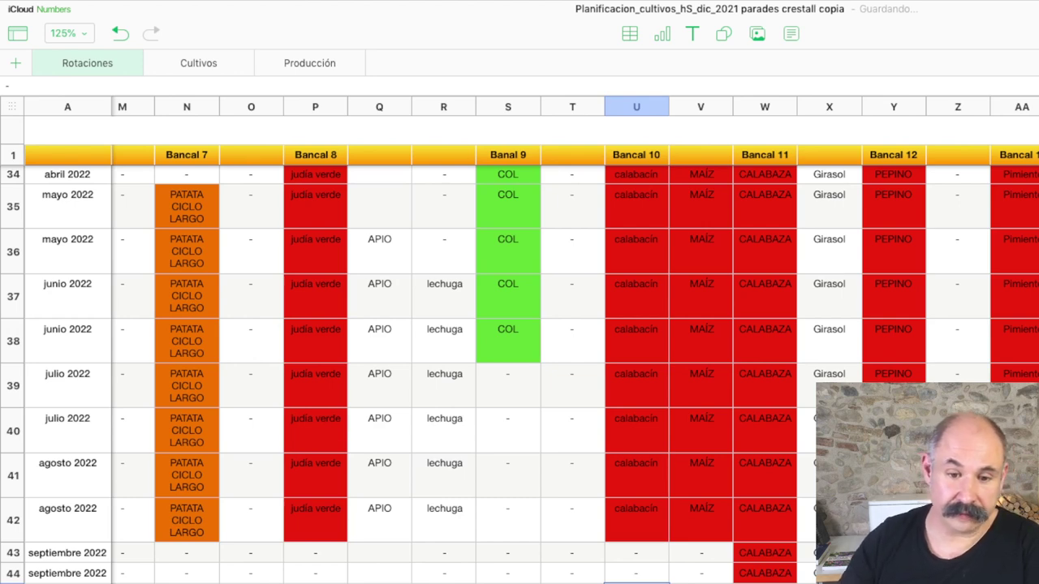
{"action": "left_click", "coordinate": [636, 573]}
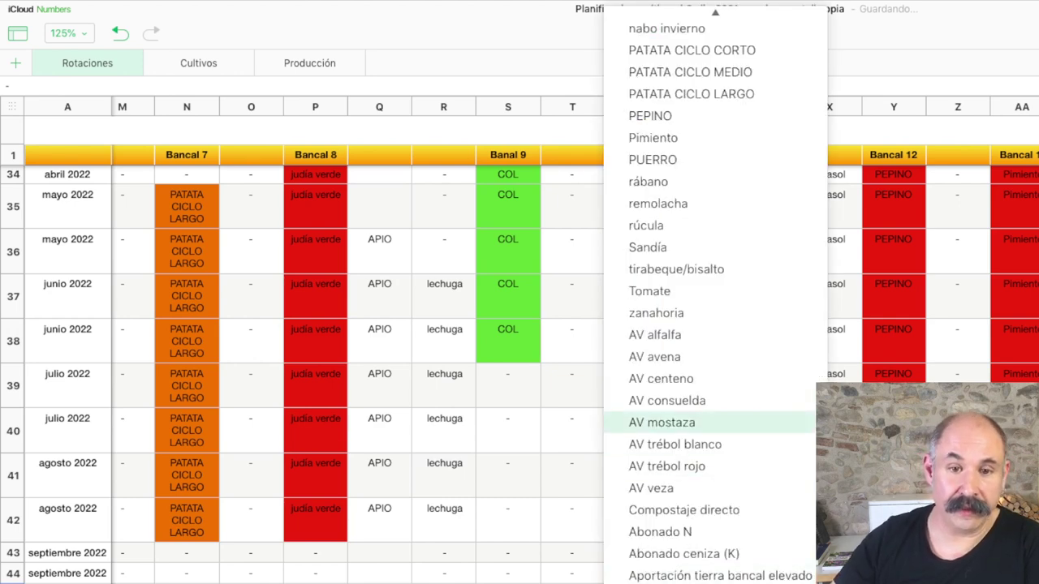
{"action": "scroll", "coordinate": [714, 300], "scroll_direction": "up", "scroll_amount": 10}
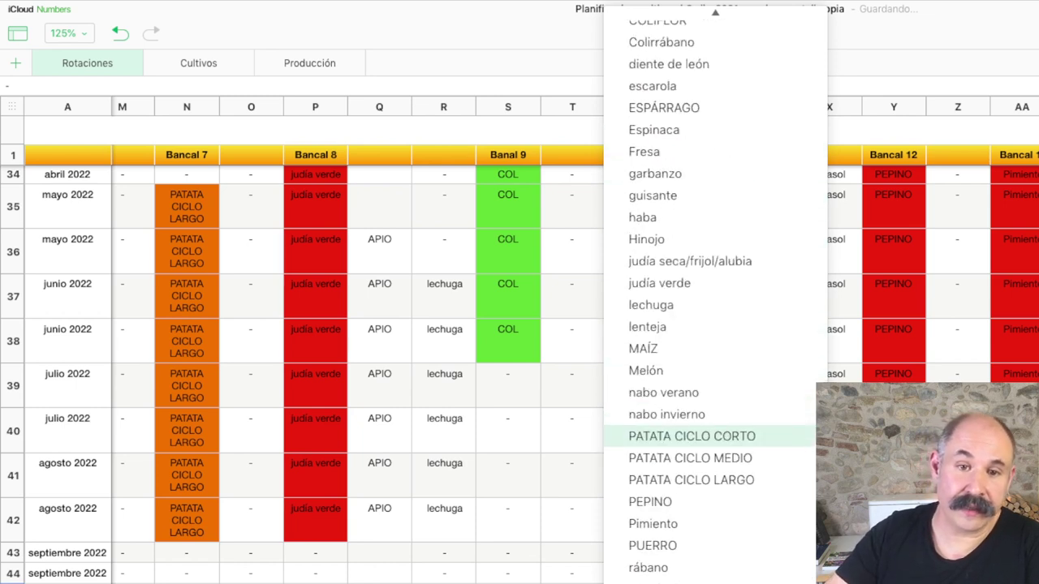
{"action": "scroll", "coordinate": [714, 300], "scroll_direction": "up", "scroll_amount": 5}
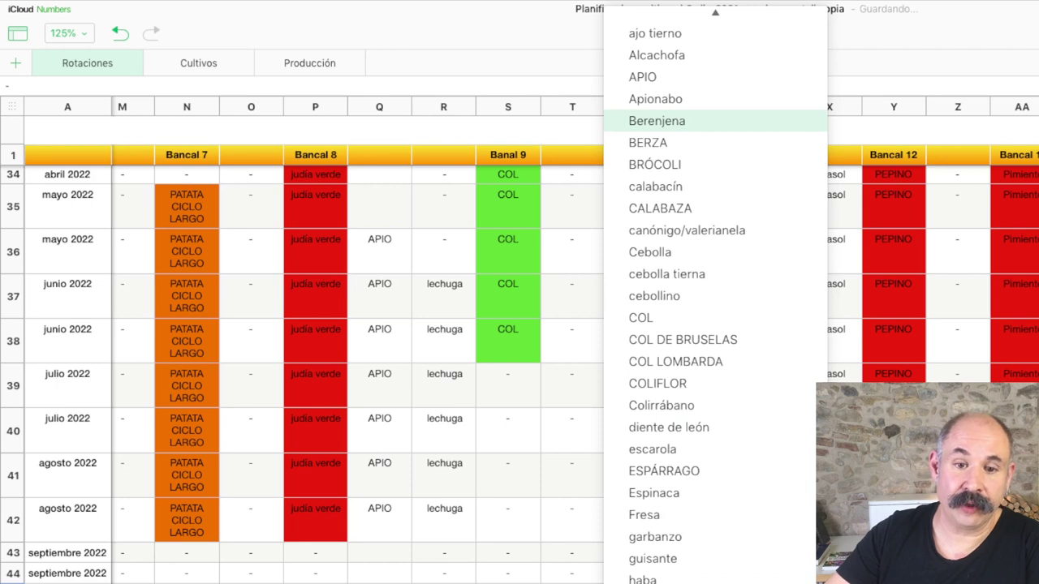
{"action": "scroll", "coordinate": [714, 300], "scroll_direction": "down", "scroll_amount": 10}
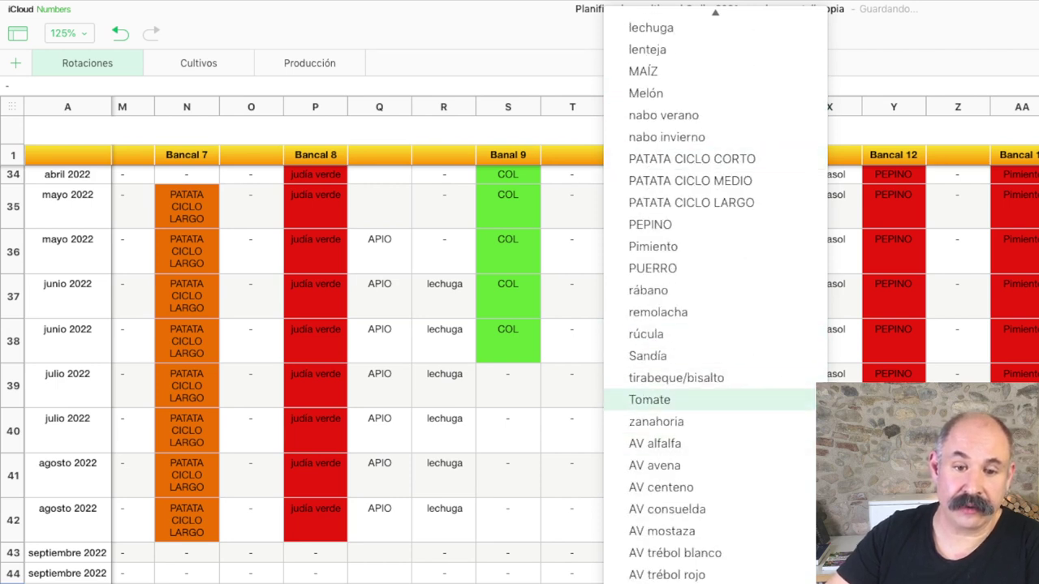
{"action": "left_click", "coordinate": [656, 421]}
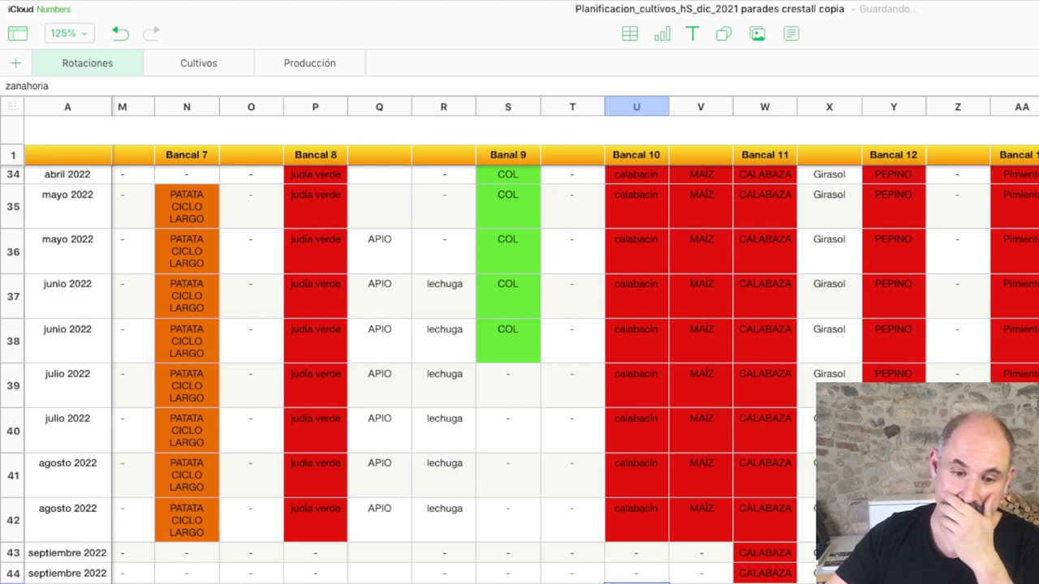
Continue zanahoria down the Bancal 10 column over the half-month rows that follow septiembre 2022
{"action": "key", "text": "Escape"}
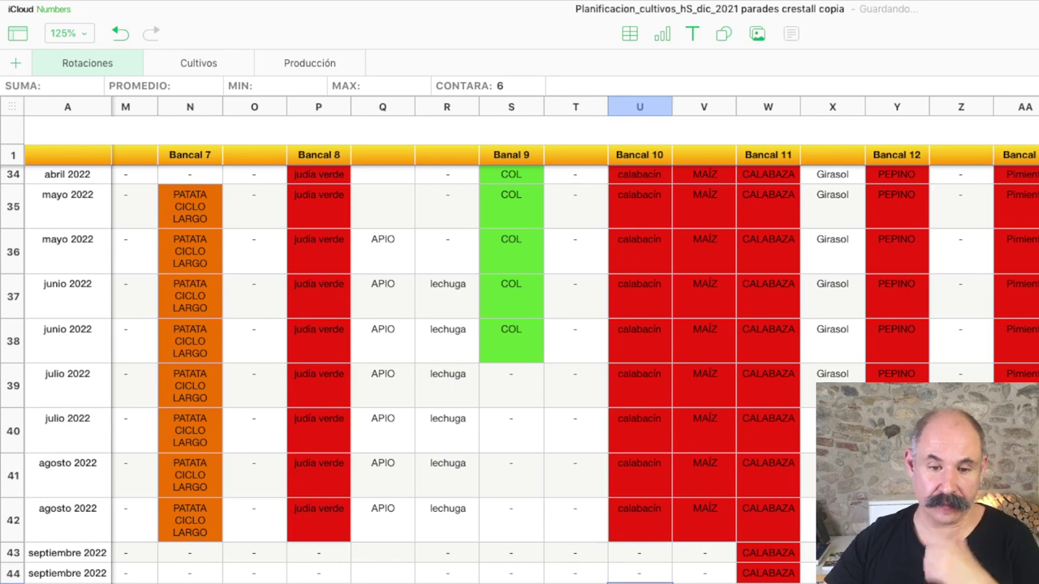
{"action": "type", "text": "zanahoria"}
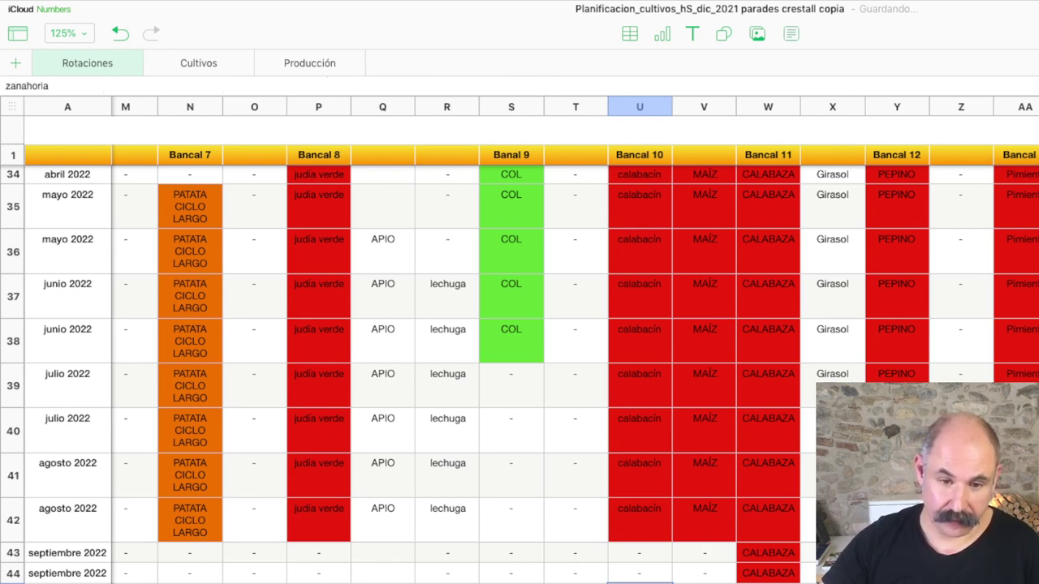
{"action": "key", "text": "Return"}
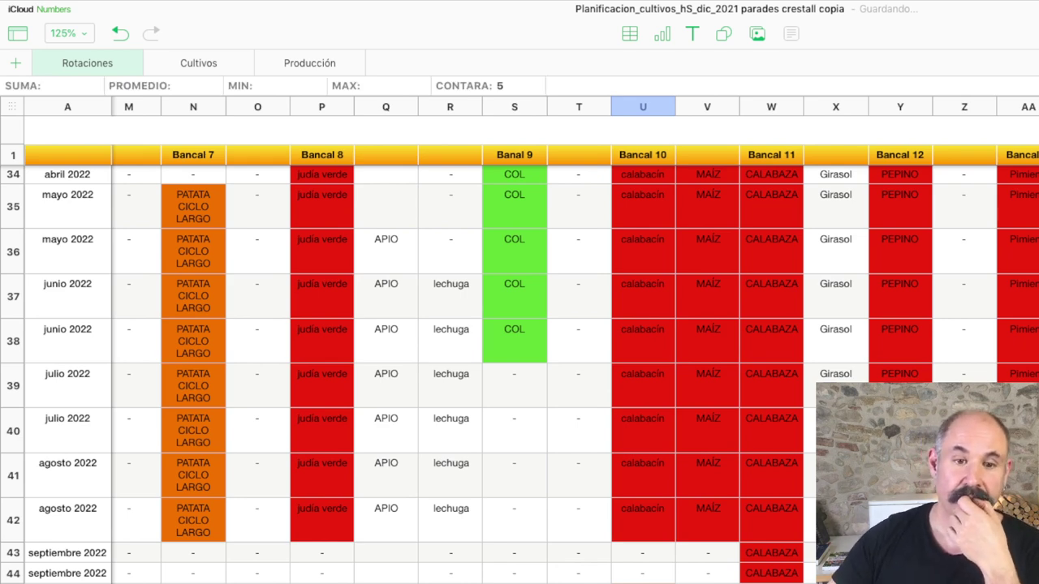
Review the 2022 crop assignments from Bancal 5 through Bancal 13 for free periods before spring and summer crops
{"action": "scroll", "coordinate": [519, 365], "scroll_direction": "up", "scroll_amount": 5}
{"action": "scroll", "coordinate": [519, 365], "scroll_direction": "left", "scroll_amount": 3}
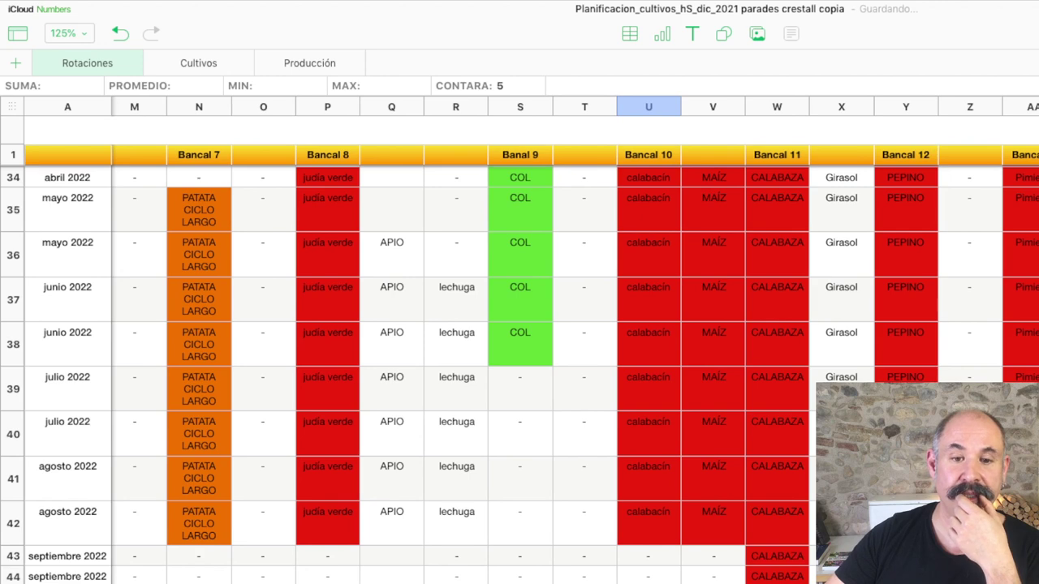
{"action": "scroll", "coordinate": [520, 365], "scroll_direction": "up", "scroll_amount": 1}
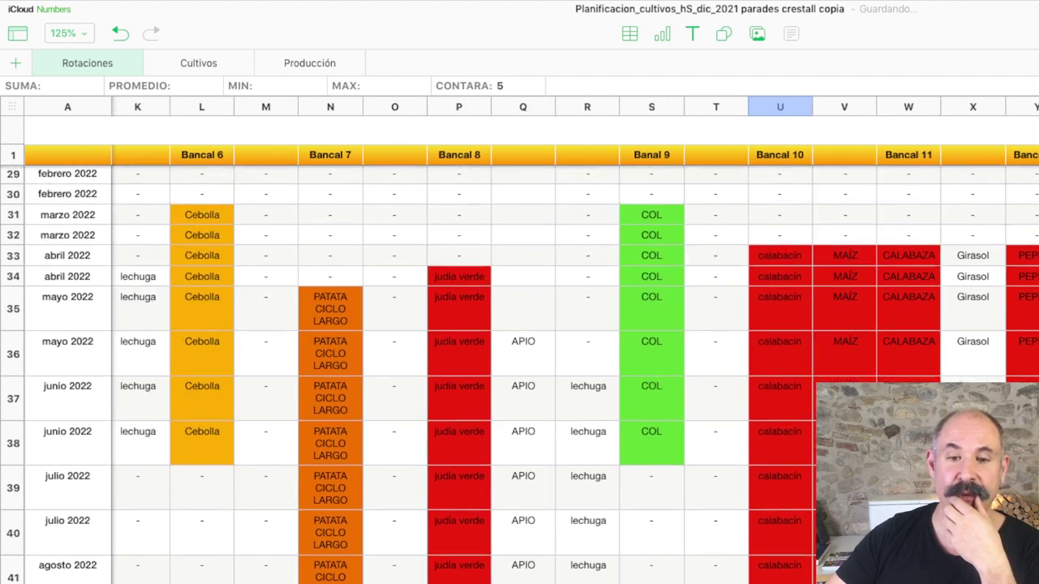
{"action": "scroll", "coordinate": [519, 366], "scroll_direction": "up", "scroll_amount": 4}
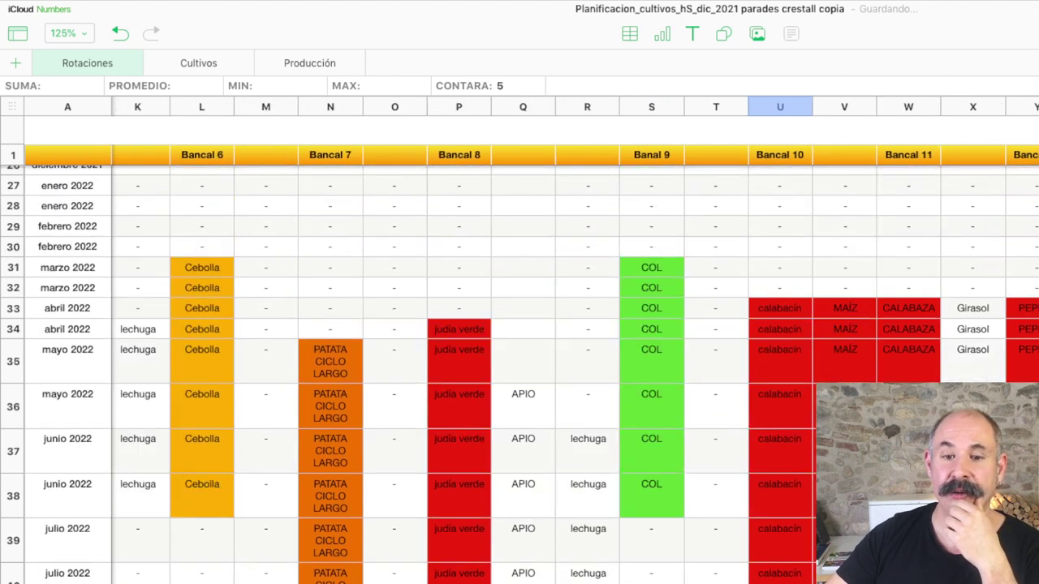
{"action": "scroll", "coordinate": [520, 365], "scroll_direction": "left", "scroll_amount": 1}
{"action": "scroll", "coordinate": [519, 365], "scroll_direction": "right", "scroll_amount": 1}
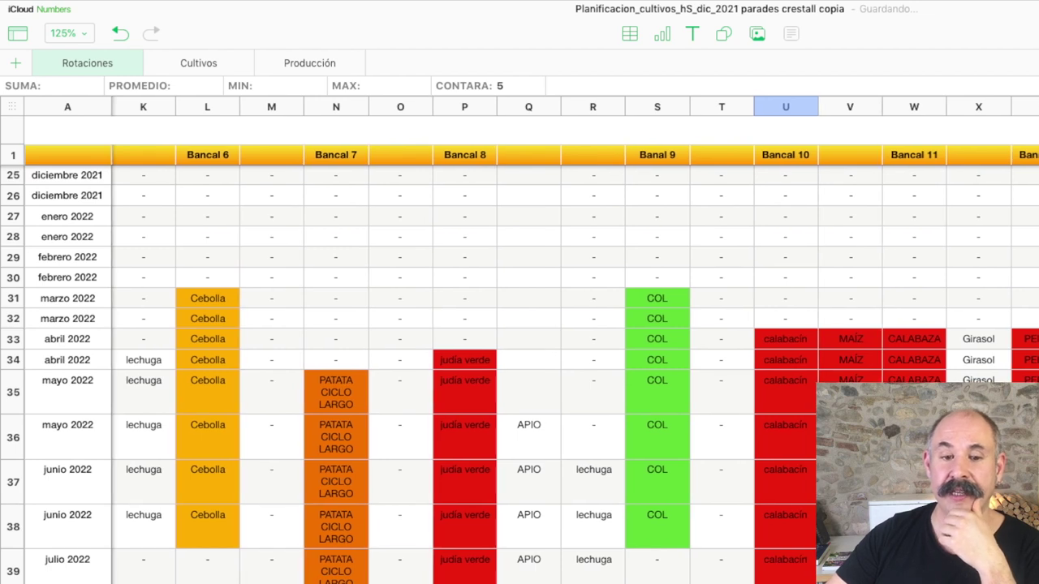
{"action": "scroll", "coordinate": [519, 365], "scroll_direction": "right", "scroll_amount": 4}
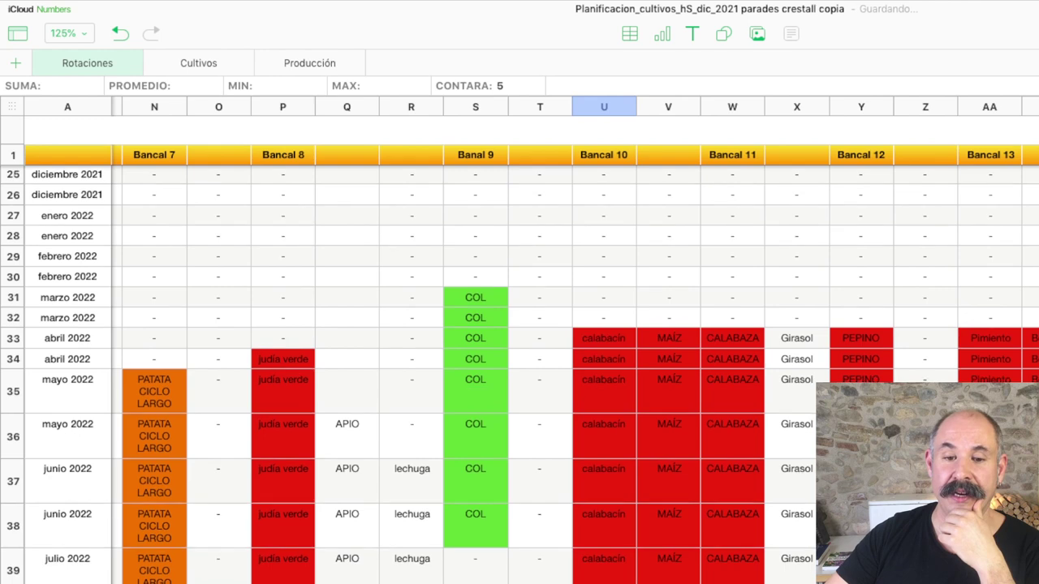
{"action": "scroll", "coordinate": [519, 365], "scroll_direction": "down", "scroll_amount": 6}
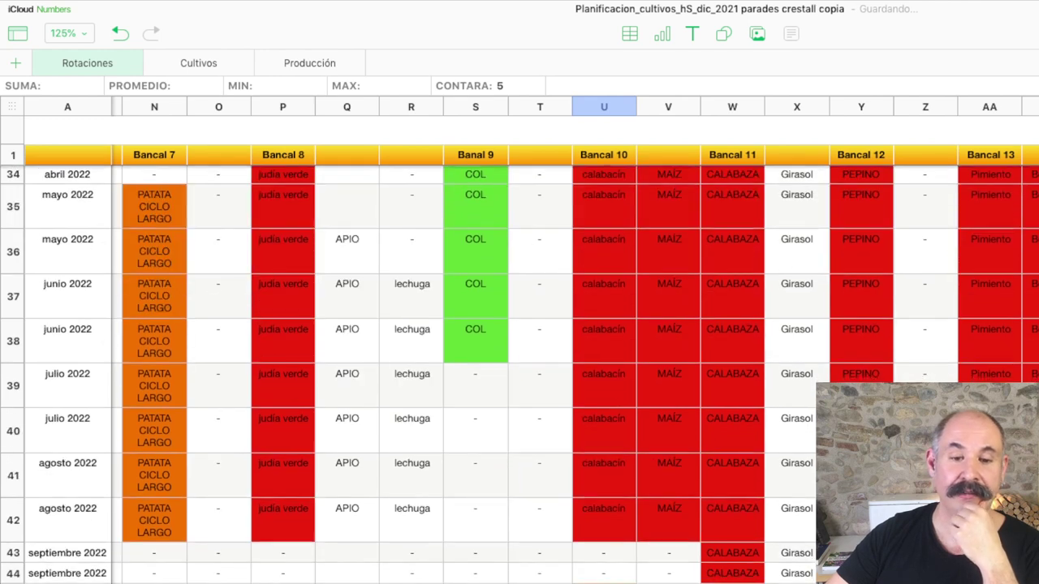
{"action": "scroll", "coordinate": [519, 365], "scroll_direction": "up", "scroll_amount": 5}
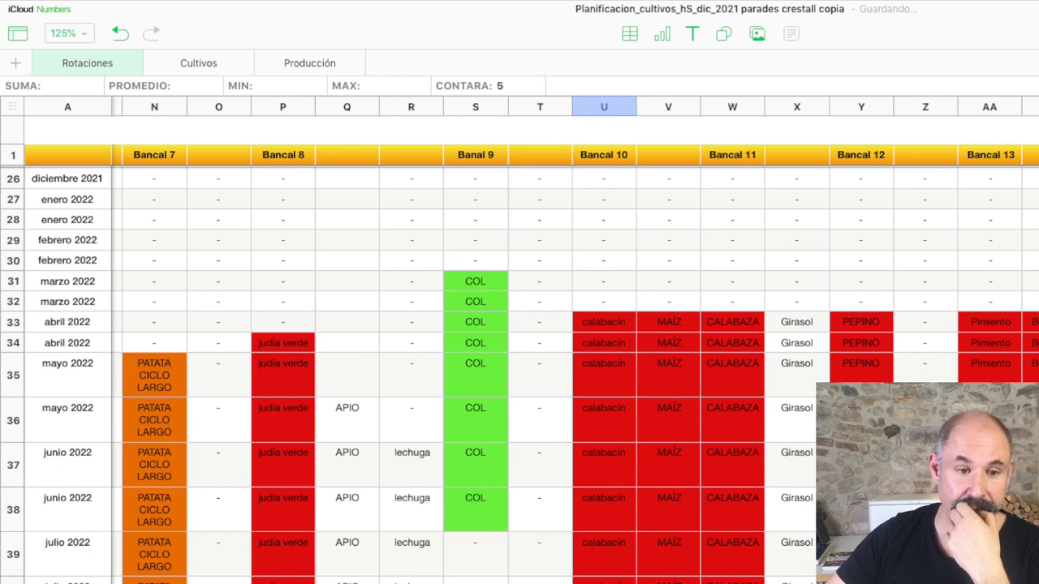
{"action": "scroll", "coordinate": [519, 365], "scroll_direction": "left", "scroll_amount": 5}
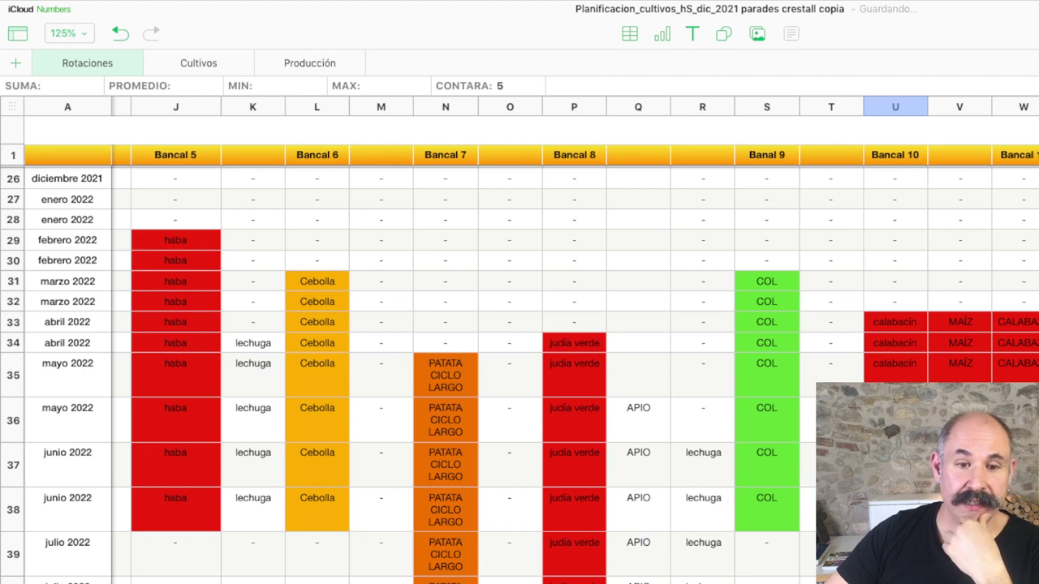
Assign zanahoria to Bancal 8 from the first enero 2022 row through the first abril 2022 row (P27:P33)
{"action": "left_click", "coordinate": [574, 239]}
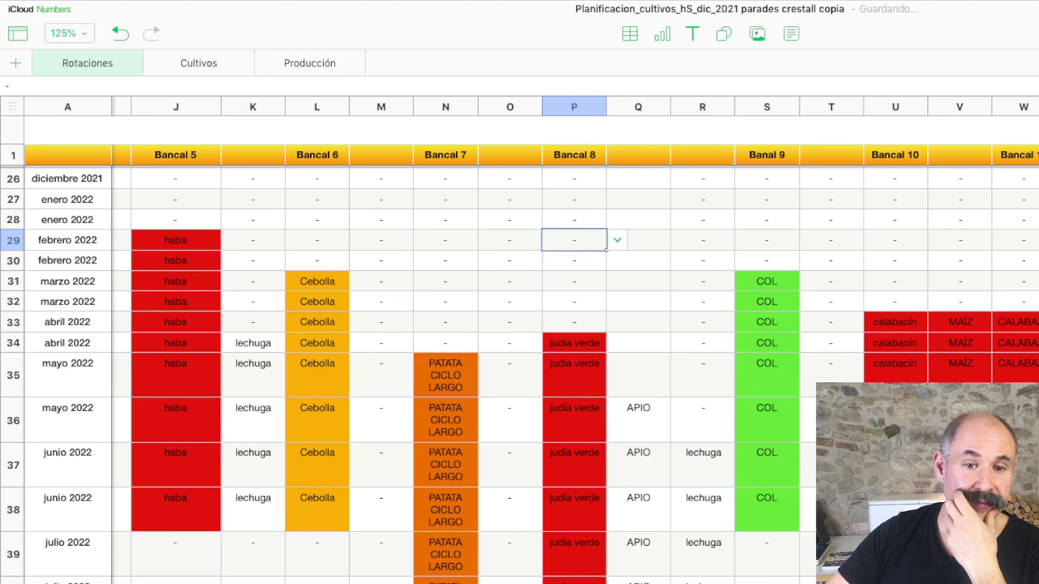
{"action": "left_click", "coordinate": [573, 199]}
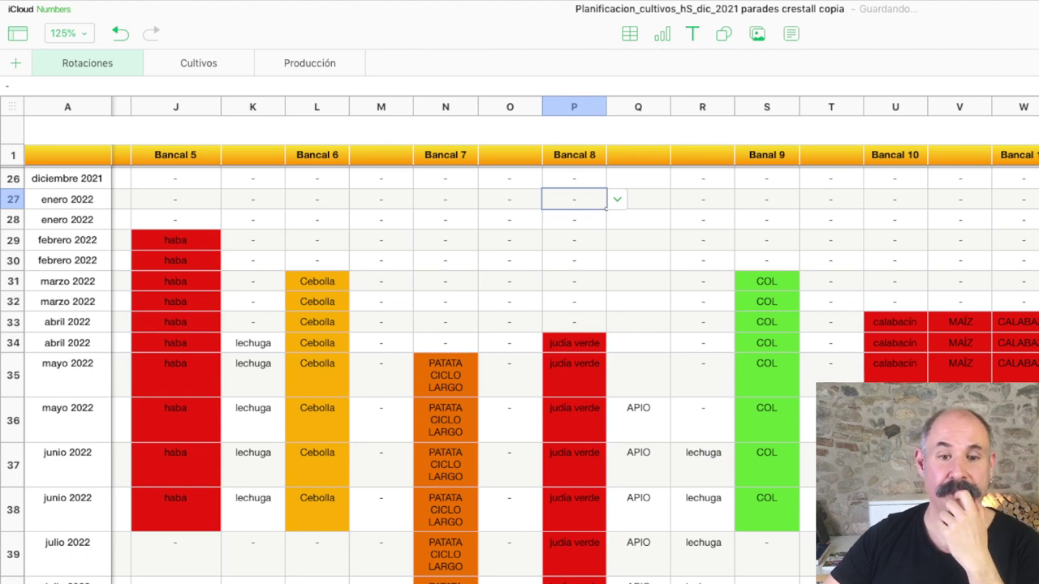
{"action": "left_click", "coordinate": [617, 199]}
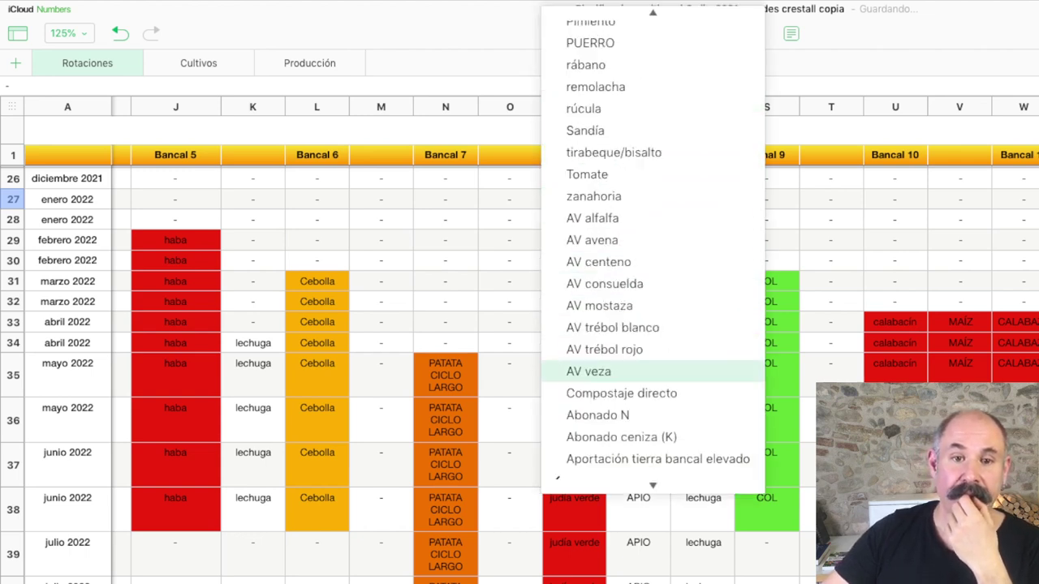
{"action": "scroll", "coordinate": [616, 195], "scroll_direction": "up", "scroll_amount": 5}
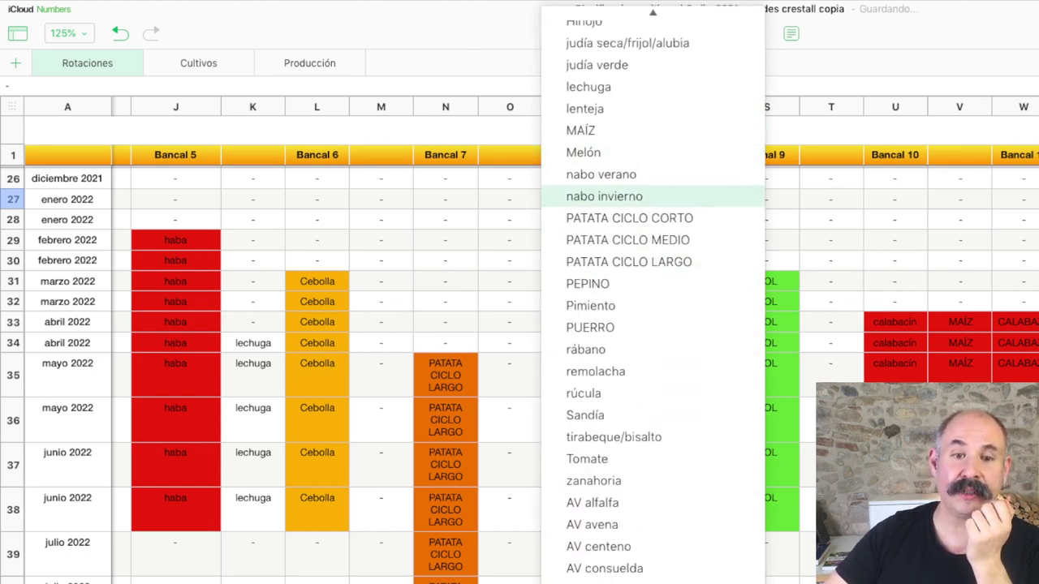
{"action": "scroll", "coordinate": [652, 298], "scroll_direction": "up", "scroll_amount": 6}
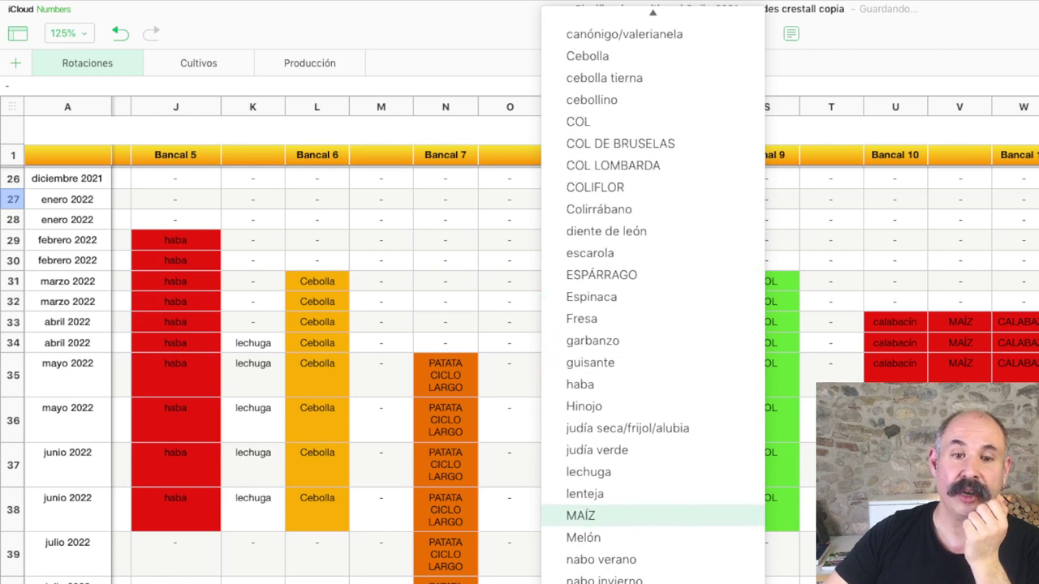
{"action": "scroll", "coordinate": [652, 298], "scroll_direction": "up", "scroll_amount": 3}
{"action": "scroll", "coordinate": [652, 298], "scroll_direction": "down", "scroll_amount": 8}
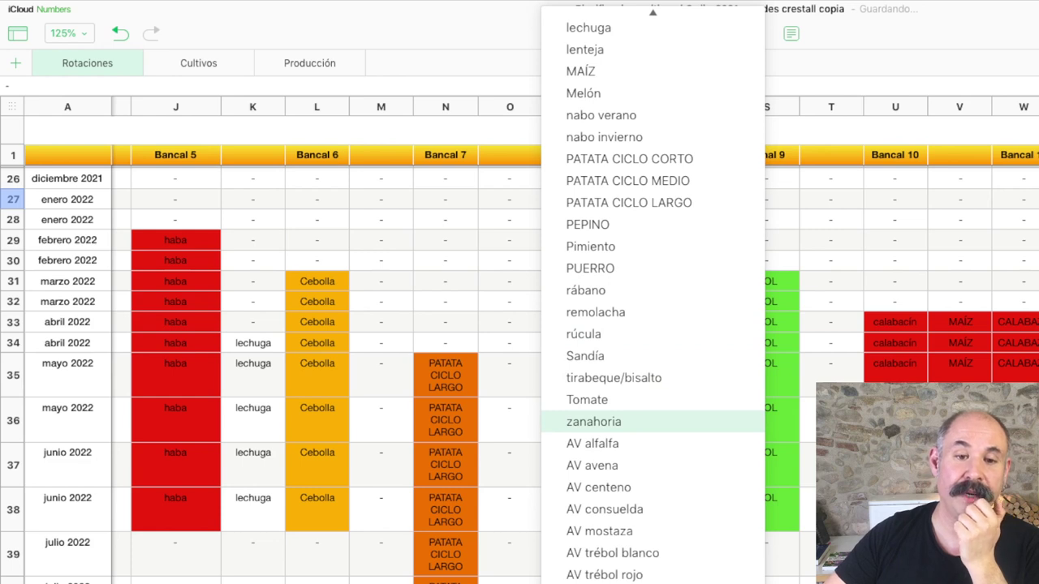
{"action": "left_click", "coordinate": [593, 421]}
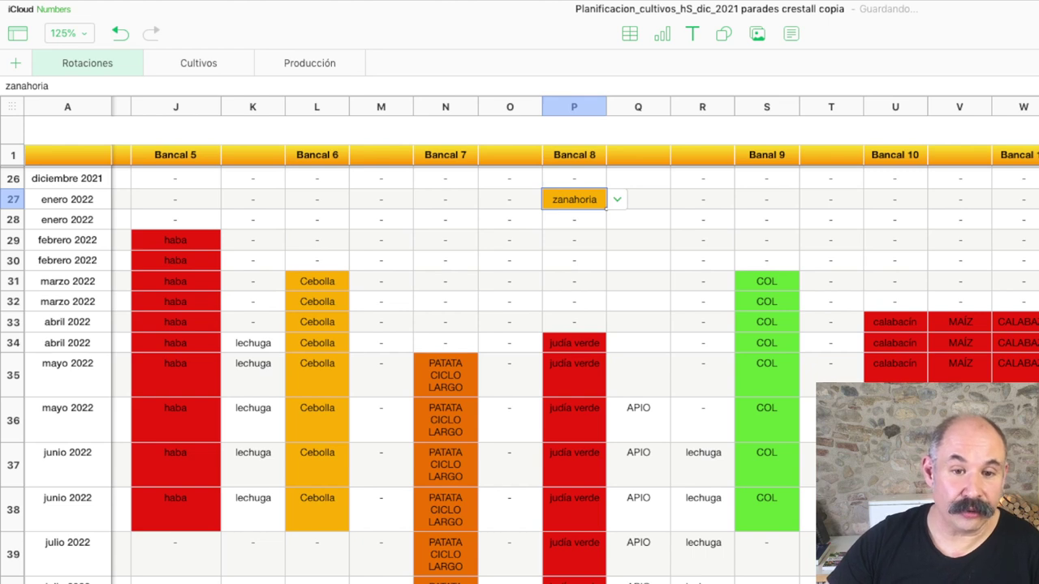
{"action": "left_click_drag", "start_coordinate": [573, 219], "coordinate": [574, 322]}
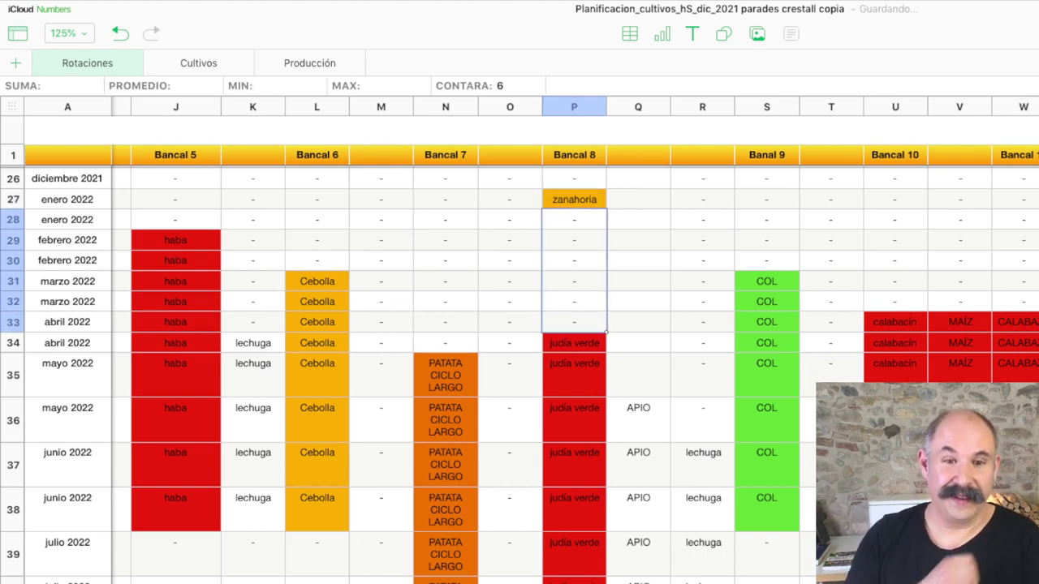
{"action": "type", "text": "zanahoria zanahoria zanahoria zanahoria zanahoria zanahoria"}
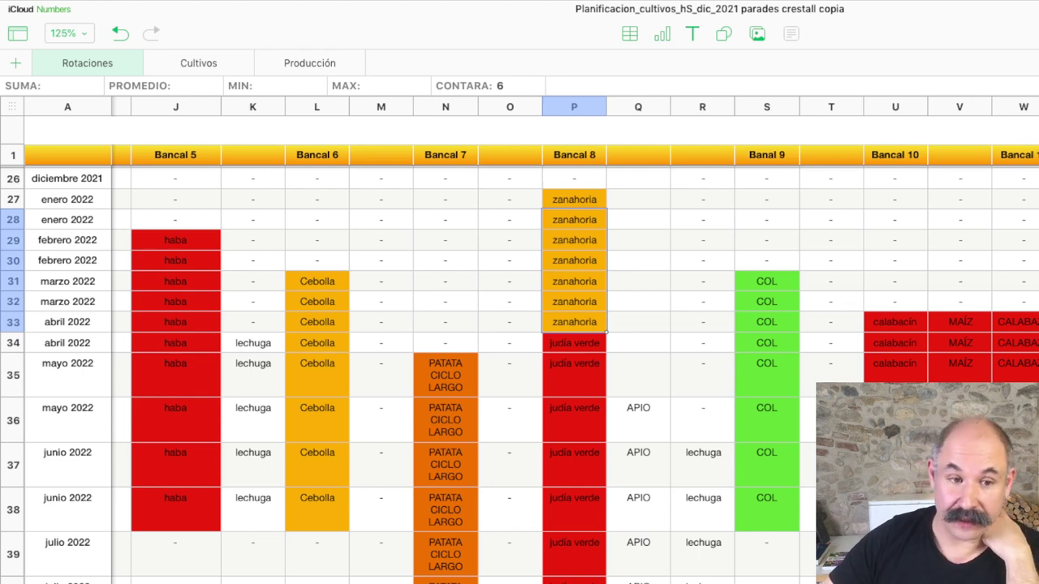
Set the second Bancal 5 column to acelga in the first febrero 2022 row (K29), beside the haba
{"action": "scroll", "coordinate": [519, 341], "scroll_direction": "left", "scroll_amount": 5}
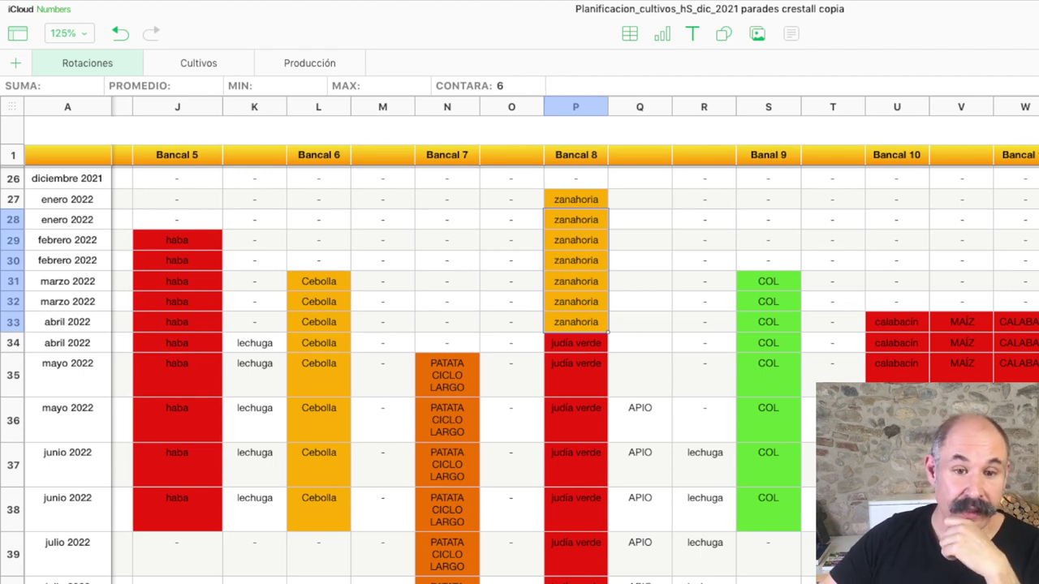
{"action": "scroll", "coordinate": [519, 340], "scroll_direction": "left", "scroll_amount": 3}
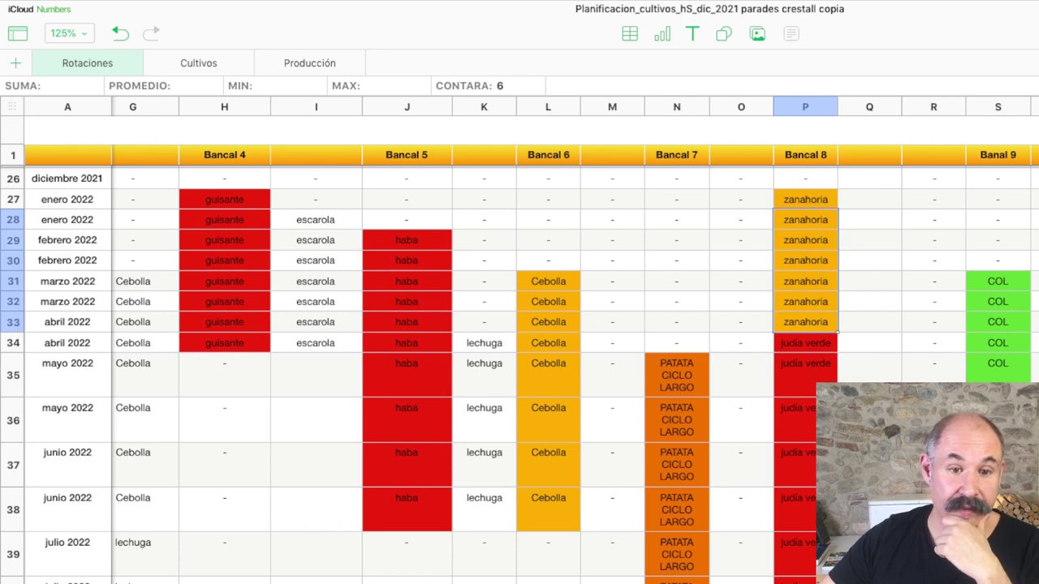
{"action": "left_click", "coordinate": [483, 240]}
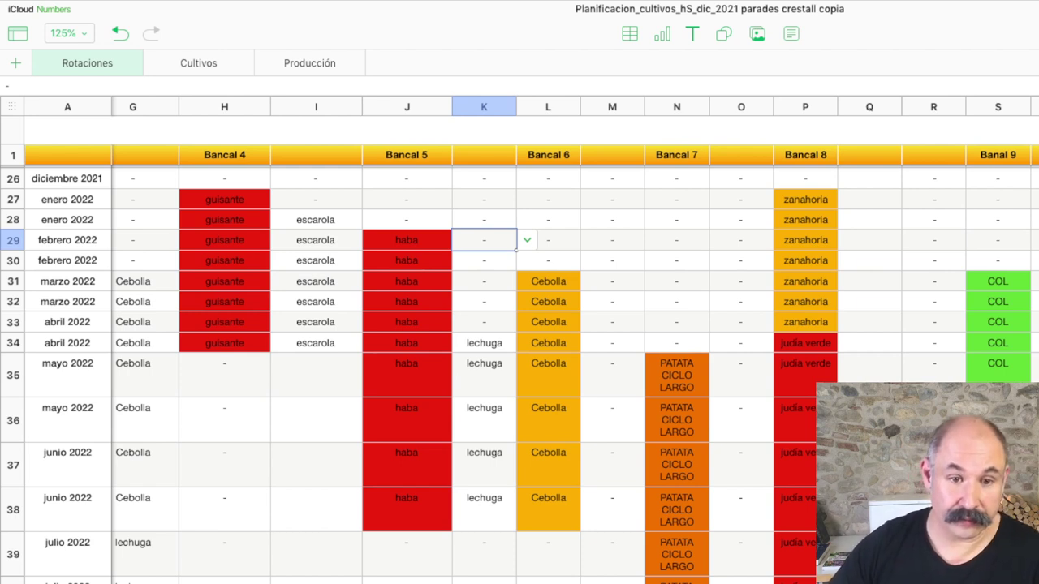
{"action": "left_click", "coordinate": [407, 239]}
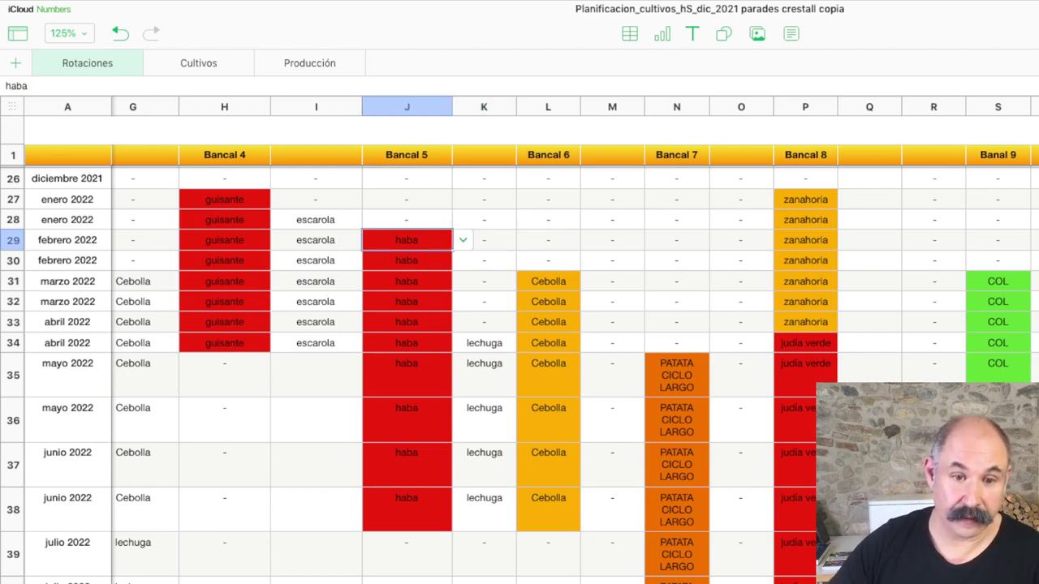
{"action": "left_click", "coordinate": [483, 239]}
{"action": "left_click", "coordinate": [527, 240]}
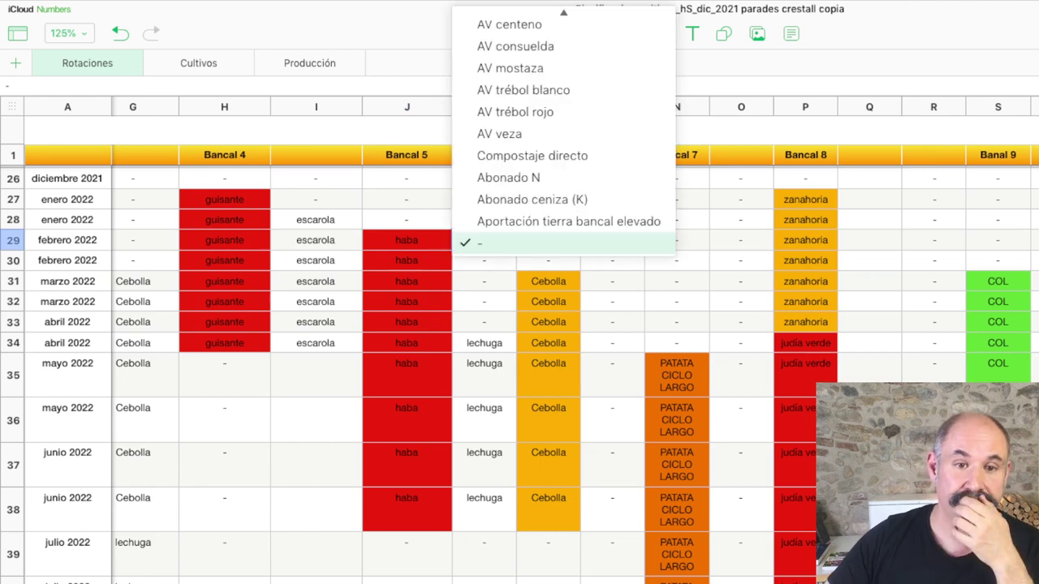
{"action": "scroll", "coordinate": [563, 296], "scroll_direction": "up", "scroll_amount": 10}
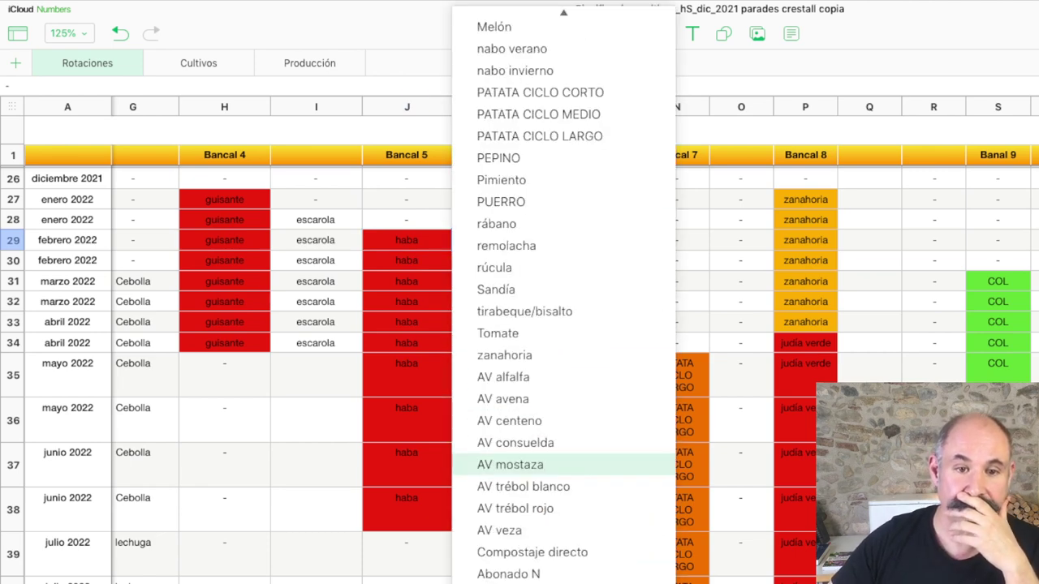
{"action": "scroll", "coordinate": [563, 303], "scroll_direction": "up", "scroll_amount": 6}
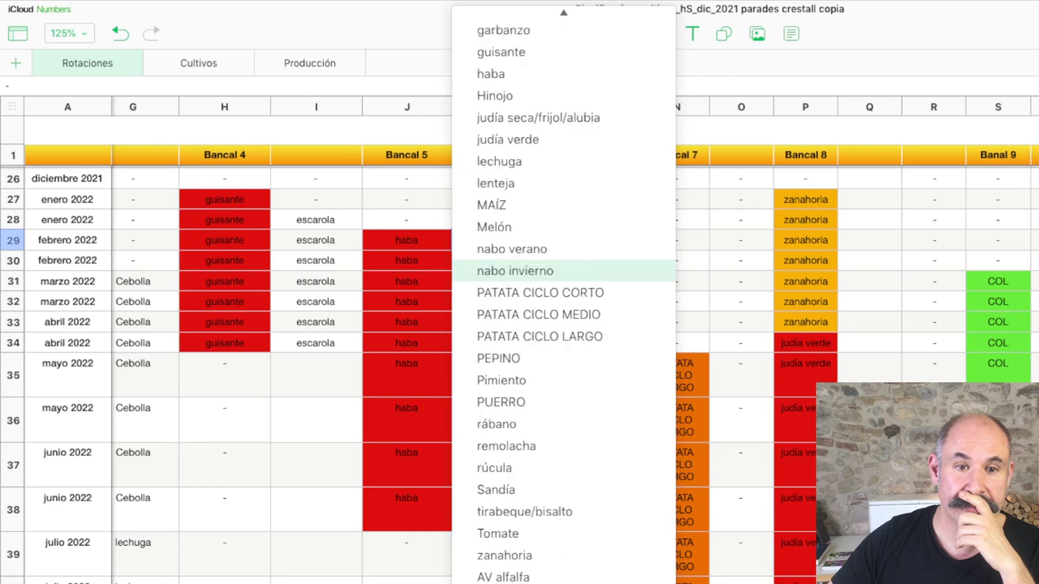
{"action": "scroll", "coordinate": [563, 304], "scroll_direction": "up", "scroll_amount": 10}
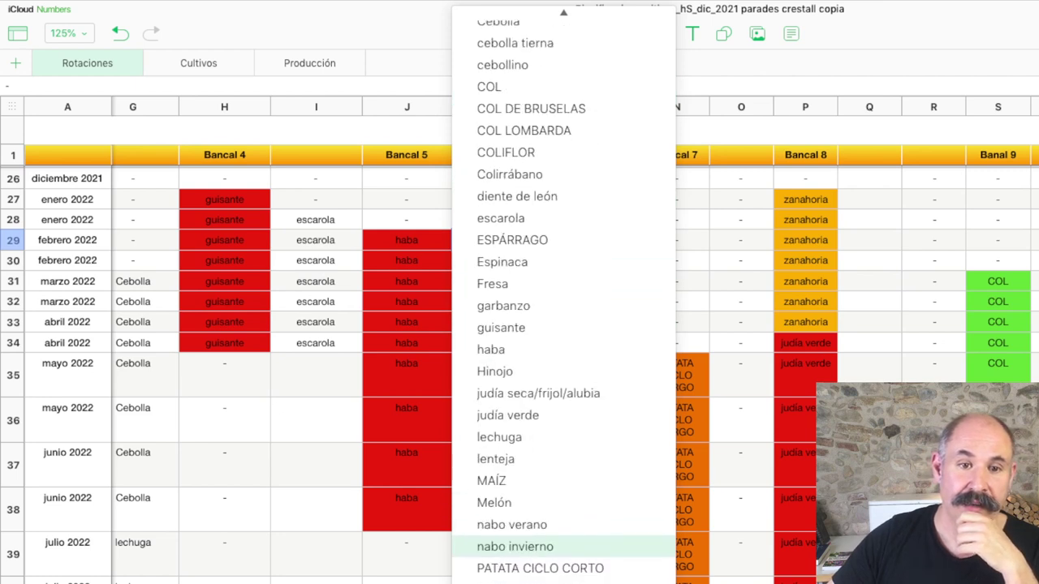
{"action": "scroll", "coordinate": [563, 304], "scroll_direction": "up", "scroll_amount": 4}
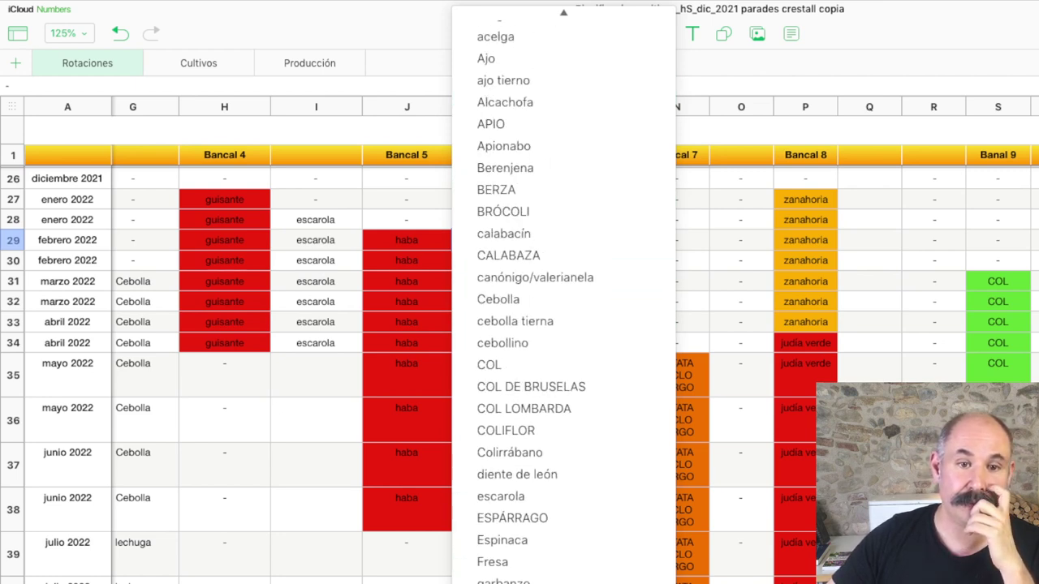
{"action": "left_click", "coordinate": [495, 41]}
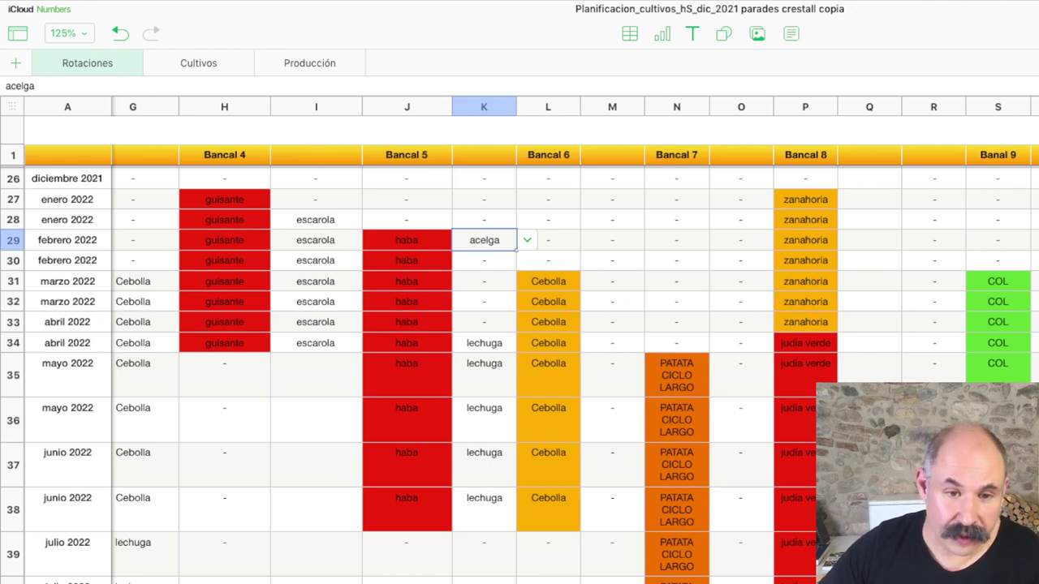
Continue acelga down the second Bancal 5 column through the second abril 2022 row (K30:K34), replacing the first lechuga entry
{"action": "key", "text": "Return"}
{"action": "key", "text": "shift+Down"}
{"action": "key", "text": "shift+Down"}
{"action": "key", "text": "shift+Down"}
{"action": "key", "text": "shift+Down"}
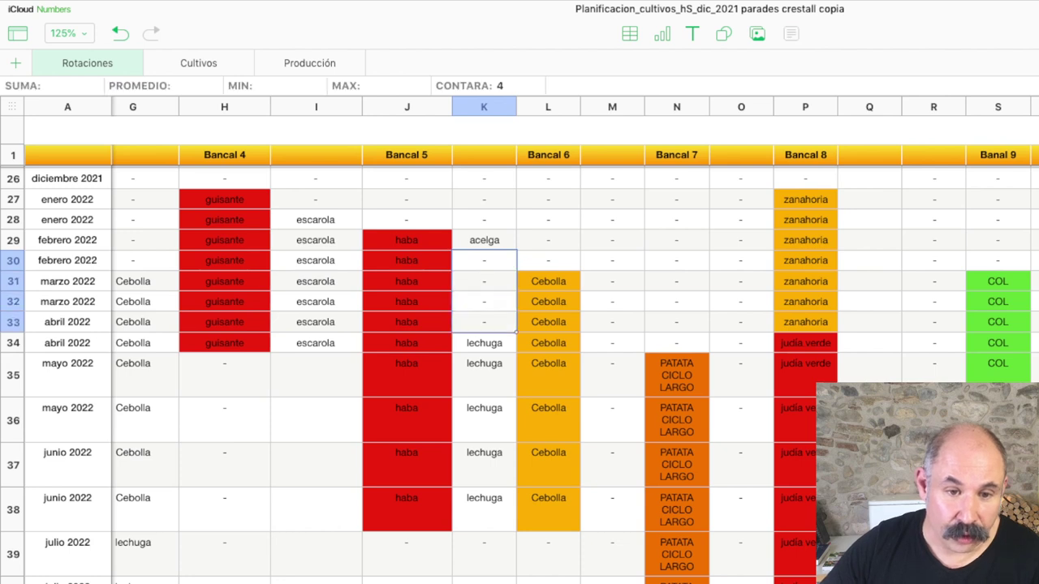
{"action": "key", "text": "shift+Down"}
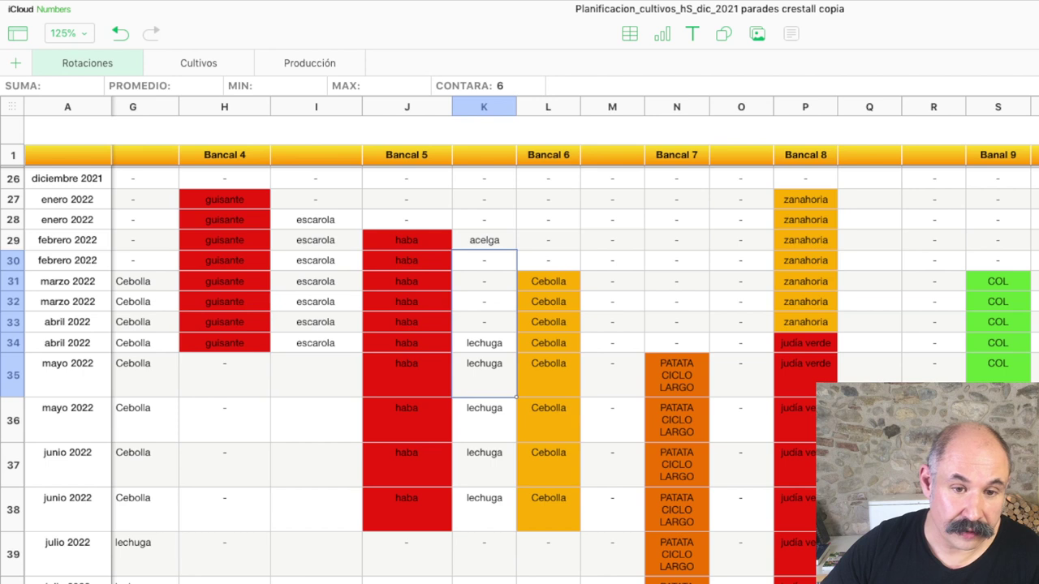
{"action": "key", "text": "shift+Up"}
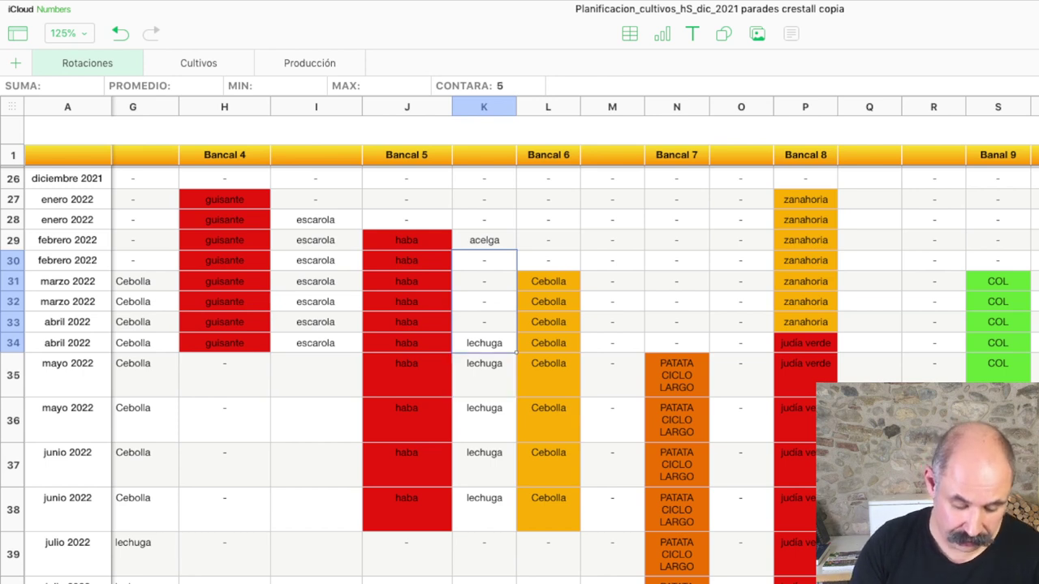
{"action": "type", "text": "acelga"}
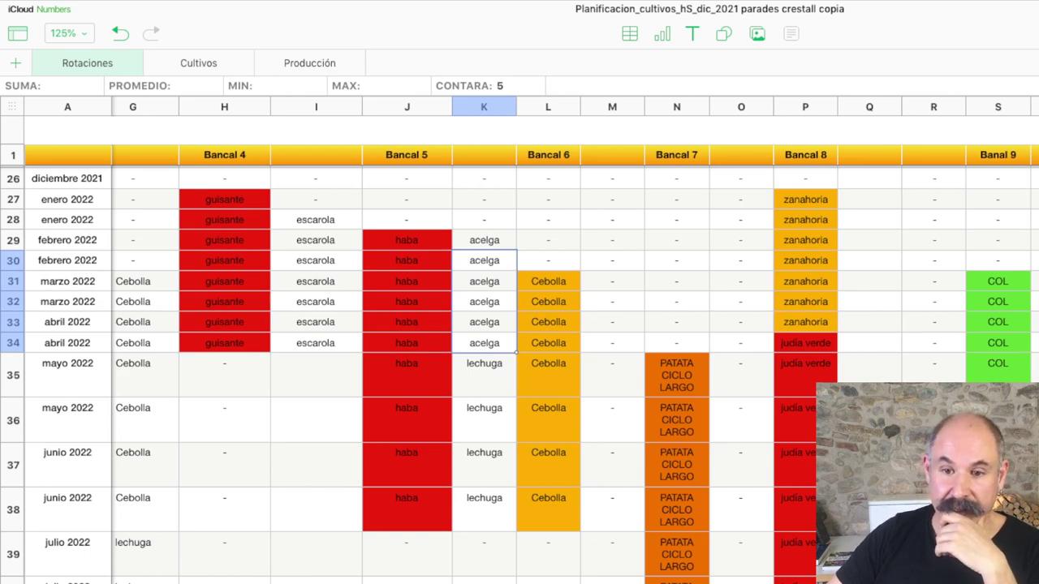
Examine the early 2022 plan from Bancal 1 to Bancal 10 and the crop options for the free column beside Banal 9
{"action": "scroll", "coordinate": [568, 365], "scroll_direction": "right", "scroll_amount": 5}
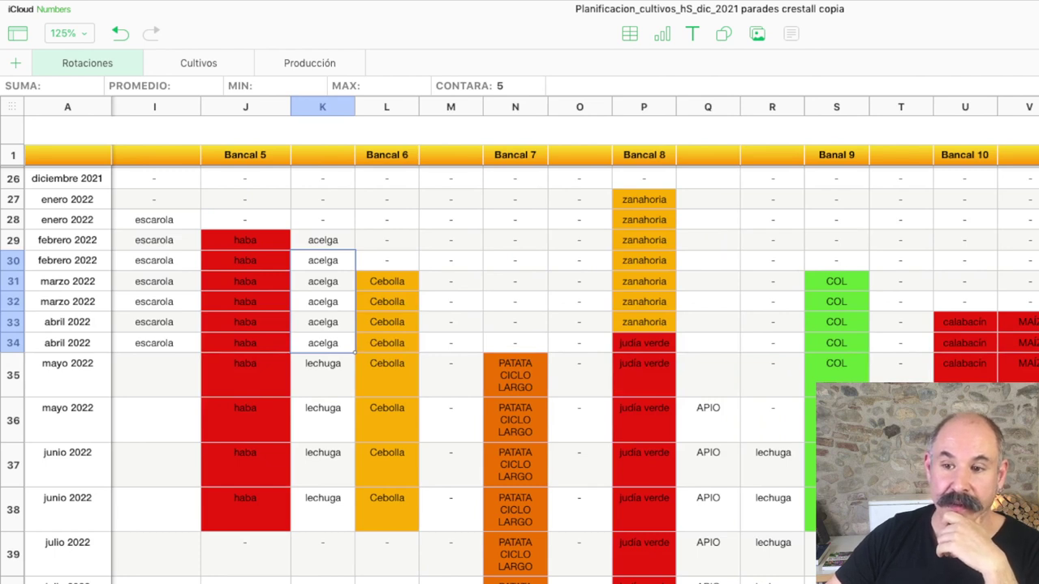
{"action": "left_click", "coordinate": [930, 282]}
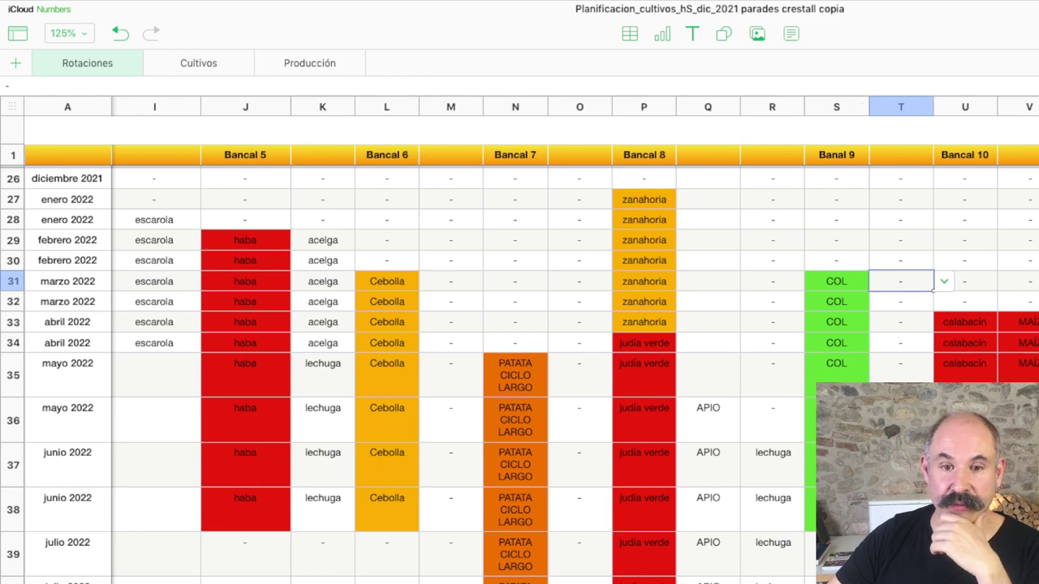
{"action": "left_click", "coordinate": [943, 280]}
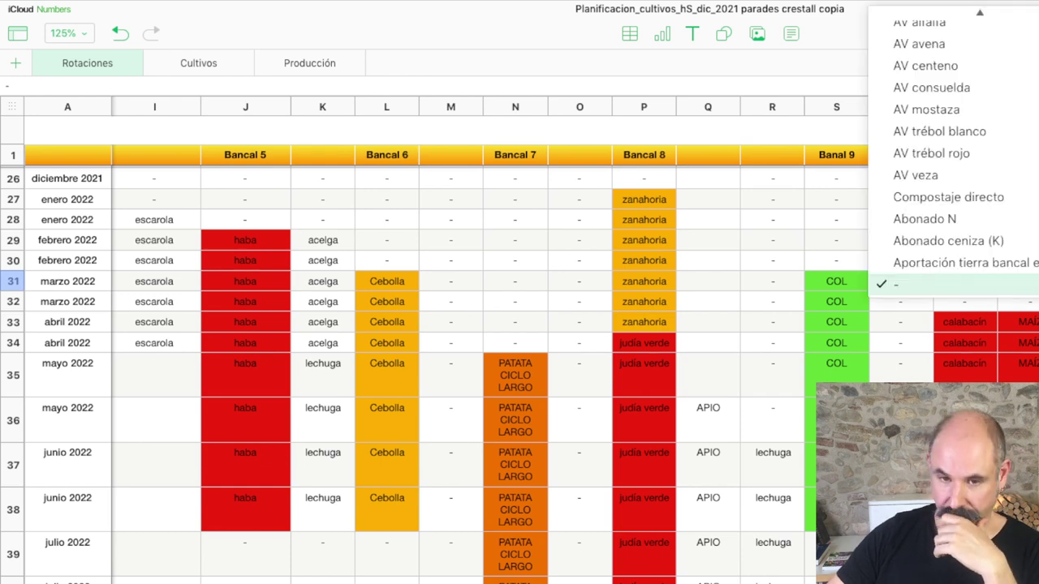
{"action": "scroll", "coordinate": [942, 137], "scroll_direction": "up", "scroll_amount": 3}
{"action": "scroll", "coordinate": [949, 195], "scroll_direction": "up", "scroll_amount": 10}
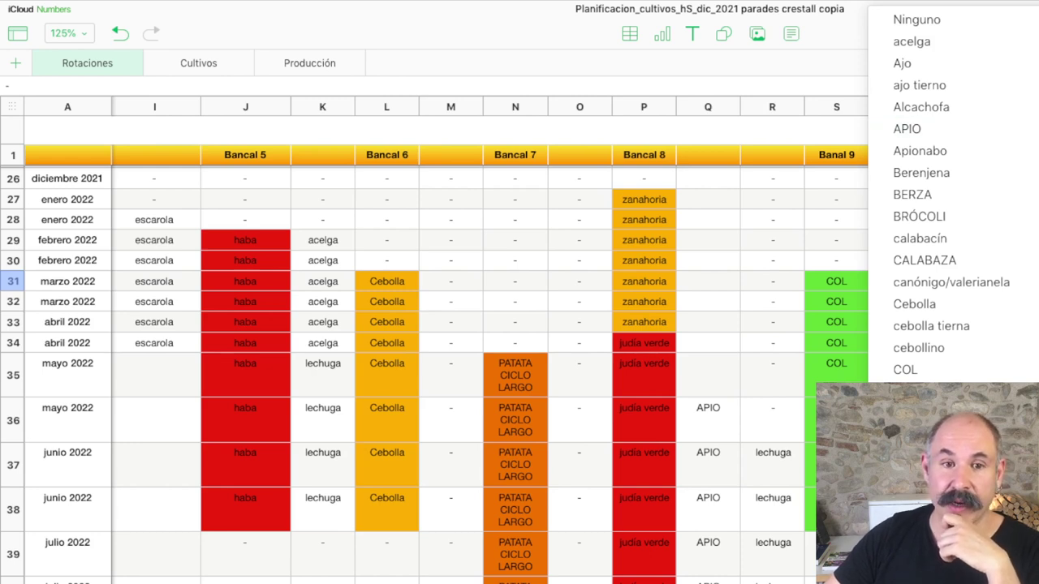
{"action": "key", "text": "Escape"}
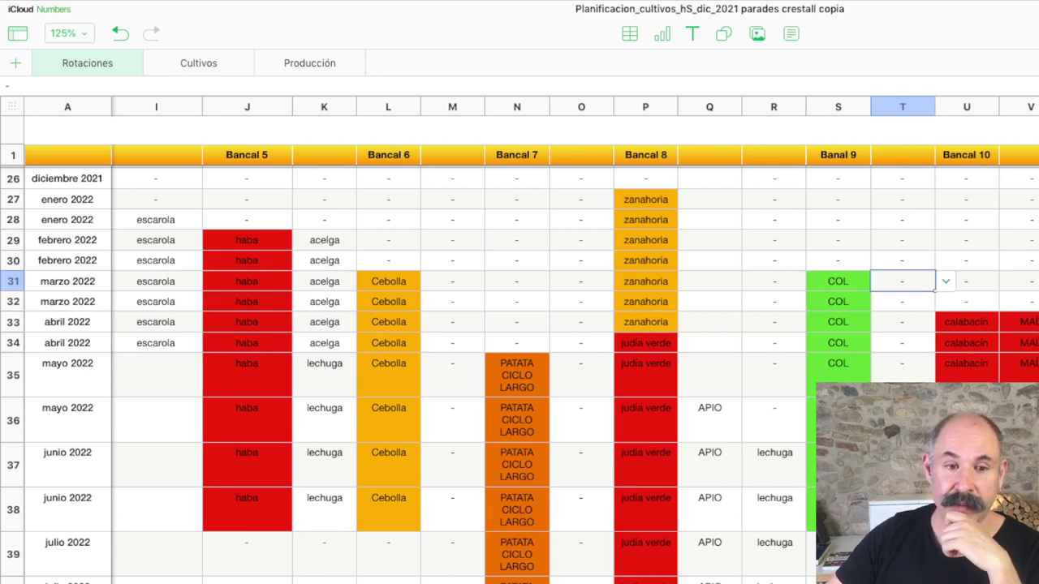
{"action": "scroll", "coordinate": [520, 325], "scroll_direction": "left", "scroll_amount": 2}
{"action": "scroll", "coordinate": [519, 365], "scroll_direction": "left", "scroll_amount": 6}
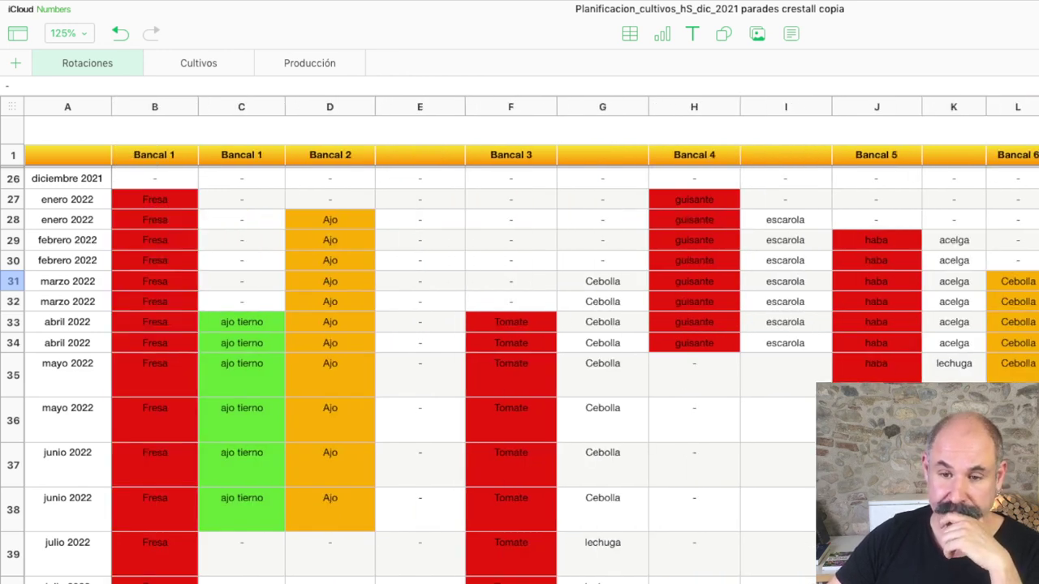
{"action": "scroll", "coordinate": [520, 324], "scroll_direction": "right", "scroll_amount": 8}
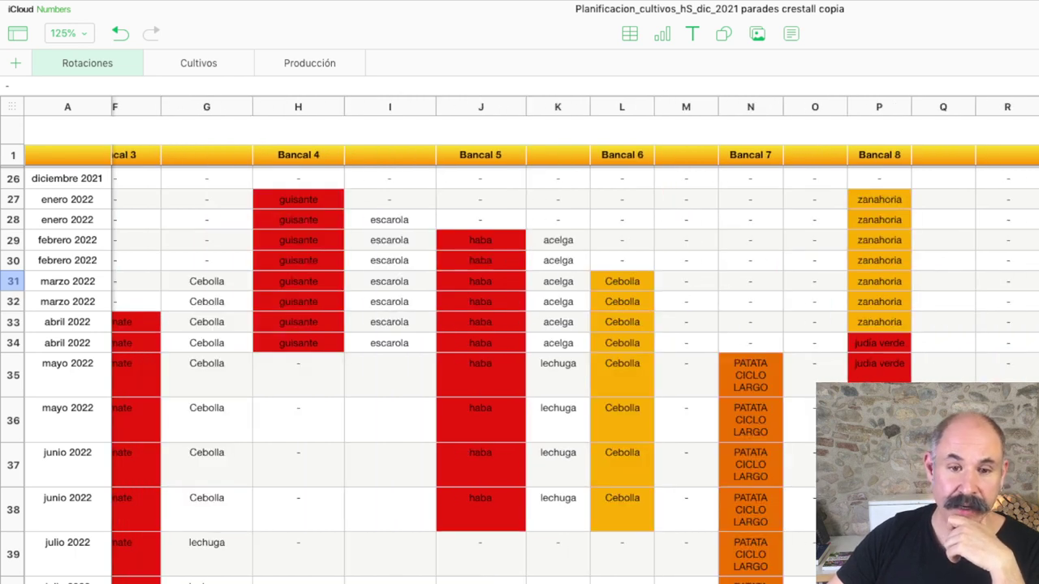
{"action": "scroll", "coordinate": [519, 324], "scroll_direction": "right", "scroll_amount": 6}
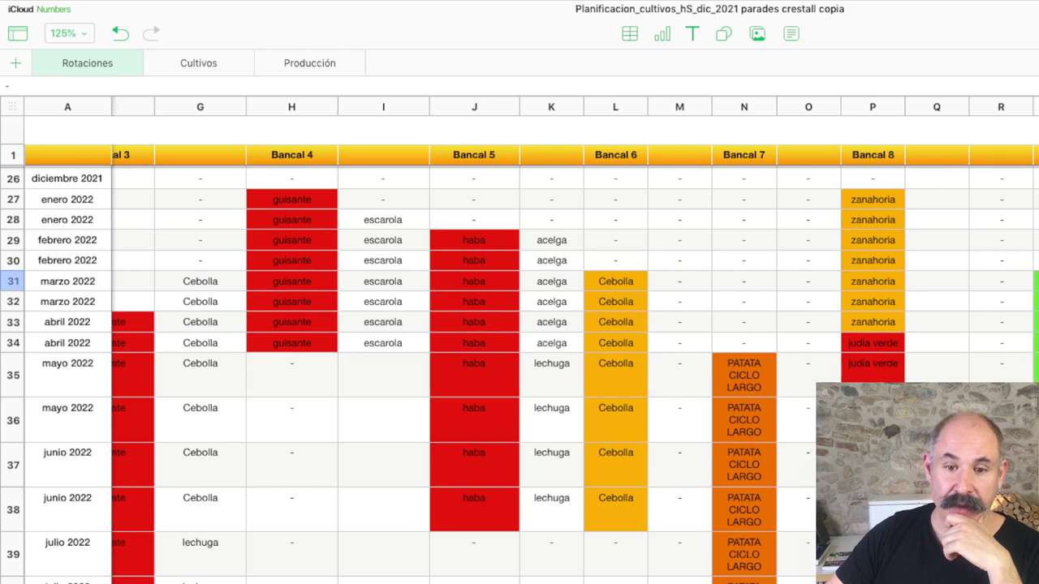
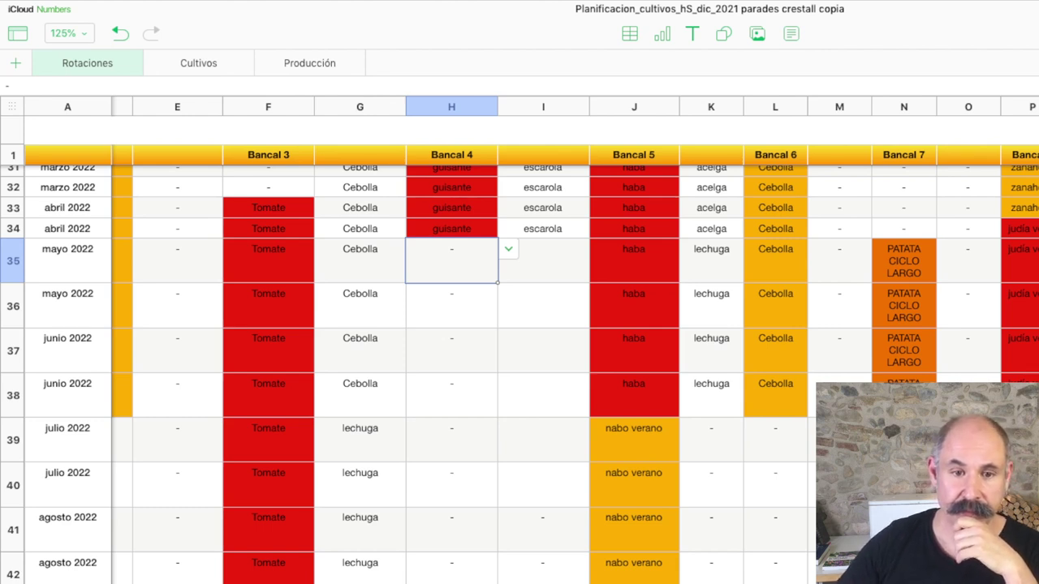
{"action": "left_click", "coordinate": [508, 249]}
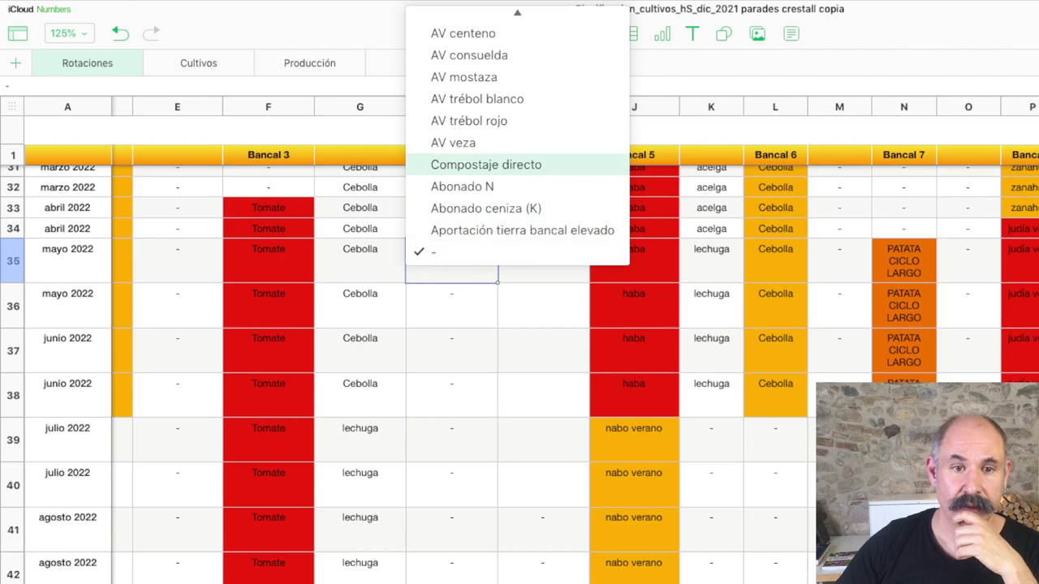
{"action": "scroll", "coordinate": [517, 292], "scroll_direction": "up", "scroll_amount": 10}
{"action": "scroll", "coordinate": [517, 292], "scroll_direction": "up", "scroll_amount": 5}
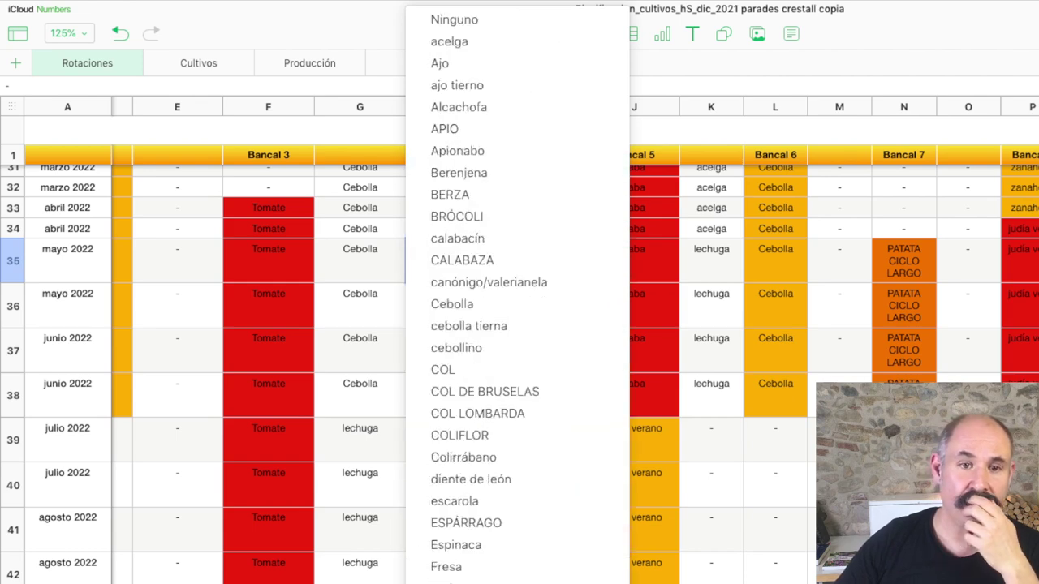
{"action": "scroll", "coordinate": [517, 292], "scroll_direction": "down", "scroll_amount": 10}
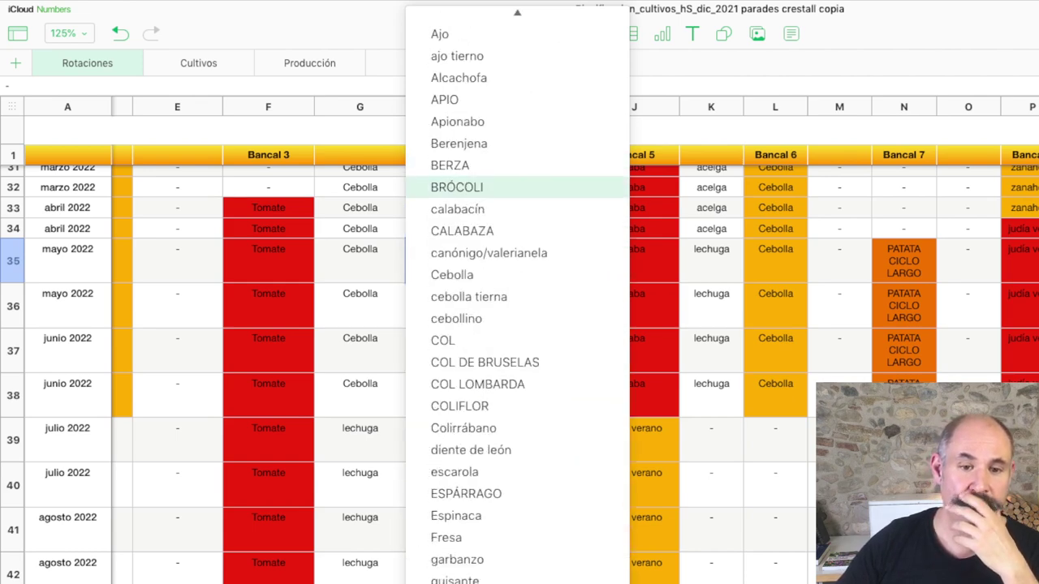
{"action": "scroll", "coordinate": [486, 219], "scroll_direction": "down", "scroll_amount": 4}
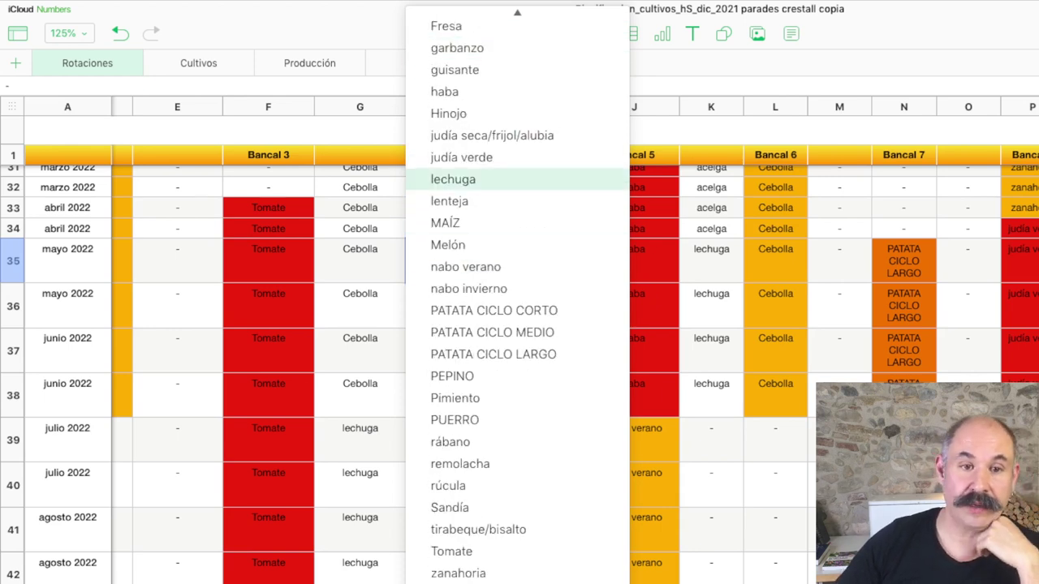
{"action": "key", "text": "Escape"}
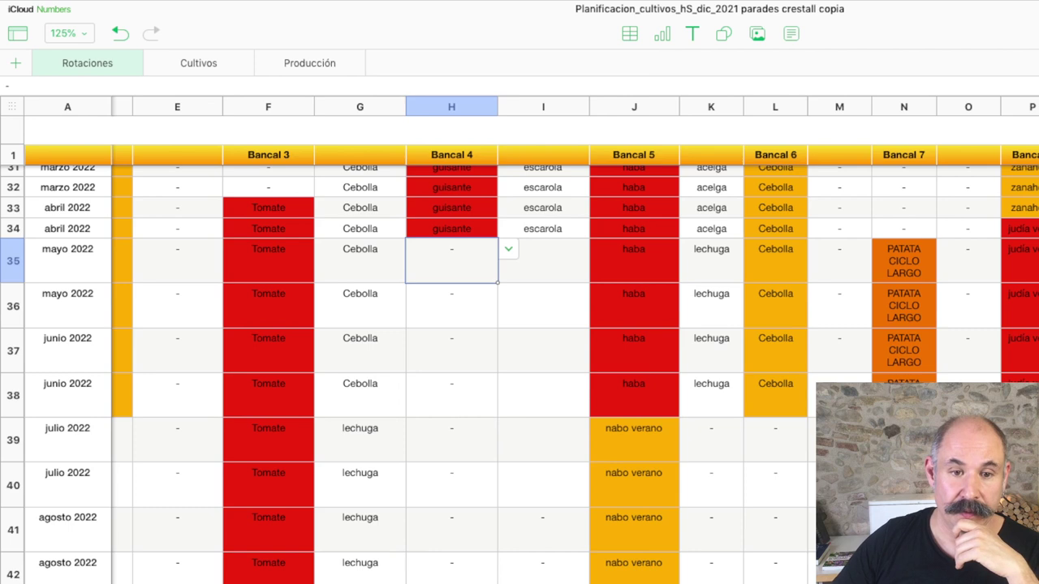
Enter Chirivía in Bancal 4 for the first mayo 2022 row (H35) and give the cell the orange fill style
{"action": "left_click", "coordinate": [451, 305]}
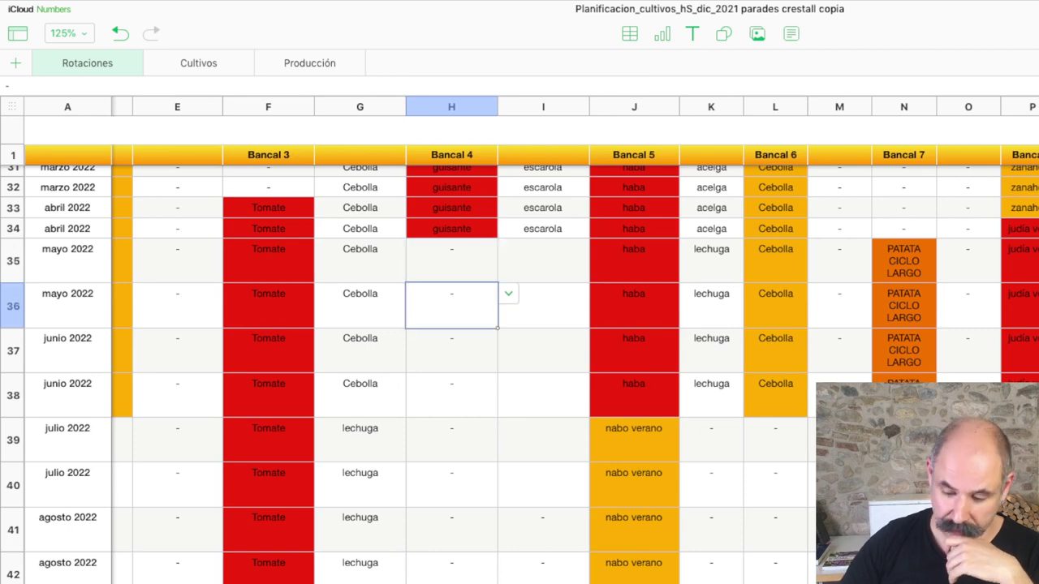
{"action": "left_click", "coordinate": [451, 260]}
{"action": "key", "text": "Delete"}
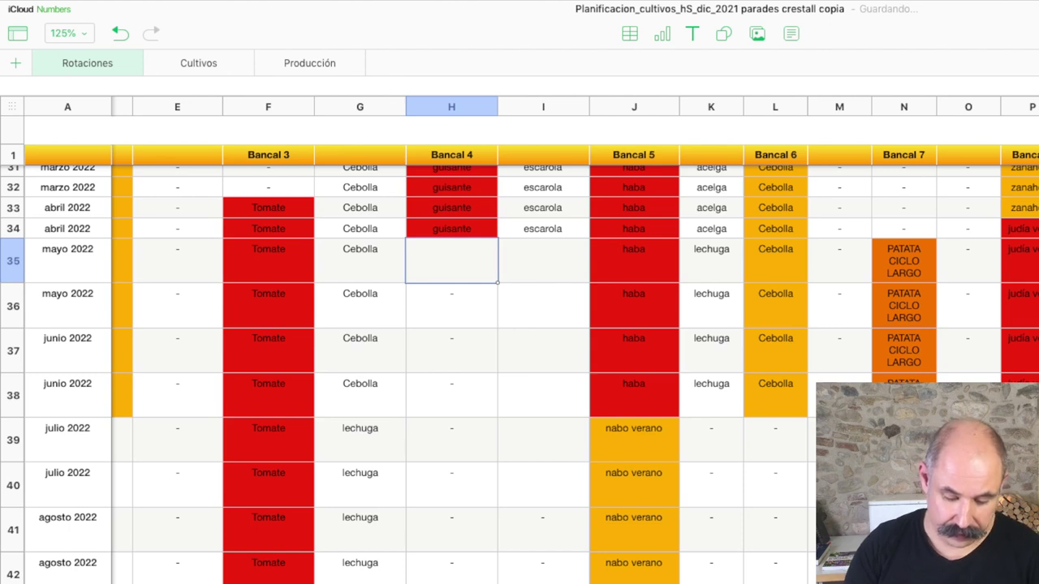
{"action": "type", "text": "Chiriv"}
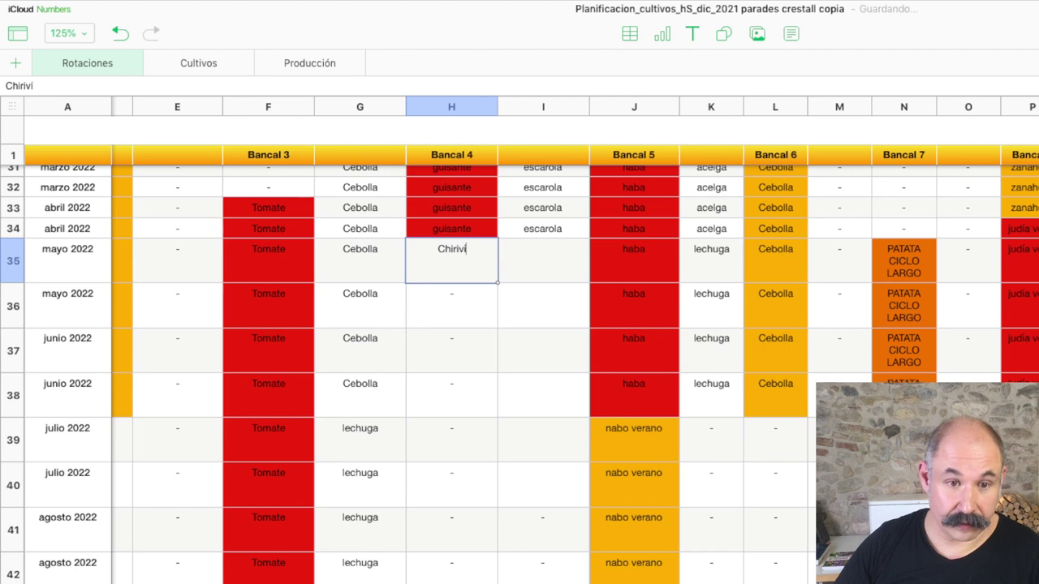
{"action": "type", "text": "ía"}
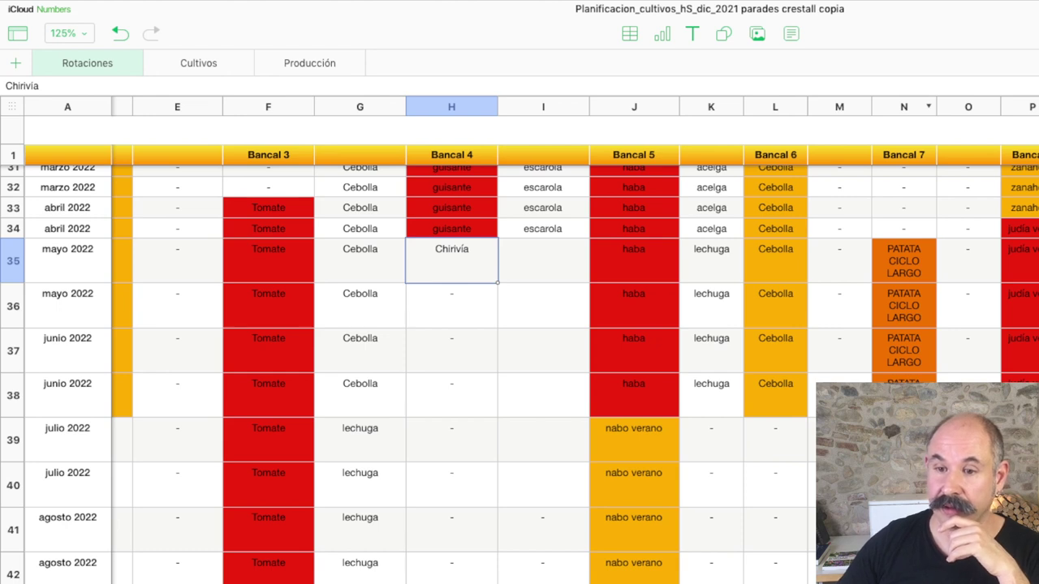
{"action": "key", "text": "super+Return"}
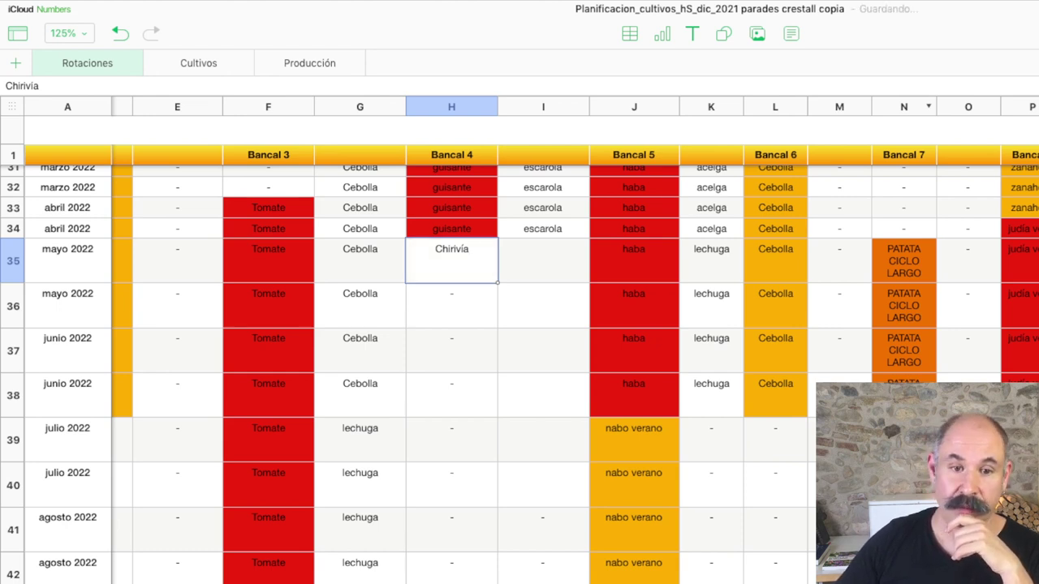
{"action": "key", "text": "super+alt+v"}
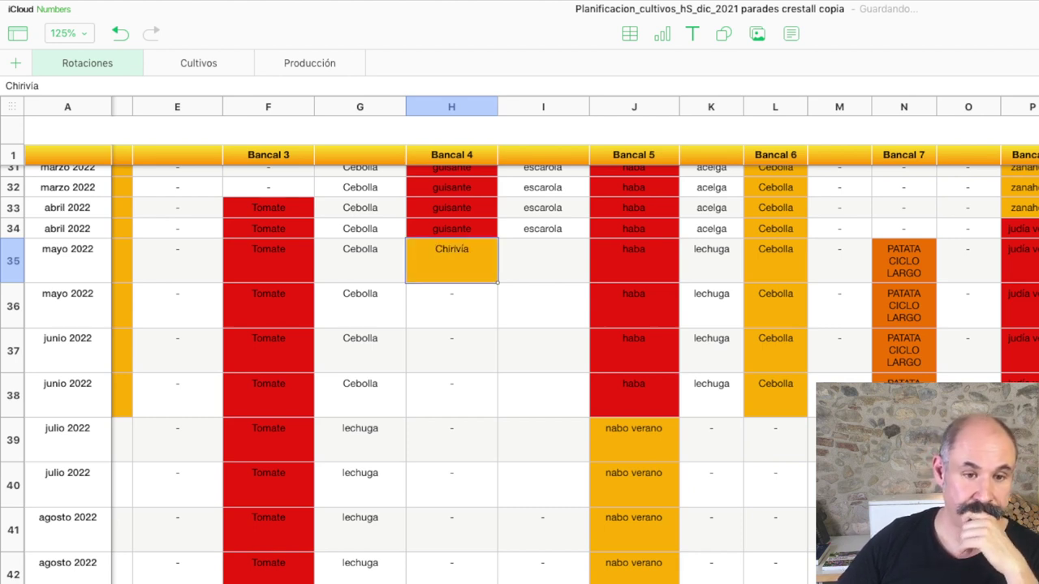
Continue the orange-filled Chirivía down Bancal 4 through the first agosto 2022 row (H36:H41)
{"action": "key", "text": "shift+Down"}
{"action": "key", "text": "shift+Down"}
{"action": "key", "text": "shift+Down"}
{"action": "key", "text": "shift+Down"}
{"action": "key", "text": "shift+Down"}
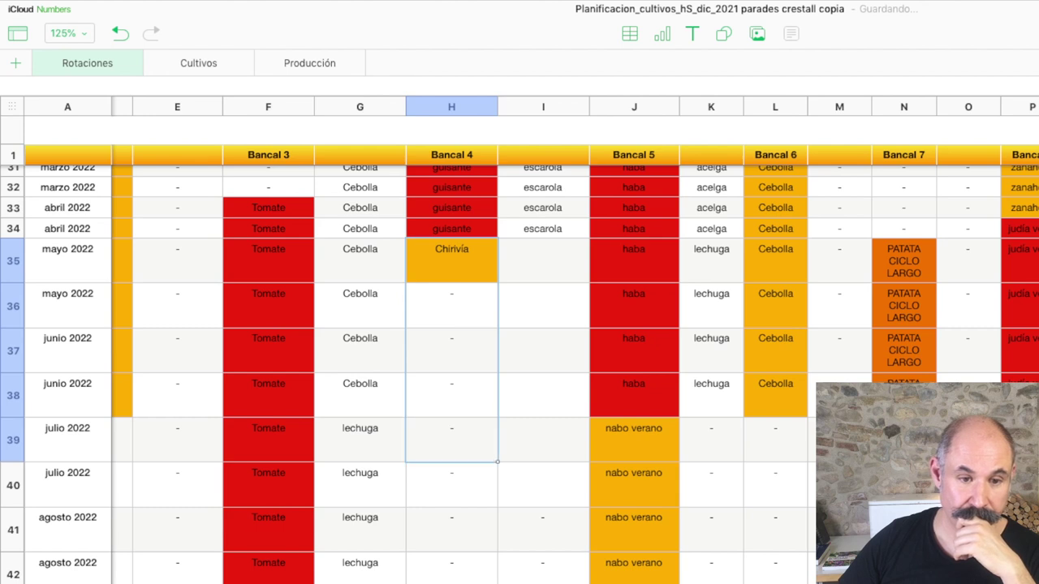
{"action": "key", "text": "shift+Down"}
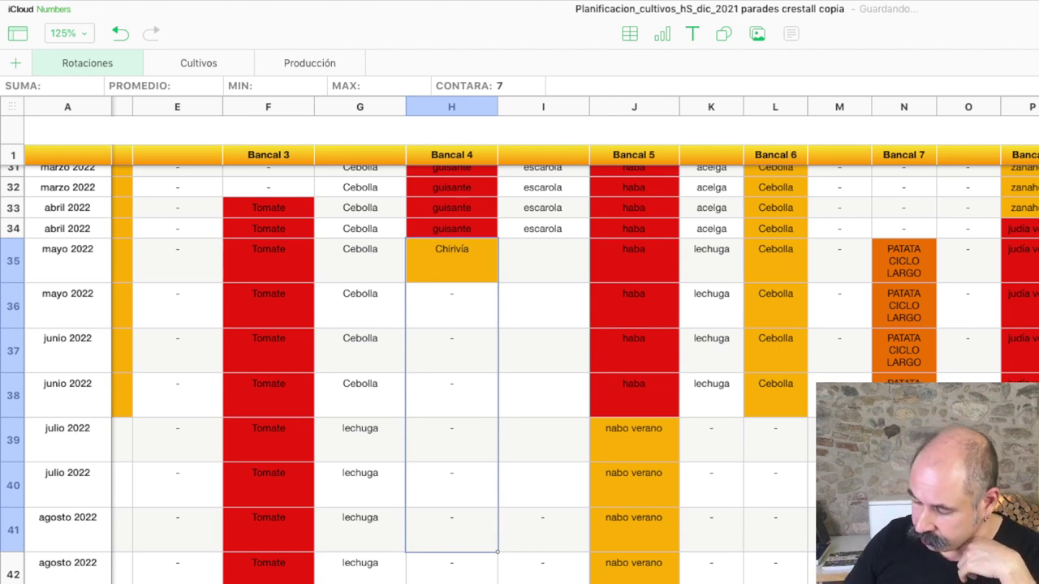
{"action": "type", "text": "Chirivía Chirivía Chirivía Chirivía Chirivía Chirivía"}
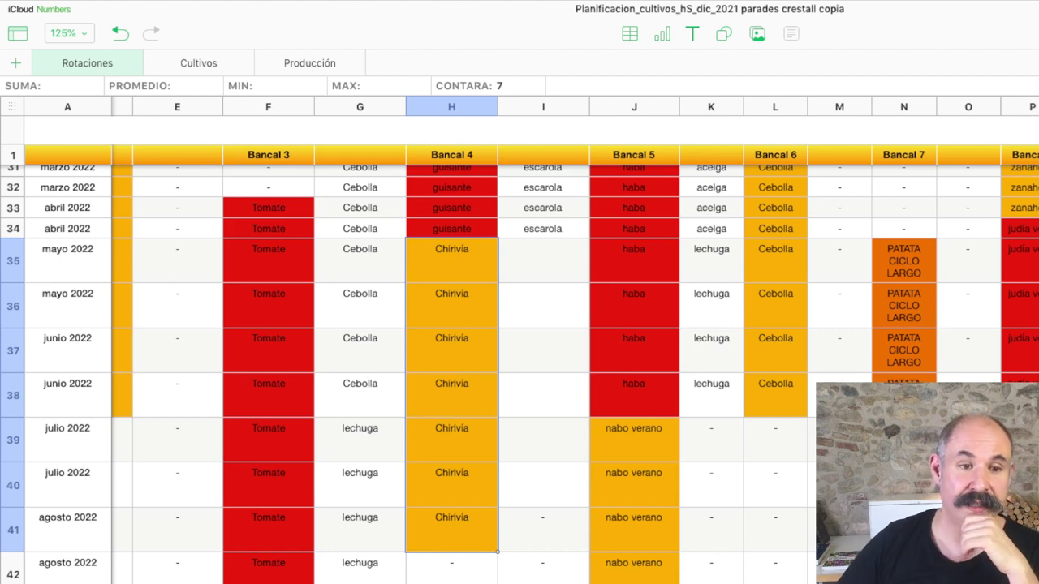
Assign lechuga to Bancal 2 in the first julio 2022 row (D39), directly after the Ajo
{"action": "left_click", "coordinate": [176, 259]}
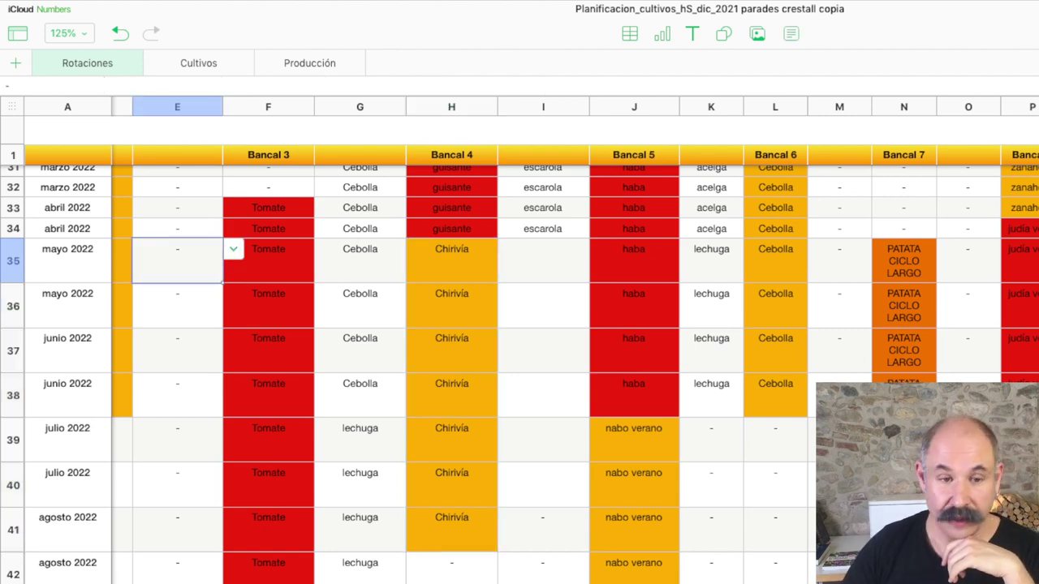
{"action": "key", "text": "Left"}
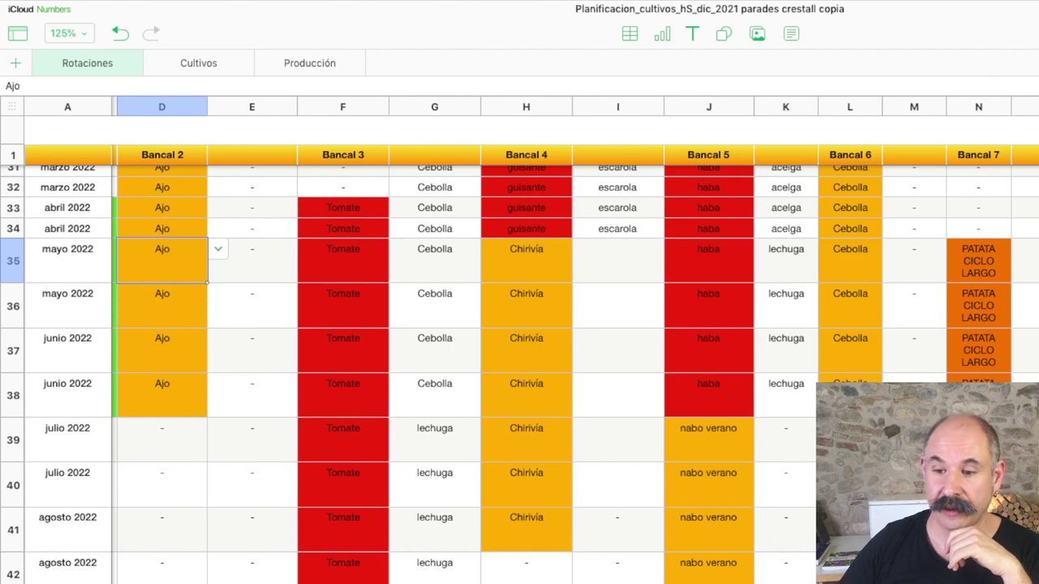
{"action": "scroll", "coordinate": [520, 365], "scroll_direction": "left", "scroll_amount": 3}
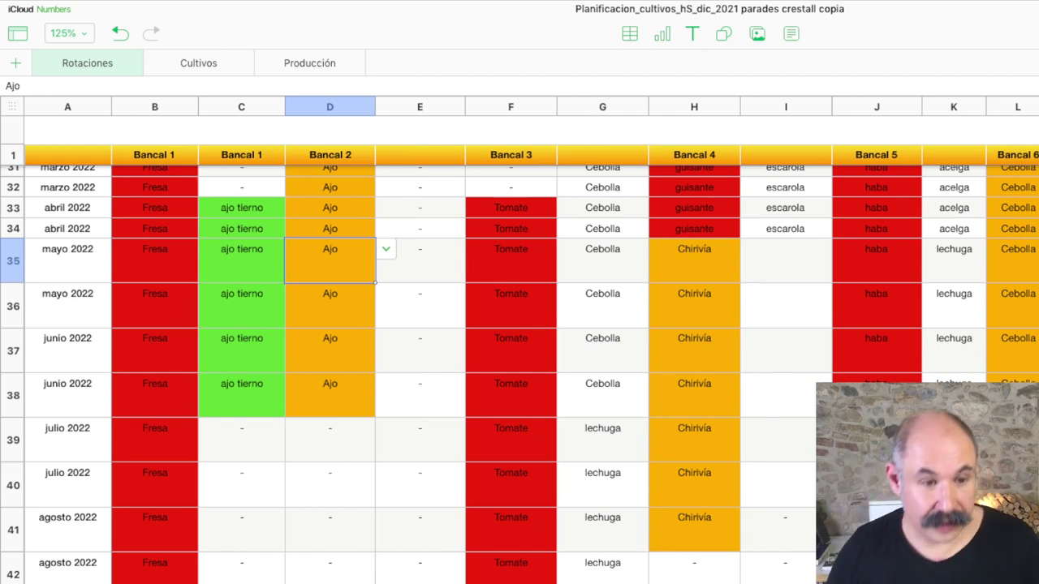
{"action": "left_click", "coordinate": [241, 439]}
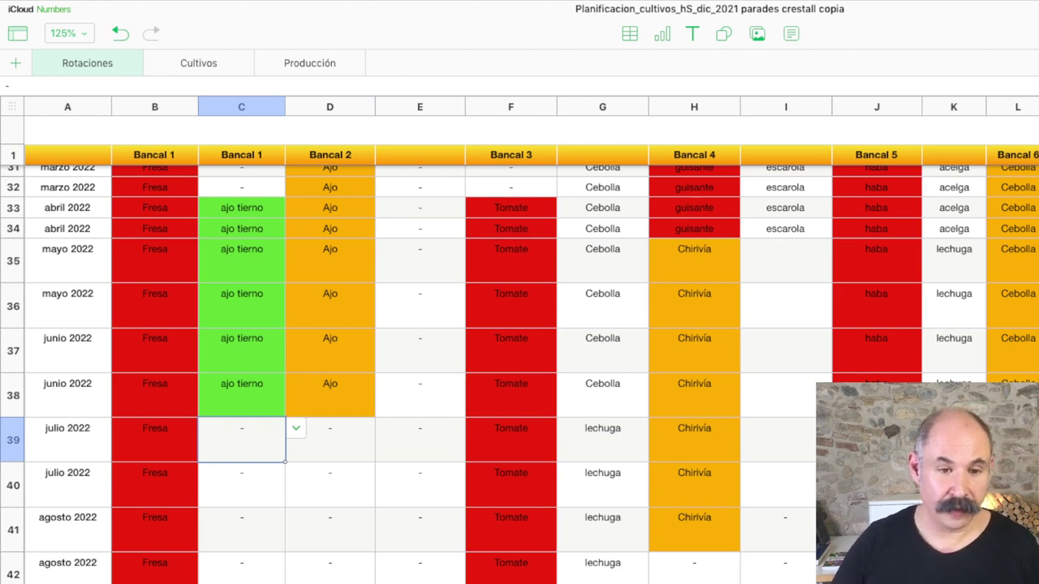
{"action": "left_click", "coordinate": [329, 439]}
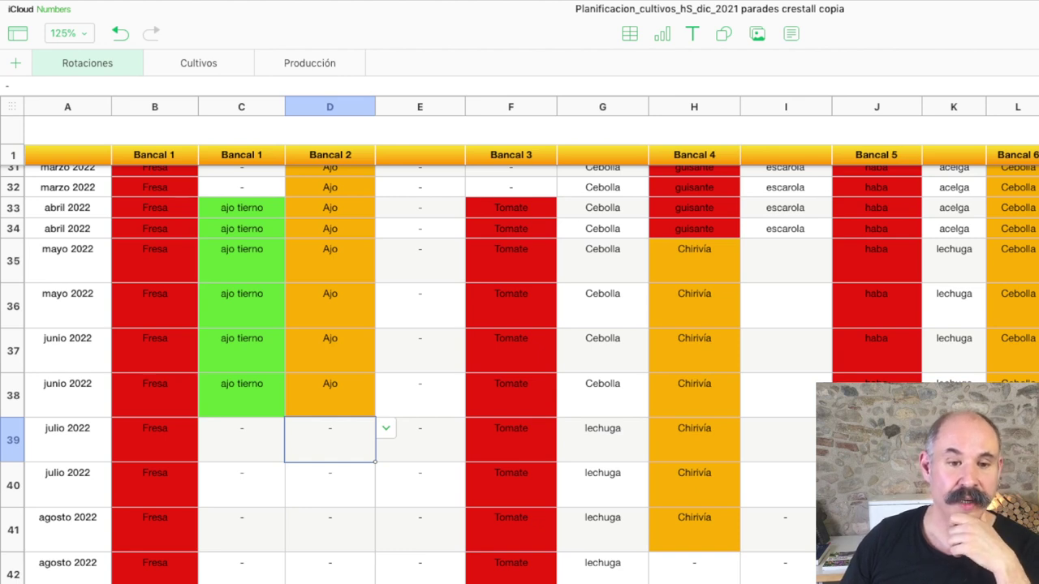
{"action": "left_click", "coordinate": [385, 428]}
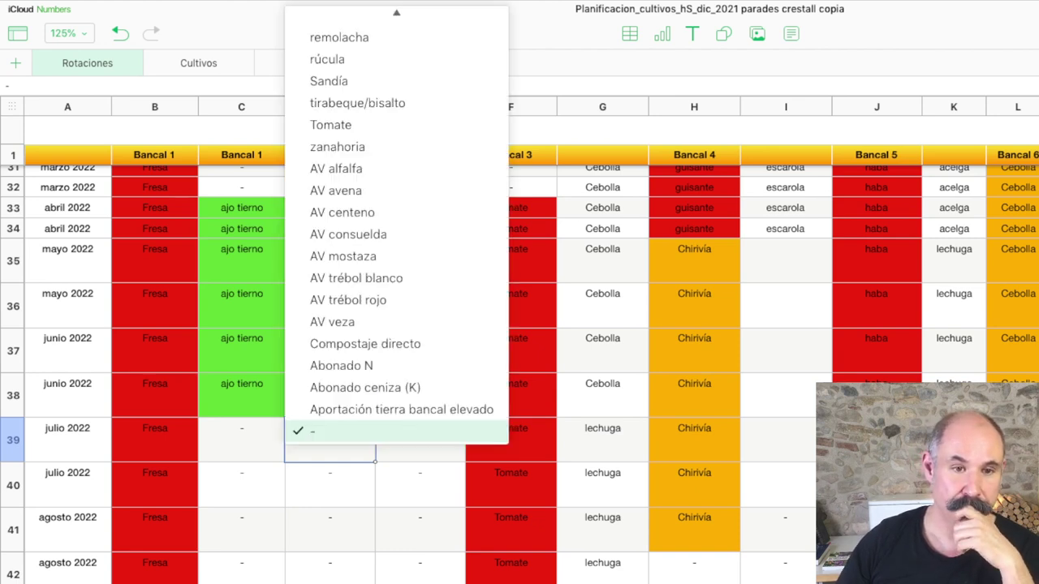
{"action": "scroll", "coordinate": [396, 293], "scroll_direction": "up", "scroll_amount": 10}
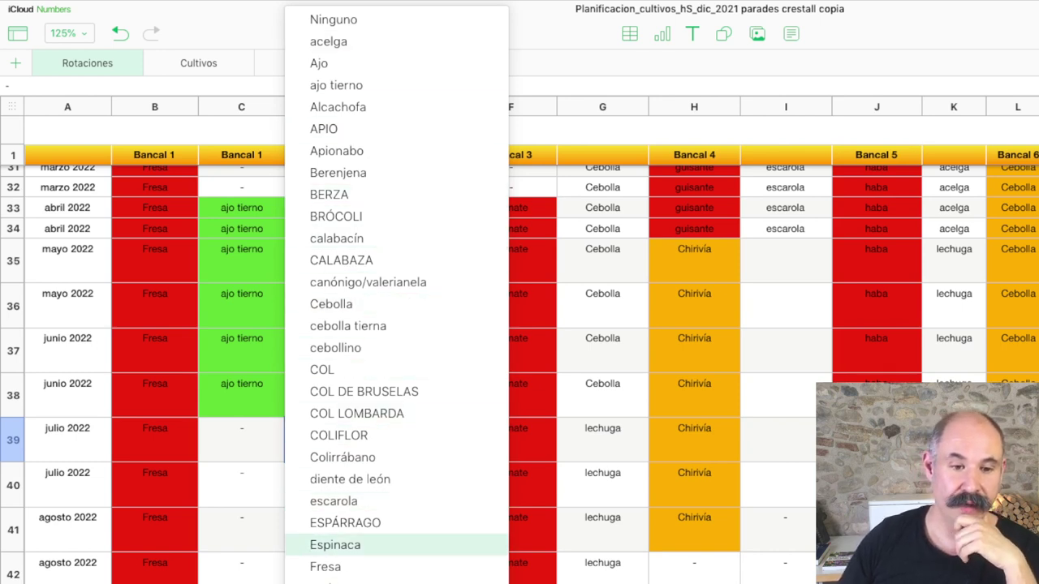
{"action": "scroll", "coordinate": [396, 487], "scroll_direction": "down", "scroll_amount": 5}
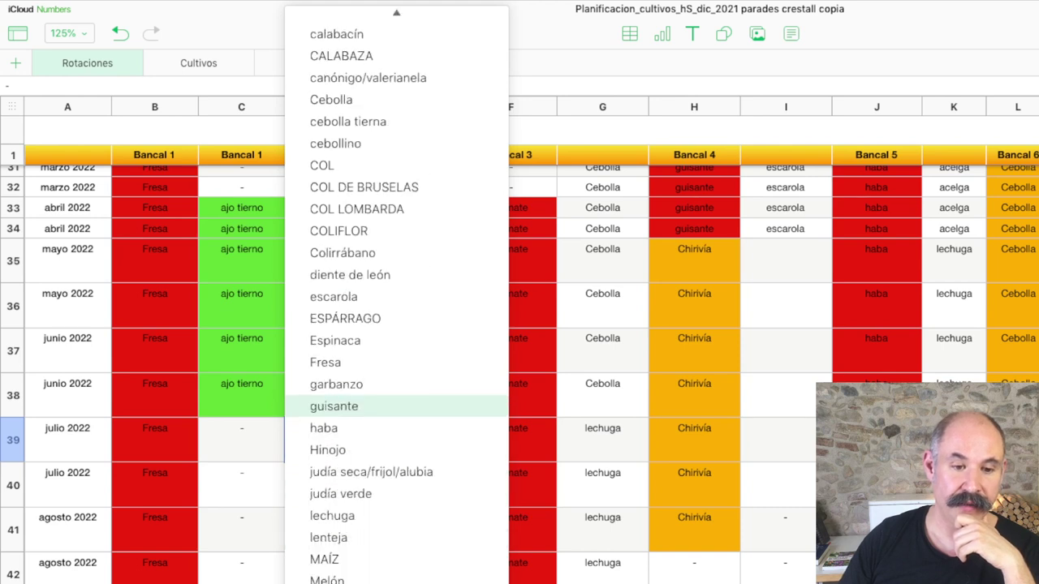
{"action": "scroll", "coordinate": [396, 486], "scroll_direction": "up", "scroll_amount": 5}
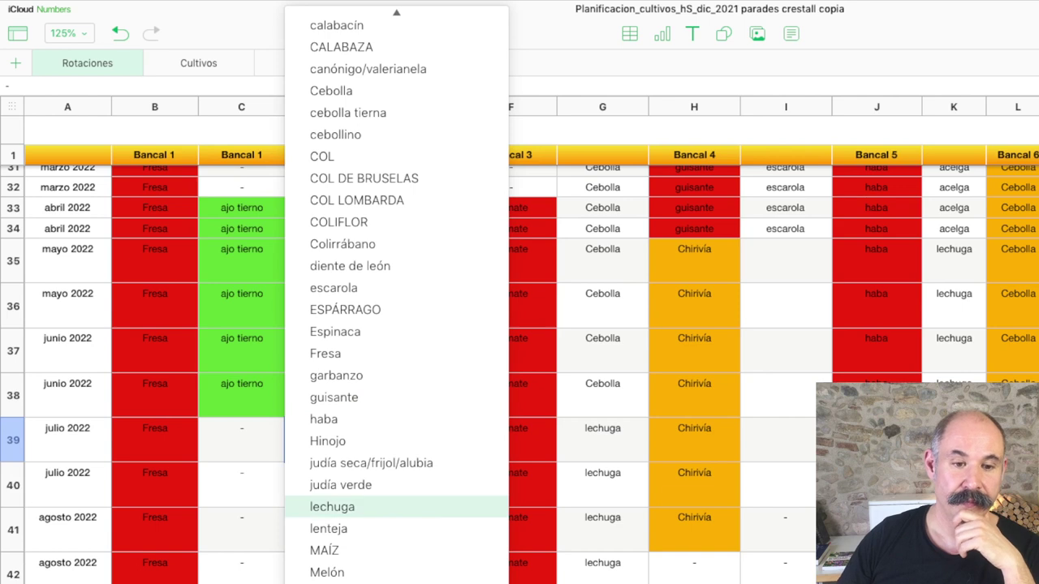
{"action": "left_click", "coordinate": [366, 507]}
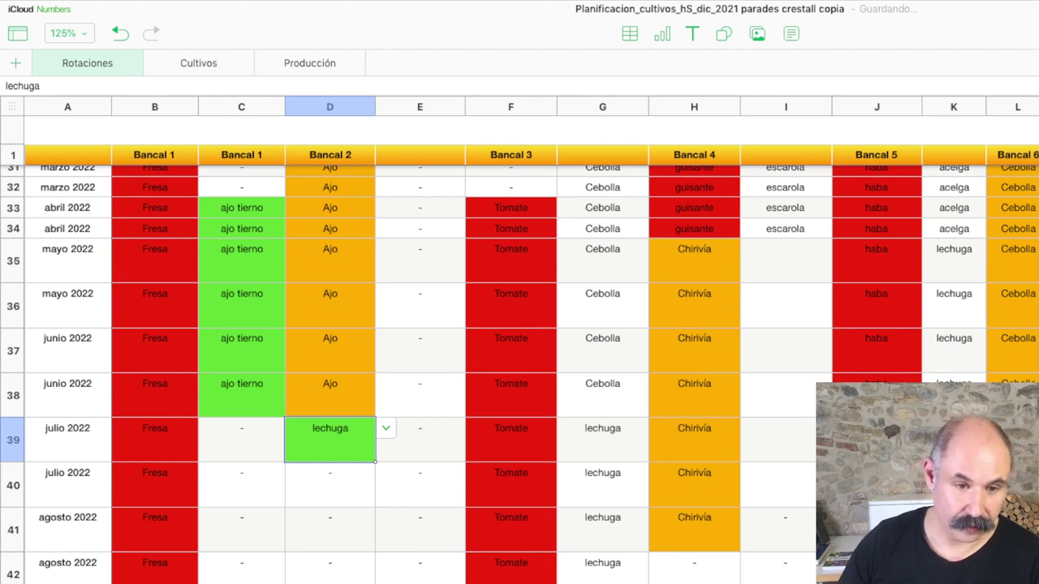
Continue lechuga down Bancal 2 from the second julio 2022 row through the first septiembre 2022 row (D40:D43)
{"action": "key", "text": "Down"}
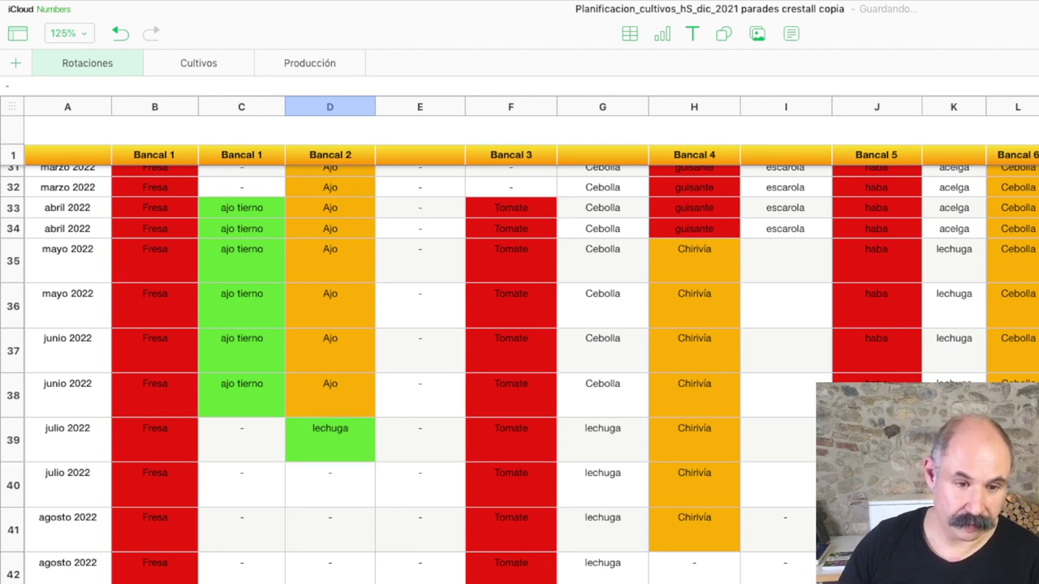
{"action": "key", "text": "shift+Up"}
{"action": "key", "text": "shift+Up"}
{"action": "key", "text": "shift+Up"}
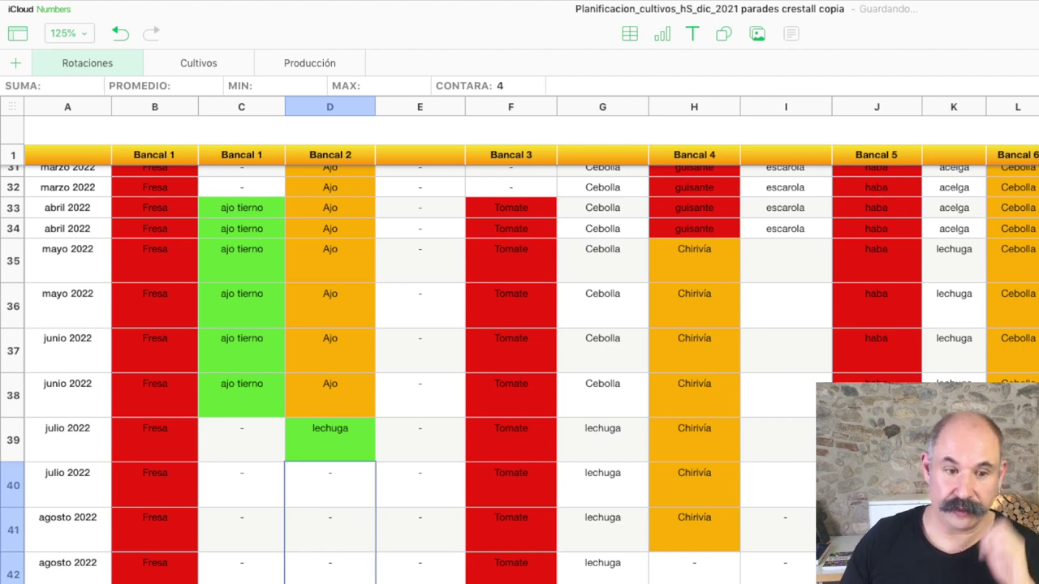
{"action": "type", "text": "lechuga lechuga lechuga lechuga"}
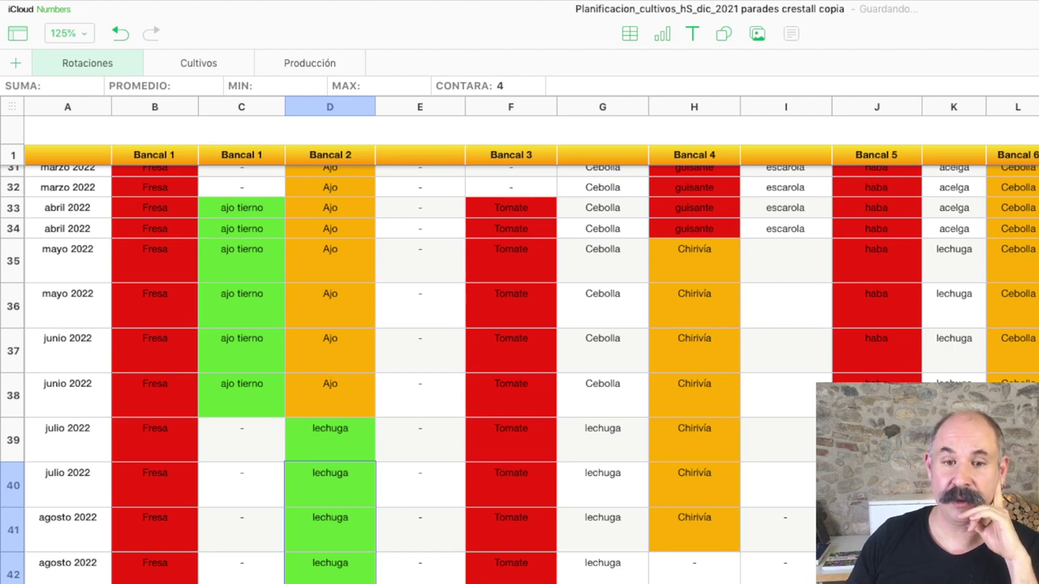
Check the mid-2022 plan across the bancales and assign Espinaca to Bancal 2 directly below the second septiembre 2022 row (D45)
{"action": "scroll", "coordinate": [519, 365], "scroll_direction": "right", "scroll_amount": 3}
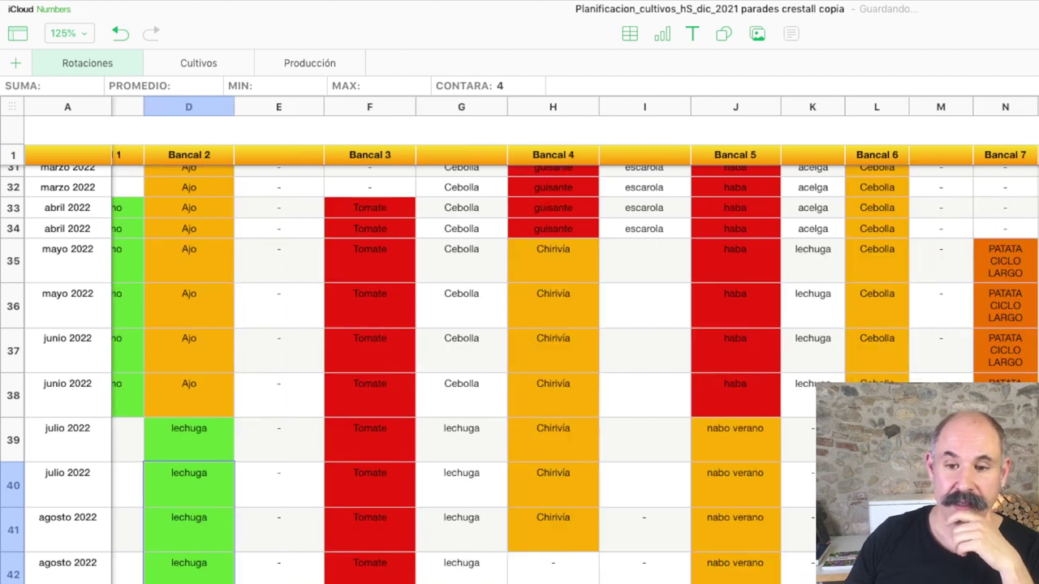
{"action": "scroll", "coordinate": [519, 365], "scroll_direction": "right", "scroll_amount": 12}
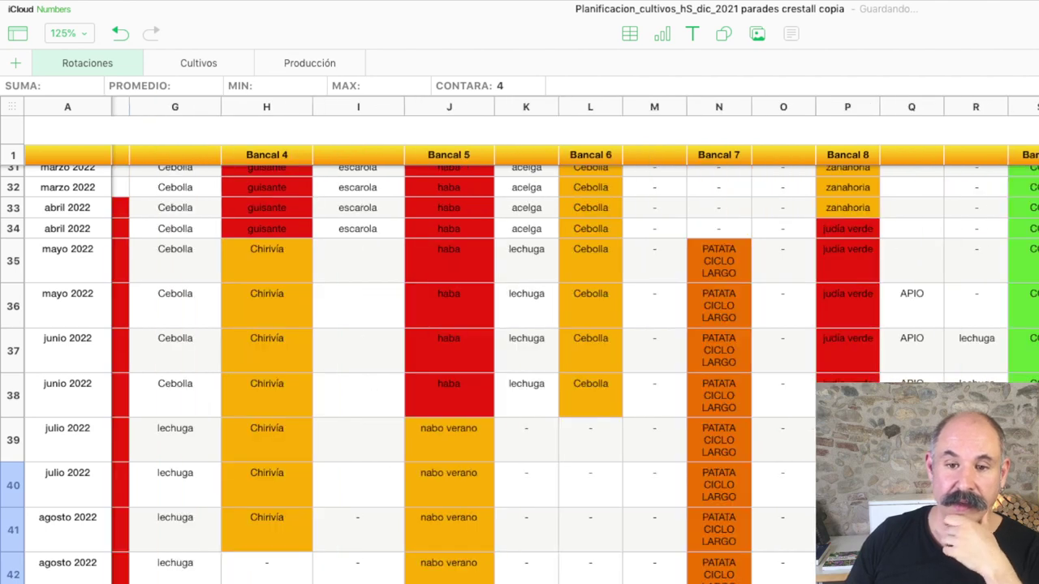
{"action": "scroll", "coordinate": [519, 365], "scroll_direction": "right", "scroll_amount": 7}
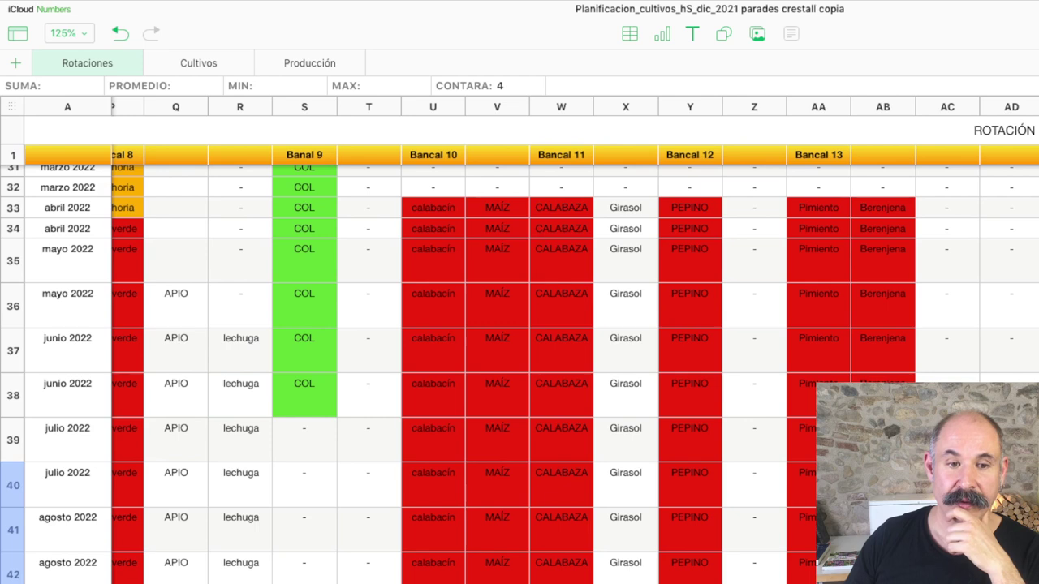
{"action": "scroll", "coordinate": [519, 365], "scroll_direction": "left", "scroll_amount": 7}
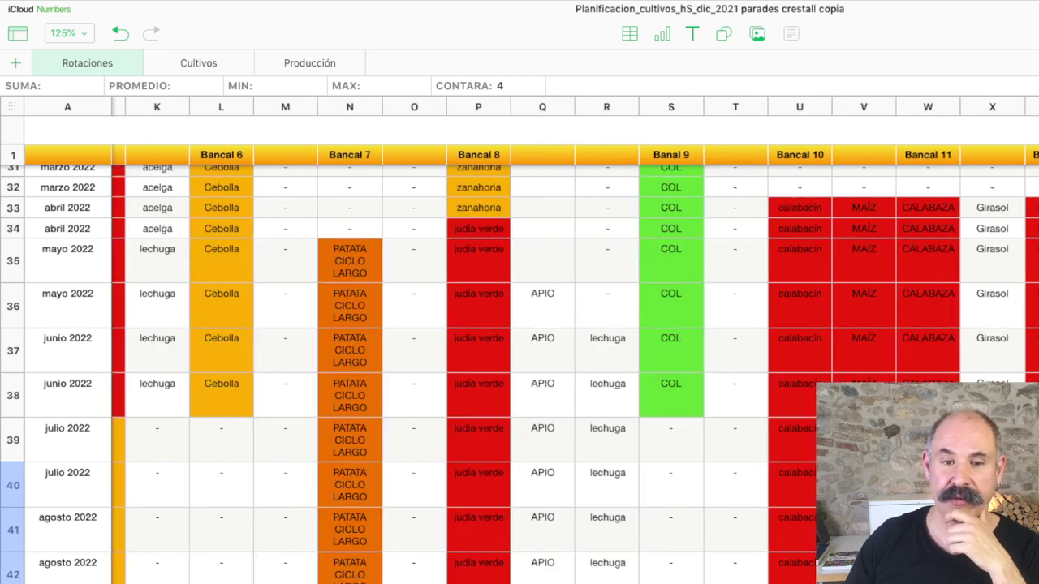
{"action": "scroll", "coordinate": [519, 365], "scroll_direction": "left", "scroll_amount": 2}
{"action": "scroll", "coordinate": [519, 365], "scroll_direction": "left", "scroll_amount": 14}
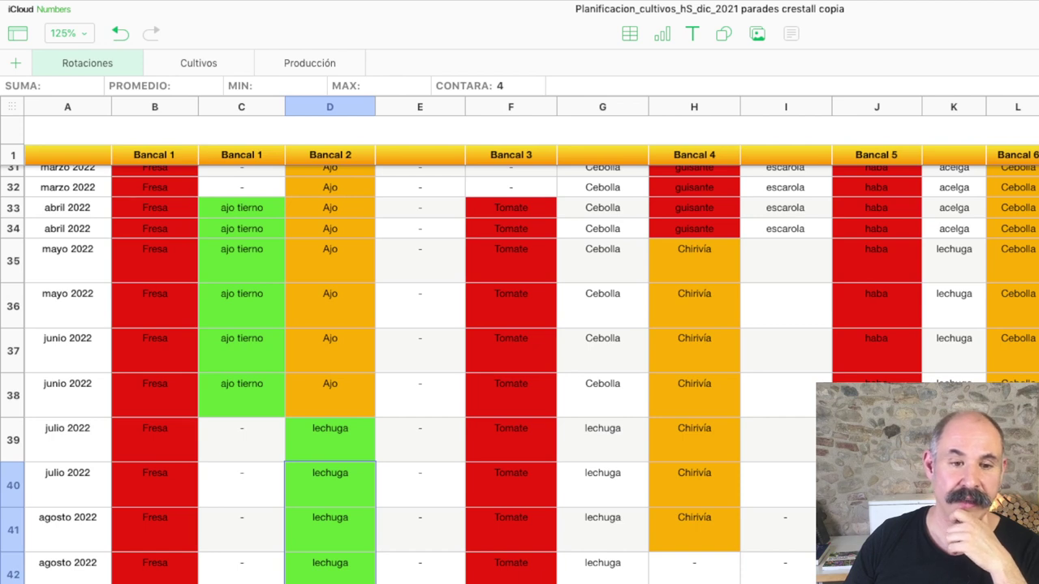
{"action": "scroll", "coordinate": [519, 373], "scroll_direction": "down", "scroll_amount": 2}
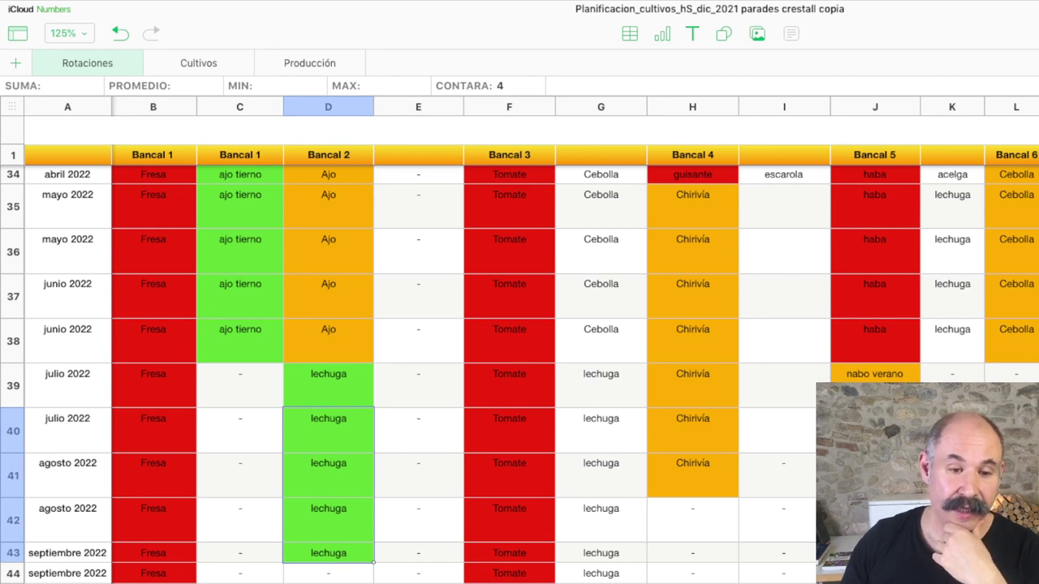
{"action": "left_click", "coordinate": [328, 573]}
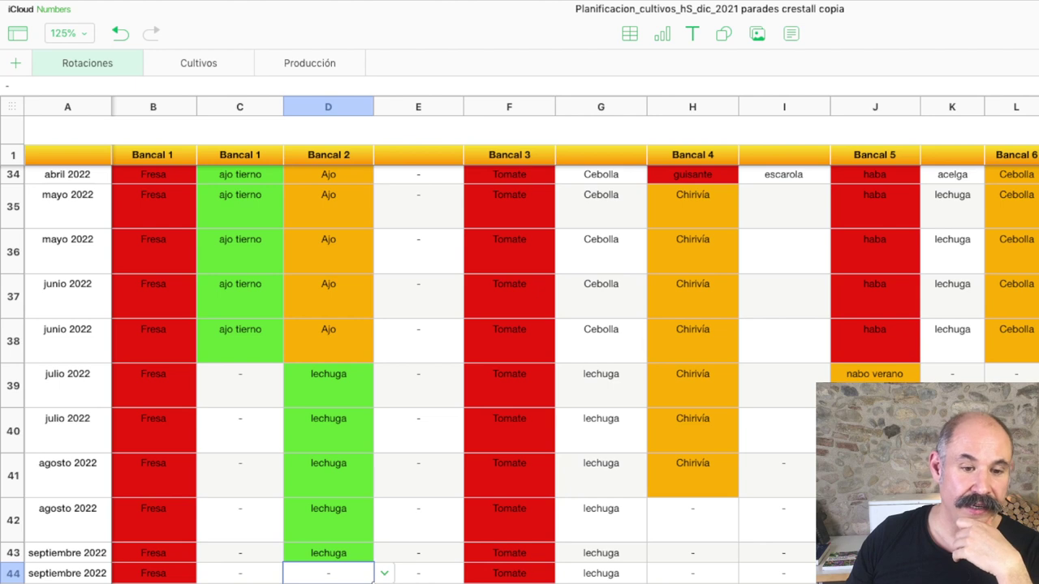
{"action": "key", "text": "Down"}
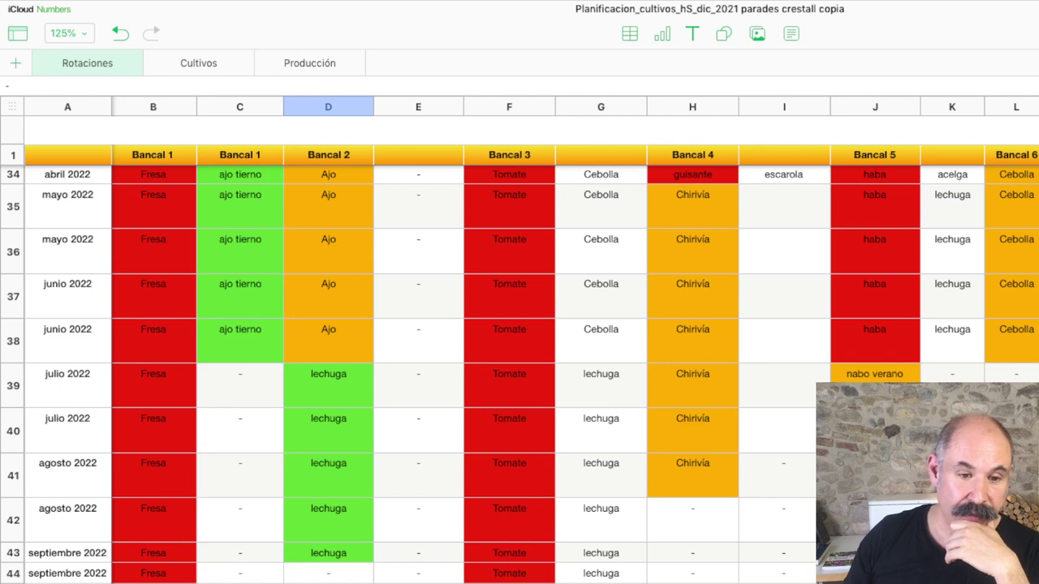
{"action": "left_click", "coordinate": [327, 583]}
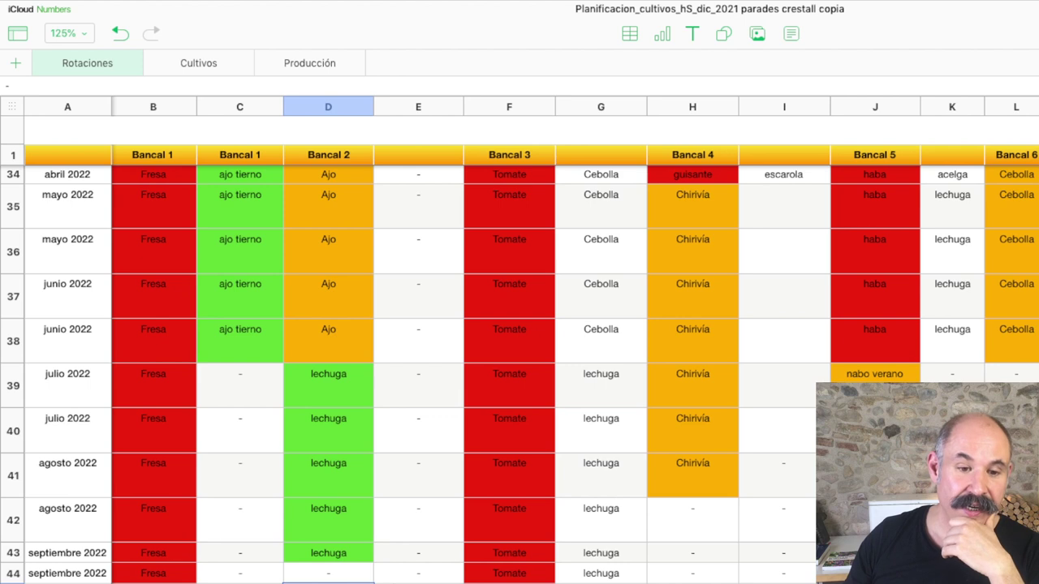
{"action": "left_click", "coordinate": [328, 581]}
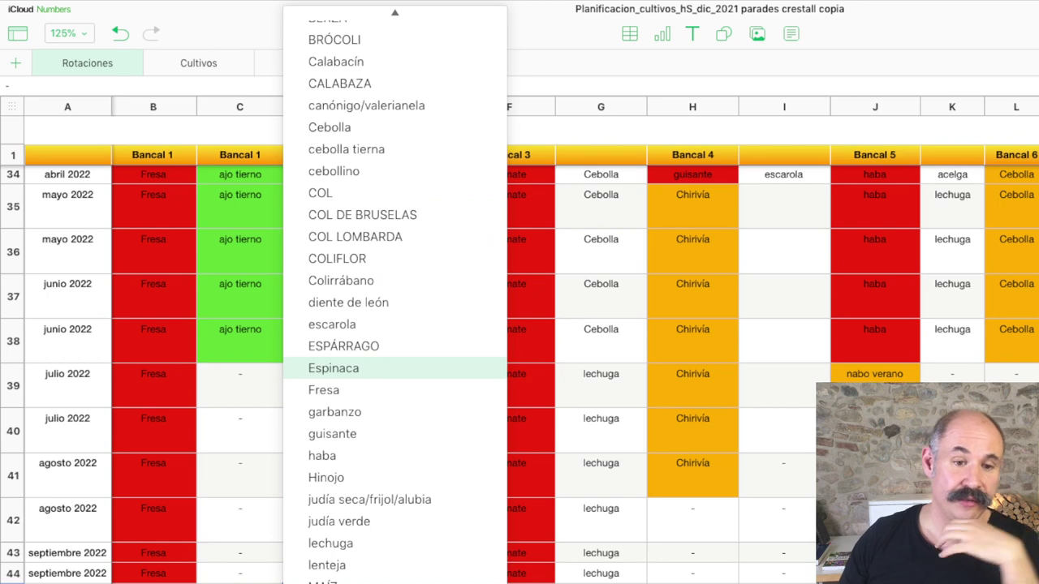
{"action": "left_click", "coordinate": [333, 367]}
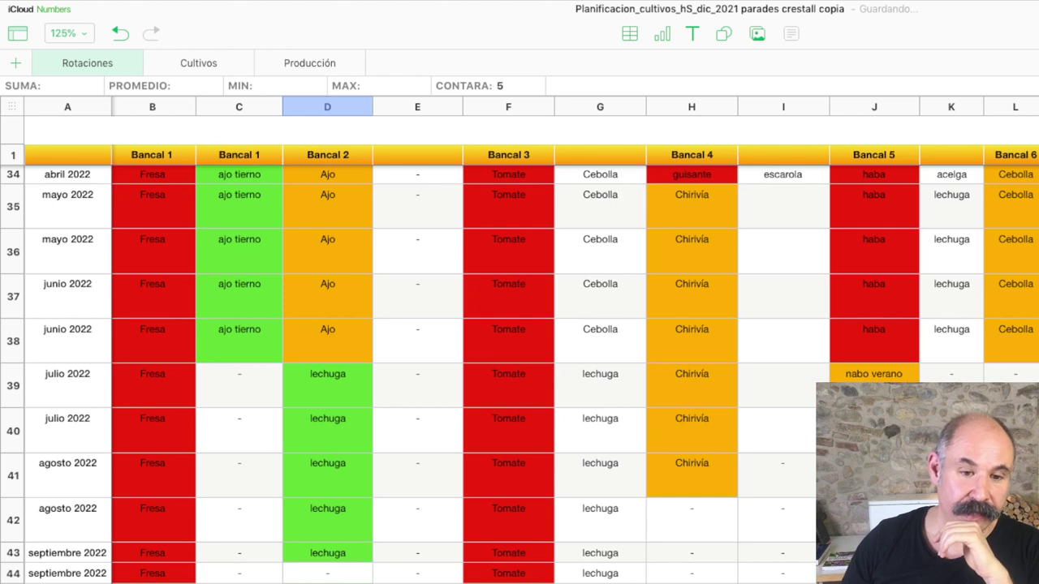
Replace the lechuga in Bancal 2 from the first julio through the first septiembre 2022 row (D39:D43) with "-"
{"action": "left_click", "coordinate": [417, 474]}
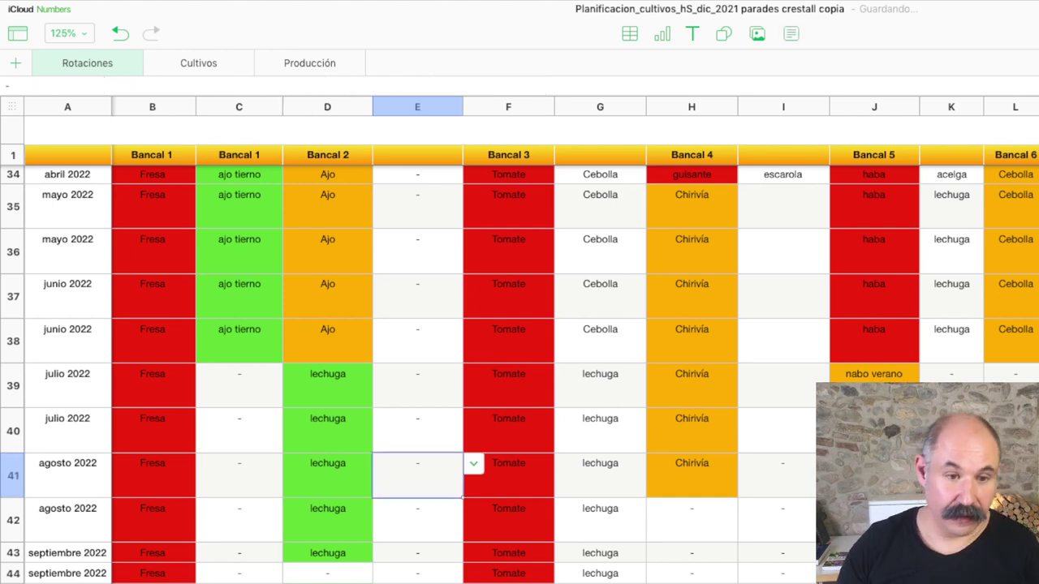
{"action": "left_click_drag", "start_coordinate": [327, 385], "coordinate": [327, 553]}
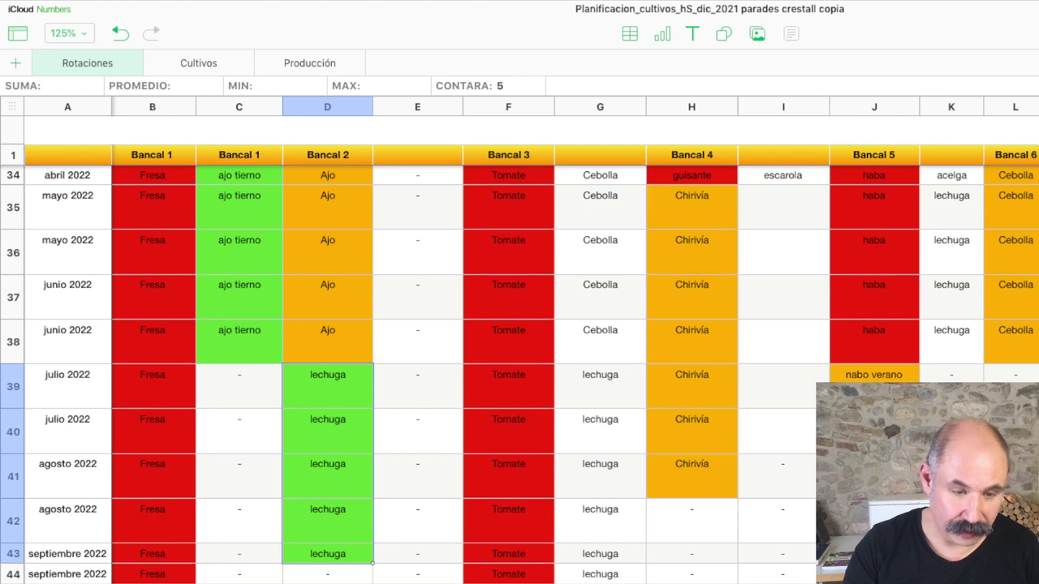
{"action": "type", "text": "- - - - -"}
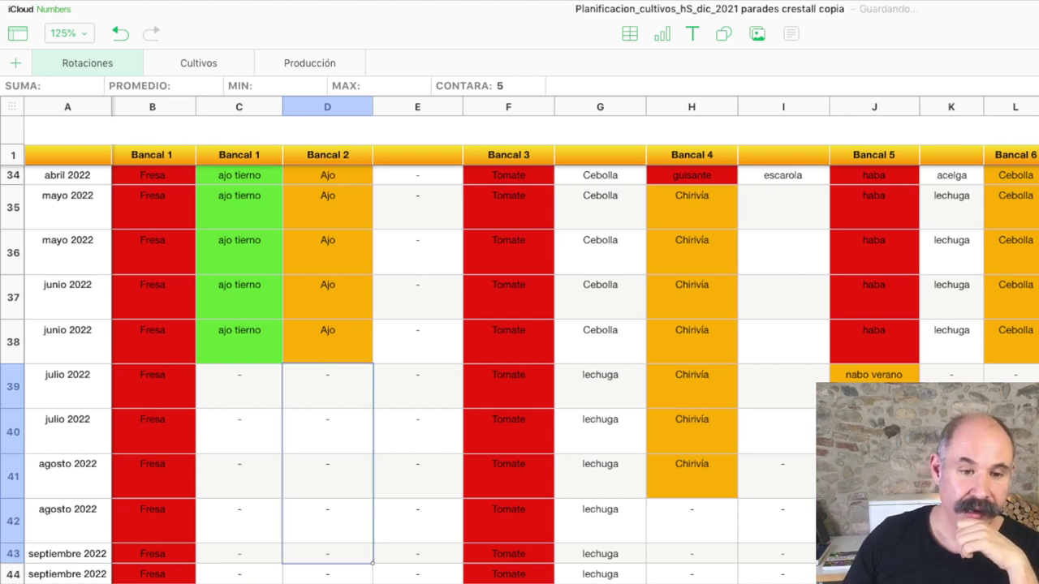
Assign Compostaje directo to Bancal 2 in the first julio 2022 row (D39), directly after the Ajo
{"action": "left_click", "coordinate": [327, 385]}
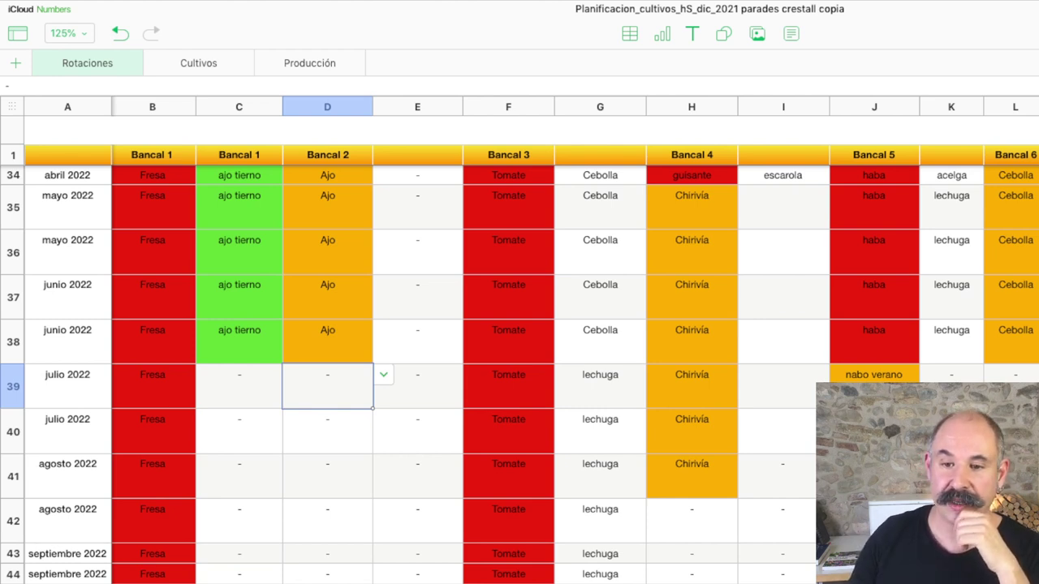
{"action": "scroll", "coordinate": [519, 341], "scroll_direction": "right", "scroll_amount": 5}
{"action": "scroll", "coordinate": [520, 341], "scroll_direction": "right", "scroll_amount": 5}
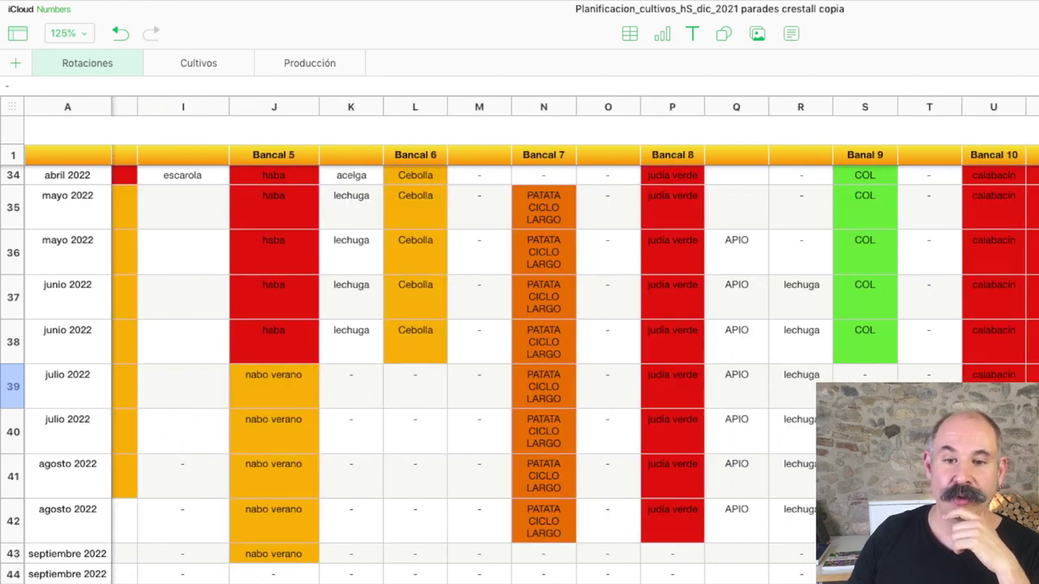
{"action": "scroll", "coordinate": [519, 341], "scroll_direction": "left", "scroll_amount": 10}
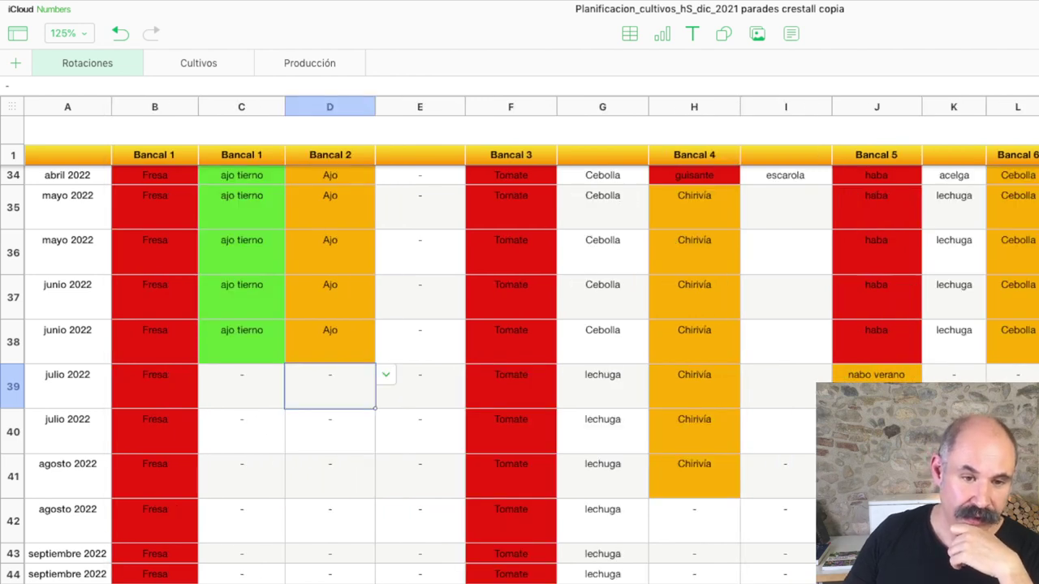
{"action": "left_click", "coordinate": [385, 374]}
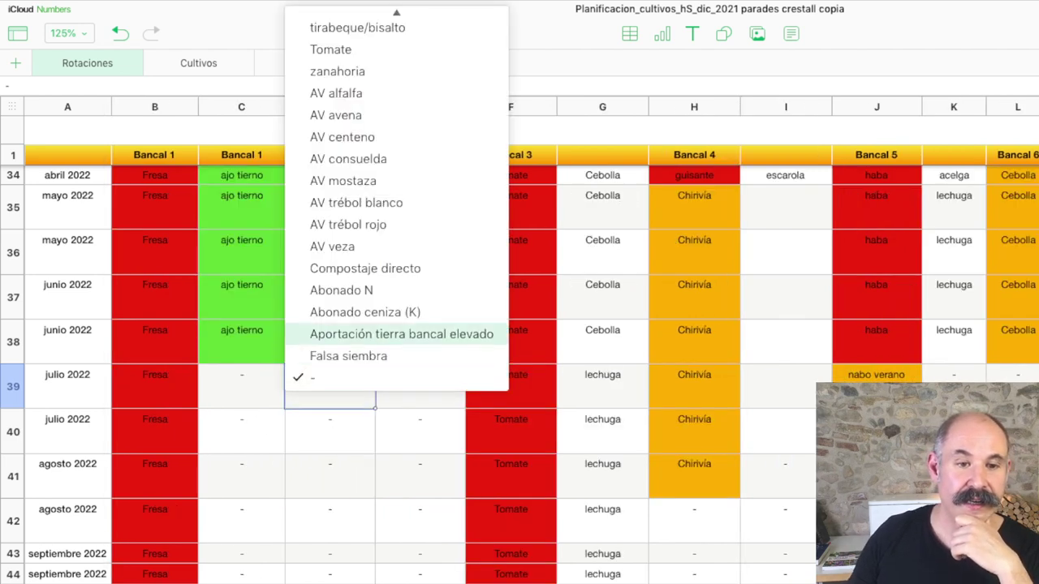
{"action": "left_click", "coordinate": [365, 268]}
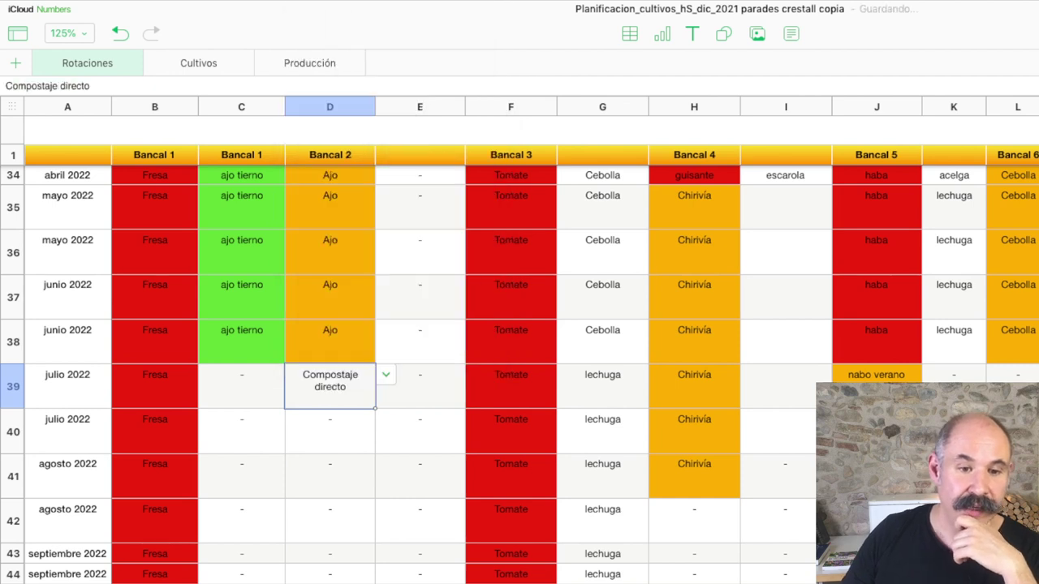
Continue Compostaje directo down Bancal 2 through the second septiembre 2022 row (D40:D44)
{"action": "left_click_drag", "start_coordinate": [375, 409], "coordinate": [375, 580]}
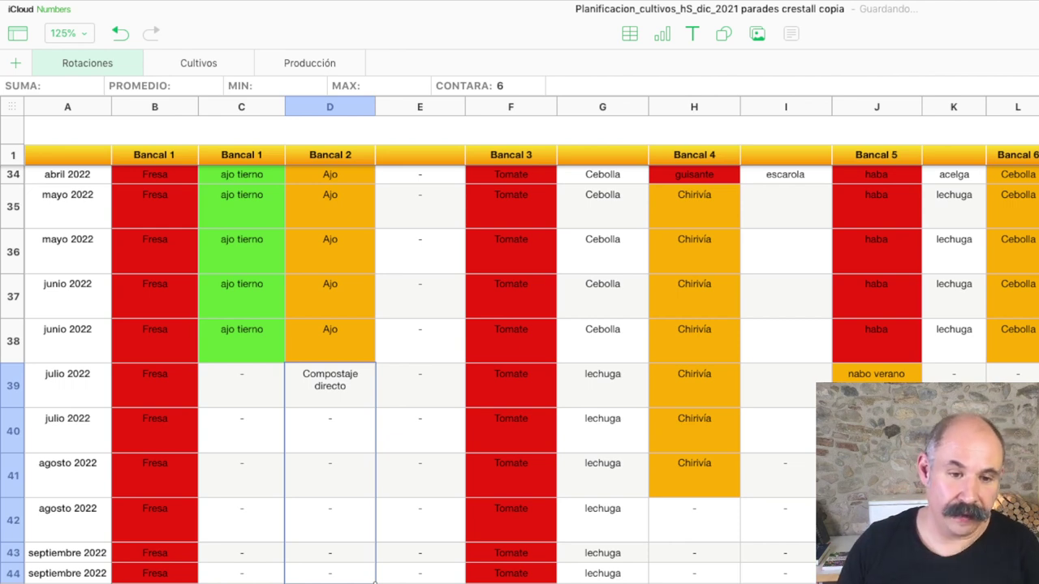
{"action": "left_click", "coordinate": [329, 381]}
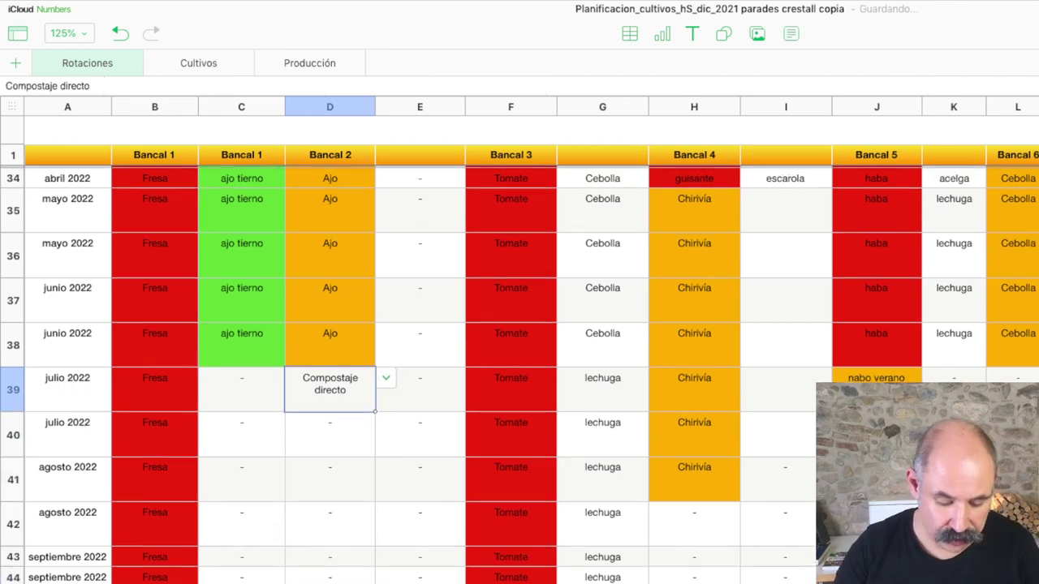
{"action": "left_click_drag", "start_coordinate": [330, 435], "coordinate": [329, 576]}
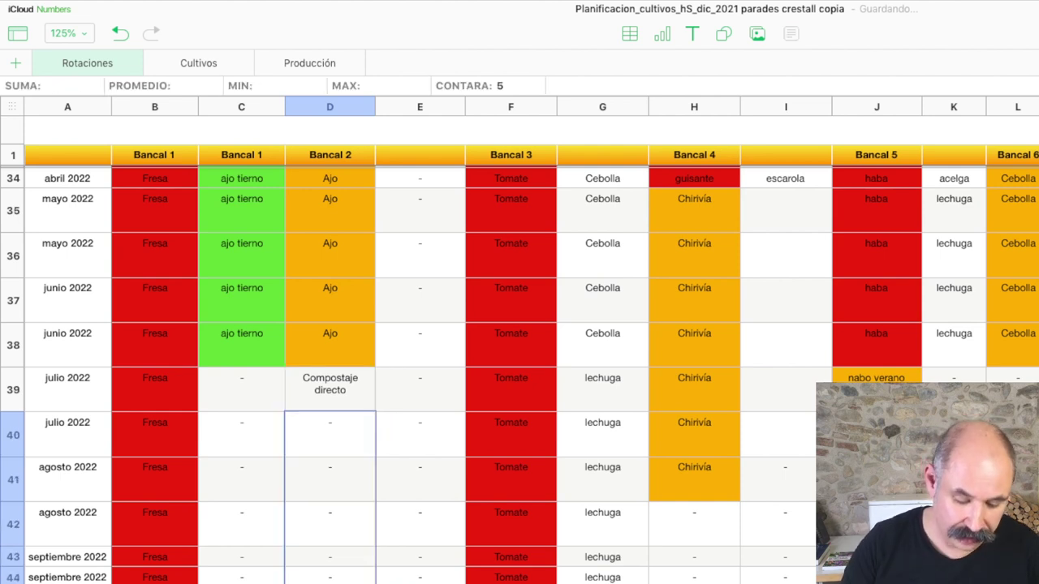
{"action": "type", "text": "Compostaje directo"}
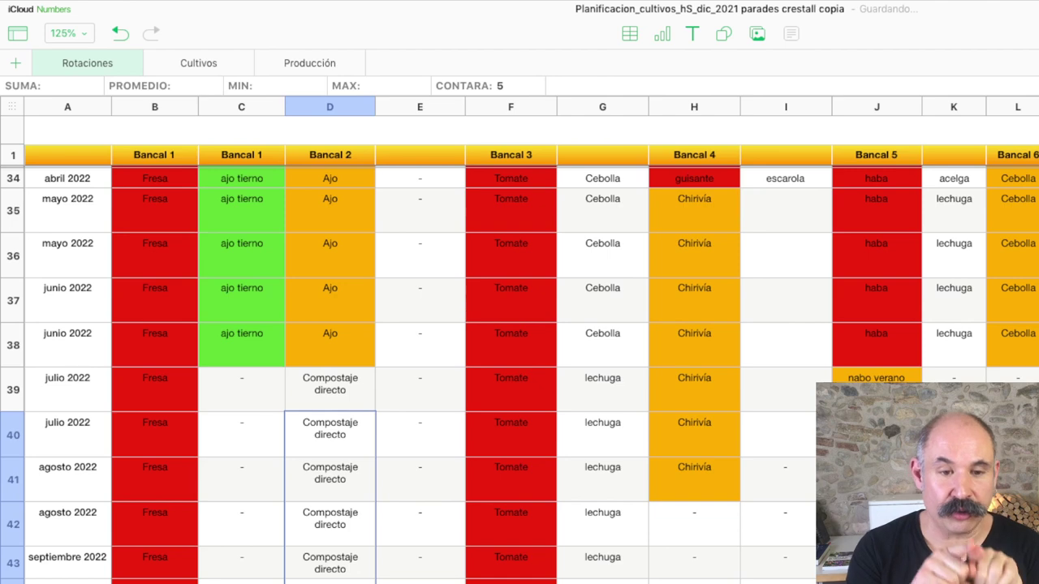
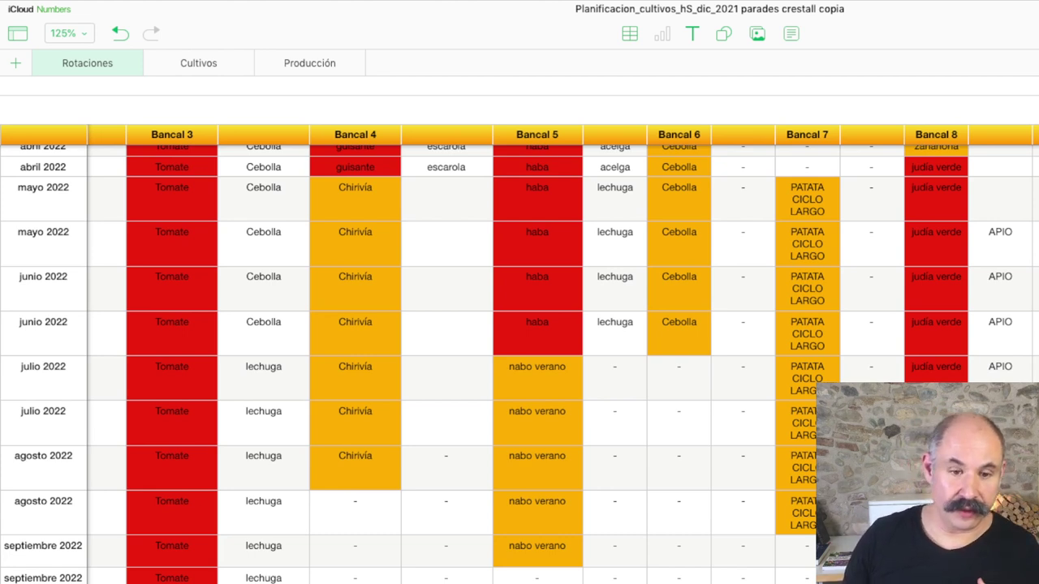
Assign remolacha to the free column beside Bancal 4 in the first mayo 2022 row (I35)
{"action": "left_click", "coordinate": [446, 467]}
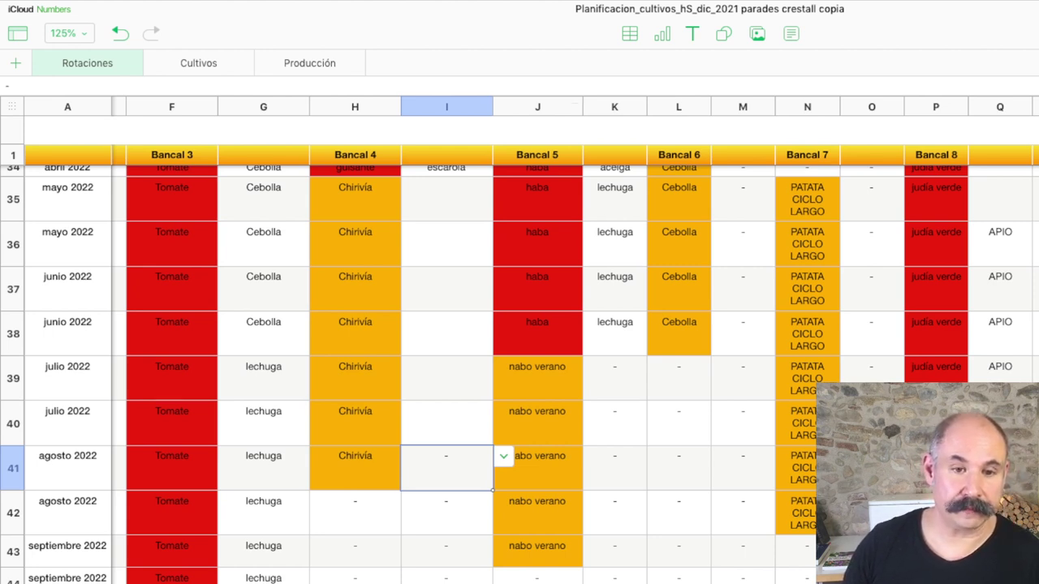
{"action": "left_click", "coordinate": [447, 198]}
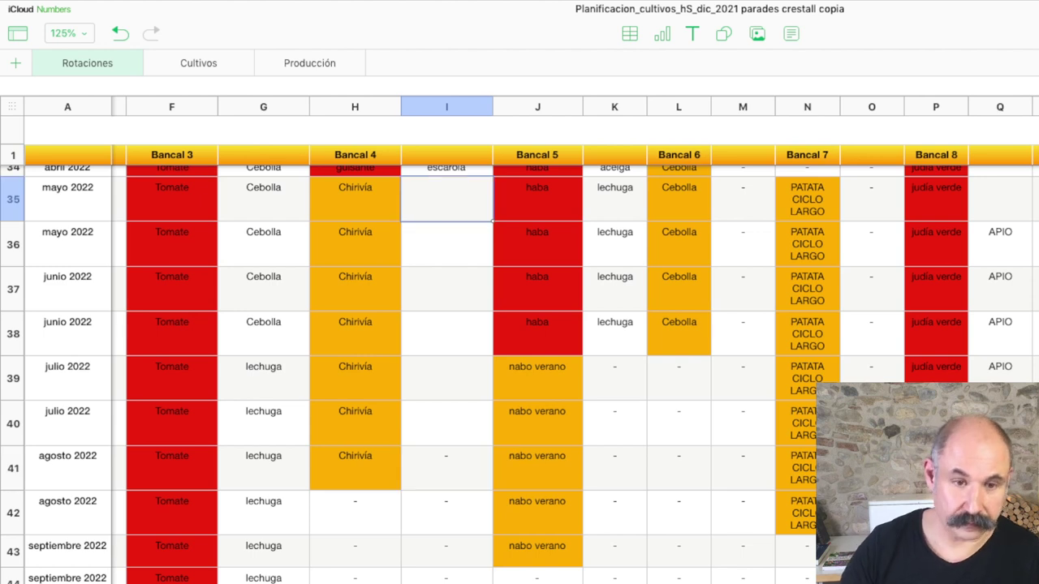
{"action": "type", "text": "-"}
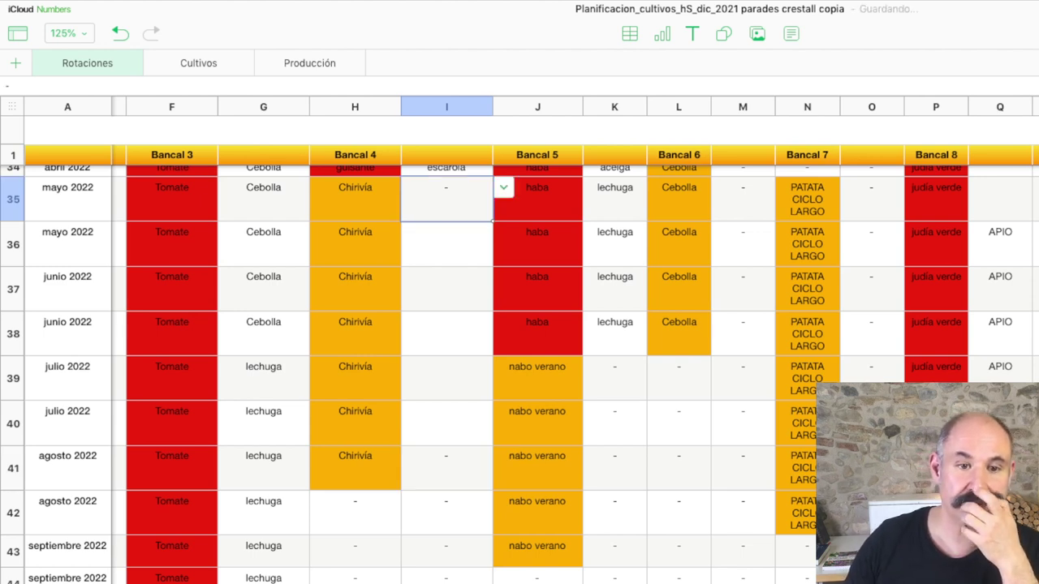
{"action": "left_click", "coordinate": [503, 188]}
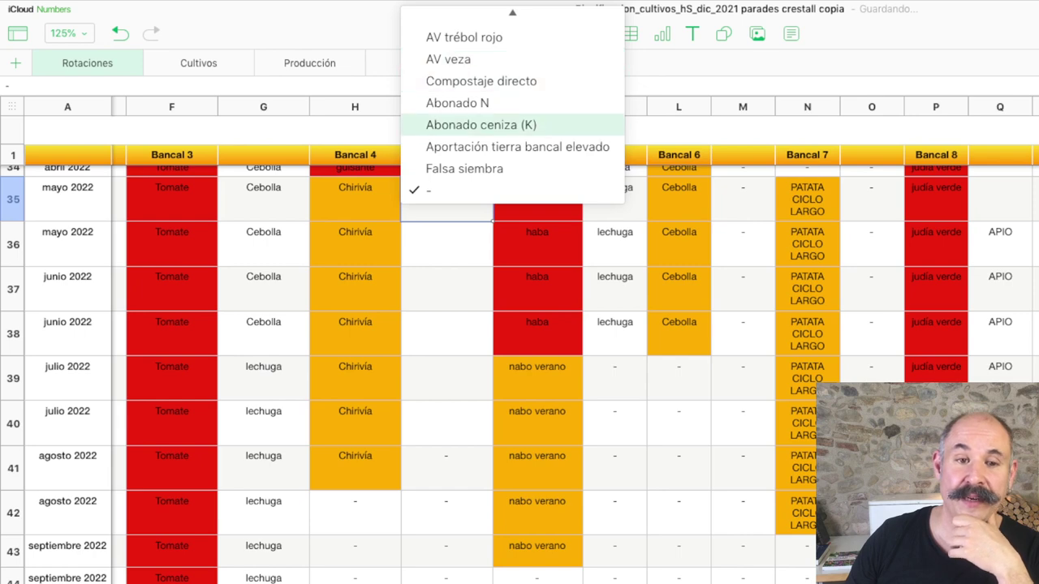
{"action": "scroll", "coordinate": [512, 292], "scroll_direction": "up", "scroll_amount": 10}
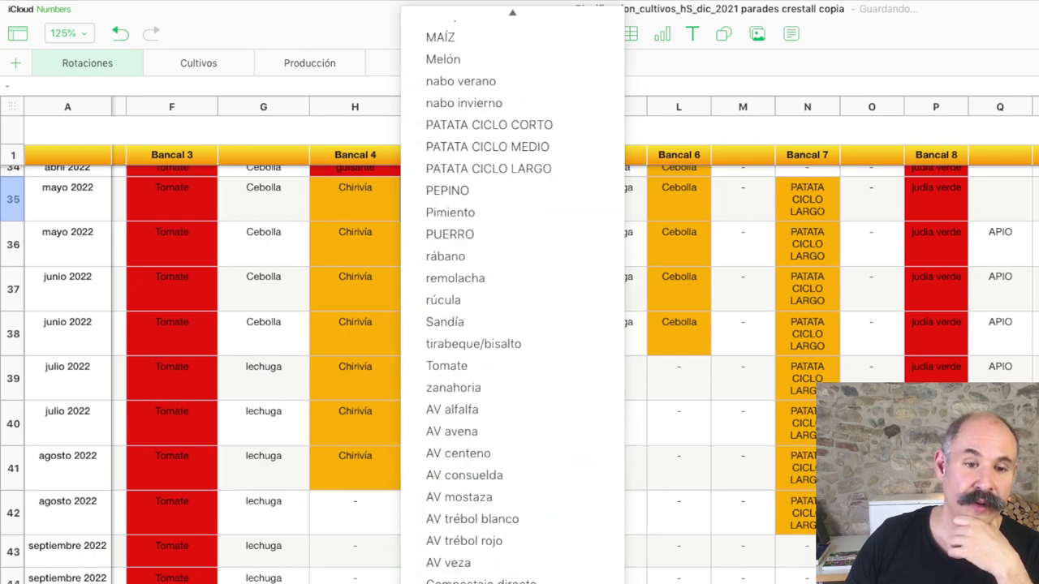
{"action": "scroll", "coordinate": [487, 113], "scroll_direction": "down", "scroll_amount": 1}
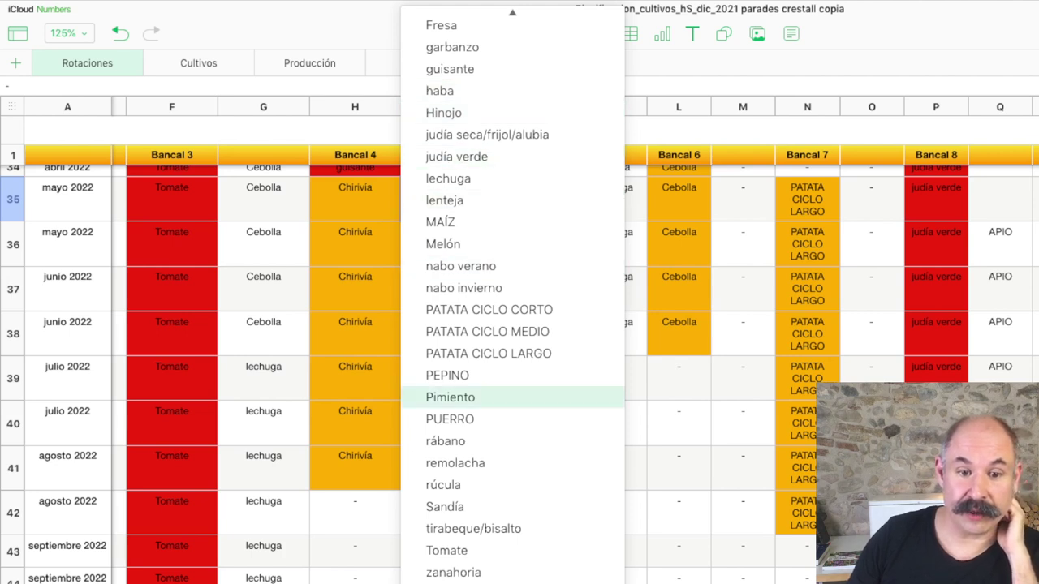
{"action": "left_click", "coordinate": [455, 463]}
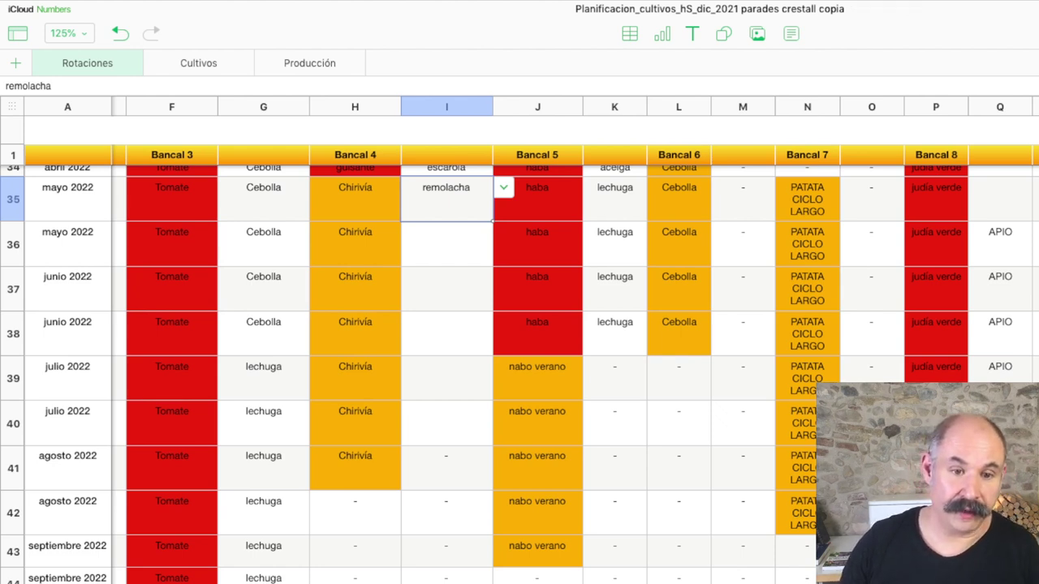
Continue remolacha in the column beside Bancal 4 from the second mayo through the first agosto 2022 row (I36:I41)
{"action": "left_click_drag", "start_coordinate": [446, 243], "coordinate": [446, 467]}
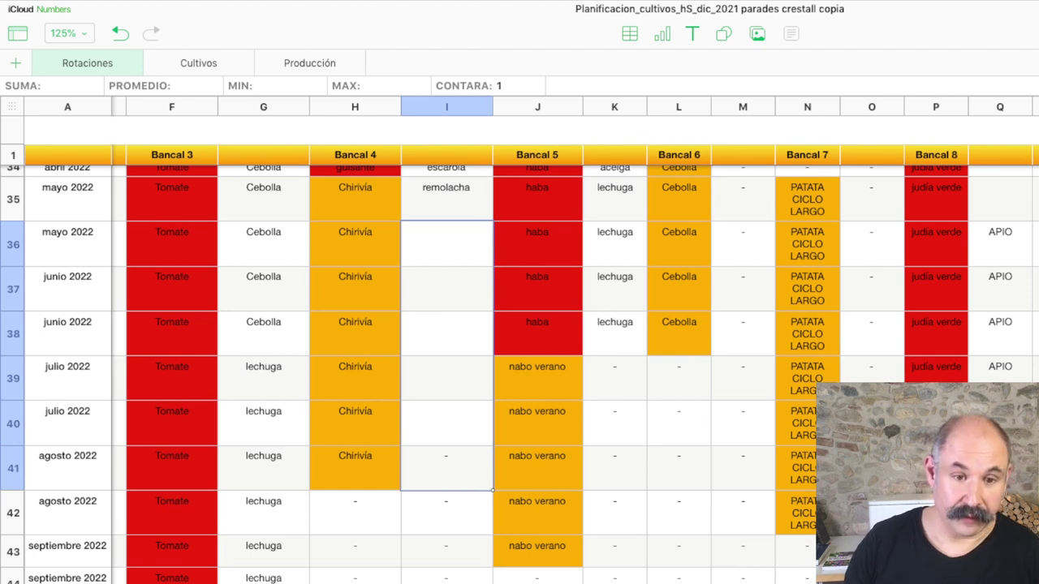
{"action": "type", "text": "remolacha remolacha remolacha remolacha remolacha remolacha"}
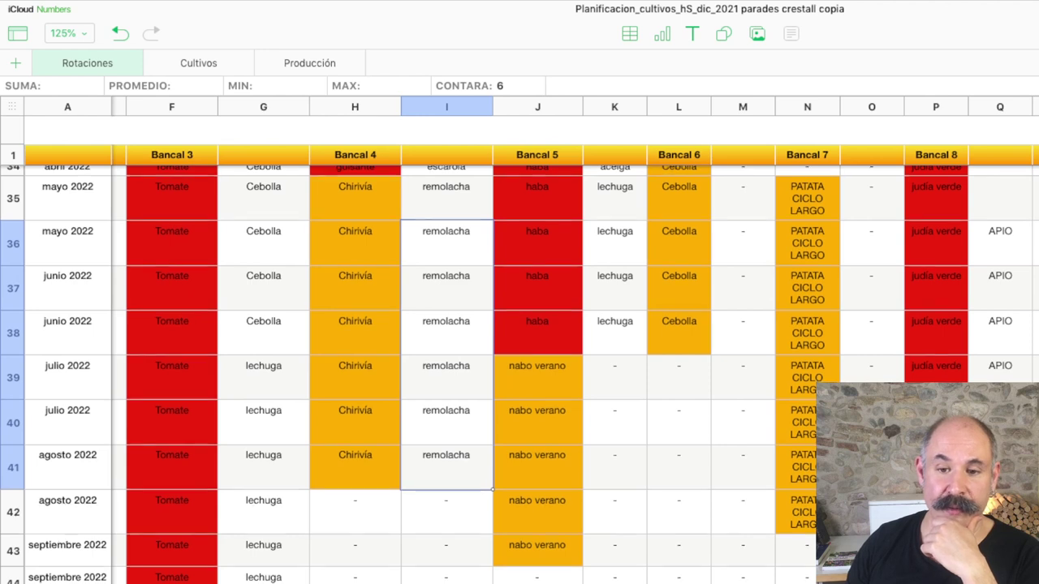
Assign PUERRO to Bancal 8 from the row right after septiembre 2022 (P45) and continue it down the following rows
{"action": "scroll", "coordinate": [519, 364], "scroll_direction": "down", "scroll_amount": 1}
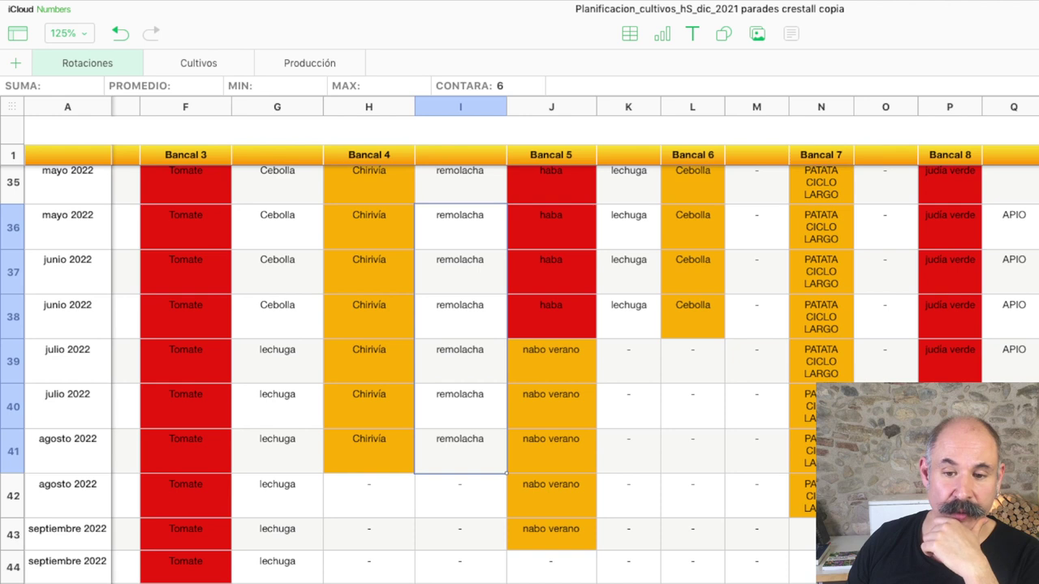
{"action": "left_click", "coordinate": [949, 487]}
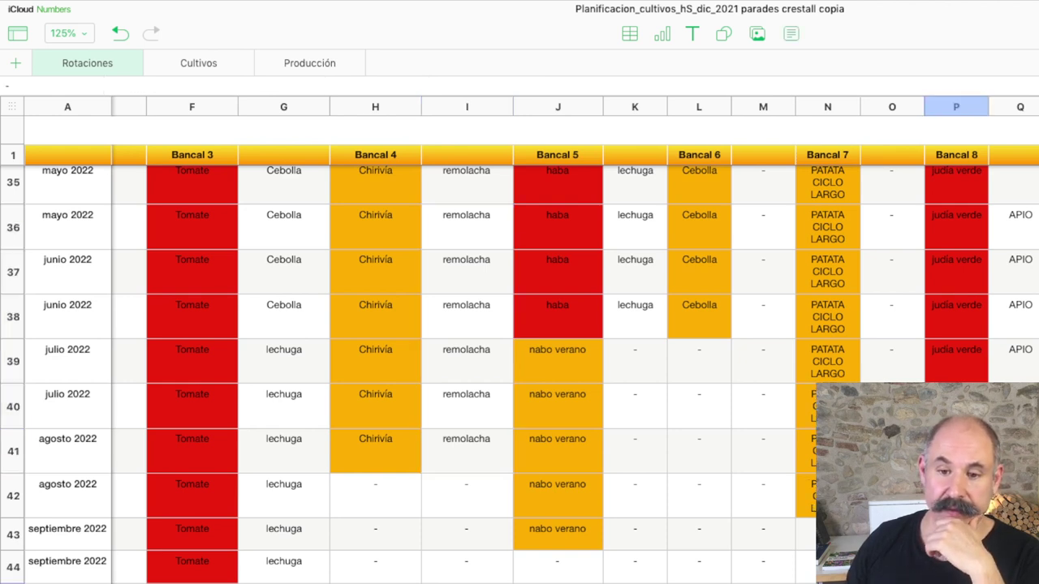
{"action": "left_click", "coordinate": [949, 486]}
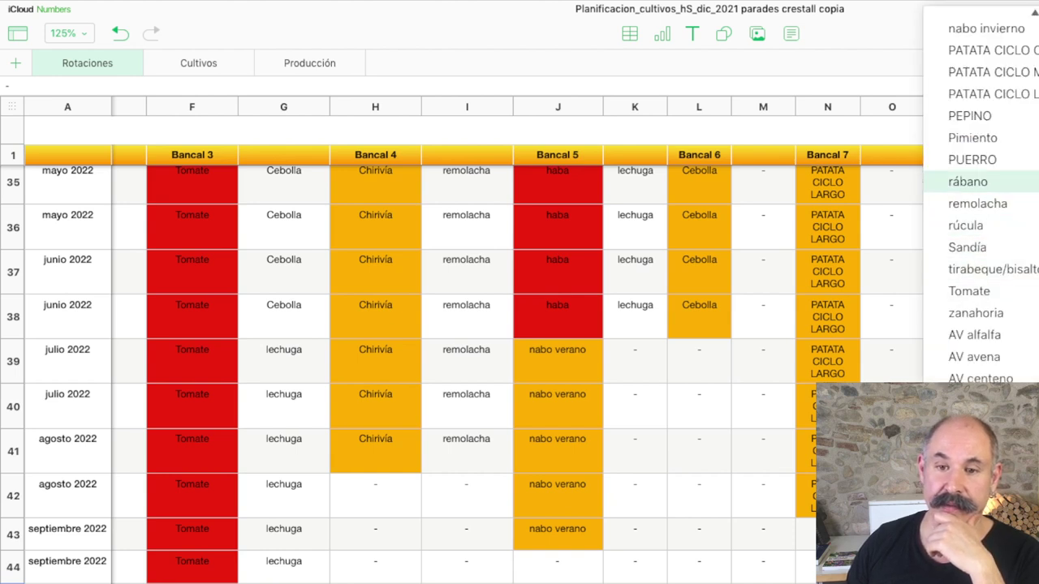
{"action": "left_click", "coordinate": [972, 160]}
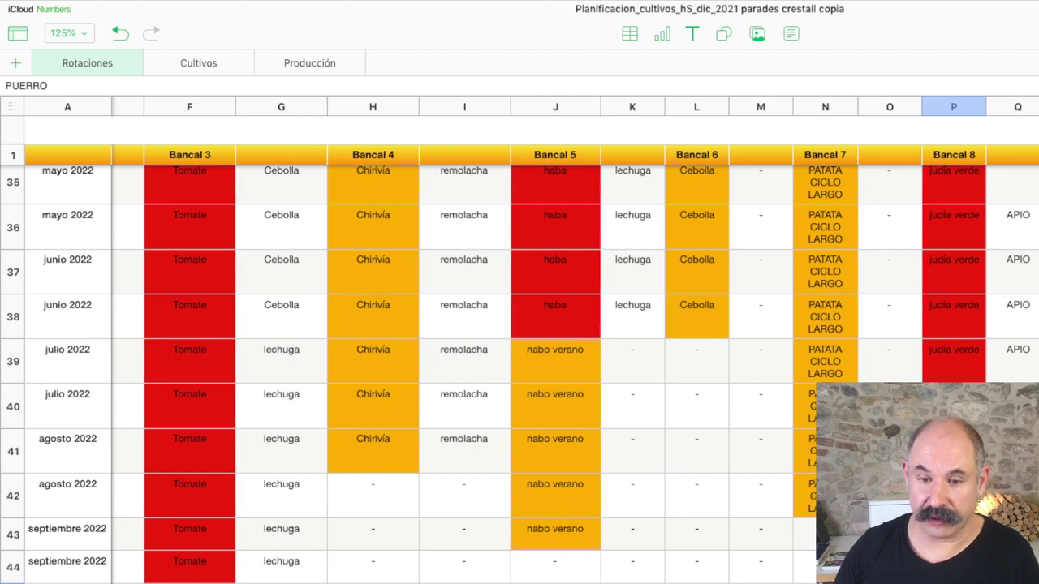
{"action": "key", "text": "shift+Down"}
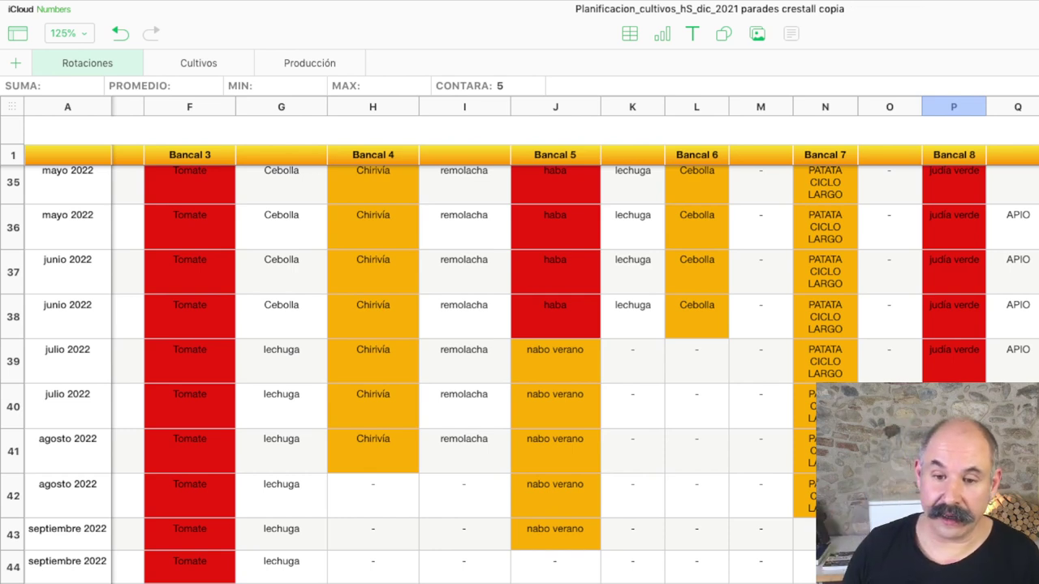
Assign AV avena to Bancal 8 in both septiembre 2022 rows (P43:P44), between the judía verde and the PUERRO
{"action": "left_click", "coordinate": [954, 566]}
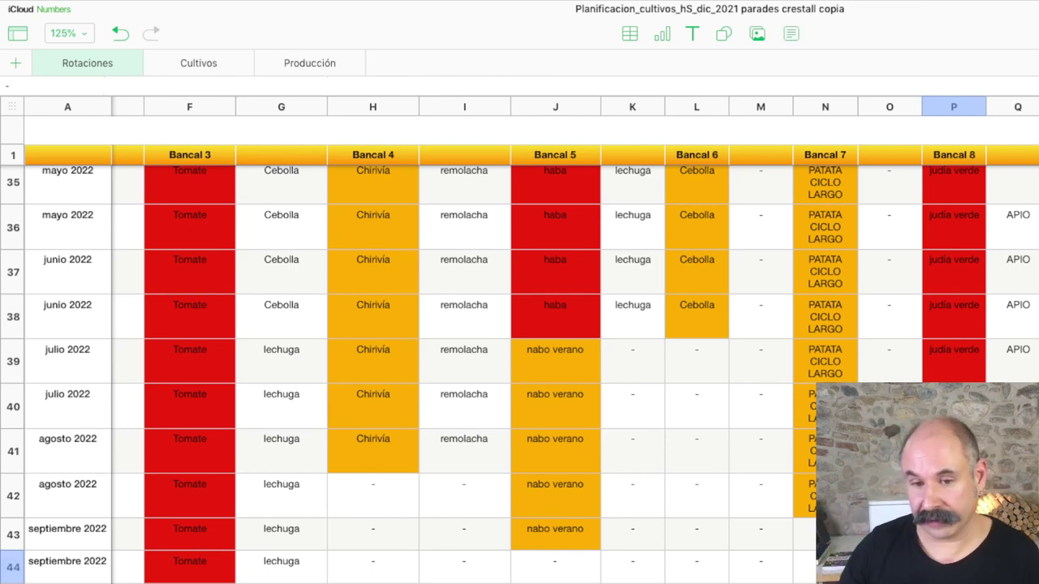
{"action": "left_click", "coordinate": [953, 534]}
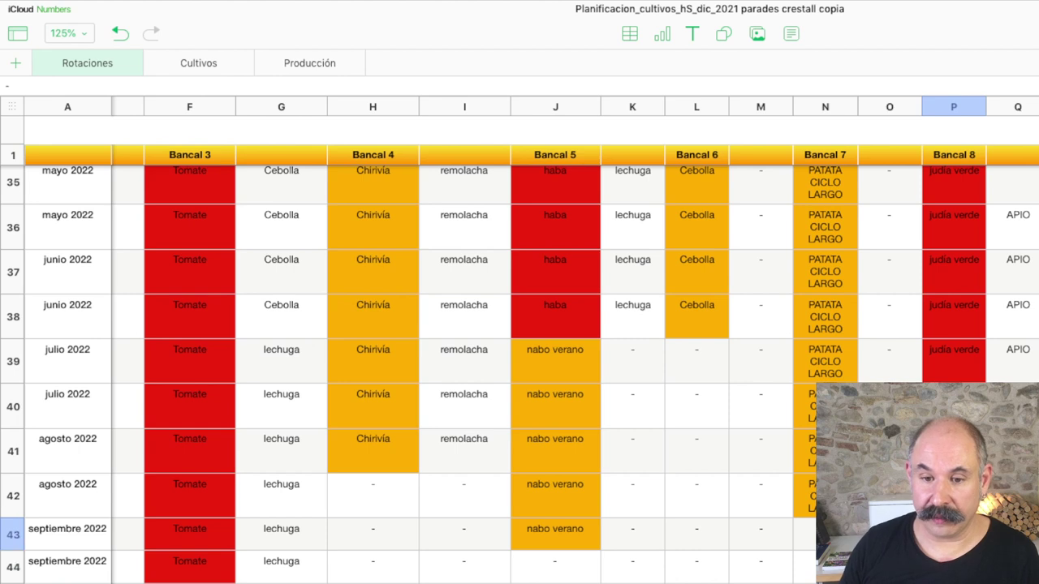
{"action": "left_click", "coordinate": [954, 534]}
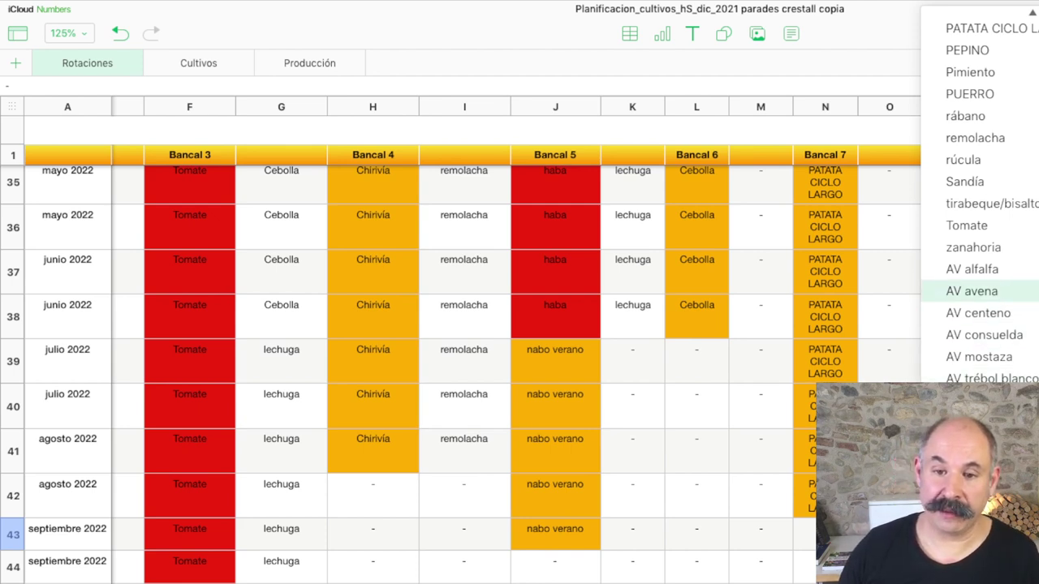
{"action": "left_click", "coordinate": [972, 291]}
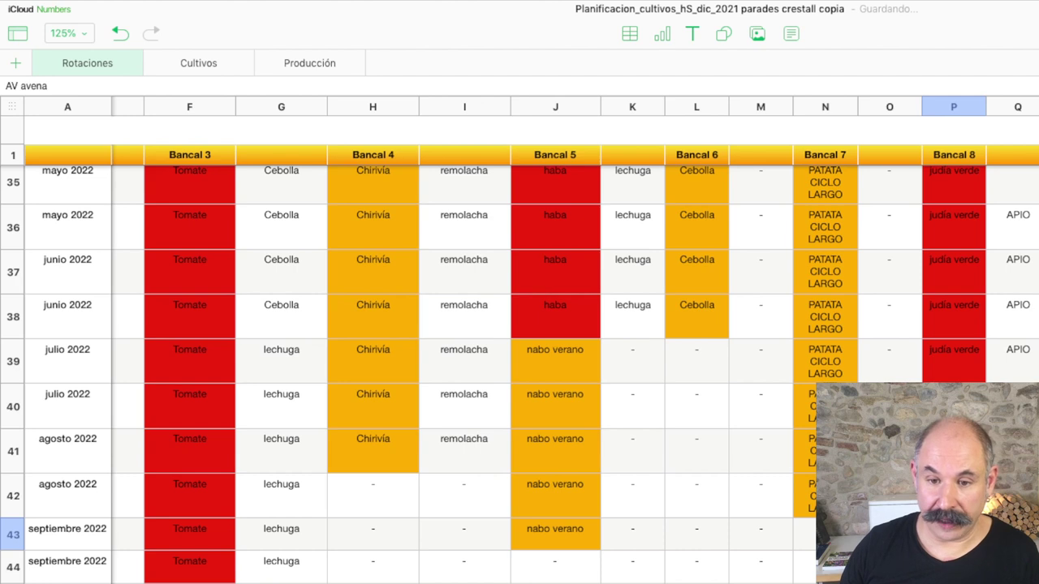
{"action": "left_click", "coordinate": [953, 567]}
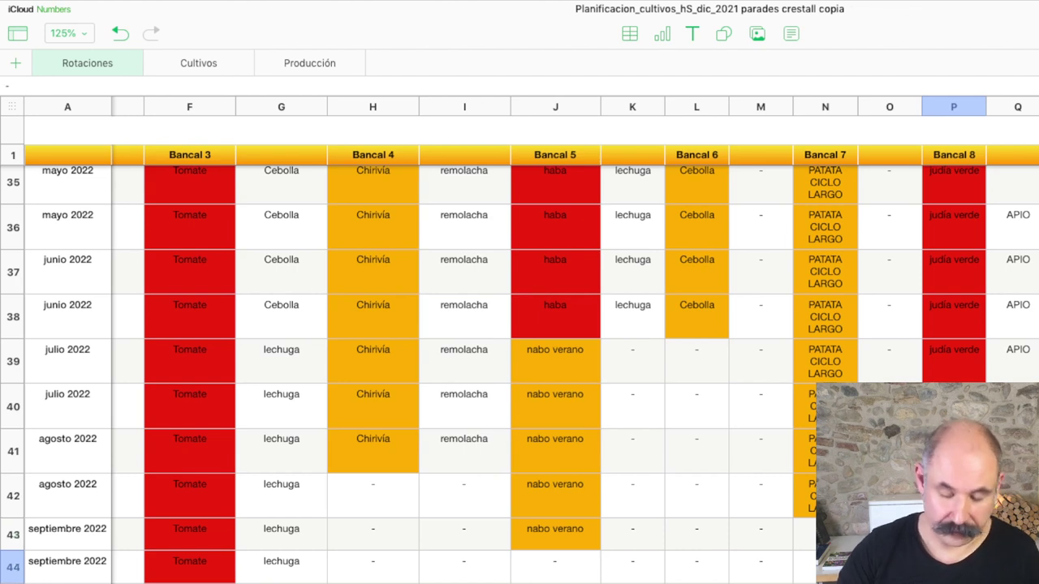
{"action": "type", "text": "AV avena"}
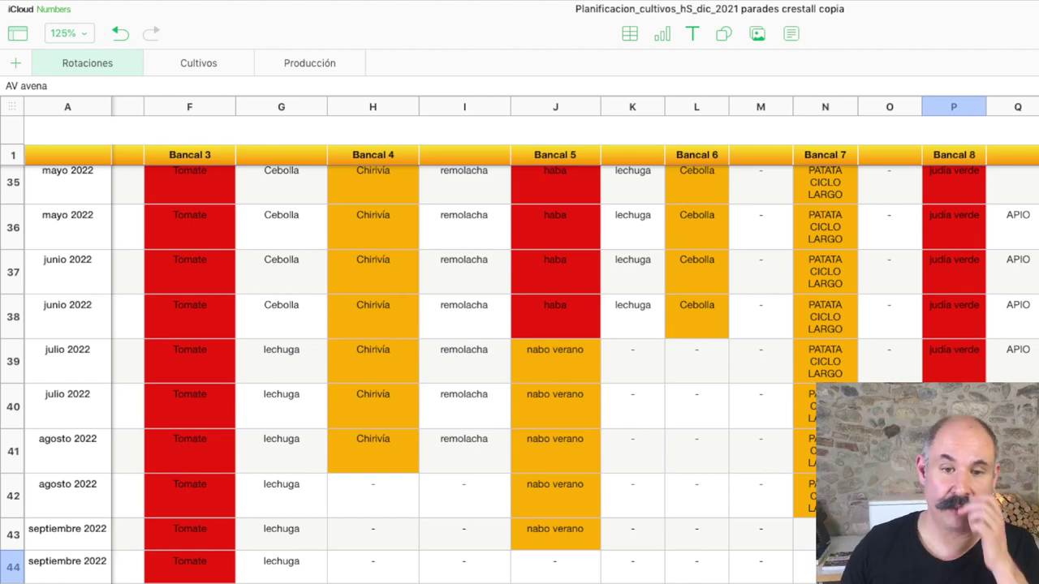
Review the 2022 crop rotation across Bancal 1 to Bancal 13, down to the septiembre 2022 rows
{"action": "scroll", "coordinate": [519, 373], "scroll_direction": "up", "scroll_amount": 5}
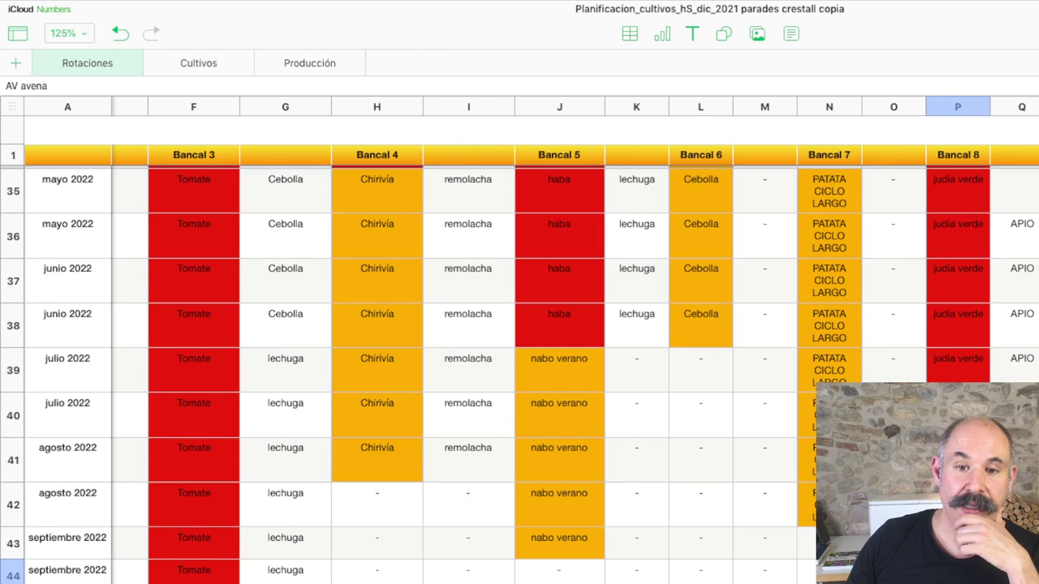
{"action": "scroll", "coordinate": [519, 373], "scroll_direction": "up", "scroll_amount": 12}
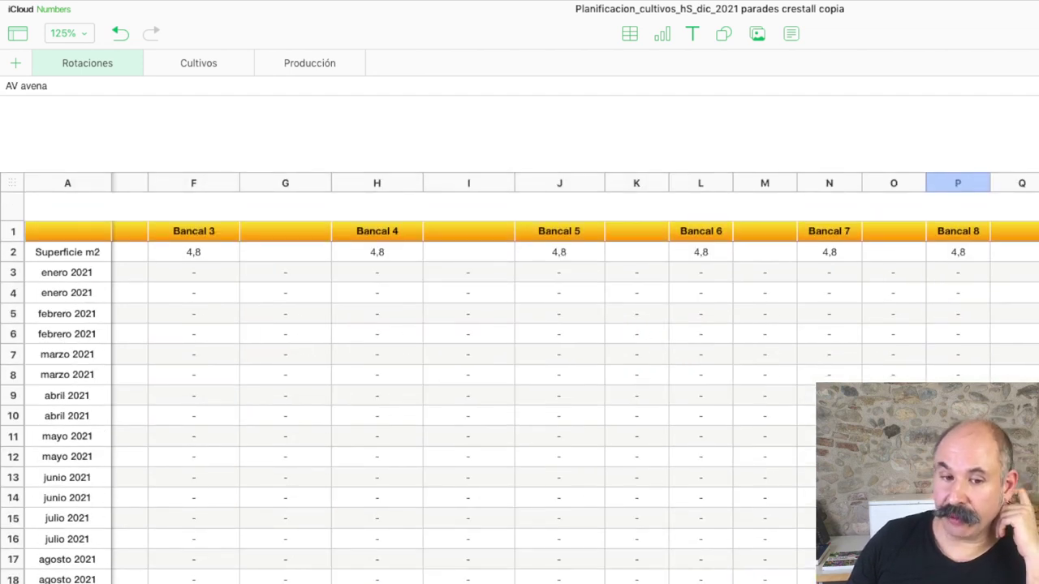
{"action": "scroll", "coordinate": [519, 341], "scroll_direction": "down", "scroll_amount": 5}
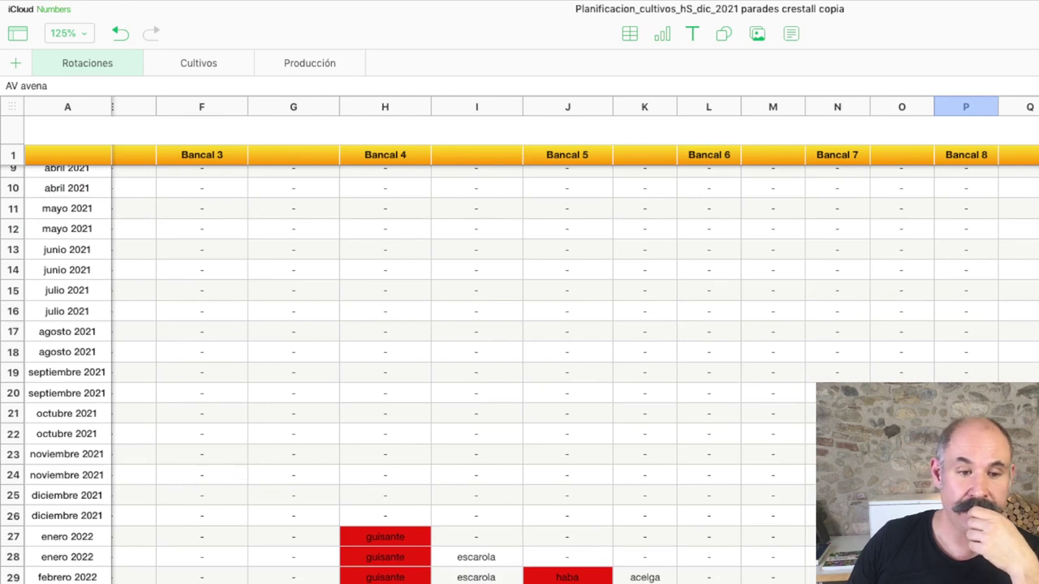
{"action": "scroll", "coordinate": [519, 373], "scroll_direction": "down", "scroll_amount": 10}
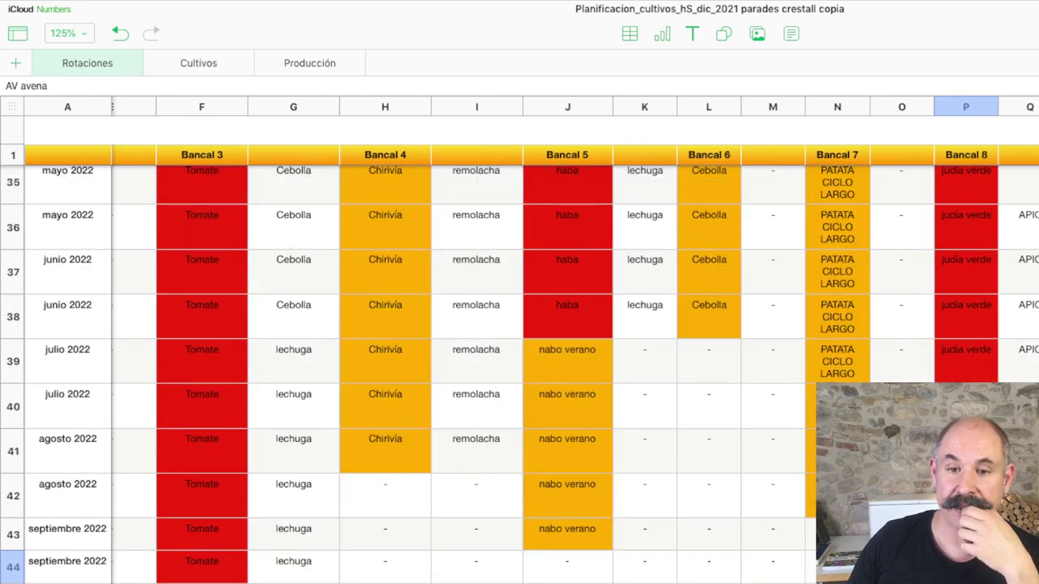
{"action": "scroll", "coordinate": [519, 341], "scroll_direction": "up", "scroll_amount": 4}
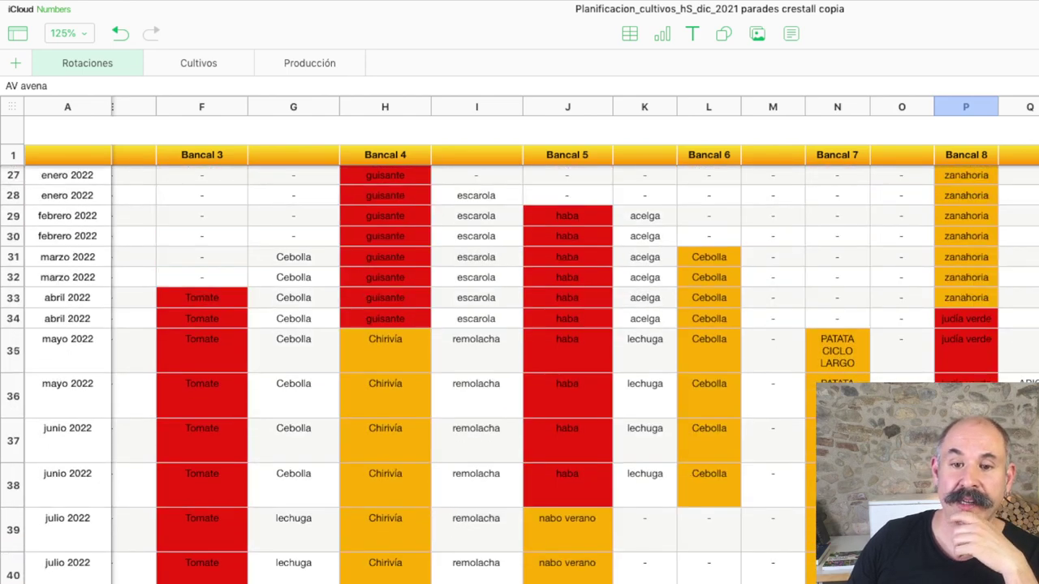
{"action": "scroll", "coordinate": [519, 341], "scroll_direction": "up", "scroll_amount": 3}
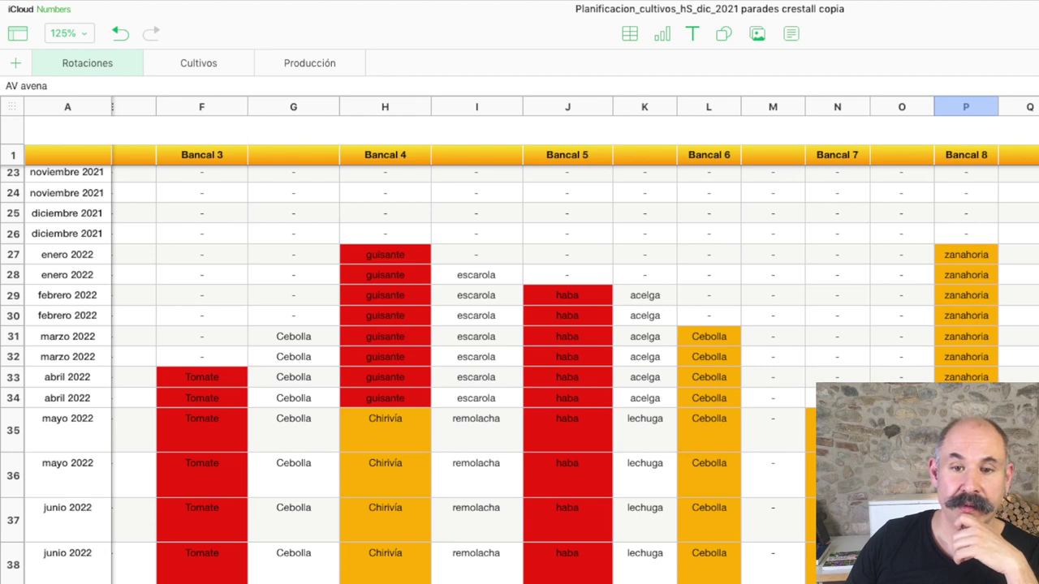
{"action": "left_click", "coordinate": [837, 173]}
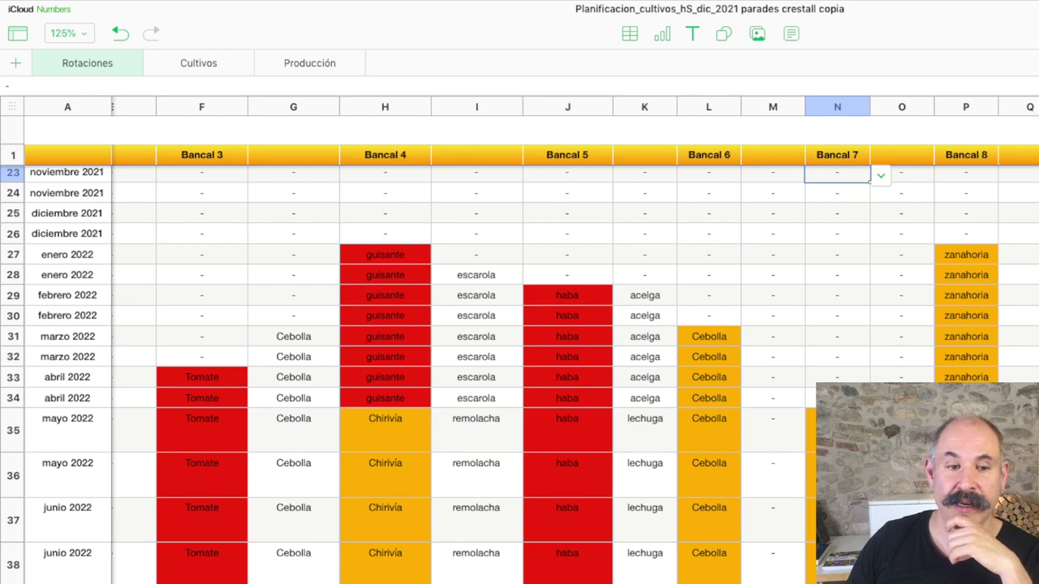
{"action": "scroll", "coordinate": [575, 340], "scroll_direction": "left", "scroll_amount": 8}
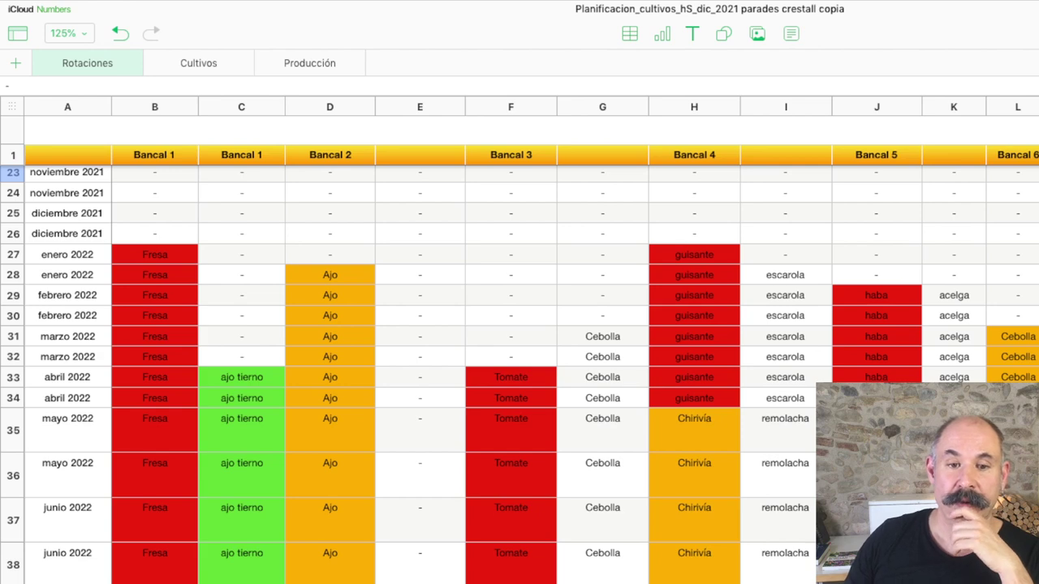
{"action": "scroll", "coordinate": [519, 341], "scroll_direction": "right", "scroll_amount": 5}
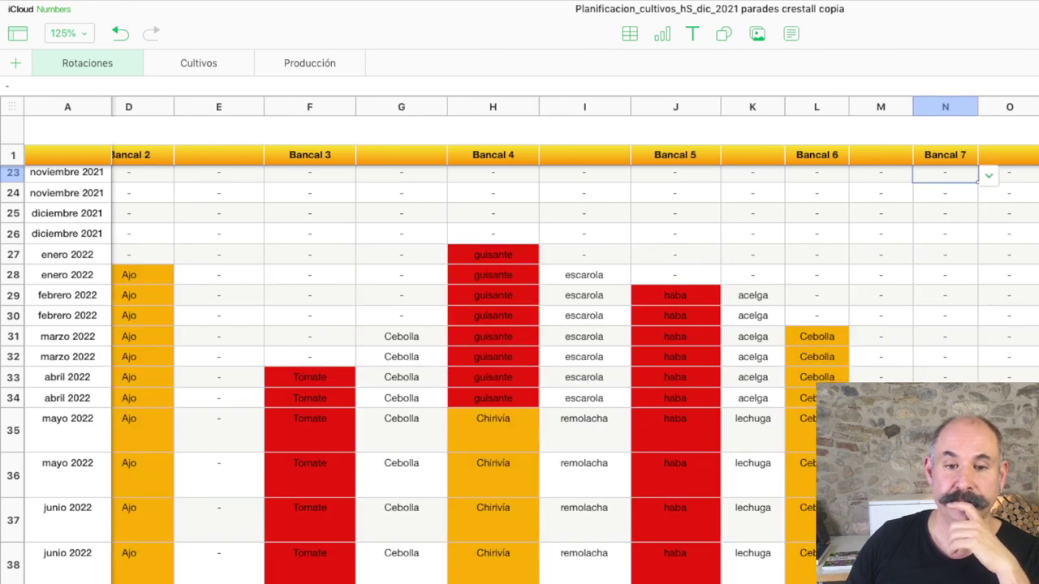
{"action": "scroll", "coordinate": [575, 340], "scroll_direction": "right", "scroll_amount": 5}
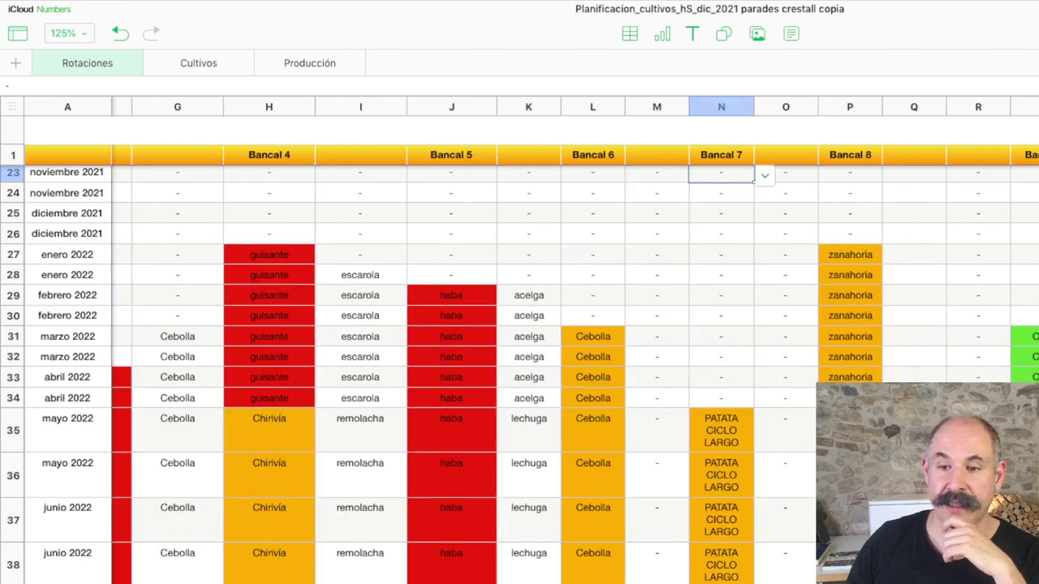
{"action": "scroll", "coordinate": [575, 340], "scroll_direction": "right", "scroll_amount": 10}
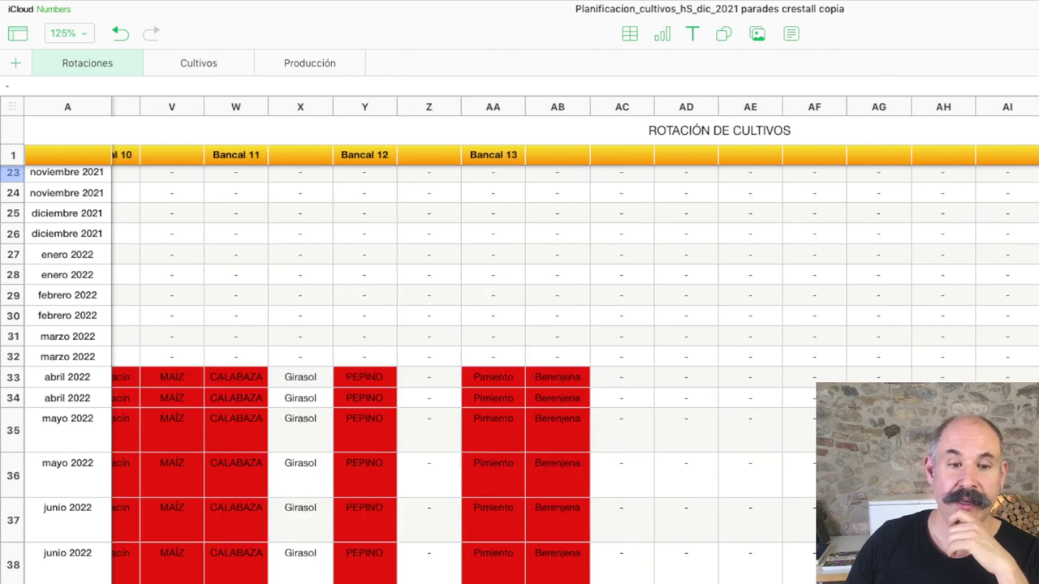
{"action": "scroll", "coordinate": [575, 340], "scroll_direction": "right", "scroll_amount": 10}
{"action": "scroll", "coordinate": [575, 340], "scroll_direction": "left", "scroll_amount": 3}
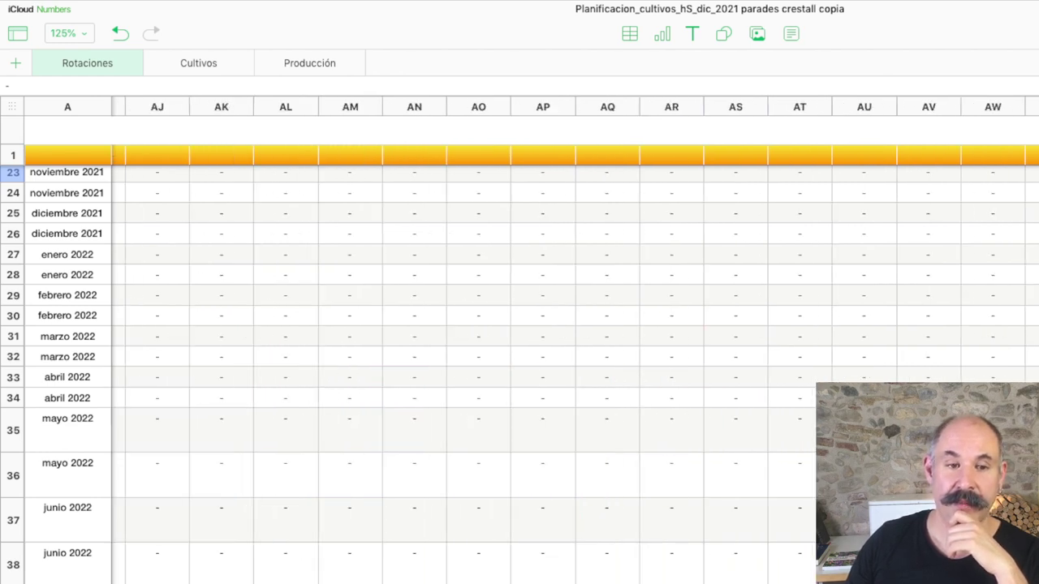
{"action": "scroll", "coordinate": [576, 340], "scroll_direction": "left", "scroll_amount": 4}
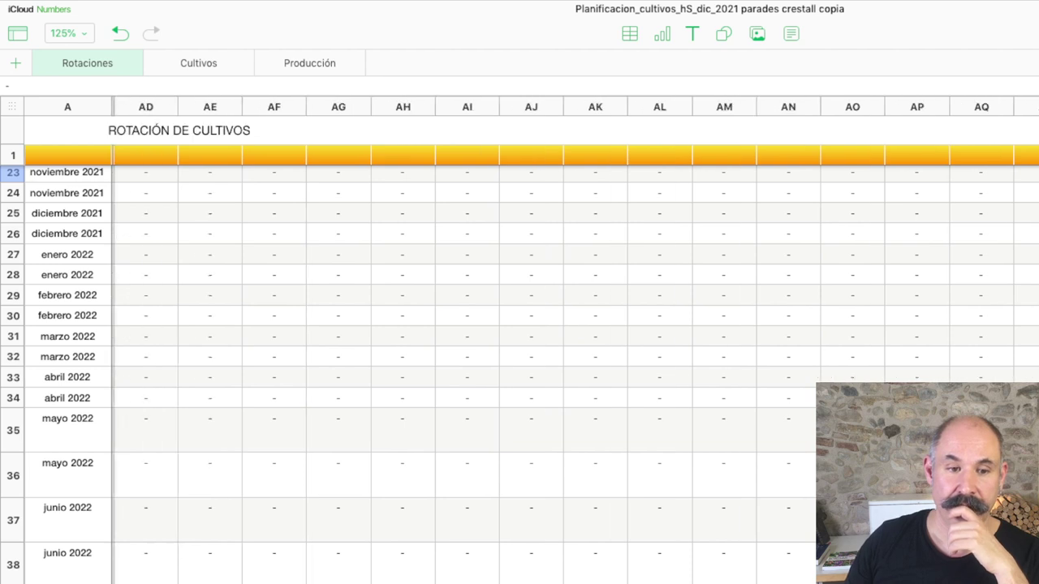
{"action": "scroll", "coordinate": [576, 340], "scroll_direction": "left", "scroll_amount": 8}
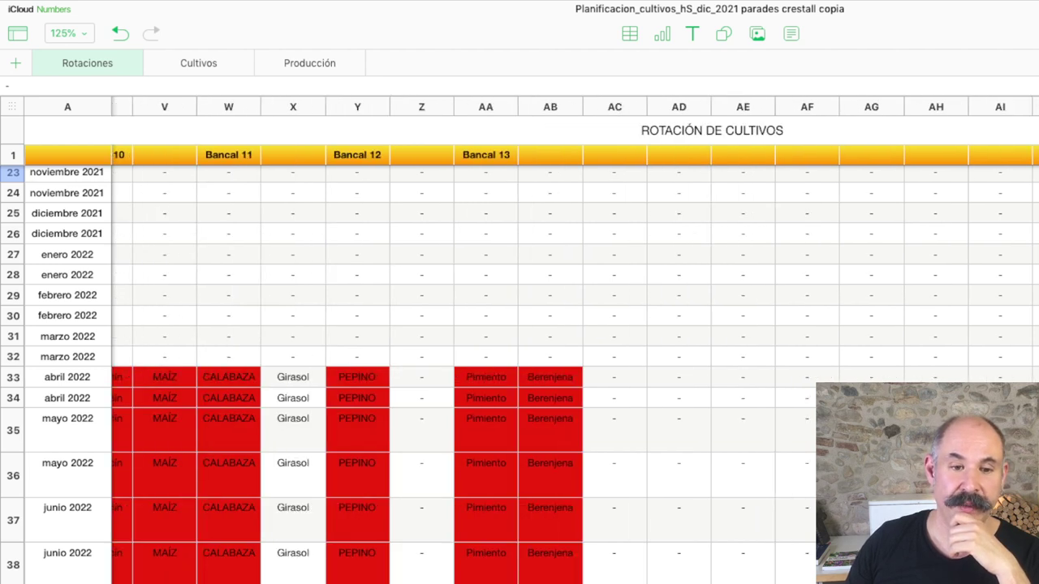
{"action": "scroll", "coordinate": [576, 340], "scroll_direction": "left", "scroll_amount": 7}
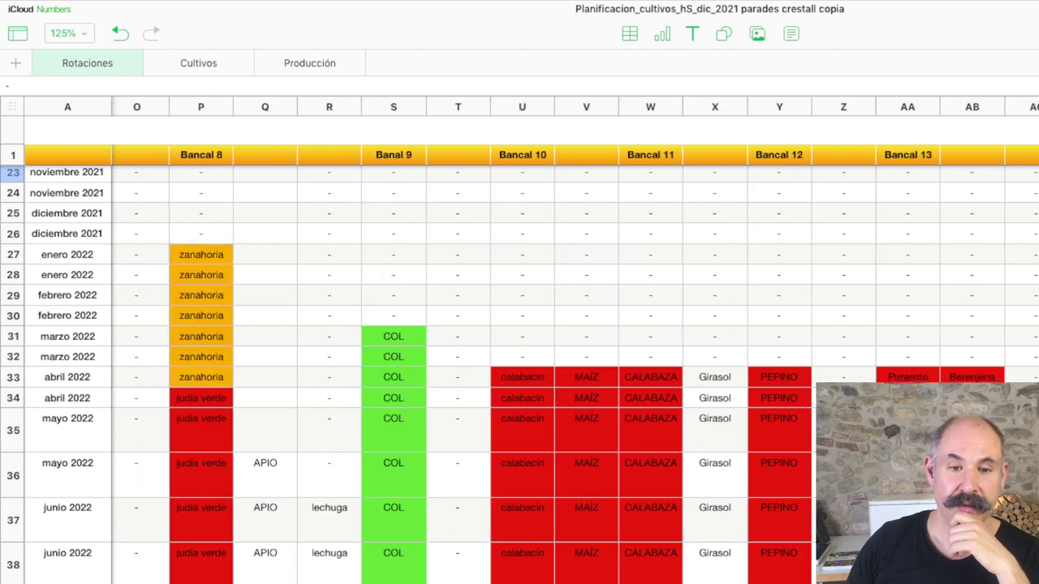
{"action": "scroll", "coordinate": [575, 340], "scroll_direction": "left", "scroll_amount": 2}
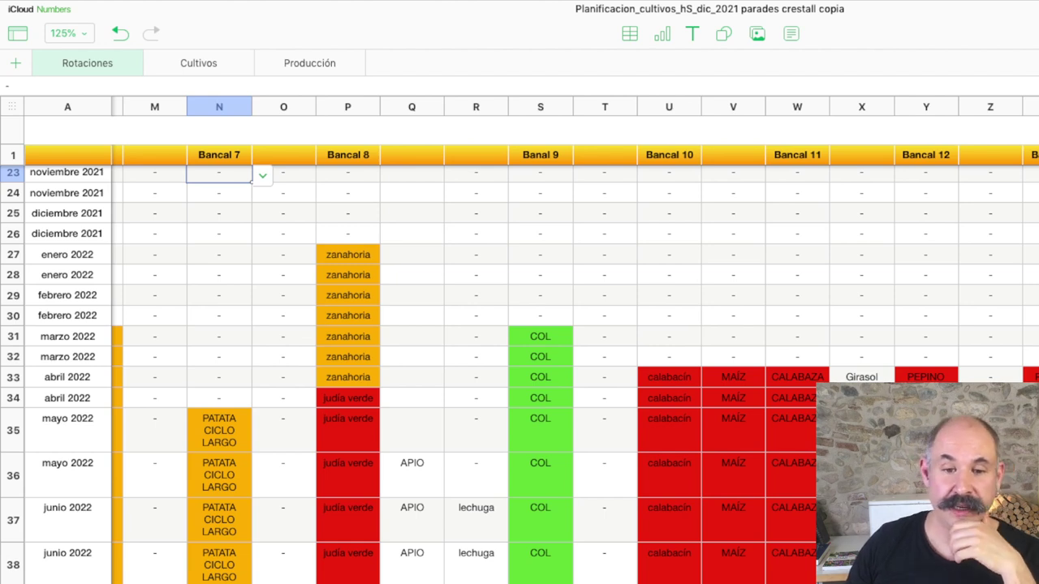
{"action": "scroll", "coordinate": [519, 373], "scroll_direction": "down", "scroll_amount": 5}
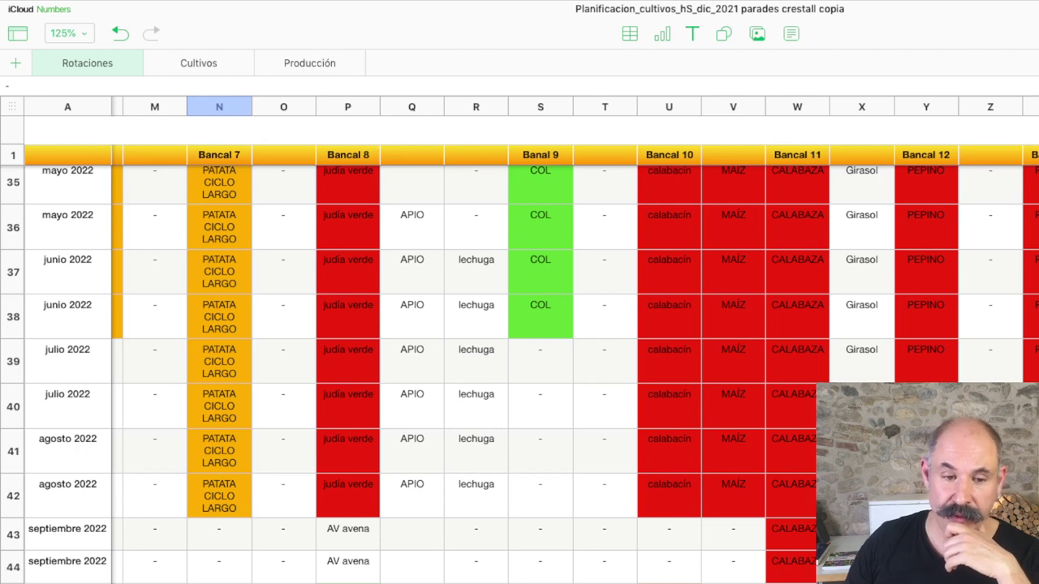
Copy PUERRO from Bancal 8 to Bancal 11, starting right after septiembre 2022 (W45) and continuing down the following rows
{"action": "left_click", "coordinate": [347, 581]}
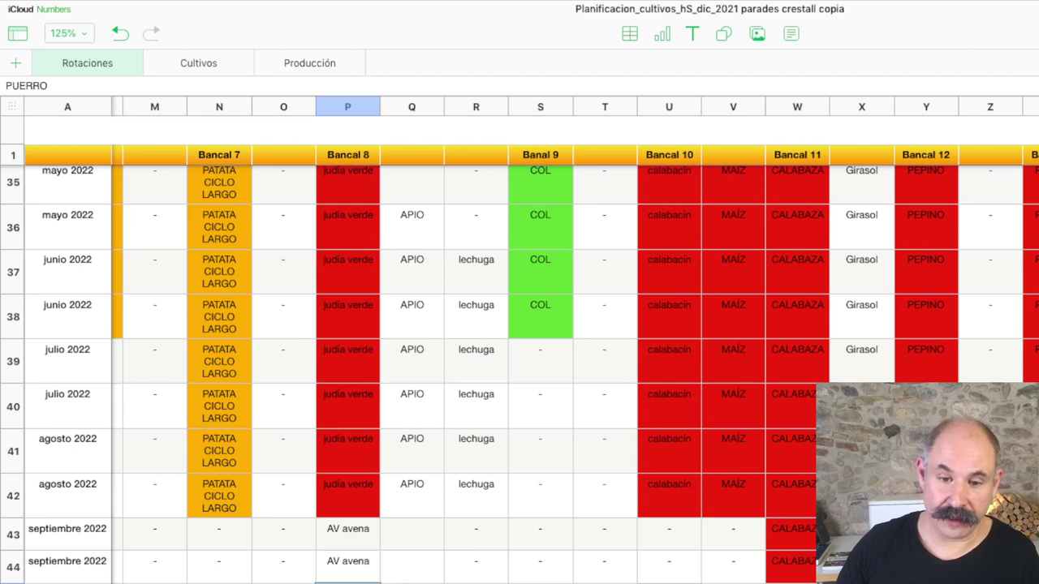
{"action": "key", "text": "Right"}
{"action": "key", "text": "Right"}
{"action": "key", "text": "Right"}
{"action": "key", "text": "Right"}
{"action": "key", "text": "Right"}
{"action": "key", "text": "Right"}
{"action": "key", "text": "Right"}
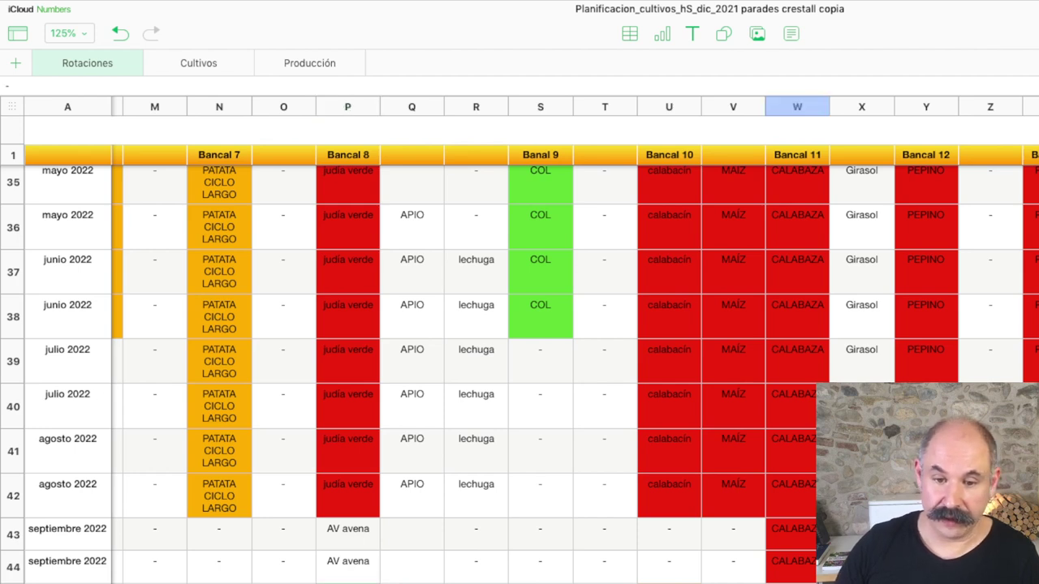
{"action": "type", "text": "PUERRO"}
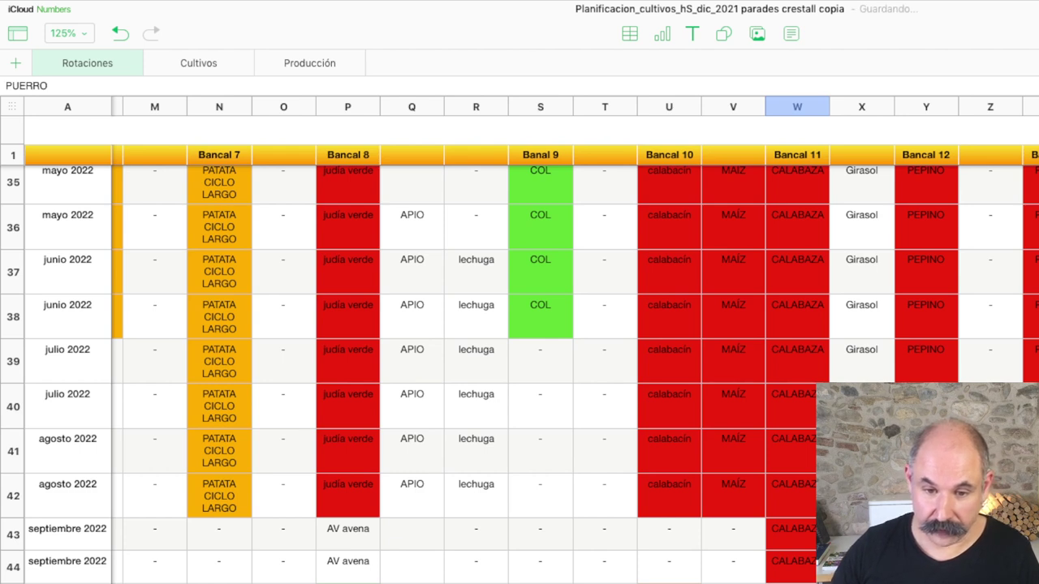
{"action": "key", "text": "Escape"}
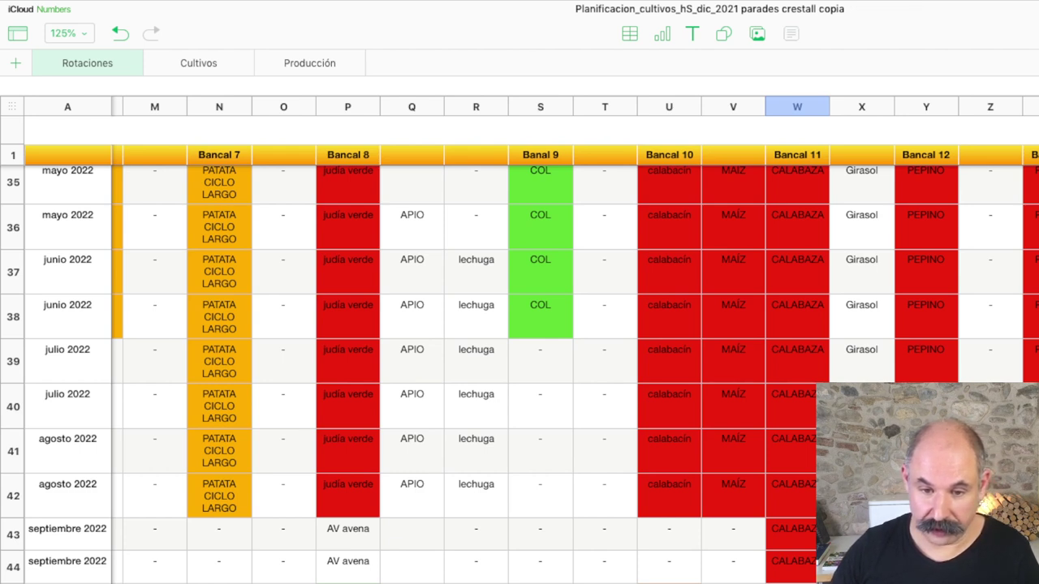
{"action": "key", "text": "super+v"}
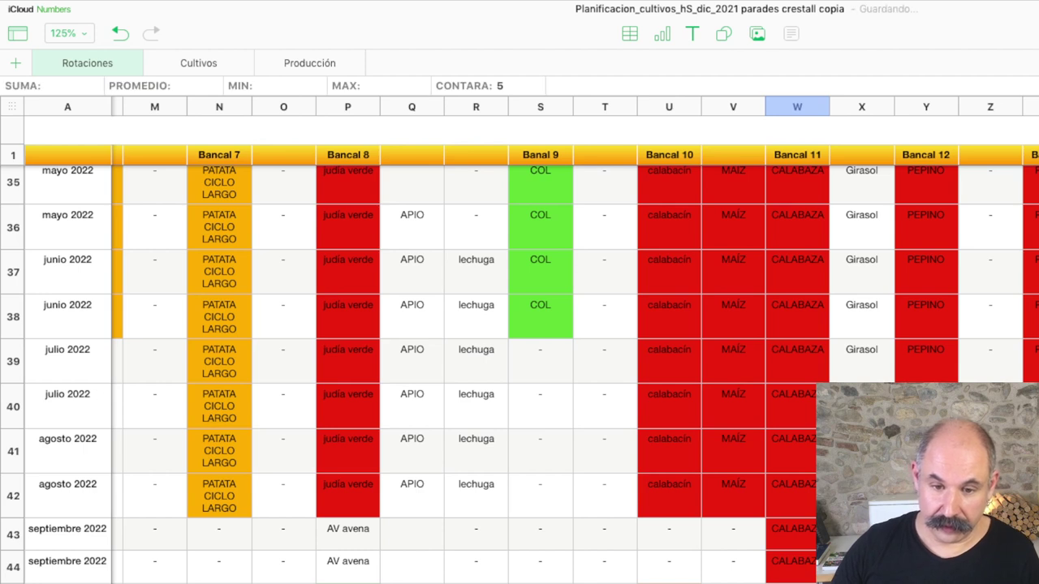
Assign Abonado N to Bancal 11 in the empty row between the CALABAZA and the PUERRO
{"action": "key", "text": "Down"}
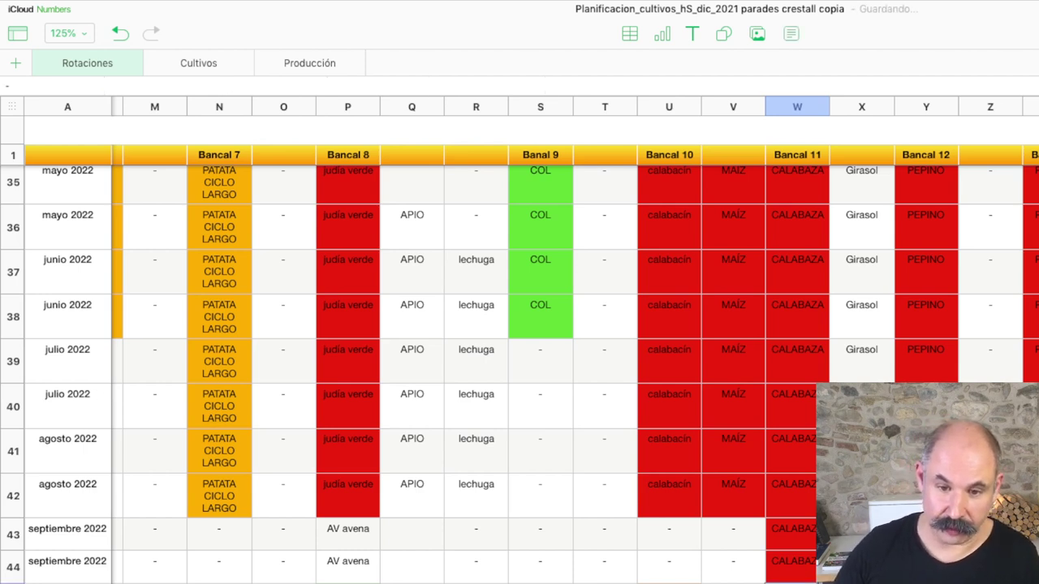
{"action": "key", "text": "Return"}
{"action": "key", "text": "Up"}
{"action": "key", "text": "Down"}
{"action": "key", "text": "Down"}
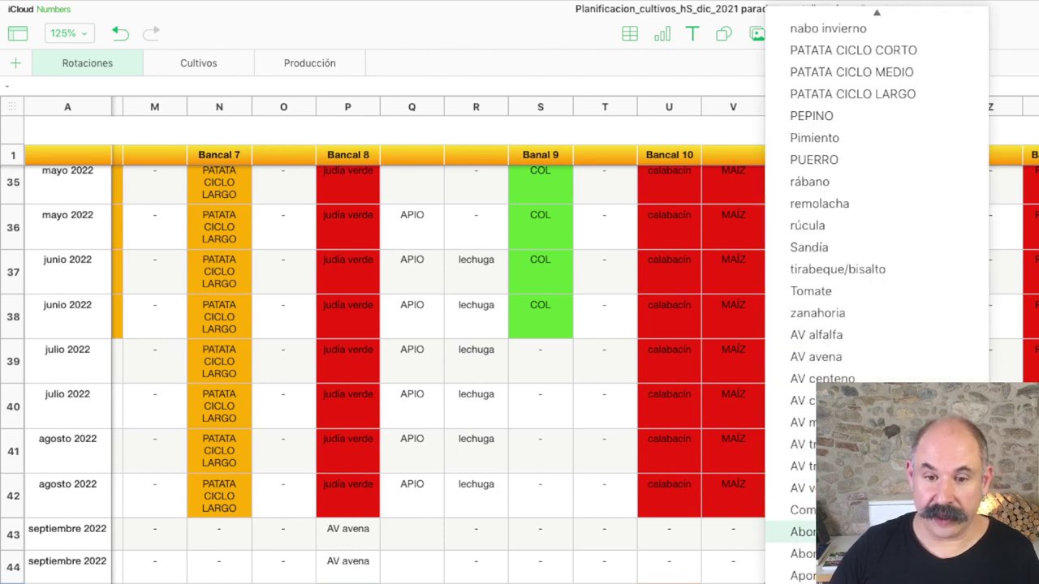
{"action": "key", "text": "Down"}
{"action": "key", "text": "Up"}
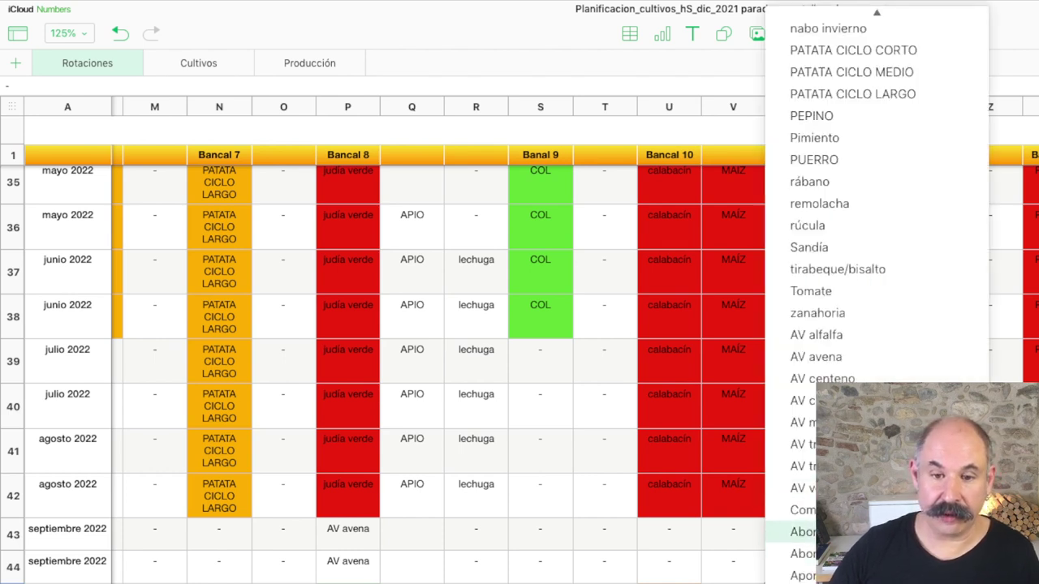
{"action": "key", "text": "Return"}
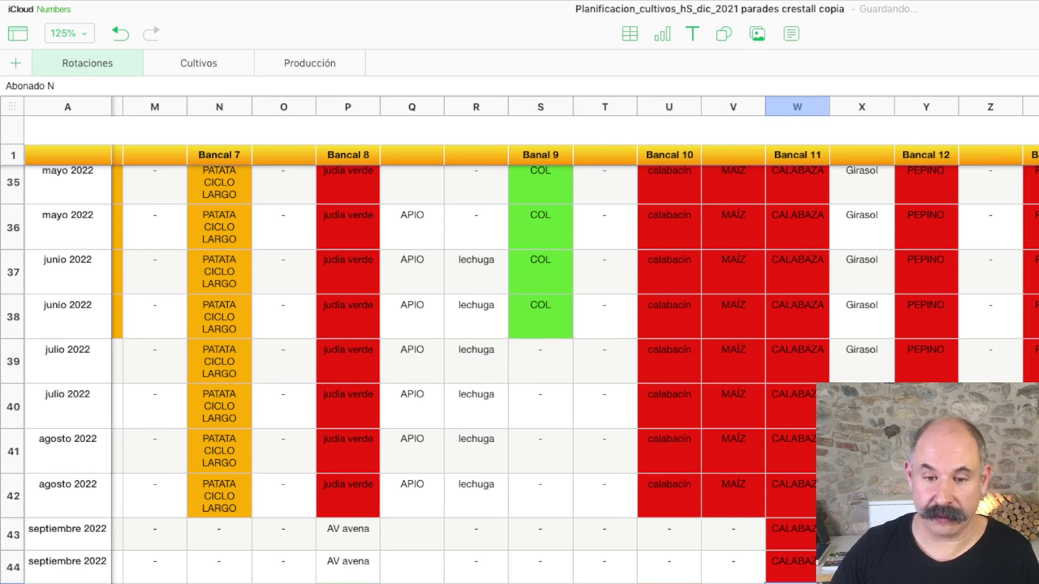
Copy the six-row PUERRO block below septiembre 2022 from Bancal 11 to the same rows of Bancal 12
{"action": "key", "text": "Down"}
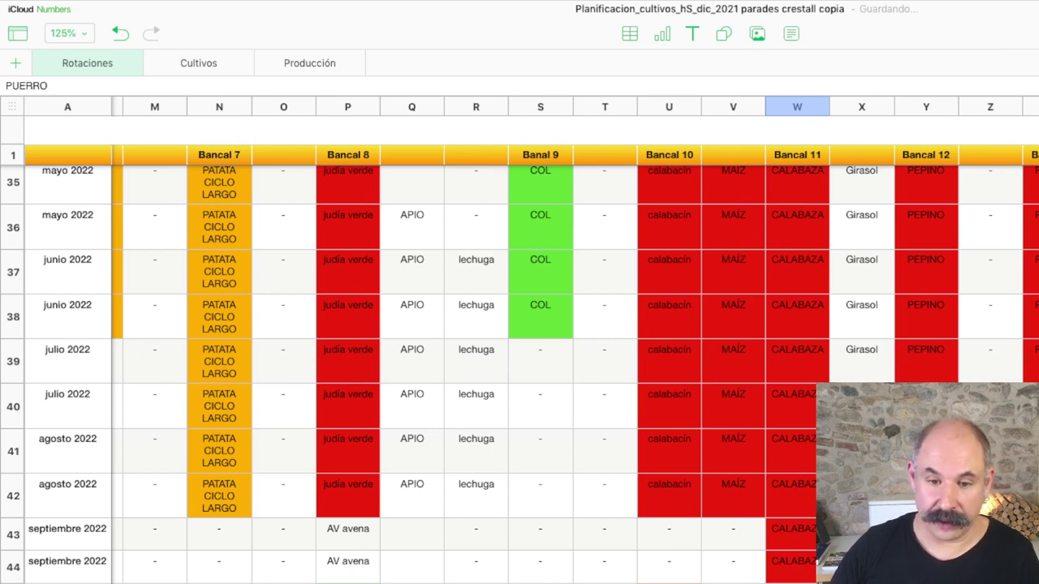
{"action": "key", "text": "shift+Down"}
{"action": "key", "text": "shift+Down"}
{"action": "key", "text": "shift+Down"}
{"action": "key", "text": "shift+Down"}
{"action": "key", "text": "shift+Down"}
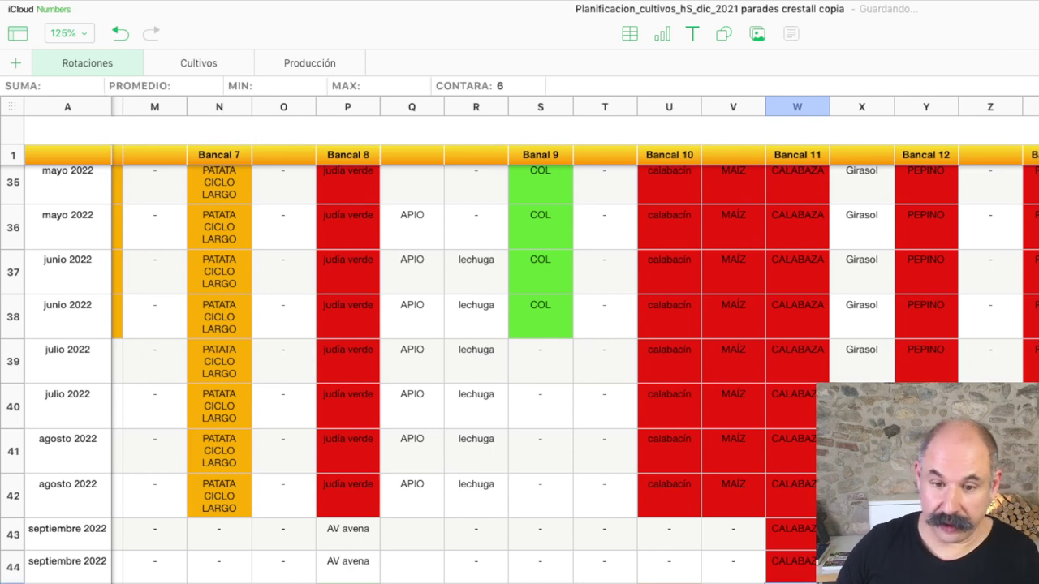
{"action": "key", "text": "Right"}
{"action": "key", "text": "Right"}
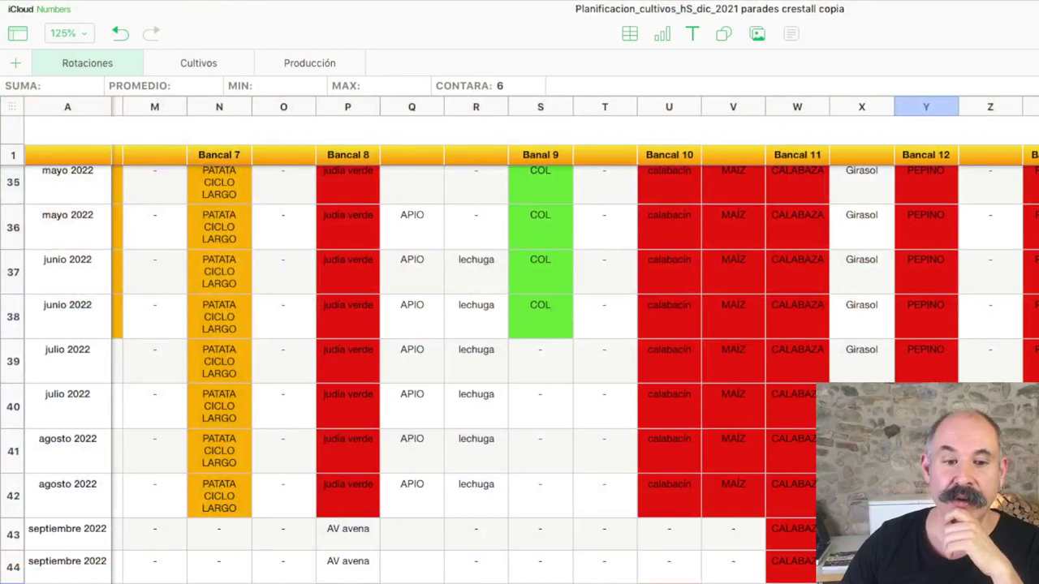
Examine the mayo to septiembre 2022 rows across all bancales, including Bancal 6 in julio and the Compostaje directo period in Bancal 2
{"action": "scroll", "coordinate": [519, 365], "scroll_direction": "left", "scroll_amount": 5}
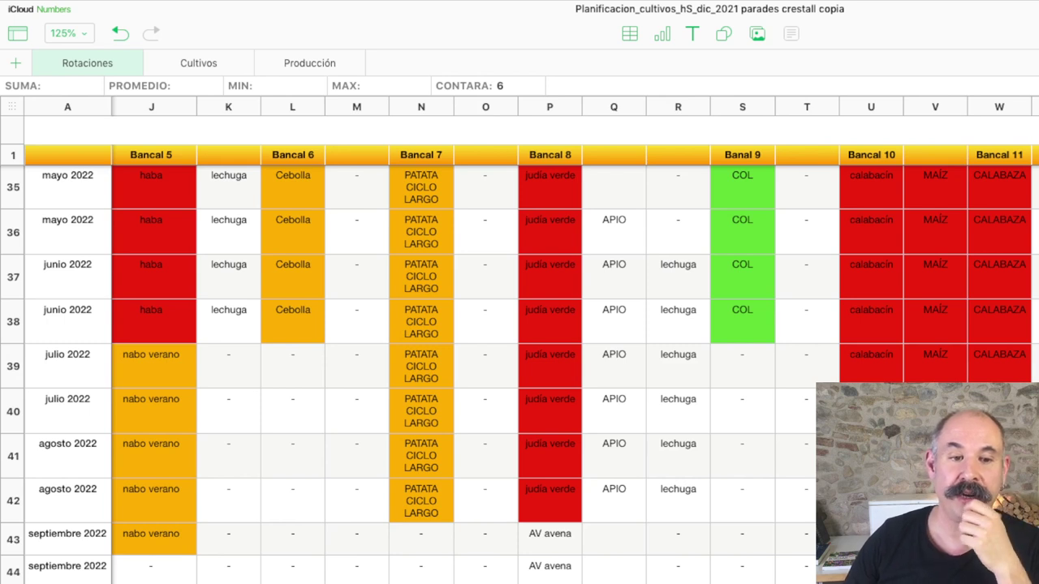
{"action": "left_click", "coordinate": [292, 365]}
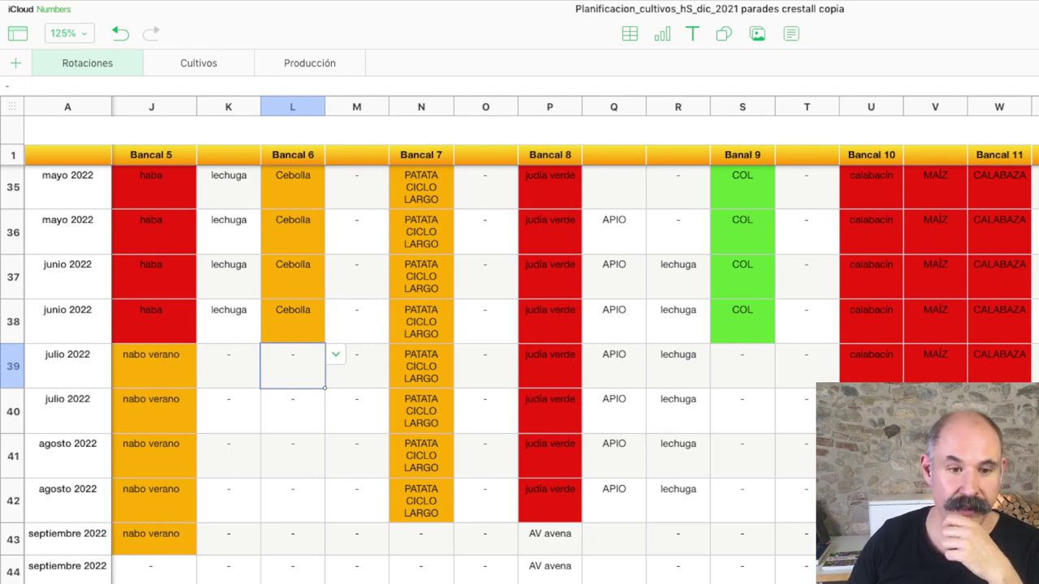
{"action": "scroll", "coordinate": [519, 341], "scroll_direction": "left", "scroll_amount": 5}
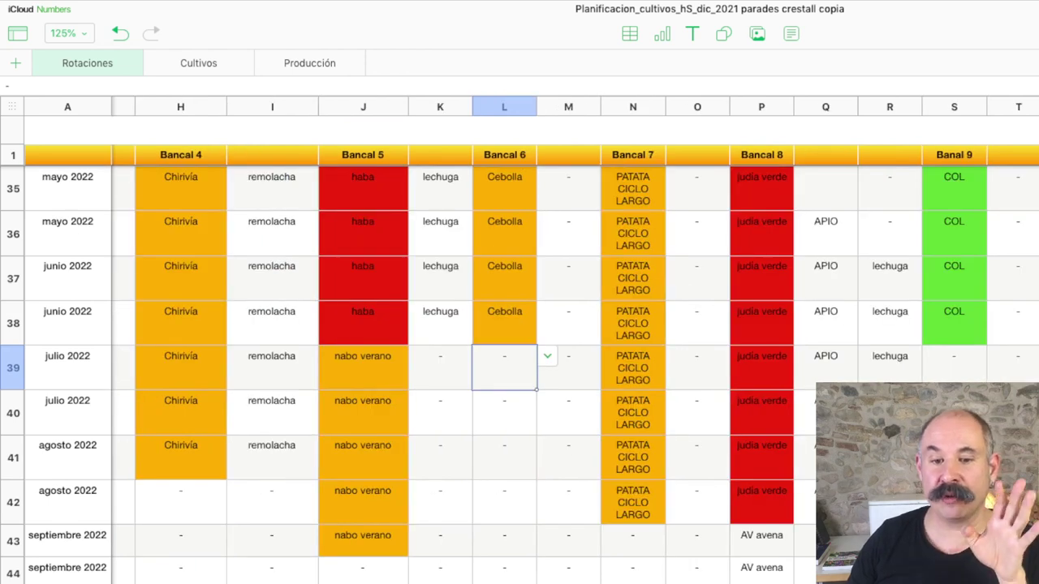
{"action": "scroll", "coordinate": [574, 340], "scroll_direction": "left", "scroll_amount": 8}
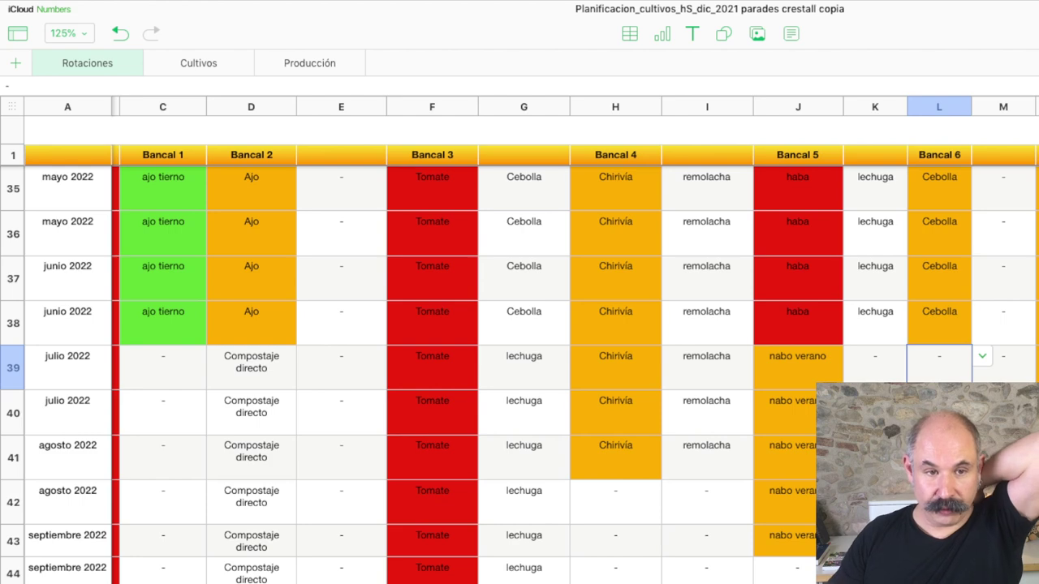
{"action": "left_click", "coordinate": [250, 367]}
{"action": "scroll", "coordinate": [568, 341], "scroll_direction": "right", "scroll_amount": 4}
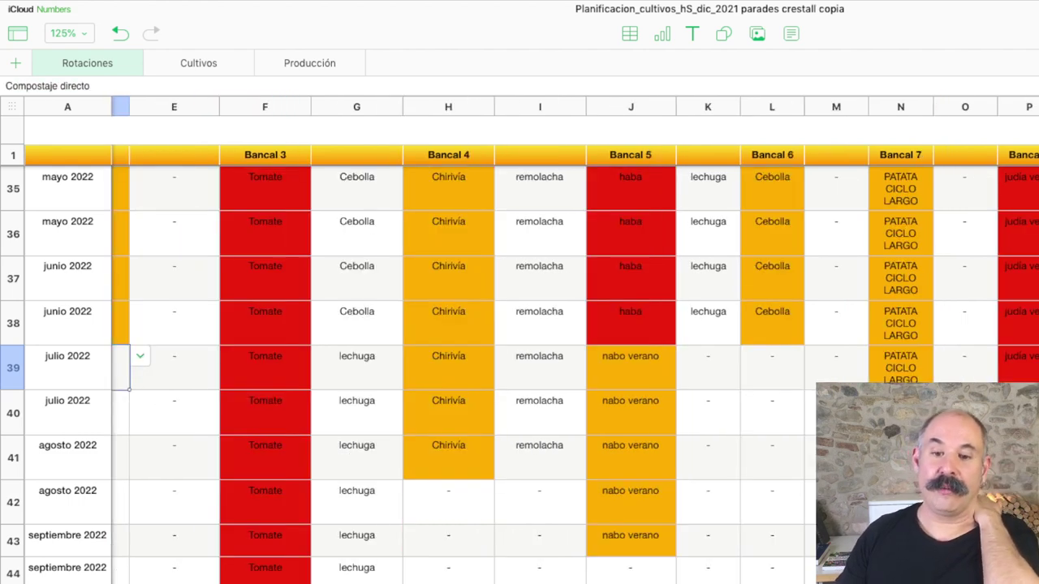
{"action": "scroll", "coordinate": [574, 340], "scroll_direction": "right", "scroll_amount": 10}
{"action": "scroll", "coordinate": [575, 340], "scroll_direction": "right", "scroll_amount": 4}
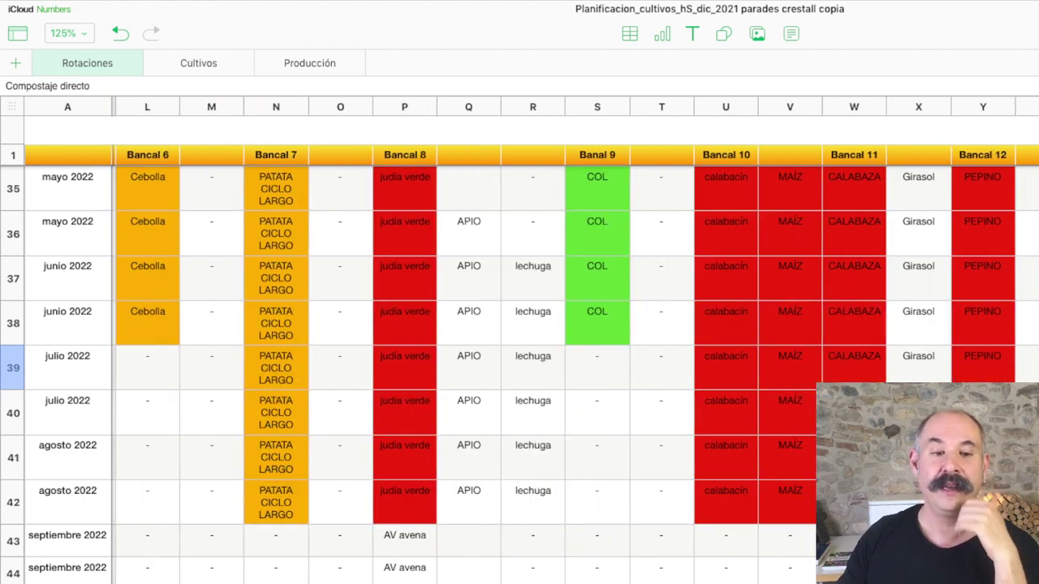
{"action": "scroll", "coordinate": [574, 341], "scroll_direction": "right", "scroll_amount": 13}
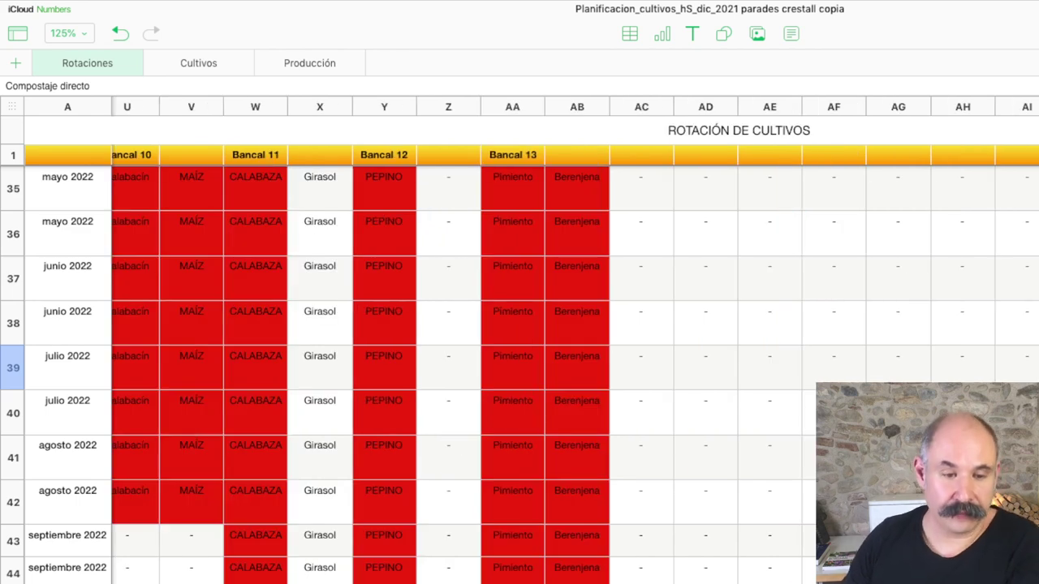
{"action": "scroll", "coordinate": [574, 340], "scroll_direction": "left", "scroll_amount": 1}
{"action": "scroll", "coordinate": [575, 341], "scroll_direction": "left", "scroll_amount": 16}
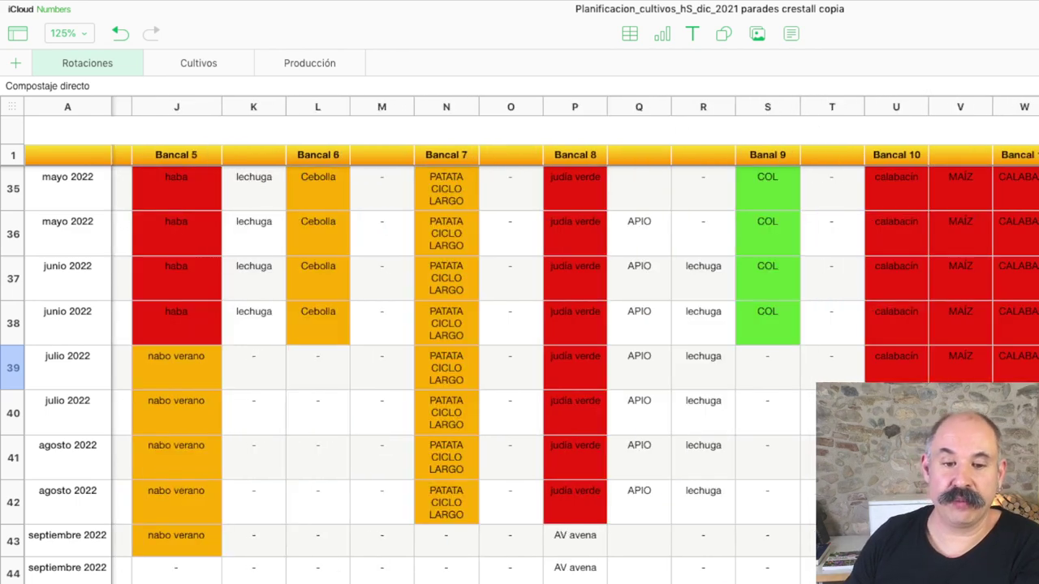